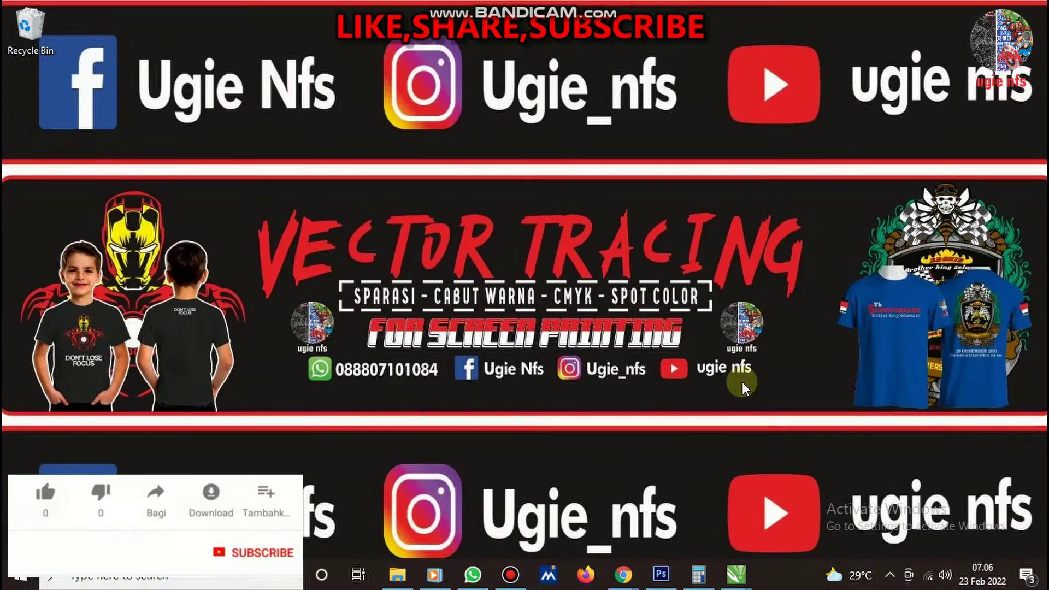
- Bring the master.cdr gorilla mascot drawing to the front from the taskbar
{"action": "left_click", "coordinate": [737, 575]}
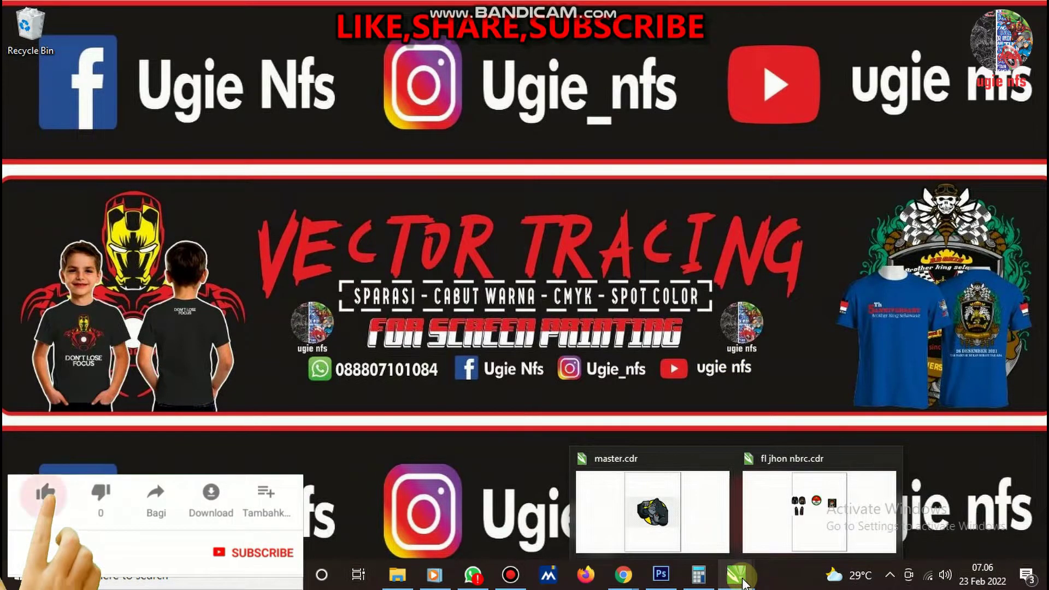
{"action": "left_click", "coordinate": [686, 465]}
- Lock the gorilla bitmap in place with Lock Object
{"action": "left_click", "coordinate": [690, 380]}
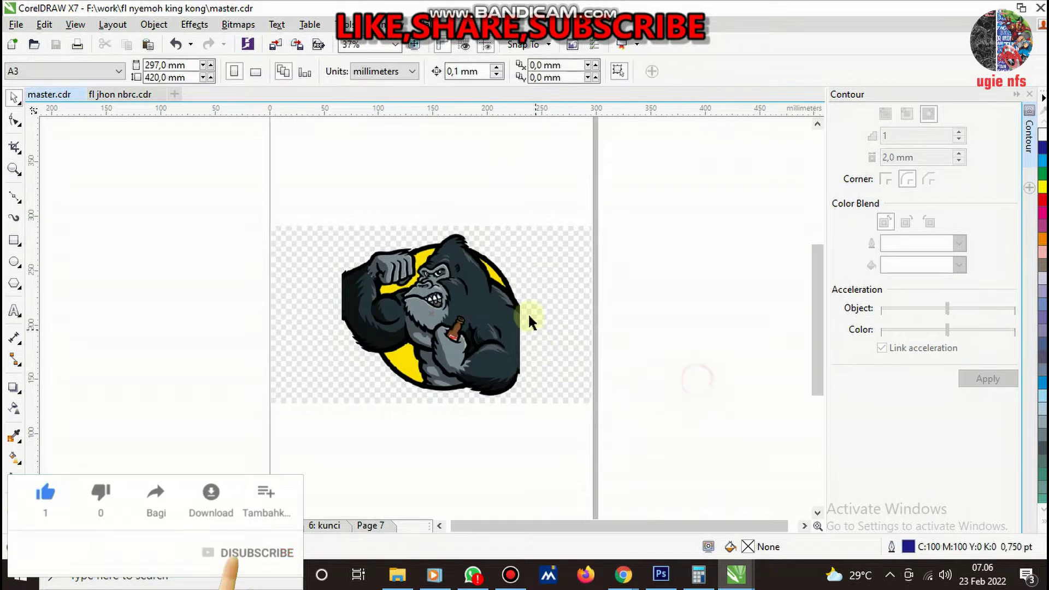
{"action": "left_click", "coordinate": [519, 288]}
{"action": "right_click", "coordinate": [519, 288]}
{"action": "left_click", "coordinate": [674, 365]}
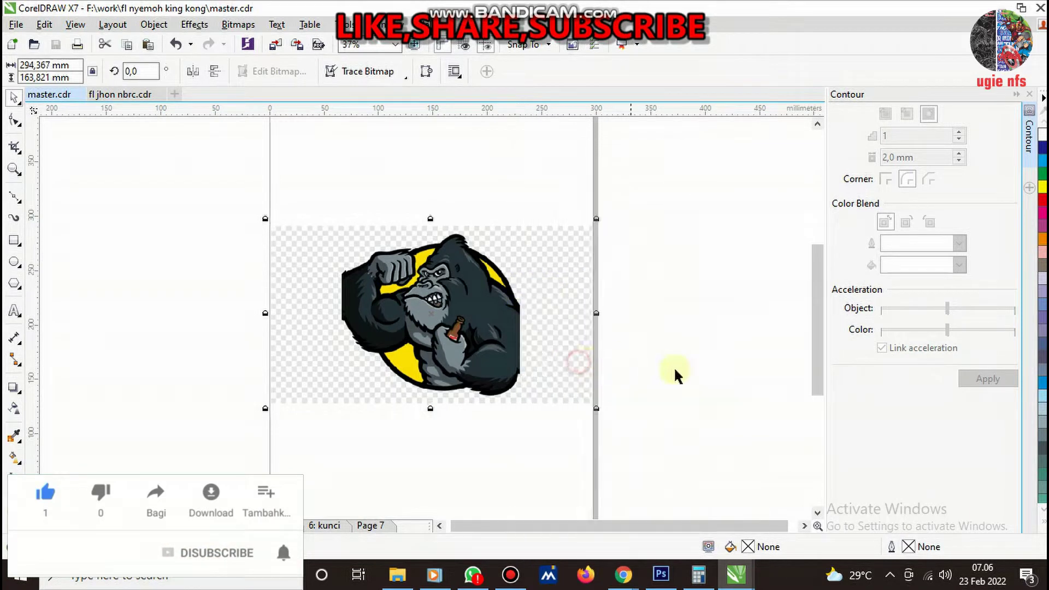
{"action": "scroll", "coordinate": [390, 338], "scroll_direction": "up", "scroll_amount": 3}
{"action": "scroll", "coordinate": [382, 330], "scroll_direction": "down", "scroll_amount": 3}
{"action": "scroll", "coordinate": [388, 322], "scroll_direction": "up", "scroll_amount": 2}
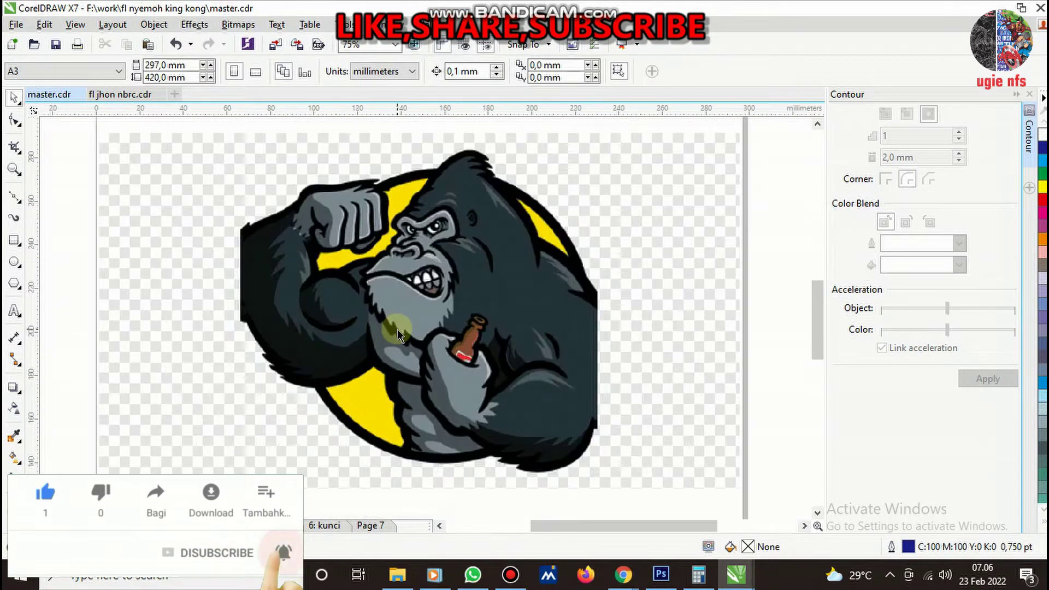
- Switch to the Bezier tool and zoom in on the yellow peak
{"action": "left_click", "coordinate": [15, 200]}
{"action": "scroll", "coordinate": [282, 331], "scroll_direction": "up", "scroll_amount": 1}
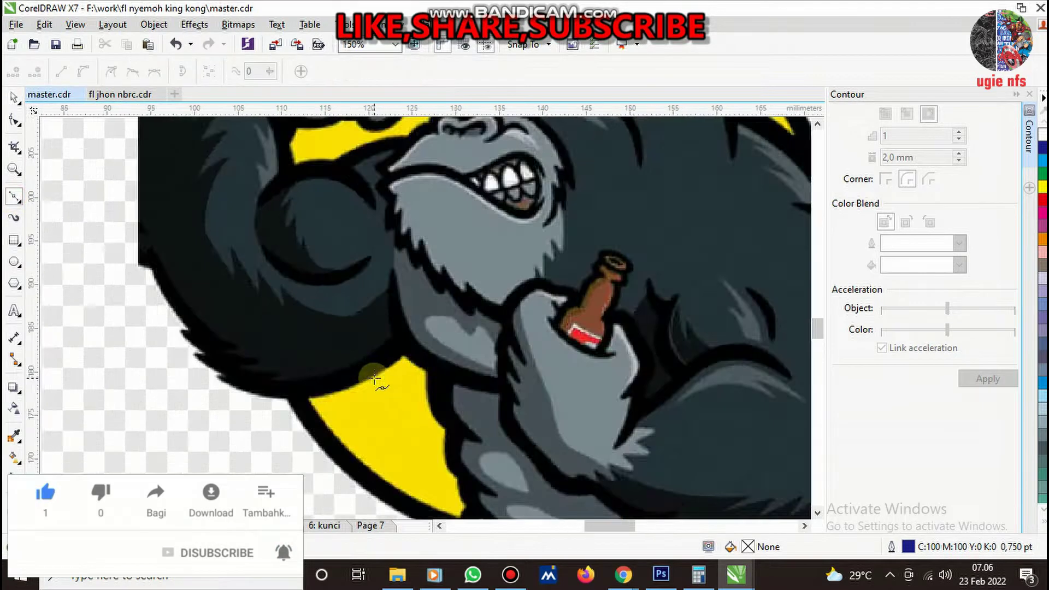
{"action": "scroll", "coordinate": [375, 370], "scroll_direction": "up", "scroll_amount": 2}
{"action": "scroll", "coordinate": [393, 340], "scroll_direction": "down", "scroll_amount": 2}
{"action": "scroll", "coordinate": [427, 349], "scroll_direction": "up", "scroll_amount": 1}
{"action": "scroll", "coordinate": [408, 335], "scroll_direction": "down", "scroll_amount": 2}
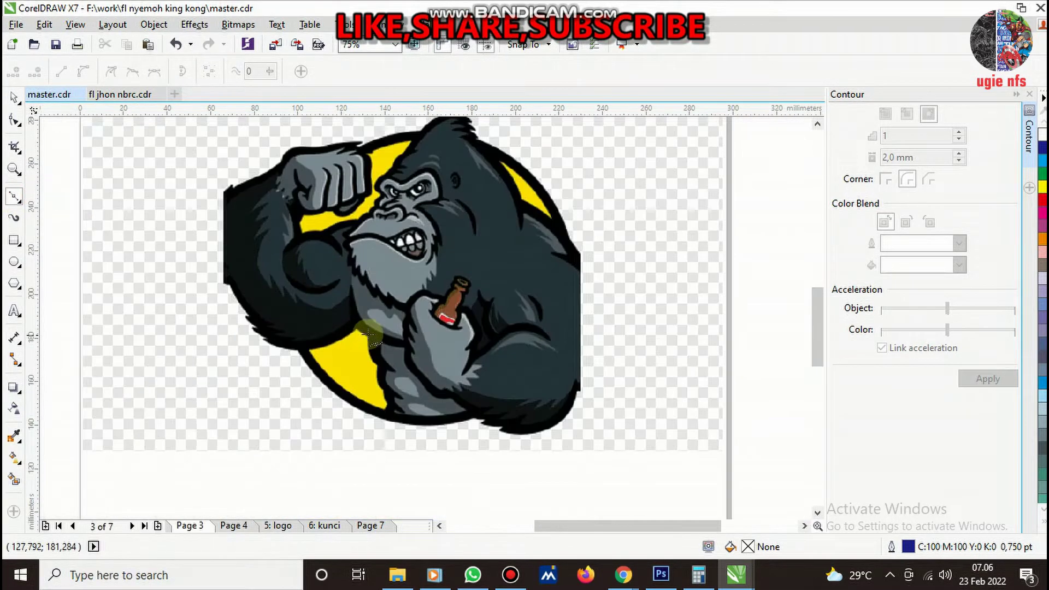
{"action": "scroll", "coordinate": [355, 335], "scroll_direction": "up", "scroll_amount": 1}
{"action": "scroll", "coordinate": [302, 320], "scroll_direction": "up", "scroll_amount": 1}
{"action": "scroll", "coordinate": [302, 319], "scroll_direction": "up", "scroll_amount": 1}
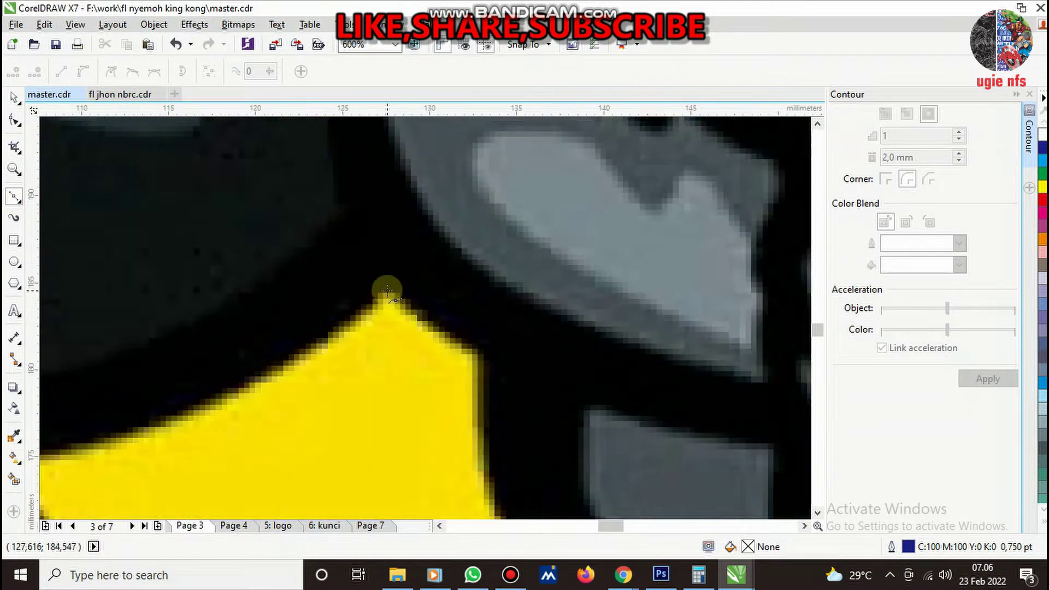
- Start the Bezier trace at the yellow peak and follow the yellow edge to its bottom tip
{"action": "left_click", "coordinate": [388, 288]}
{"action": "scroll", "coordinate": [493, 365], "scroll_direction": "up", "scroll_amount": 1}
{"action": "left_click_drag", "start_coordinate": [472, 335], "coordinate": [533, 363]}
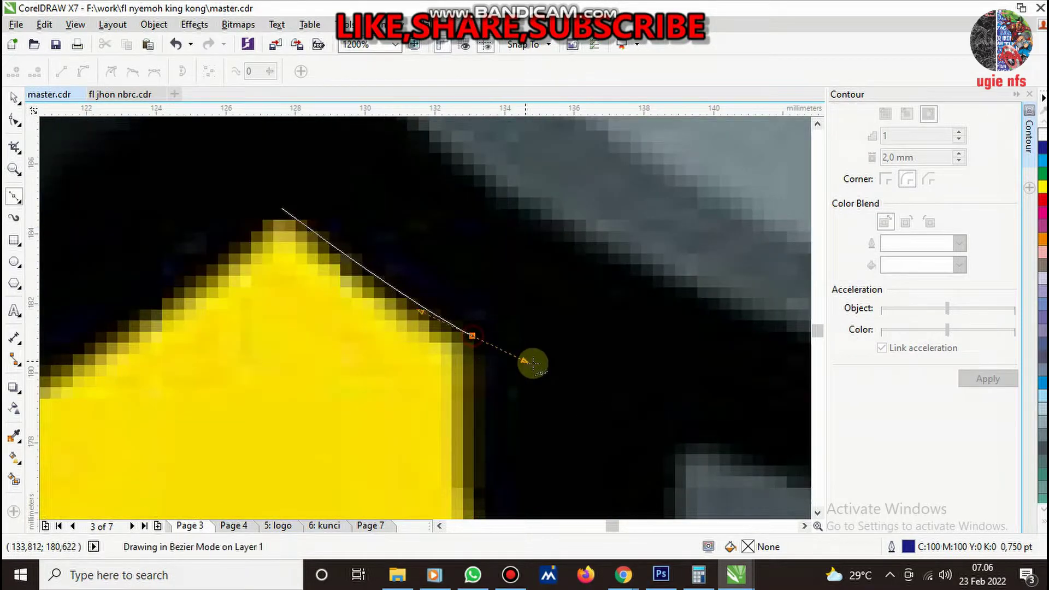
{"action": "left_click", "coordinate": [462, 441]}
{"action": "scroll", "coordinate": [461, 440], "scroll_direction": "down", "scroll_amount": 2}
{"action": "scroll", "coordinate": [448, 394], "scroll_direction": "down", "scroll_amount": 1}
{"action": "scroll", "coordinate": [431, 345], "scroll_direction": "up", "scroll_amount": 2}
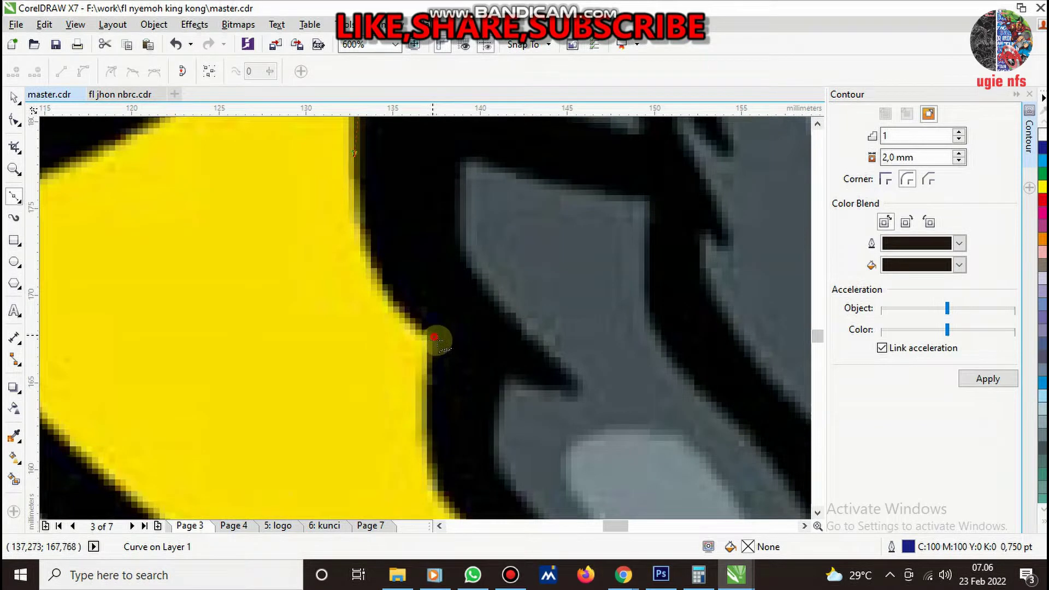
{"action": "left_click_drag", "start_coordinate": [434, 337], "coordinate": [524, 403]}
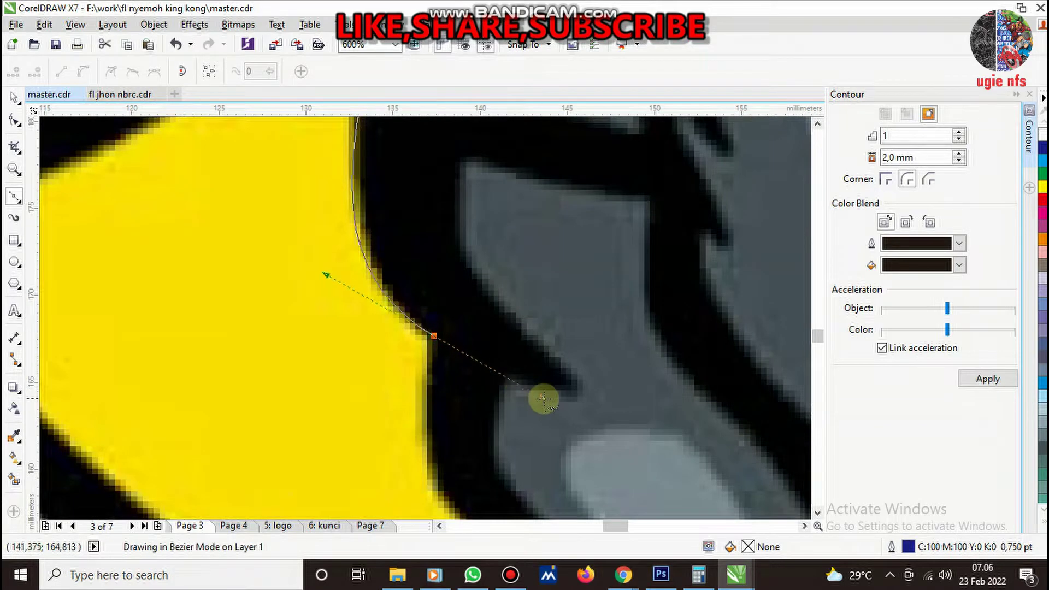
{"action": "left_click", "coordinate": [417, 448]}
{"action": "scroll", "coordinate": [441, 351], "scroll_direction": "down", "scroll_amount": 1}
{"action": "scroll", "coordinate": [445, 299], "scroll_direction": "up", "scroll_amount": 1}
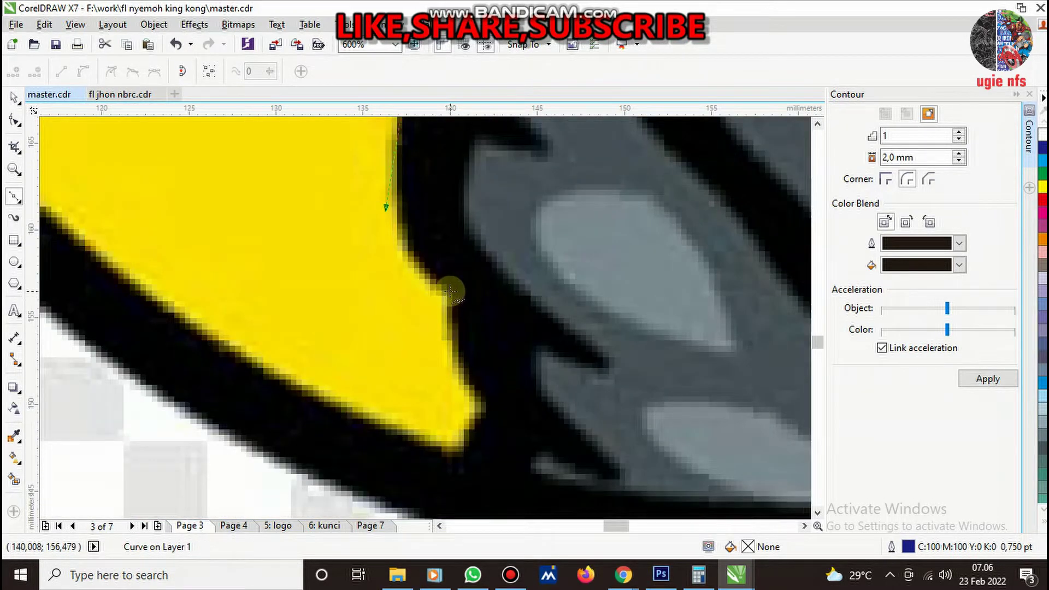
{"action": "left_click_drag", "start_coordinate": [450, 291], "coordinate": [496, 328]}
{"action": "left_click_drag", "start_coordinate": [477, 393], "coordinate": [487, 419]}
- Continue the outline along the gorilla's lower fur edge, including the bottom notch
{"action": "scroll", "coordinate": [494, 422], "scroll_direction": "up", "scroll_amount": 1}
{"action": "scroll", "coordinate": [473, 414], "scroll_direction": "down", "scroll_amount": 1}
{"action": "scroll", "coordinate": [488, 404], "scroll_direction": "up", "scroll_amount": 1}
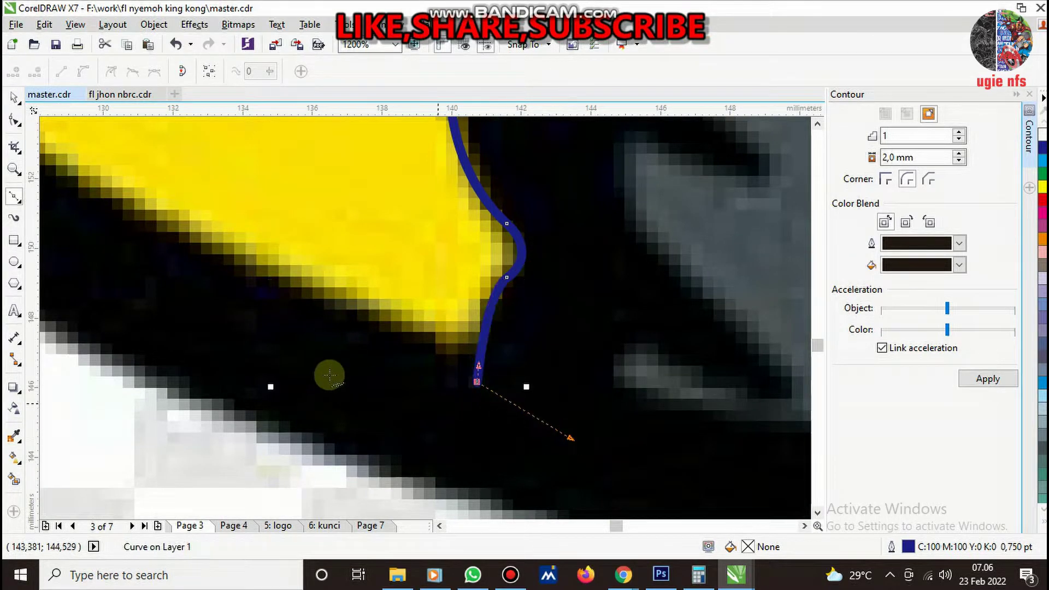
{"action": "scroll", "coordinate": [413, 389], "scroll_direction": "down", "scroll_amount": 2}
{"action": "scroll", "coordinate": [670, 405], "scroll_direction": "up", "scroll_amount": 1}
{"action": "scroll", "coordinate": [465, 393], "scroll_direction": "down", "scroll_amount": 2}
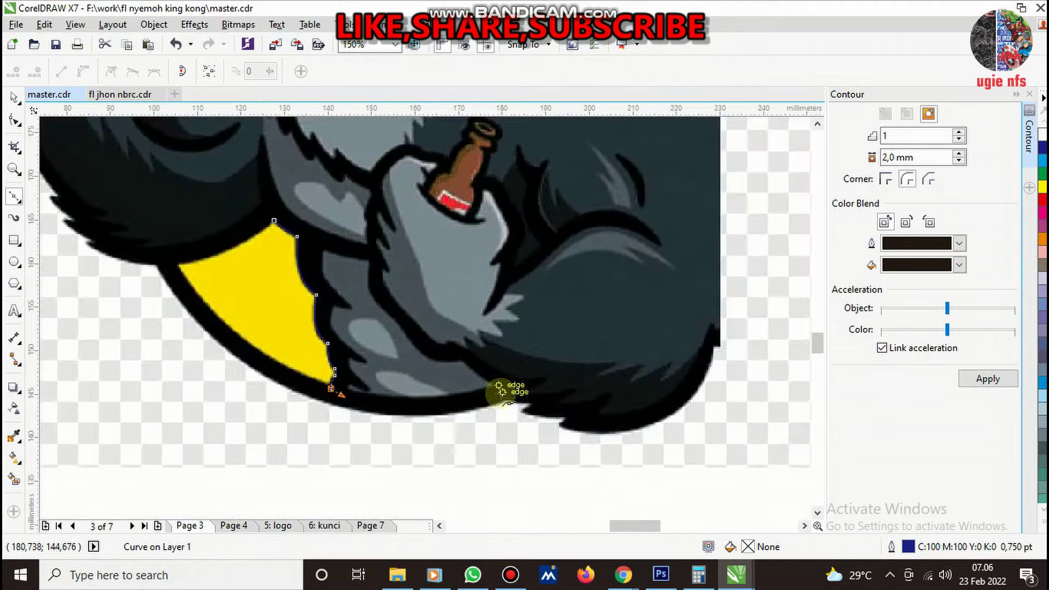
{"action": "scroll", "coordinate": [497, 382], "scroll_direction": "up", "scroll_amount": 2}
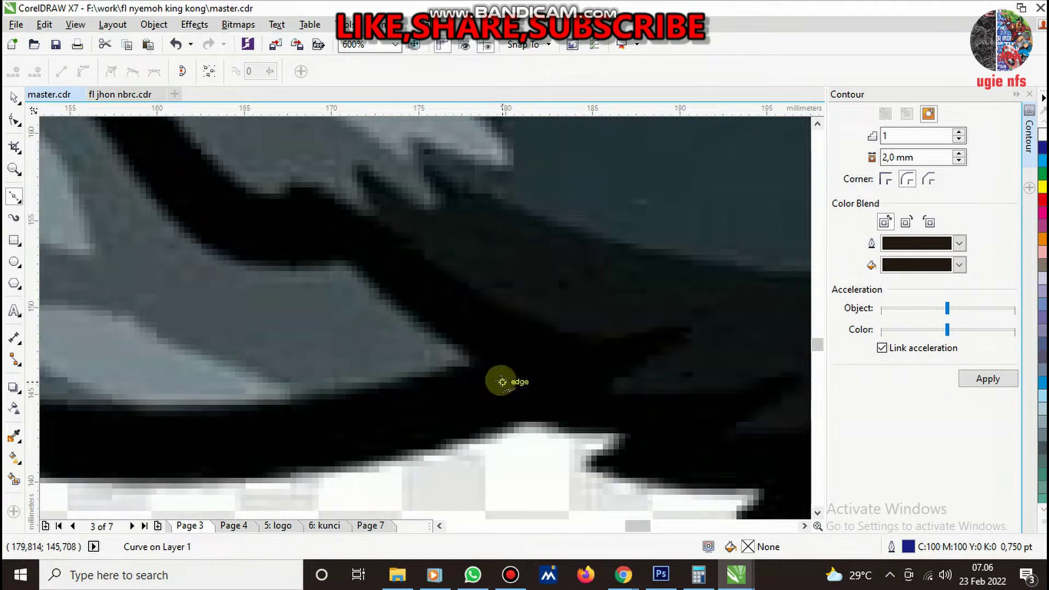
{"action": "scroll", "coordinate": [501, 382], "scroll_direction": "down", "scroll_amount": 1}
{"action": "scroll", "coordinate": [464, 387], "scroll_direction": "up", "scroll_amount": 1}
{"action": "left_click_drag", "start_coordinate": [426, 340], "coordinate": [447, 367]}
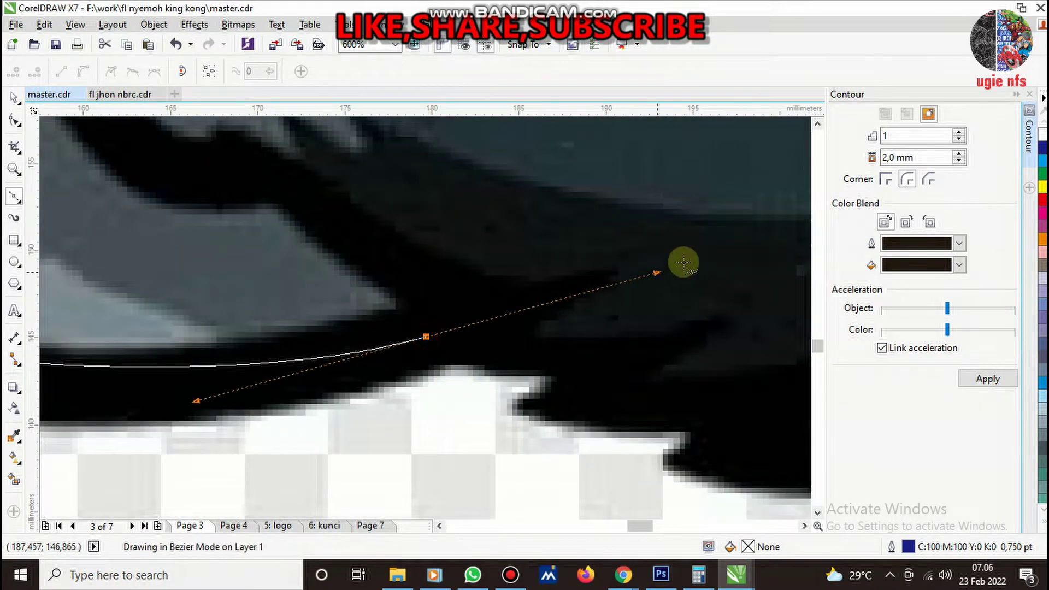
{"action": "left_click_drag", "start_coordinate": [379, 368], "coordinate": [386, 364]}
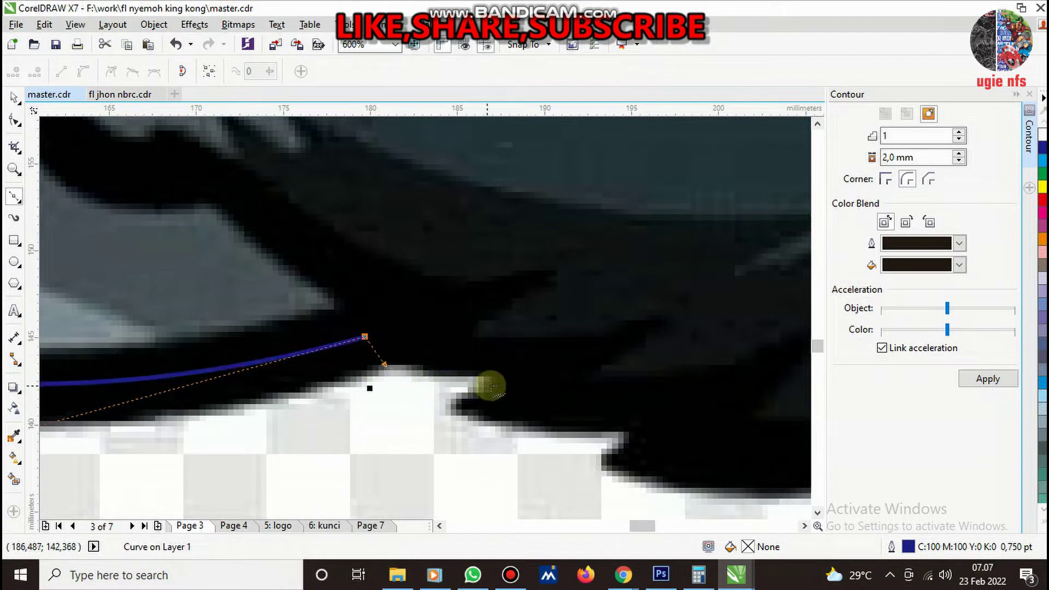
{"action": "mouse_move", "coordinate": [495, 376]}
{"action": "left_mouse_down"}
{"action": "mouse_move", "coordinate": [511, 376]}
{"action": "mouse_move", "coordinate": [447, 405]}
{"action": "mouse_move", "coordinate": [478, 425]}
{"action": "left_mouse_up"}
{"action": "left_click_drag", "start_coordinate": [633, 426], "coordinate": [691, 424]}
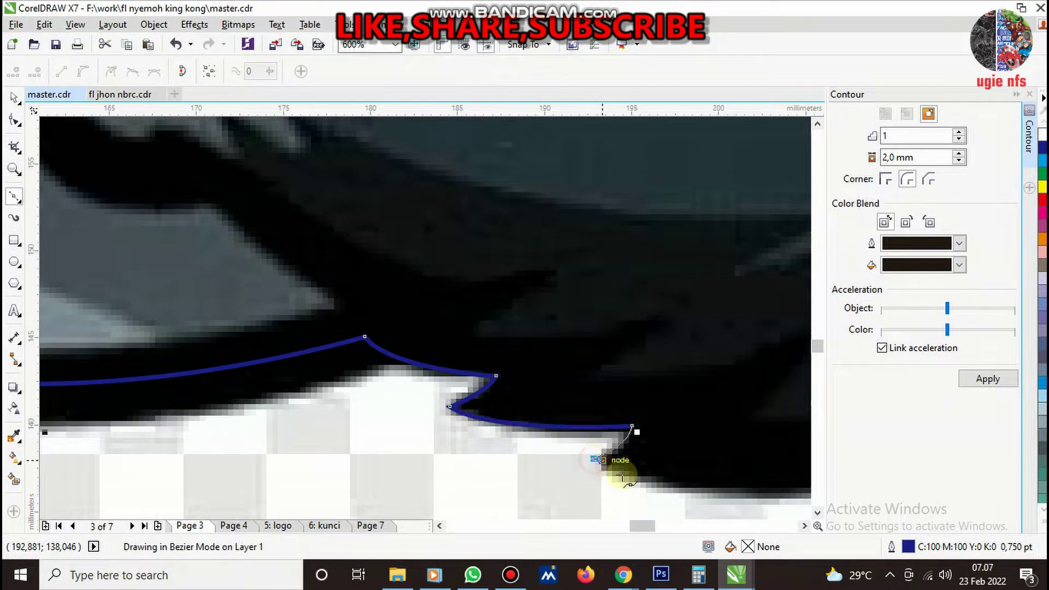
- Trace the arm's rounded bottom edge and curve the outline up the gorilla's right side
{"action": "scroll", "coordinate": [534, 433], "scroll_direction": "down", "scroll_amount": 3}
{"action": "scroll", "coordinate": [527, 422], "scroll_direction": "up", "scroll_amount": 2}
{"action": "scroll", "coordinate": [430, 416], "scroll_direction": "up", "scroll_amount": 1}
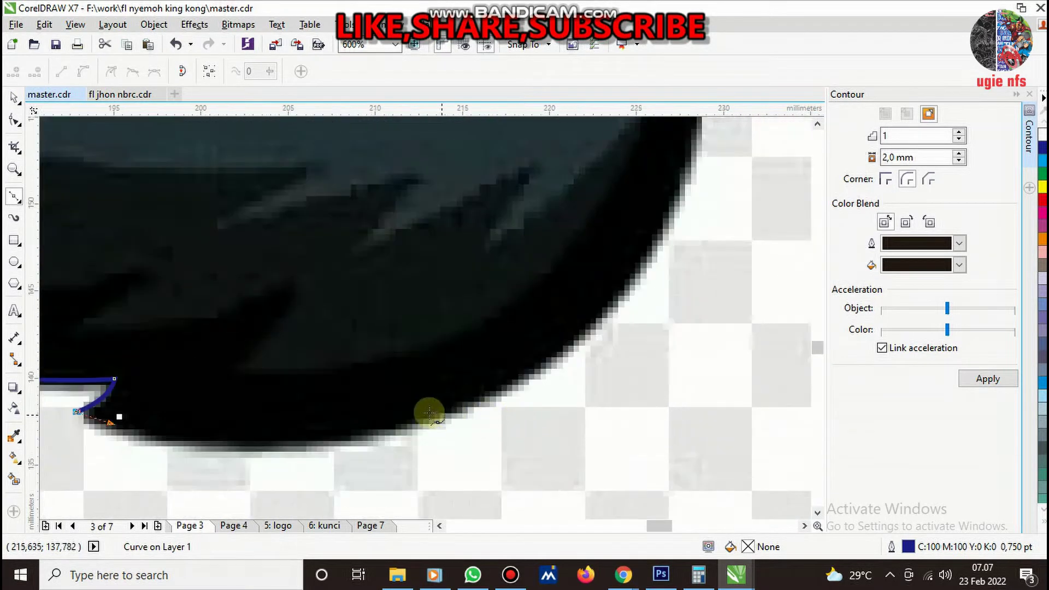
{"action": "left_click_drag", "start_coordinate": [448, 414], "coordinate": [651, 348]}
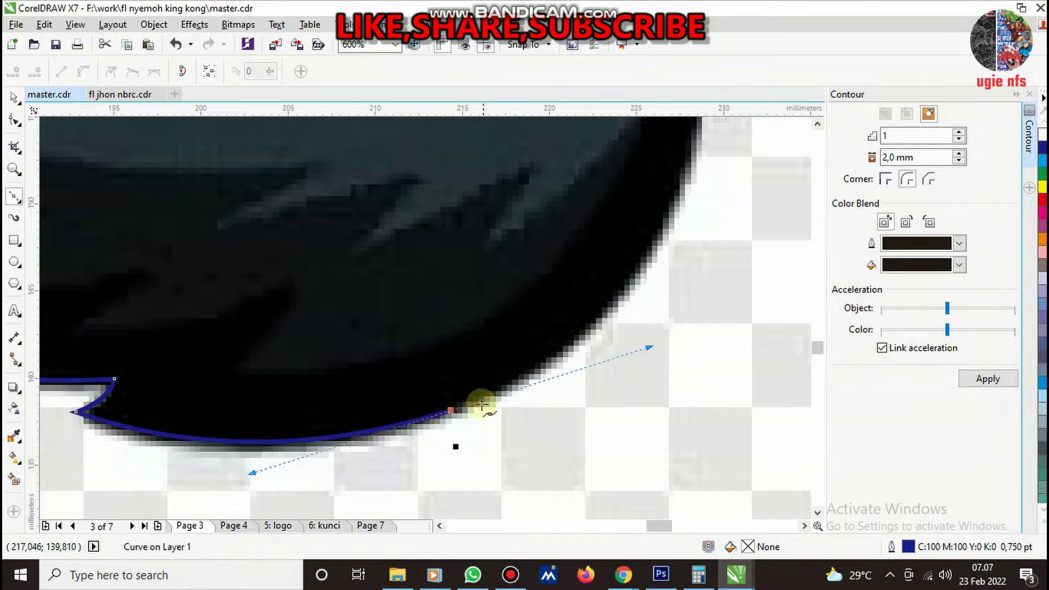
{"action": "scroll", "coordinate": [519, 372], "scroll_direction": "down", "scroll_amount": 2}
{"action": "scroll", "coordinate": [544, 339], "scroll_direction": "up", "scroll_amount": 1}
{"action": "mouse_move", "coordinate": [528, 318]}
{"action": "left_mouse_down"}
{"action": "mouse_move", "coordinate": [534, 293]}
{"action": "mouse_move", "coordinate": [560, 342]}
{"action": "left_mouse_up"}
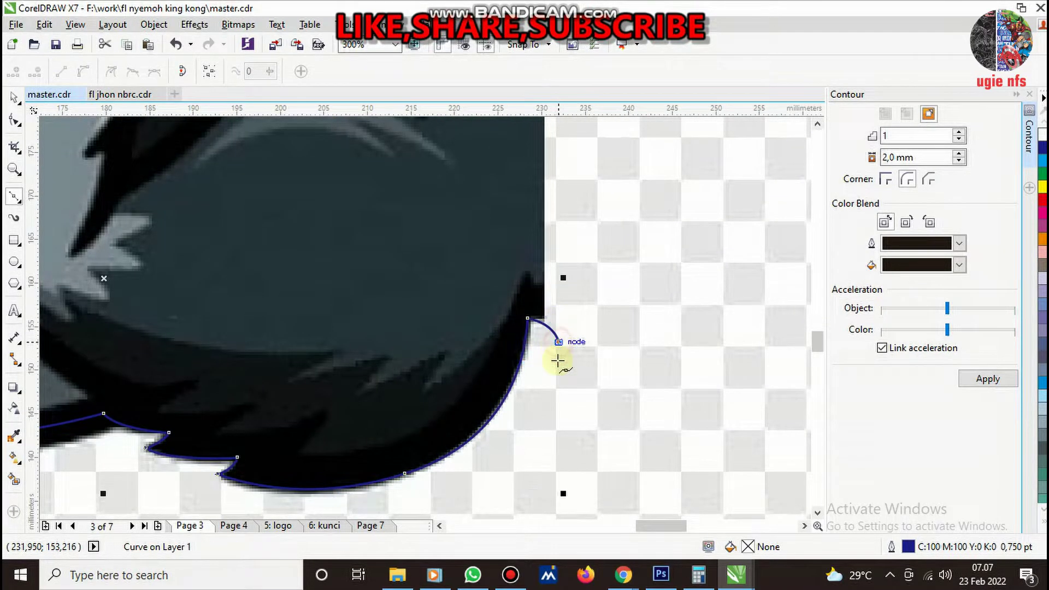
{"action": "scroll", "coordinate": [557, 355], "scroll_direction": "down", "scroll_amount": 2}
{"action": "scroll", "coordinate": [574, 306], "scroll_direction": "up", "scroll_amount": 2}
{"action": "scroll", "coordinate": [567, 334], "scroll_direction": "down", "scroll_amount": 1}
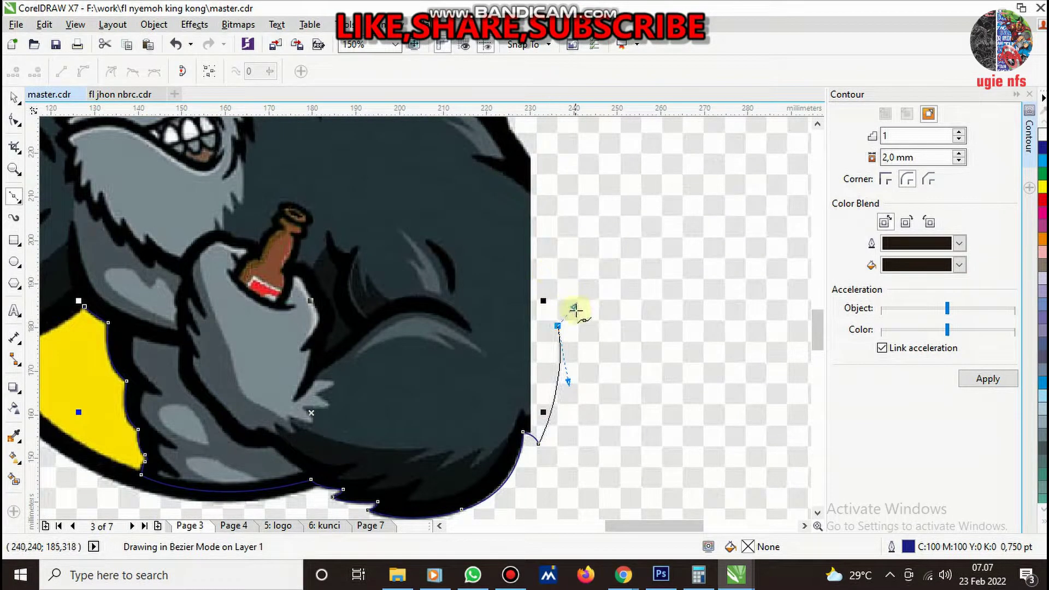
- Extend the outline up the right edge, past the yellow spike tip, to the shoulder top
{"action": "scroll", "coordinate": [577, 334], "scroll_direction": "down", "scroll_amount": 2}
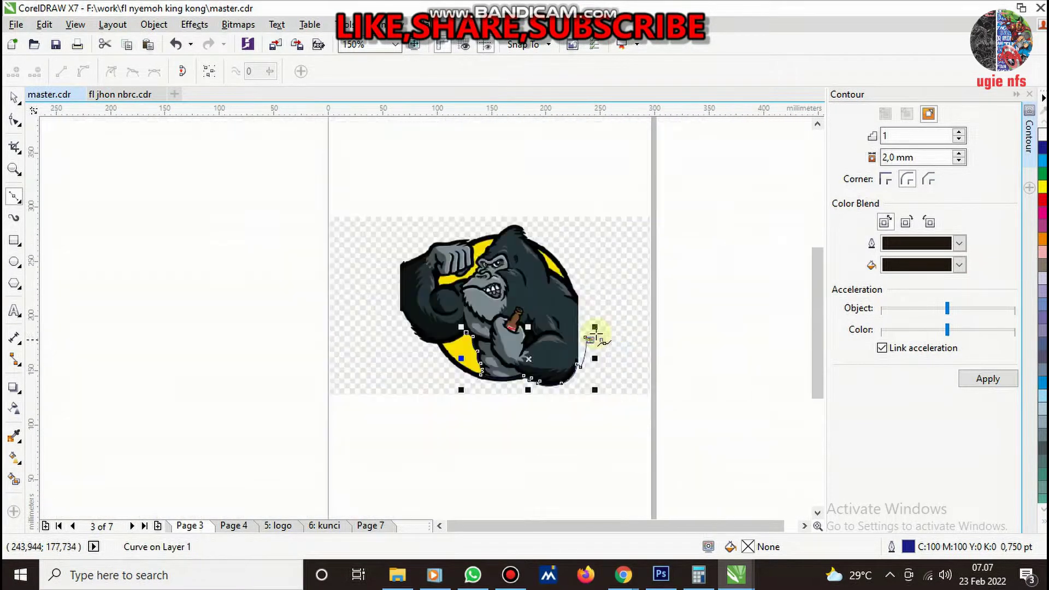
{"action": "scroll", "coordinate": [581, 308], "scroll_direction": "up", "scroll_amount": 2}
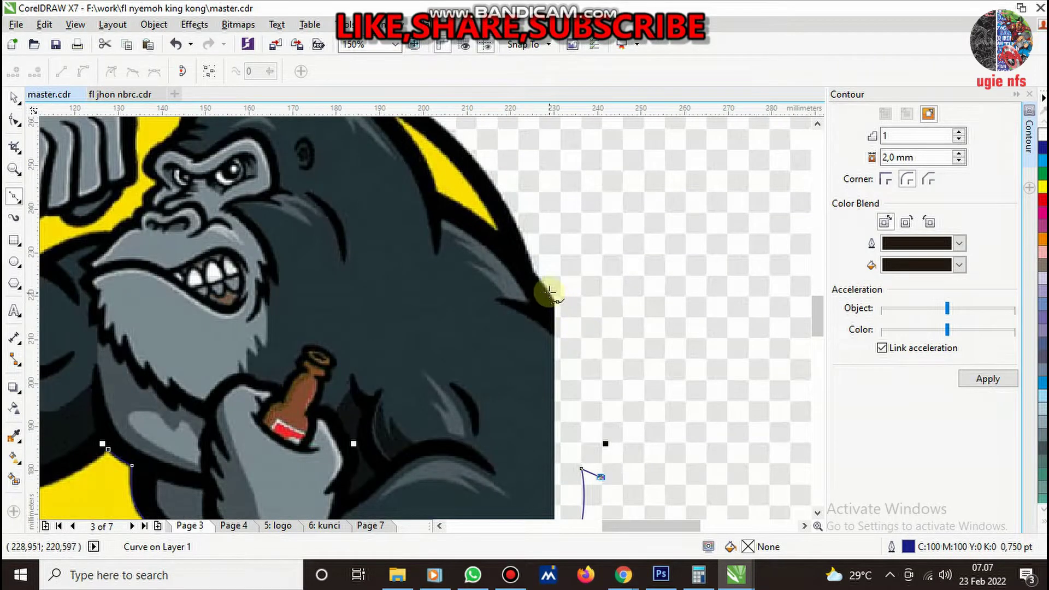
{"action": "left_click_drag", "start_coordinate": [549, 291], "coordinate": [509, 236]}
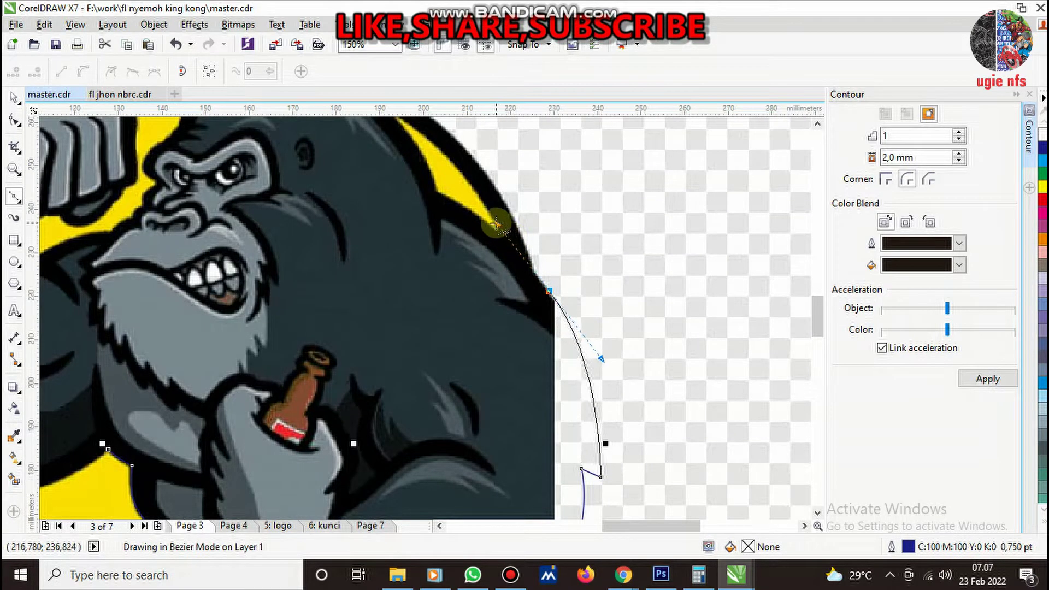
{"action": "scroll", "coordinate": [495, 226], "scroll_direction": "up", "scroll_amount": 2}
{"action": "scroll", "coordinate": [473, 246], "scroll_direction": "up", "scroll_amount": 2}
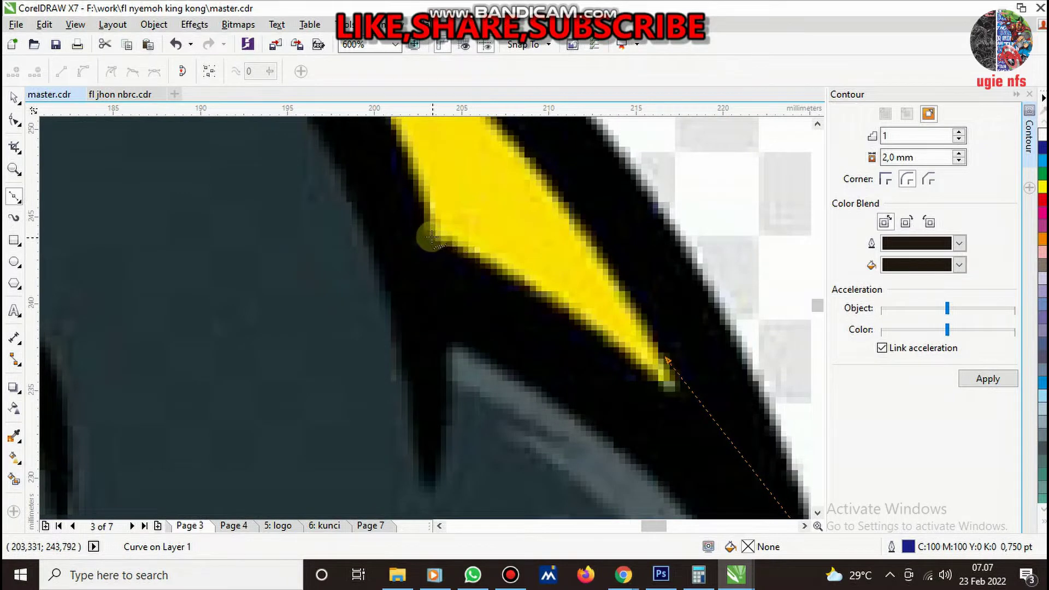
{"action": "left_click", "coordinate": [417, 211]}
{"action": "scroll", "coordinate": [523, 303], "scroll_direction": "down", "scroll_amount": 6}
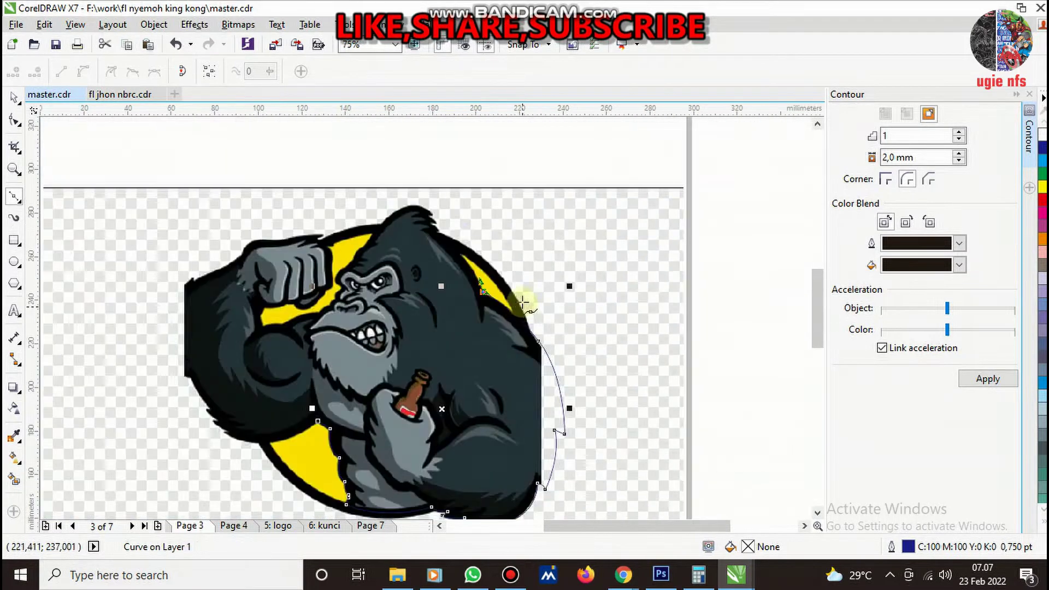
{"action": "scroll", "coordinate": [522, 302], "scroll_direction": "up", "scroll_amount": 2}
{"action": "scroll", "coordinate": [462, 250], "scroll_direction": "up", "scroll_amount": 2}
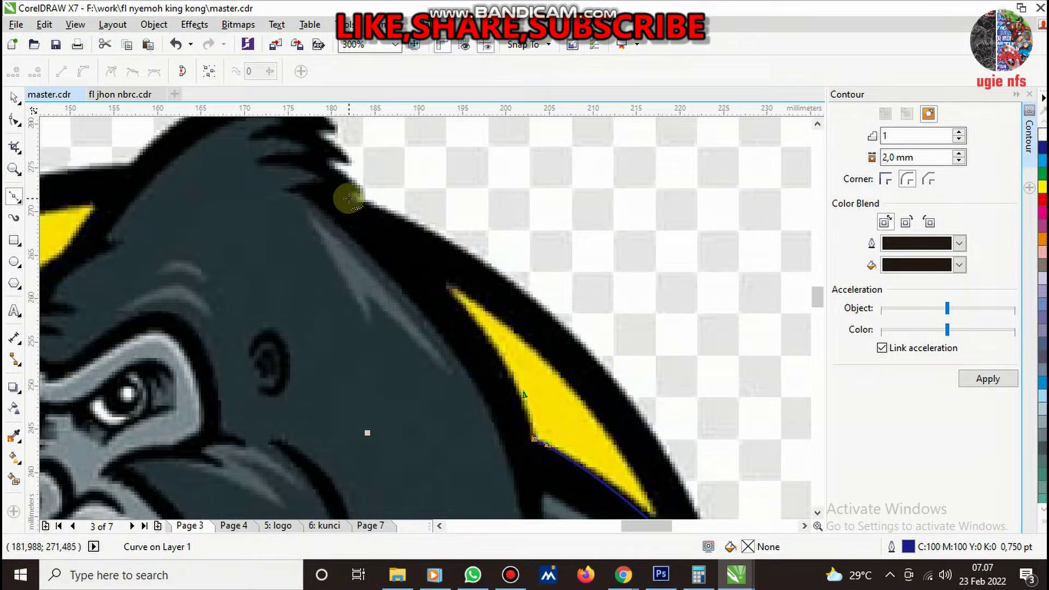
{"action": "left_click_drag", "start_coordinate": [348, 200], "coordinate": [252, 135]}
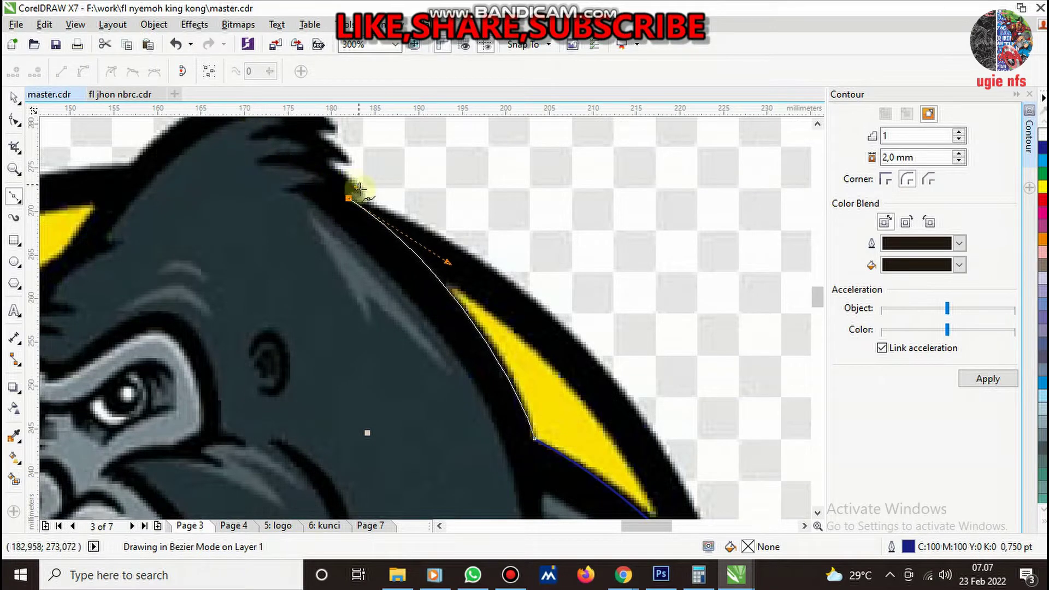
{"action": "scroll", "coordinate": [364, 193], "scroll_direction": "up", "scroll_amount": 3}
{"action": "left_click_drag", "start_coordinate": [407, 188], "coordinate": [508, 232]}
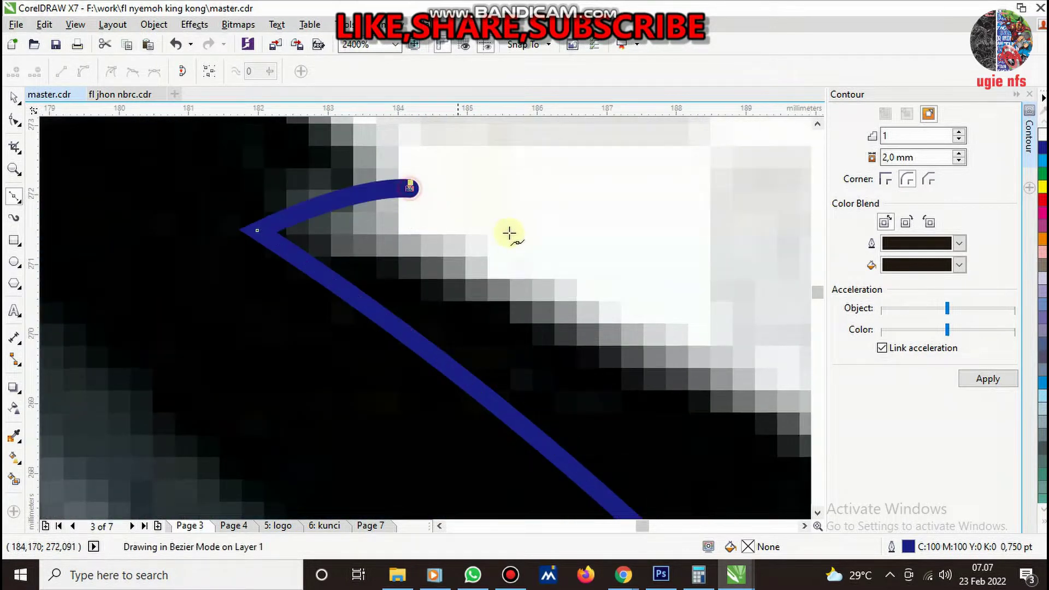
- Trace the fur spike and the head's rounded fur edge
{"action": "scroll", "coordinate": [497, 250], "scroll_direction": "down", "scroll_amount": 3}
{"action": "scroll", "coordinate": [464, 249], "scroll_direction": "up", "scroll_amount": 2}
{"action": "left_click_drag", "start_coordinate": [423, 241], "coordinate": [365, 206]}
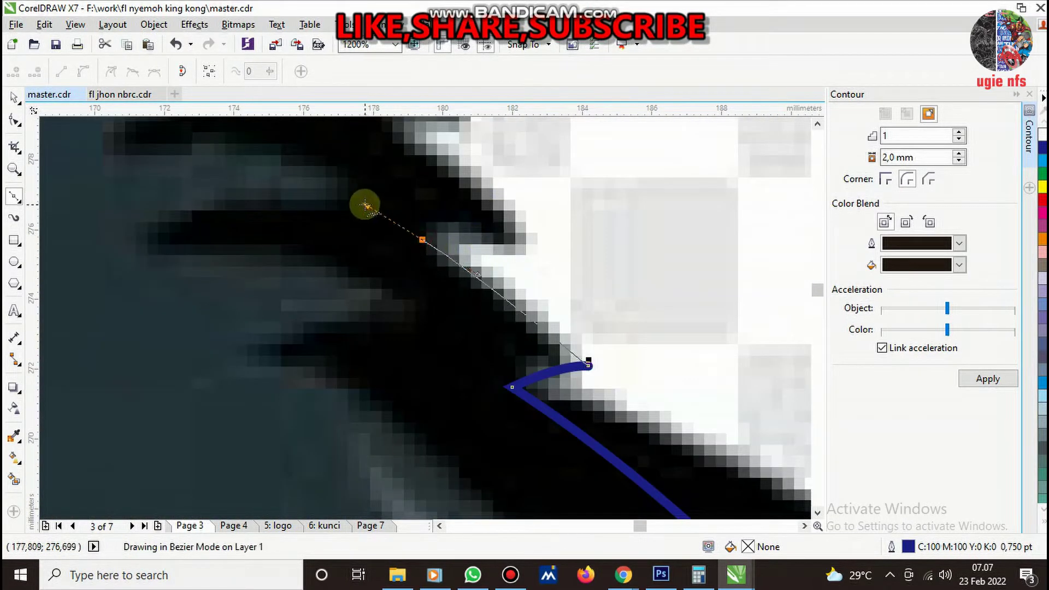
{"action": "left_click_drag", "start_coordinate": [454, 214], "coordinate": [455, 219]}
{"action": "left_click", "coordinate": [521, 241]}
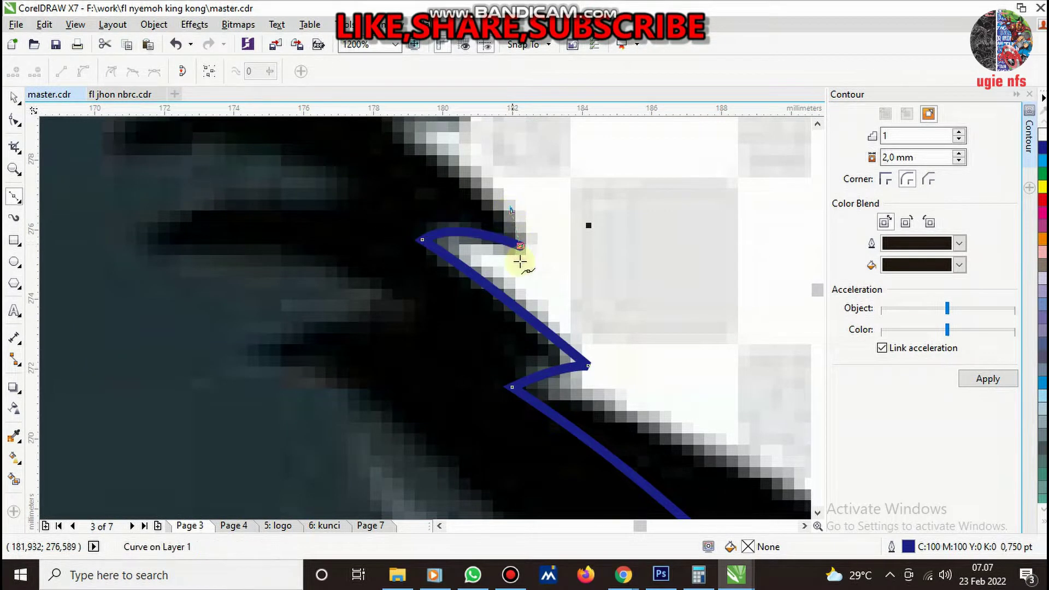
{"action": "scroll", "coordinate": [519, 259], "scroll_direction": "down", "scroll_amount": 3}
{"action": "scroll", "coordinate": [429, 277], "scroll_direction": "up", "scroll_amount": 4}
{"action": "left_click_drag", "start_coordinate": [369, 272], "coordinate": [440, 244]}
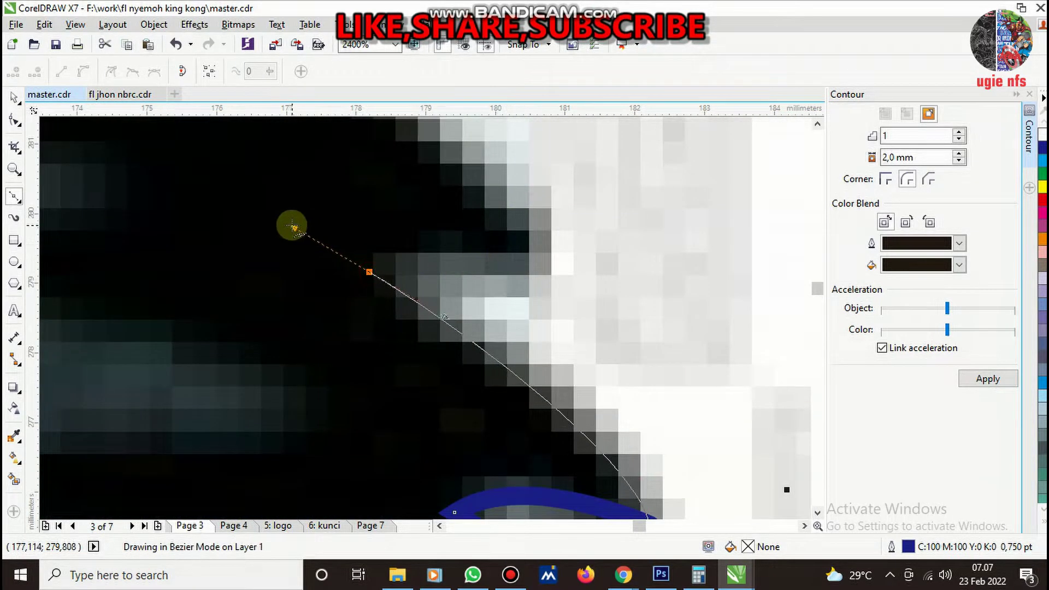
{"action": "mouse_move", "coordinate": [540, 273]}
{"action": "left_mouse_down"}
{"action": "mouse_move", "coordinate": [505, 179]}
{"action": "mouse_move", "coordinate": [303, 169]}
{"action": "left_mouse_up"}
{"action": "scroll", "coordinate": [504, 179], "scroll_direction": "down", "scroll_amount": 3}
{"action": "scroll", "coordinate": [474, 203], "scroll_direction": "up", "scroll_amount": 2}
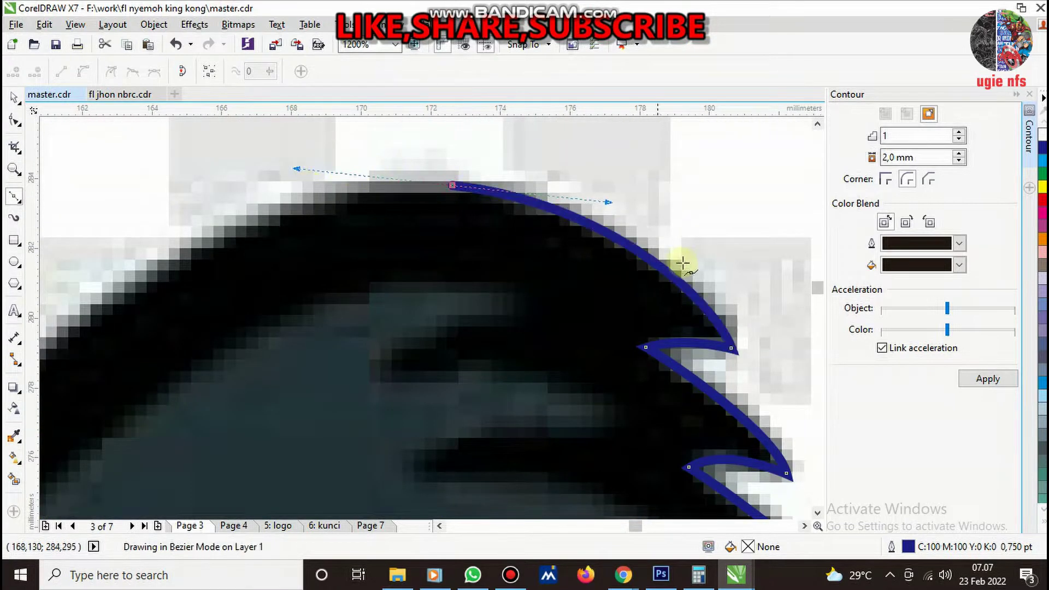
{"action": "scroll", "coordinate": [679, 262], "scroll_direction": "down", "scroll_amount": 3}
{"action": "scroll", "coordinate": [605, 277], "scroll_direction": "up", "scroll_amount": 2}
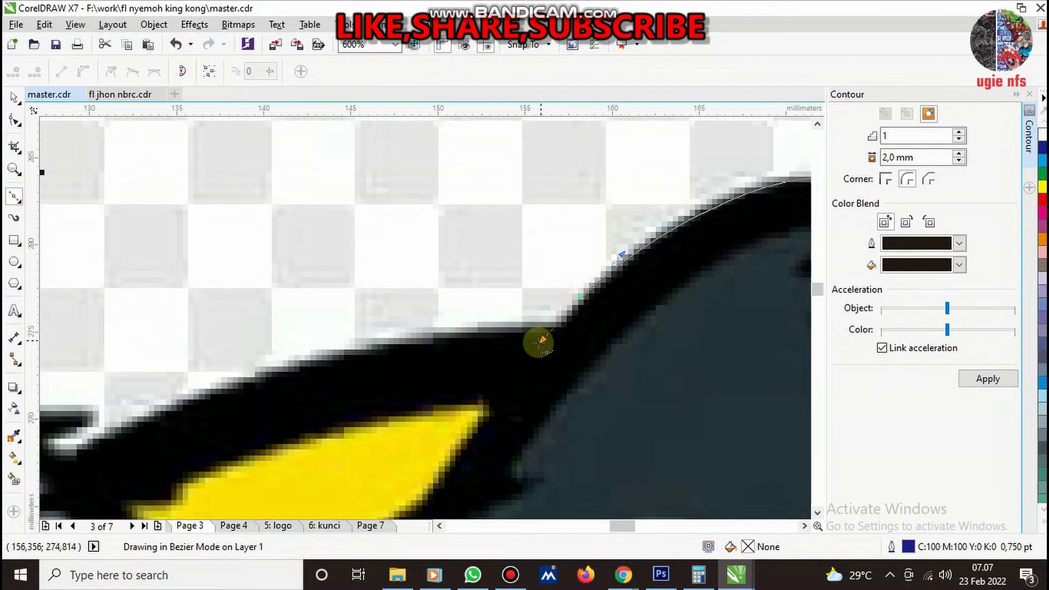
- Follow the yellow patch edge from where the fur meets it down beside the face
{"action": "left_click_drag", "start_coordinate": [568, 311], "coordinate": [597, 300]}
{"action": "scroll", "coordinate": [598, 300], "scroll_direction": "down", "scroll_amount": 3}
{"action": "scroll", "coordinate": [590, 328], "scroll_direction": "up", "scroll_amount": 3}
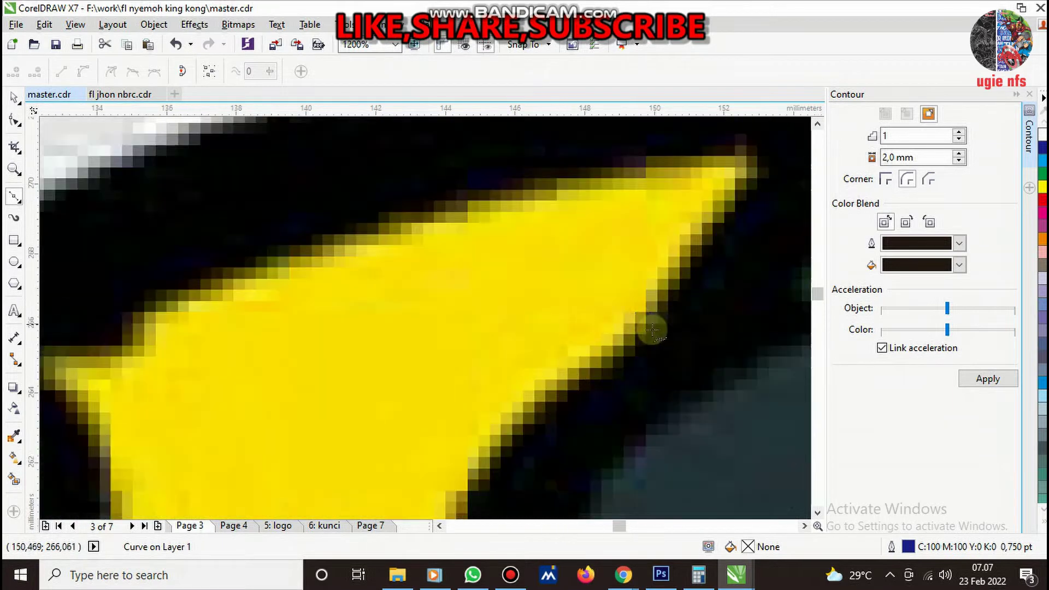
{"action": "left_click_drag", "start_coordinate": [634, 351], "coordinate": [663, 305]}
{"action": "scroll", "coordinate": [662, 304], "scroll_direction": "down", "scroll_amount": 3}
{"action": "scroll", "coordinate": [604, 347], "scroll_direction": "up", "scroll_amount": 3}
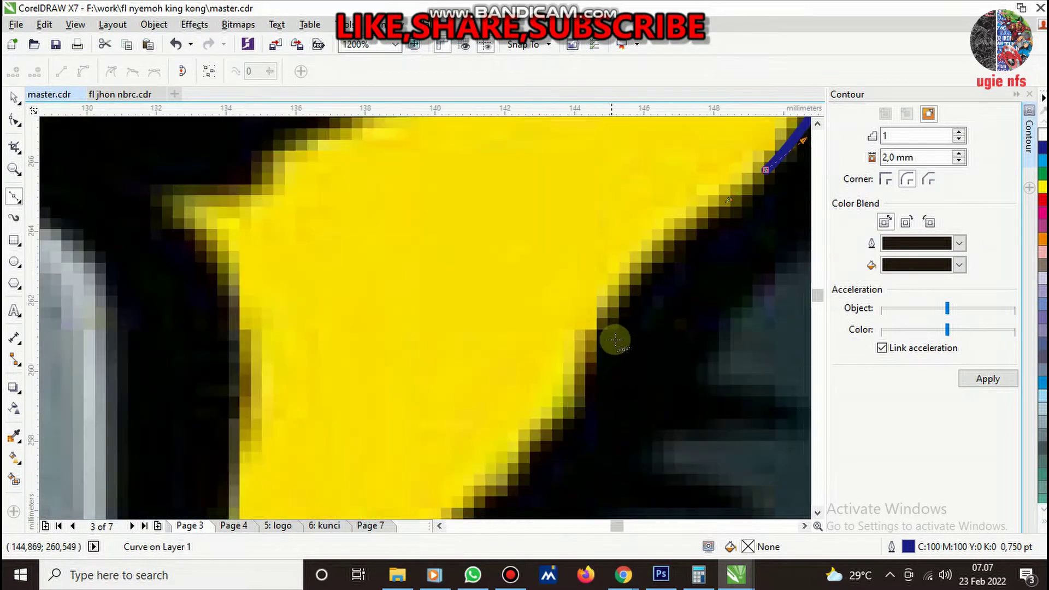
{"action": "left_click", "coordinate": [619, 302]}
{"action": "scroll", "coordinate": [587, 376], "scroll_direction": "down", "scroll_amount": 3}
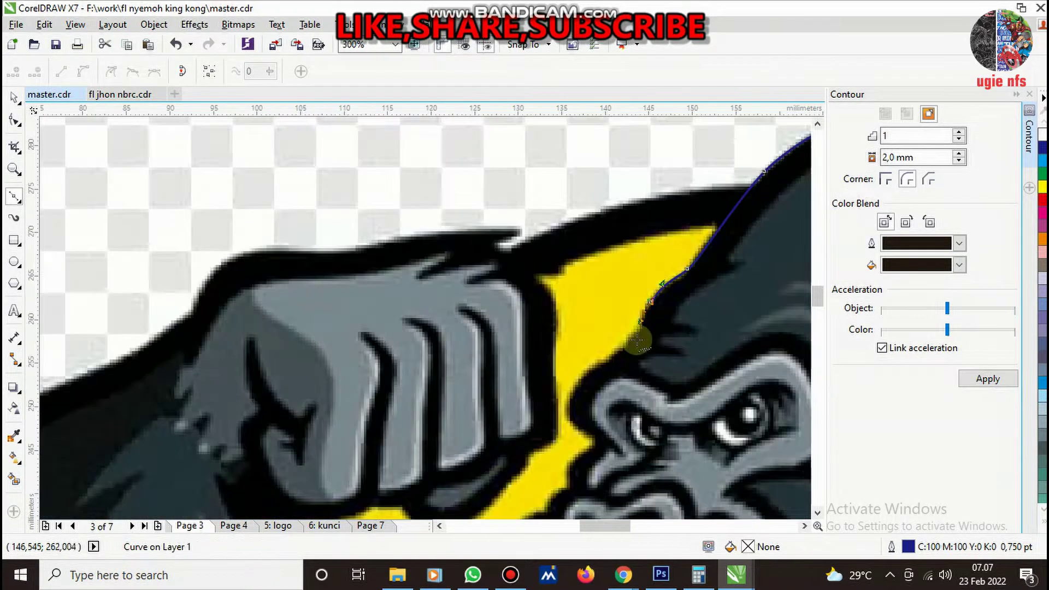
{"action": "scroll", "coordinate": [651, 343], "scroll_direction": "up", "scroll_amount": 3}
{"action": "left_click_drag", "start_coordinate": [651, 308], "coordinate": [617, 338]}
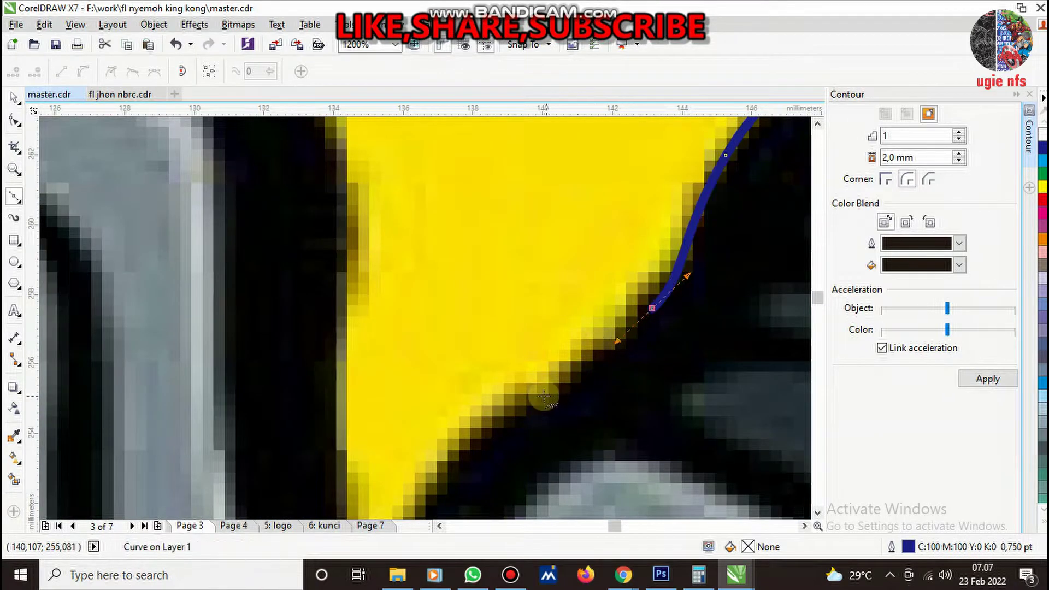
{"action": "left_click_drag", "start_coordinate": [535, 395], "coordinate": [505, 405]}
{"action": "scroll", "coordinate": [634, 333], "scroll_direction": "down", "scroll_amount": 3}
{"action": "scroll", "coordinate": [601, 349], "scroll_direction": "up", "scroll_amount": 3}
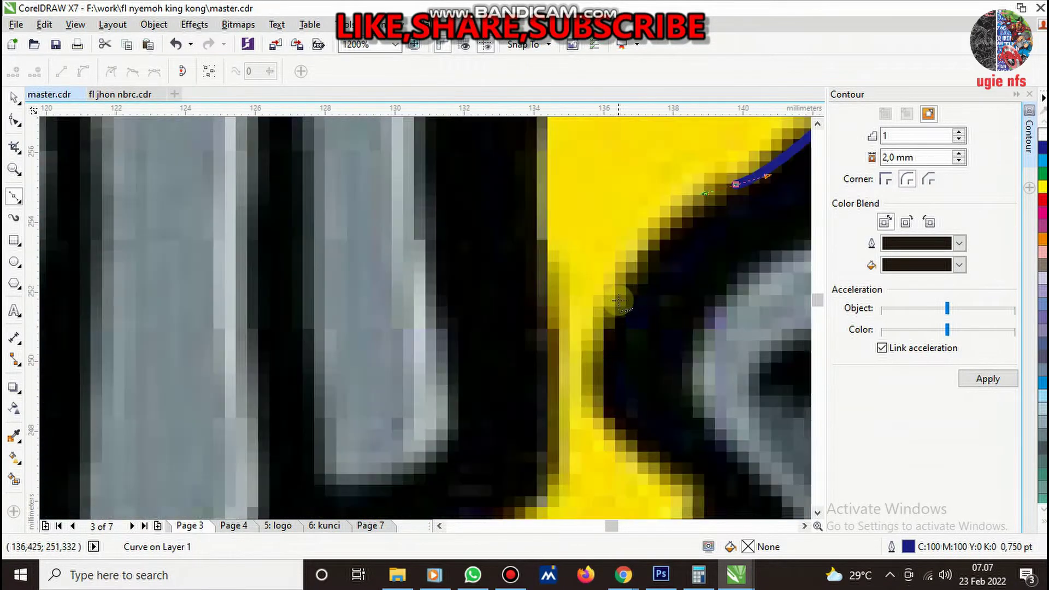
{"action": "scroll", "coordinate": [622, 338], "scroll_direction": "down", "scroll_amount": 3}
{"action": "scroll", "coordinate": [628, 346], "scroll_direction": "up", "scroll_amount": 3}
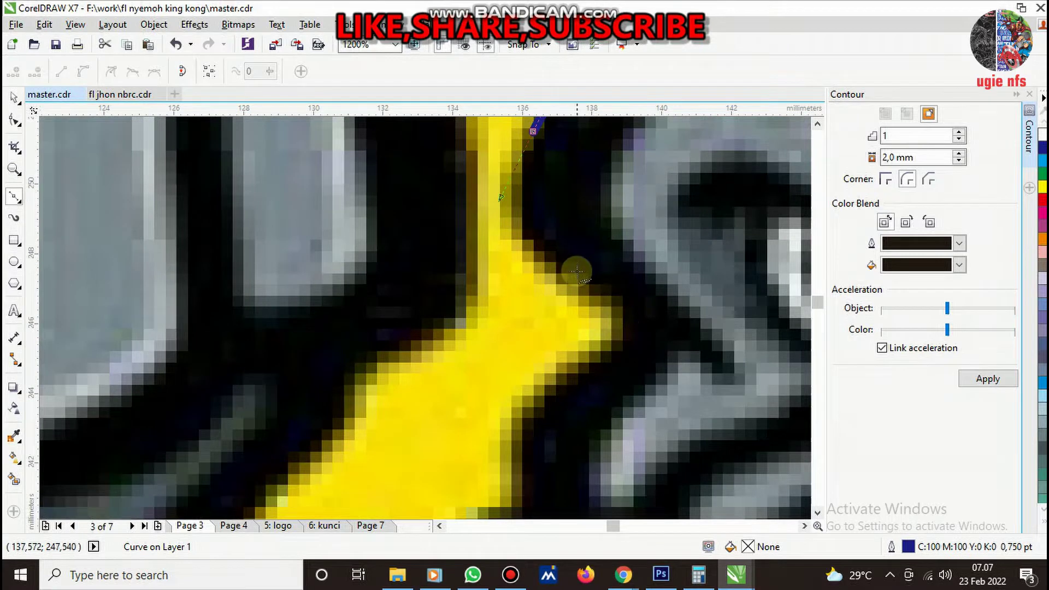
- Continue down the yellow edge past the brow bend, around the lower bend and along the lower edge
{"action": "left_click_drag", "start_coordinate": [626, 298], "coordinate": [635, 301]}
{"action": "scroll", "coordinate": [608, 328], "scroll_direction": "down", "scroll_amount": 3}
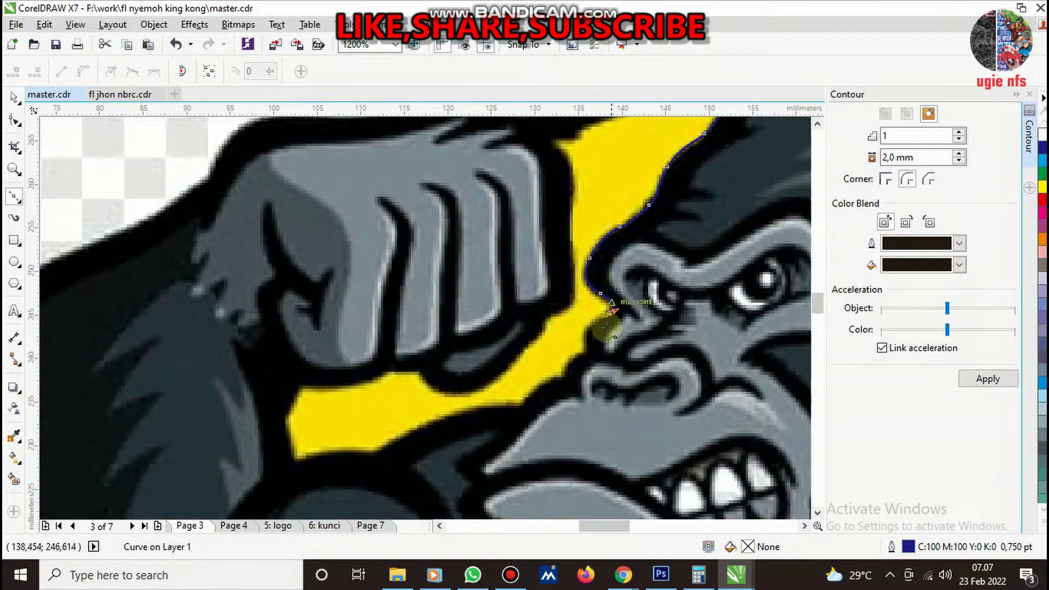
{"action": "scroll", "coordinate": [608, 328], "scroll_direction": "up", "scroll_amount": 3}
{"action": "mouse_move", "coordinate": [570, 297]}
{"action": "left_mouse_down"}
{"action": "mouse_move", "coordinate": [568, 351]}
{"action": "mouse_move", "coordinate": [552, 356]}
{"action": "left_mouse_up"}
{"action": "scroll", "coordinate": [601, 328], "scroll_direction": "down", "scroll_amount": 2}
{"action": "scroll", "coordinate": [560, 295], "scroll_direction": "up", "scroll_amount": 4}
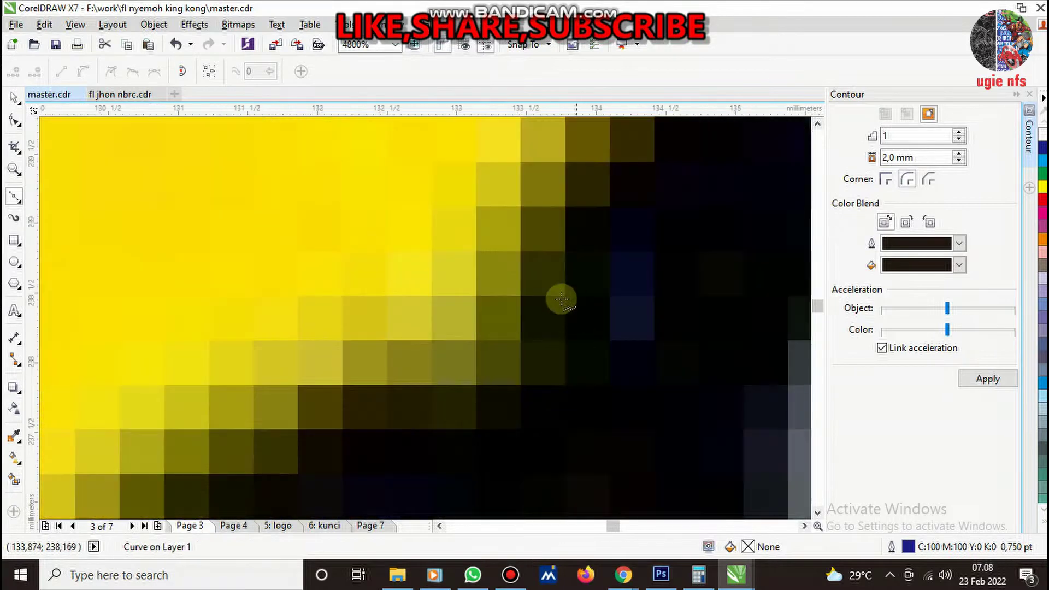
{"action": "scroll", "coordinate": [552, 308], "scroll_direction": "down", "scroll_amount": 1}
{"action": "scroll", "coordinate": [552, 307], "scroll_direction": "up", "scroll_amount": 2}
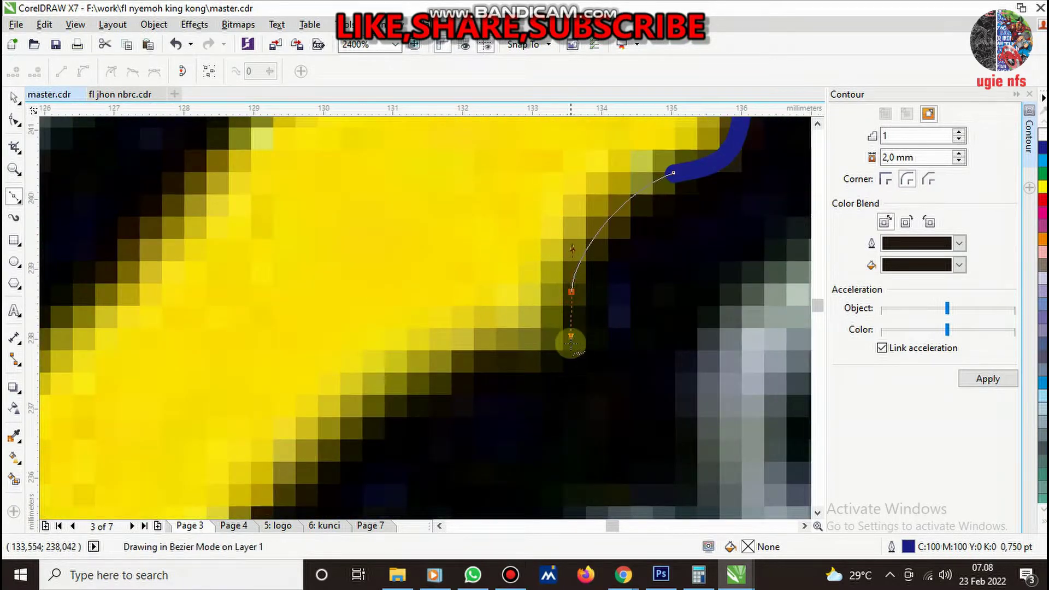
{"action": "left_click_drag", "start_coordinate": [571, 292], "coordinate": [569, 358]}
{"action": "mouse_move", "coordinate": [499, 345]}
{"action": "left_mouse_down"}
{"action": "mouse_move", "coordinate": [485, 343]}
{"action": "mouse_move", "coordinate": [420, 450]}
{"action": "left_mouse_up"}
{"action": "scroll", "coordinate": [636, 297], "scroll_direction": "down", "scroll_amount": 3}
{"action": "scroll", "coordinate": [562, 347], "scroll_direction": "up", "scroll_amount": 3}
{"action": "scroll", "coordinate": [421, 450], "scroll_direction": "down", "scroll_amount": 2}
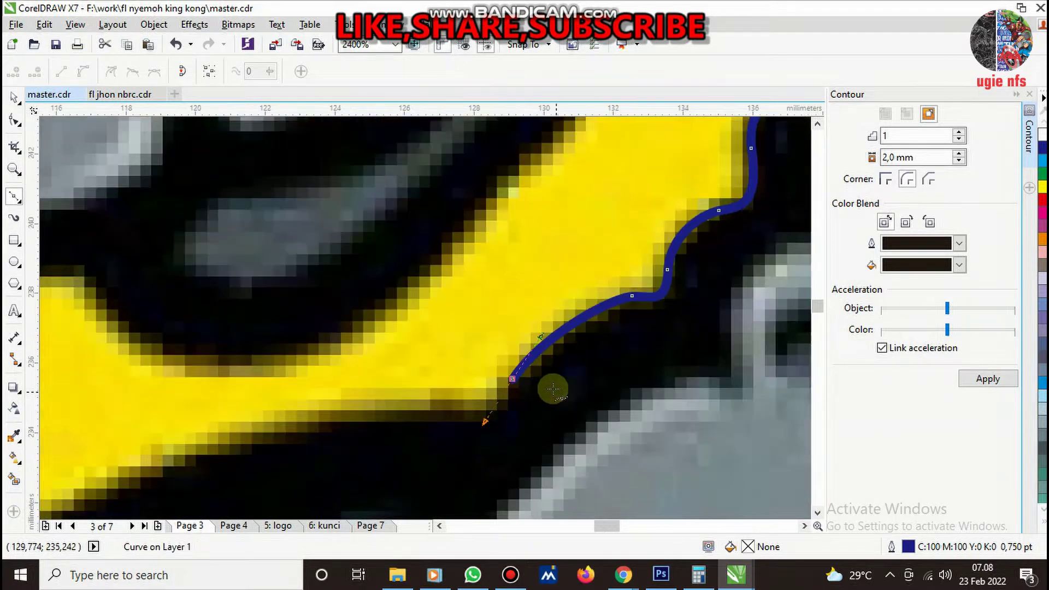
{"action": "left_click_drag", "start_coordinate": [534, 387], "coordinate": [394, 457]}
{"action": "scroll", "coordinate": [530, 390], "scroll_direction": "down", "scroll_amount": 2}
{"action": "scroll", "coordinate": [528, 395], "scroll_direction": "up", "scroll_amount": 2}
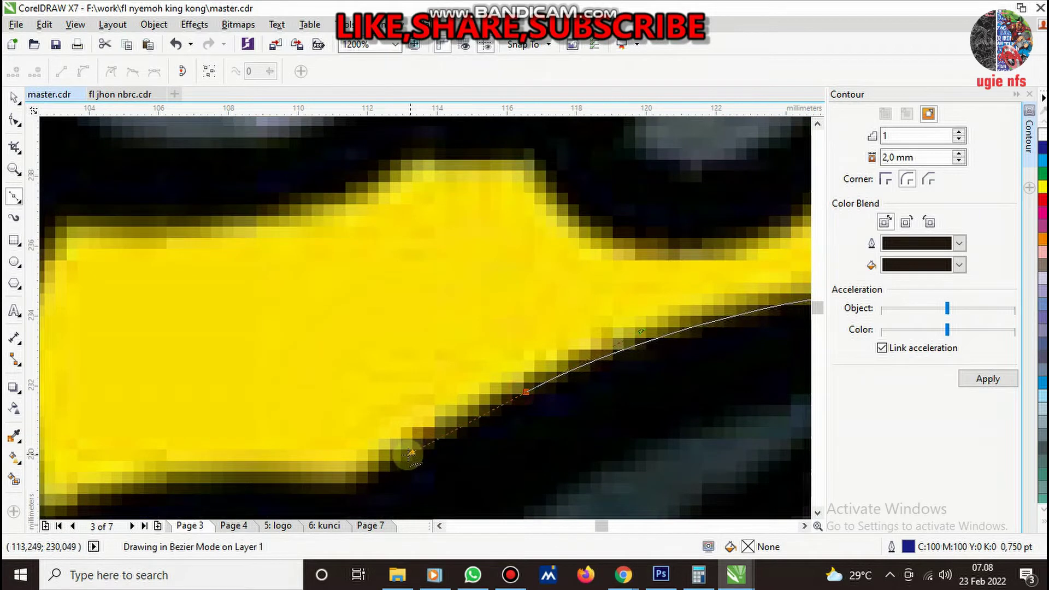
- Trace the patch's lower-left corner and left side up to its top-left corner
{"action": "left_click", "coordinate": [340, 488]}
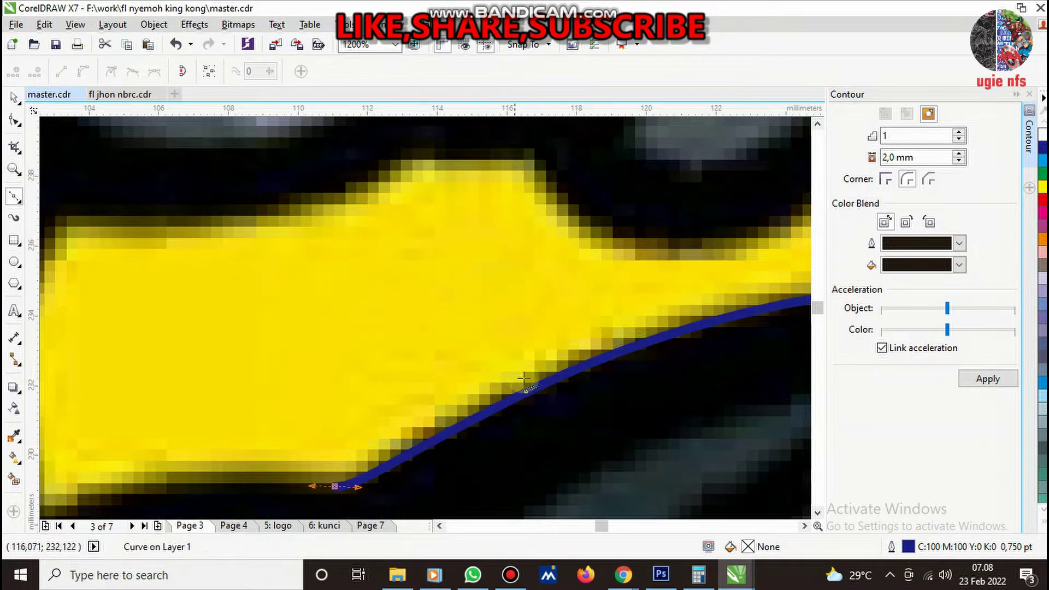
{"action": "scroll", "coordinate": [410, 444], "scroll_direction": "down", "scroll_amount": 2}
{"action": "scroll", "coordinate": [488, 314], "scroll_direction": "up", "scroll_amount": 4}
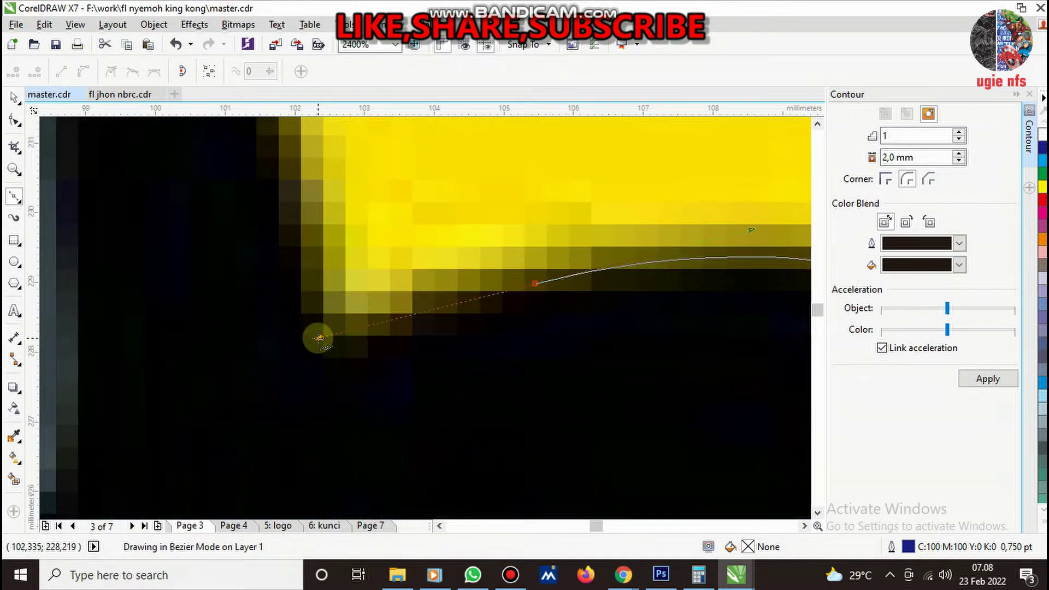
{"action": "left_click_drag", "start_coordinate": [316, 284], "coordinate": [284, 221]}
{"action": "scroll", "coordinate": [410, 332], "scroll_direction": "down", "scroll_amount": 2}
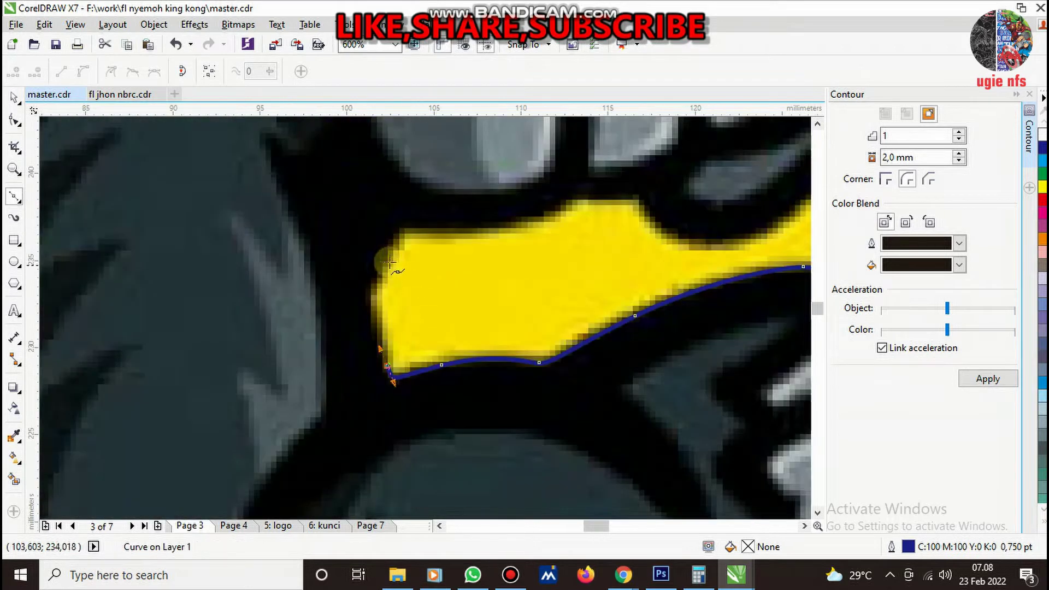
{"action": "scroll", "coordinate": [406, 377], "scroll_direction": "up", "scroll_amount": 2}
{"action": "left_click", "coordinate": [388, 310]}
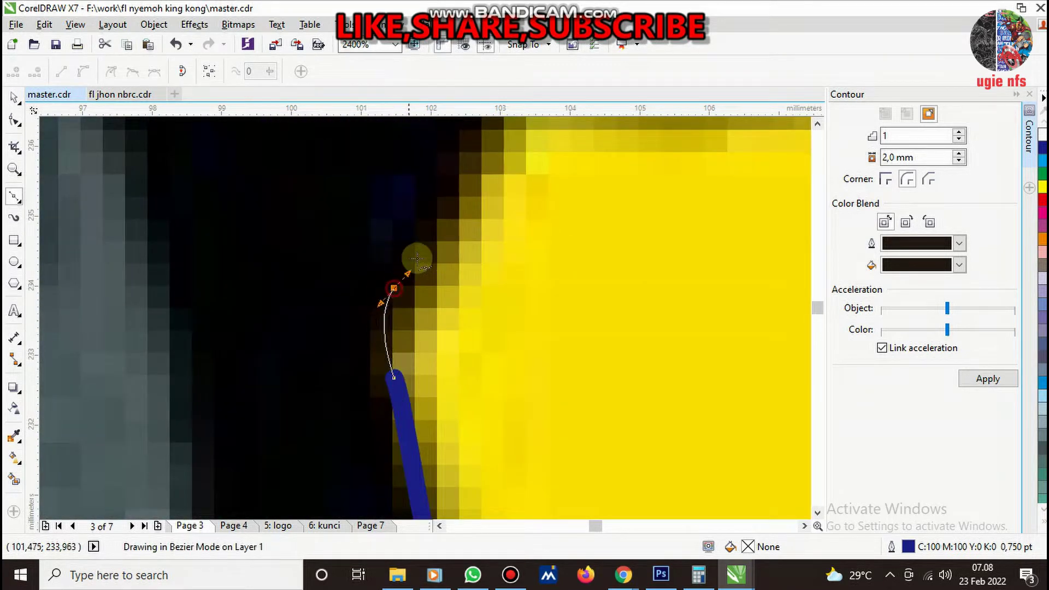
{"action": "left_click", "coordinate": [416, 257]}
{"action": "scroll", "coordinate": [437, 256], "scroll_direction": "down", "scroll_amount": 2}
{"action": "scroll", "coordinate": [472, 268], "scroll_direction": "up", "scroll_amount": 2}
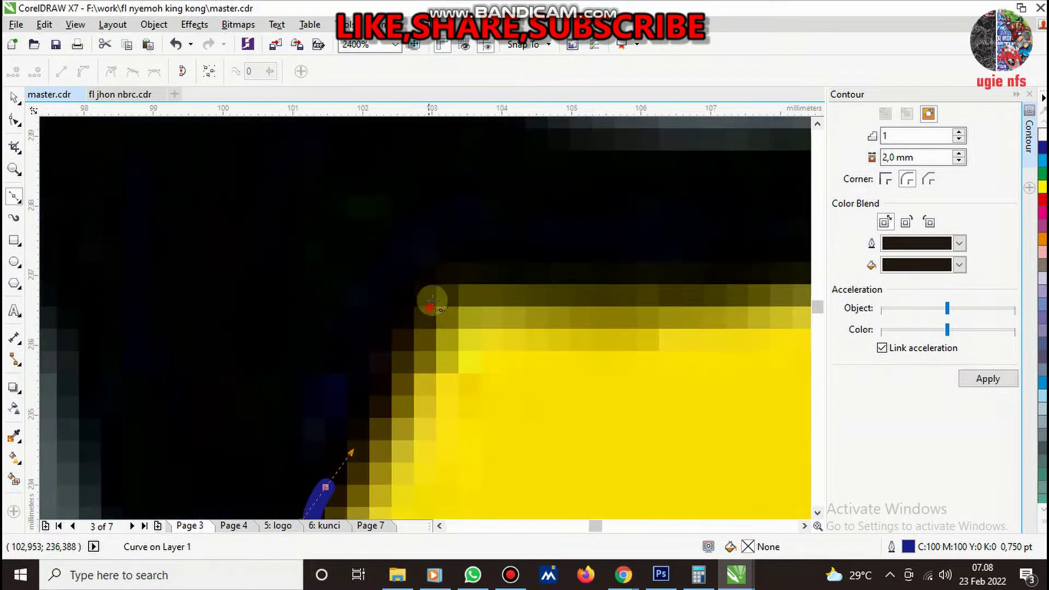
{"action": "left_click_drag", "start_coordinate": [432, 301], "coordinate": [494, 279]}
{"action": "scroll", "coordinate": [367, 300], "scroll_direction": "down", "scroll_amount": 3}
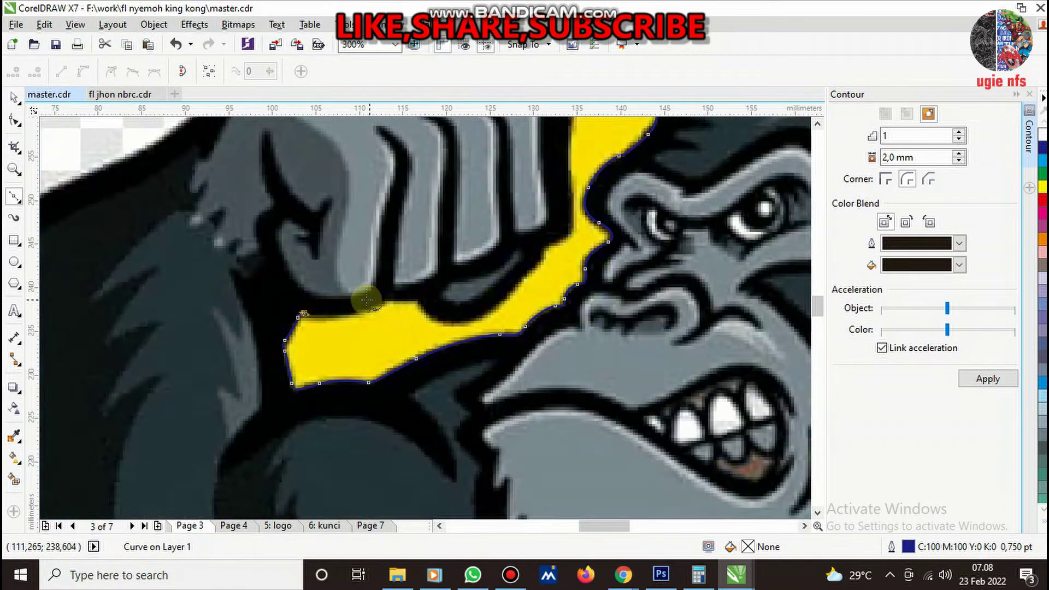
- Trace the Bezier outline along the yellow patch's top edge, placing nodes at its bump and dip
{"action": "scroll", "coordinate": [367, 300], "scroll_direction": "up", "scroll_amount": 2}
{"action": "left_click_drag", "start_coordinate": [434, 297], "coordinate": [539, 199]}
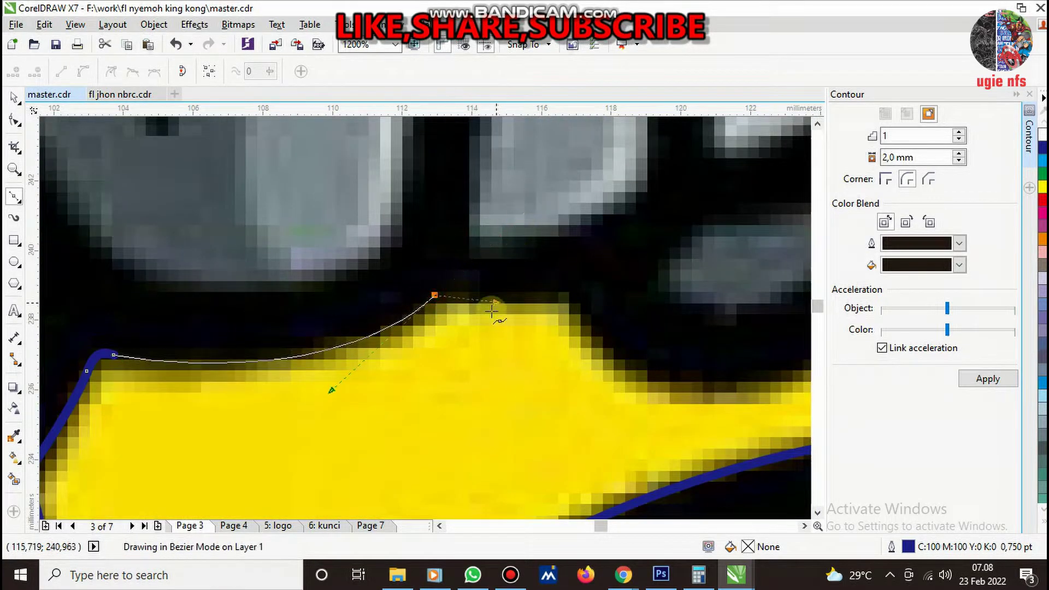
{"action": "left_click_drag", "start_coordinate": [492, 310], "coordinate": [494, 304]}
{"action": "left_click", "coordinate": [563, 293]}
{"action": "left_click_drag", "start_coordinate": [584, 343], "coordinate": [583, 343]}
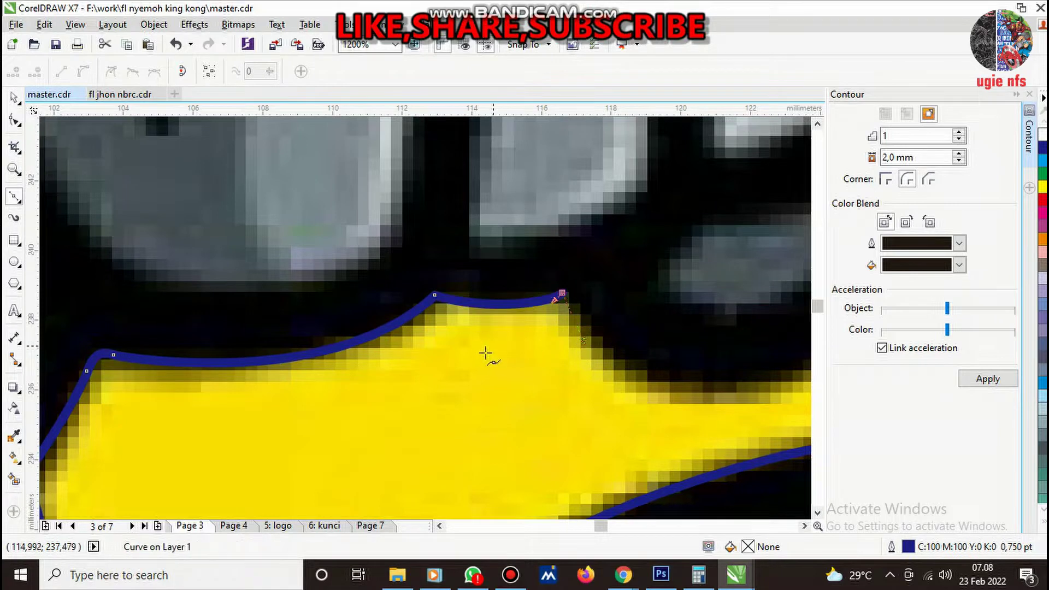
{"action": "scroll", "coordinate": [484, 355], "scroll_direction": "down", "scroll_amount": 1}
{"action": "scroll", "coordinate": [694, 350], "scroll_direction": "up", "scroll_amount": 1}
{"action": "left_click", "coordinate": [546, 376]}
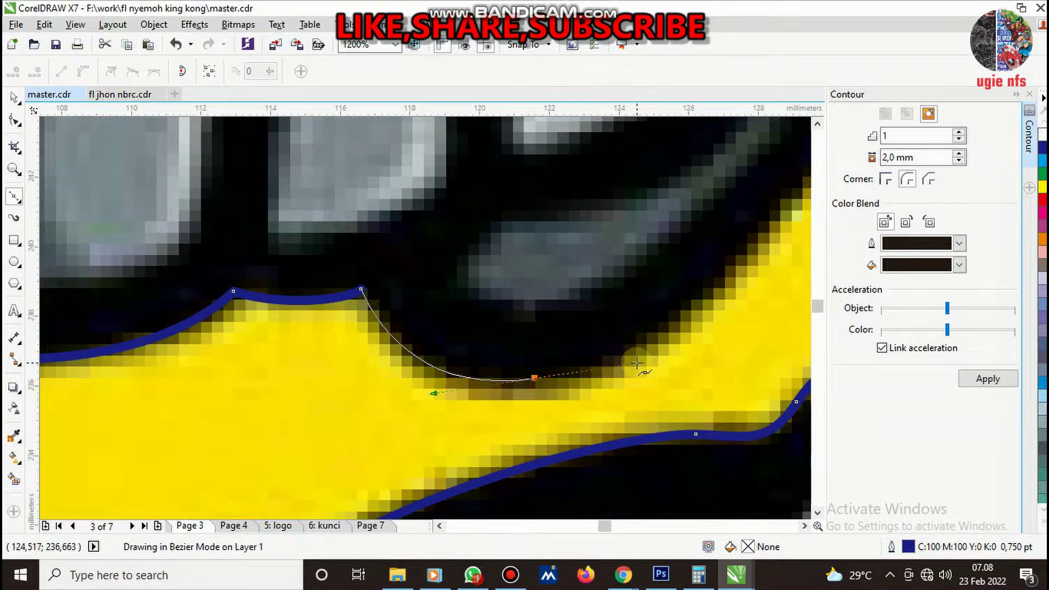
{"action": "scroll", "coordinate": [546, 361], "scroll_direction": "down", "scroll_amount": 1}
{"action": "scroll", "coordinate": [628, 311], "scroll_direction": "up", "scroll_amount": 1}
{"action": "scroll", "coordinate": [397, 397], "scroll_direction": "up", "scroll_amount": 1}
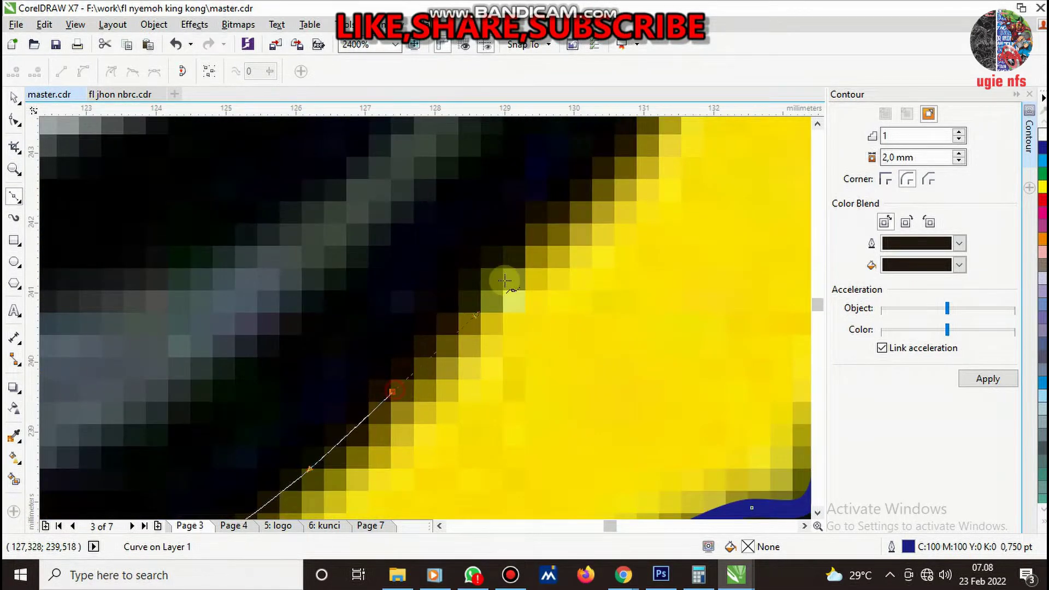
- Extend the outline up the yellow edge beside the fist, curving around its bend
{"action": "left_click_drag", "start_coordinate": [398, 398], "coordinate": [536, 254]}
{"action": "scroll", "coordinate": [491, 292], "scroll_direction": "down", "scroll_amount": 1}
{"action": "scroll", "coordinate": [490, 313], "scroll_direction": "up", "scroll_amount": 1}
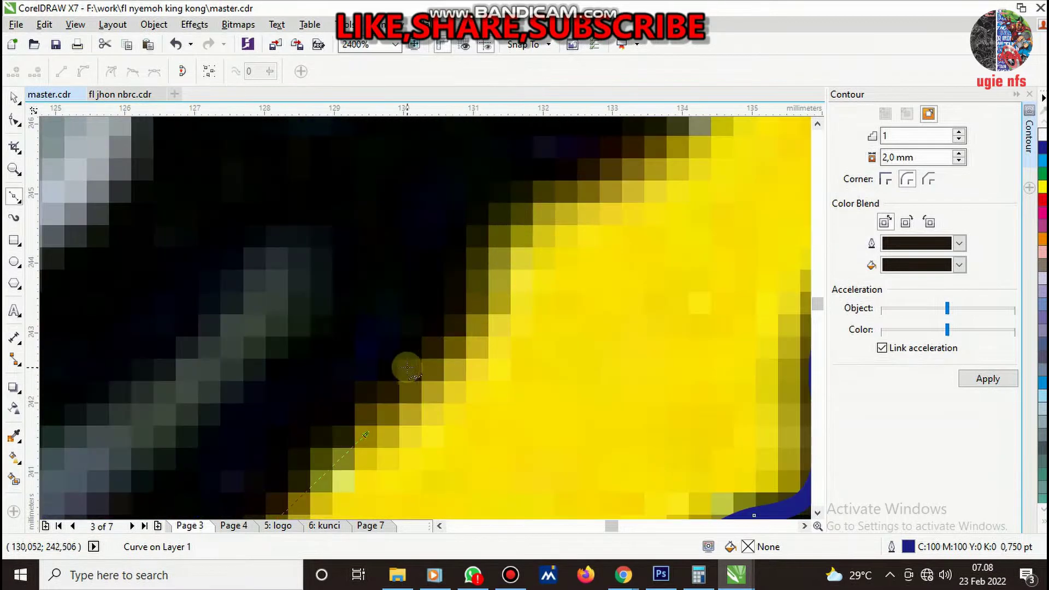
{"action": "mouse_move", "coordinate": [412, 363]}
{"action": "left_mouse_down"}
{"action": "mouse_move", "coordinate": [481, 278]}
{"action": "mouse_move", "coordinate": [488, 222]}
{"action": "left_mouse_up"}
{"action": "left_click_drag", "start_coordinate": [525, 191], "coordinate": [571, 174]}
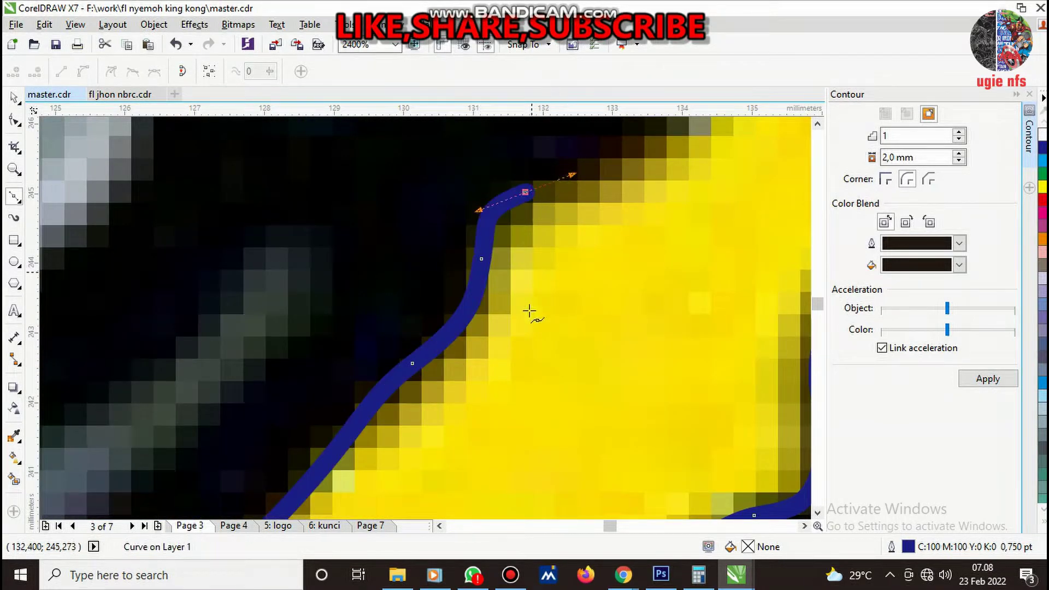
{"action": "scroll", "coordinate": [530, 312], "scroll_direction": "down", "scroll_amount": 1}
{"action": "scroll", "coordinate": [499, 224], "scroll_direction": "up", "scroll_amount": 1}
{"action": "left_click_drag", "start_coordinate": [490, 268], "coordinate": [497, 208]}
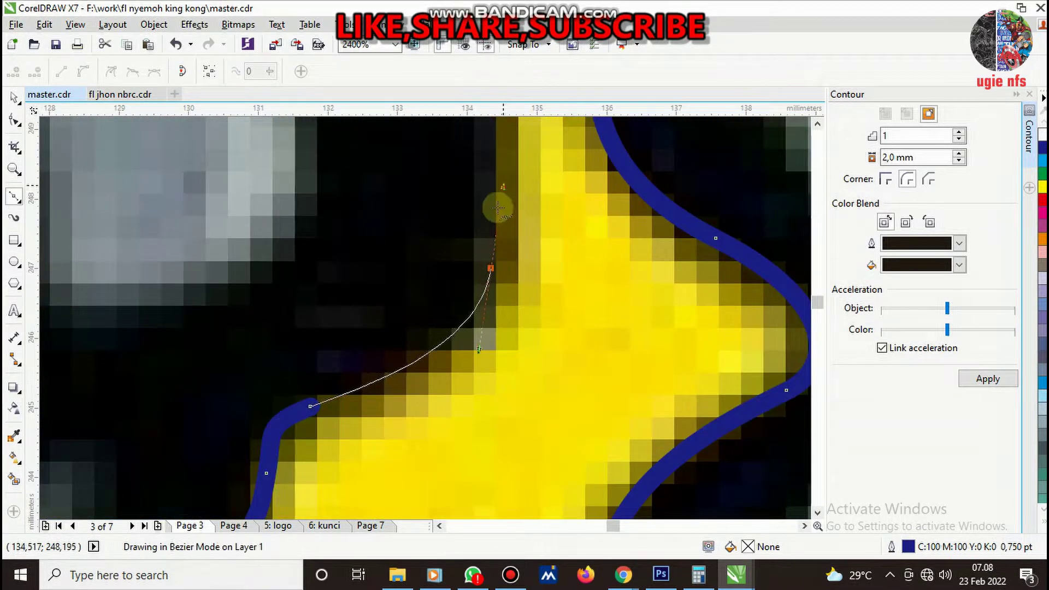
{"action": "scroll", "coordinate": [508, 230], "scroll_direction": "down", "scroll_amount": 1}
{"action": "scroll", "coordinate": [527, 263], "scroll_direction": "up", "scroll_amount": 1}
{"action": "scroll", "coordinate": [543, 297], "scroll_direction": "down", "scroll_amount": 2}
{"action": "scroll", "coordinate": [531, 341], "scroll_direction": "up", "scroll_amount": 1}
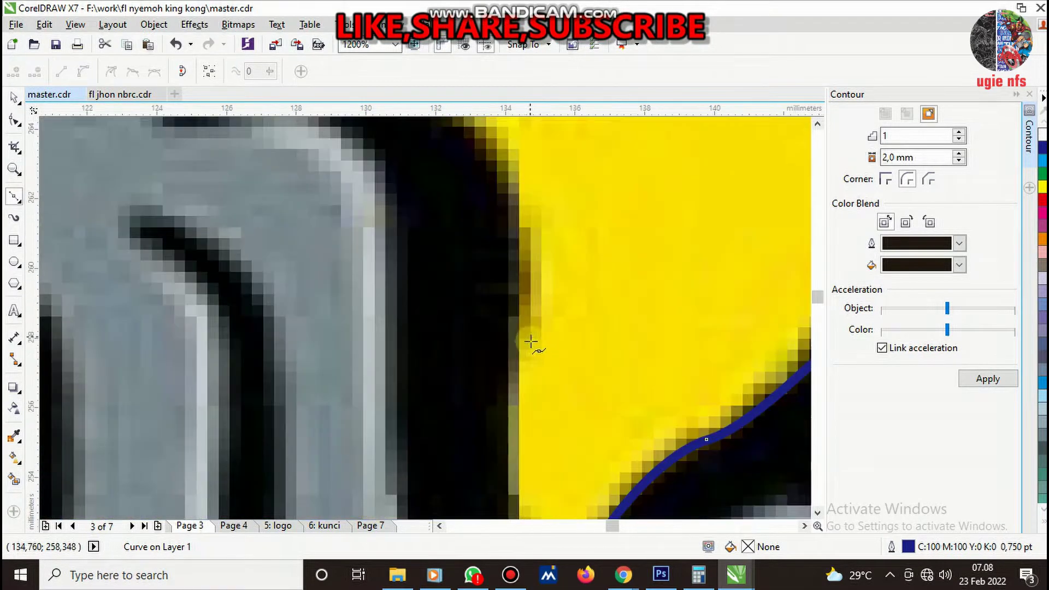
{"action": "mouse_move", "coordinate": [513, 347]}
{"action": "left_mouse_down"}
{"action": "mouse_move", "coordinate": [523, 266]}
{"action": "mouse_move", "coordinate": [500, 237]}
{"action": "left_mouse_up"}
{"action": "scroll", "coordinate": [545, 379], "scroll_direction": "down", "scroll_amount": 1}
{"action": "scroll", "coordinate": [526, 294], "scroll_direction": "up", "scroll_amount": 1}
{"action": "scroll", "coordinate": [494, 240], "scroll_direction": "down", "scroll_amount": 1}
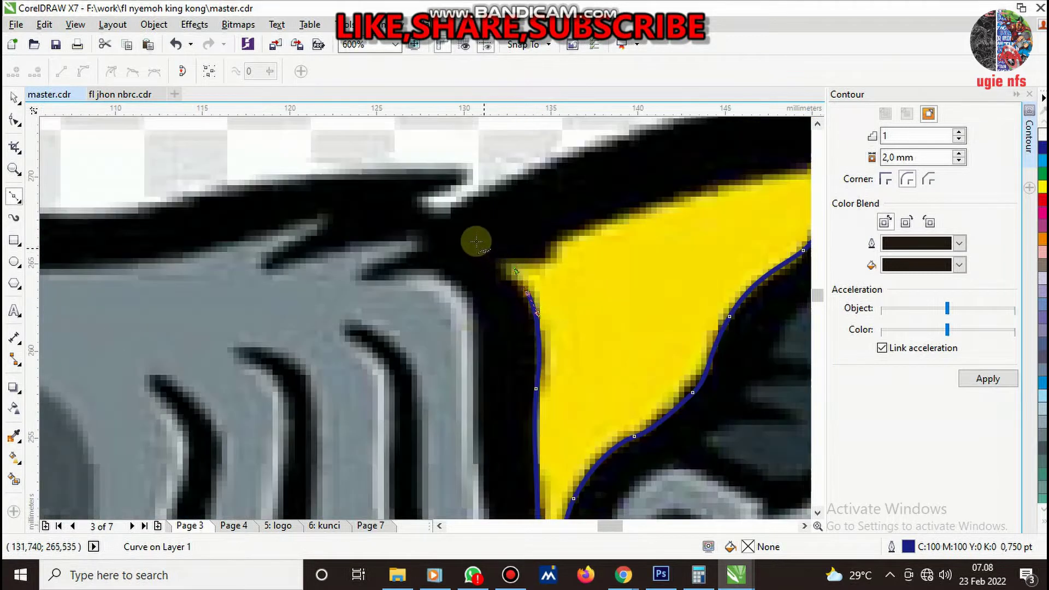
{"action": "scroll", "coordinate": [477, 239], "scroll_direction": "up", "scroll_amount": 1}
{"action": "scroll", "coordinate": [486, 248], "scroll_direction": "down", "scroll_amount": 1}
{"action": "scroll", "coordinate": [435, 230], "scroll_direction": "up", "scroll_amount": 1}
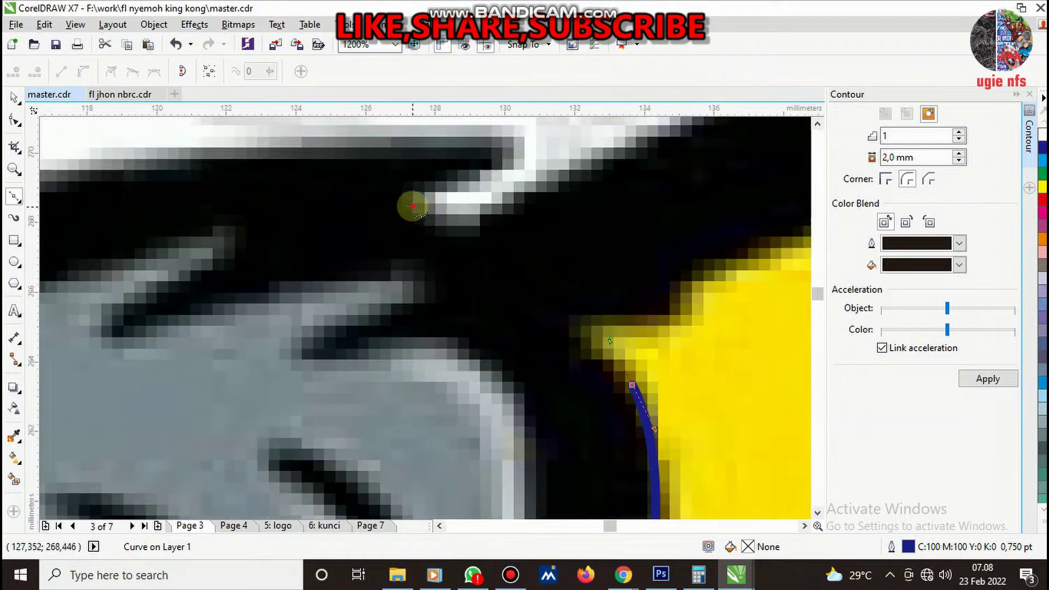
- Continue the outline along the dark edge across the top of the fist
{"action": "left_click_drag", "start_coordinate": [413, 206], "coordinate": [339, 175]}
{"action": "left_click_drag", "start_coordinate": [505, 157], "coordinate": [508, 155]}
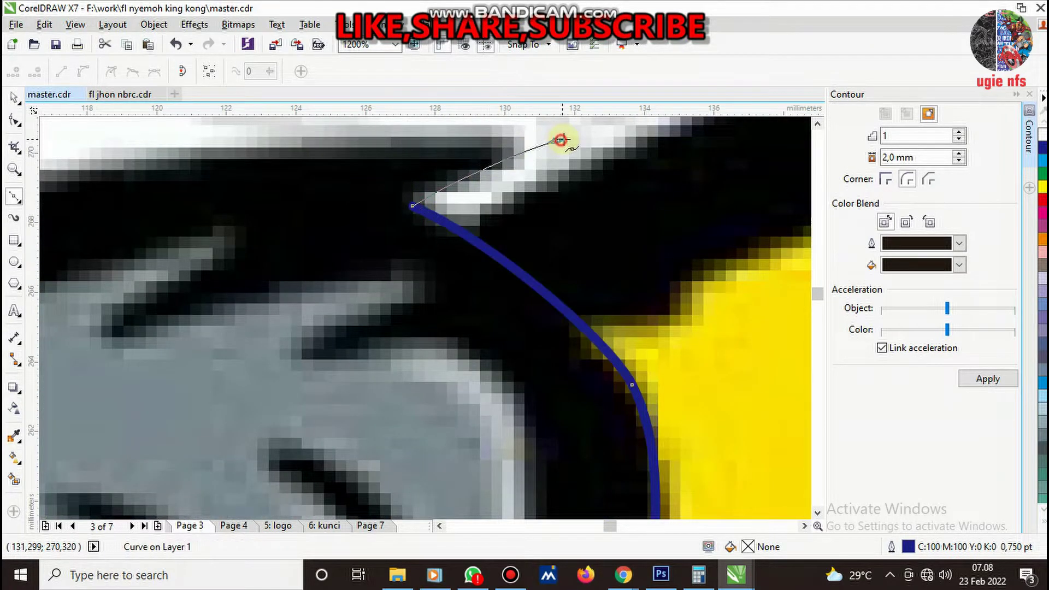
{"action": "scroll", "coordinate": [616, 234], "scroll_direction": "down", "scroll_amount": 2}
{"action": "scroll", "coordinate": [546, 192], "scroll_direction": "down", "scroll_amount": 3}
{"action": "scroll", "coordinate": [563, 222], "scroll_direction": "up", "scroll_amount": 4}
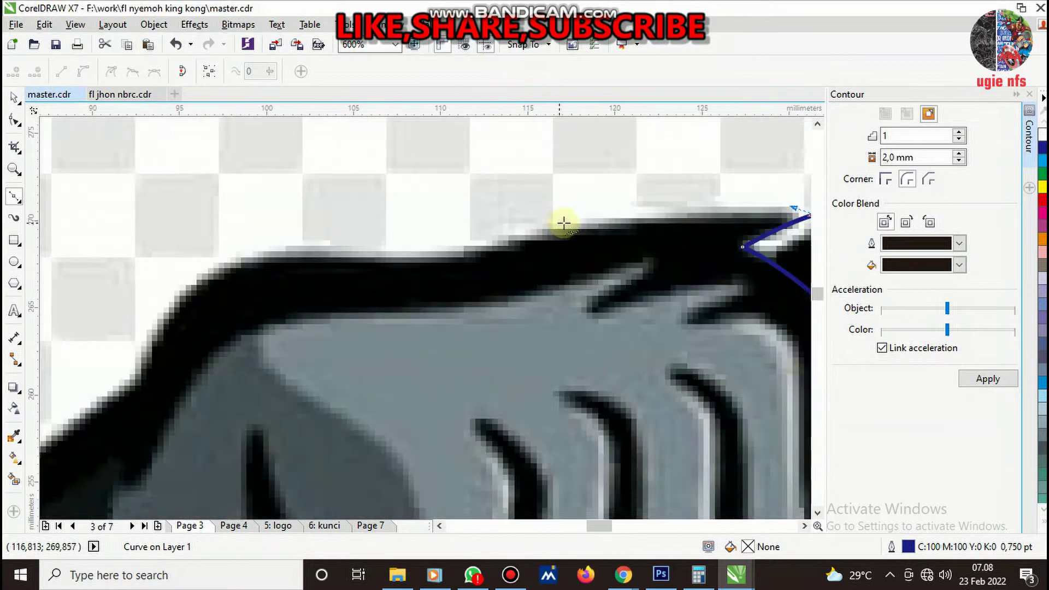
{"action": "scroll", "coordinate": [599, 234], "scroll_direction": "up", "scroll_amount": 2}
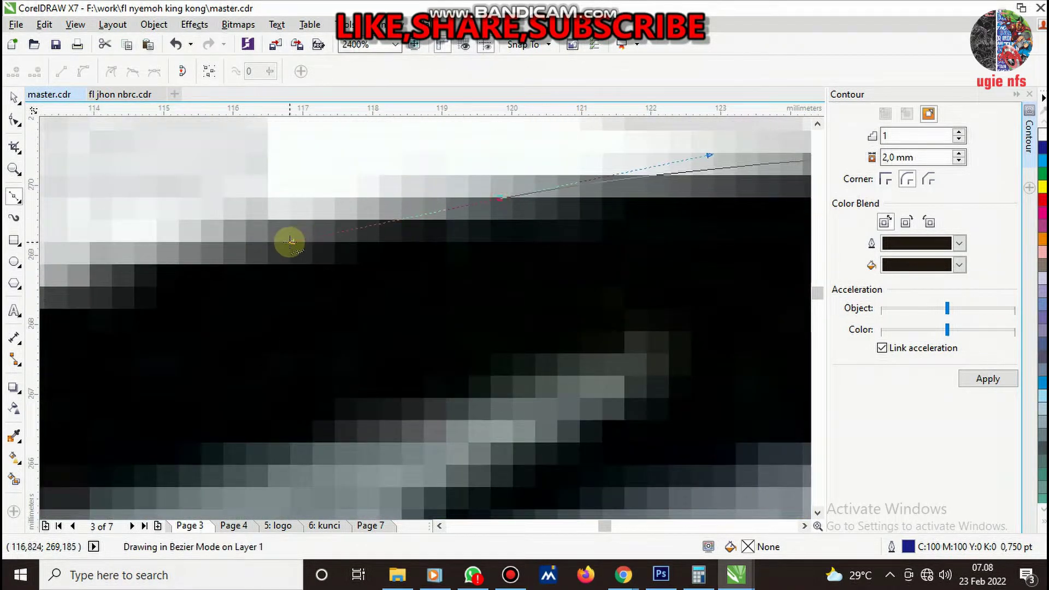
{"action": "scroll", "coordinate": [571, 257], "scroll_direction": "down", "scroll_amount": 2}
{"action": "scroll", "coordinate": [443, 266], "scroll_direction": "up", "scroll_amount": 1}
{"action": "left_click_drag", "start_coordinate": [339, 294], "coordinate": [251, 293]}
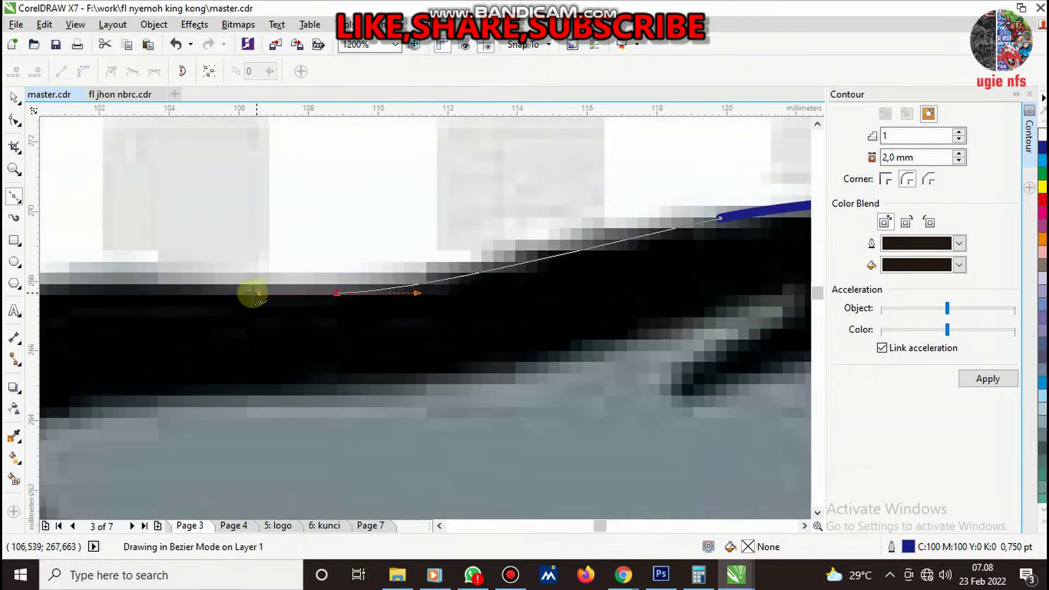
{"action": "scroll", "coordinate": [604, 253], "scroll_direction": "down", "scroll_amount": 2}
{"action": "scroll", "coordinate": [592, 251], "scroll_direction": "down", "scroll_amount": 1}
{"action": "scroll", "coordinate": [485, 276], "scroll_direction": "up", "scroll_amount": 2}
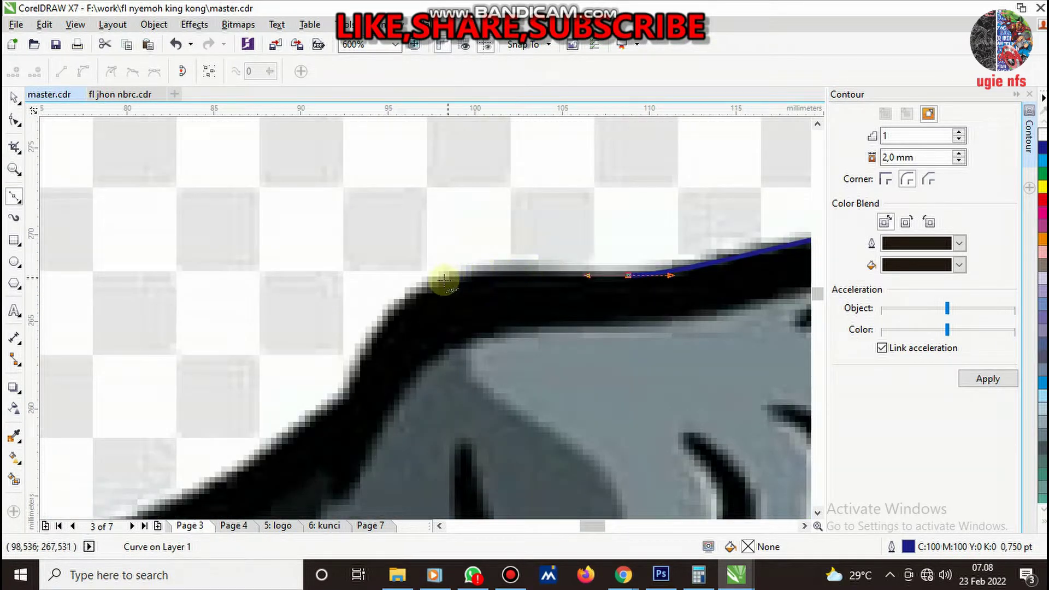
{"action": "left_click_drag", "start_coordinate": [442, 281], "coordinate": [373, 306]}
- Curve the outline down the shoulder's outer edge and around the fur notch
{"action": "scroll", "coordinate": [531, 241], "scroll_direction": "down", "scroll_amount": 2}
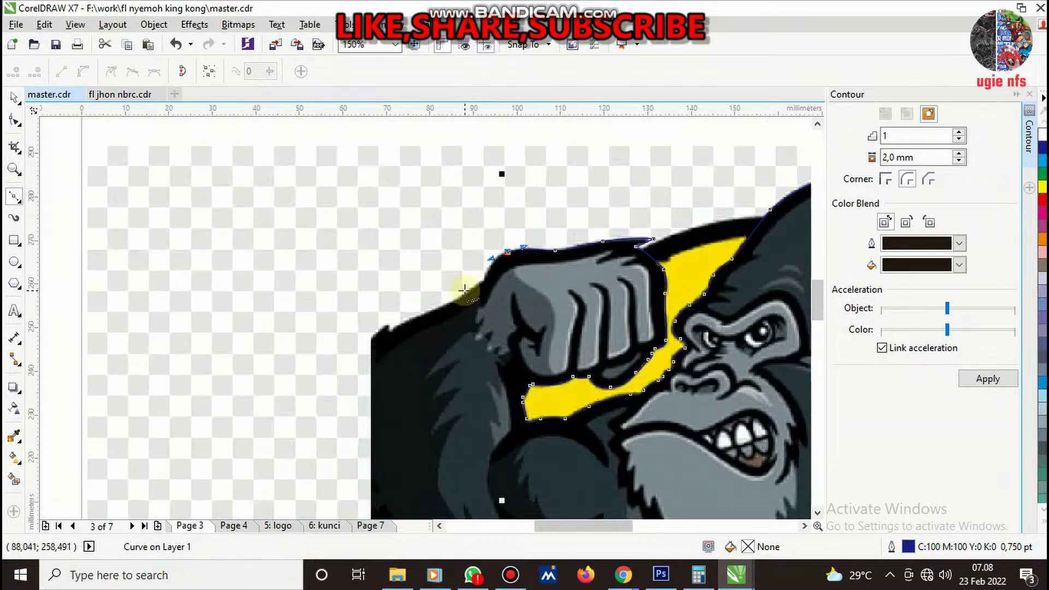
{"action": "scroll", "coordinate": [519, 265], "scroll_direction": "up", "scroll_amount": 2}
{"action": "scroll", "coordinate": [549, 239], "scroll_direction": "up", "scroll_amount": 1}
{"action": "left_click_drag", "start_coordinate": [550, 238], "coordinate": [436, 335]}
{"action": "scroll", "coordinate": [610, 260], "scroll_direction": "down", "scroll_amount": 2}
{"action": "scroll", "coordinate": [606, 267], "scroll_direction": "up", "scroll_amount": 1}
{"action": "scroll", "coordinate": [579, 281], "scroll_direction": "up", "scroll_amount": 2}
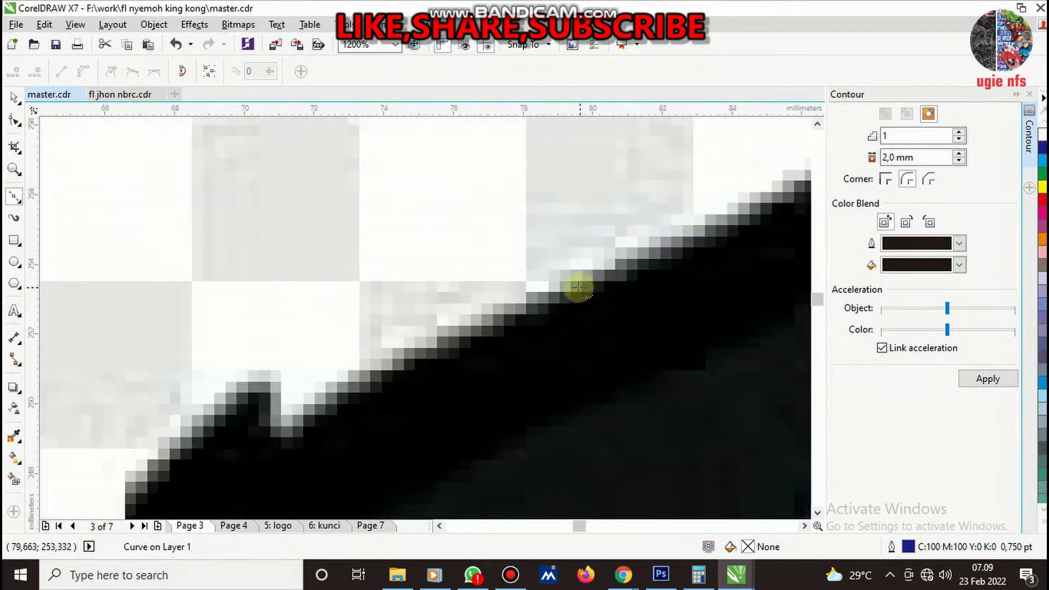
{"action": "left_click_drag", "start_coordinate": [571, 290], "coordinate": [393, 354]}
{"action": "left_click_drag", "start_coordinate": [289, 436], "coordinate": [258, 413]}
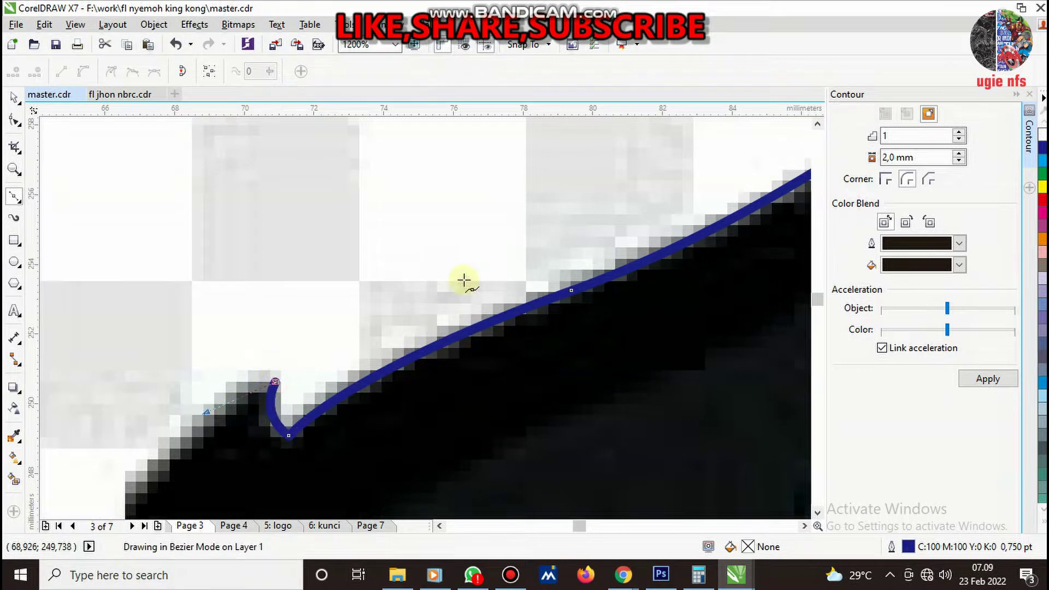
- Pull a wide arc bulging outward past the shoulder's fur edge
{"action": "scroll", "coordinate": [463, 281], "scroll_direction": "down", "scroll_amount": 3}
{"action": "scroll", "coordinate": [465, 295], "scroll_direction": "up", "scroll_amount": 2}
{"action": "scroll", "coordinate": [480, 273], "scroll_direction": "down", "scroll_amount": 2}
{"action": "scroll", "coordinate": [475, 306], "scroll_direction": "up", "scroll_amount": 1}
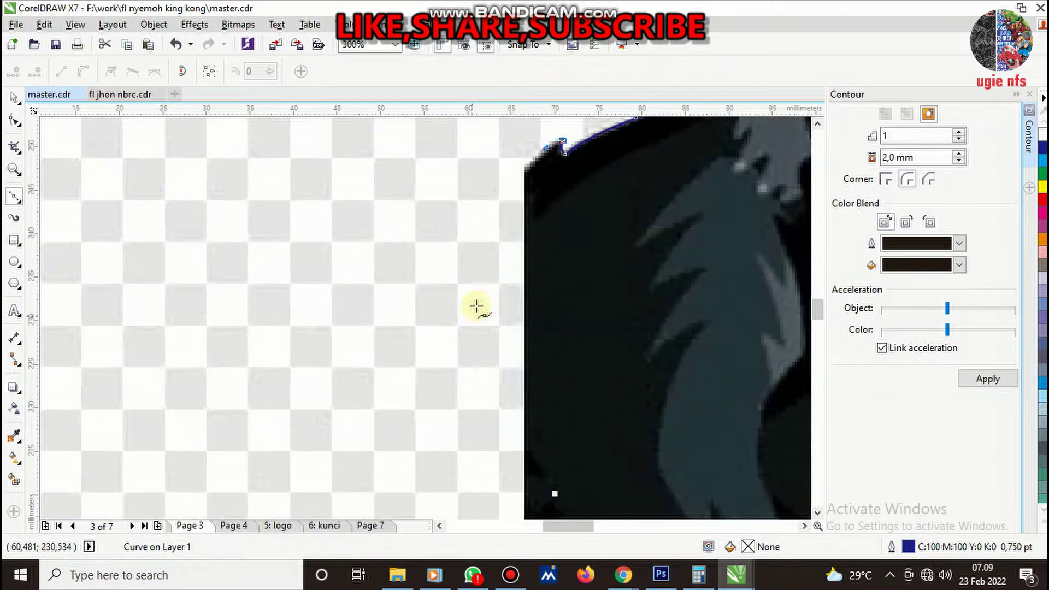
{"action": "left_click_drag", "start_coordinate": [447, 282], "coordinate": [403, 370]}
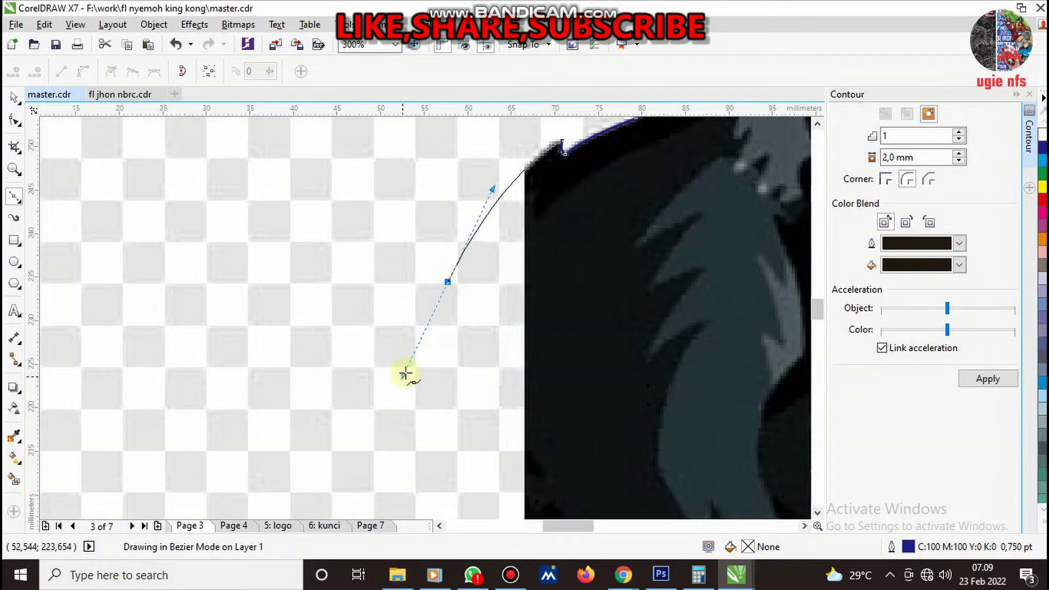
{"action": "scroll", "coordinate": [472, 375], "scroll_direction": "down", "scroll_amount": 2}
{"action": "scroll", "coordinate": [475, 388], "scroll_direction": "up", "scroll_amount": 1}
{"action": "scroll", "coordinate": [471, 371], "scroll_direction": "up", "scroll_amount": 1}
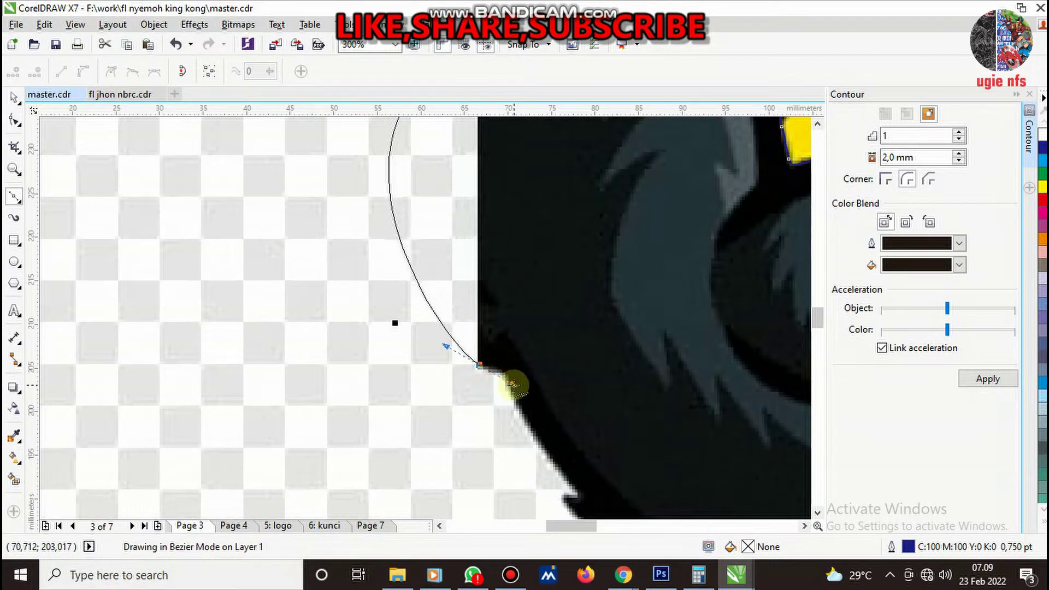
- Trace the fur edge below the shoulder arc, placing nodes at the first fur-strand points
{"action": "scroll", "coordinate": [492, 334], "scroll_direction": "down", "scroll_amount": 1}
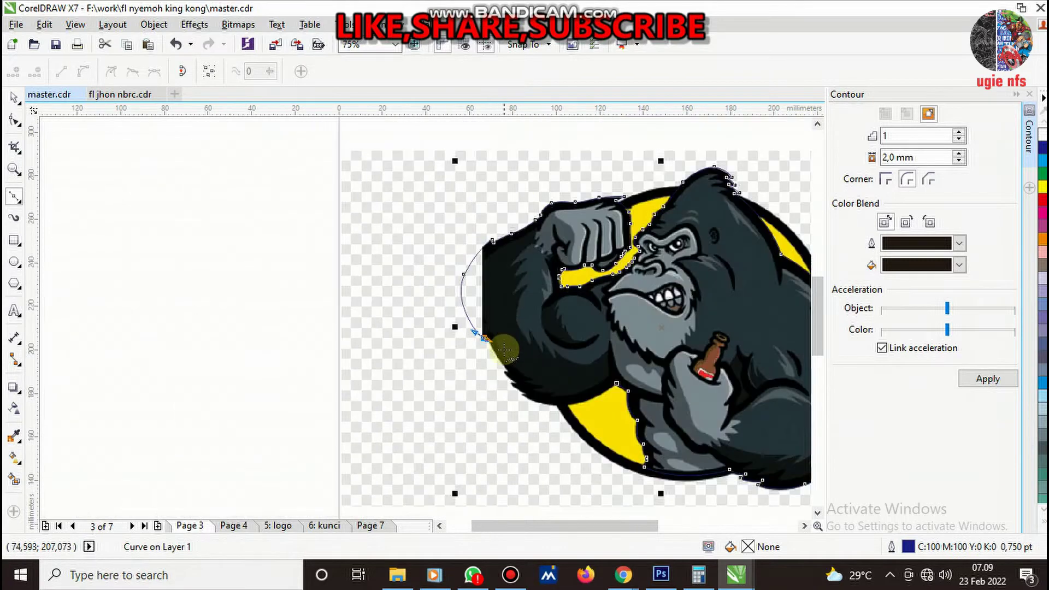
{"action": "scroll", "coordinate": [500, 359], "scroll_direction": "up", "scroll_amount": 1}
{"action": "scroll", "coordinate": [457, 355], "scroll_direction": "down", "scroll_amount": 1}
{"action": "scroll", "coordinate": [462, 357], "scroll_direction": "down", "scroll_amount": 1}
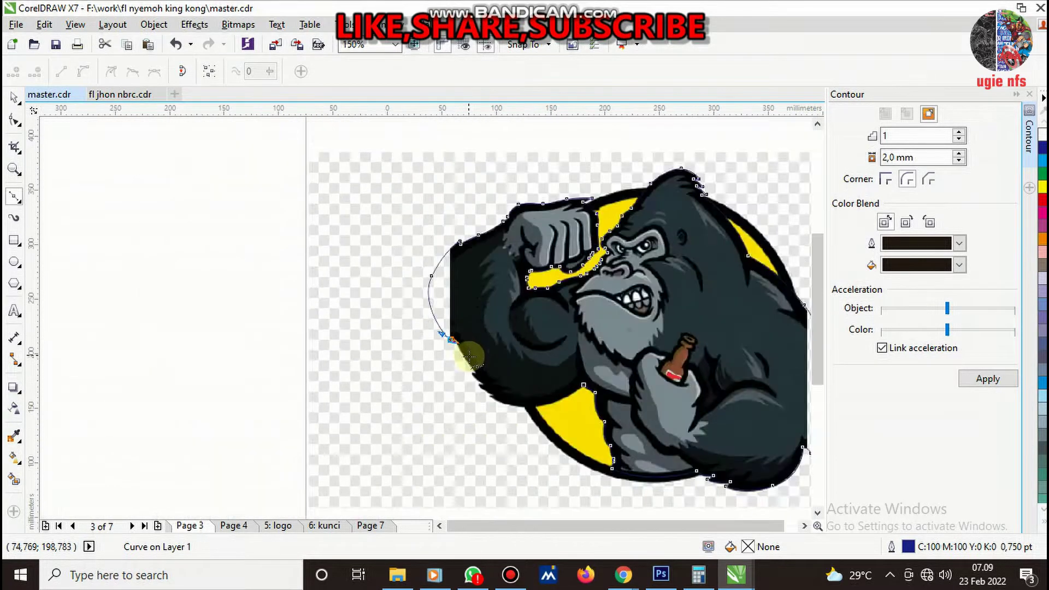
{"action": "scroll", "coordinate": [464, 360], "scroll_direction": "up", "scroll_amount": 1}
{"action": "scroll", "coordinate": [457, 351], "scroll_direction": "up", "scroll_amount": 2}
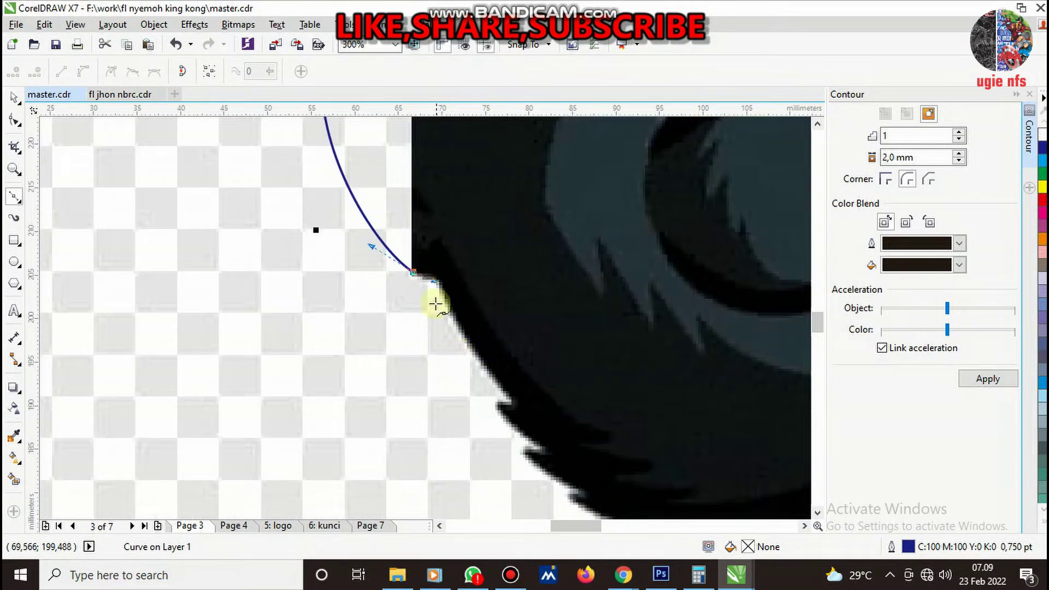
{"action": "scroll", "coordinate": [434, 300], "scroll_direction": "up", "scroll_amount": 1}
{"action": "left_click_drag", "start_coordinate": [463, 286], "coordinate": [516, 394]}
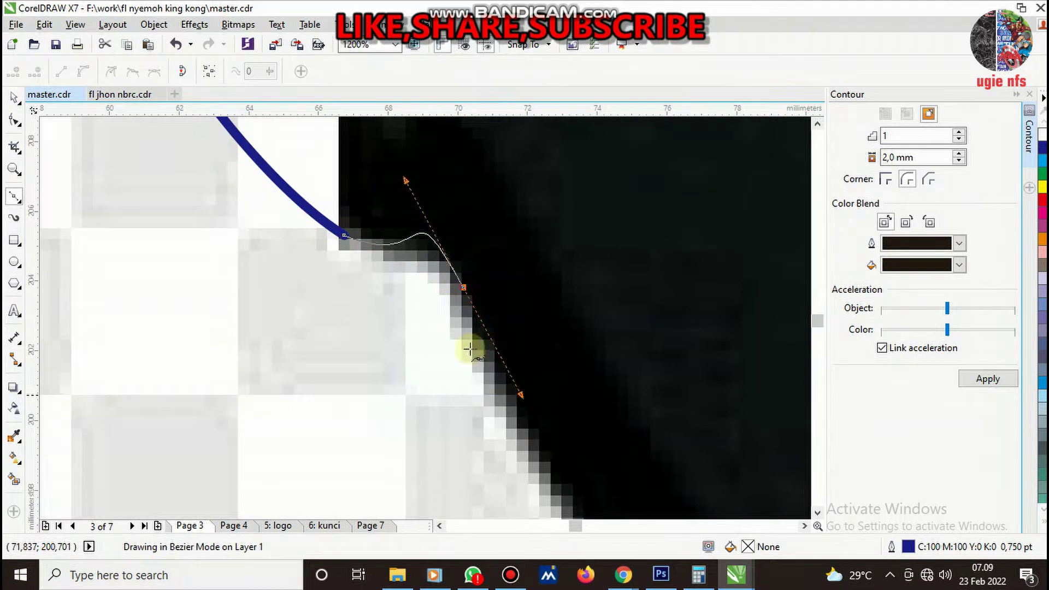
{"action": "scroll", "coordinate": [470, 350], "scroll_direction": "down", "scroll_amount": 4}
{"action": "scroll", "coordinate": [472, 362], "scroll_direction": "up", "scroll_amount": 1}
{"action": "left_click", "coordinate": [387, 266]}
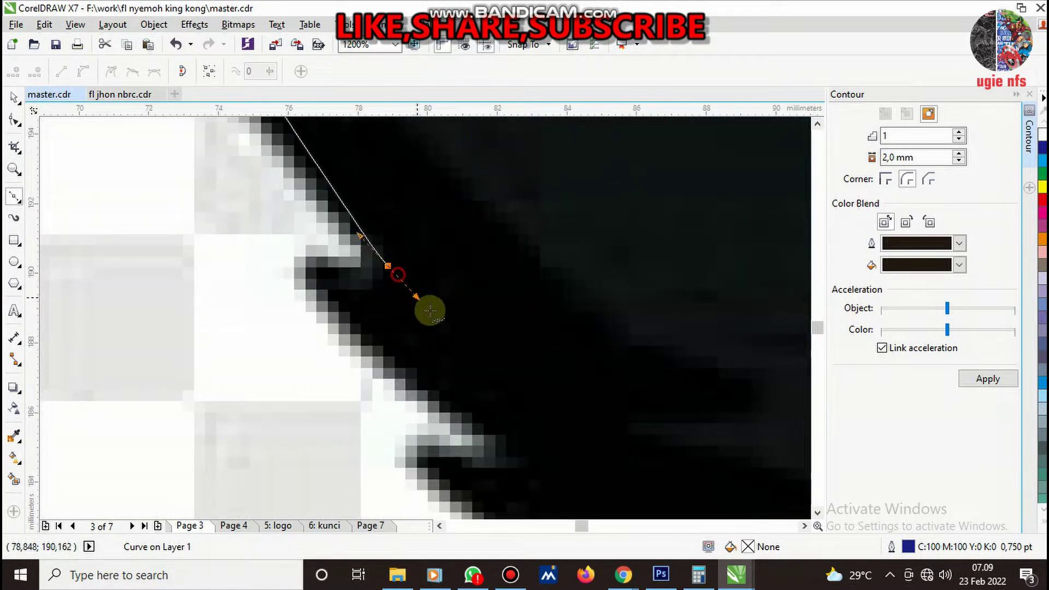
{"action": "left_click", "coordinate": [295, 268]}
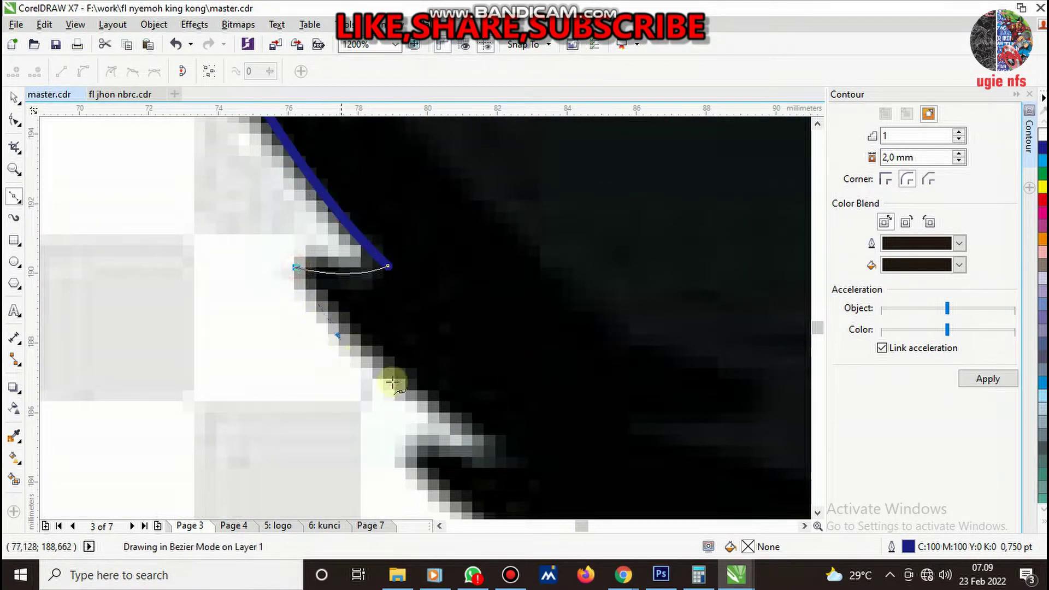
{"action": "left_click", "coordinate": [532, 461]}
{"action": "left_click", "coordinate": [410, 445]}
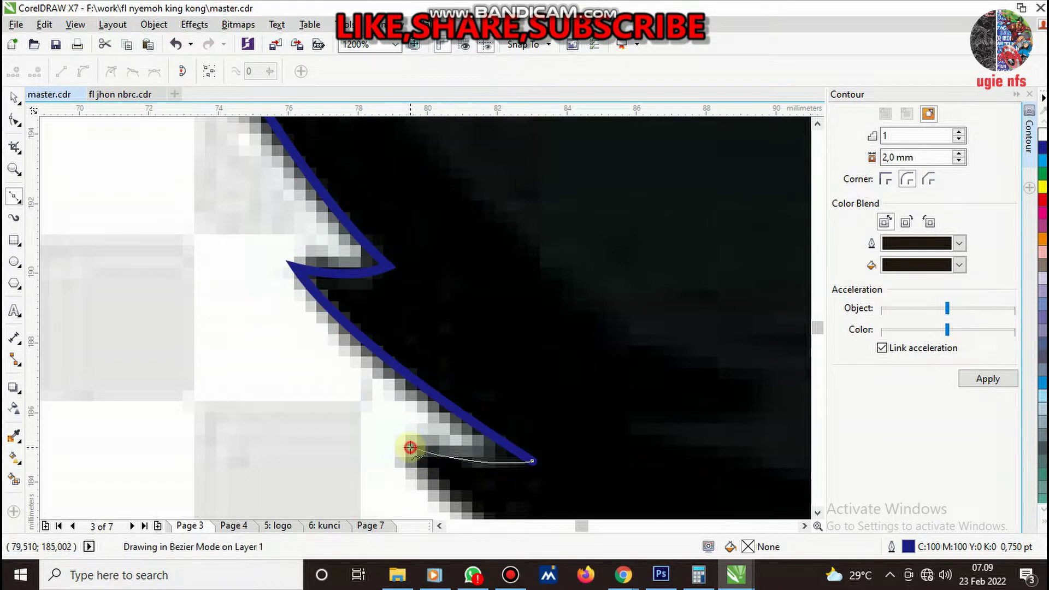
- Trace the remaining fur strands and lower edge, then close the outline with a curved final segment
{"action": "scroll", "coordinate": [436, 345], "scroll_direction": "down", "scroll_amount": 3}
{"action": "scroll", "coordinate": [462, 368], "scroll_direction": "down", "scroll_amount": 2}
{"action": "scroll", "coordinate": [409, 347], "scroll_direction": "up", "scroll_amount": 3}
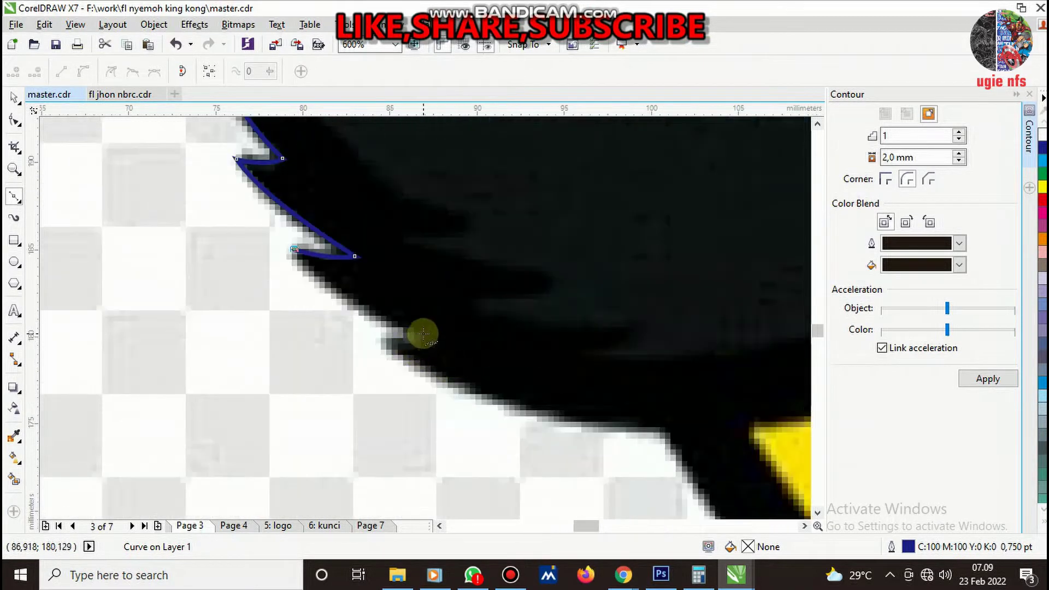
{"action": "left_click_drag", "start_coordinate": [423, 333], "coordinate": [483, 351]}
{"action": "left_click", "coordinate": [380, 342]}
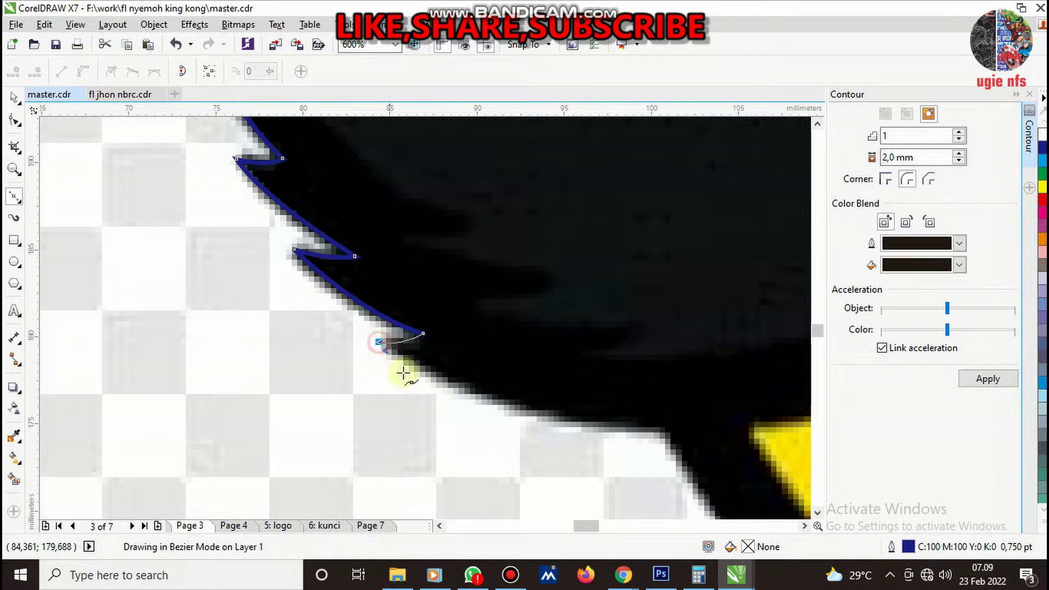
{"action": "left_click", "coordinate": [640, 437]}
{"action": "left_click", "coordinate": [740, 436]}
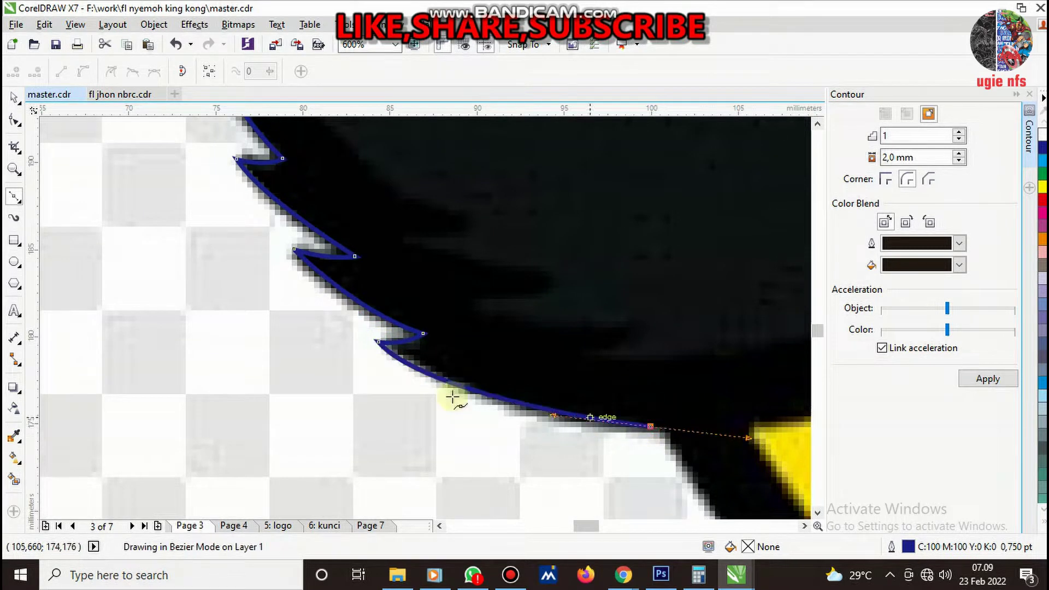
{"action": "scroll", "coordinate": [601, 401], "scroll_direction": "down", "scroll_amount": 3}
{"action": "scroll", "coordinate": [600, 400], "scroll_direction": "up", "scroll_amount": 2}
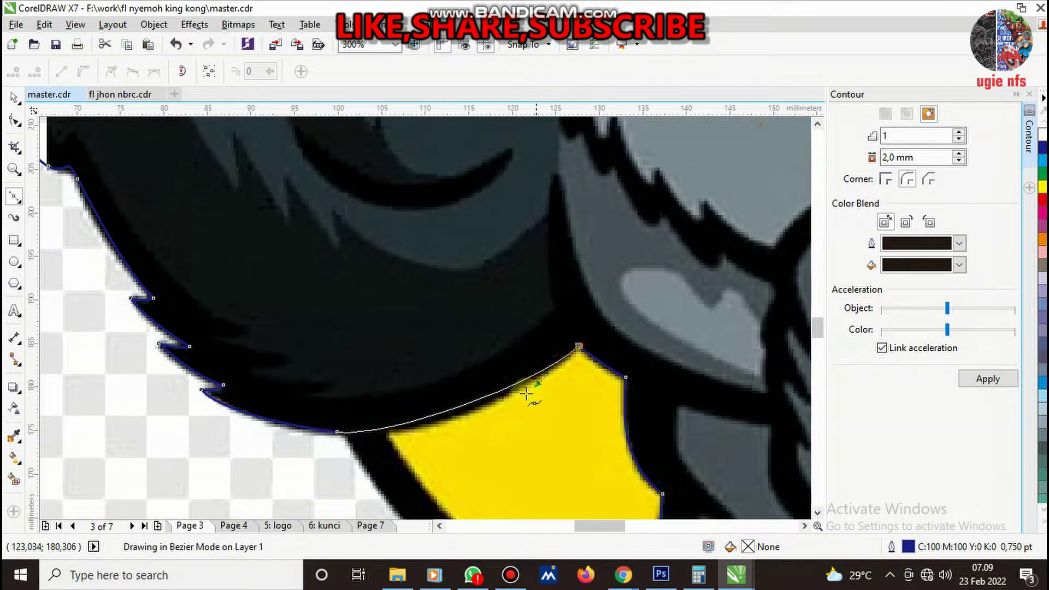
{"action": "left_click_drag", "start_coordinate": [578, 346], "coordinate": [480, 428]}
{"action": "key", "text": "space"}
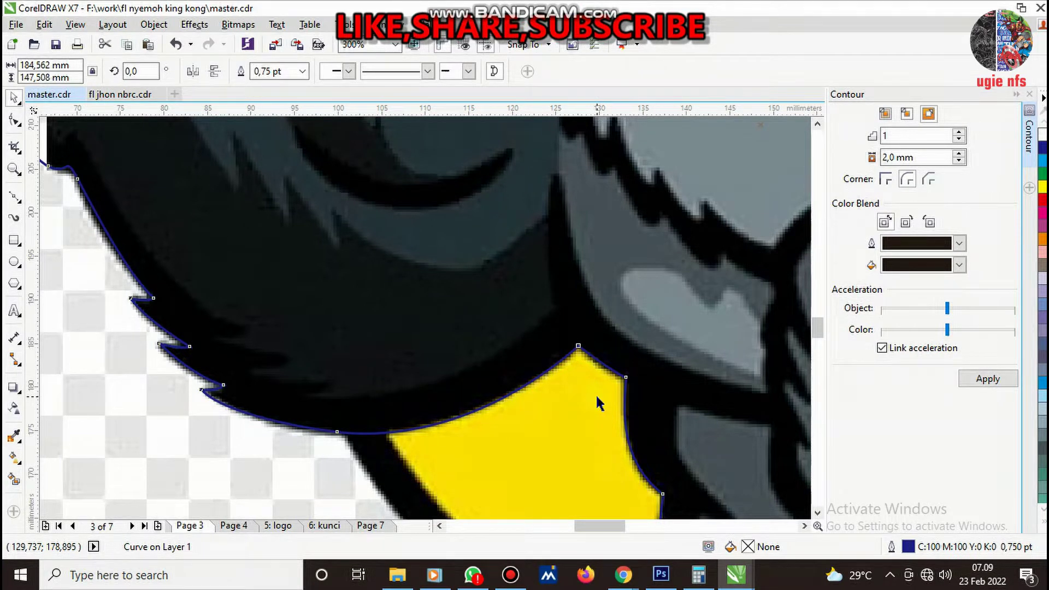
{"action": "scroll", "coordinate": [452, 313], "scroll_direction": "down", "scroll_amount": 2}
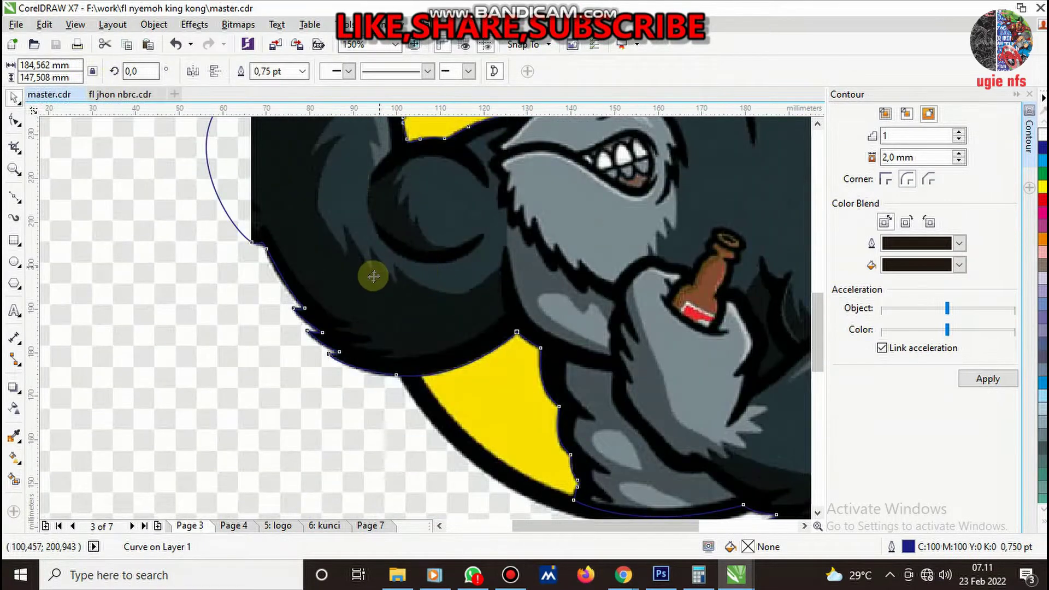
{"action": "scroll", "coordinate": [373, 276], "scroll_direction": "down", "scroll_amount": 2}
{"action": "scroll", "coordinate": [347, 243], "scroll_direction": "up", "scroll_amount": 2}
{"action": "scroll", "coordinate": [347, 243], "scroll_direction": "down", "scroll_amount": 1}
- With the Shape tool, remove an extra node and reshape the left arc to hug the shoulder
{"action": "scroll", "coordinate": [328, 265], "scroll_direction": "up", "scroll_amount": 1}
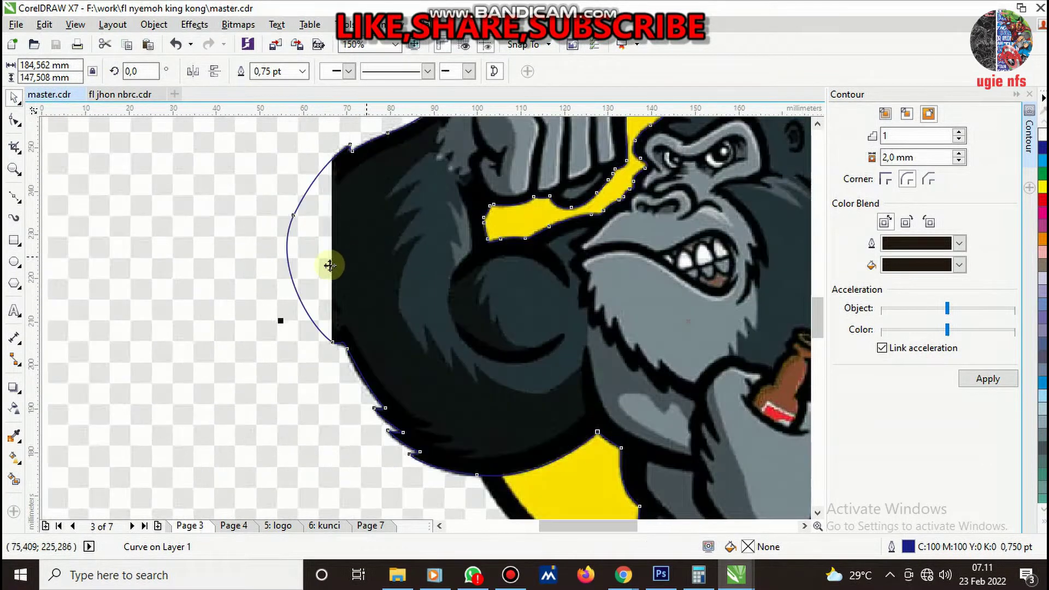
{"action": "left_click", "coordinate": [22, 121]}
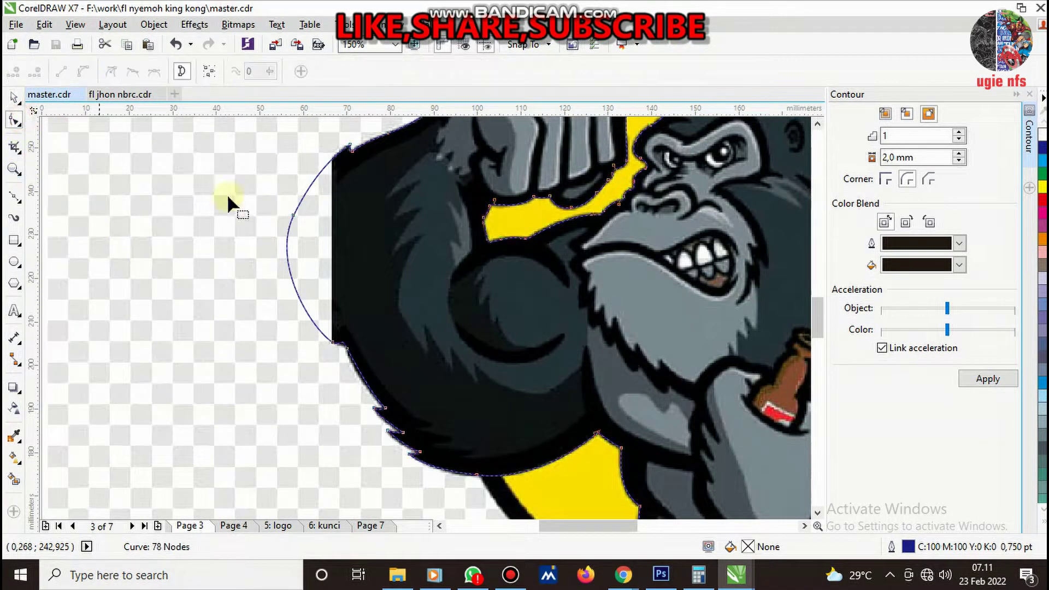
{"action": "double_click", "coordinate": [292, 215]}
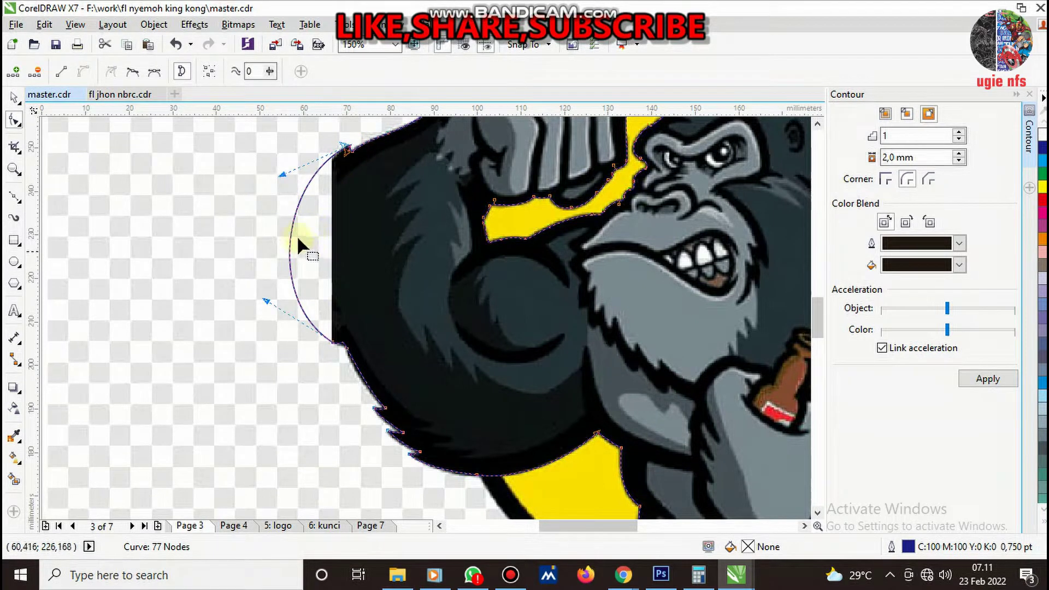
{"action": "scroll", "coordinate": [297, 235], "scroll_direction": "up", "scroll_amount": 2}
{"action": "left_click_drag", "start_coordinate": [278, 174], "coordinate": [279, 198]}
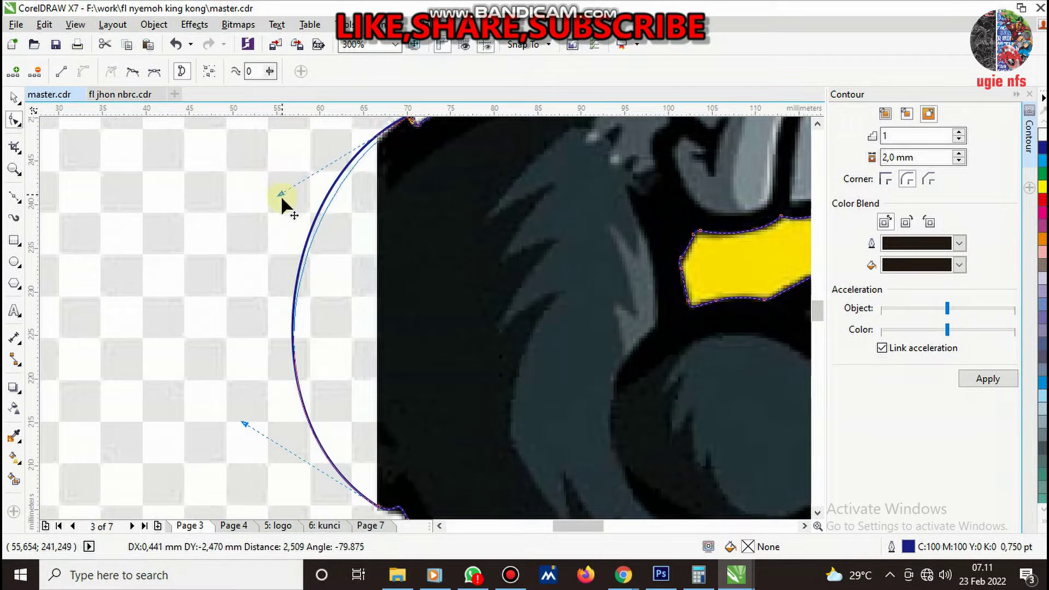
{"action": "scroll", "coordinate": [386, 328], "scroll_direction": "down", "scroll_amount": 2}
{"action": "scroll", "coordinate": [386, 327], "scroll_direction": "up", "scroll_amount": 2}
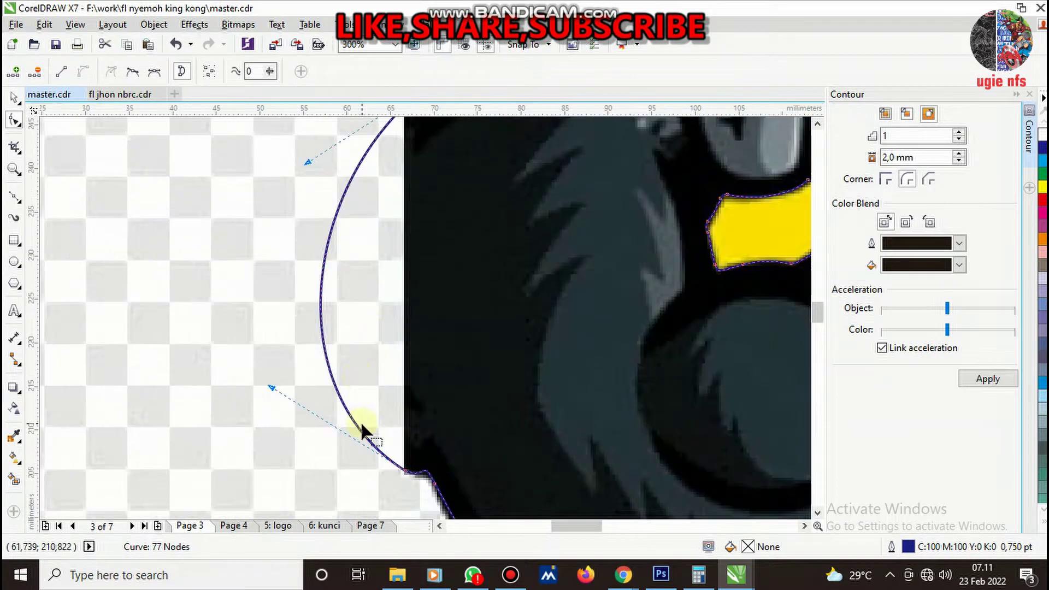
{"action": "scroll", "coordinate": [363, 431], "scroll_direction": "up", "scroll_amount": 4}
{"action": "scroll", "coordinate": [402, 477], "scroll_direction": "up", "scroll_amount": 2}
{"action": "scroll", "coordinate": [492, 352], "scroll_direction": "down", "scroll_amount": 2}
{"action": "scroll", "coordinate": [457, 403], "scroll_direction": "up", "scroll_amount": 2}
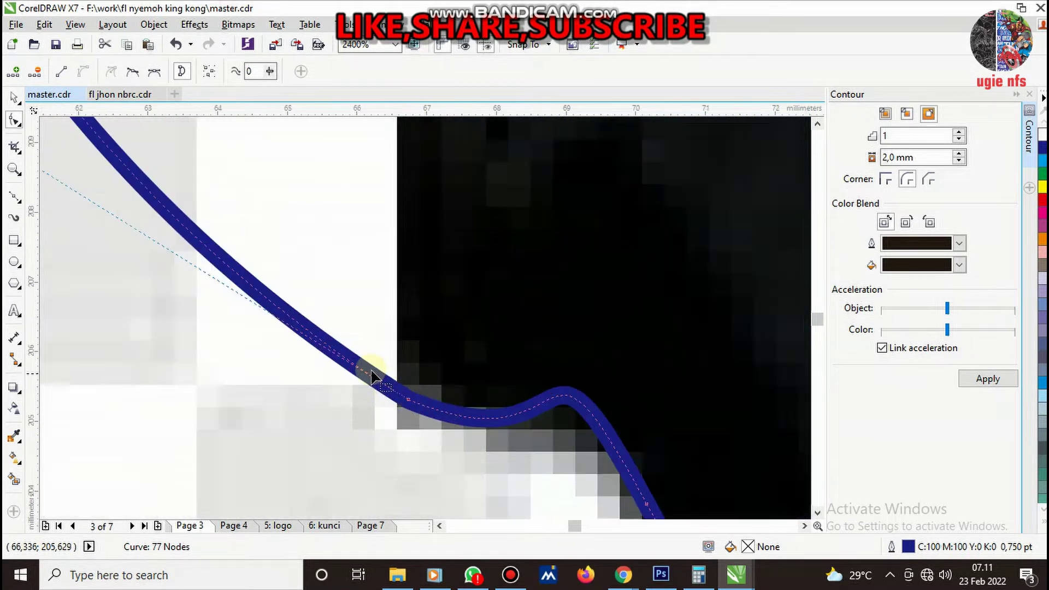
- Add a node where the shoulder arc meets the fur, deleting an unneeded node and undoing a stray bend
{"action": "double_click", "coordinate": [363, 373]}
{"action": "key", "text": "Delete"}
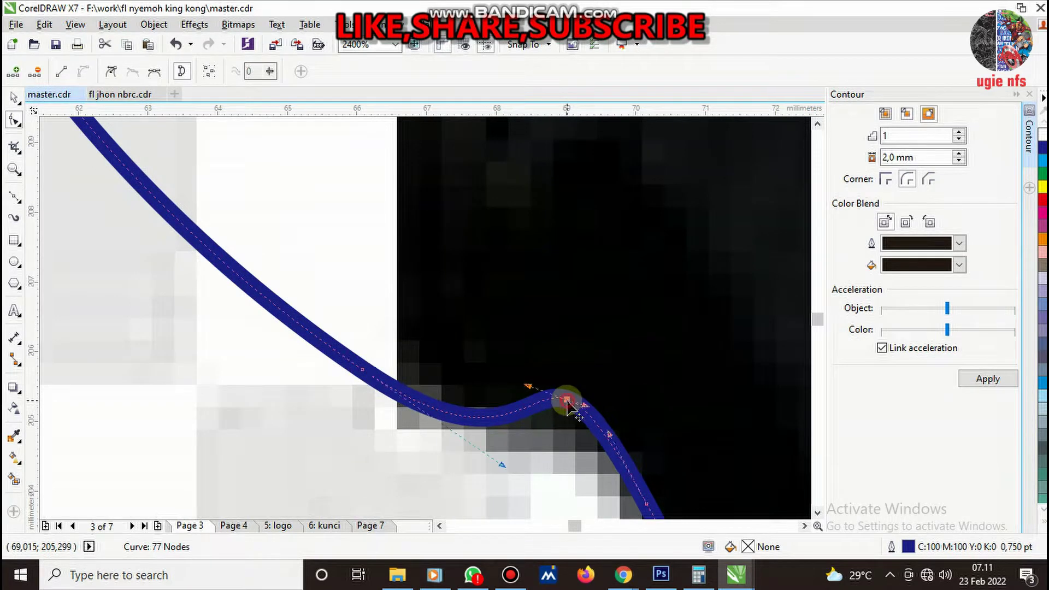
{"action": "left_click_drag", "start_coordinate": [567, 404], "coordinate": [569, 422]}
{"action": "key", "text": "ctrl+z"}
{"action": "scroll", "coordinate": [492, 327], "scroll_direction": "down", "scroll_amount": 4}
{"action": "scroll", "coordinate": [519, 355], "scroll_direction": "down", "scroll_amount": 3}
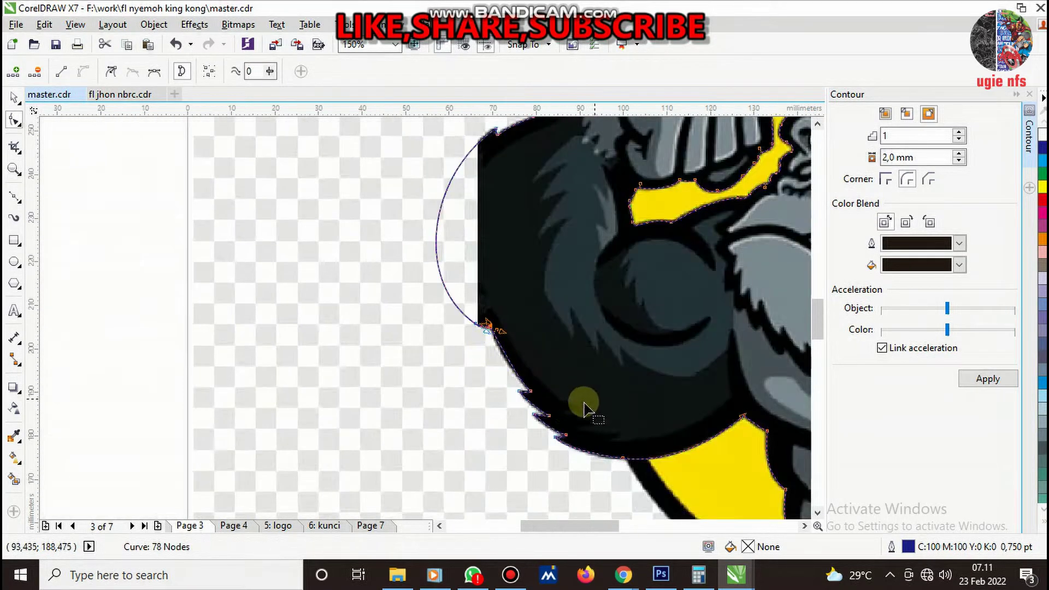
{"action": "scroll", "coordinate": [583, 407], "scroll_direction": "up", "scroll_amount": 2}
{"action": "scroll", "coordinate": [367, 347], "scroll_direction": "down", "scroll_amount": 1}
{"action": "key", "text": "space"}
{"action": "scroll", "coordinate": [503, 374], "scroll_direction": "down", "scroll_amount": 1}
{"action": "scroll", "coordinate": [501, 389], "scroll_direction": "up", "scroll_amount": 1}
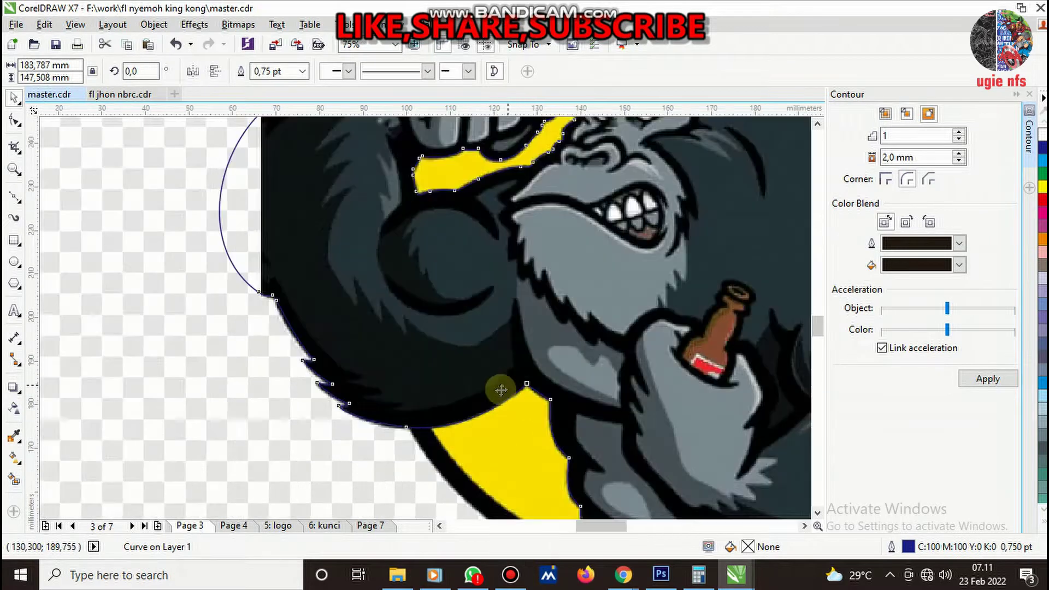
{"action": "scroll", "coordinate": [501, 389], "scroll_direction": "up", "scroll_amount": 1}
- Deselect the outline and draw an ellipse over the round yellow-and-black badge
{"action": "scroll", "coordinate": [417, 359], "scroll_direction": "down", "scroll_amount": 2}
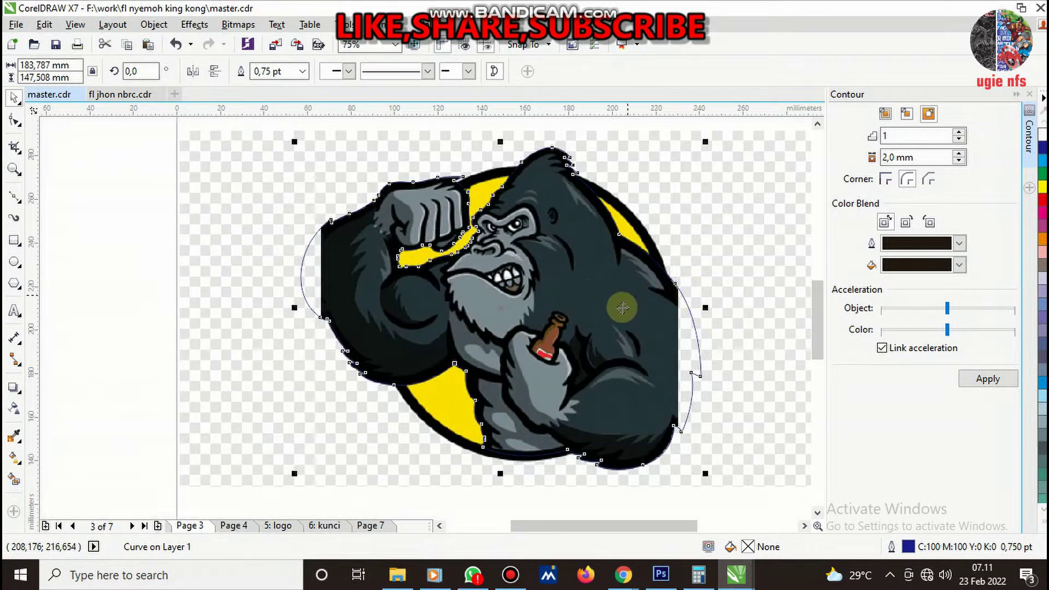
{"action": "scroll", "coordinate": [694, 295], "scroll_direction": "up", "scroll_amount": 2}
{"action": "scroll", "coordinate": [585, 277], "scroll_direction": "down", "scroll_amount": 2}
{"action": "scroll", "coordinate": [530, 298], "scroll_direction": "down", "scroll_amount": 1}
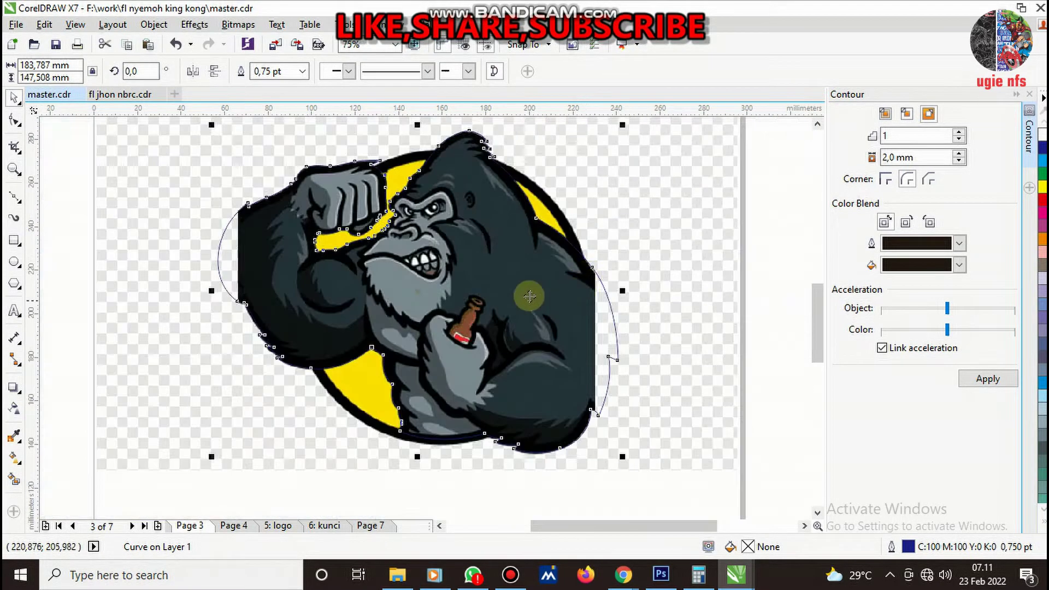
{"action": "scroll", "coordinate": [520, 293], "scroll_direction": "down", "scroll_amount": 1}
{"action": "left_click", "coordinate": [666, 290]}
{"action": "scroll", "coordinate": [505, 267], "scroll_direction": "up", "scroll_amount": 2}
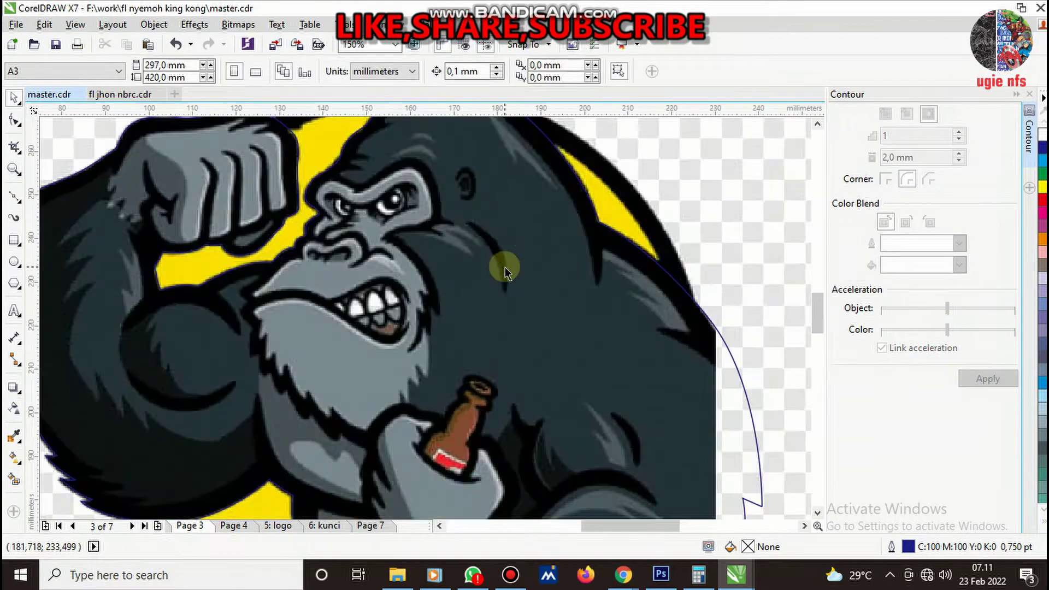
{"action": "scroll", "coordinate": [496, 278], "scroll_direction": "down", "scroll_amount": 2}
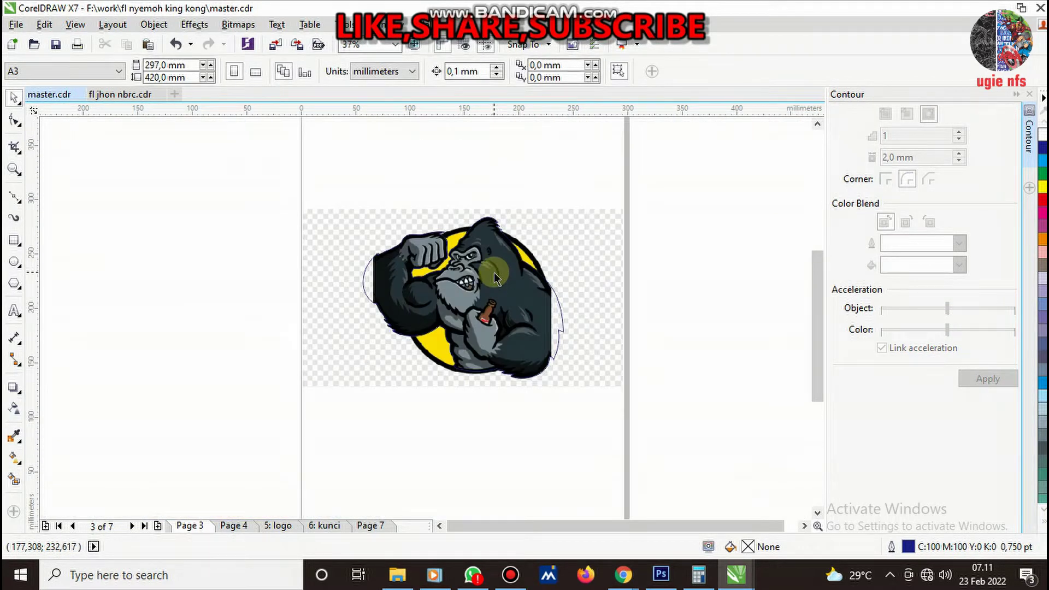
{"action": "scroll", "coordinate": [492, 283], "scroll_direction": "up", "scroll_amount": 1}
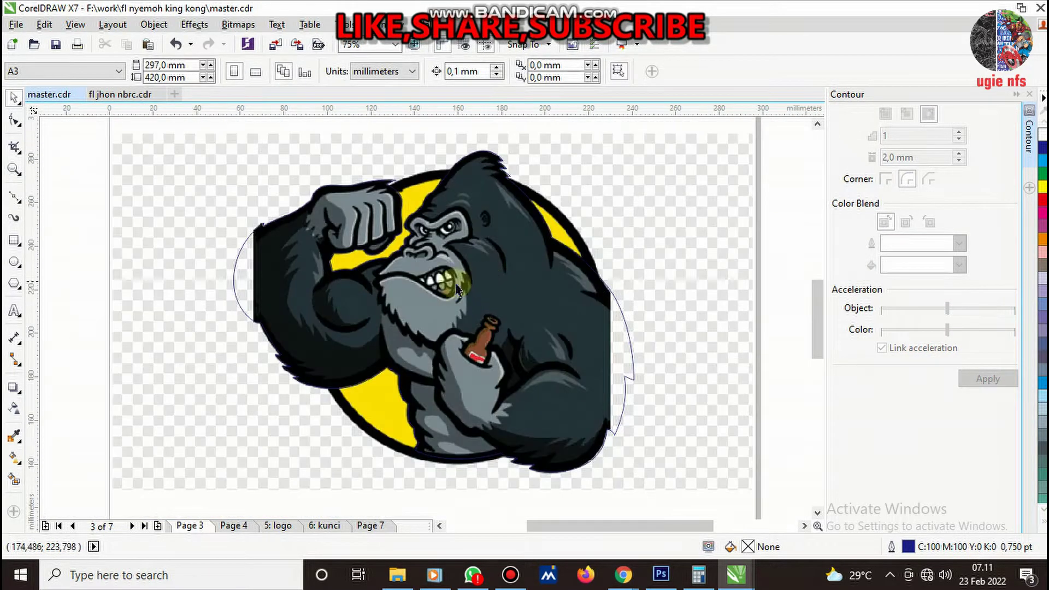
{"action": "left_click", "coordinate": [15, 263]}
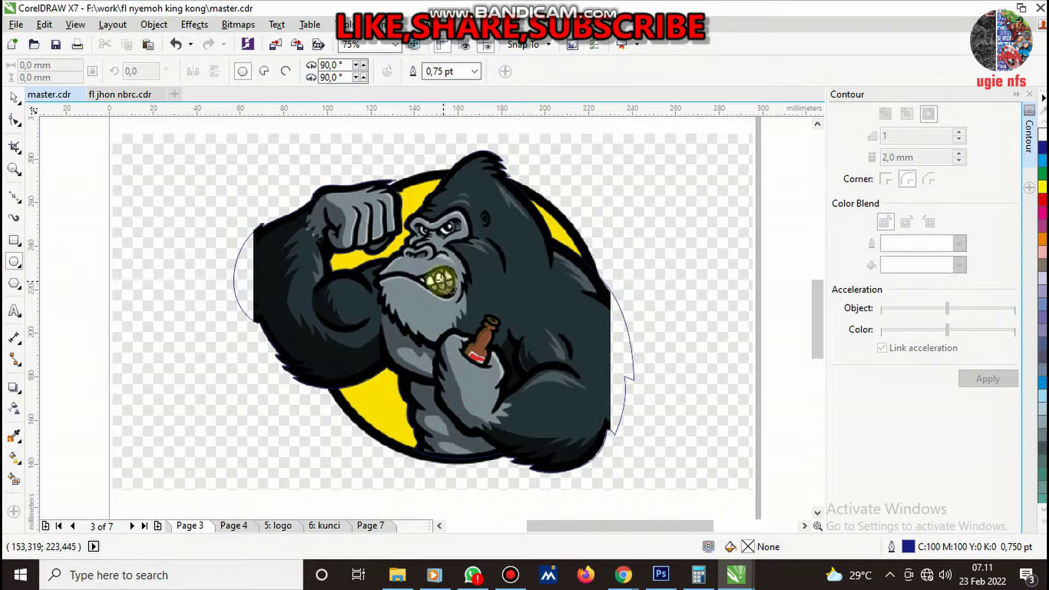
{"action": "left_click_drag", "start_coordinate": [326, 186], "coordinate": [583, 463]}
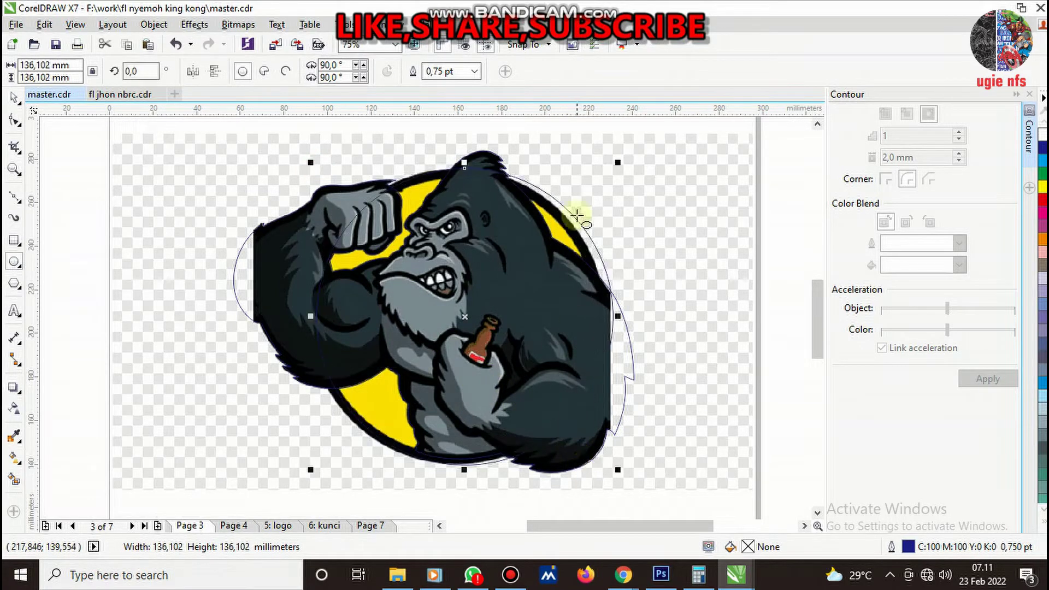
- Narrow the ellipse slightly to 134.673 by 136.102 mm to match the badge edge
{"action": "scroll", "coordinate": [574, 215], "scroll_direction": "up", "scroll_amount": 1}
{"action": "scroll", "coordinate": [594, 267], "scroll_direction": "up", "scroll_amount": 1}
{"action": "scroll", "coordinate": [631, 267], "scroll_direction": "down", "scroll_amount": 1}
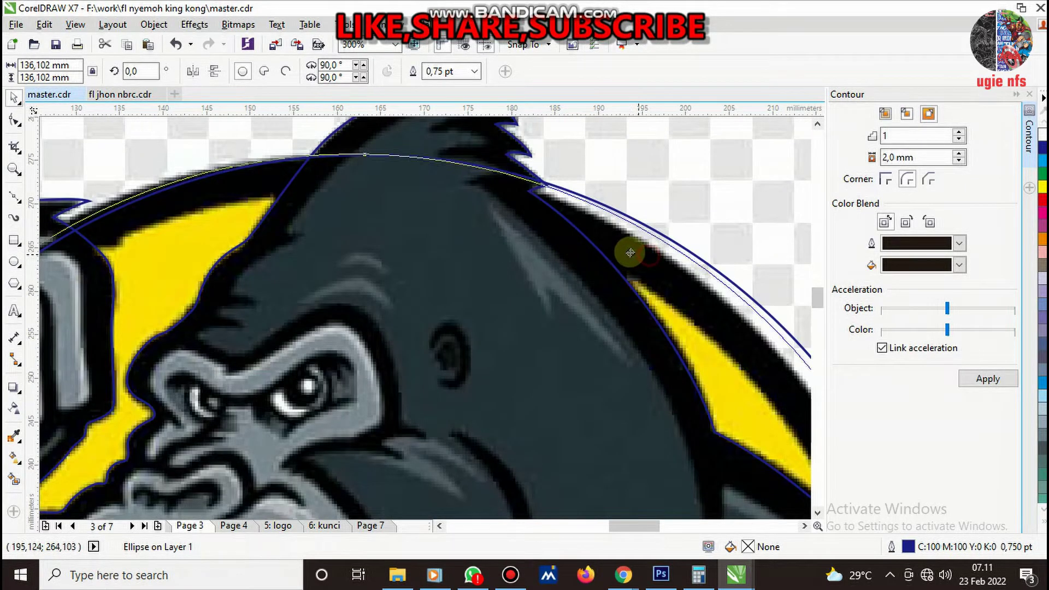
{"action": "scroll", "coordinate": [572, 215], "scroll_direction": "down", "scroll_amount": 1}
{"action": "scroll", "coordinate": [579, 243], "scroll_direction": "down", "scroll_amount": 1}
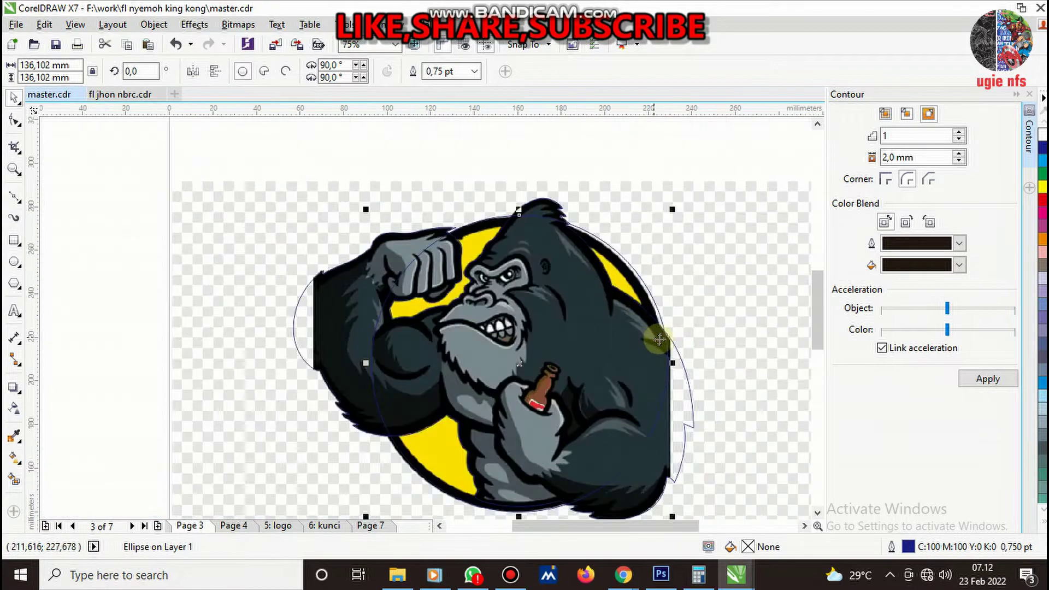
{"action": "scroll", "coordinate": [683, 361], "scroll_direction": "up", "scroll_amount": 2}
{"action": "left_click_drag", "start_coordinate": [656, 386], "coordinate": [644, 392]}
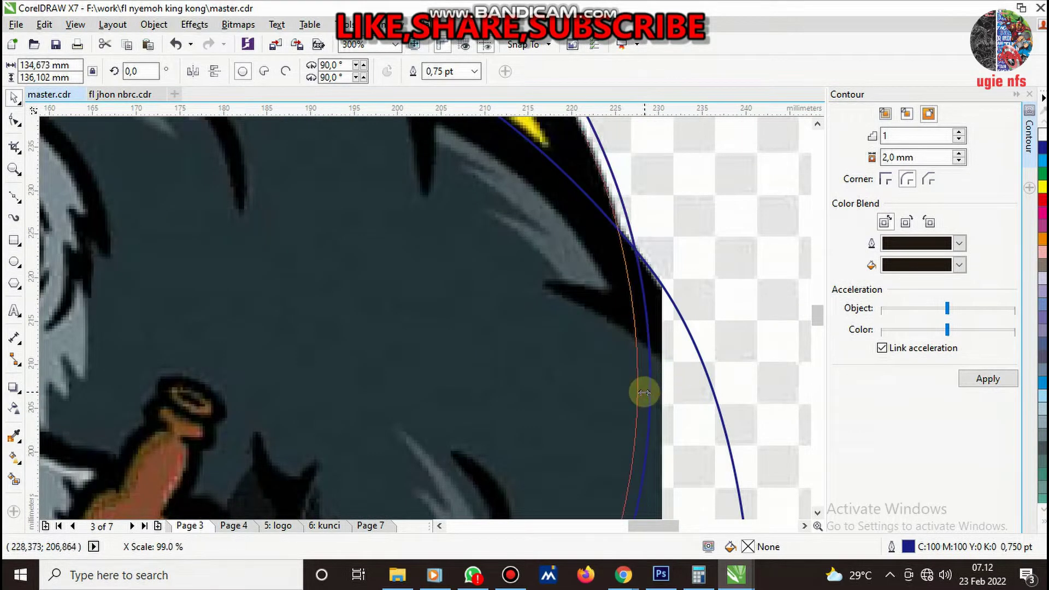
{"action": "scroll", "coordinate": [645, 396], "scroll_direction": "down", "scroll_amount": 2}
{"action": "scroll", "coordinate": [513, 437], "scroll_direction": "down", "scroll_amount": 1}
{"action": "scroll", "coordinate": [569, 379], "scroll_direction": "up", "scroll_amount": 3}
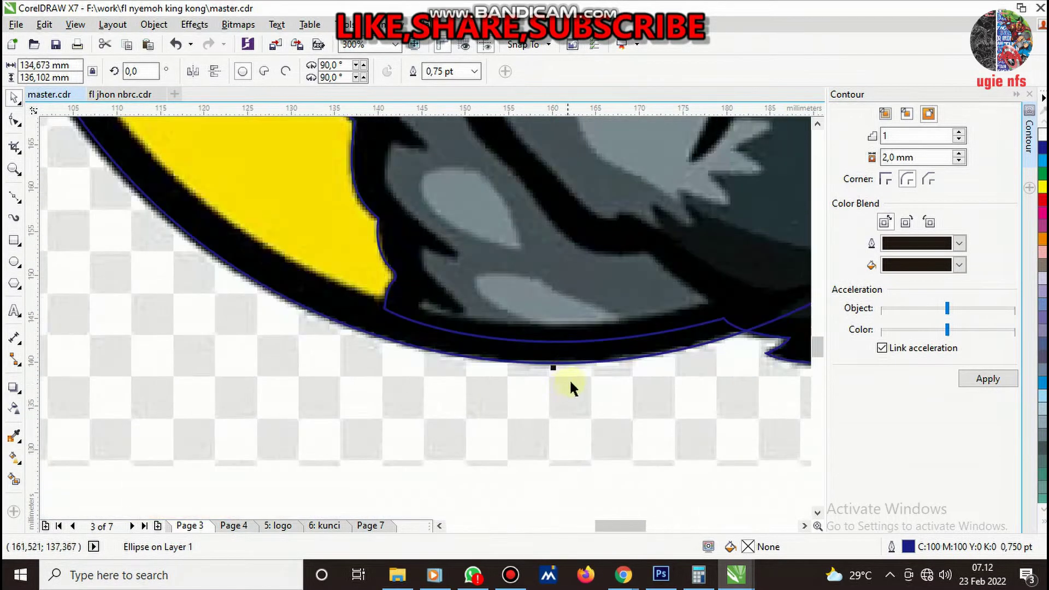
{"action": "scroll", "coordinate": [529, 393], "scroll_direction": "down", "scroll_amount": 2}
{"action": "scroll", "coordinate": [430, 327], "scroll_direction": "up", "scroll_amount": 1}
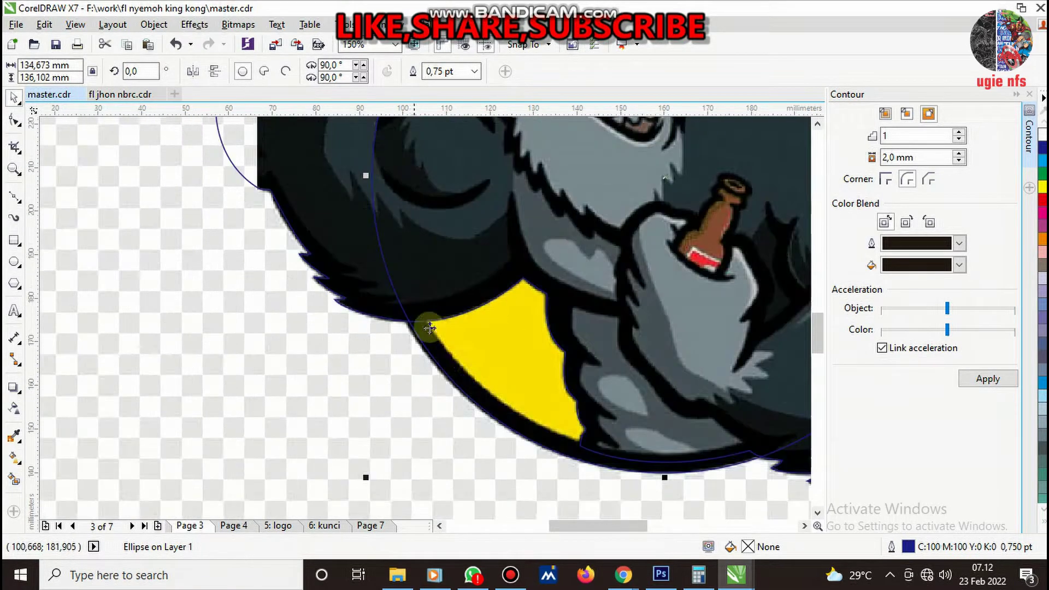
- Place the badge ellipse in front of another object in the stacking order
{"action": "right_click", "coordinate": [467, 359]}
{"action": "mouse_move", "coordinate": [557, 387]}
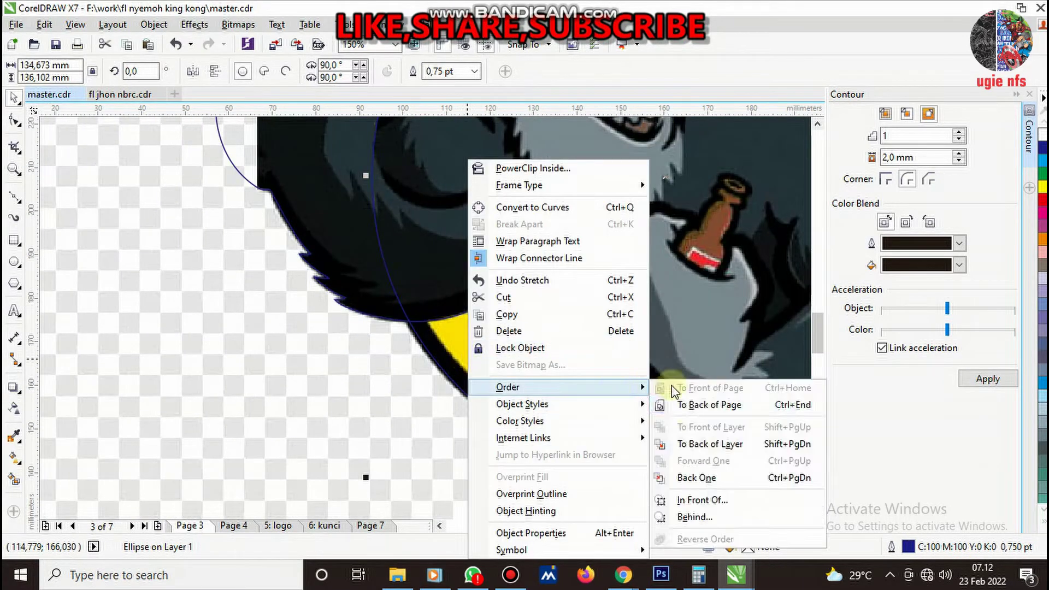
{"action": "left_click", "coordinate": [696, 500]}
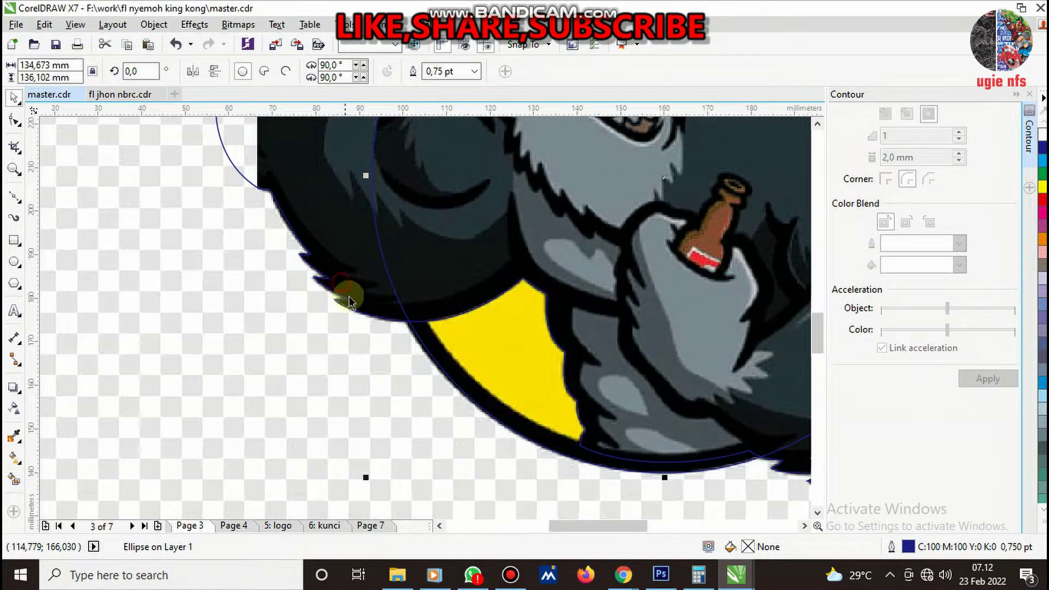
{"action": "scroll", "coordinate": [355, 322], "scroll_direction": "down", "scroll_amount": 1}
{"action": "scroll", "coordinate": [551, 284], "scroll_direction": "down", "scroll_amount": 1}
{"action": "left_click", "coordinate": [580, 293]}
{"action": "scroll", "coordinate": [469, 253], "scroll_direction": "up", "scroll_amount": 2}
- Scale a duplicate ellipse to 93.7%, giving a 126.122 by 127.46 mm inner circle
{"action": "left_click", "coordinate": [522, 225]}
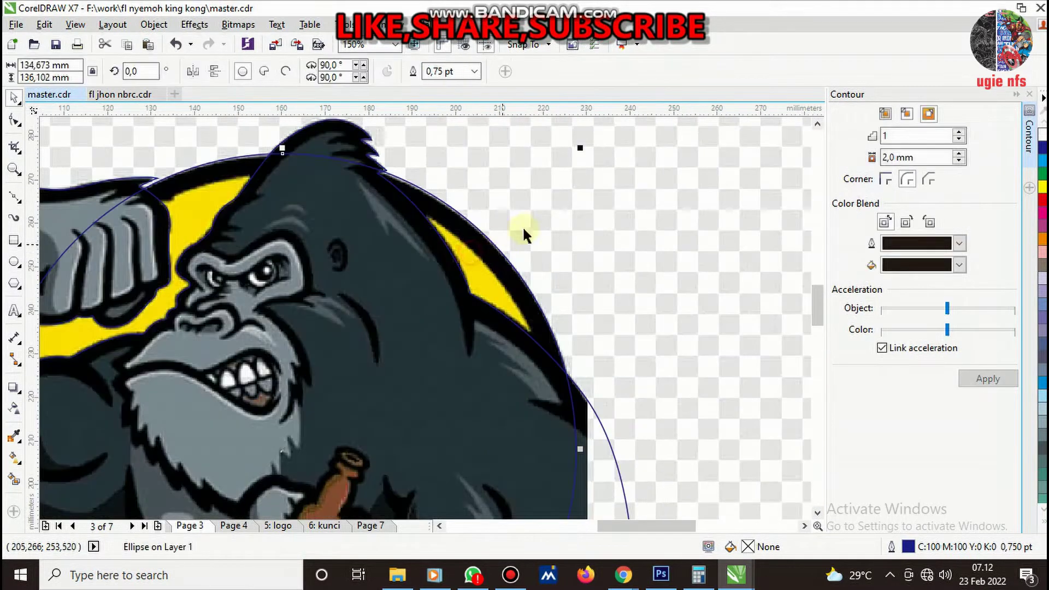
{"action": "left_click_drag", "start_coordinate": [577, 152], "coordinate": [568, 167]}
{"action": "scroll", "coordinate": [538, 232], "scroll_direction": "down", "scroll_amount": 1}
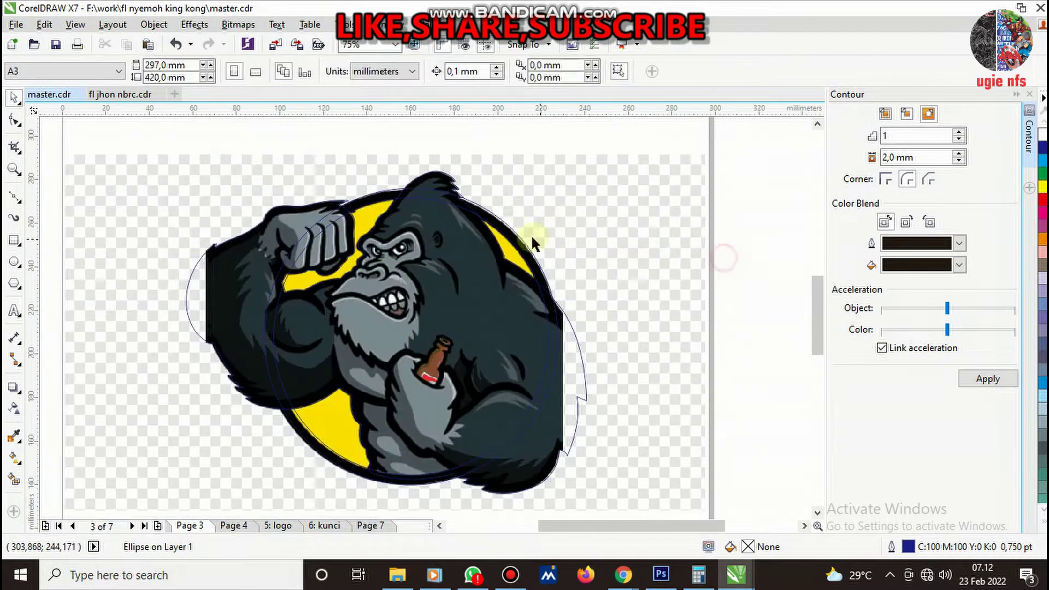
{"action": "scroll", "coordinate": [534, 234], "scroll_direction": "up", "scroll_amount": 1}
- Send both ellipses behind the target object, deselect them, and return to curve drawing
{"action": "left_click", "coordinate": [555, 235], "text": "shift"}
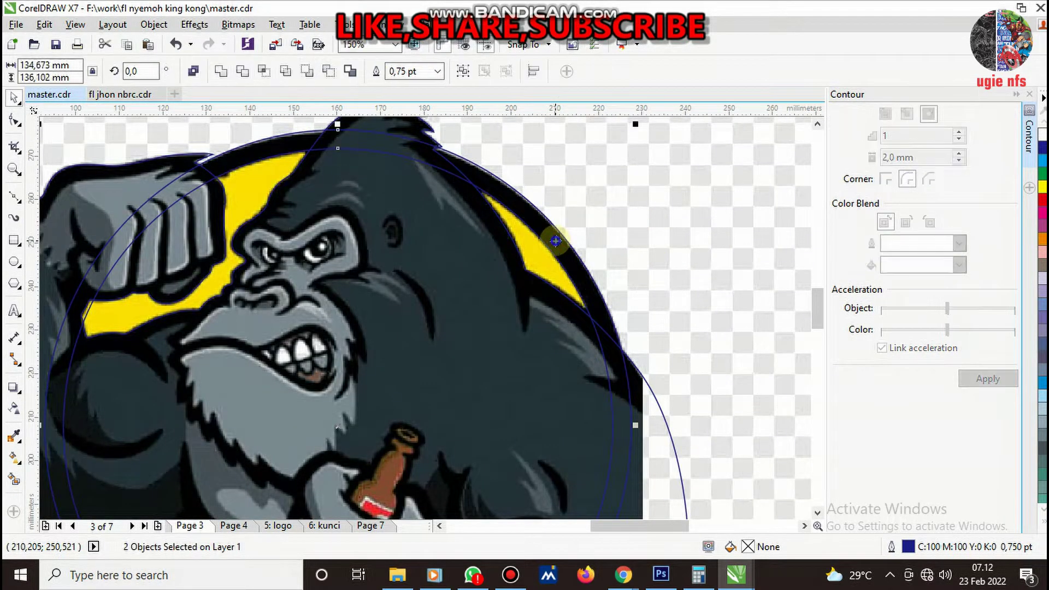
{"action": "right_click", "coordinate": [557, 218]}
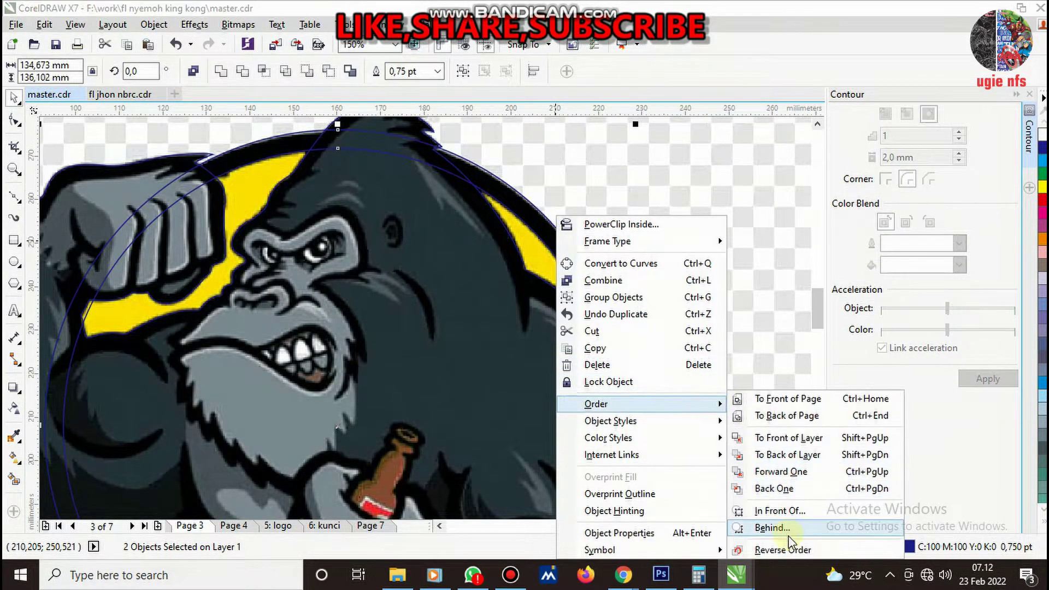
{"action": "left_click", "coordinate": [770, 528]}
{"action": "left_click", "coordinate": [722, 389]}
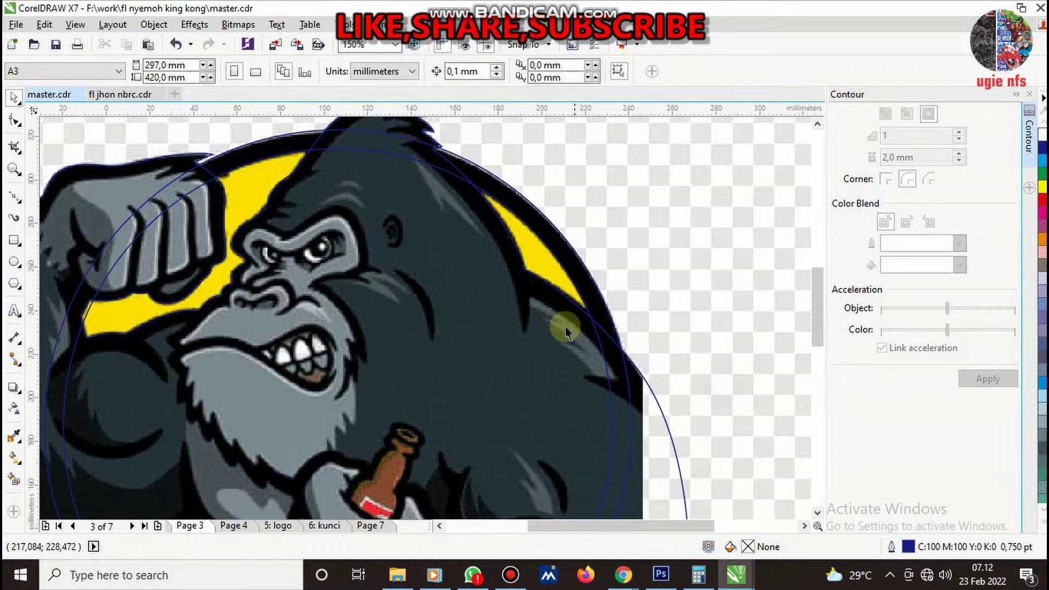
{"action": "scroll", "coordinate": [562, 328], "scroll_direction": "down", "scroll_amount": 1}
{"action": "scroll", "coordinate": [368, 324], "scroll_direction": "up", "scroll_amount": 1}
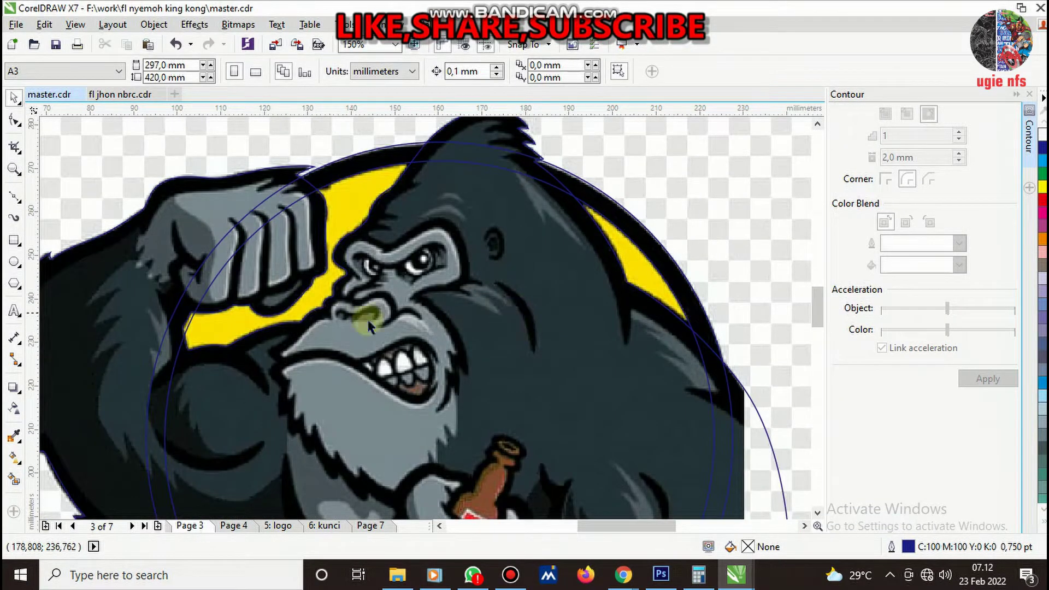
{"action": "left_click", "coordinate": [16, 197]}
- Start a Bezier outline around the bottle label and down the hand's edge to its notch
{"action": "scroll", "coordinate": [546, 339], "scroll_direction": "down", "scroll_amount": 1}
{"action": "scroll", "coordinate": [557, 399], "scroll_direction": "up", "scroll_amount": 1}
{"action": "scroll", "coordinate": [558, 402], "scroll_direction": "up", "scroll_amount": 1}
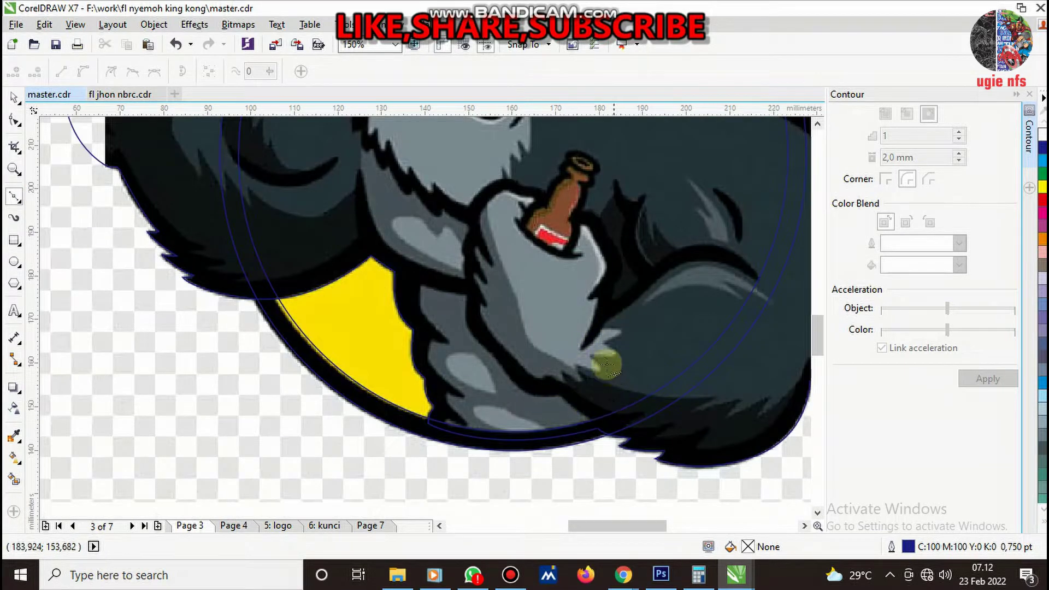
{"action": "scroll", "coordinate": [616, 402], "scroll_direction": "up", "scroll_amount": 2}
{"action": "scroll", "coordinate": [484, 400], "scroll_direction": "down", "scroll_amount": 3}
{"action": "scroll", "coordinate": [484, 325], "scroll_direction": "up", "scroll_amount": 3}
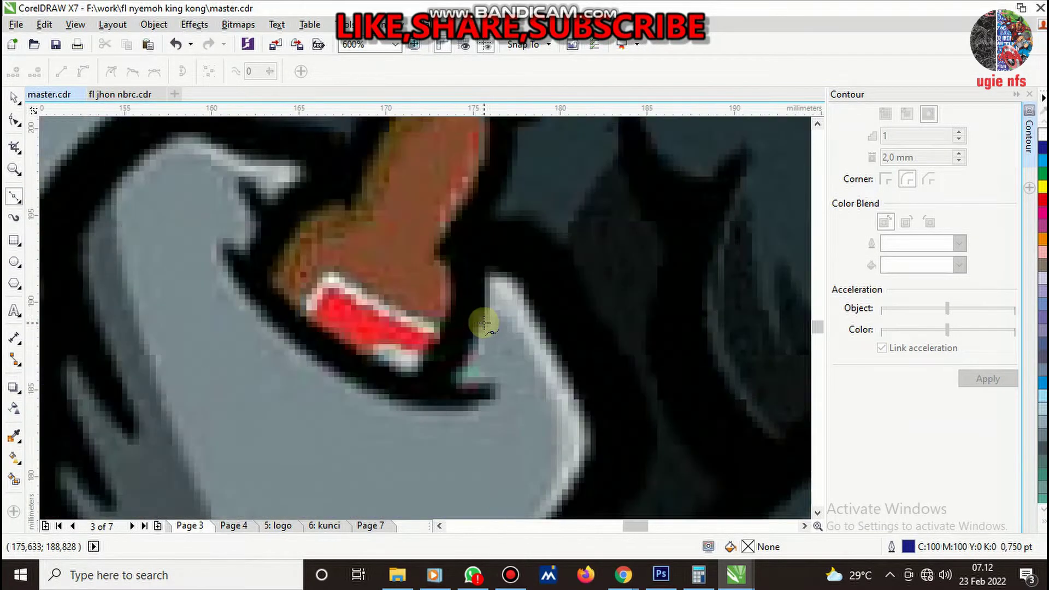
{"action": "scroll", "coordinate": [470, 374], "scroll_direction": "up", "scroll_amount": 1}
{"action": "left_click", "coordinate": [488, 401]}
{"action": "left_click_drag", "start_coordinate": [346, 363], "coordinate": [218, 297]}
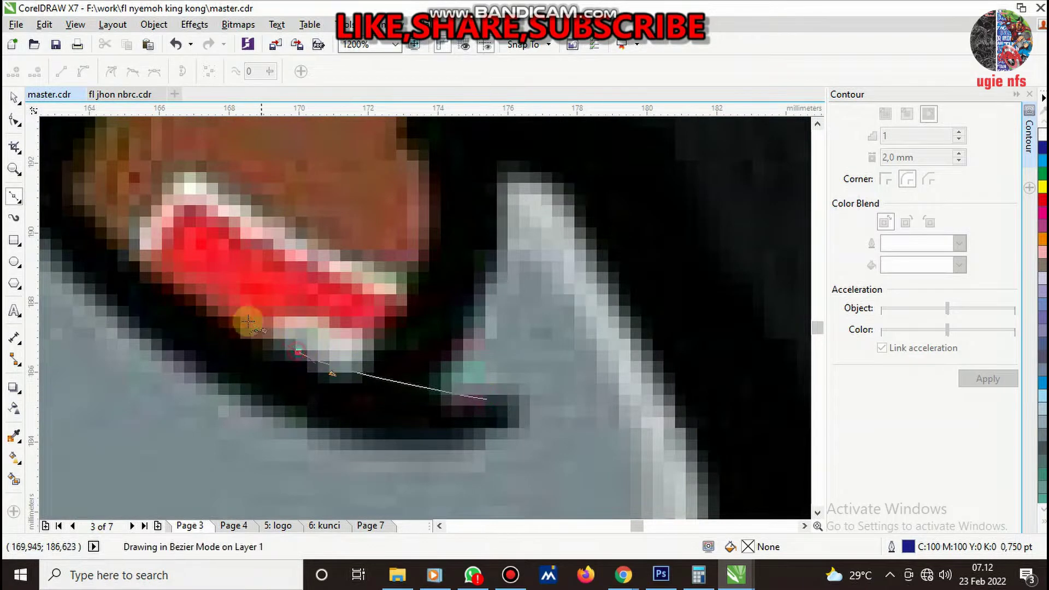
{"action": "scroll", "coordinate": [357, 333], "scroll_direction": "down", "scroll_amount": 1}
{"action": "scroll", "coordinate": [363, 264], "scroll_direction": "up", "scroll_amount": 1}
{"action": "mouse_move", "coordinate": [339, 258]}
{"action": "left_mouse_down"}
{"action": "mouse_move", "coordinate": [491, 244]}
{"action": "mouse_move", "coordinate": [562, 305]}
{"action": "left_mouse_up"}
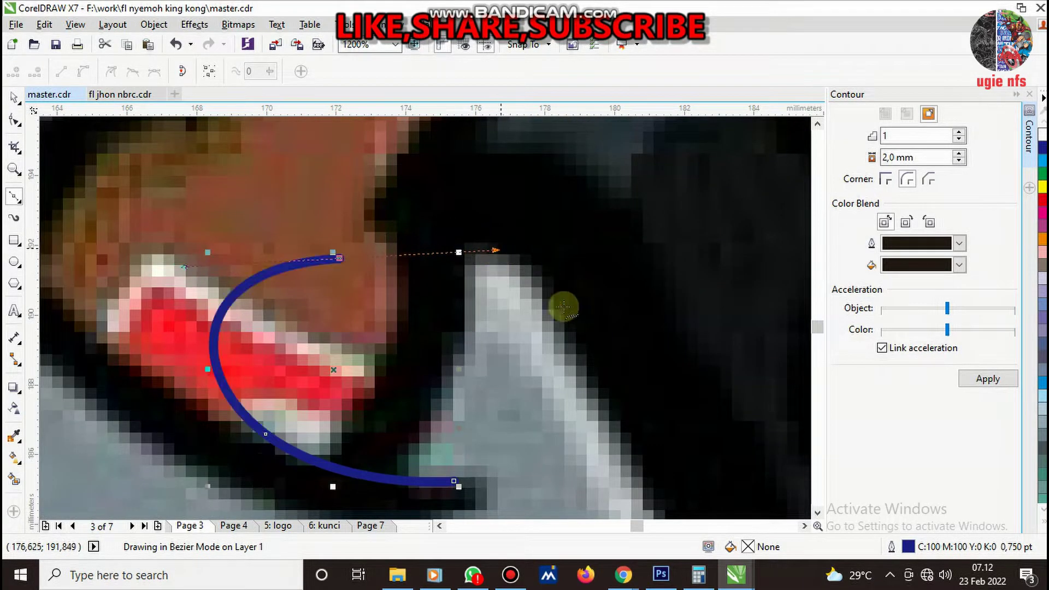
{"action": "left_click", "coordinate": [462, 250]}
{"action": "left_click", "coordinate": [574, 243]}
{"action": "scroll", "coordinate": [581, 384], "scroll_direction": "down", "scroll_amount": 2}
{"action": "scroll", "coordinate": [581, 384], "scroll_direction": "up", "scroll_amount": 2}
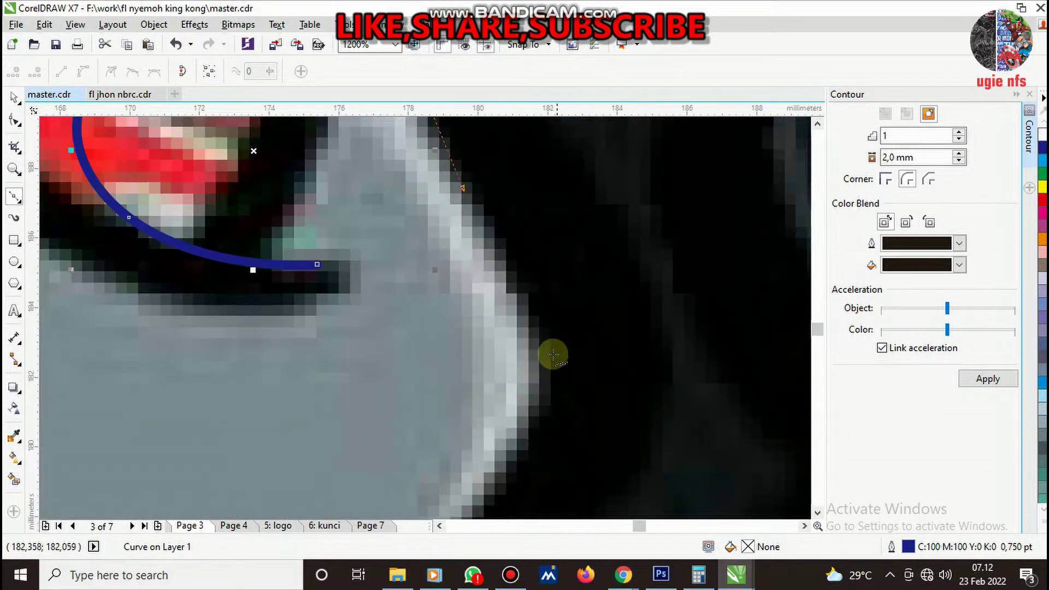
{"action": "left_click_drag", "start_coordinate": [538, 328], "coordinate": [552, 351]}
{"action": "scroll", "coordinate": [552, 351], "scroll_direction": "down", "scroll_amount": 2}
{"action": "scroll", "coordinate": [520, 407], "scroll_direction": "up", "scroll_amount": 2}
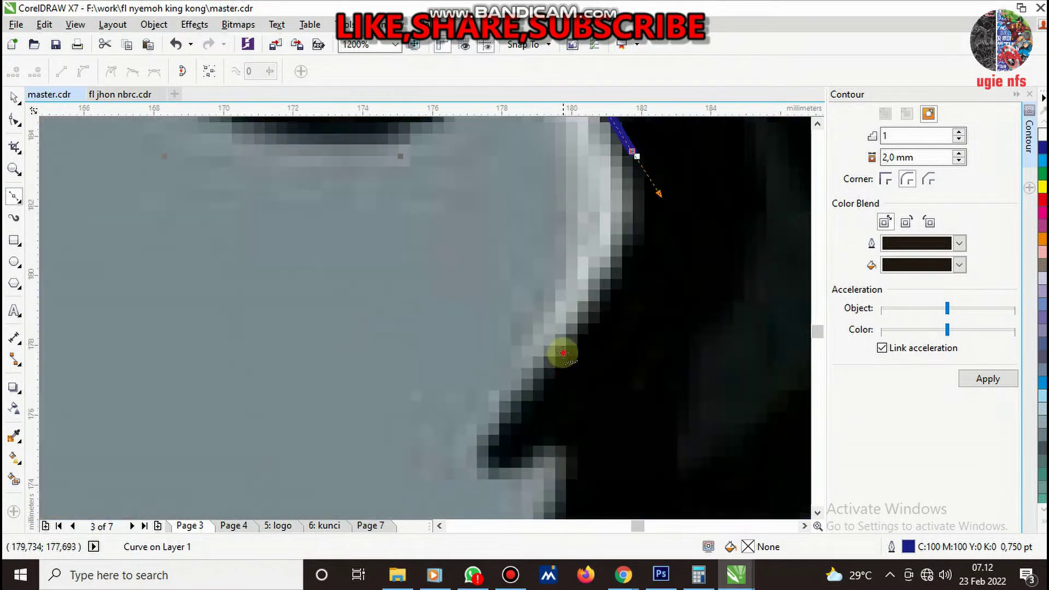
{"action": "left_click_drag", "start_coordinate": [498, 464], "coordinate": [568, 456]}
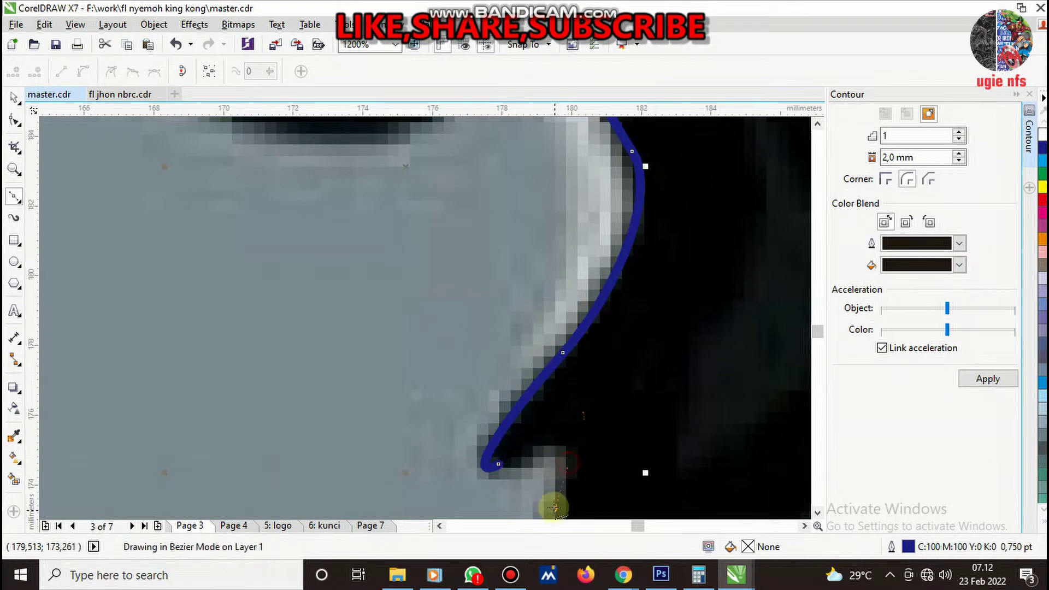
{"action": "scroll", "coordinate": [568, 374], "scroll_direction": "down", "scroll_amount": 2}
{"action": "scroll", "coordinate": [548, 506], "scroll_direction": "up", "scroll_amount": 2}
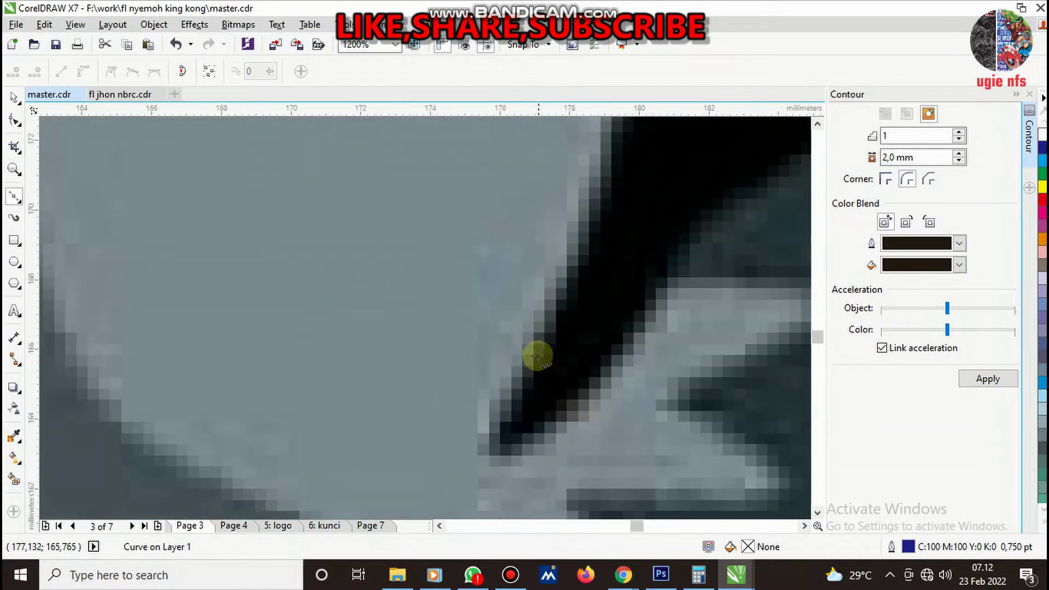
{"action": "left_click_drag", "start_coordinate": [489, 435], "coordinate": [562, 403]}
{"action": "scroll", "coordinate": [478, 409], "scroll_direction": "down", "scroll_amount": 1}
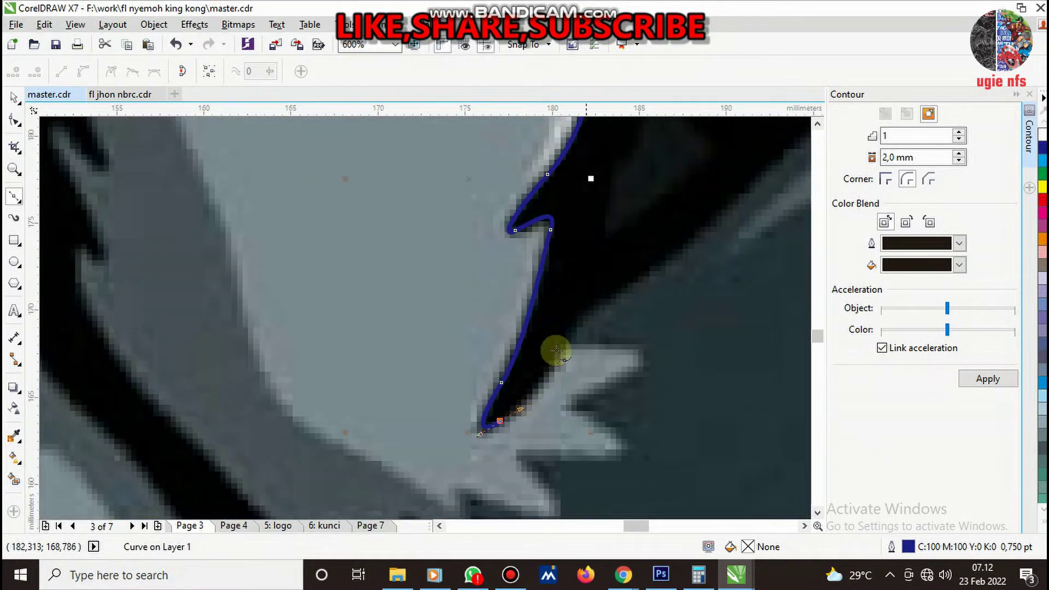
{"action": "left_click_drag", "start_coordinate": [569, 335], "coordinate": [596, 310]}
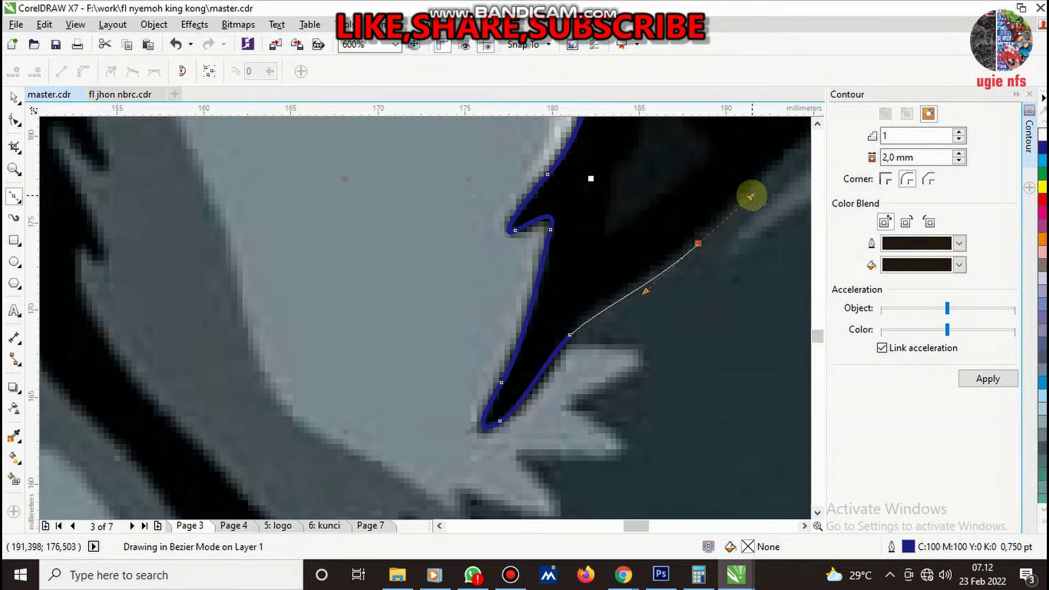
- Trace the curved fur strand's upper curve, tip and top to the dark corner above it
{"action": "scroll", "coordinate": [519, 351], "scroll_direction": "down", "scroll_amount": 1}
{"action": "scroll", "coordinate": [604, 288], "scroll_direction": "down", "scroll_amount": 1}
{"action": "scroll", "coordinate": [593, 285], "scroll_direction": "up", "scroll_amount": 3}
{"action": "scroll", "coordinate": [492, 303], "scroll_direction": "down", "scroll_amount": 1}
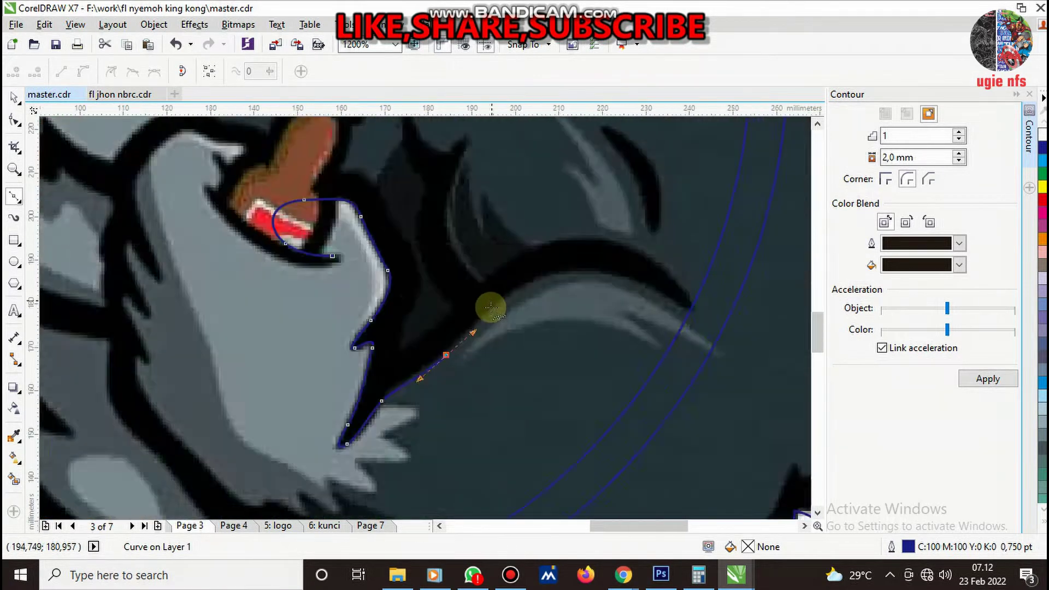
{"action": "scroll", "coordinate": [490, 306], "scroll_direction": "down", "scroll_amount": 1}
{"action": "scroll", "coordinate": [555, 283], "scroll_direction": "up", "scroll_amount": 1}
{"action": "left_click_drag", "start_coordinate": [393, 300], "coordinate": [499, 284]}
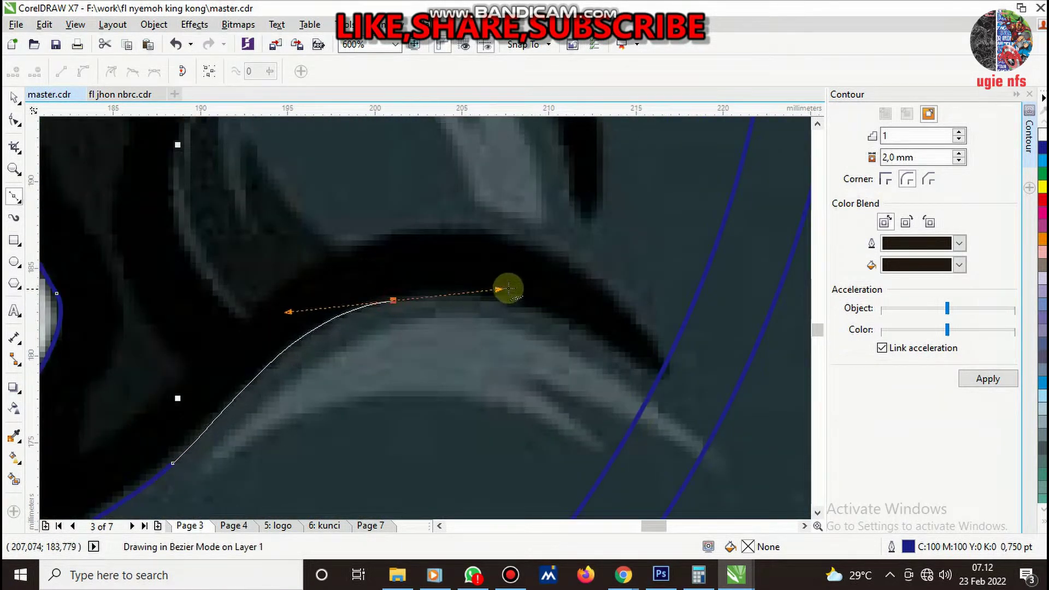
{"action": "scroll", "coordinate": [628, 351], "scroll_direction": "up", "scroll_amount": 2}
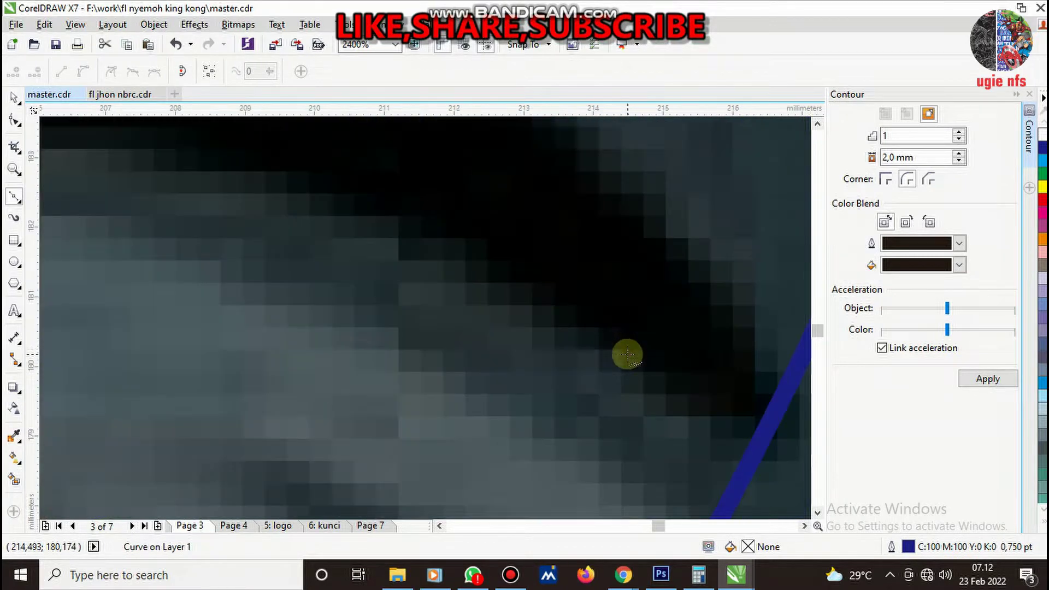
{"action": "left_click_drag", "start_coordinate": [611, 350], "coordinate": [734, 437]}
{"action": "scroll", "coordinate": [726, 371], "scroll_direction": "down", "scroll_amount": 1}
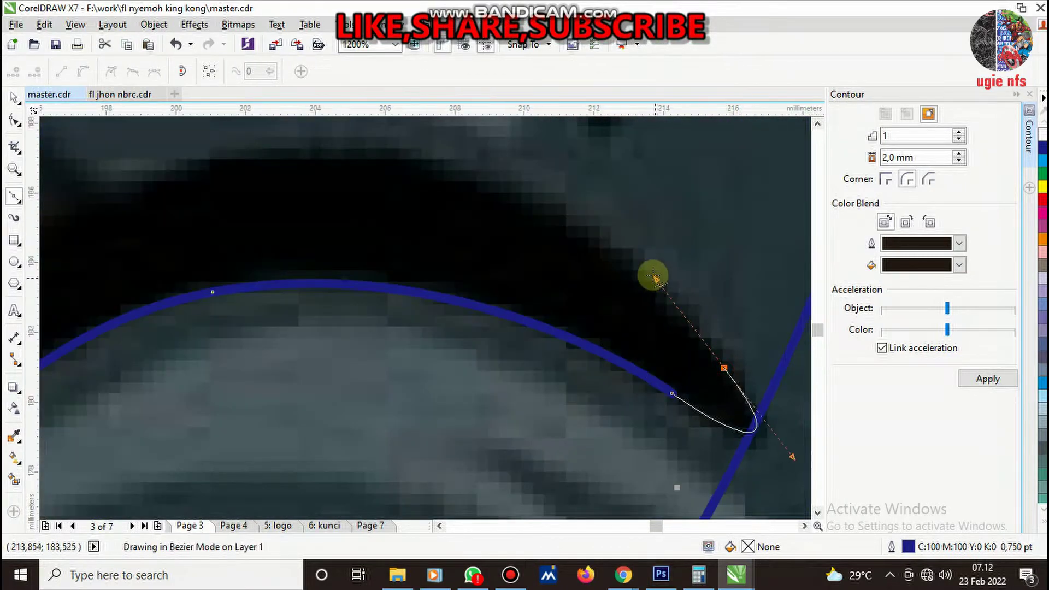
{"action": "scroll", "coordinate": [601, 262], "scroll_direction": "down", "scroll_amount": 2}
{"action": "scroll", "coordinate": [613, 288], "scroll_direction": "up", "scroll_amount": 1}
{"action": "left_click_drag", "start_coordinate": [591, 278], "coordinate": [560, 276]}
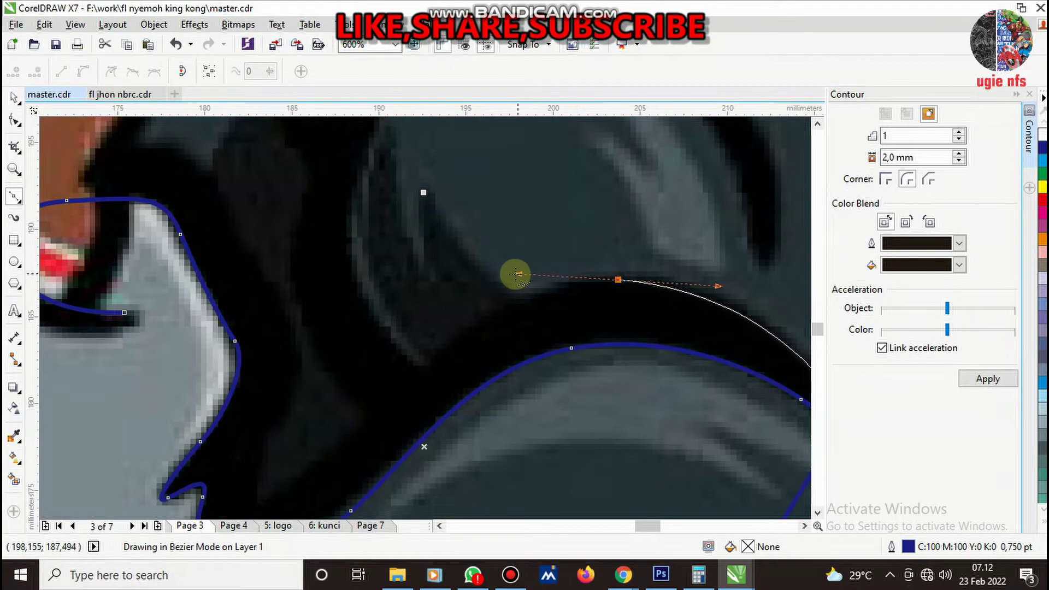
{"action": "scroll", "coordinate": [458, 366], "scroll_direction": "up", "scroll_amount": 2}
{"action": "left_click_drag", "start_coordinate": [335, 368], "coordinate": [268, 308]}
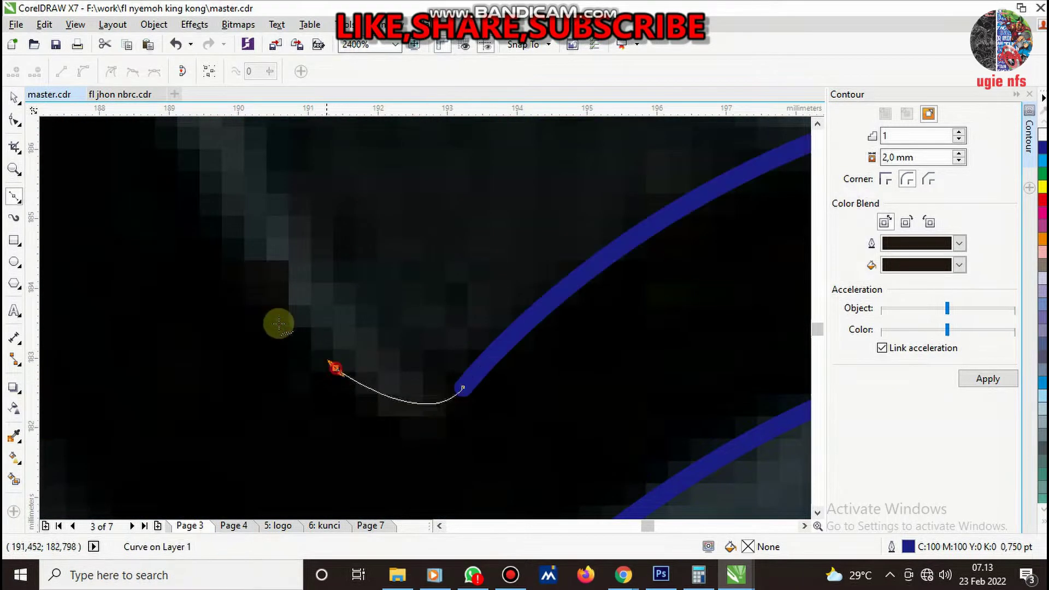
{"action": "scroll", "coordinate": [415, 424], "scroll_direction": "down", "scroll_amount": 2}
{"action": "scroll", "coordinate": [367, 304], "scroll_direction": "up", "scroll_amount": 1}
{"action": "scroll", "coordinate": [508, 350], "scroll_direction": "down", "scroll_amount": 2}
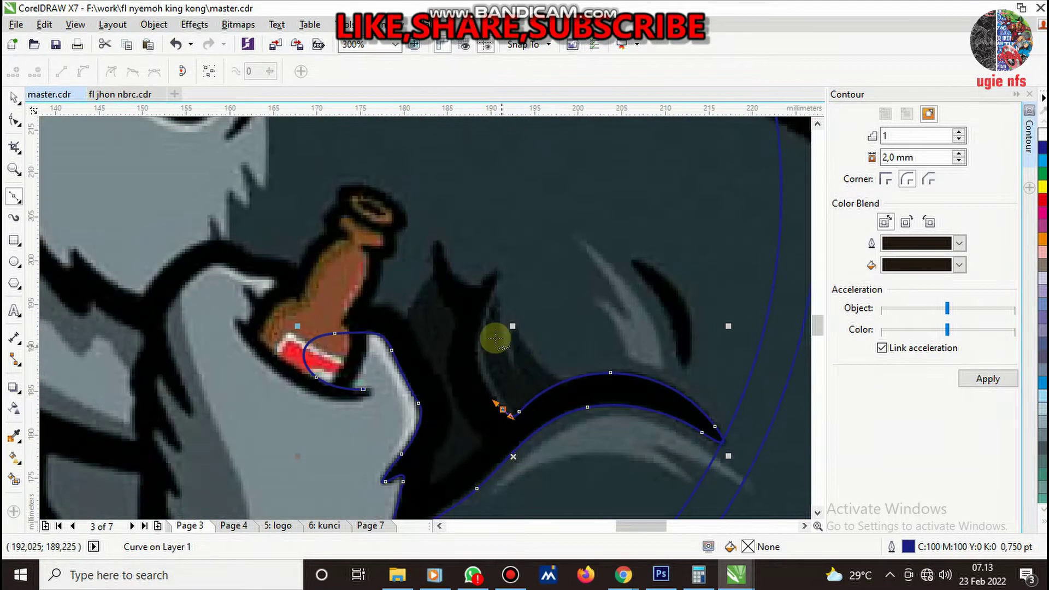
{"action": "scroll", "coordinate": [485, 323], "scroll_direction": "up", "scroll_amount": 2}
- Carry the outline up over the dark spike's base and peak, then down its side
{"action": "left_click_drag", "start_coordinate": [464, 346], "coordinate": [487, 178]}
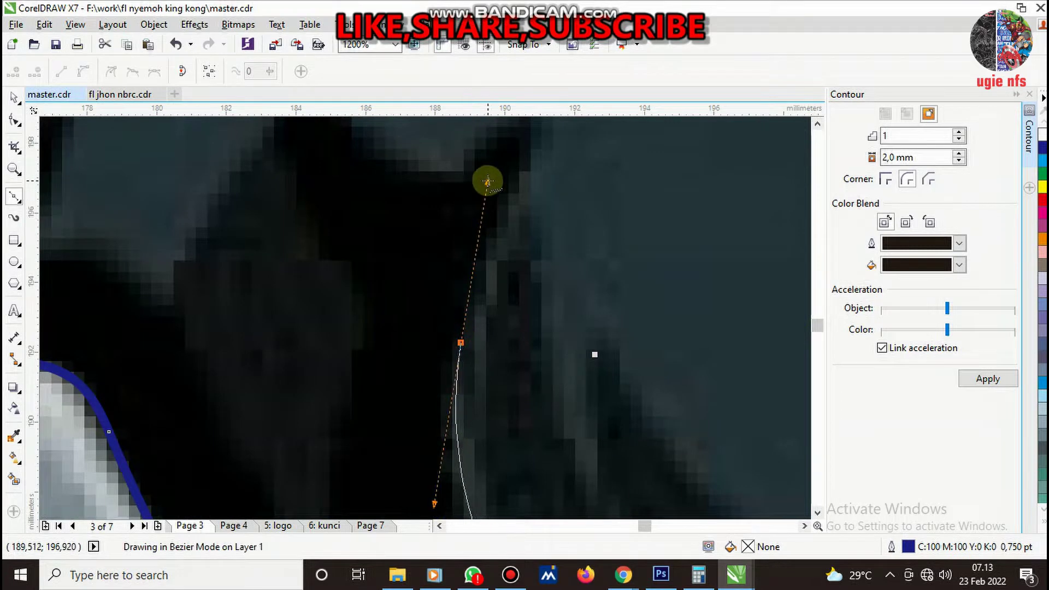
{"action": "scroll", "coordinate": [533, 253], "scroll_direction": "down", "scroll_amount": 2}
{"action": "scroll", "coordinate": [533, 252], "scroll_direction": "up", "scroll_amount": 2}
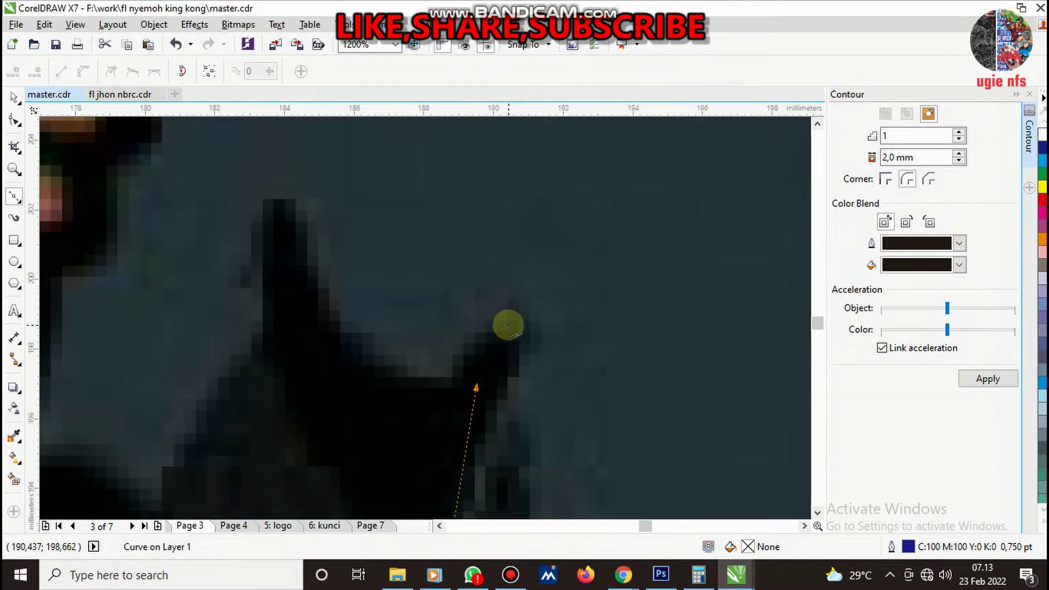
{"action": "left_click_drag", "start_coordinate": [508, 326], "coordinate": [433, 337]}
{"action": "left_click_drag", "start_coordinate": [418, 385], "coordinate": [387, 370]}
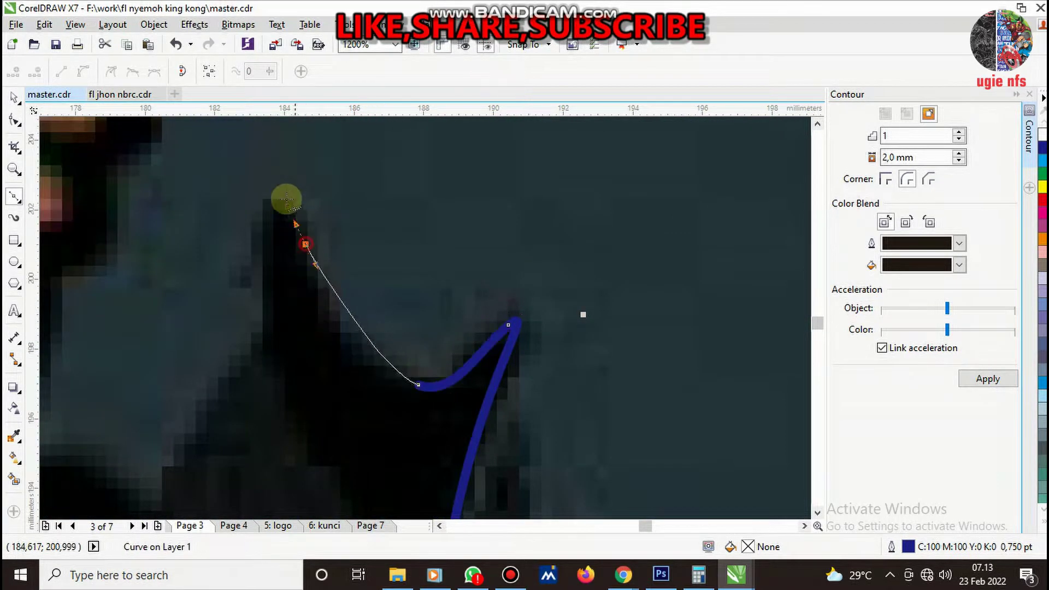
{"action": "left_click_drag", "start_coordinate": [286, 200], "coordinate": [264, 234]}
{"action": "scroll", "coordinate": [330, 284], "scroll_direction": "down", "scroll_amount": 2}
{"action": "scroll", "coordinate": [335, 372], "scroll_direction": "up", "scroll_amount": 1}
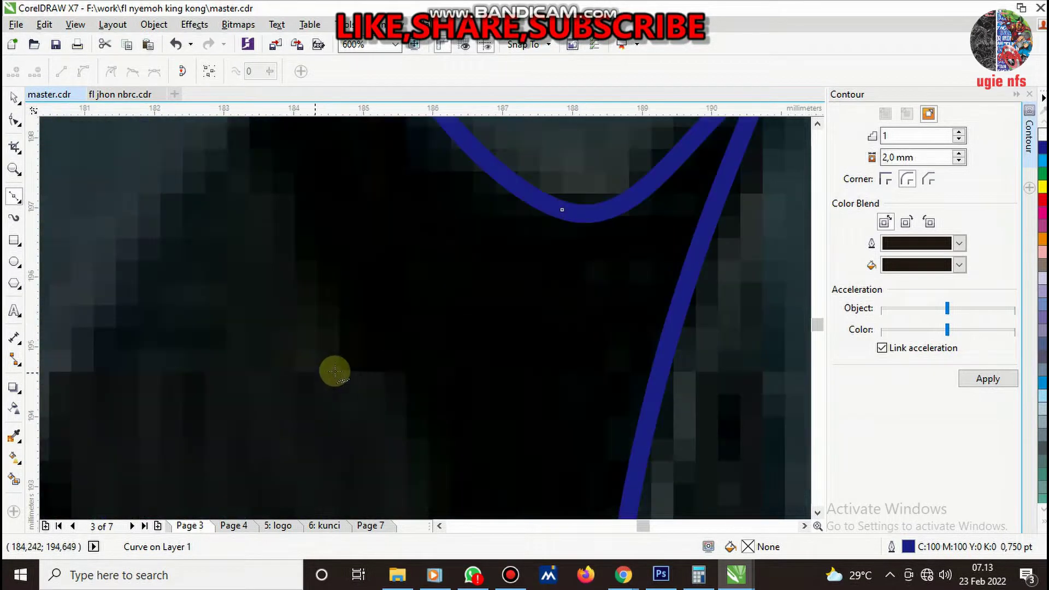
{"action": "left_click_drag", "start_coordinate": [358, 340], "coordinate": [444, 468]}
{"action": "scroll", "coordinate": [428, 328], "scroll_direction": "down", "scroll_amount": 3}
{"action": "scroll", "coordinate": [421, 383], "scroll_direction": "up", "scroll_amount": 2}
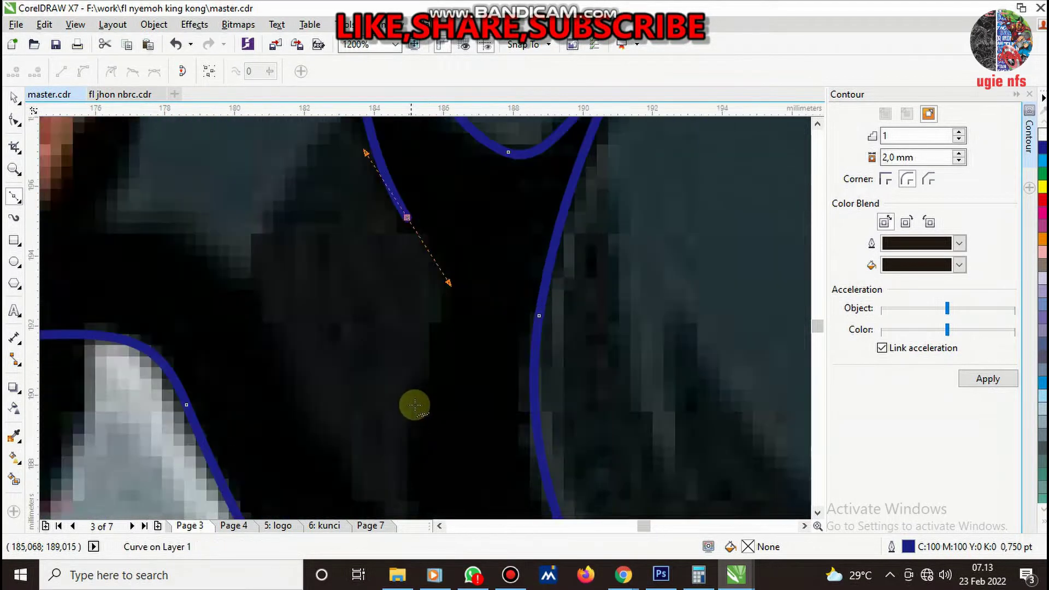
- Run the outline down the shadow's left boundary and back toward the hand's edge
{"action": "mouse_move", "coordinate": [433, 356]}
{"action": "left_mouse_down"}
{"action": "mouse_move", "coordinate": [416, 405]}
{"action": "mouse_move", "coordinate": [483, 487]}
{"action": "mouse_move", "coordinate": [527, 379]}
{"action": "left_mouse_up"}
{"action": "scroll", "coordinate": [429, 366], "scroll_direction": "down", "scroll_amount": 1}
{"action": "scroll", "coordinate": [429, 382], "scroll_direction": "up", "scroll_amount": 1}
{"action": "scroll", "coordinate": [503, 426], "scroll_direction": "down", "scroll_amount": 1}
{"action": "scroll", "coordinate": [492, 459], "scroll_direction": "up", "scroll_amount": 1}
{"action": "scroll", "coordinate": [444, 479], "scroll_direction": "down", "scroll_amount": 2}
{"action": "scroll", "coordinate": [475, 390], "scroll_direction": "up", "scroll_amount": 3}
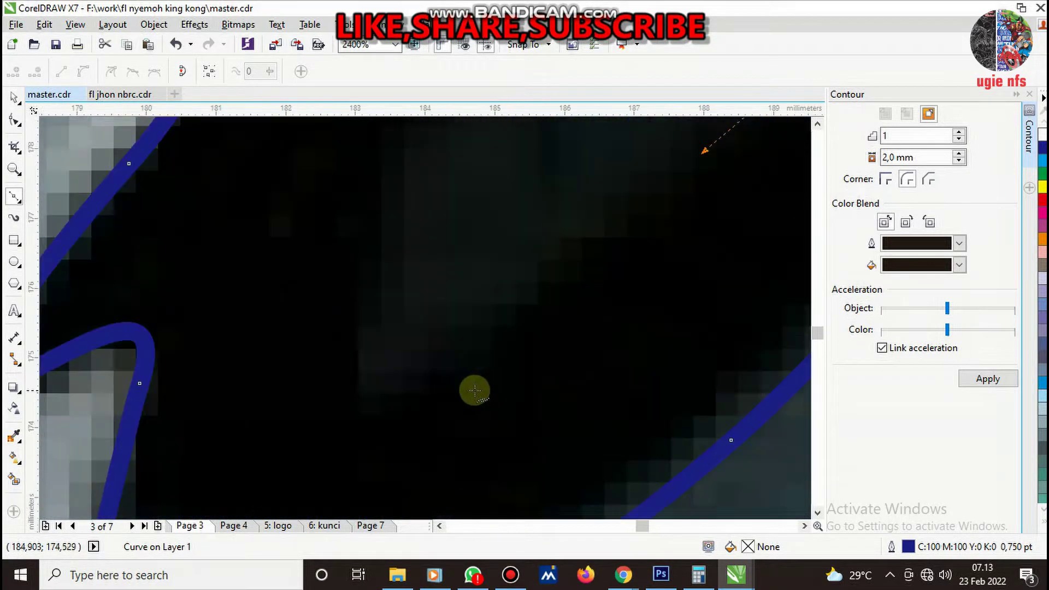
{"action": "left_click_drag", "start_coordinate": [414, 373], "coordinate": [346, 428]}
{"action": "mouse_move", "coordinate": [379, 274]}
{"action": "left_mouse_down"}
{"action": "mouse_move", "coordinate": [395, 211]}
{"action": "mouse_move", "coordinate": [435, 309]}
{"action": "left_mouse_up"}
{"action": "scroll", "coordinate": [401, 358], "scroll_direction": "down", "scroll_amount": 3}
{"action": "scroll", "coordinate": [421, 284], "scroll_direction": "up", "scroll_amount": 2}
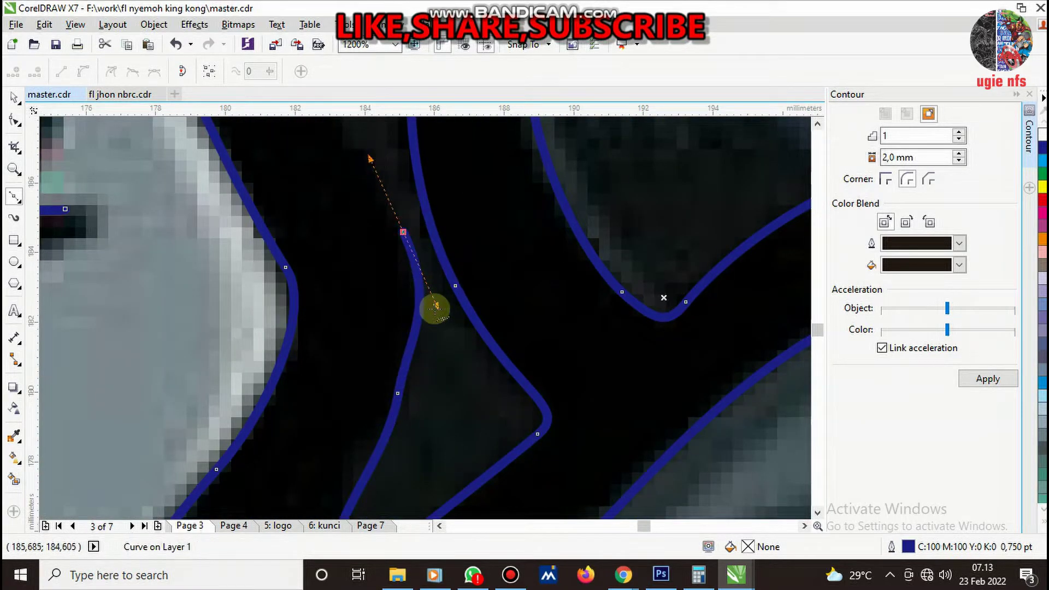
{"action": "scroll", "coordinate": [435, 308], "scroll_direction": "down", "scroll_amount": 2}
{"action": "scroll", "coordinate": [422, 304], "scroll_direction": "up", "scroll_amount": 1}
{"action": "left_click_drag", "start_coordinate": [411, 434], "coordinate": [426, 393]}
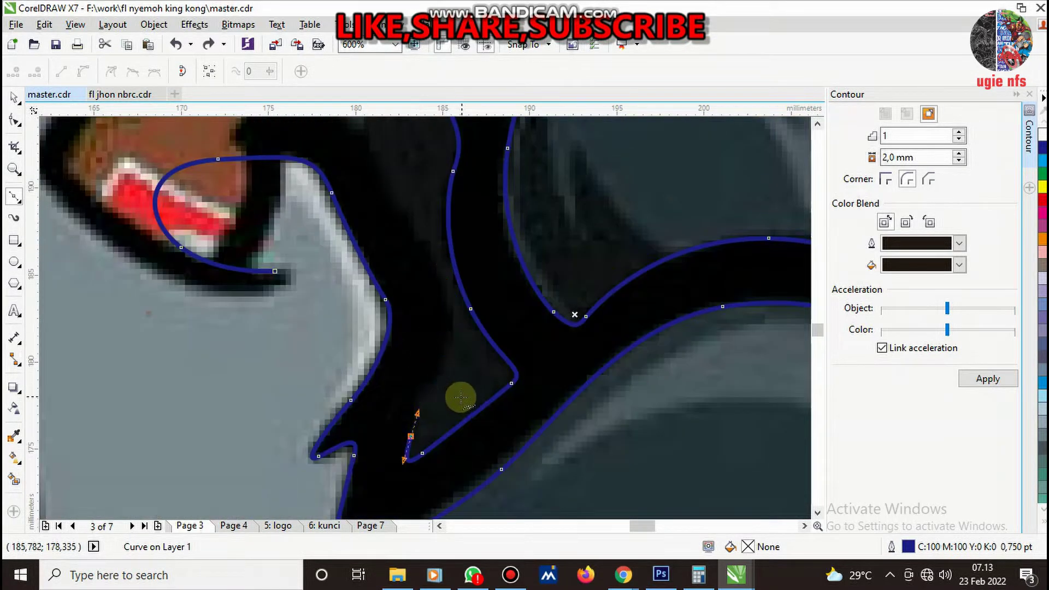
{"action": "scroll", "coordinate": [426, 393], "scroll_direction": "up", "scroll_amount": 2}
{"action": "scroll", "coordinate": [496, 356], "scroll_direction": "down", "scroll_amount": 2}
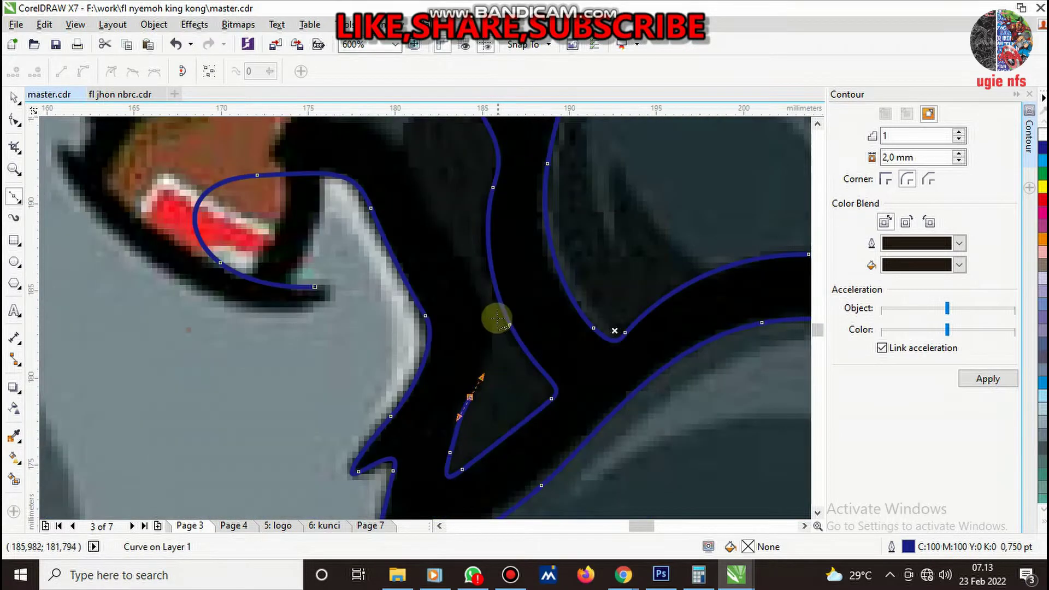
{"action": "scroll", "coordinate": [497, 317], "scroll_direction": "up", "scroll_amount": 1}
{"action": "left_click_drag", "start_coordinate": [465, 270], "coordinate": [431, 172]}
{"action": "scroll", "coordinate": [510, 367], "scroll_direction": "down", "scroll_amount": 2}
{"action": "scroll", "coordinate": [452, 262], "scroll_direction": "up", "scroll_amount": 1}
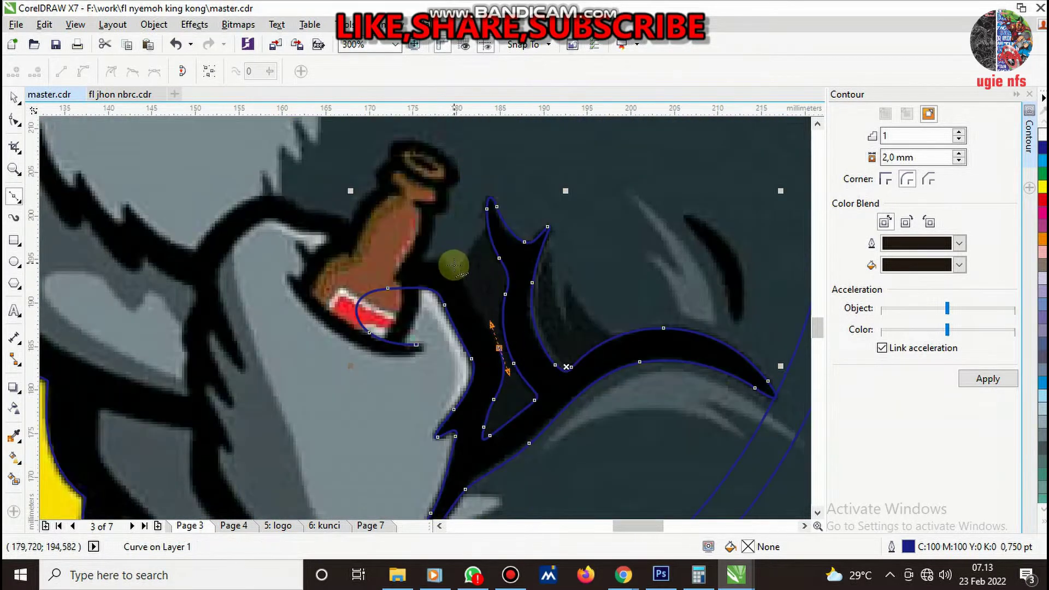
{"action": "scroll", "coordinate": [459, 305], "scroll_direction": "up", "scroll_amount": 1}
- Bring the outline back near its starting point beside the bottle
{"action": "left_click_drag", "start_coordinate": [457, 297], "coordinate": [423, 246]}
{"action": "left_click_drag", "start_coordinate": [351, 246], "coordinate": [335, 227]}
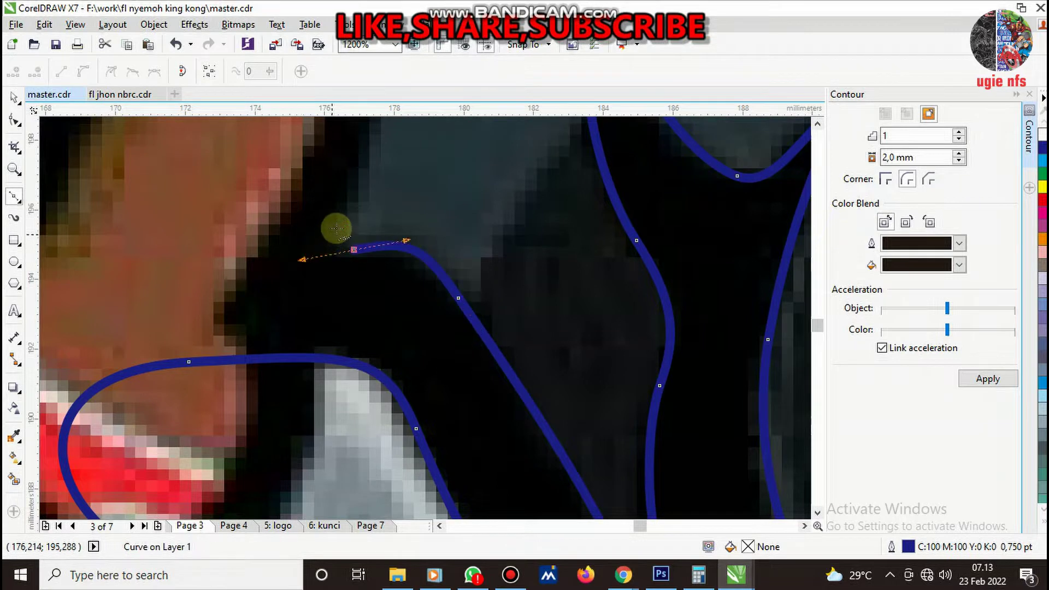
{"action": "scroll", "coordinate": [469, 316], "scroll_direction": "down", "scroll_amount": 2}
{"action": "scroll", "coordinate": [469, 316], "scroll_direction": "up", "scroll_amount": 3}
{"action": "scroll", "coordinate": [435, 311], "scroll_direction": "down", "scroll_amount": 1}
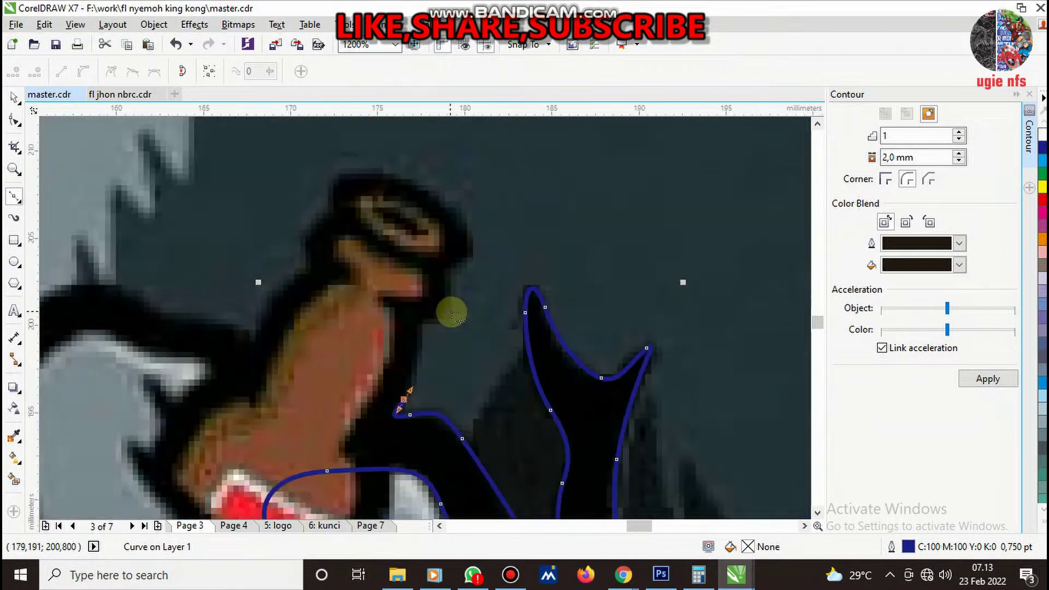
{"action": "scroll", "coordinate": [443, 358], "scroll_direction": "down", "scroll_amount": 1}
{"action": "scroll", "coordinate": [441, 372], "scroll_direction": "up", "scroll_amount": 1}
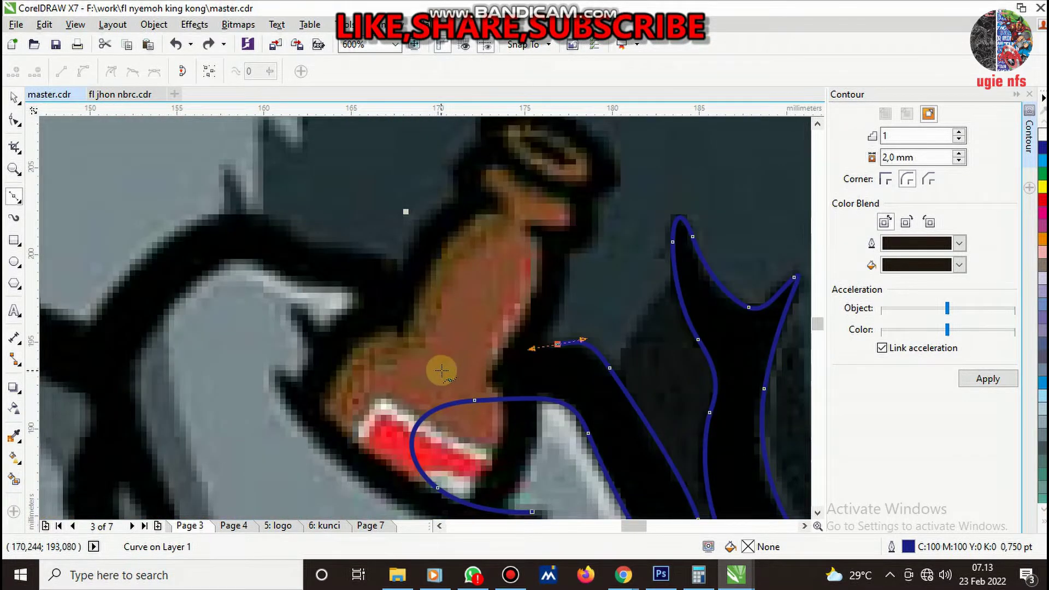
{"action": "scroll", "coordinate": [442, 371], "scroll_direction": "up", "scroll_amount": 1}
- Draw the segment across the bottle neck, redoing it once, and add a corner node at its edge
{"action": "left_click_drag", "start_coordinate": [506, 303], "coordinate": [395, 252]}
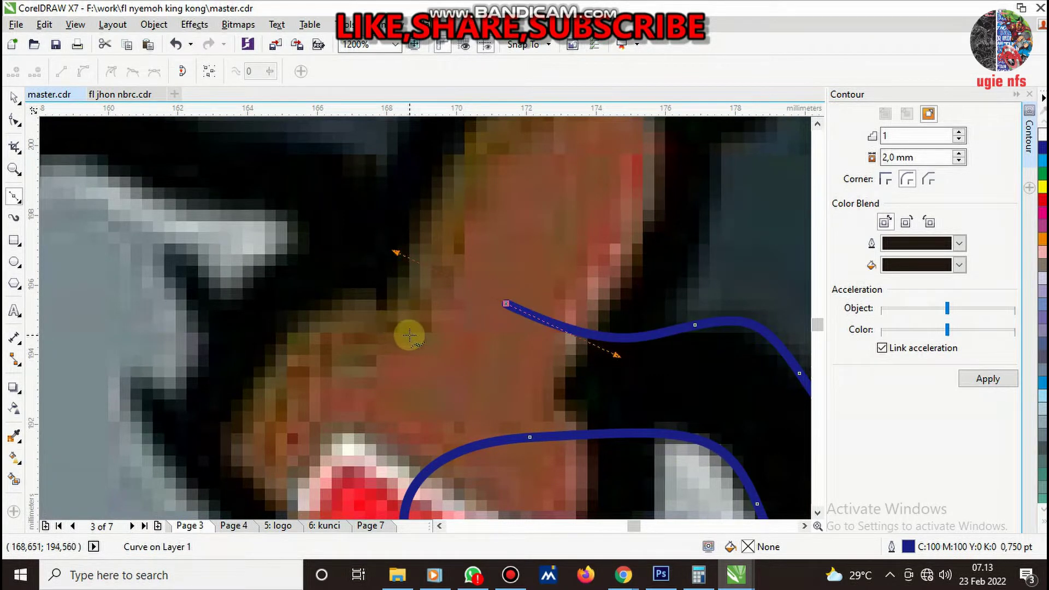
{"action": "key", "text": "ctrl+z"}
{"action": "left_click_drag", "start_coordinate": [540, 339], "coordinate": [457, 333]}
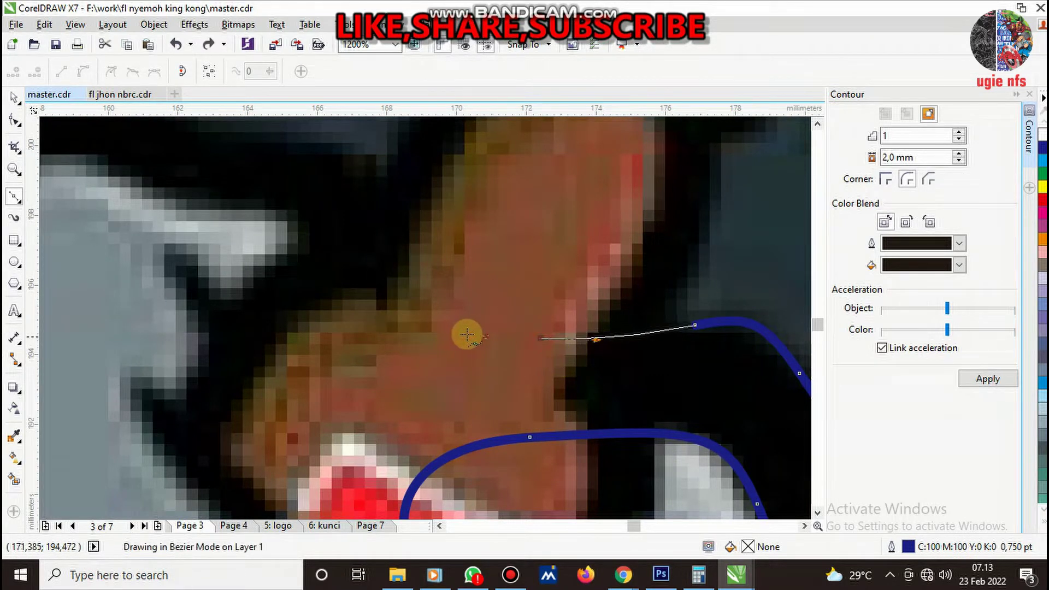
{"action": "left_click", "coordinate": [421, 354]}
{"action": "scroll", "coordinate": [461, 356], "scroll_direction": "down", "scroll_amount": 2}
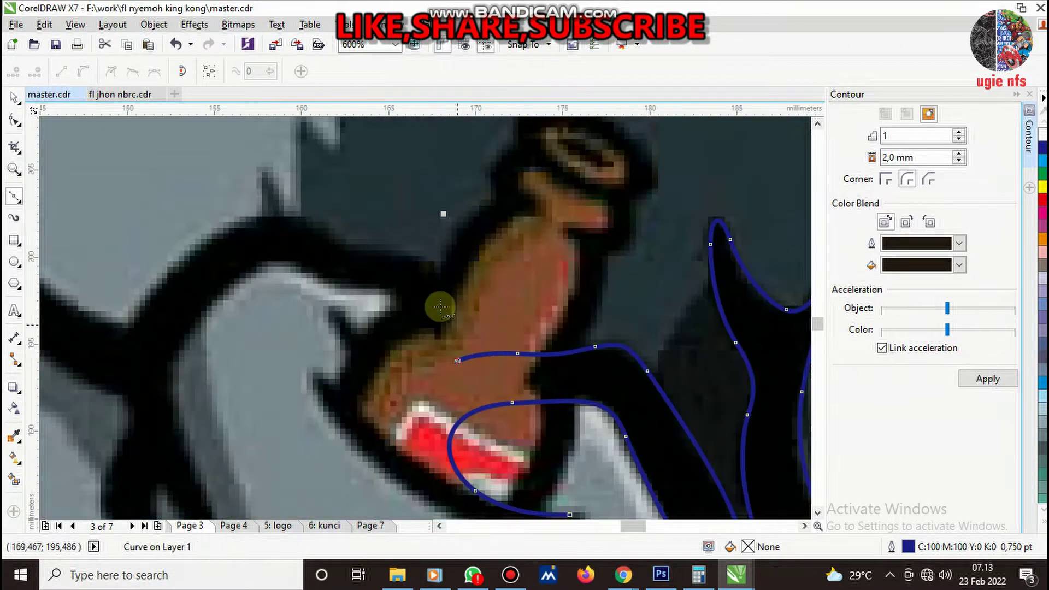
{"action": "scroll", "coordinate": [440, 304], "scroll_direction": "up", "scroll_amount": 2}
- Trace the outline up the hand's dark edge, over the knuckle and along the fur edge
{"action": "left_click_drag", "start_coordinate": [436, 258], "coordinate": [321, 226]}
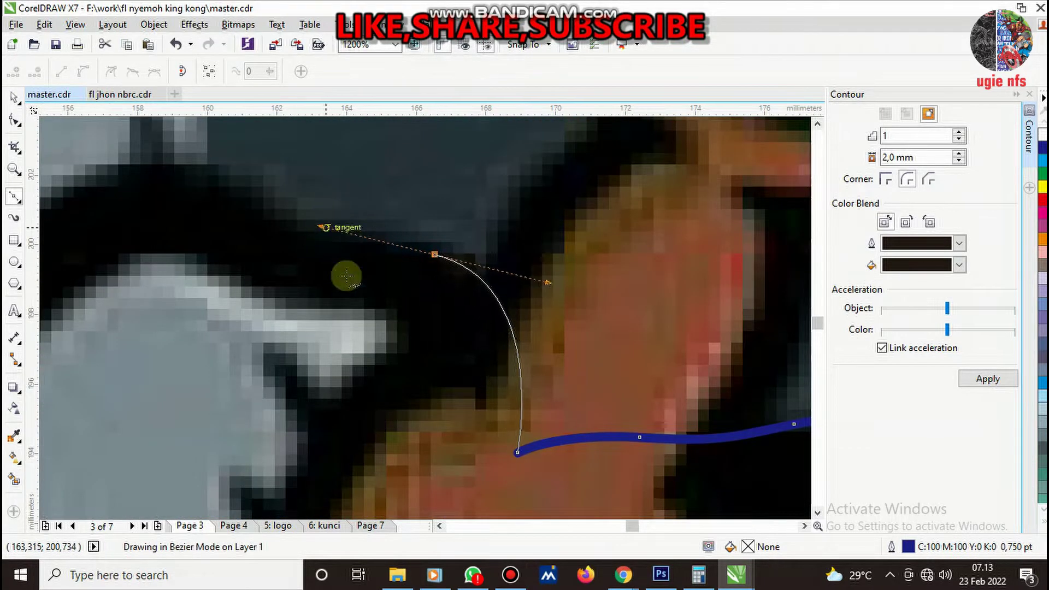
{"action": "scroll", "coordinate": [438, 293], "scroll_direction": "down", "scroll_amount": 2}
{"action": "scroll", "coordinate": [469, 322], "scroll_direction": "up", "scroll_amount": 2}
{"action": "left_click_drag", "start_coordinate": [440, 305], "coordinate": [285, 335]}
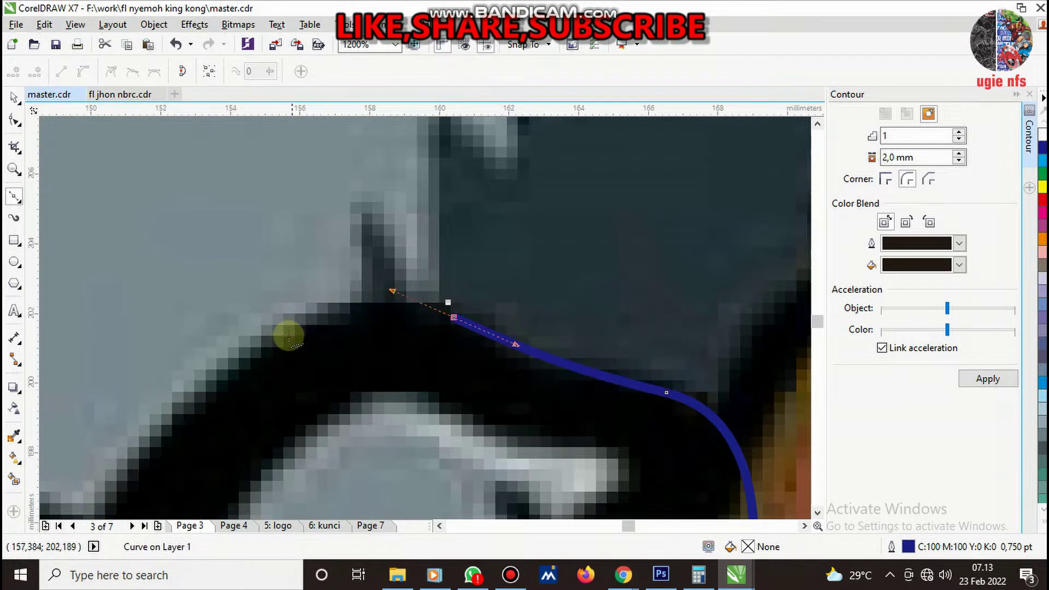
{"action": "scroll", "coordinate": [285, 335], "scroll_direction": "down", "scroll_amount": 2}
{"action": "scroll", "coordinate": [411, 362], "scroll_direction": "up", "scroll_amount": 2}
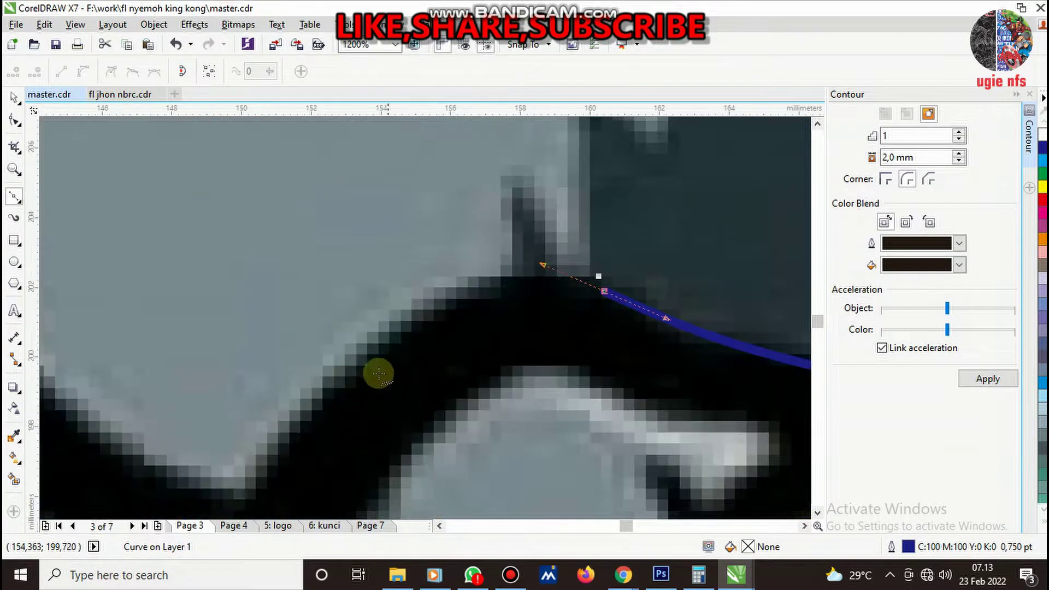
{"action": "left_click_drag", "start_coordinate": [356, 363], "coordinate": [282, 428]}
{"action": "scroll", "coordinate": [398, 352], "scroll_direction": "down", "scroll_amount": 2}
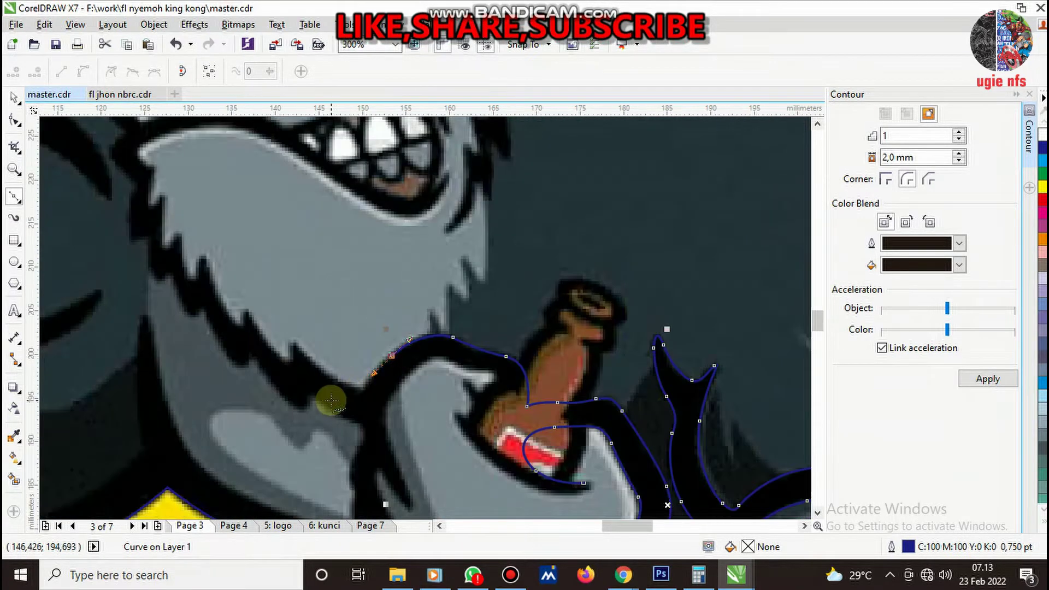
{"action": "scroll", "coordinate": [468, 364], "scroll_direction": "up", "scroll_amount": 2}
- Extend the Bezier outline up the beard's fur edge to the first spike tip
{"action": "left_click_drag", "start_coordinate": [468, 364], "coordinate": [508, 382]}
{"action": "scroll", "coordinate": [508, 382], "scroll_direction": "down", "scroll_amount": 2}
{"action": "scroll", "coordinate": [375, 313], "scroll_direction": "up", "scroll_amount": 2}
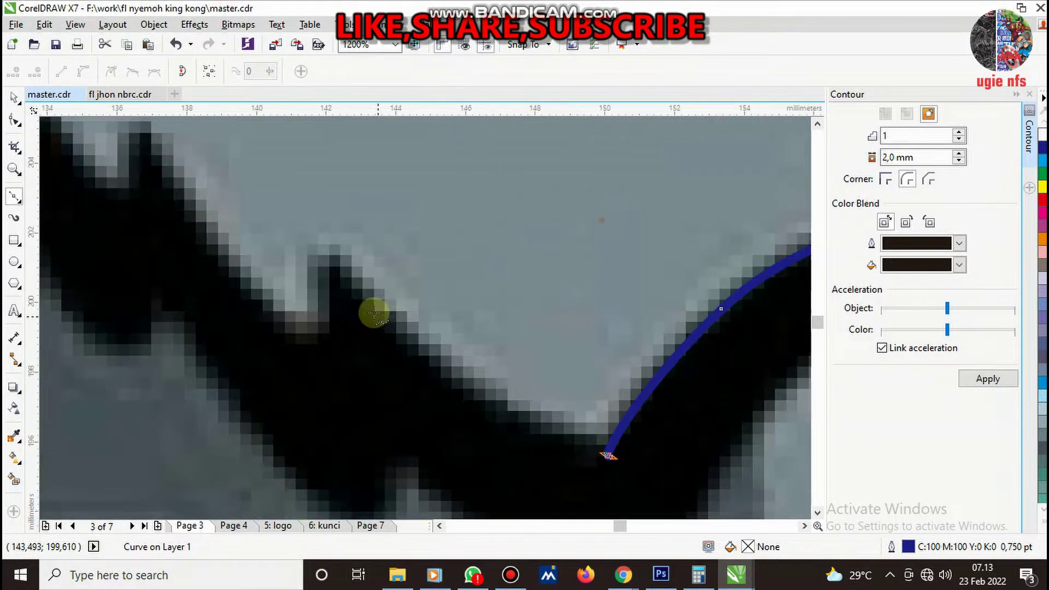
{"action": "left_click_drag", "start_coordinate": [328, 251], "coordinate": [272, 178]}
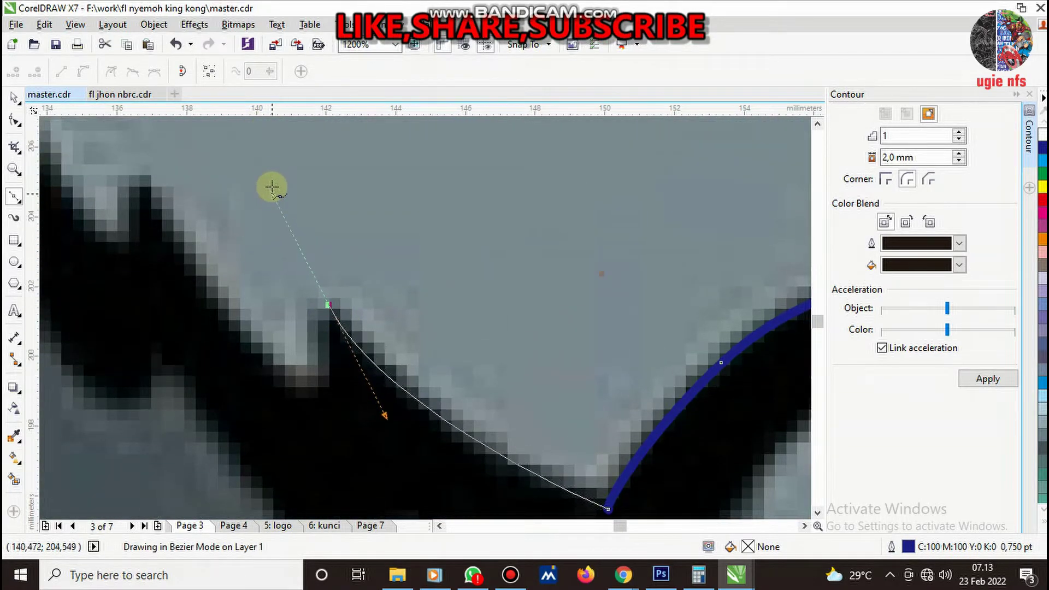
{"action": "left_click_drag", "start_coordinate": [305, 399], "coordinate": [257, 347]}
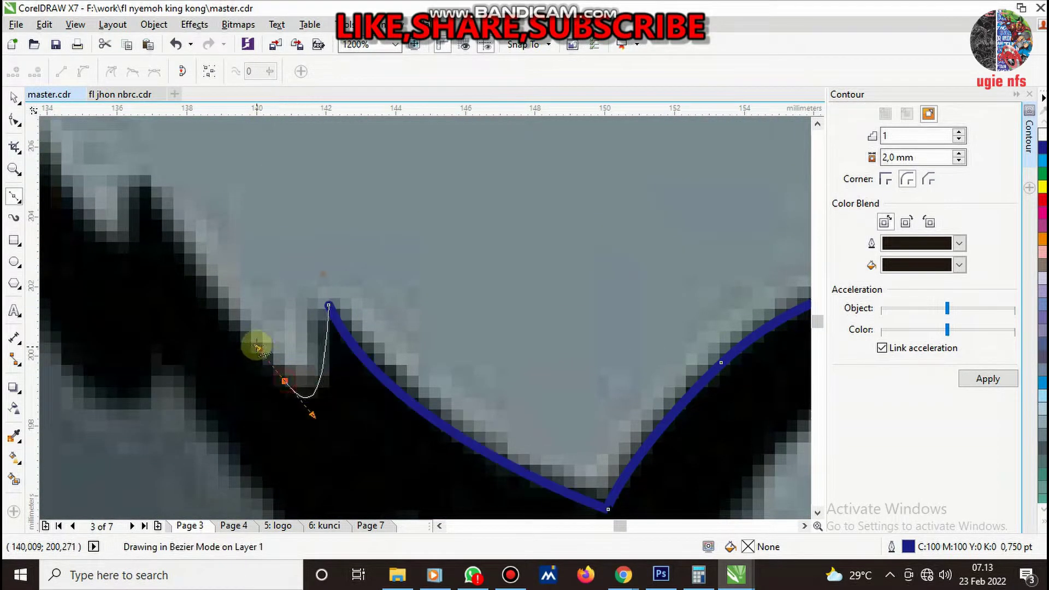
{"action": "scroll", "coordinate": [257, 346], "scroll_direction": "down", "scroll_amount": 2}
{"action": "scroll", "coordinate": [340, 325], "scroll_direction": "up", "scroll_amount": 2}
- Trace the outline over the next beard spikes and into the notches between them
{"action": "left_click_drag", "start_coordinate": [437, 320], "coordinate": [419, 267]}
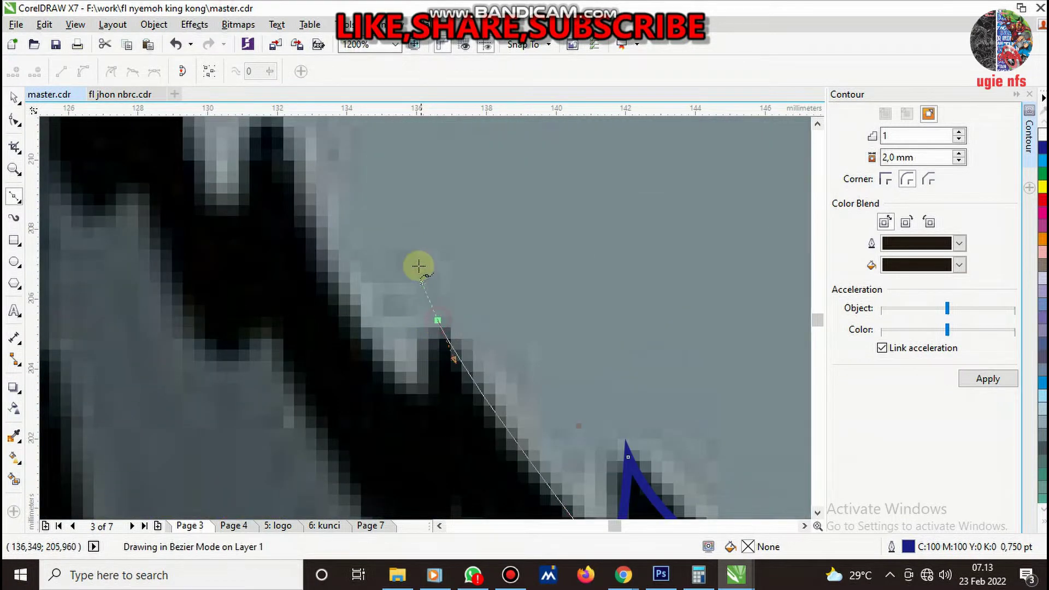
{"action": "mouse_move", "coordinate": [415, 353]}
{"action": "left_mouse_down"}
{"action": "mouse_move", "coordinate": [393, 379]}
{"action": "mouse_move", "coordinate": [358, 342]}
{"action": "left_mouse_up"}
{"action": "scroll", "coordinate": [393, 291], "scroll_direction": "down", "scroll_amount": 2}
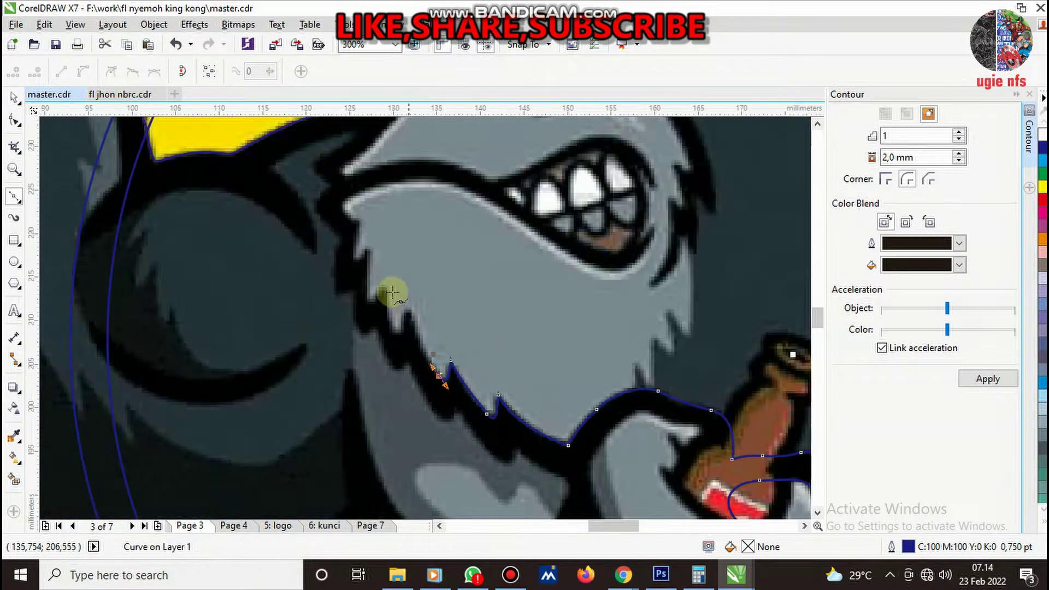
{"action": "scroll", "coordinate": [432, 314], "scroll_direction": "up", "scroll_amount": 2}
{"action": "left_click_drag", "start_coordinate": [448, 326], "coordinate": [434, 265]}
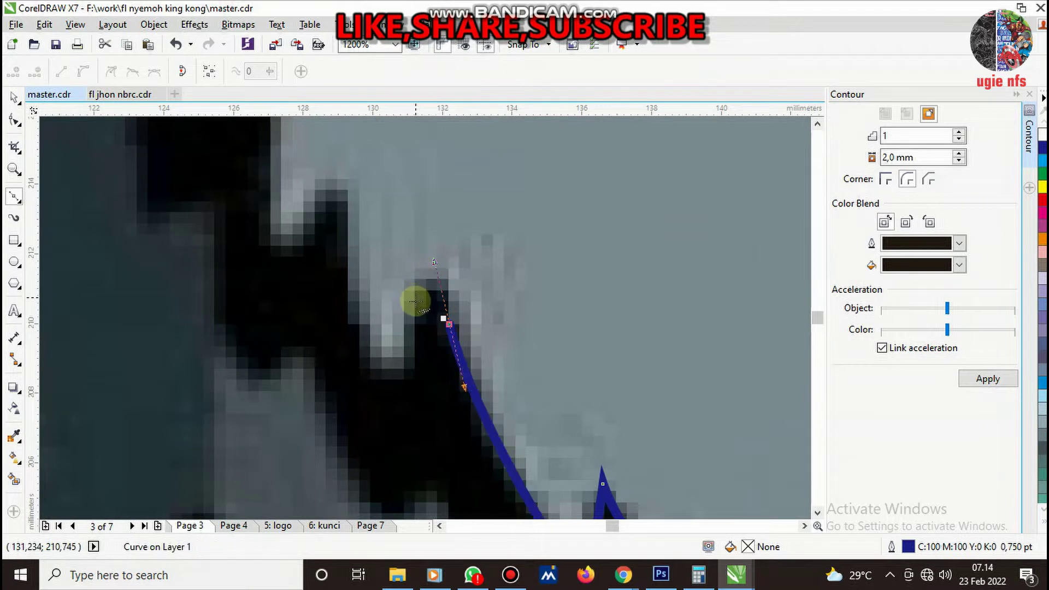
{"action": "mouse_move", "coordinate": [415, 304]}
{"action": "left_mouse_down"}
{"action": "mouse_move", "coordinate": [410, 344]}
{"action": "mouse_move", "coordinate": [346, 281]}
{"action": "left_mouse_up"}
{"action": "left_click_drag", "start_coordinate": [330, 193], "coordinate": [312, 217]}
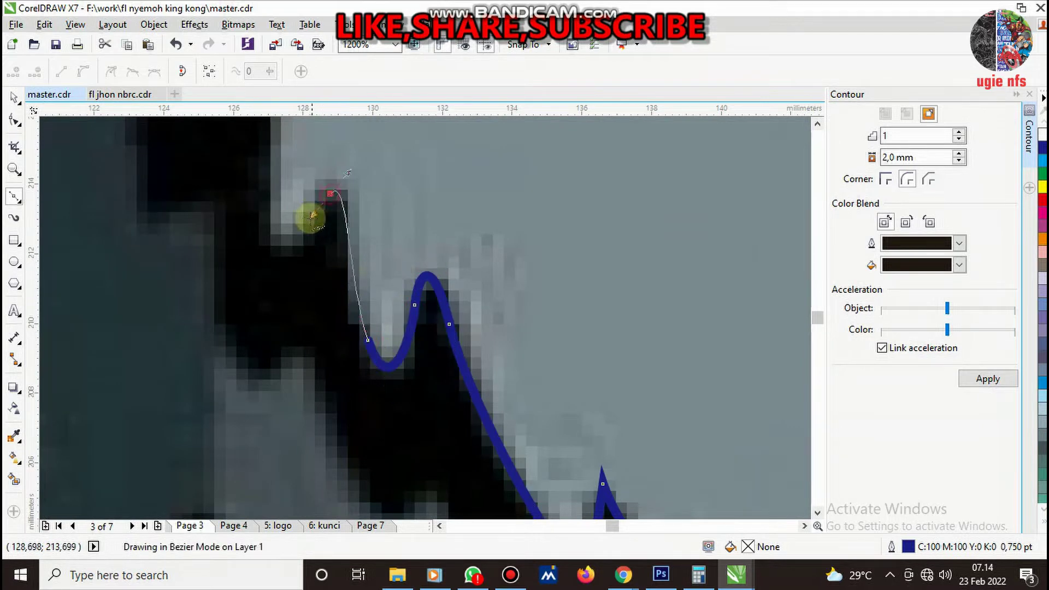
{"action": "left_click_drag", "start_coordinate": [266, 190], "coordinate": [267, 165]}
- Carry the outline up the beard edge with a corner node to where it meets the mouth
{"action": "scroll", "coordinate": [328, 219], "scroll_direction": "down", "scroll_amount": 2}
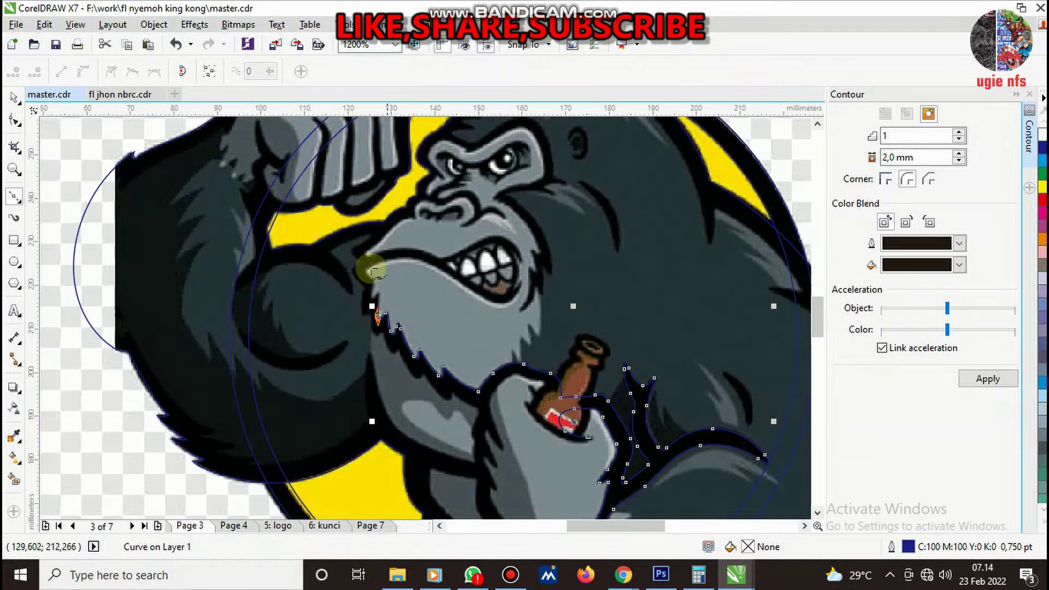
{"action": "scroll", "coordinate": [377, 284], "scroll_direction": "up", "scroll_amount": 1}
{"action": "scroll", "coordinate": [397, 298], "scroll_direction": "up", "scroll_amount": 1}
{"action": "left_click_drag", "start_coordinate": [395, 300], "coordinate": [363, 344]}
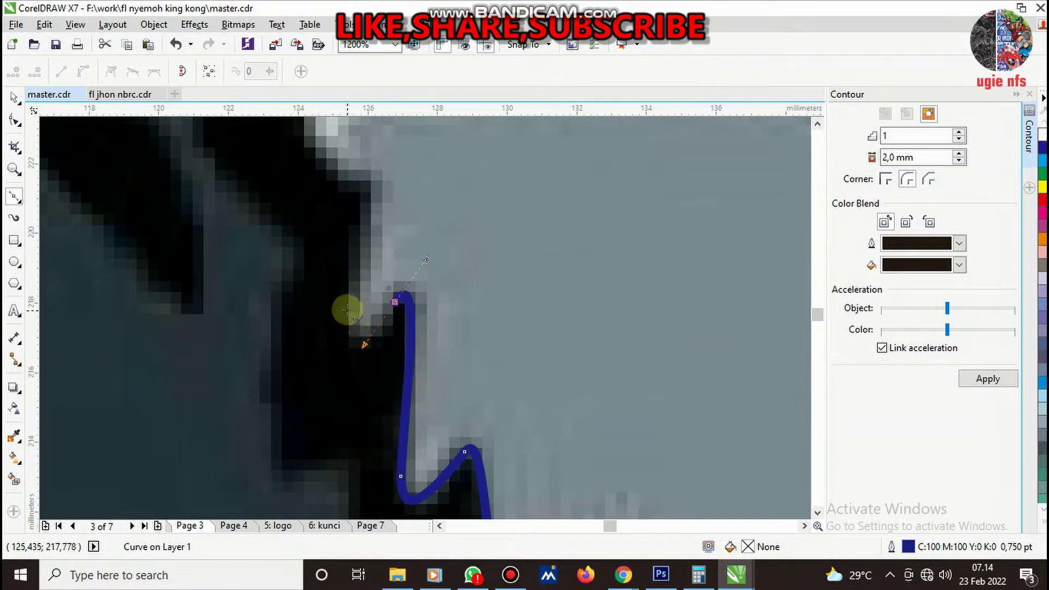
{"action": "left_click_drag", "start_coordinate": [347, 309], "coordinate": [340, 288]}
{"action": "left_click", "coordinate": [369, 185]}
{"action": "scroll", "coordinate": [426, 340], "scroll_direction": "down", "scroll_amount": 1}
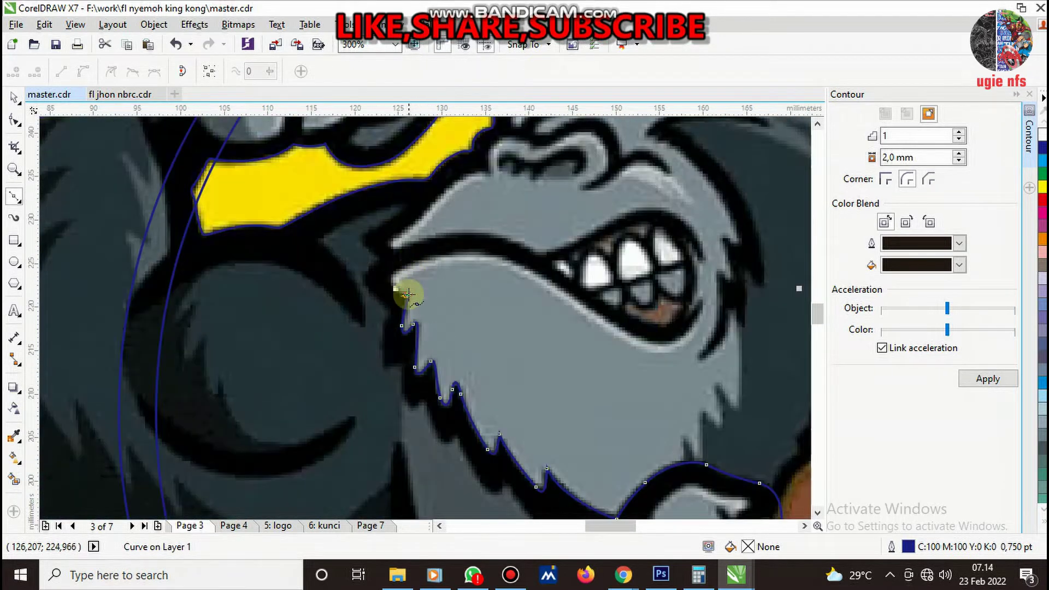
{"action": "scroll", "coordinate": [404, 289], "scroll_direction": "up", "scroll_amount": 1}
{"action": "left_click_drag", "start_coordinate": [373, 188], "coordinate": [448, 133]}
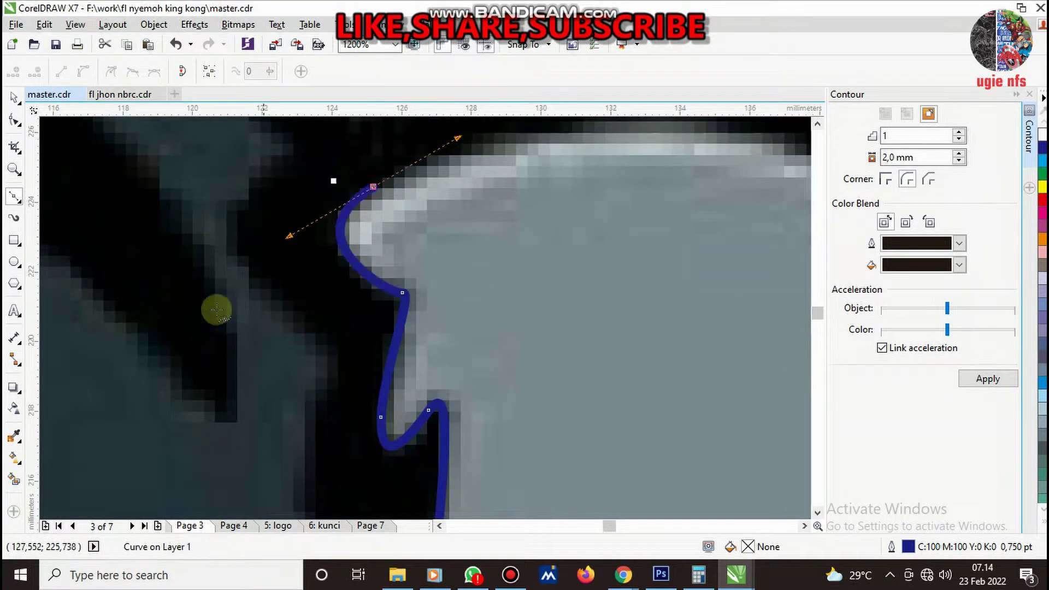
{"action": "scroll", "coordinate": [216, 304], "scroll_direction": "down", "scroll_amount": 1}
- Trace the Bezier outline along the lower lip beneath the teeth
{"action": "scroll", "coordinate": [368, 302], "scroll_direction": "up", "scroll_amount": 1}
{"action": "left_click_drag", "start_coordinate": [355, 300], "coordinate": [571, 450]}
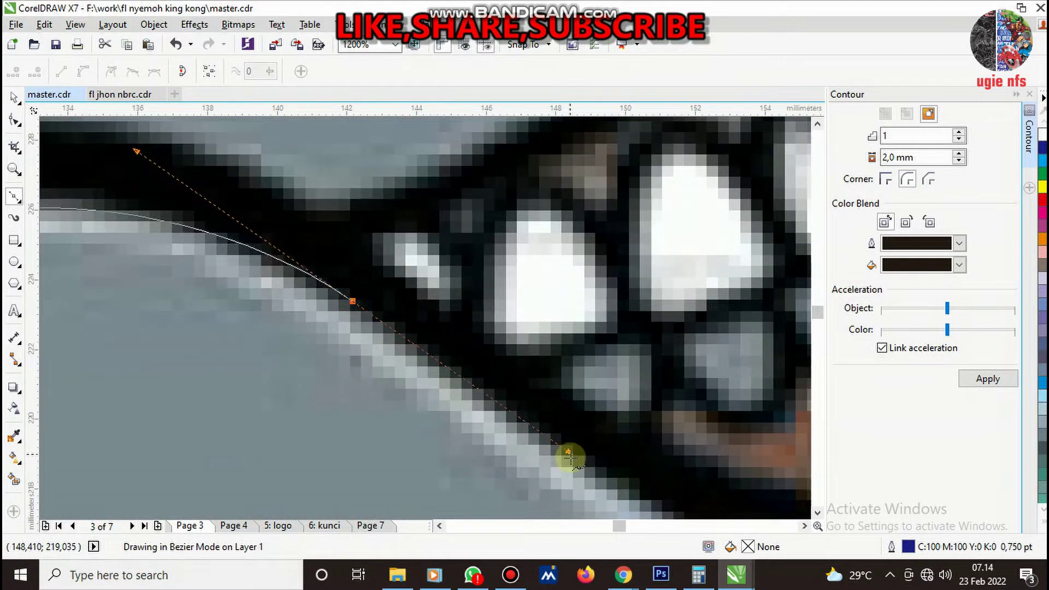
{"action": "key", "text": "space"}
{"action": "scroll", "coordinate": [290, 342], "scroll_direction": "down", "scroll_amount": 2}
{"action": "scroll", "coordinate": [420, 385], "scroll_direction": "up", "scroll_amount": 2}
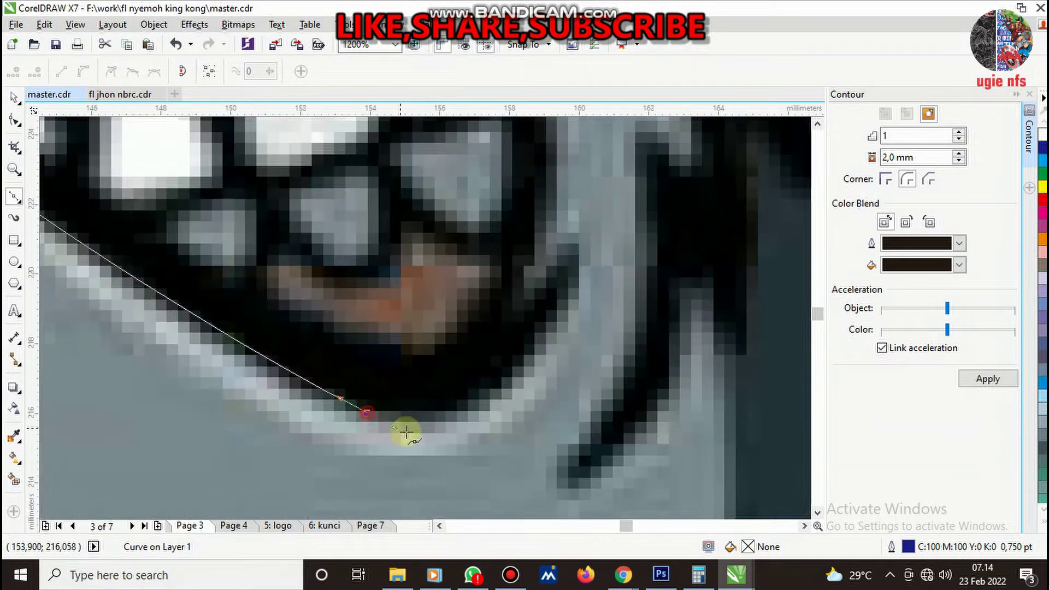
{"action": "left_click_drag", "start_coordinate": [405, 434], "coordinate": [457, 435]}
{"action": "scroll", "coordinate": [494, 392], "scroll_direction": "down", "scroll_amount": 1}
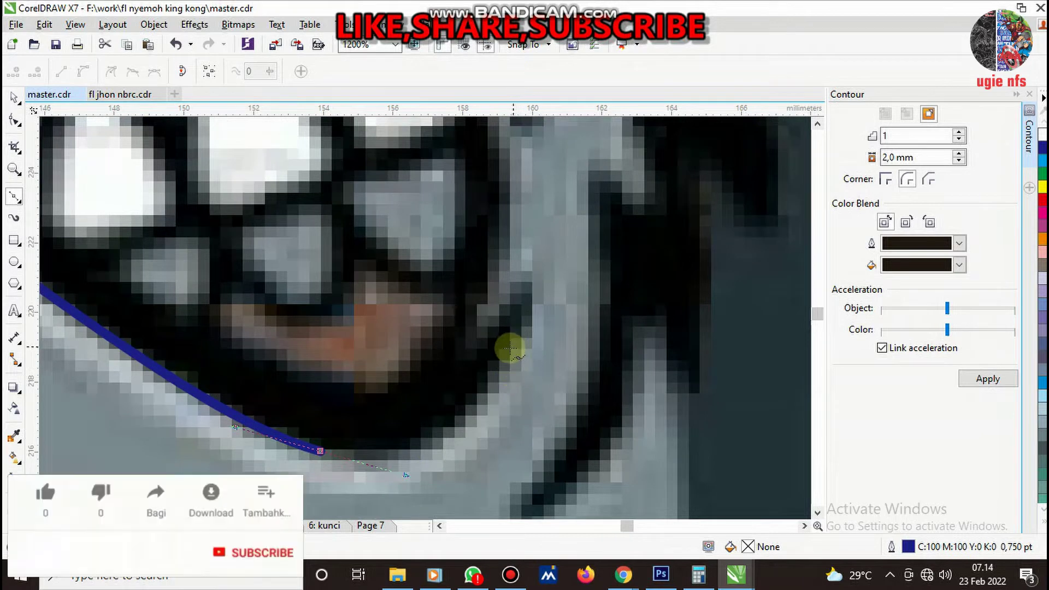
- Round the mouth's right corner and climb the outline up beside the teeth
{"action": "mouse_move", "coordinate": [486, 382]}
{"action": "left_mouse_down"}
{"action": "mouse_move", "coordinate": [520, 331]}
{"action": "mouse_move", "coordinate": [496, 266]}
{"action": "left_mouse_up"}
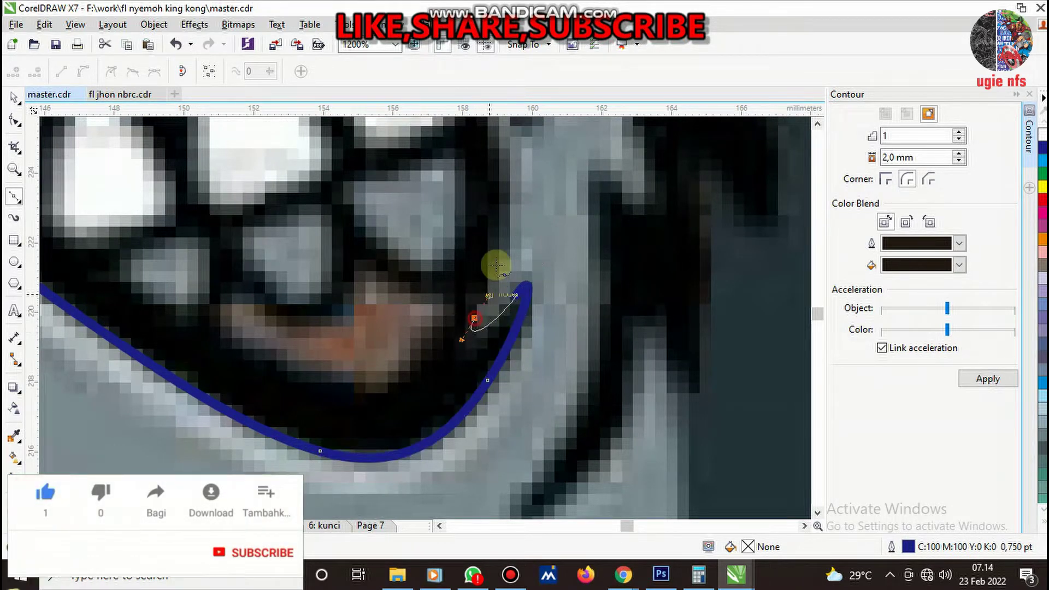
{"action": "scroll", "coordinate": [508, 323], "scroll_direction": "down", "scroll_amount": 2}
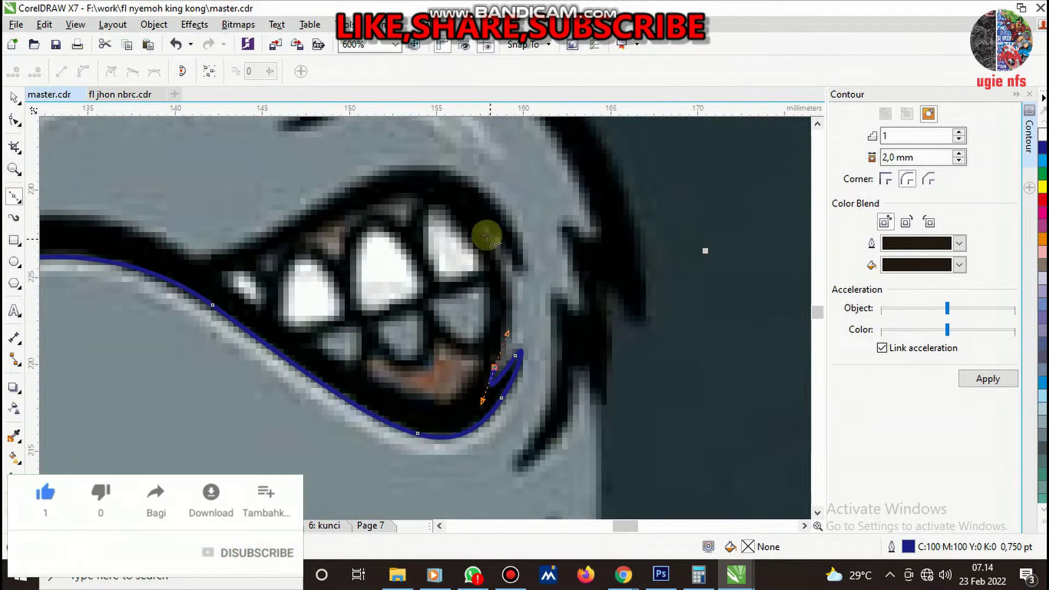
{"action": "left_click_drag", "start_coordinate": [484, 229], "coordinate": [448, 168]}
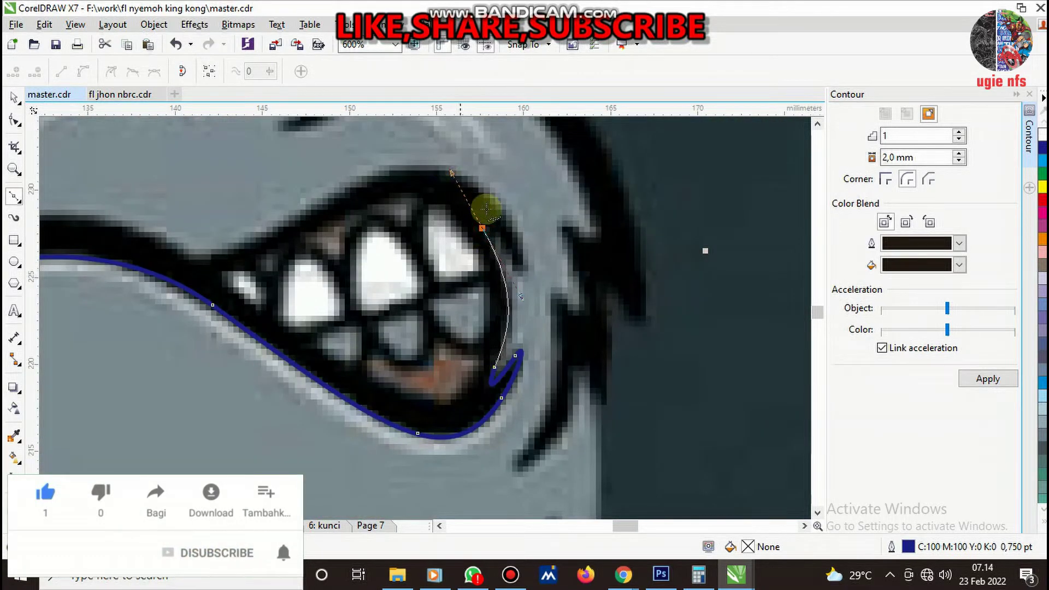
{"action": "scroll", "coordinate": [508, 251], "scroll_direction": "up", "scroll_amount": 2}
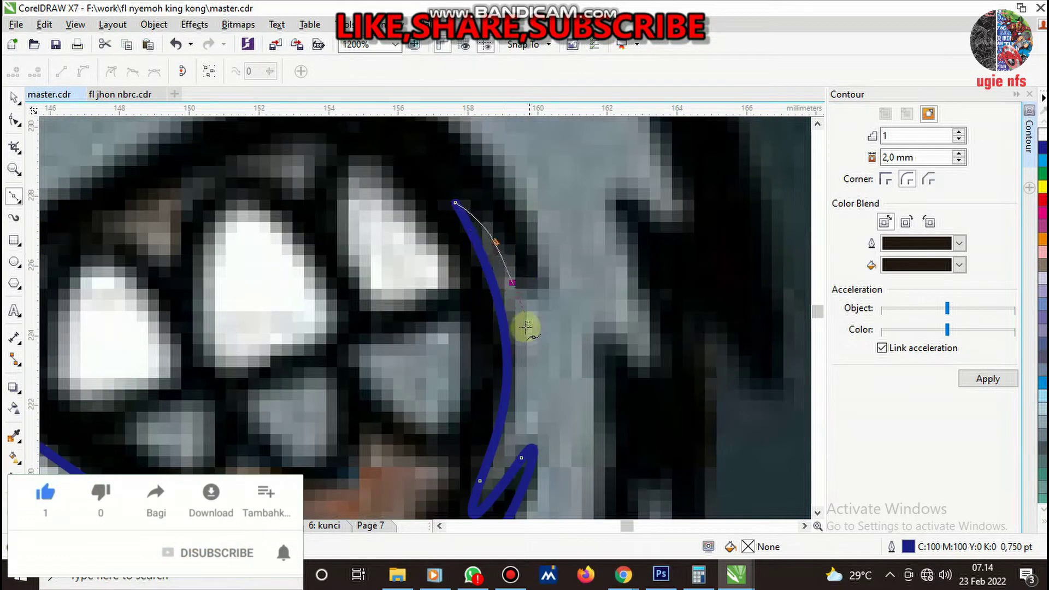
{"action": "left_click_drag", "start_coordinate": [526, 327], "coordinate": [524, 326]}
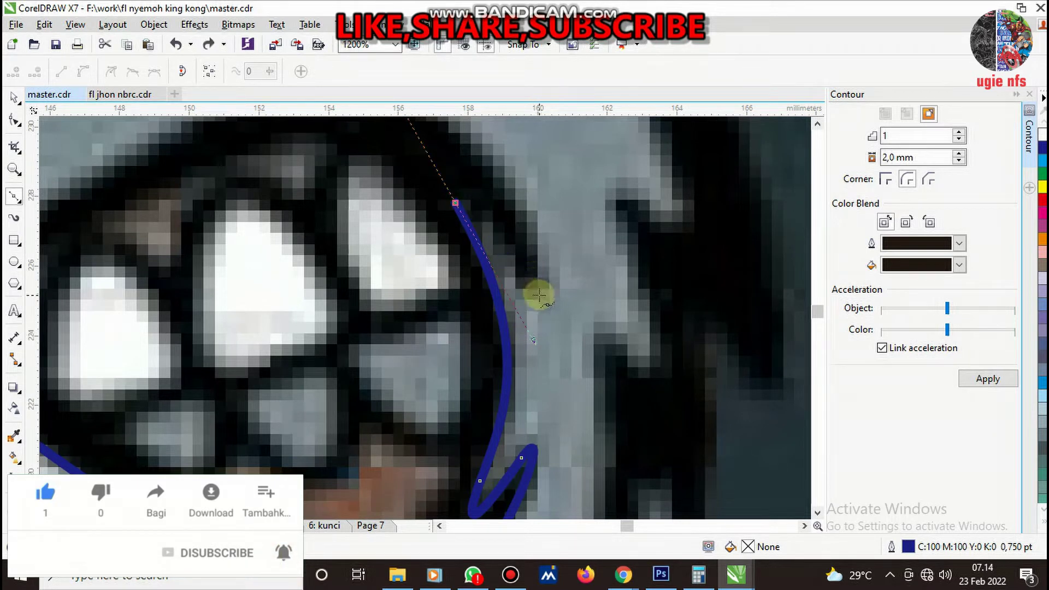
{"action": "left_click_drag", "start_coordinate": [538, 313], "coordinate": [537, 312]}
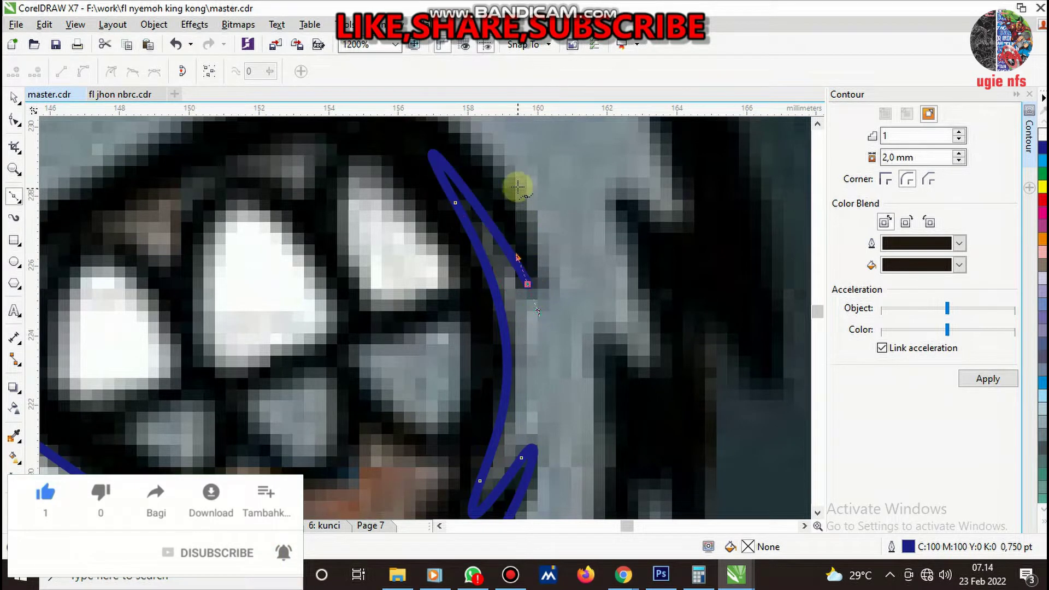
- Trace the outline along the upper lip toward its left corner
{"action": "scroll", "coordinate": [458, 130], "scroll_direction": "down", "scroll_amount": 2}
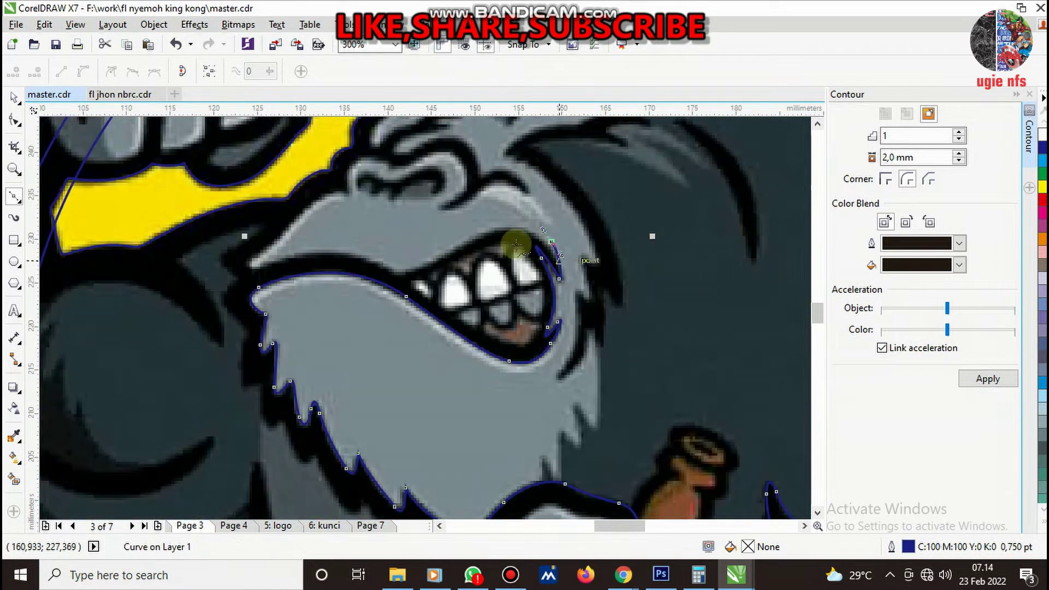
{"action": "scroll", "coordinate": [452, 253], "scroll_direction": "up", "scroll_amount": 2}
{"action": "mouse_move", "coordinate": [488, 230]}
{"action": "left_mouse_down"}
{"action": "mouse_move", "coordinate": [331, 339]}
{"action": "mouse_move", "coordinate": [211, 316]}
{"action": "left_mouse_up"}
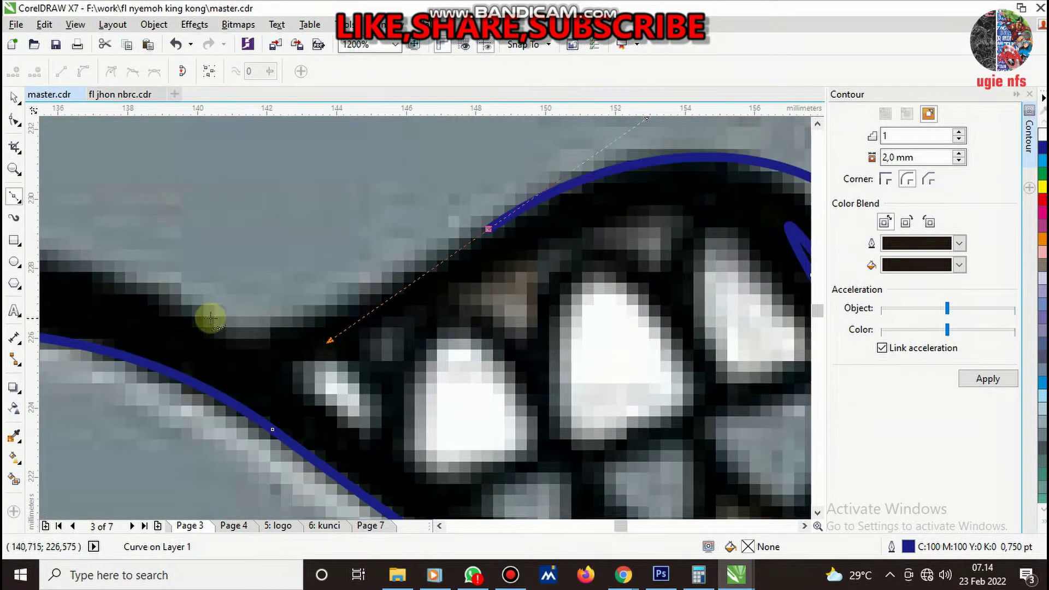
{"action": "left_click", "coordinate": [183, 320]}
{"action": "scroll", "coordinate": [371, 258], "scroll_direction": "down", "scroll_amount": 2}
{"action": "scroll", "coordinate": [371, 258], "scroll_direction": "up", "scroll_amount": 2}
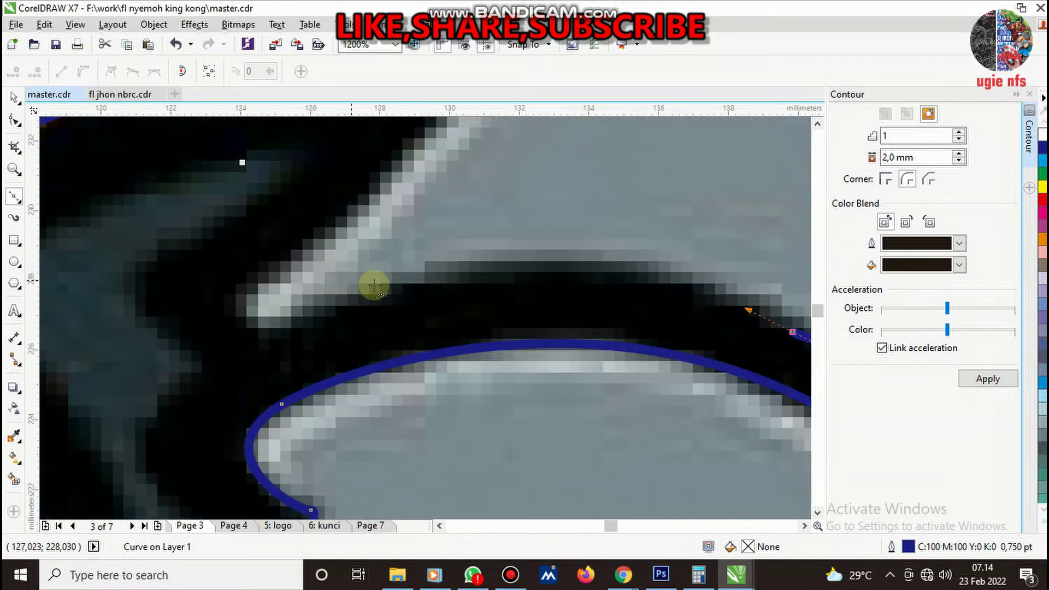
{"action": "left_click_drag", "start_coordinate": [399, 283], "coordinate": [275, 290]}
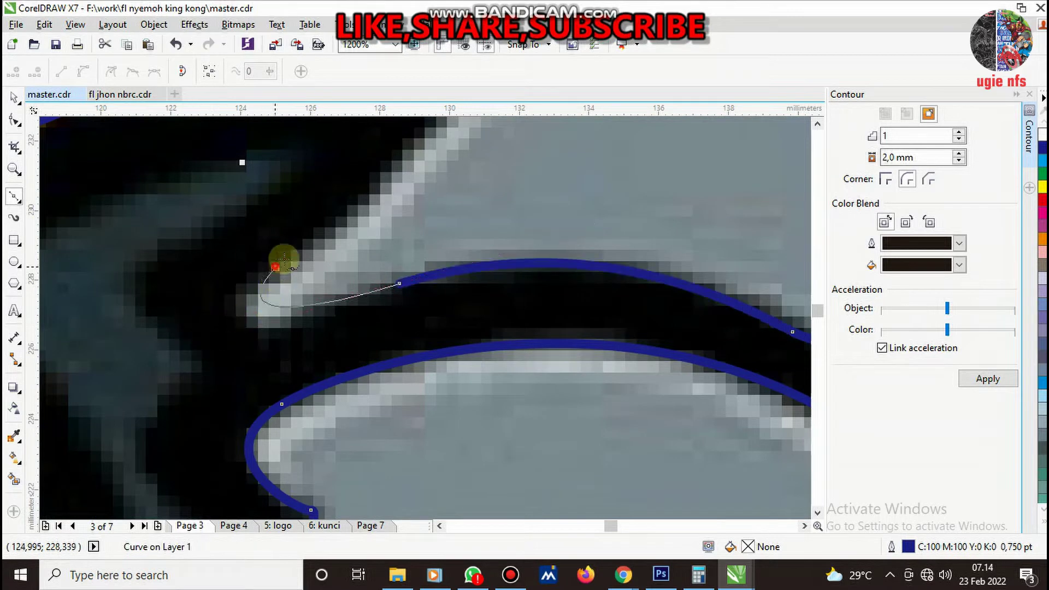
{"action": "scroll", "coordinate": [351, 269], "scroll_direction": "down", "scroll_amount": 2}
{"action": "scroll", "coordinate": [363, 296], "scroll_direction": "up", "scroll_amount": 2}
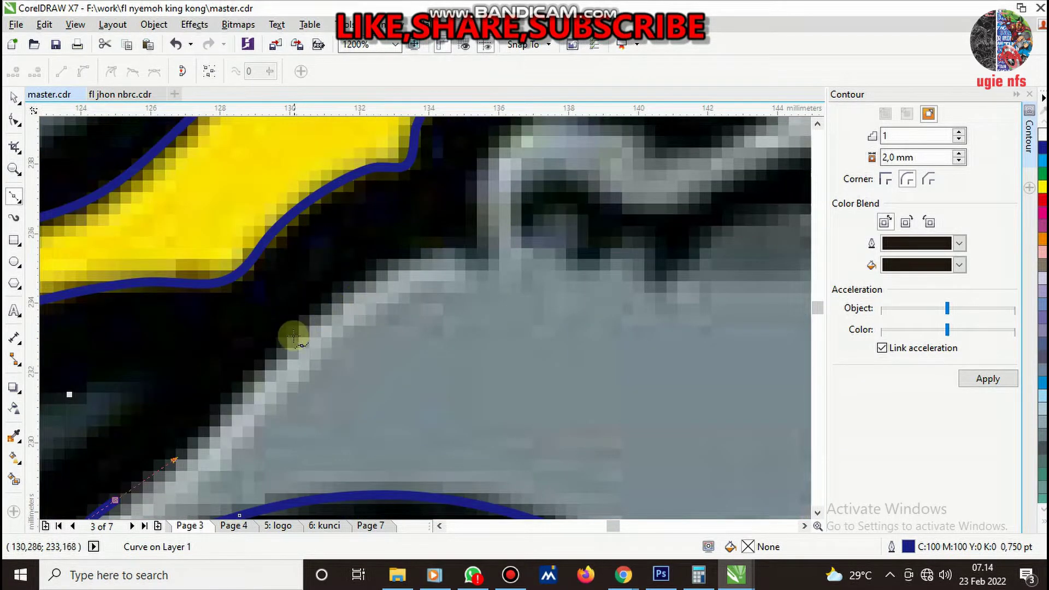
- Continue the outline up the muzzle edge and around the nose bump
{"action": "left_click_drag", "start_coordinate": [293, 336], "coordinate": [356, 266]}
{"action": "left_click_drag", "start_coordinate": [475, 240], "coordinate": [464, 214]}
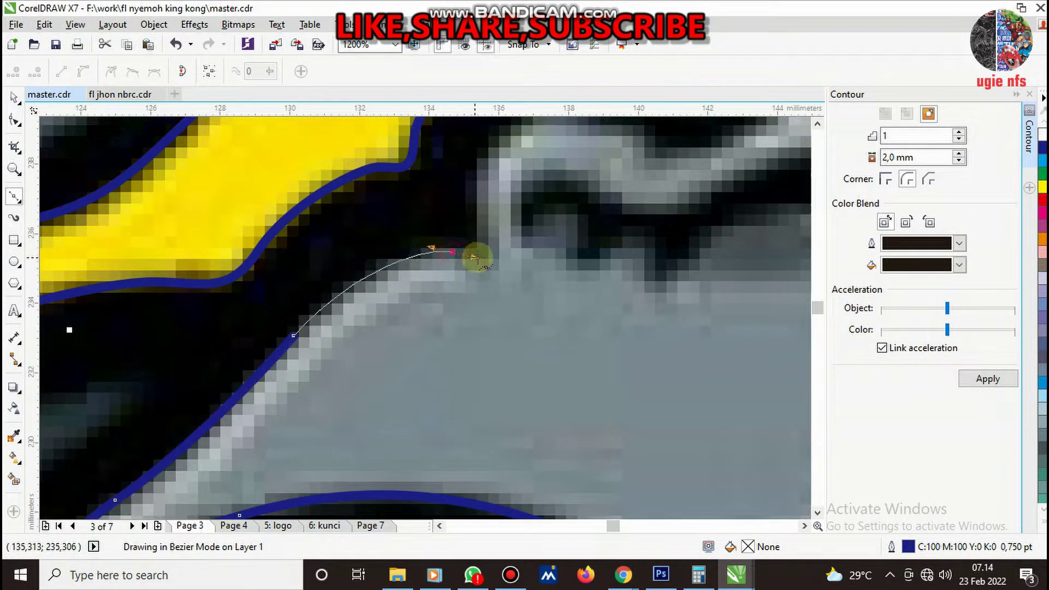
{"action": "scroll", "coordinate": [469, 232], "scroll_direction": "down", "scroll_amount": 1}
{"action": "scroll", "coordinate": [507, 172], "scroll_direction": "up", "scroll_amount": 1}
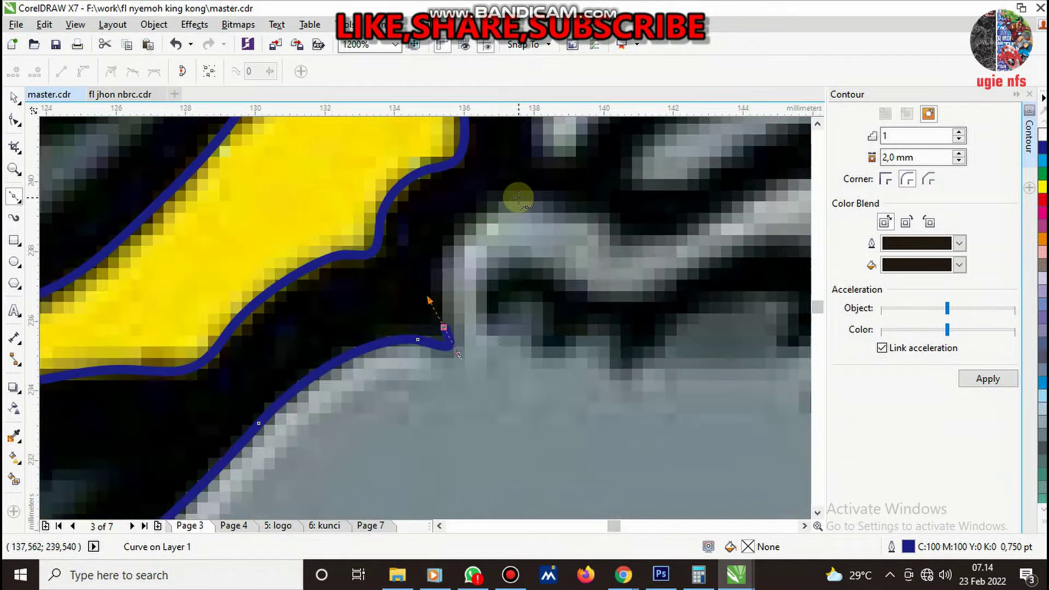
{"action": "left_click_drag", "start_coordinate": [518, 198], "coordinate": [594, 198]}
{"action": "left_click_drag", "start_coordinate": [671, 233], "coordinate": [722, 216]}
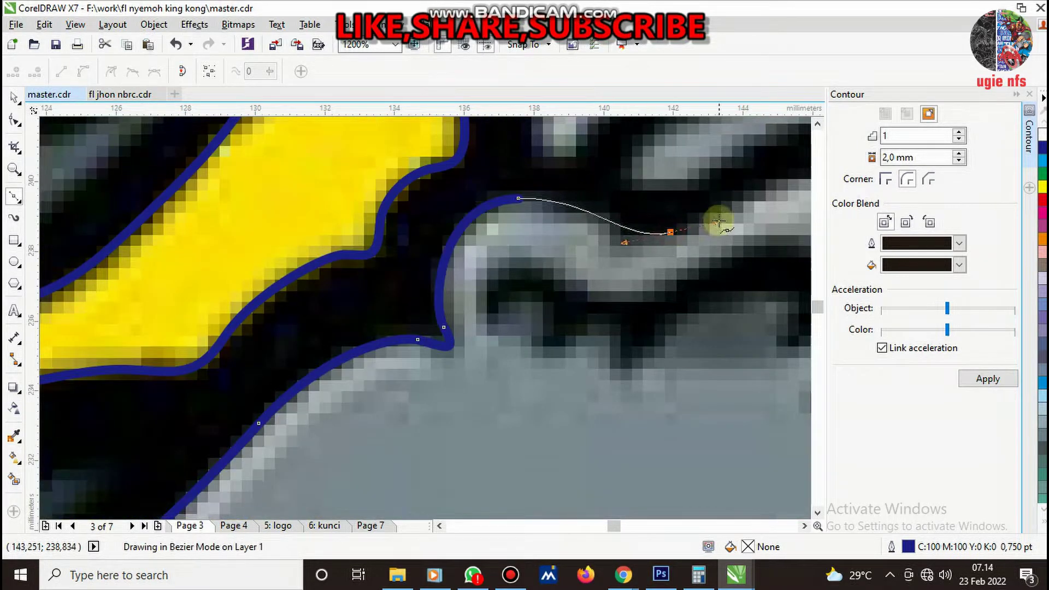
{"action": "scroll", "coordinate": [707, 216], "scroll_direction": "up", "scroll_amount": 1}
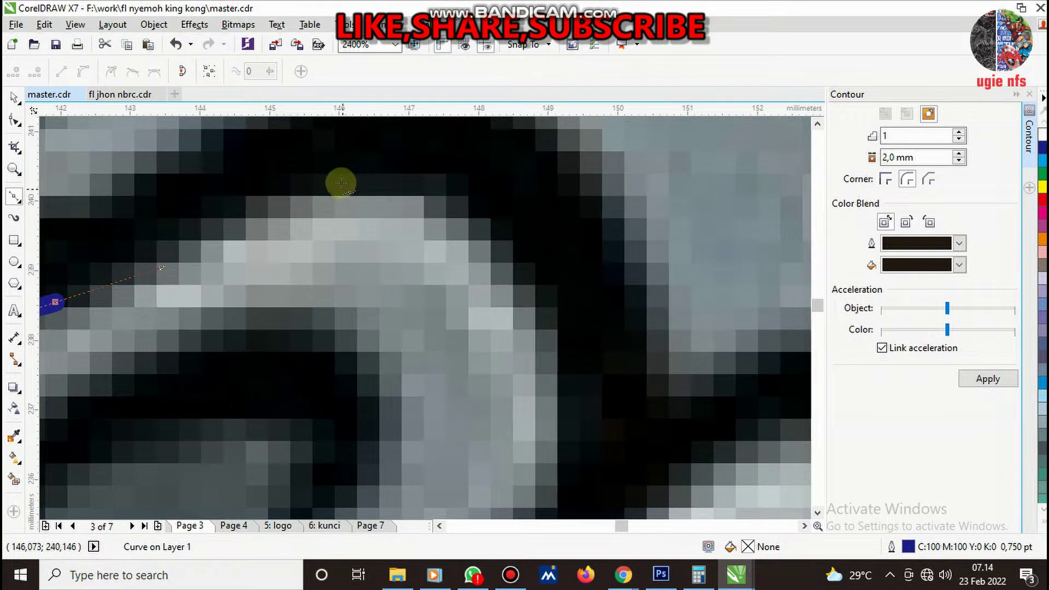
- Follow the first forehead fur strand's edge down into its curl
{"action": "left_click_drag", "start_coordinate": [360, 173], "coordinate": [466, 171]}
{"action": "left_click_drag", "start_coordinate": [562, 343], "coordinate": [582, 437]}
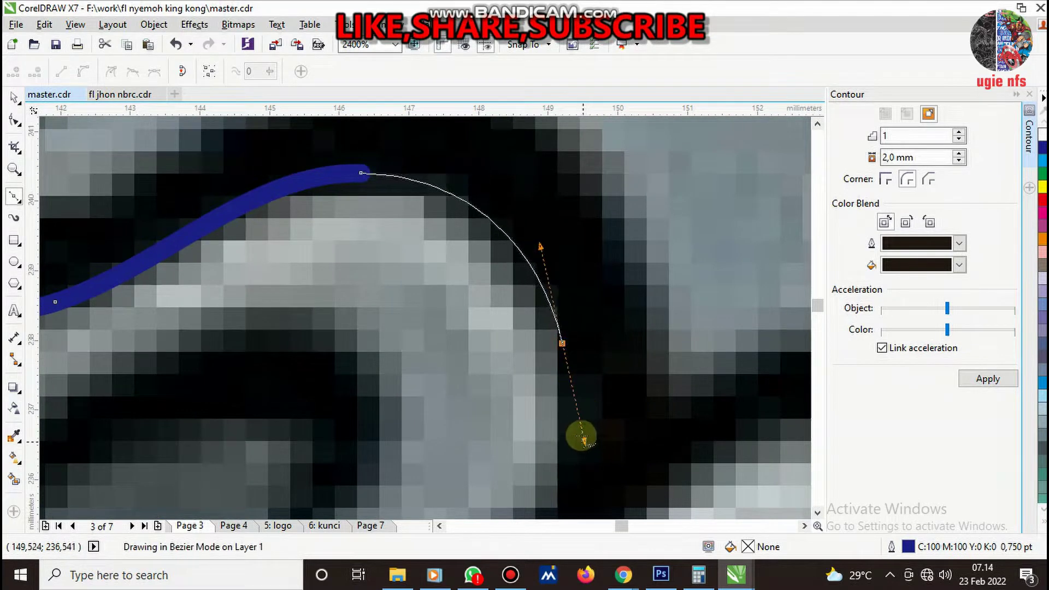
{"action": "scroll", "coordinate": [554, 379], "scroll_direction": "down", "scroll_amount": 2}
{"action": "scroll", "coordinate": [518, 378], "scroll_direction": "up", "scroll_amount": 2}
{"action": "left_click_drag", "start_coordinate": [503, 354], "coordinate": [404, 392]}
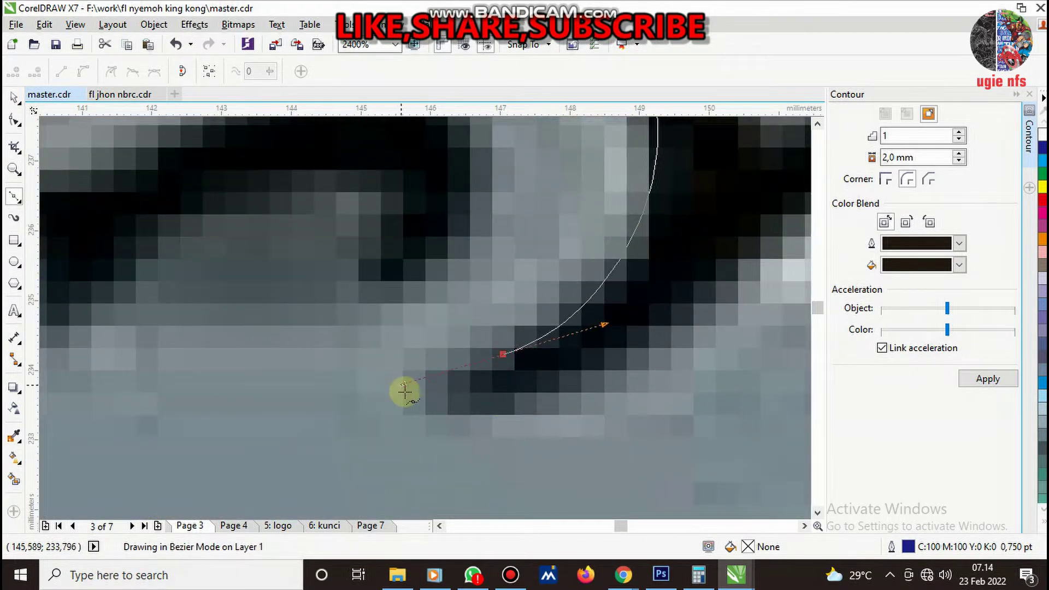
{"action": "left_click_drag", "start_coordinate": [526, 404], "coordinate": [601, 398]}
{"action": "scroll", "coordinate": [552, 358], "scroll_direction": "down", "scroll_amount": 2}
{"action": "scroll", "coordinate": [632, 328], "scroll_direction": "up", "scroll_amount": 1}
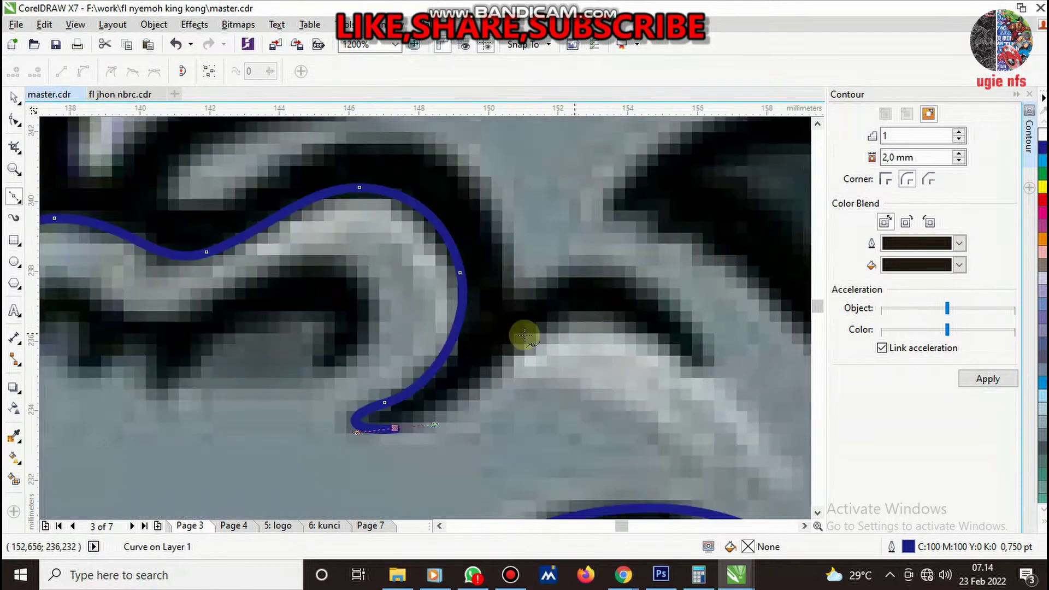
- Wrap the outline around the strand tips and back left under the upper strand
{"action": "mouse_move", "coordinate": [528, 335]}
{"action": "left_mouse_down"}
{"action": "mouse_move", "coordinate": [579, 304]}
{"action": "mouse_move", "coordinate": [581, 290]}
{"action": "left_mouse_up"}
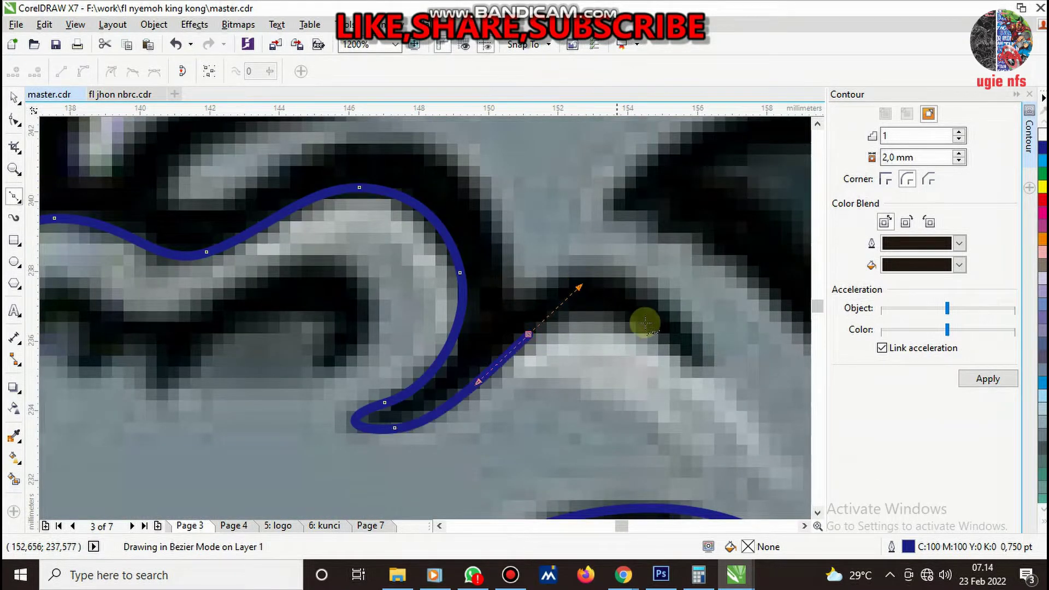
{"action": "left_click_drag", "start_coordinate": [670, 350], "coordinate": [674, 304]}
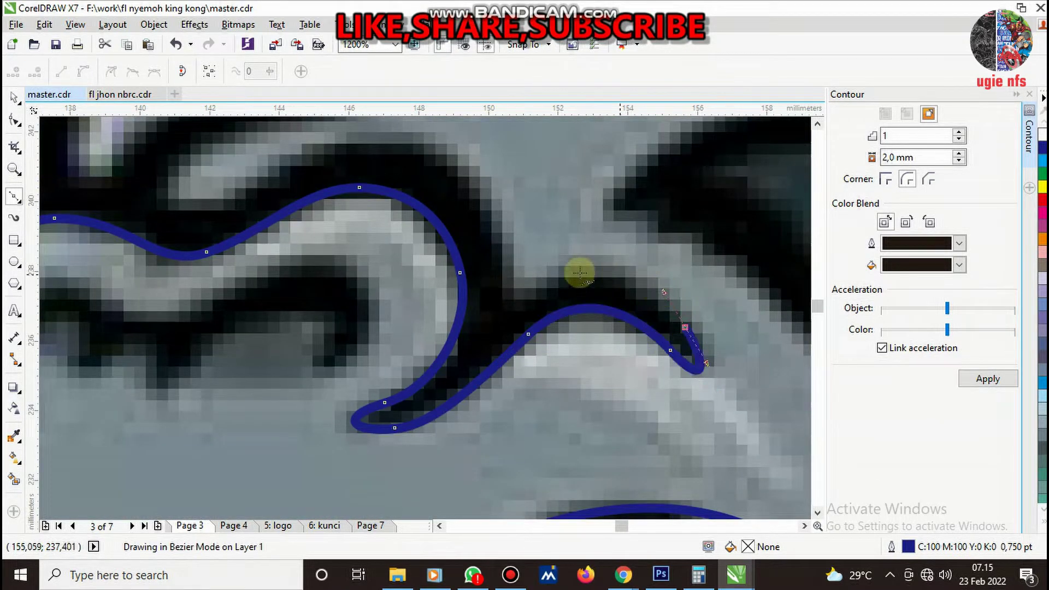
{"action": "mouse_move", "coordinate": [557, 274]}
{"action": "left_mouse_down"}
{"action": "mouse_move", "coordinate": [514, 279]}
{"action": "mouse_move", "coordinate": [505, 241]}
{"action": "mouse_move", "coordinate": [393, 221]}
{"action": "mouse_move", "coordinate": [361, 239]}
{"action": "left_mouse_up"}
{"action": "scroll", "coordinate": [557, 300], "scroll_direction": "down", "scroll_amount": 1}
{"action": "scroll", "coordinate": [473, 219], "scroll_direction": "up", "scroll_amount": 1}
{"action": "left_click_drag", "start_coordinate": [288, 297], "coordinate": [334, 209]}
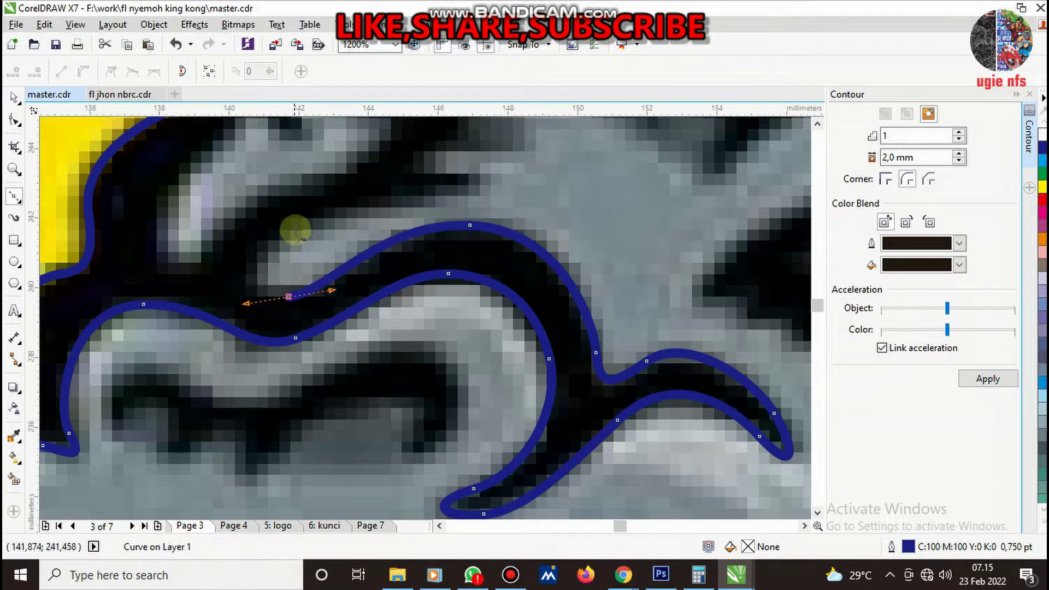
{"action": "mouse_move", "coordinate": [482, 179]}
{"action": "left_mouse_down"}
{"action": "mouse_move", "coordinate": [439, 155]}
{"action": "mouse_move", "coordinate": [503, 135]}
{"action": "left_mouse_up"}
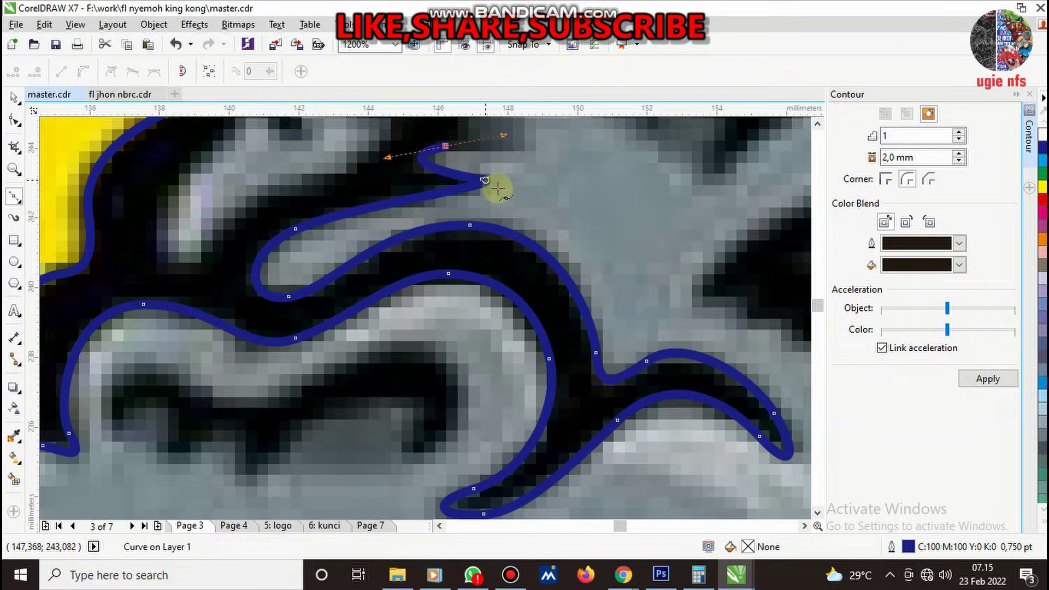
- Extend the outline upward in a wave along the dark edge between the eyes
{"action": "scroll", "coordinate": [483, 273], "scroll_direction": "down", "scroll_amount": 2}
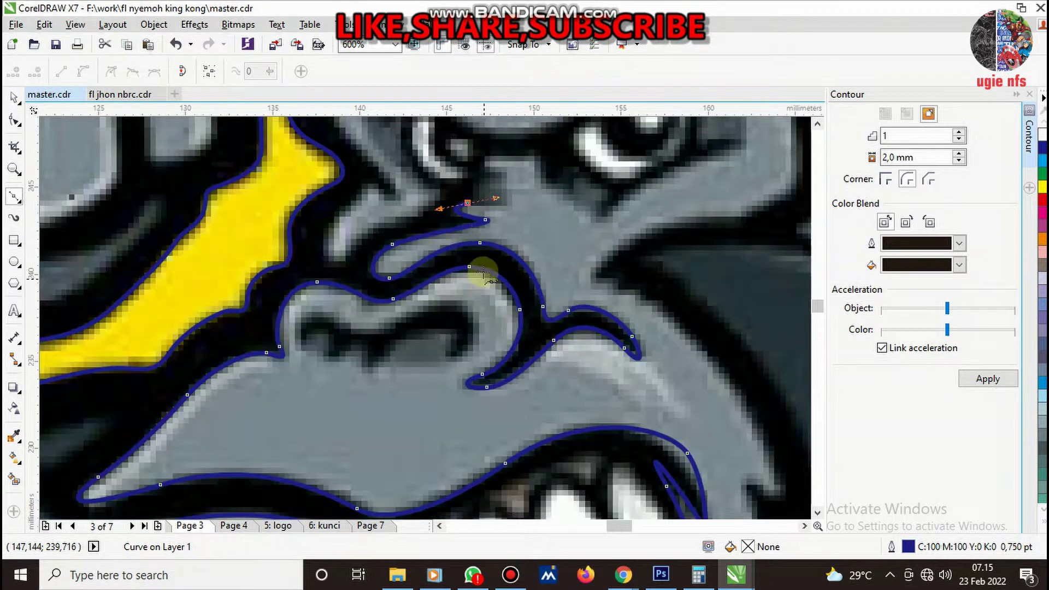
{"action": "scroll", "coordinate": [524, 180], "scroll_direction": "up", "scroll_amount": 2}
{"action": "left_click_drag", "start_coordinate": [419, 232], "coordinate": [355, 218]}
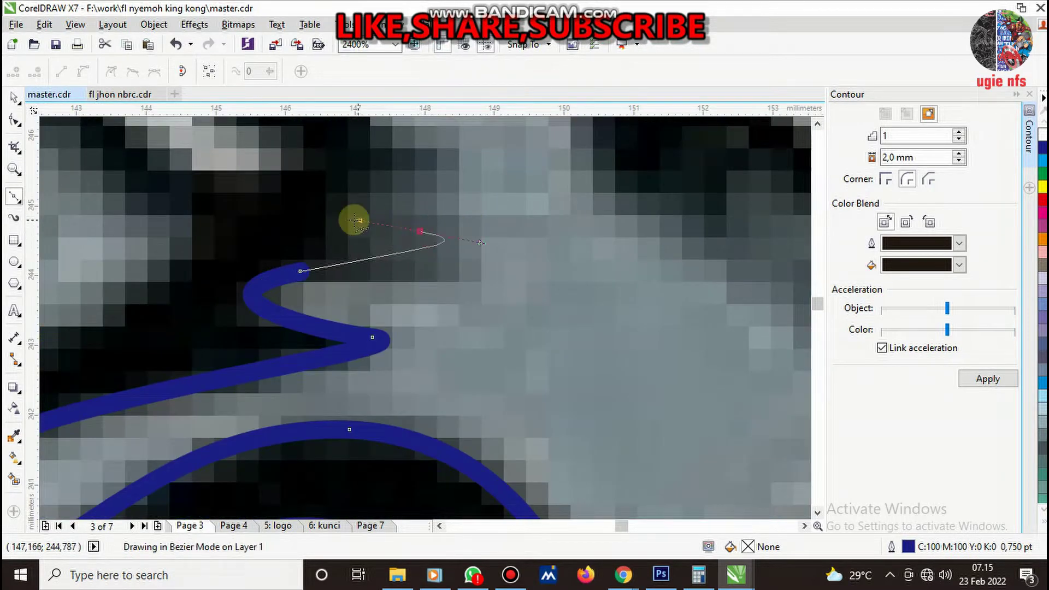
{"action": "left_click_drag", "start_coordinate": [383, 181], "coordinate": [461, 157]}
{"action": "left_click", "coordinate": [432, 146]}
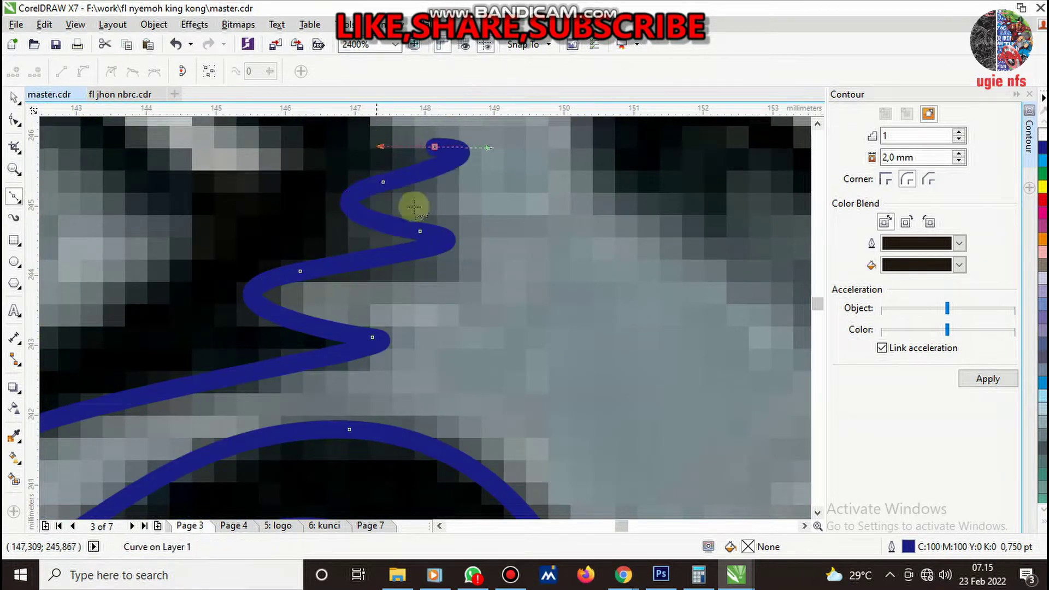
{"action": "scroll", "coordinate": [432, 164], "scroll_direction": "down", "scroll_amount": 4}
{"action": "scroll", "coordinate": [439, 229], "scroll_direction": "up", "scroll_amount": 1}
{"action": "scroll", "coordinate": [372, 296], "scroll_direction": "up", "scroll_amount": 1}
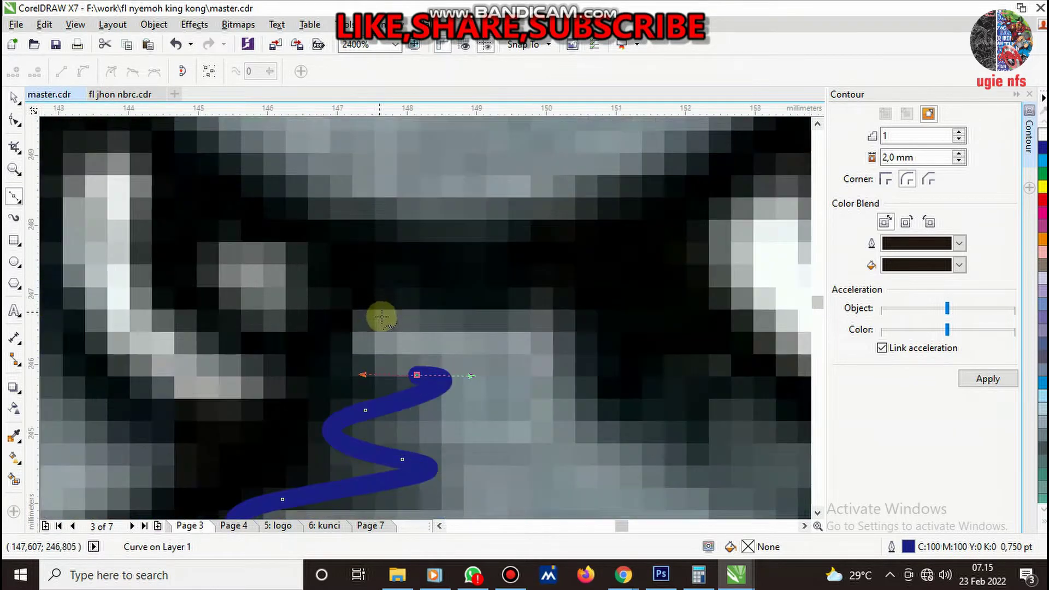
- Carry the outline right over the nose bridge and curve it down toward the eye
{"action": "mouse_move", "coordinate": [389, 305]}
{"action": "left_mouse_down"}
{"action": "mouse_move", "coordinate": [487, 305]}
{"action": "mouse_move", "coordinate": [545, 286]}
{"action": "left_mouse_up"}
{"action": "left_click_drag", "start_coordinate": [571, 333], "coordinate": [571, 365]}
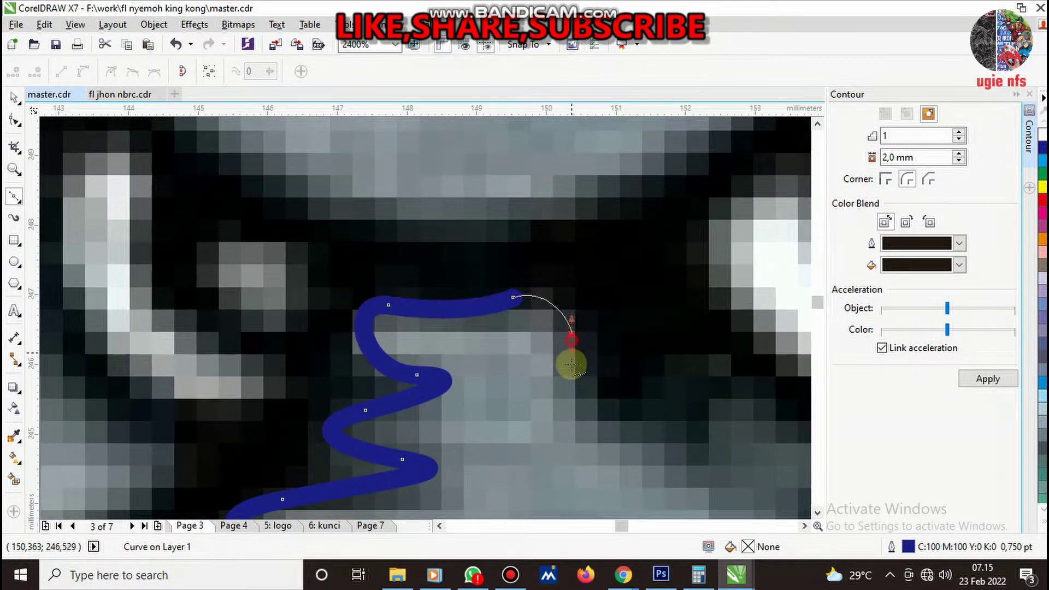
{"action": "scroll", "coordinate": [557, 368], "scroll_direction": "down", "scroll_amount": 2}
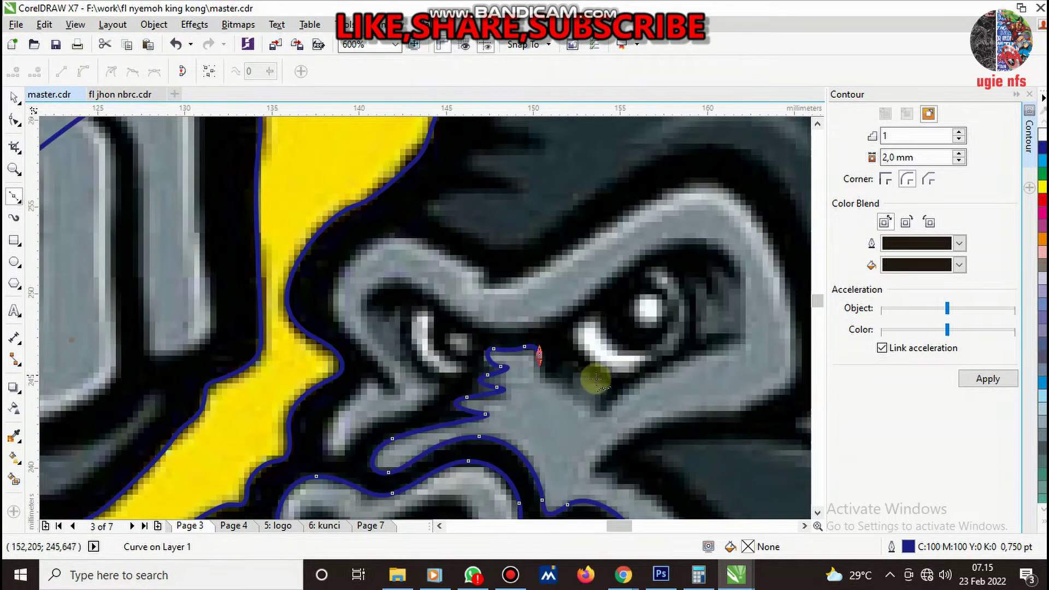
{"action": "scroll", "coordinate": [567, 377], "scroll_direction": "up", "scroll_amount": 1}
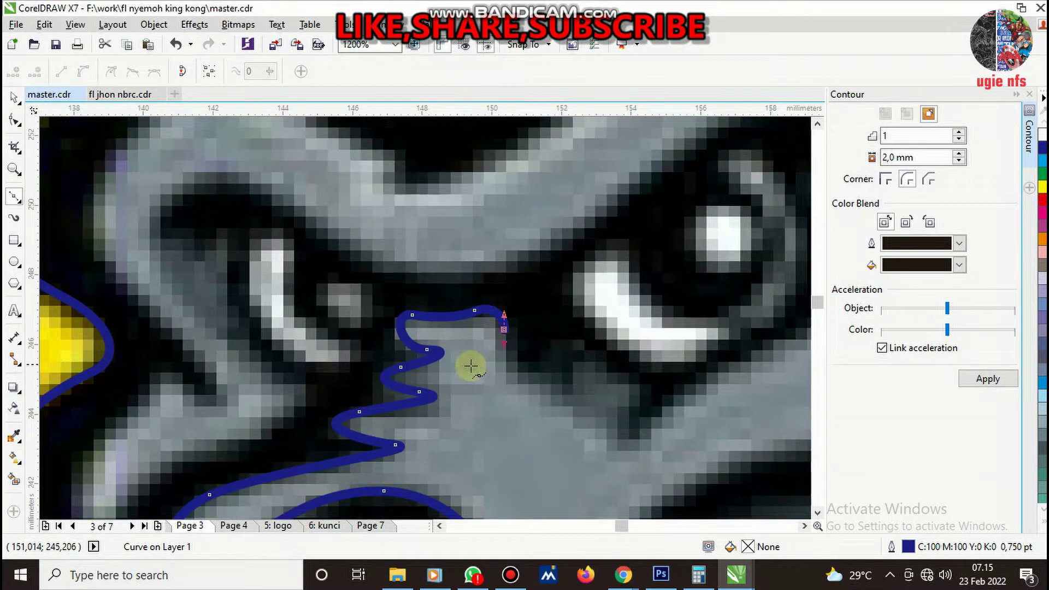
{"action": "scroll", "coordinate": [492, 371], "scroll_direction": "down", "scroll_amount": 1}
{"action": "scroll", "coordinate": [511, 375], "scroll_direction": "up", "scroll_amount": 1}
{"action": "scroll", "coordinate": [511, 375], "scroll_direction": "up", "scroll_amount": 1}
- Sweep the outline along the dark edge under the right eye toward its outer corner
{"action": "left_click", "coordinate": [468, 359]}
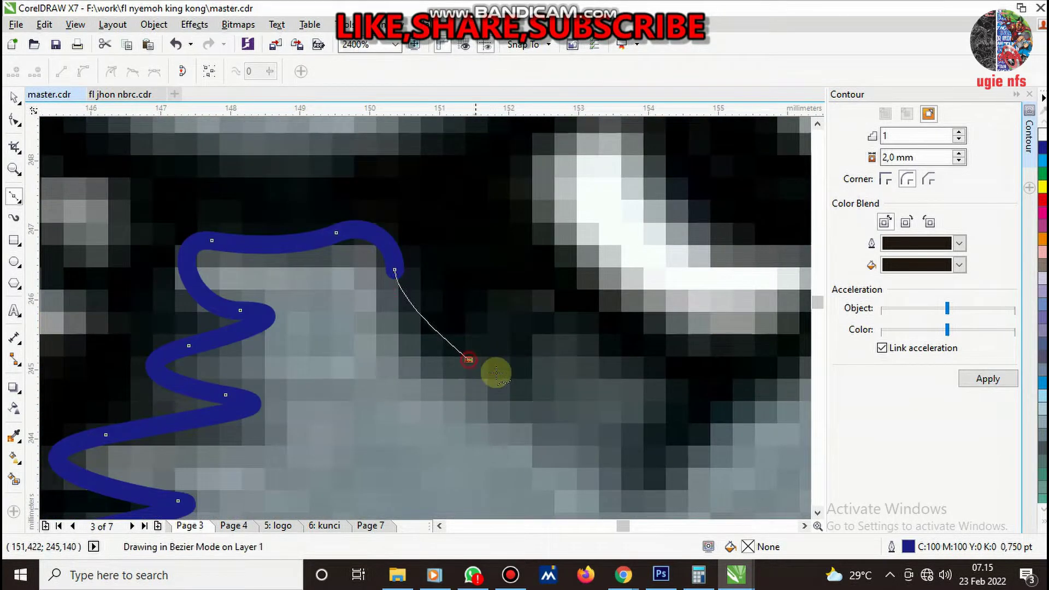
{"action": "left_click_drag", "start_coordinate": [506, 360], "coordinate": [506, 361]}
{"action": "left_click_drag", "start_coordinate": [554, 304], "coordinate": [623, 342]}
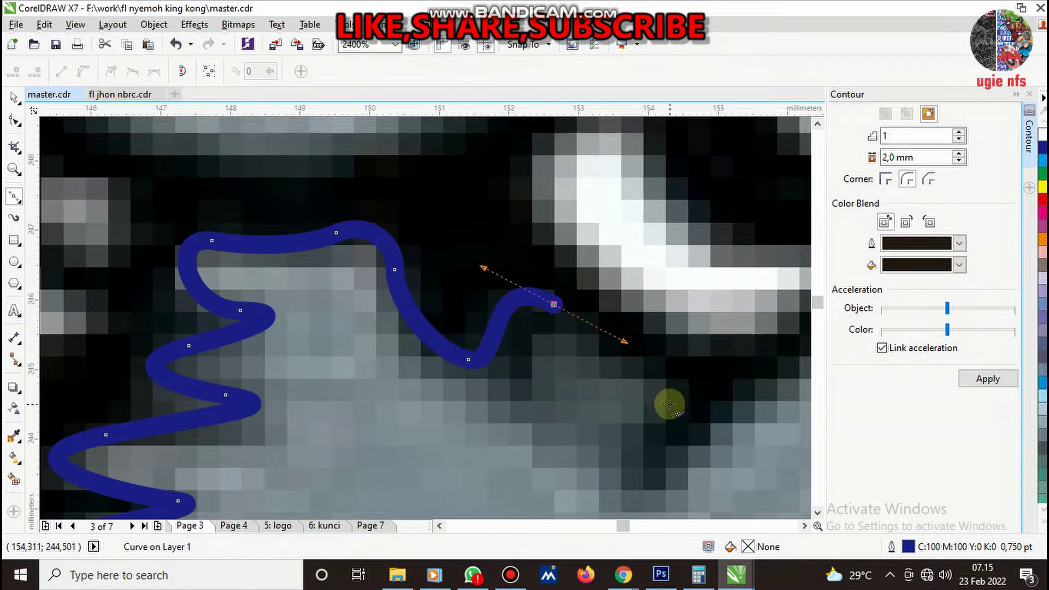
{"action": "left_click_drag", "start_coordinate": [671, 404], "coordinate": [655, 437]}
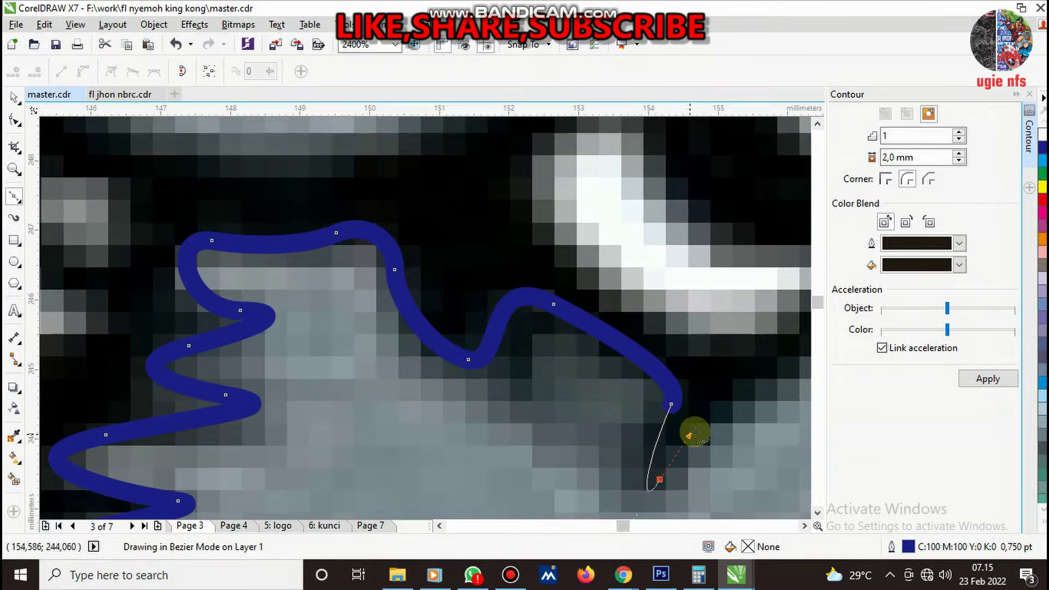
{"action": "scroll", "coordinate": [411, 386], "scroll_direction": "down", "scroll_amount": 1}
{"action": "scroll", "coordinate": [637, 351], "scroll_direction": "down", "scroll_amount": 1}
{"action": "scroll", "coordinate": [593, 359], "scroll_direction": "up", "scroll_amount": 1}
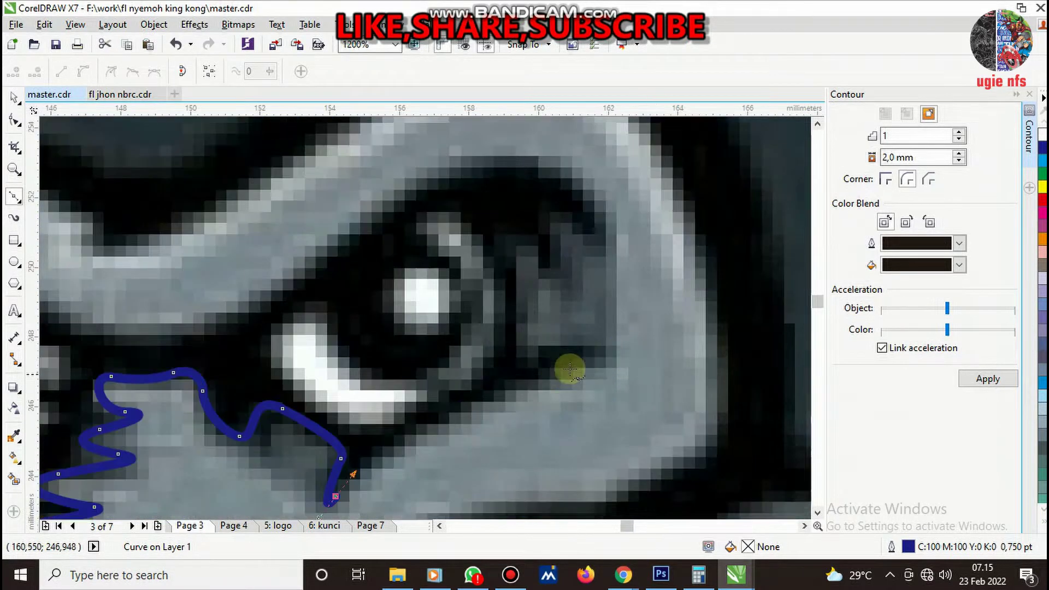
{"action": "left_click_drag", "start_coordinate": [608, 356], "coordinate": [710, 328]}
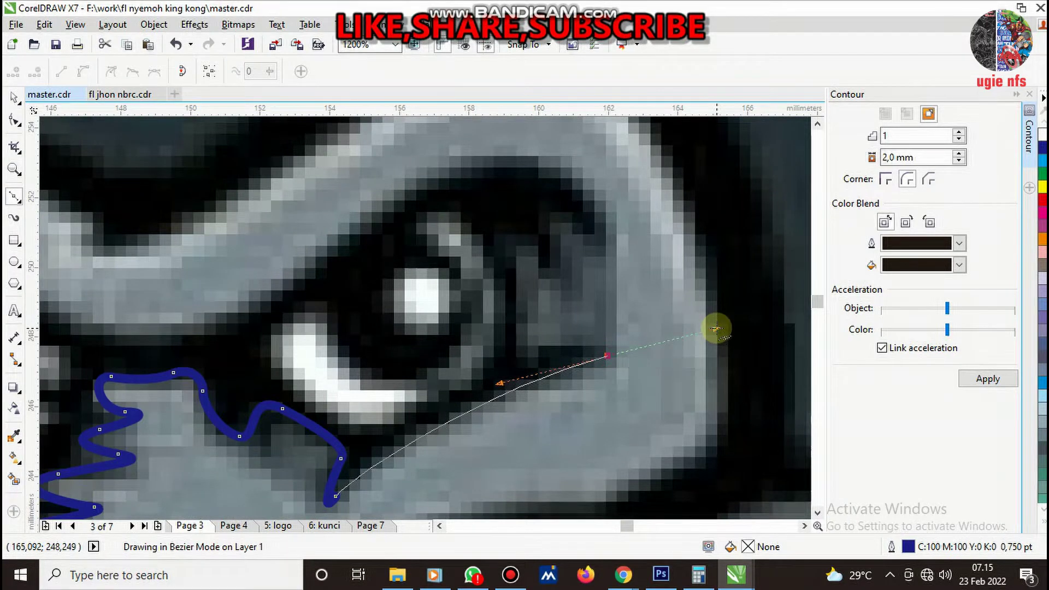
{"action": "mouse_move", "coordinate": [614, 337]}
{"action": "left_mouse_down"}
{"action": "mouse_move", "coordinate": [553, 342]}
{"action": "mouse_move", "coordinate": [483, 389]}
{"action": "left_mouse_up"}
{"action": "scroll", "coordinate": [516, 353], "scroll_direction": "up", "scroll_amount": 1}
- Trace spiky fur points up the right eye's outer corner
{"action": "scroll", "coordinate": [579, 364], "scroll_direction": "up", "scroll_amount": 1}
{"action": "scroll", "coordinate": [483, 389], "scroll_direction": "down", "scroll_amount": 1}
{"action": "scroll", "coordinate": [508, 362], "scroll_direction": "down", "scroll_amount": 1}
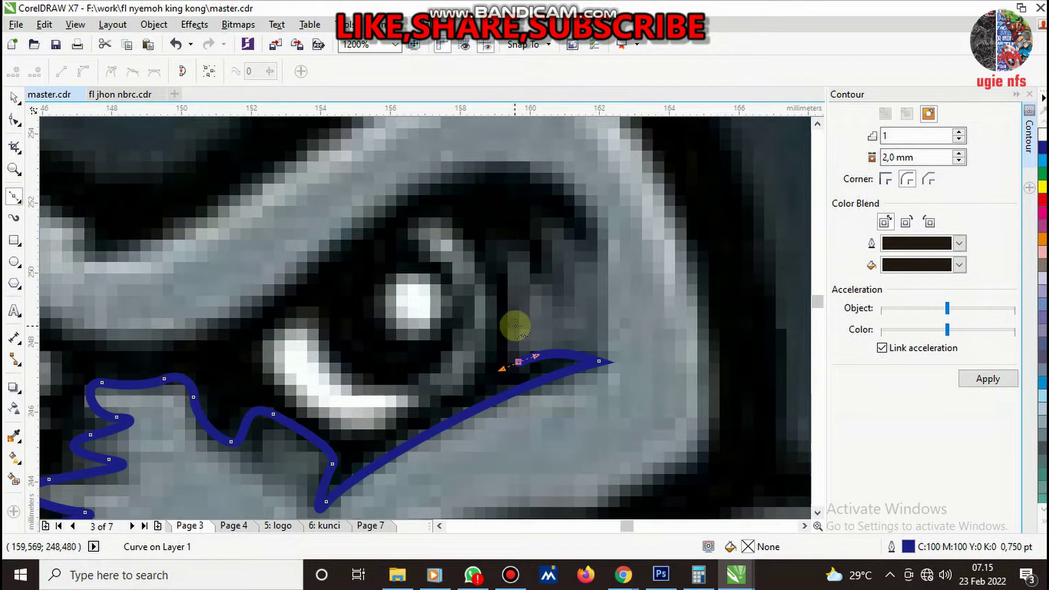
{"action": "left_click_drag", "start_coordinate": [513, 318], "coordinate": [514, 304]}
{"action": "left_click_drag", "start_coordinate": [481, 232], "coordinate": [466, 220]}
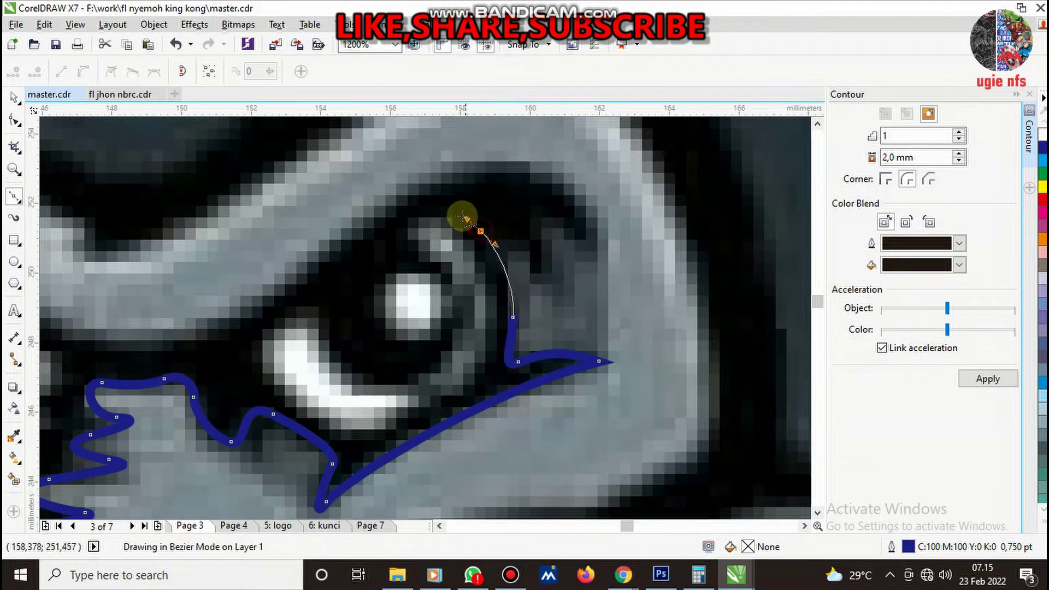
{"action": "left_click_drag", "start_coordinate": [548, 283], "coordinate": [558, 311]}
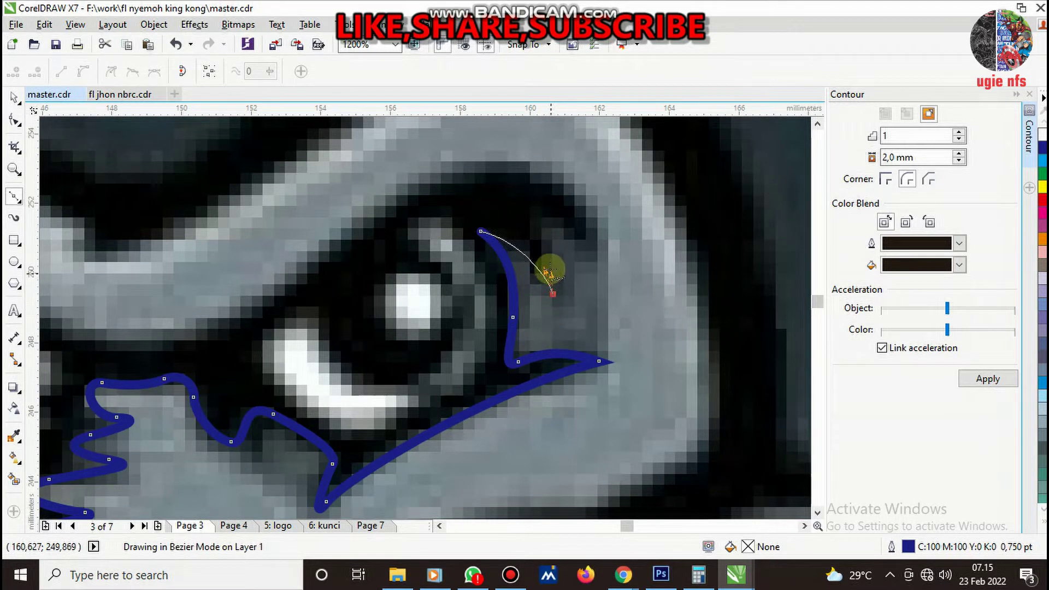
{"action": "left_click_drag", "start_coordinate": [549, 271], "coordinate": [515, 194]}
{"action": "key", "text": "space"}
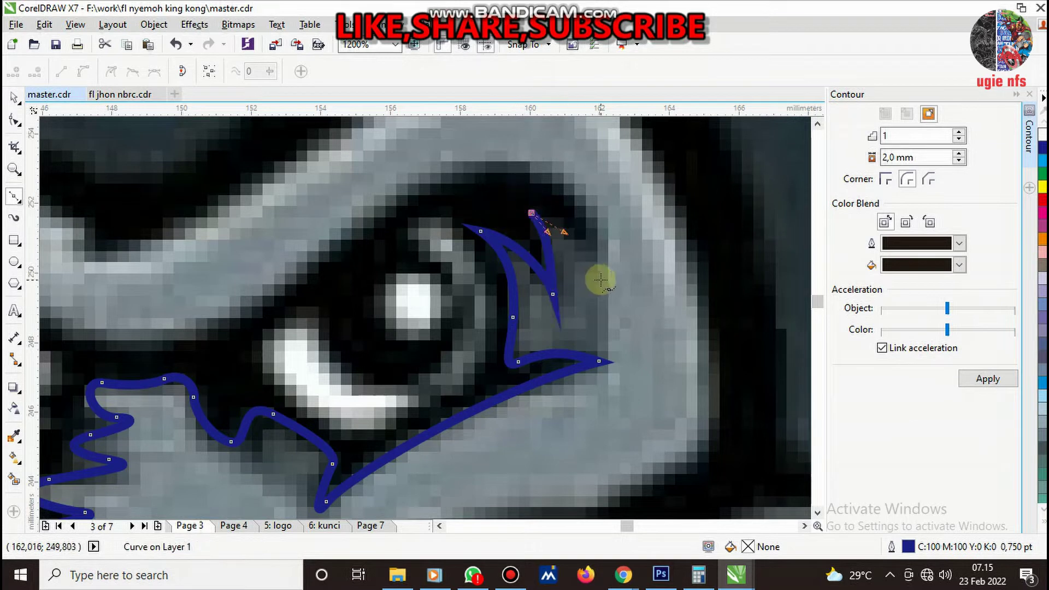
- Run the outline left along the brow across the eye toward the left eye
{"action": "left_click_drag", "start_coordinate": [445, 174], "coordinate": [352, 229]}
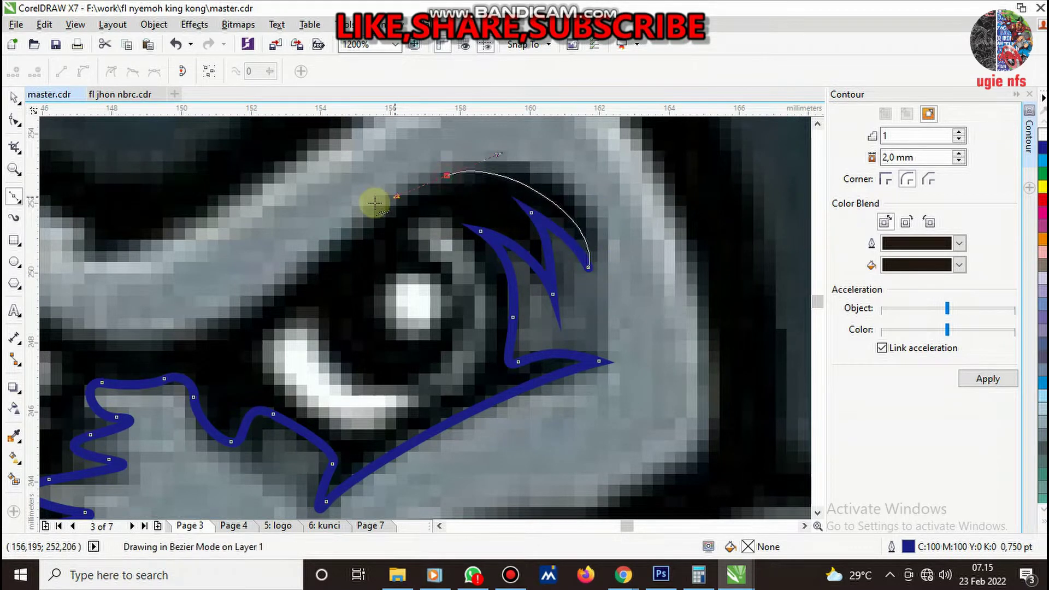
{"action": "key", "text": "F3"}
{"action": "scroll", "coordinate": [331, 278], "scroll_direction": "up", "scroll_amount": 1}
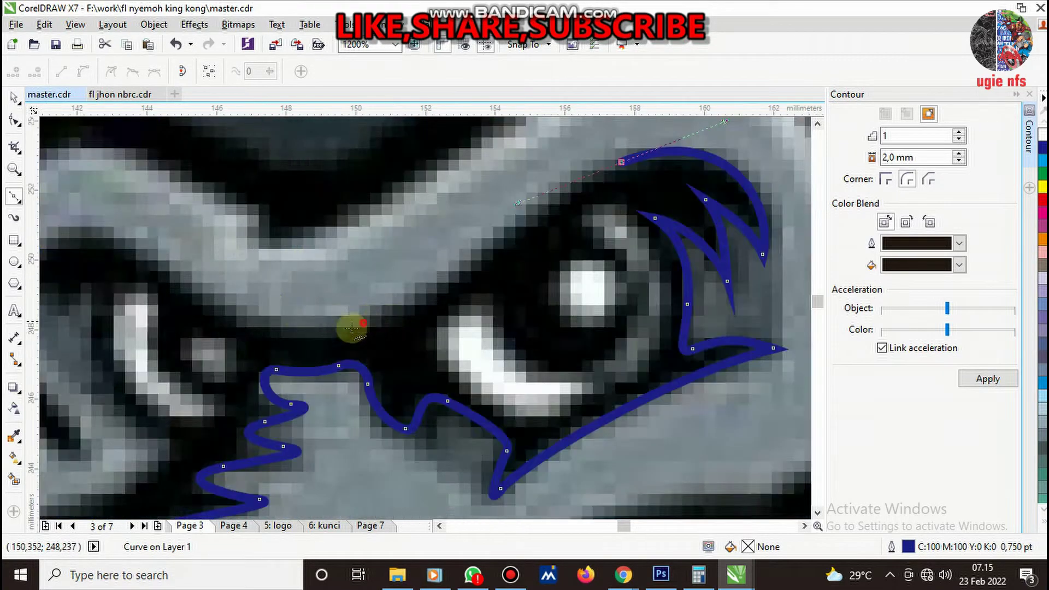
{"action": "left_click_drag", "start_coordinate": [364, 324], "coordinate": [279, 346]}
{"action": "left_click_drag", "start_coordinate": [131, 250], "coordinate": [70, 205]}
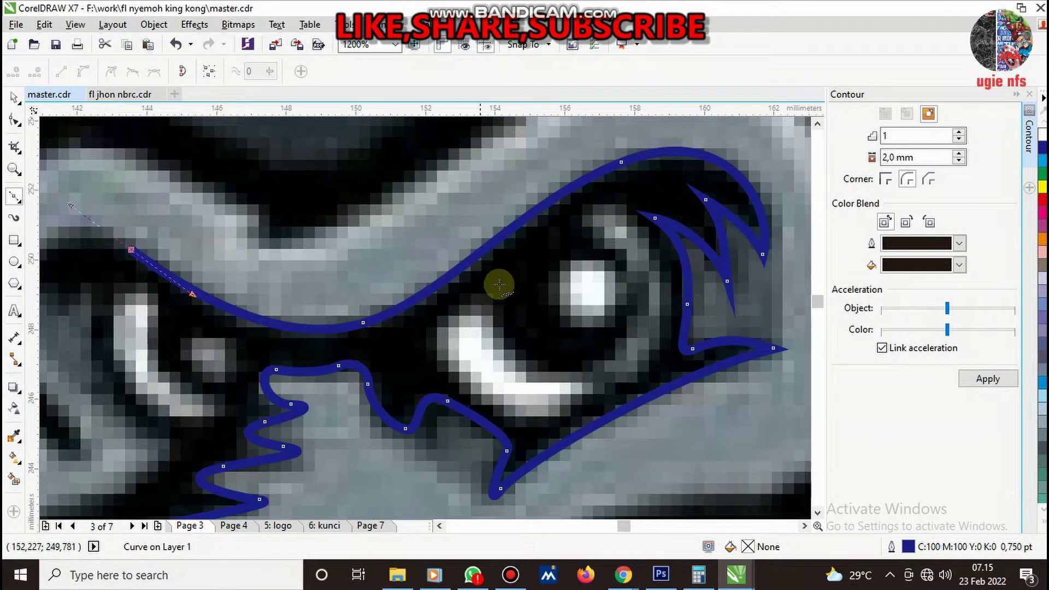
{"action": "key", "text": "F3"}
{"action": "scroll", "coordinate": [455, 279], "scroll_direction": "up", "scroll_amount": 1}
- Arc the outline around the left eye's outer fur spikes and down its edge
{"action": "left_click_drag", "start_coordinate": [468, 258], "coordinate": [468, 298]}
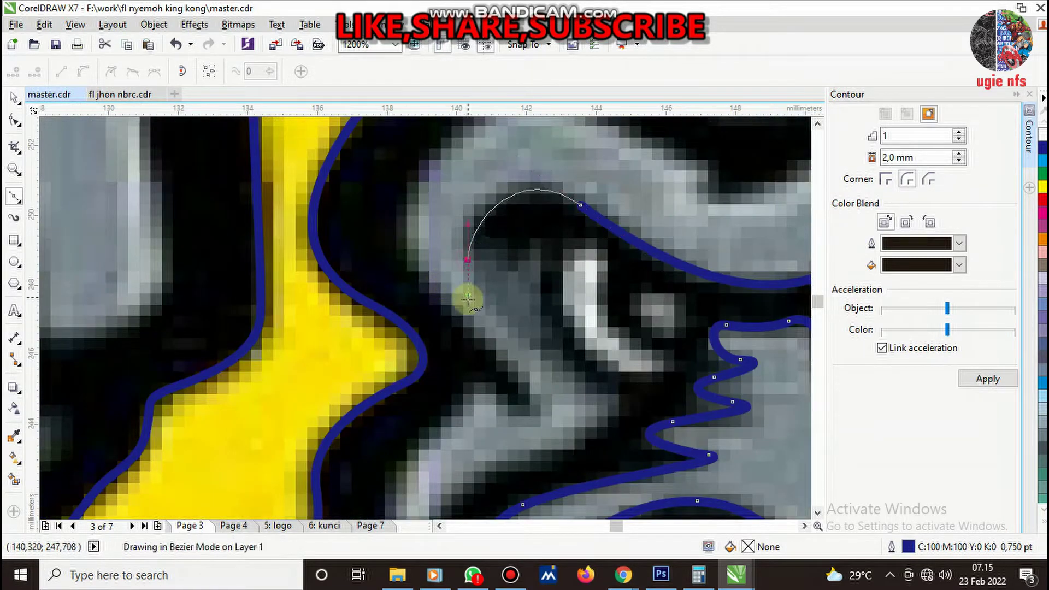
{"action": "left_click_drag", "start_coordinate": [488, 243], "coordinate": [530, 280]}
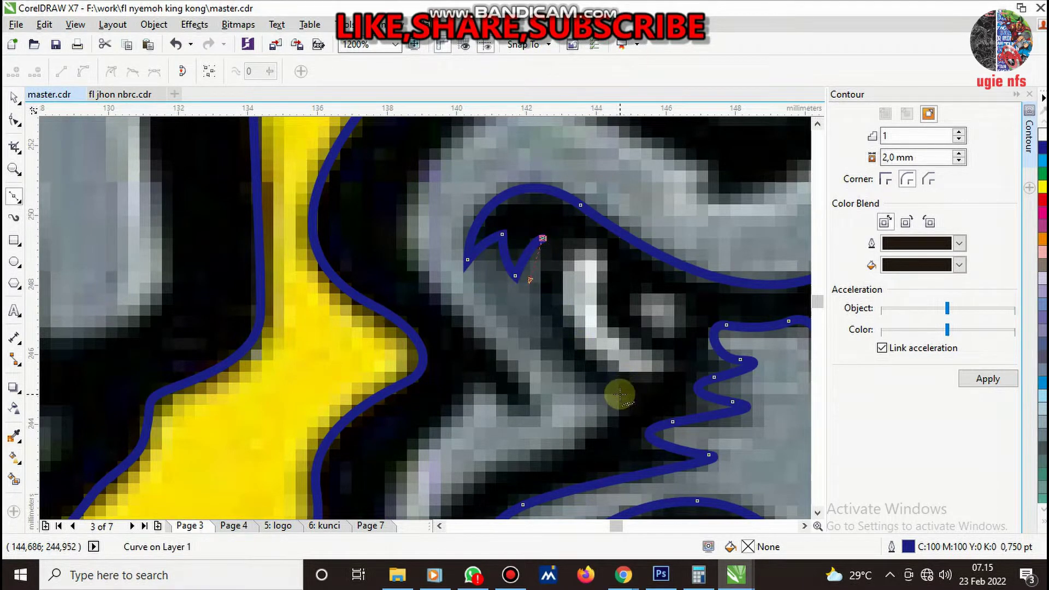
{"action": "mouse_move", "coordinate": [619, 395]}
{"action": "left_mouse_down"}
{"action": "mouse_move", "coordinate": [672, 418]}
{"action": "mouse_move", "coordinate": [626, 416]}
{"action": "left_mouse_up"}
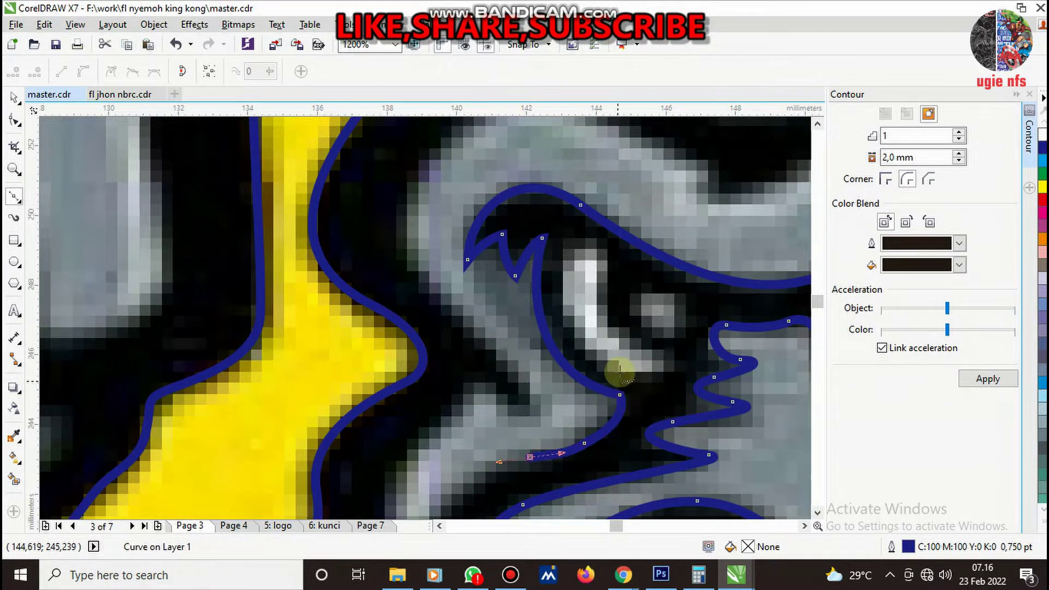
{"action": "scroll", "coordinate": [576, 429], "scroll_direction": "down", "scroll_amount": 2}
{"action": "scroll", "coordinate": [576, 429], "scroll_direction": "up", "scroll_amount": 2}
- Start a new Bezier curve along the grey brow's edge with smooth nodes
{"action": "left_click", "coordinate": [582, 347]}
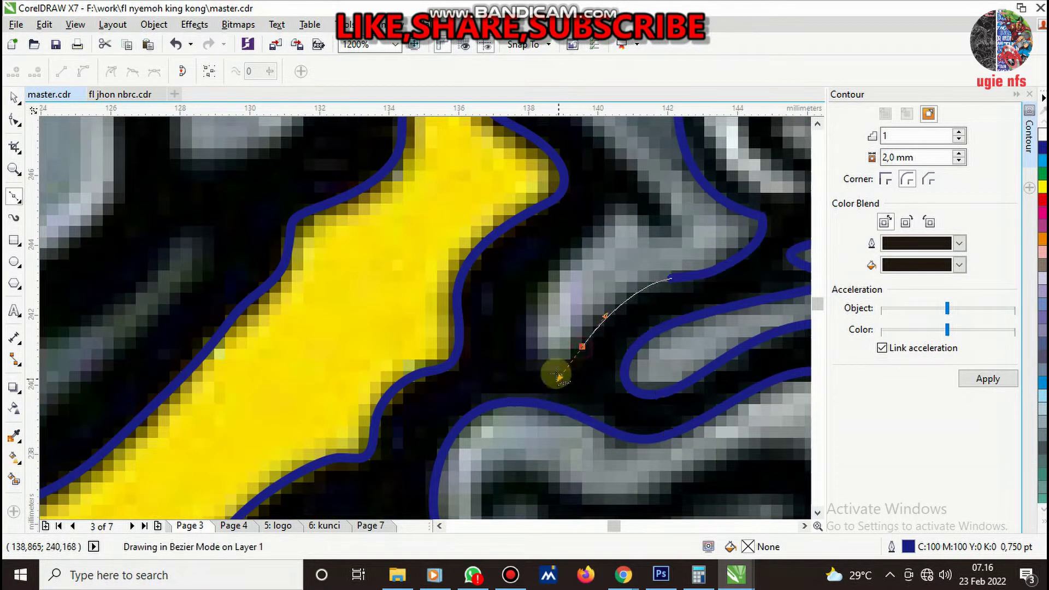
{"action": "left_click_drag", "start_coordinate": [524, 310], "coordinate": [530, 293]}
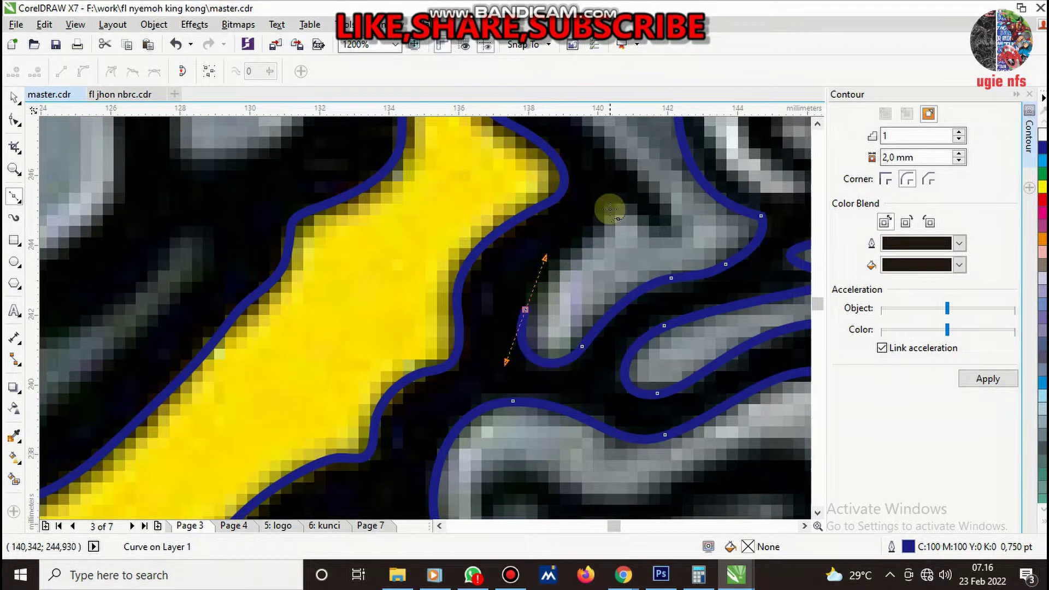
{"action": "left_click_drag", "start_coordinate": [611, 204], "coordinate": [626, 178]}
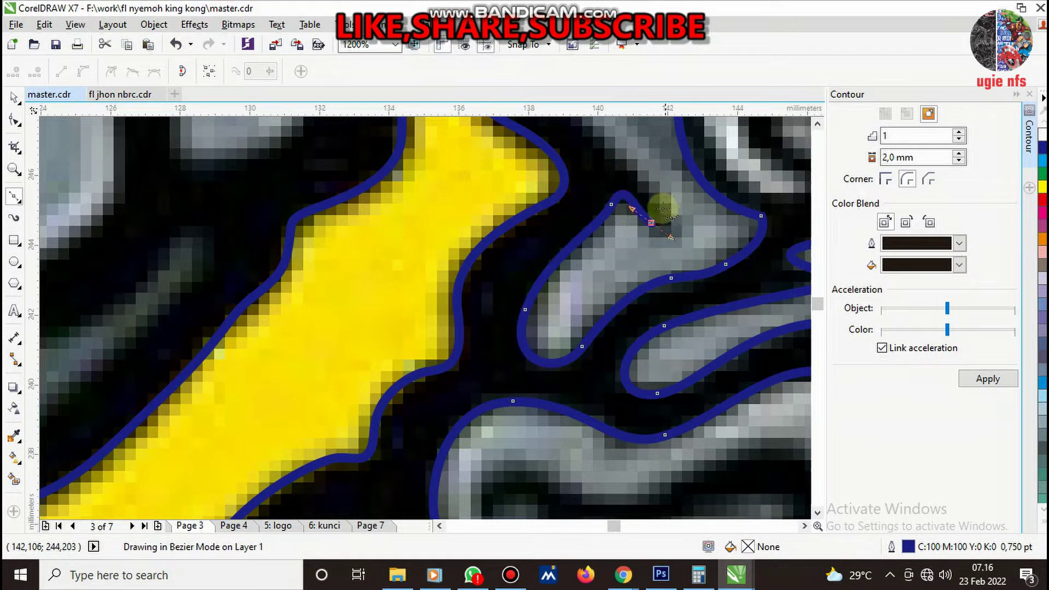
{"action": "scroll", "coordinate": [661, 255], "scroll_direction": "down", "scroll_amount": 1}
{"action": "scroll", "coordinate": [612, 131], "scroll_direction": "up", "scroll_amount": 1}
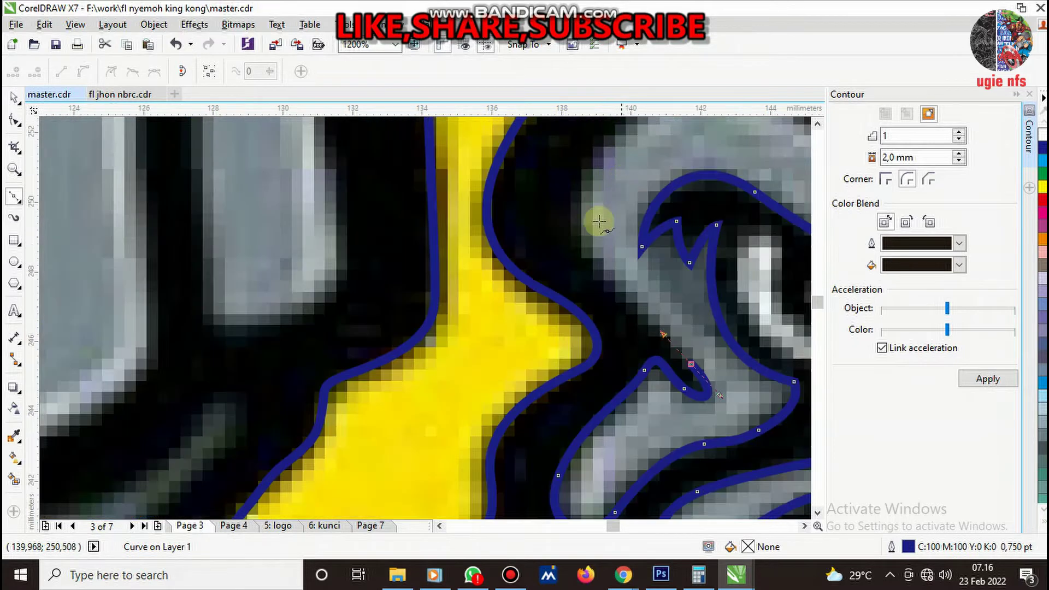
{"action": "left_click_drag", "start_coordinate": [591, 259], "coordinate": [613, 271]}
{"action": "scroll", "coordinate": [525, 244], "scroll_direction": "down", "scroll_amount": 1}
{"action": "scroll", "coordinate": [564, 232], "scroll_direction": "up", "scroll_amount": 1}
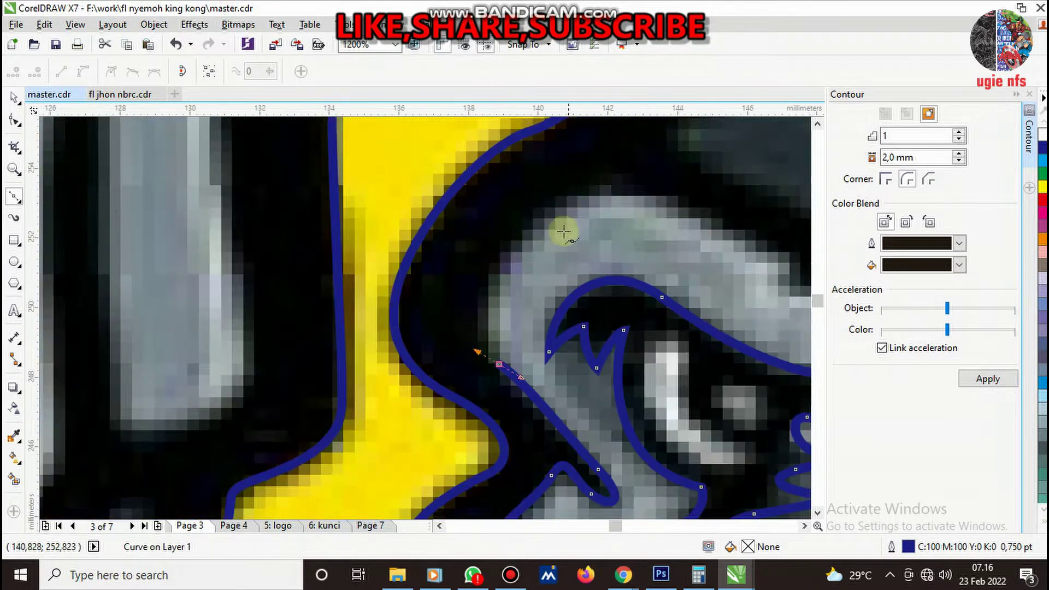
- Continue the curve over the grey brow along its upper edge
{"action": "left_click_drag", "start_coordinate": [514, 238], "coordinate": [563, 179]}
{"action": "left_click_drag", "start_coordinate": [686, 204], "coordinate": [746, 237]}
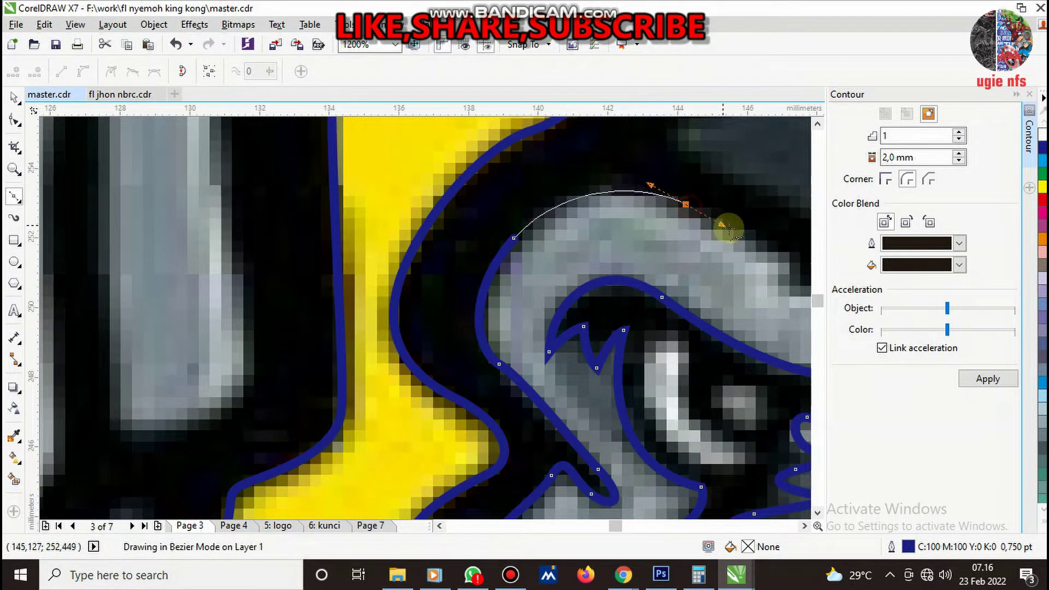
{"action": "scroll", "coordinate": [573, 229], "scroll_direction": "down", "scroll_amount": 2}
{"action": "scroll", "coordinate": [463, 267], "scroll_direction": "up", "scroll_amount": 2}
{"action": "scroll", "coordinate": [382, 307], "scroll_direction": "up", "scroll_amount": 2}
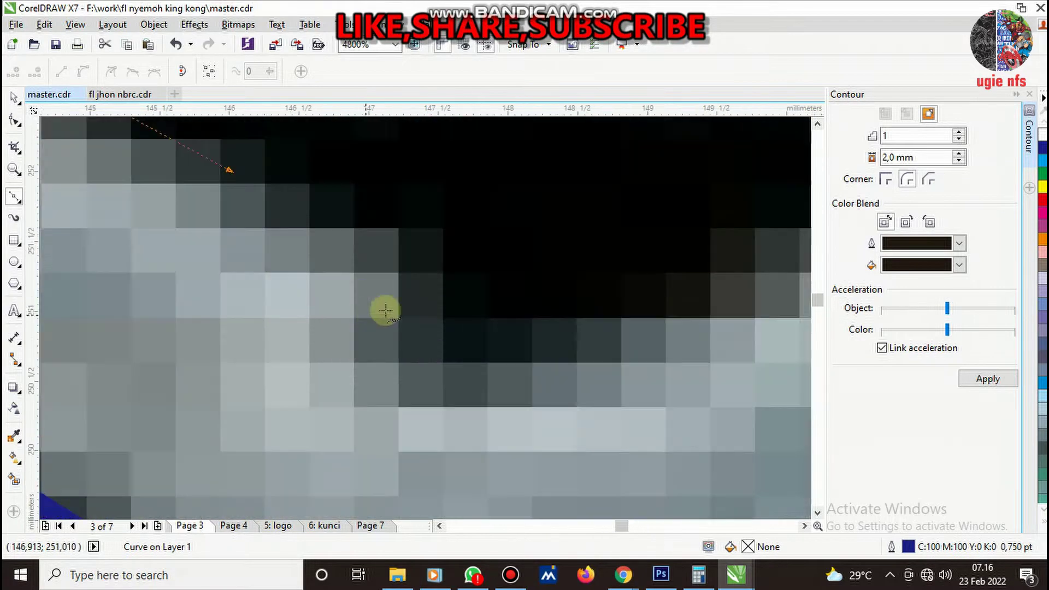
{"action": "left_click_drag", "start_coordinate": [409, 297], "coordinate": [392, 345]}
{"action": "left_click_drag", "start_coordinate": [516, 349], "coordinate": [606, 310]}
- Add nodes along the brow's upper-right edge
{"action": "scroll", "coordinate": [558, 242], "scroll_direction": "down", "scroll_amount": 2}
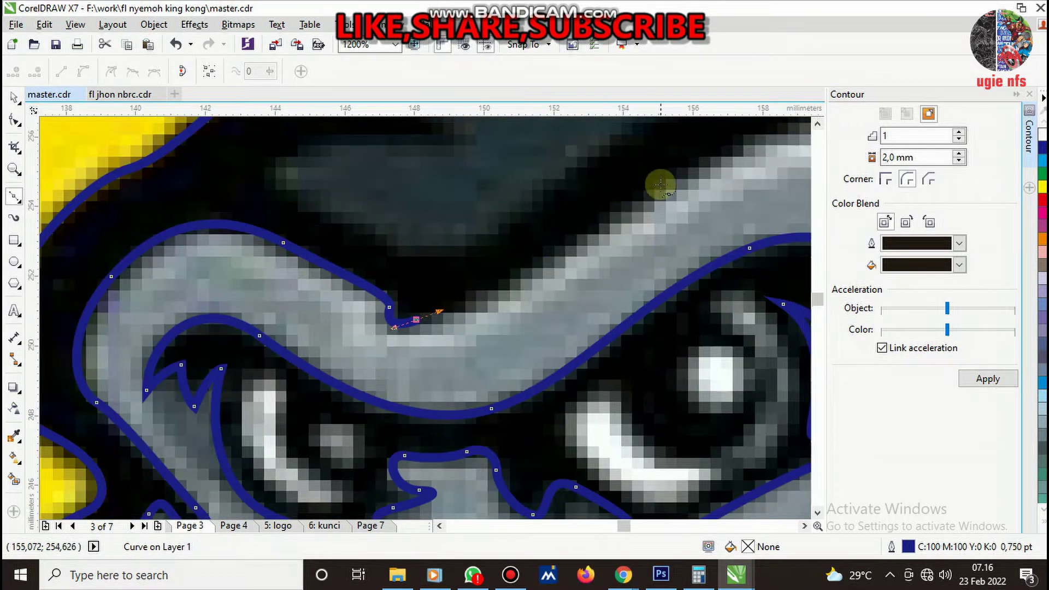
{"action": "scroll", "coordinate": [660, 185], "scroll_direction": "up", "scroll_amount": 1}
{"action": "left_click_drag", "start_coordinate": [534, 277], "coordinate": [714, 164]}
{"action": "scroll", "coordinate": [434, 265], "scroll_direction": "down", "scroll_amount": 2}
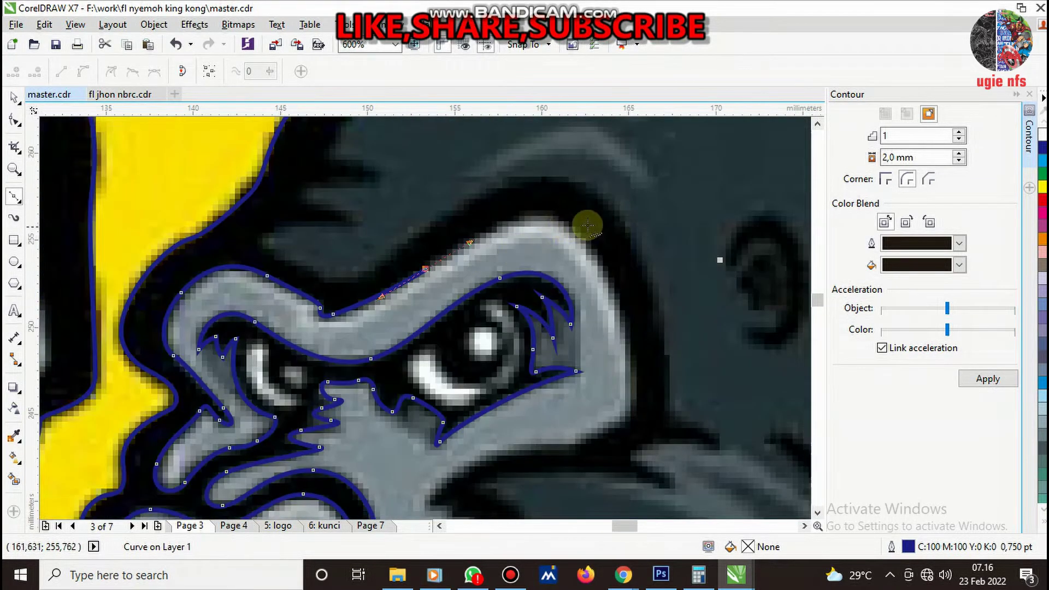
{"action": "scroll", "coordinate": [587, 225], "scroll_direction": "up", "scroll_amount": 1}
{"action": "left_click_drag", "start_coordinate": [576, 238], "coordinate": [658, 336]}
- Curve the outline down the side of the brow and along the right cheek edge
{"action": "scroll", "coordinate": [631, 330], "scroll_direction": "down", "scroll_amount": 2}
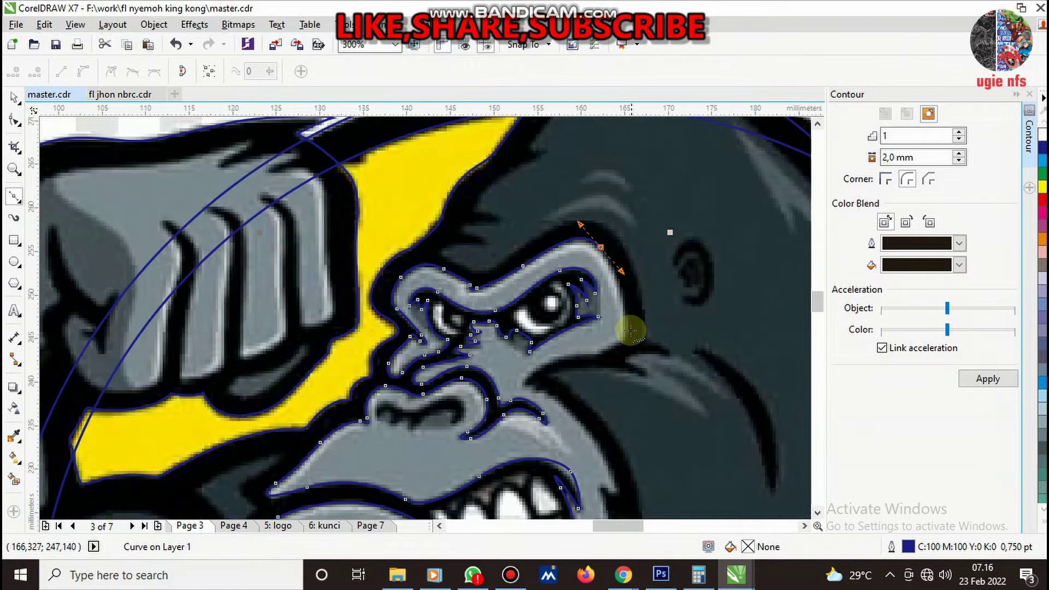
{"action": "scroll", "coordinate": [631, 331], "scroll_direction": "up", "scroll_amount": 2}
{"action": "left_click_drag", "start_coordinate": [579, 395], "coordinate": [538, 416]}
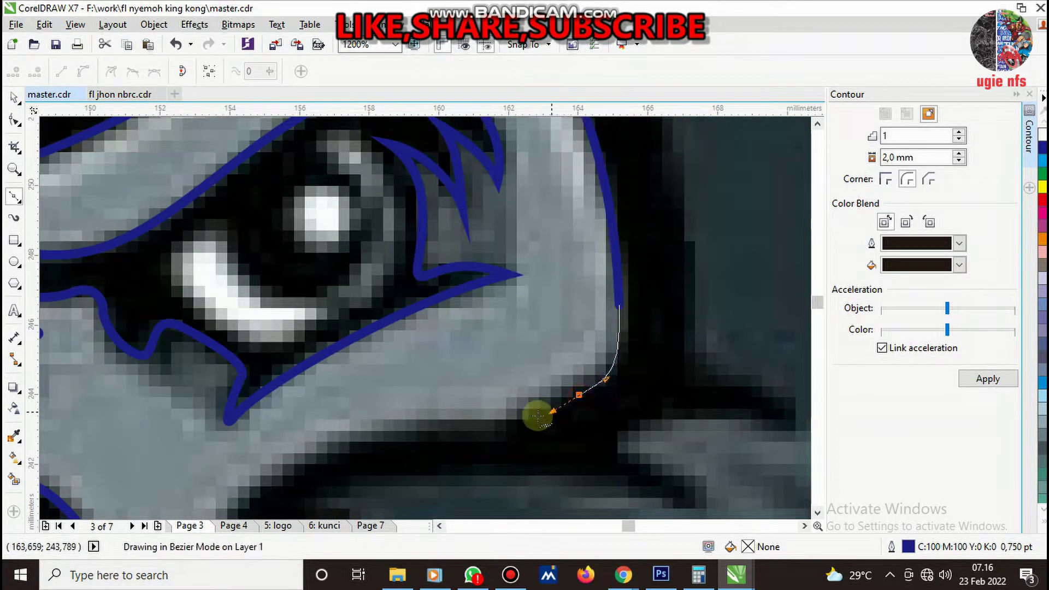
{"action": "scroll", "coordinate": [538, 416], "scroll_direction": "down", "scroll_amount": 1}
{"action": "scroll", "coordinate": [544, 328], "scroll_direction": "down", "scroll_amount": 2}
{"action": "scroll", "coordinate": [547, 322], "scroll_direction": "up", "scroll_amount": 2}
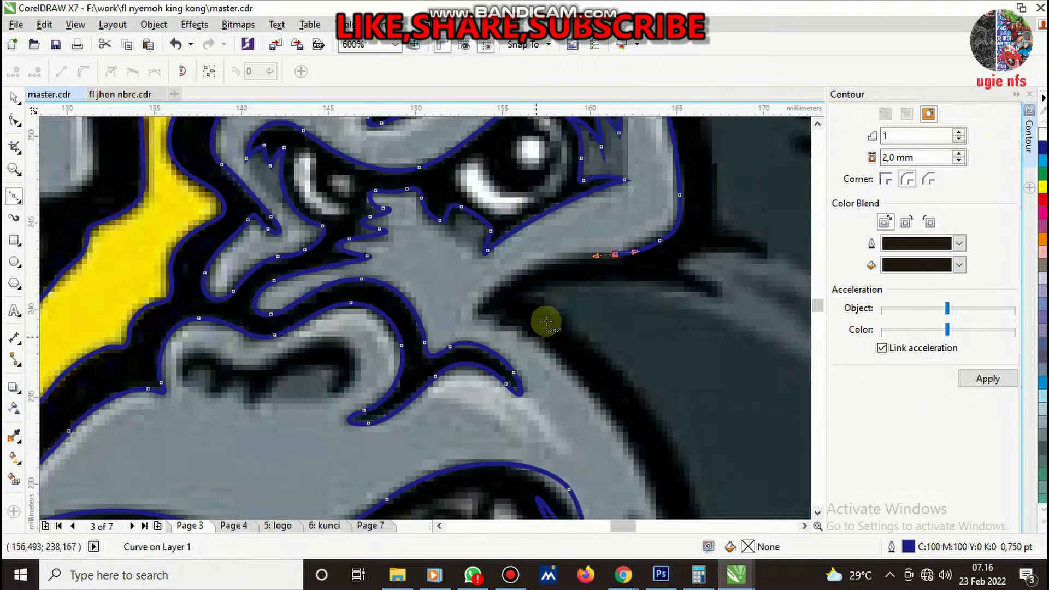
{"action": "scroll", "coordinate": [546, 322], "scroll_direction": "up", "scroll_amount": 2}
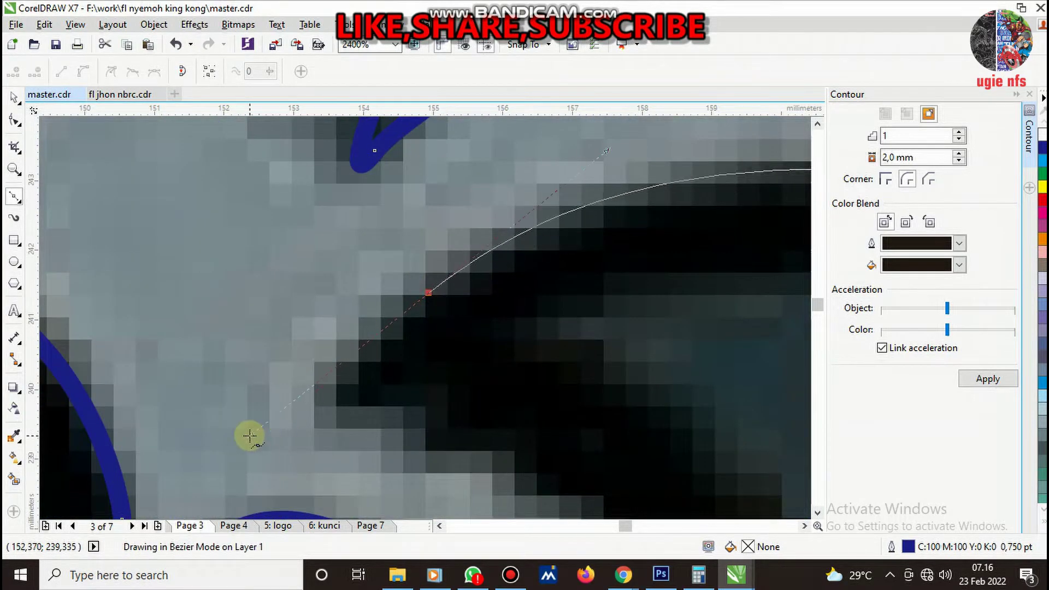
{"action": "left_click_drag", "start_coordinate": [395, 316], "coordinate": [248, 435]}
{"action": "left_click_drag", "start_coordinate": [406, 421], "coordinate": [460, 427]}
{"action": "scroll", "coordinate": [524, 403], "scroll_direction": "down", "scroll_amount": 3}
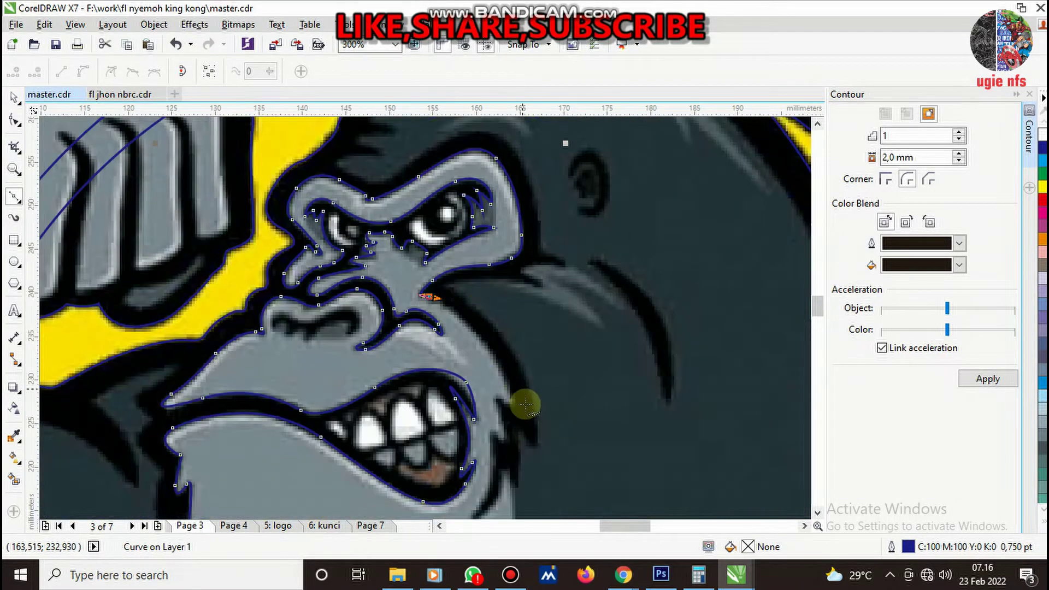
{"action": "scroll", "coordinate": [482, 314], "scroll_direction": "up", "scroll_amount": 2}
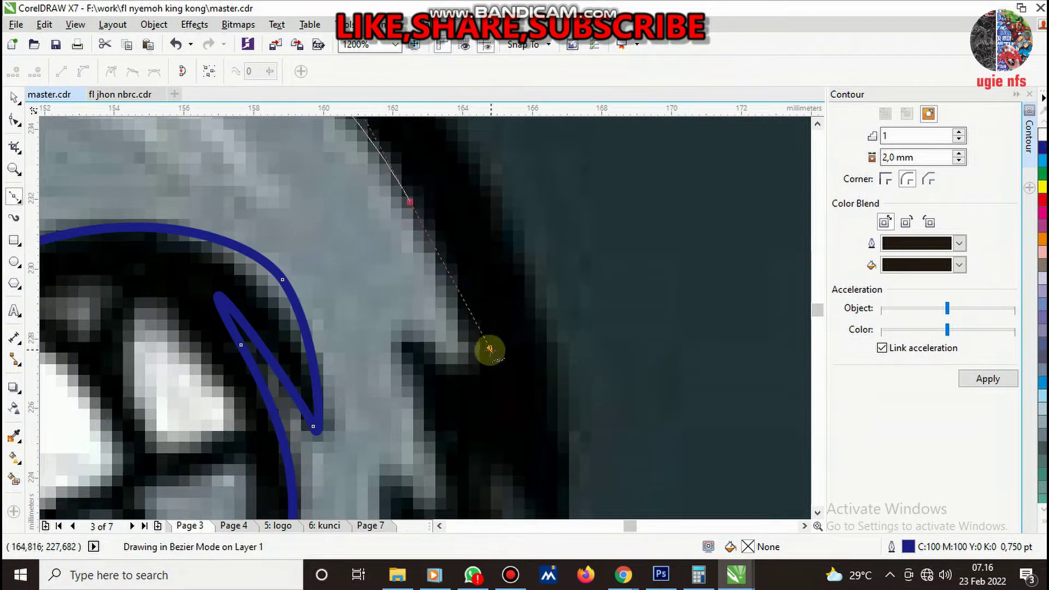
{"action": "left_click_drag", "start_coordinate": [446, 362], "coordinate": [407, 349]}
- Extend the outline past the mouth corner and down the side of the jaw
{"action": "scroll", "coordinate": [479, 315], "scroll_direction": "down", "scroll_amount": 2}
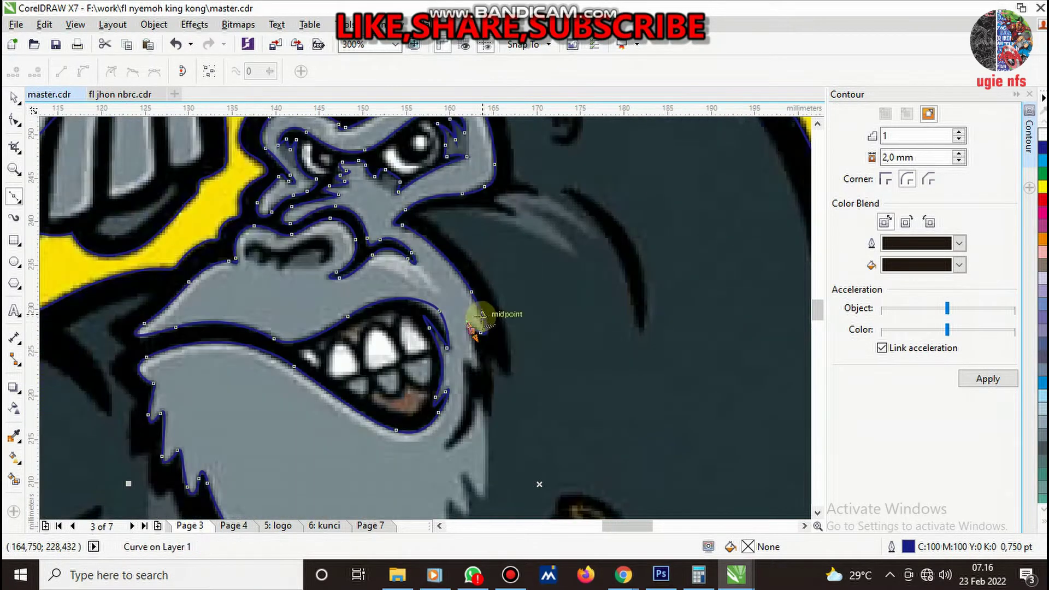
{"action": "scroll", "coordinate": [472, 374], "scroll_direction": "up", "scroll_amount": 2}
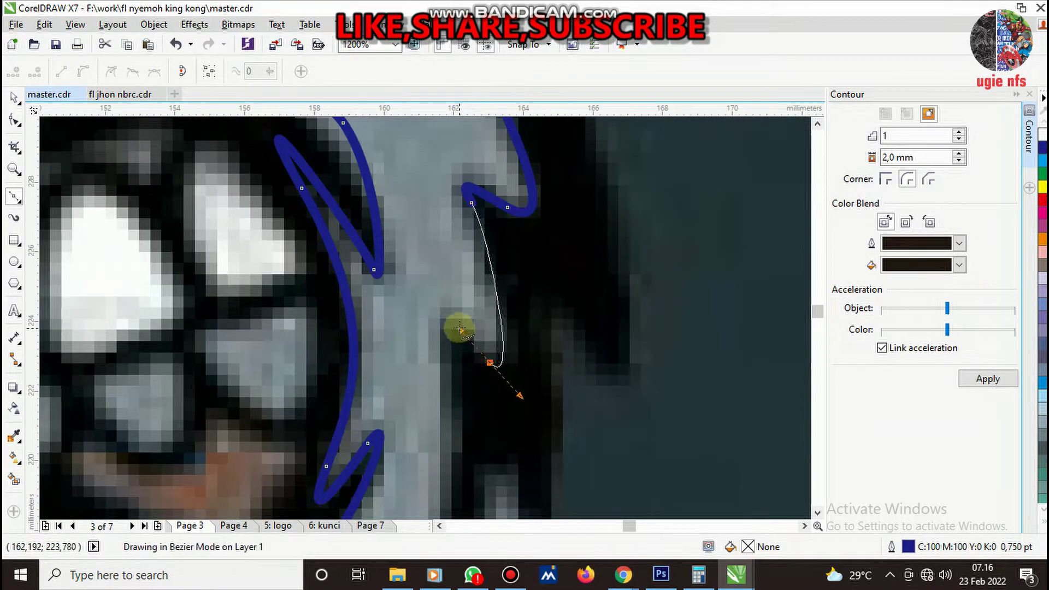
{"action": "scroll", "coordinate": [533, 358], "scroll_direction": "down", "scroll_amount": 3}
{"action": "scroll", "coordinate": [533, 357], "scroll_direction": "up", "scroll_amount": 3}
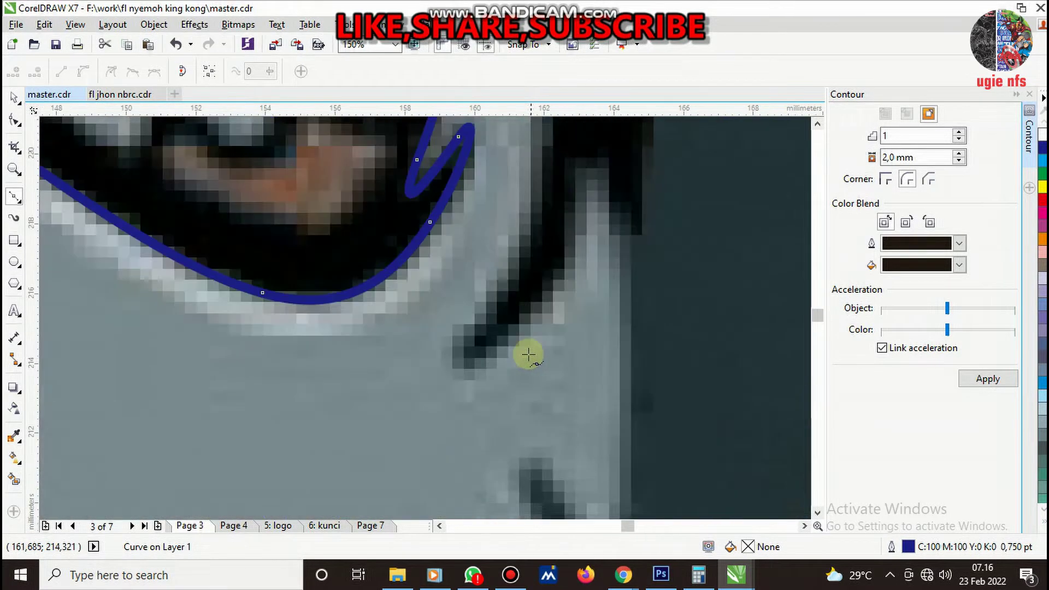
{"action": "left_click", "coordinate": [531, 210]}
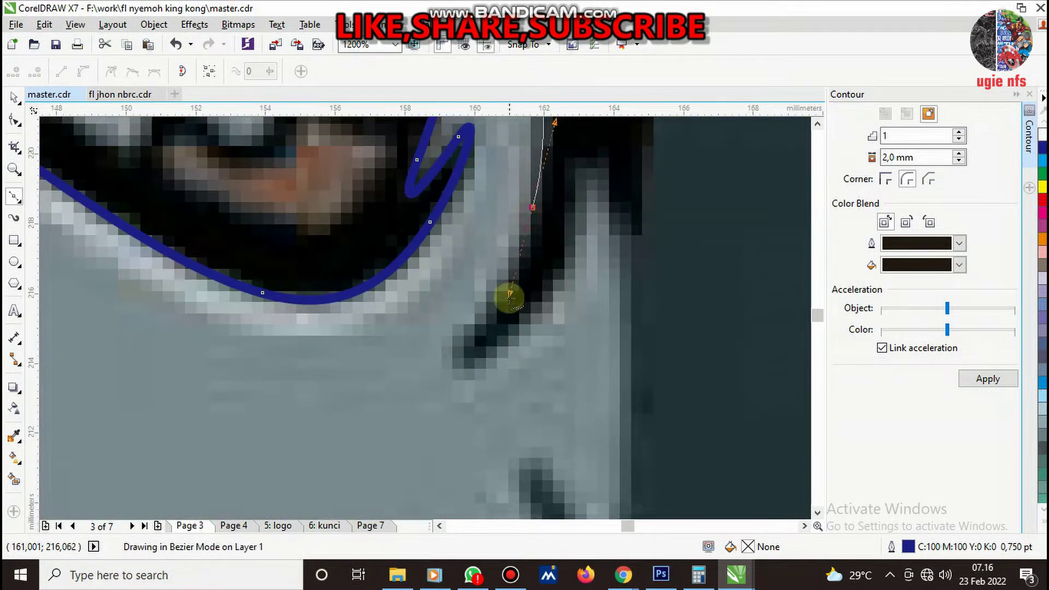
{"action": "left_click_drag", "start_coordinate": [470, 354], "coordinate": [546, 313]}
{"action": "scroll", "coordinate": [557, 273], "scroll_direction": "down", "scroll_amount": 3}
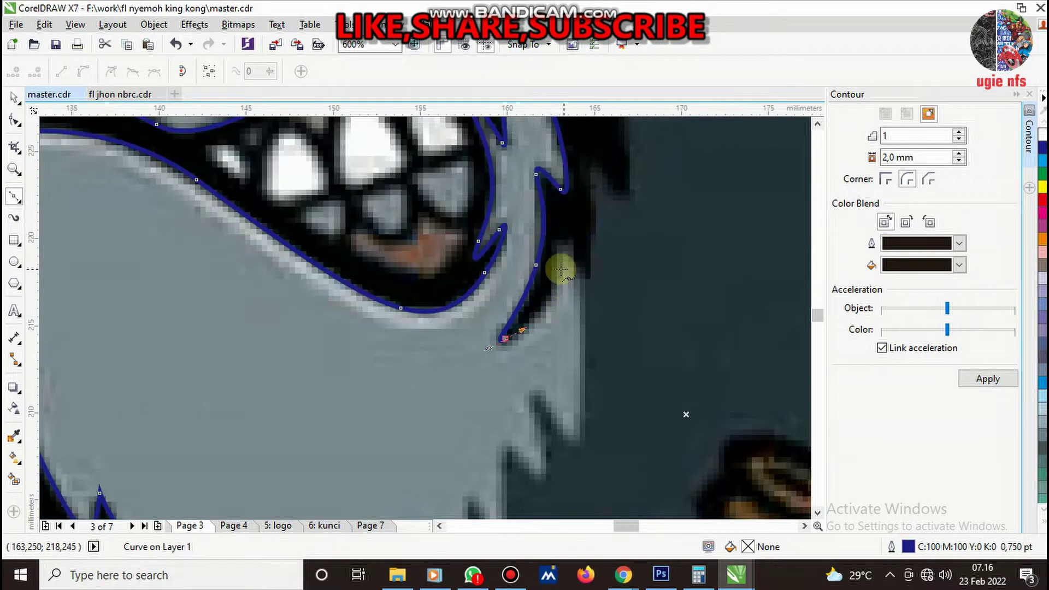
{"action": "scroll", "coordinate": [543, 262], "scroll_direction": "up", "scroll_amount": 3}
- Trace the jaw's fur edge beside the teeth, following each strand tip
{"action": "left_click_drag", "start_coordinate": [544, 262], "coordinate": [554, 204]}
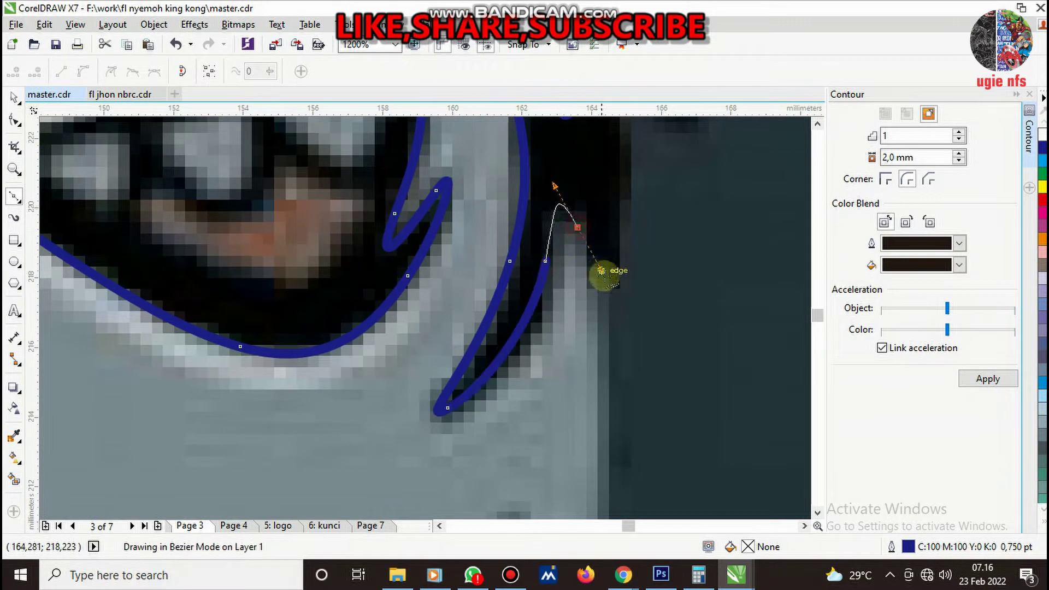
{"action": "left_click_drag", "start_coordinate": [612, 241], "coordinate": [623, 200]}
{"action": "scroll", "coordinate": [592, 309], "scroll_direction": "down", "scroll_amount": 2}
{"action": "scroll", "coordinate": [610, 225], "scroll_direction": "up", "scroll_amount": 2}
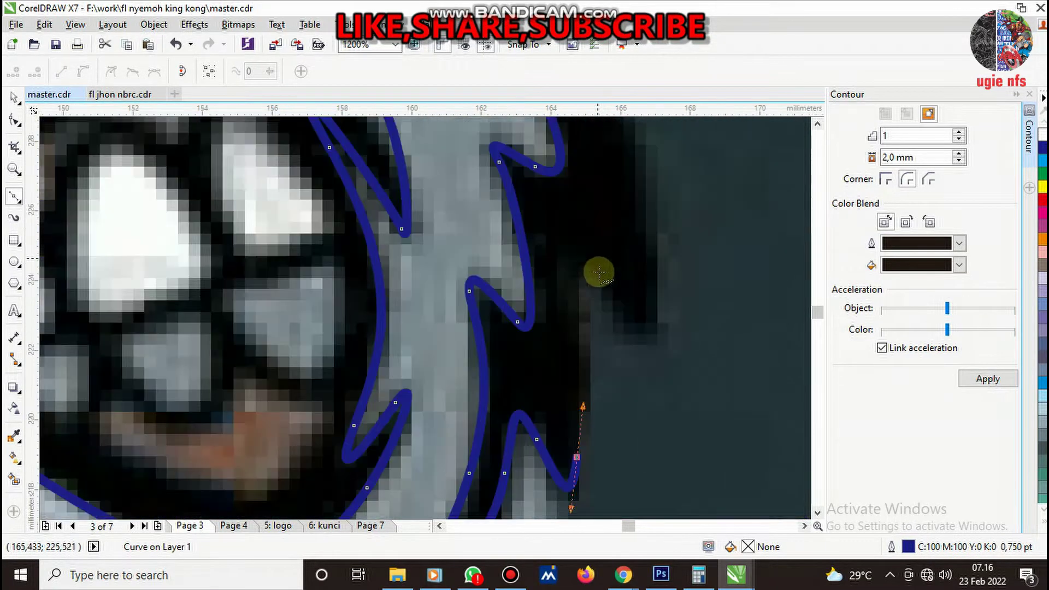
{"action": "left_click_drag", "start_coordinate": [574, 282], "coordinate": [567, 250]}
{"action": "left_click", "coordinate": [607, 298]}
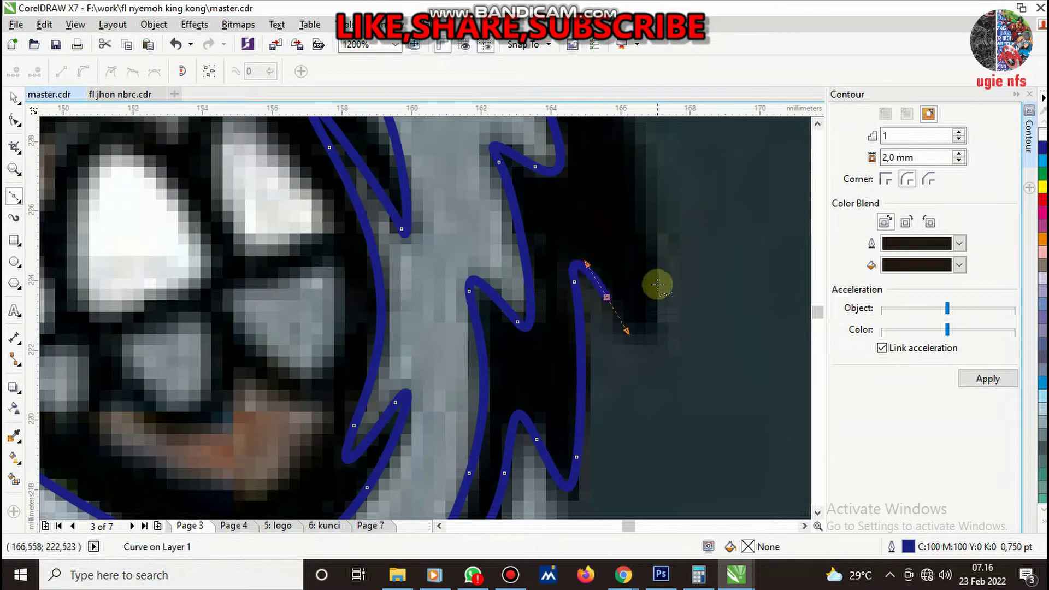
{"action": "left_click_drag", "start_coordinate": [656, 267], "coordinate": [652, 190]}
{"action": "scroll", "coordinate": [632, 297], "scroll_direction": "down", "scroll_amount": 2}
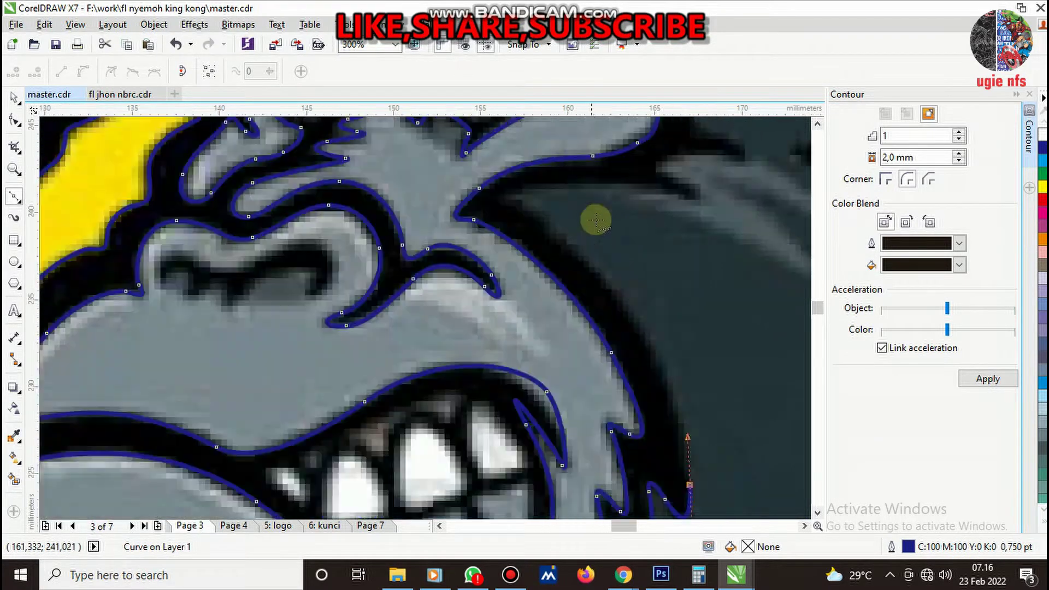
{"action": "mouse_move", "coordinate": [608, 284]}
{"action": "left_mouse_down"}
{"action": "mouse_move", "coordinate": [534, 207]}
{"action": "mouse_move", "coordinate": [541, 184]}
{"action": "left_mouse_up"}
{"action": "scroll", "coordinate": [545, 183], "scroll_direction": "down", "scroll_amount": 1}
{"action": "scroll", "coordinate": [550, 216], "scroll_direction": "down", "scroll_amount": 1}
{"action": "scroll", "coordinate": [600, 206], "scroll_direction": "up", "scroll_amount": 3}
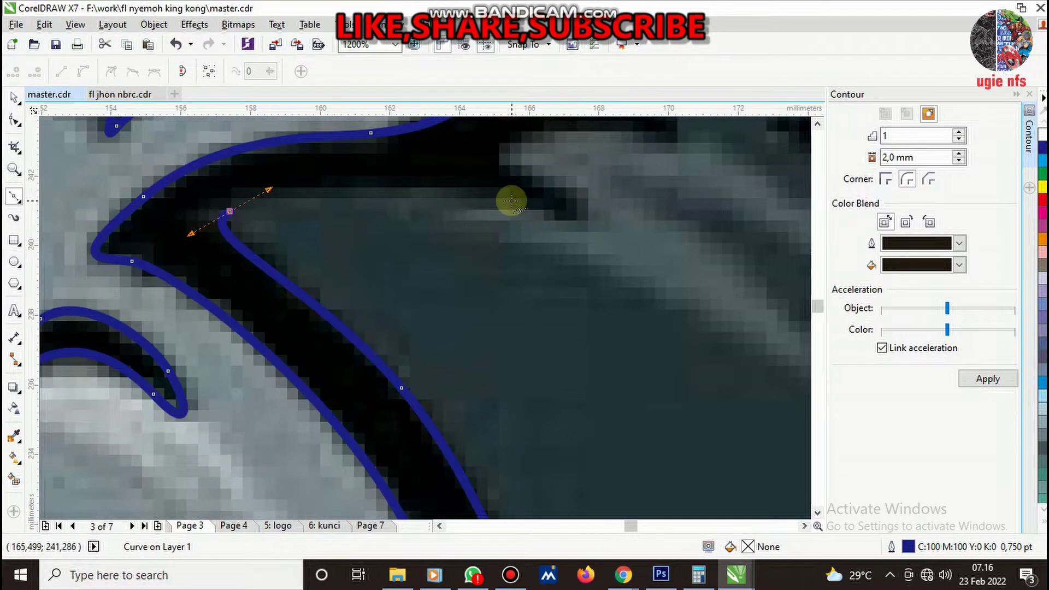
- Draw the first curved fur strand along the dark fur, bending at its tip
{"action": "left_click_drag", "start_coordinate": [583, 218], "coordinate": [704, 247]}
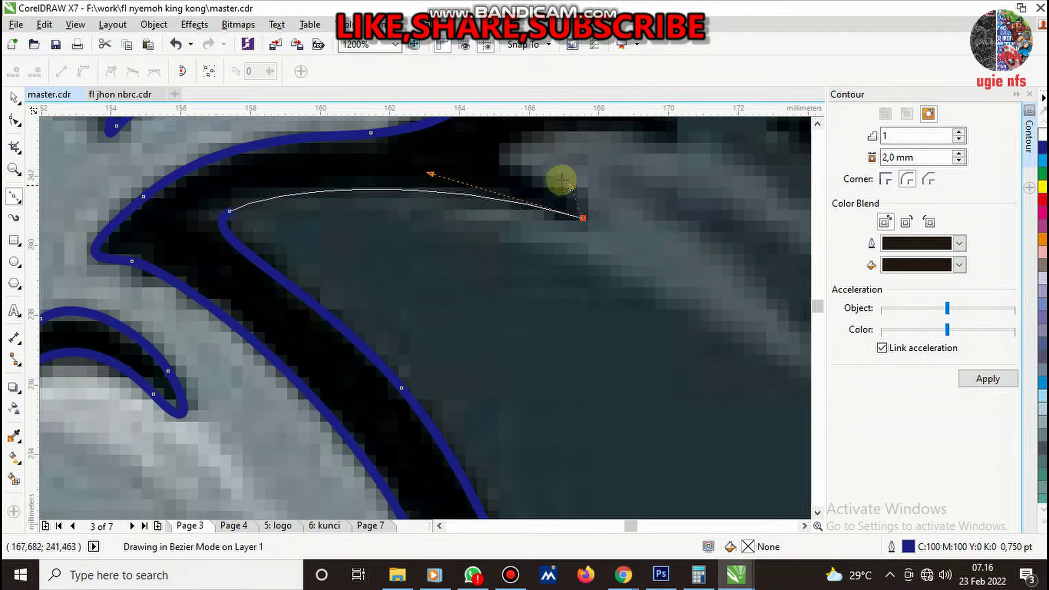
{"action": "left_click_drag", "start_coordinate": [562, 180], "coordinate": [518, 165]}
{"action": "scroll", "coordinate": [491, 305], "scroll_direction": "down", "scroll_amount": 1}
{"action": "scroll", "coordinate": [500, 284], "scroll_direction": "up", "scroll_amount": 1}
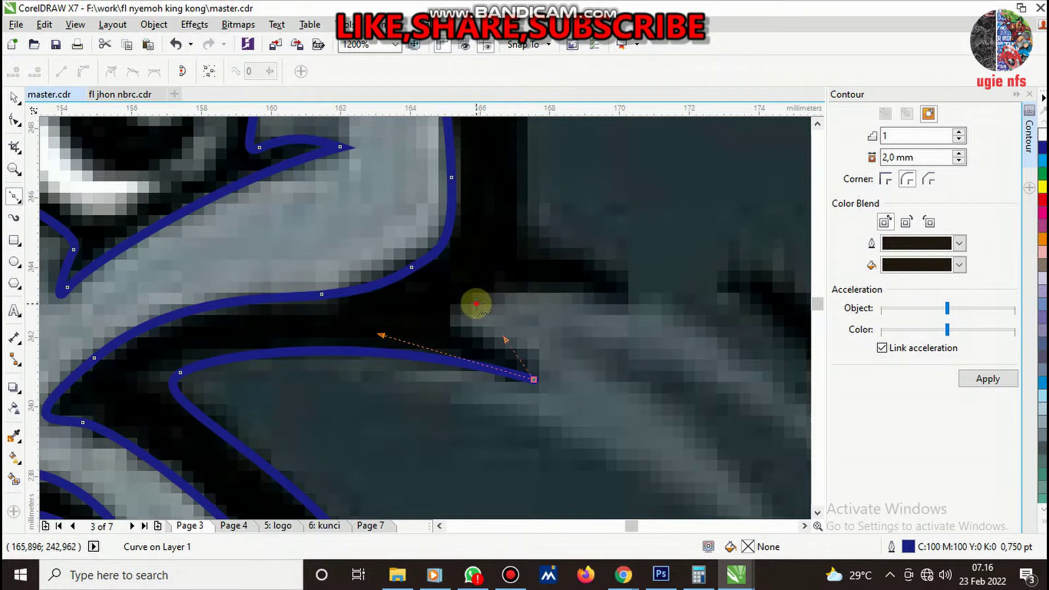
{"action": "left_click_drag", "start_coordinate": [476, 304], "coordinate": [654, 318]}
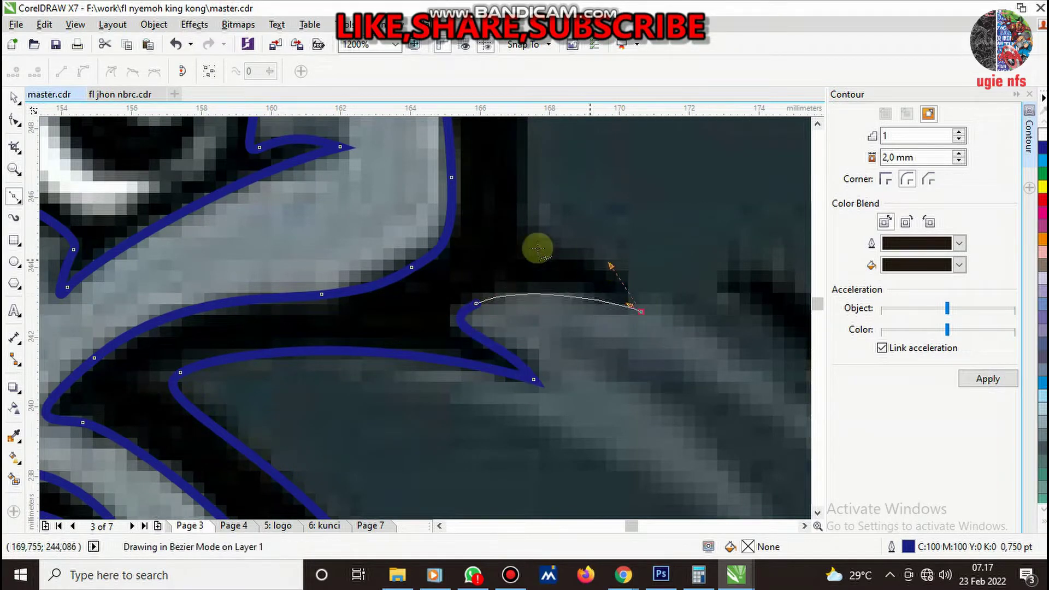
{"action": "left_click_drag", "start_coordinate": [519, 216], "coordinate": [519, 175]}
{"action": "scroll", "coordinate": [491, 271], "scroll_direction": "down", "scroll_amount": 3}
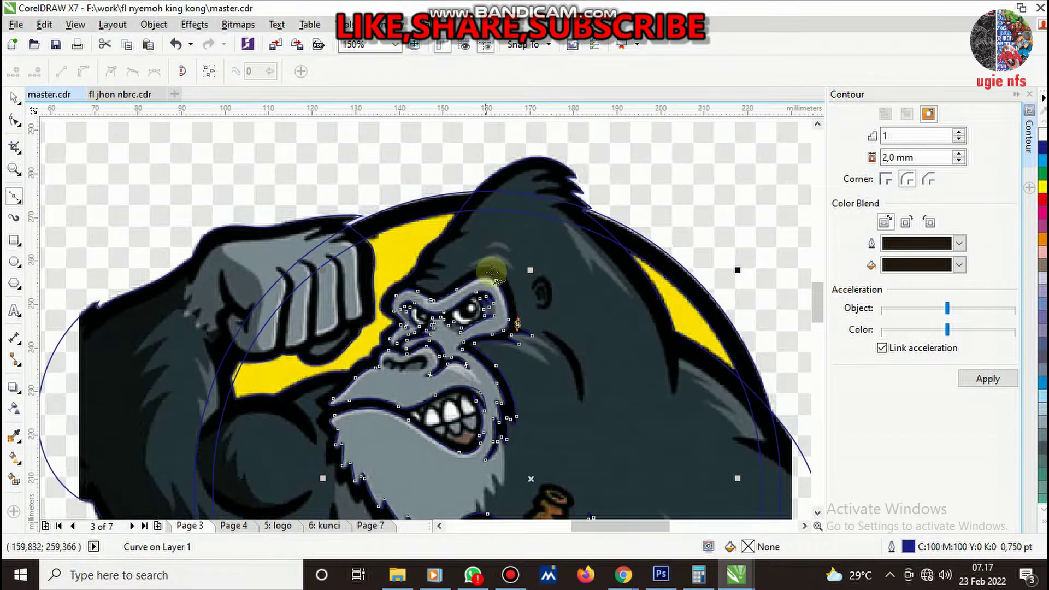
{"action": "scroll", "coordinate": [492, 271], "scroll_direction": "up", "scroll_amount": 3}
- Continue up the head's edge and loop the strand back to a pointed tip
{"action": "left_click_drag", "start_coordinate": [553, 286], "coordinate": [489, 247]}
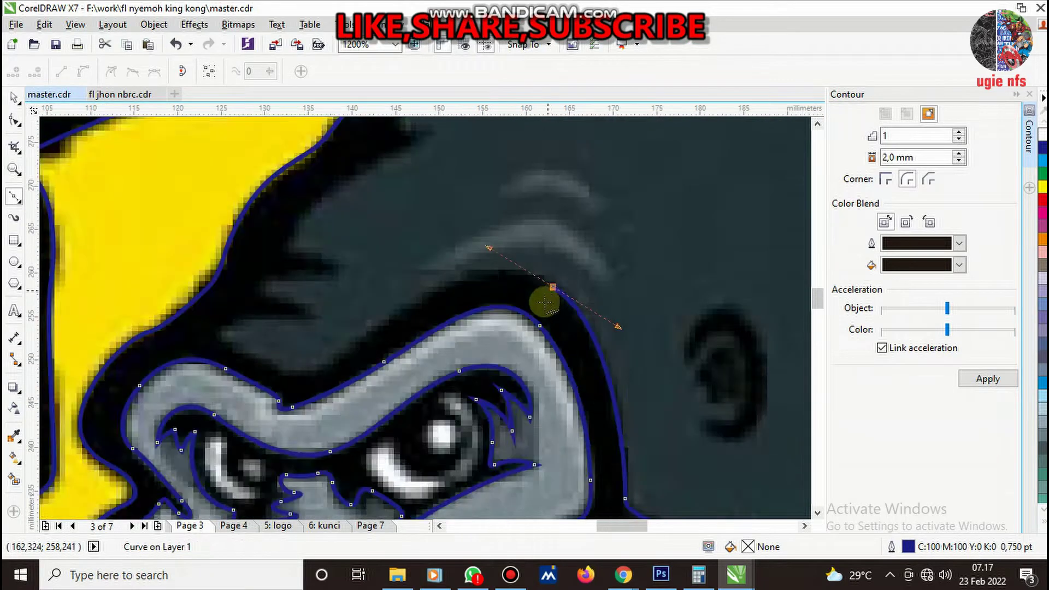
{"action": "scroll", "coordinate": [545, 303], "scroll_direction": "down", "scroll_amount": 3}
{"action": "scroll", "coordinate": [524, 340], "scroll_direction": "up", "scroll_amount": 4}
{"action": "left_click_drag", "start_coordinate": [503, 362], "coordinate": [412, 430]}
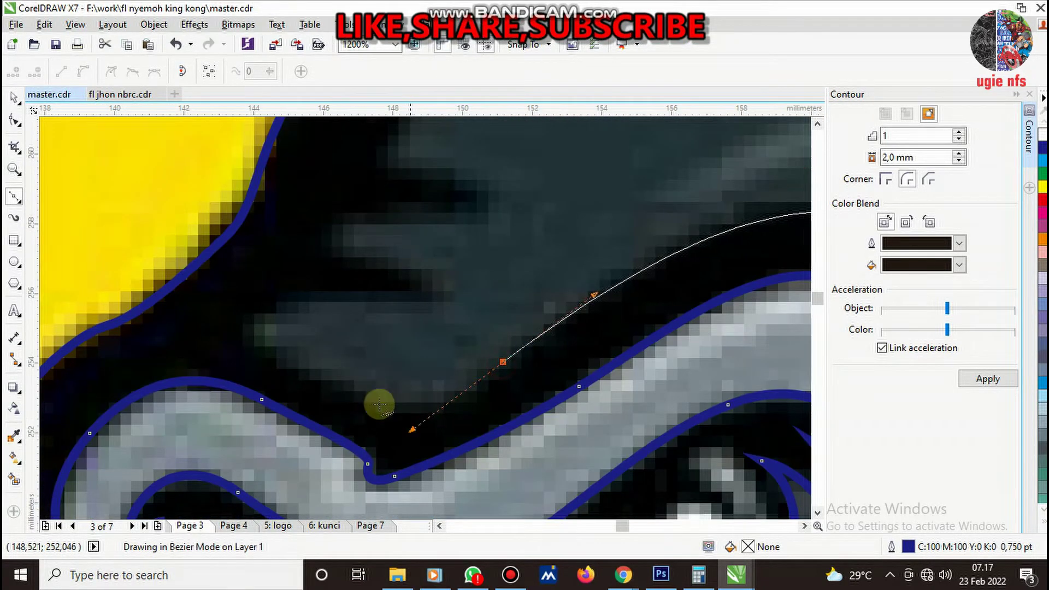
{"action": "left_click_drag", "start_coordinate": [281, 363], "coordinate": [210, 328]}
{"action": "left_click_drag", "start_coordinate": [325, 294], "coordinate": [375, 286]}
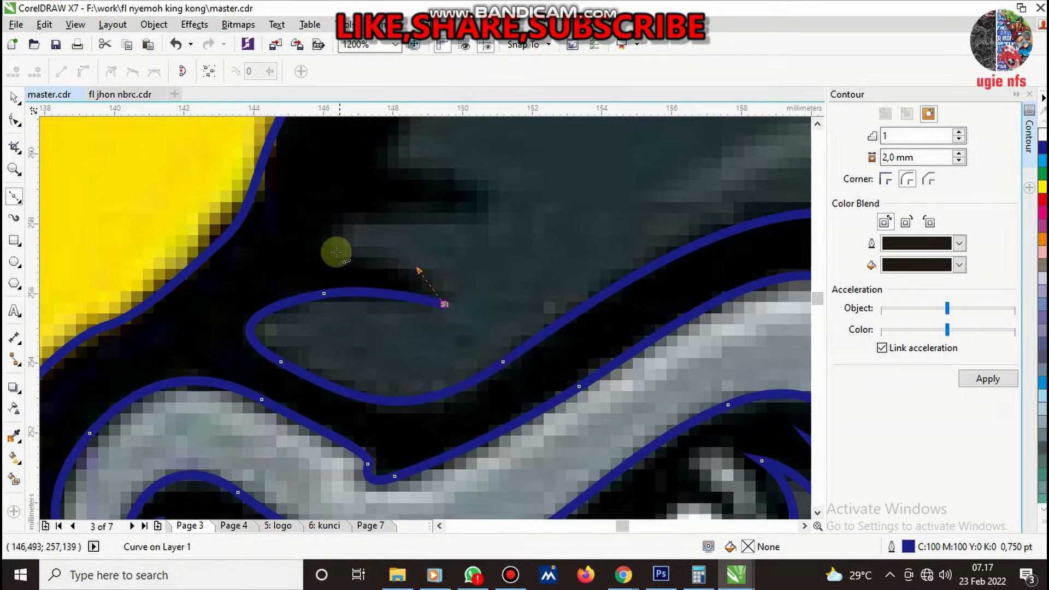
- Trace the second pointed fur strand along the dark fur toward the yellow edge
{"action": "left_click_drag", "start_coordinate": [333, 251], "coordinate": [306, 244]}
{"action": "left_click_drag", "start_coordinate": [373, 208], "coordinate": [453, 201]}
{"action": "left_click_drag", "start_coordinate": [401, 172], "coordinate": [430, 174]}
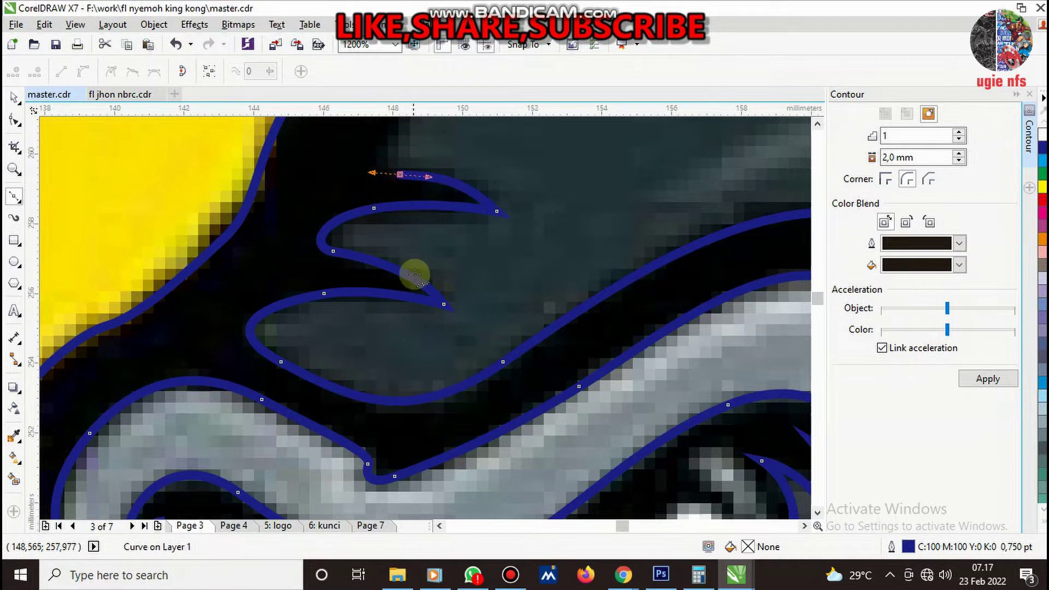
{"action": "scroll", "coordinate": [415, 271], "scroll_direction": "down", "scroll_amount": 2}
{"action": "scroll", "coordinate": [357, 314], "scroll_direction": "up", "scroll_amount": 3}
{"action": "left_click_drag", "start_coordinate": [297, 340], "coordinate": [374, 246]}
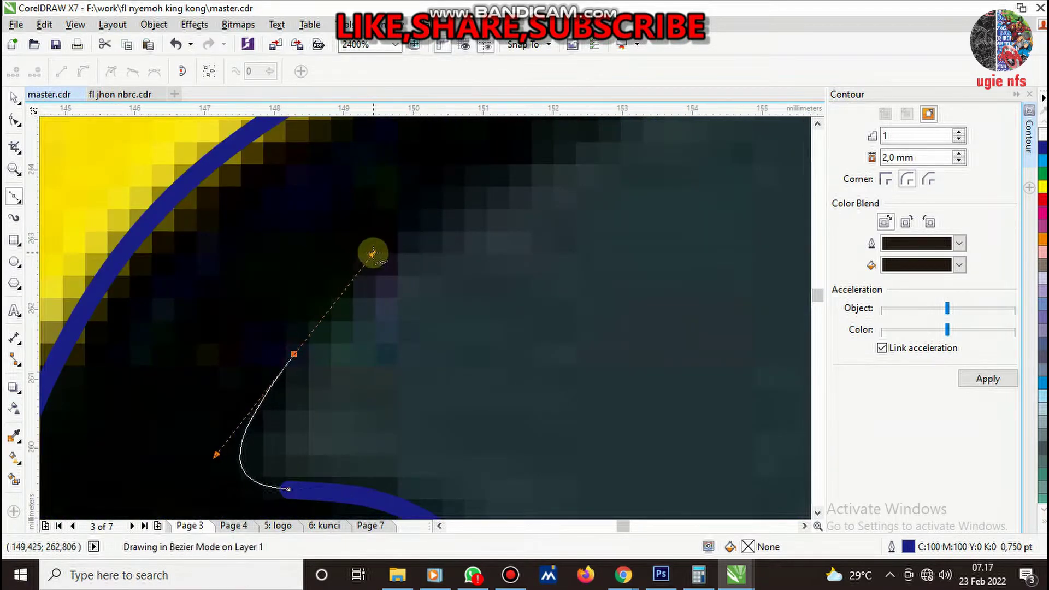
- Extend the outline up around a strand tip along the head's edge
{"action": "scroll", "coordinate": [359, 332], "scroll_direction": "down", "scroll_amount": 2}
{"action": "scroll", "coordinate": [486, 228], "scroll_direction": "up", "scroll_amount": 1}
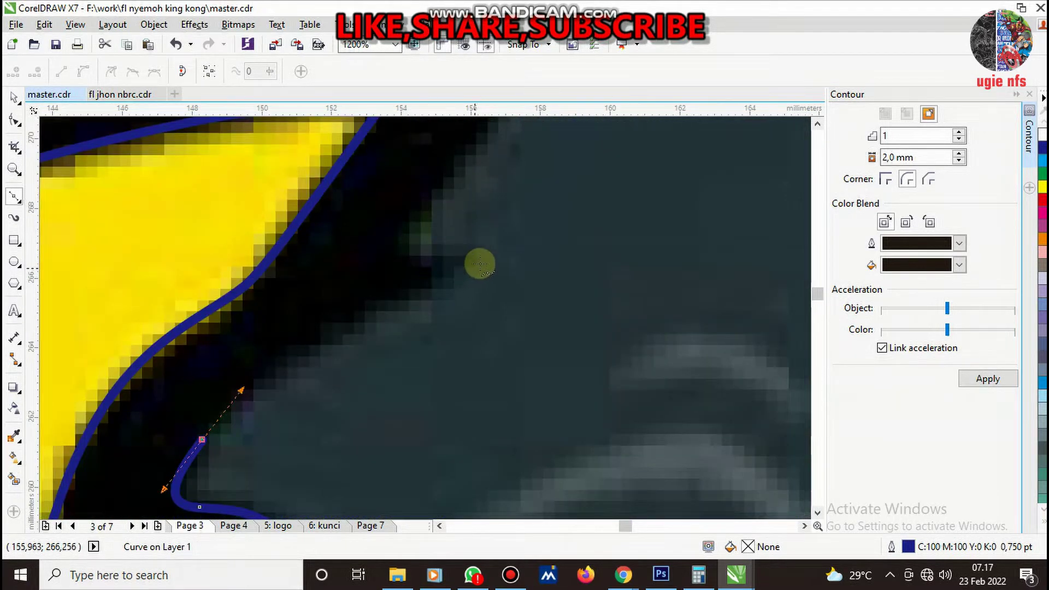
{"action": "left_click_drag", "start_coordinate": [483, 254], "coordinate": [562, 218]}
{"action": "left_click_drag", "start_coordinate": [424, 216], "coordinate": [464, 164]}
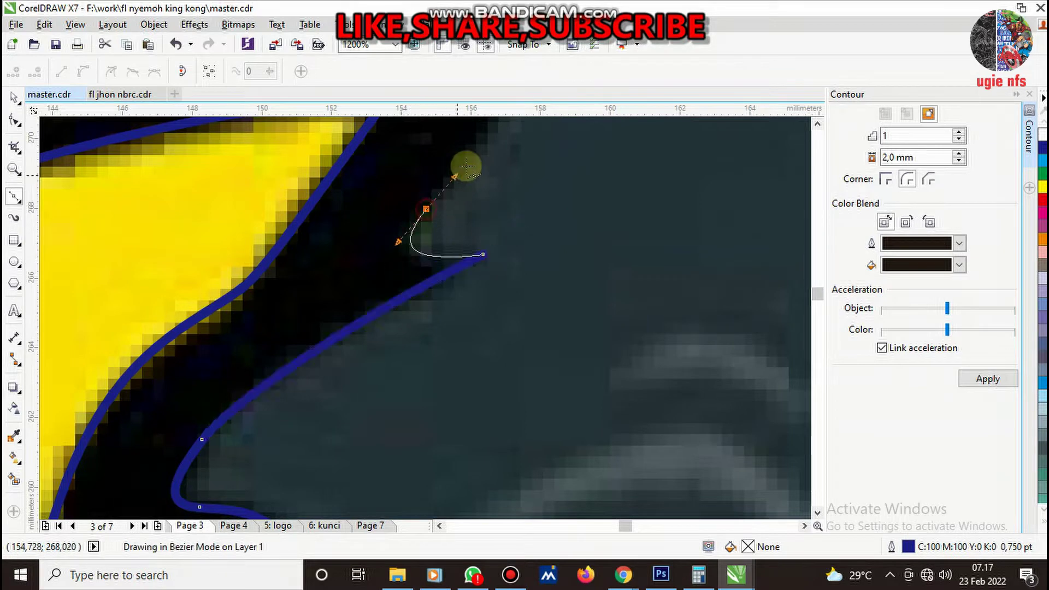
{"action": "scroll", "coordinate": [328, 327], "scroll_direction": "down", "scroll_amount": 2}
{"action": "scroll", "coordinate": [462, 204], "scroll_direction": "up", "scroll_amount": 2}
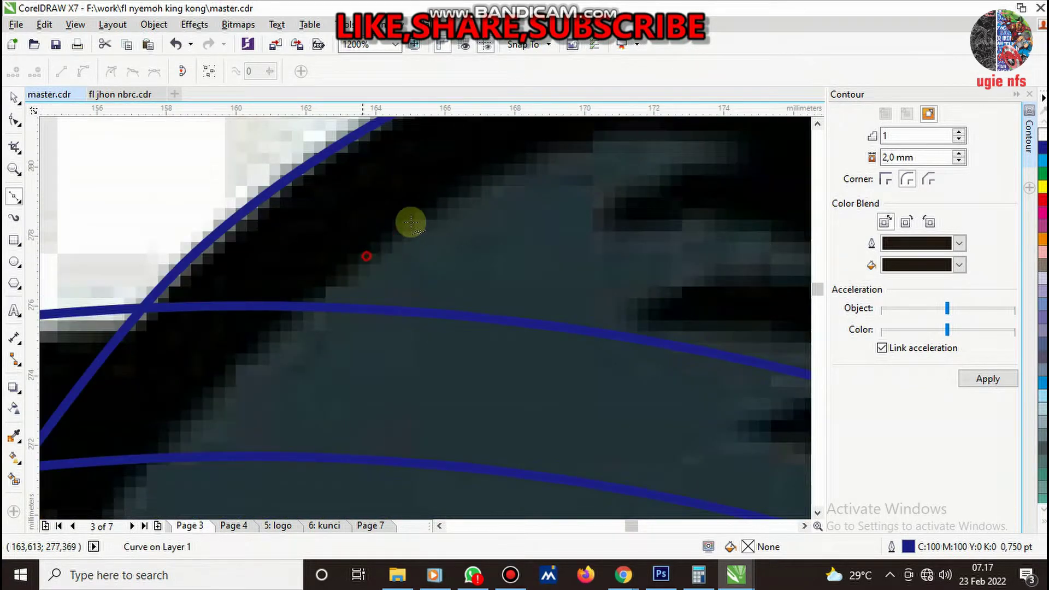
{"action": "left_click_drag", "start_coordinate": [411, 222], "coordinate": [516, 133]}
{"action": "scroll", "coordinate": [461, 199], "scroll_direction": "down", "scroll_amount": 2}
{"action": "scroll", "coordinate": [462, 199], "scroll_direction": "up", "scroll_amount": 2}
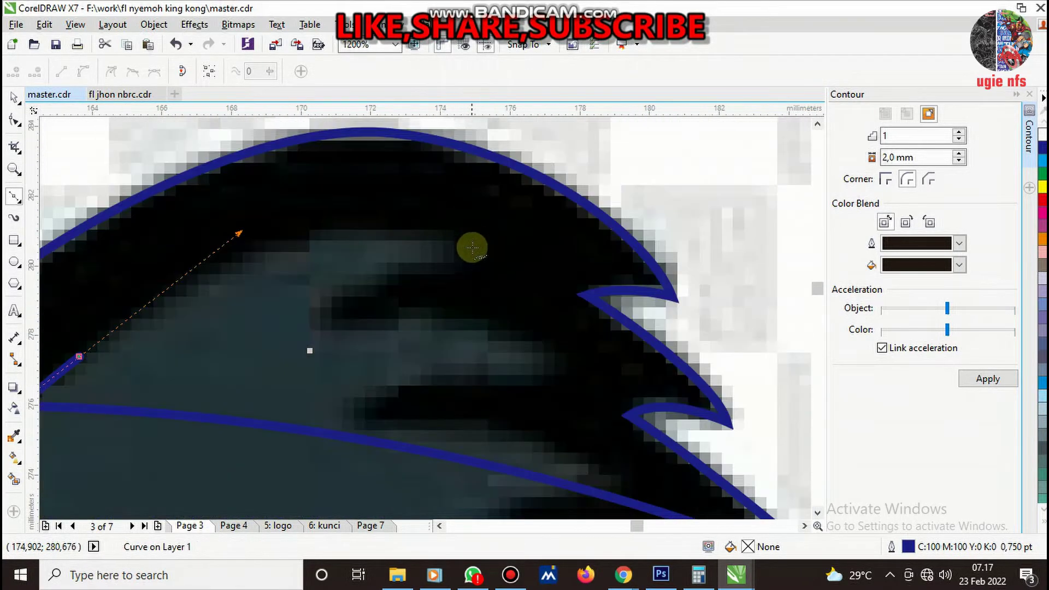
- Outline a pointed fur strand along the top of the head
{"action": "left_click_drag", "start_coordinate": [476, 247], "coordinate": [601, 290]}
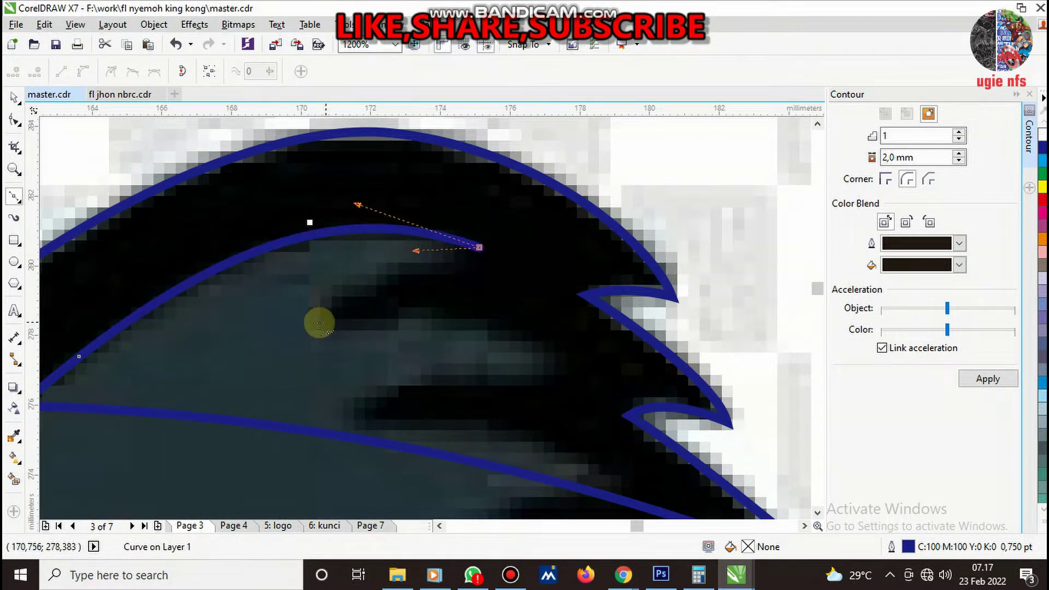
{"action": "left_click_drag", "start_coordinate": [316, 327], "coordinate": [431, 298]}
{"action": "mouse_move", "coordinate": [576, 372]}
{"action": "left_mouse_down"}
{"action": "mouse_move", "coordinate": [596, 385]}
{"action": "mouse_move", "coordinate": [459, 372]}
{"action": "left_mouse_up"}
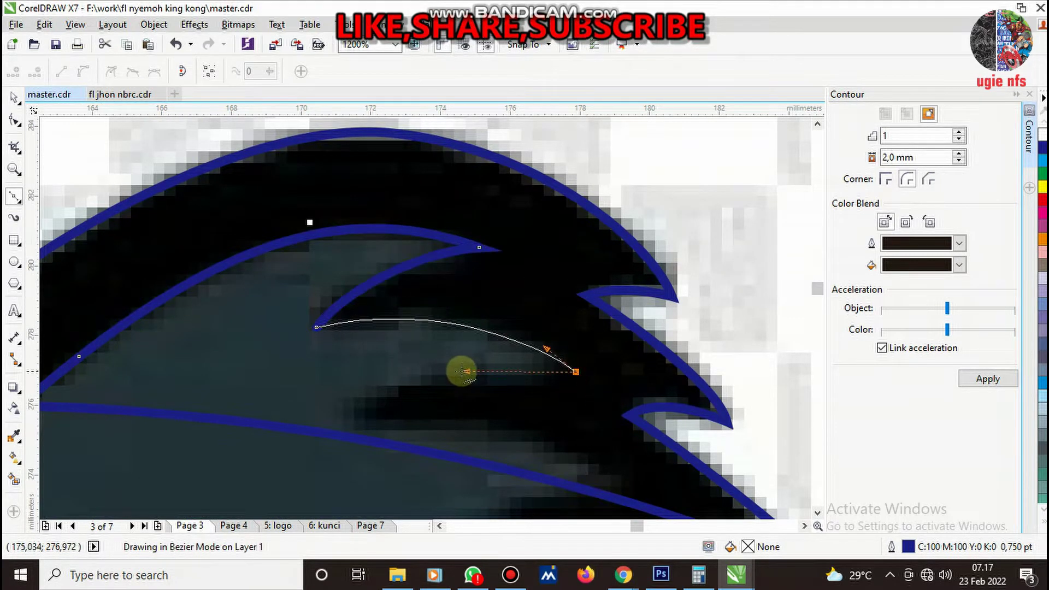
{"action": "left_click_drag", "start_coordinate": [493, 418], "coordinate": [508, 415]}
{"action": "scroll", "coordinate": [569, 368], "scroll_direction": "down", "scroll_amount": 2}
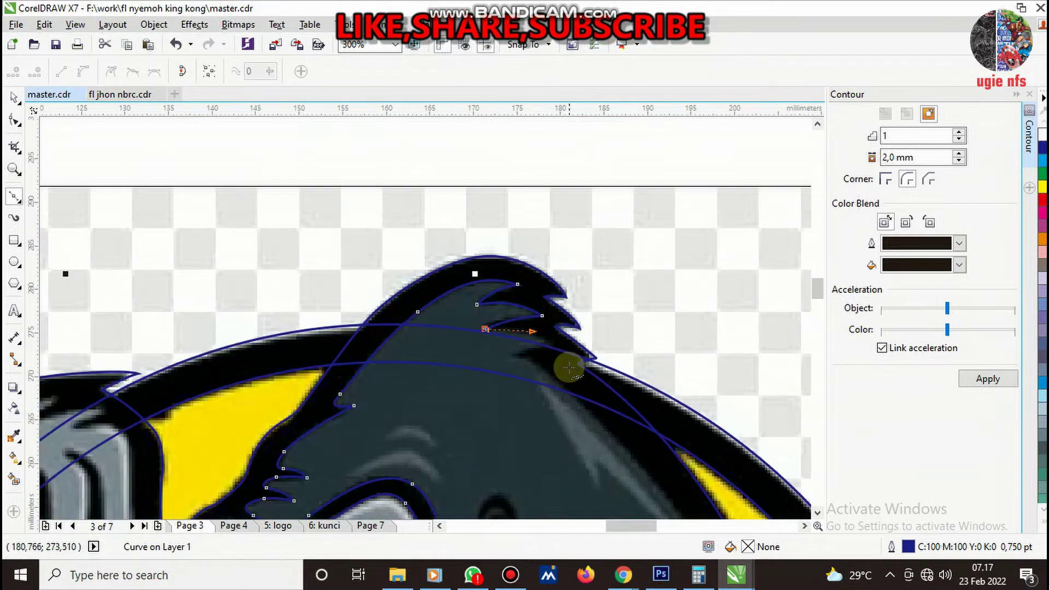
{"action": "scroll", "coordinate": [536, 318], "scroll_direction": "up", "scroll_amount": 2}
{"action": "left_click", "coordinate": [563, 299]}
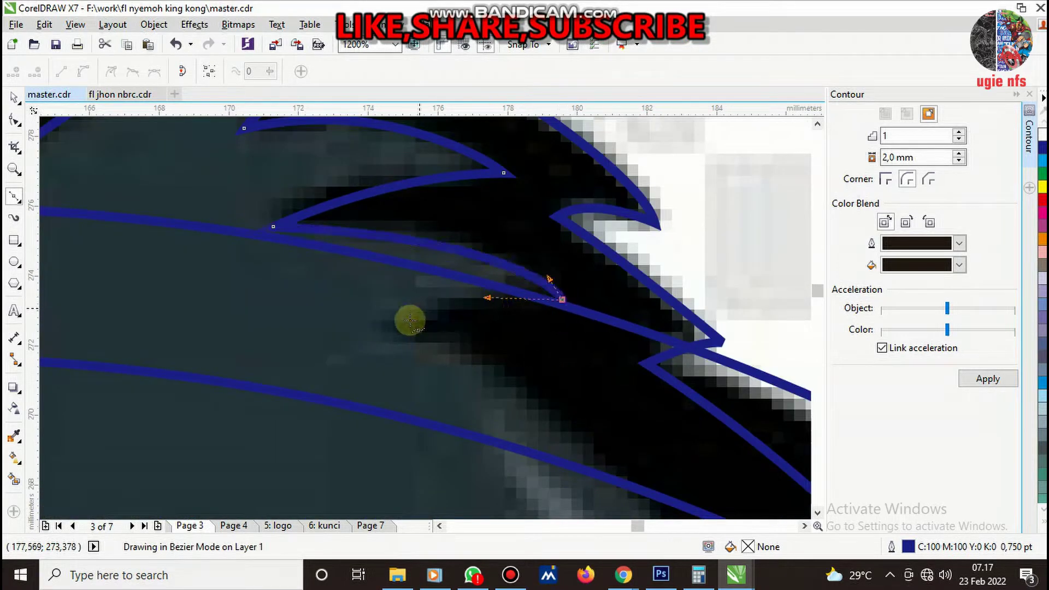
- Start the next spike and curve the outline down along the back
{"action": "left_click", "coordinate": [405, 336]}
{"action": "scroll", "coordinate": [546, 344], "scroll_direction": "down", "scroll_amount": 2}
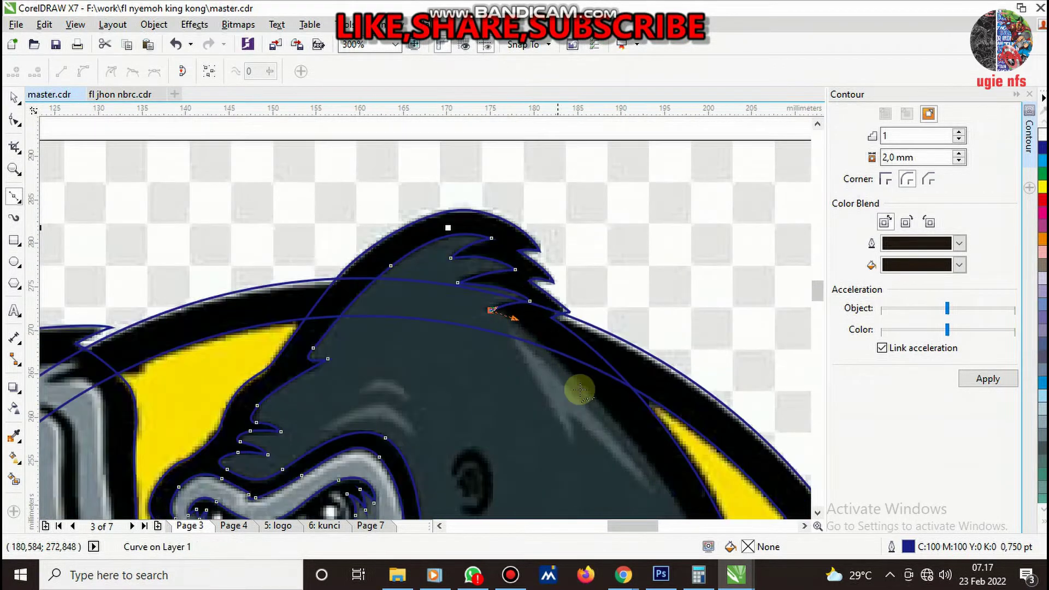
{"action": "scroll", "coordinate": [587, 399], "scroll_direction": "up", "scroll_amount": 1}
{"action": "left_click_drag", "start_coordinate": [526, 299], "coordinate": [639, 421]}
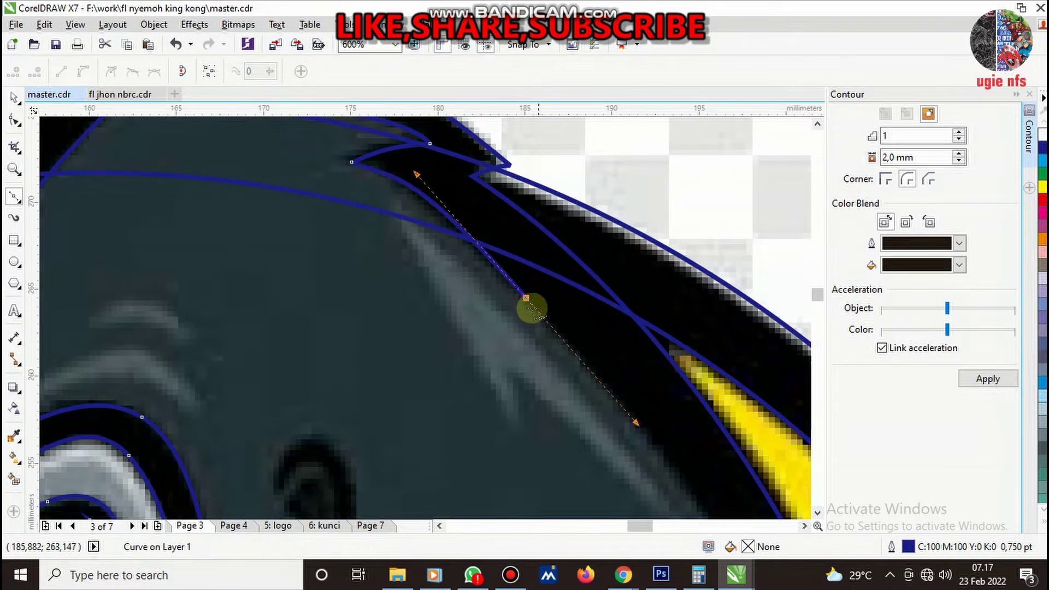
{"action": "scroll", "coordinate": [585, 386], "scroll_direction": "down", "scroll_amount": 2}
{"action": "scroll", "coordinate": [601, 395], "scroll_direction": "up", "scroll_amount": 2}
{"action": "left_click", "coordinate": [599, 429]}
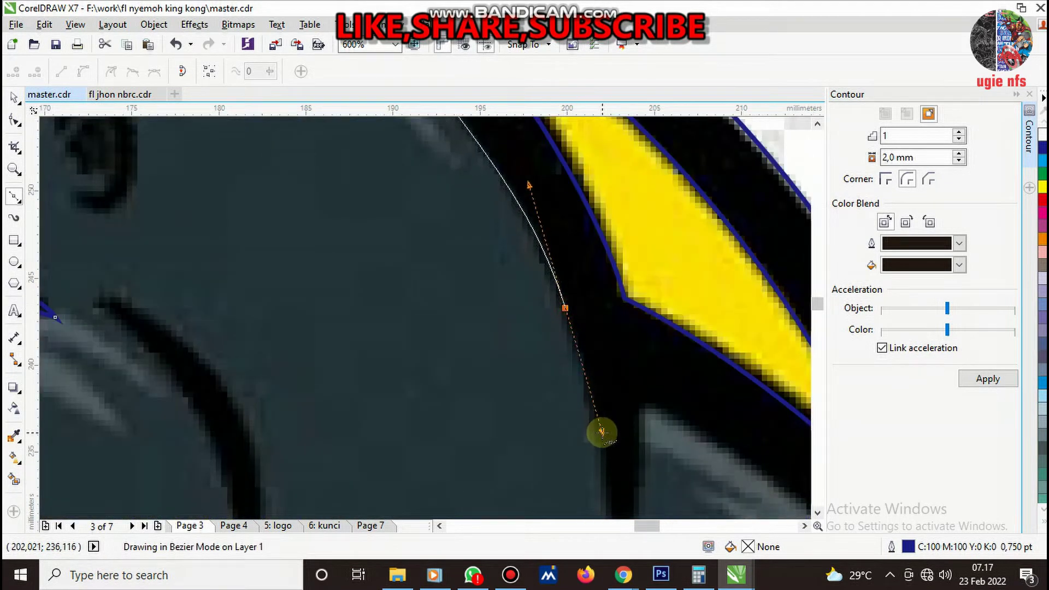
{"action": "scroll", "coordinate": [585, 304], "scroll_direction": "down", "scroll_amount": 2}
{"action": "scroll", "coordinate": [579, 339], "scroll_direction": "up", "scroll_amount": 2}
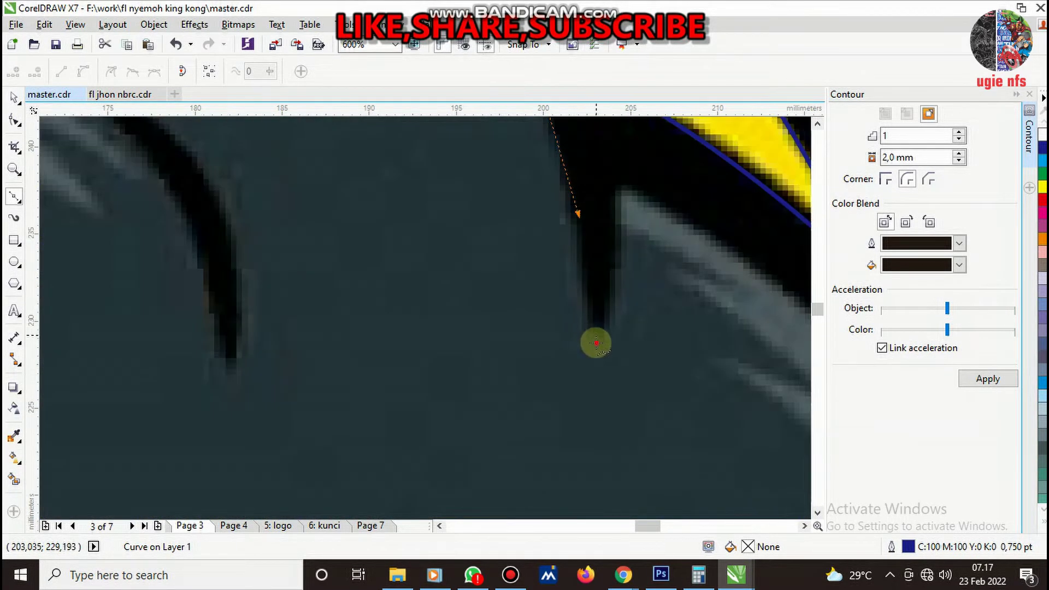
- Trace the V notch corners and the light fur strand below it
{"action": "left_click", "coordinate": [596, 343]}
{"action": "left_click", "coordinate": [623, 188]}
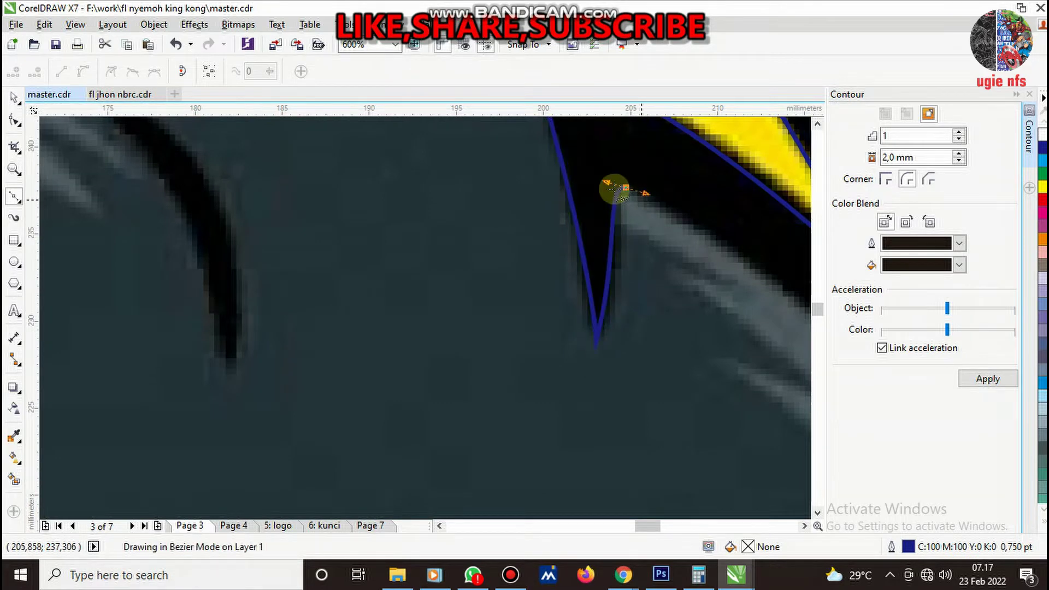
{"action": "scroll", "coordinate": [614, 188], "scroll_direction": "down", "scroll_amount": 2}
{"action": "scroll", "coordinate": [600, 260], "scroll_direction": "up", "scroll_amount": 2}
{"action": "mouse_move", "coordinate": [574, 307]}
{"action": "left_mouse_down"}
{"action": "mouse_move", "coordinate": [693, 495]}
{"action": "mouse_move", "coordinate": [605, 393]}
{"action": "left_mouse_up"}
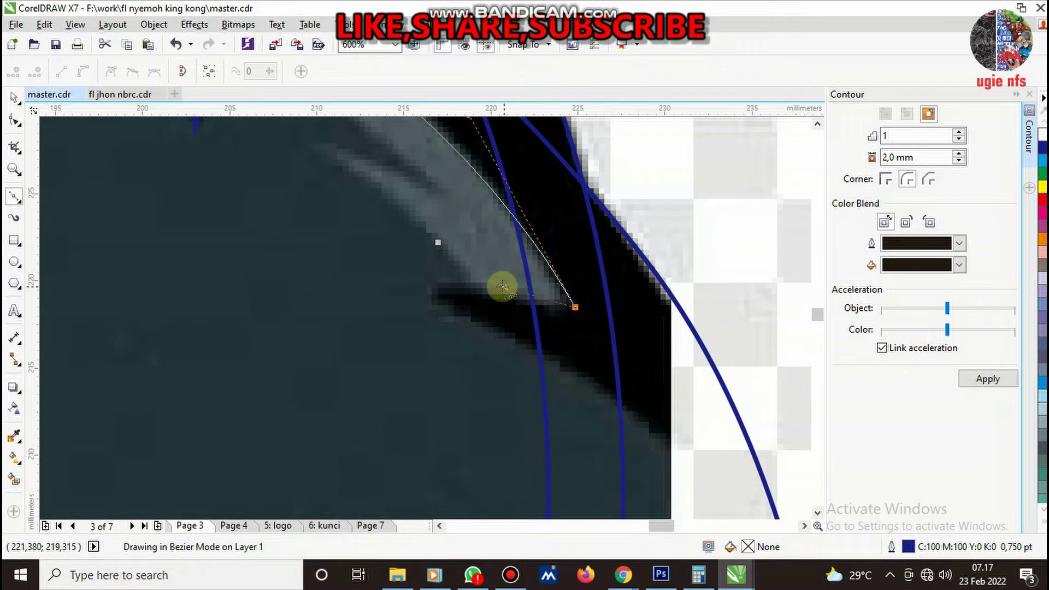
{"action": "mouse_move", "coordinate": [425, 289]}
{"action": "left_mouse_down"}
{"action": "mouse_move", "coordinate": [500, 327]}
{"action": "mouse_move", "coordinate": [539, 297]}
{"action": "left_mouse_up"}
{"action": "scroll", "coordinate": [604, 351], "scroll_direction": "down", "scroll_amount": 2}
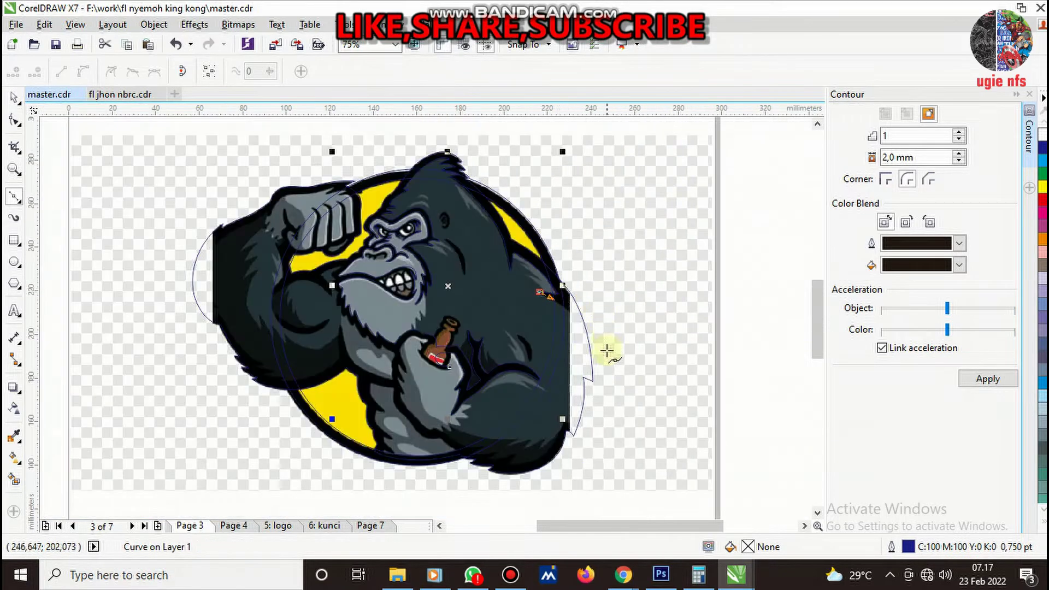
{"action": "scroll", "coordinate": [575, 337], "scroll_direction": "up", "scroll_amount": 1}
{"action": "scroll", "coordinate": [545, 273], "scroll_direction": "down", "scroll_amount": 1}
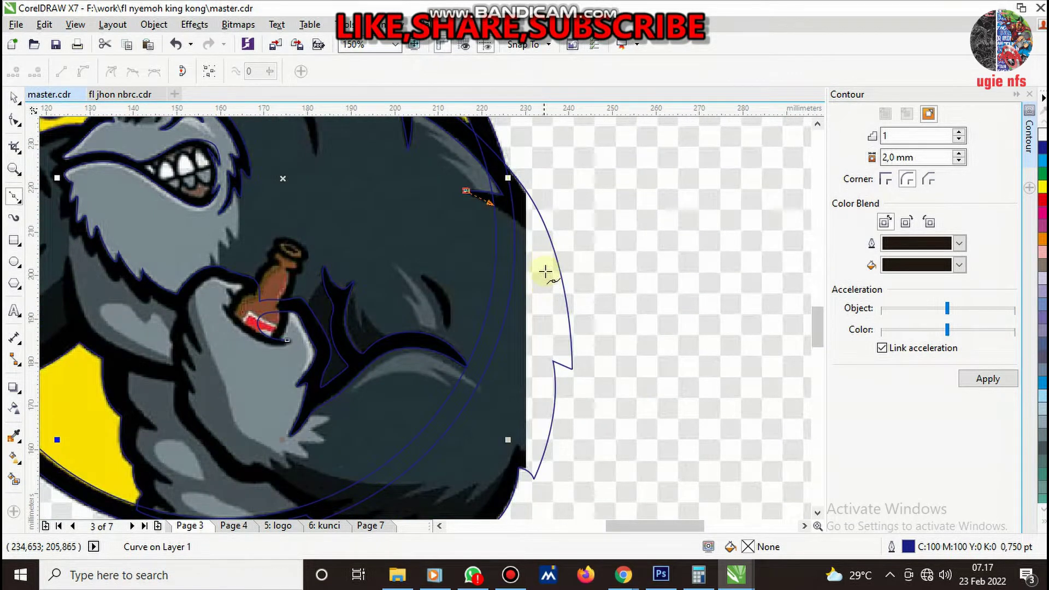
{"action": "scroll", "coordinate": [545, 272], "scroll_direction": "up", "scroll_amount": 2}
- Trace the outer edge down the gorilla's right side
{"action": "scroll", "coordinate": [531, 274], "scroll_direction": "down", "scroll_amount": 1}
{"action": "left_click_drag", "start_coordinate": [542, 276], "coordinate": [574, 390]}
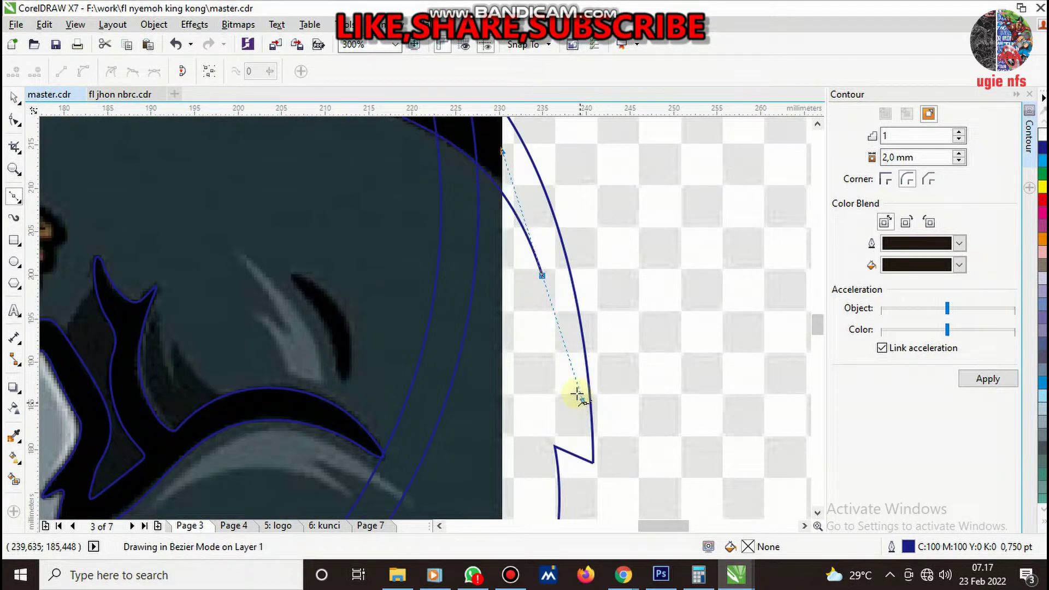
{"action": "scroll", "coordinate": [568, 371], "scroll_direction": "down", "scroll_amount": 1}
{"action": "scroll", "coordinate": [568, 393], "scroll_direction": "up", "scroll_amount": 2}
{"action": "mouse_move", "coordinate": [568, 405]}
{"action": "left_mouse_down"}
{"action": "mouse_move", "coordinate": [507, 385]}
{"action": "mouse_move", "coordinate": [482, 396]}
{"action": "mouse_move", "coordinate": [454, 457]}
{"action": "left_mouse_up"}
{"action": "scroll", "coordinate": [535, 328], "scroll_direction": "down", "scroll_amount": 2}
{"action": "scroll", "coordinate": [515, 350], "scroll_direction": "up", "scroll_amount": 1}
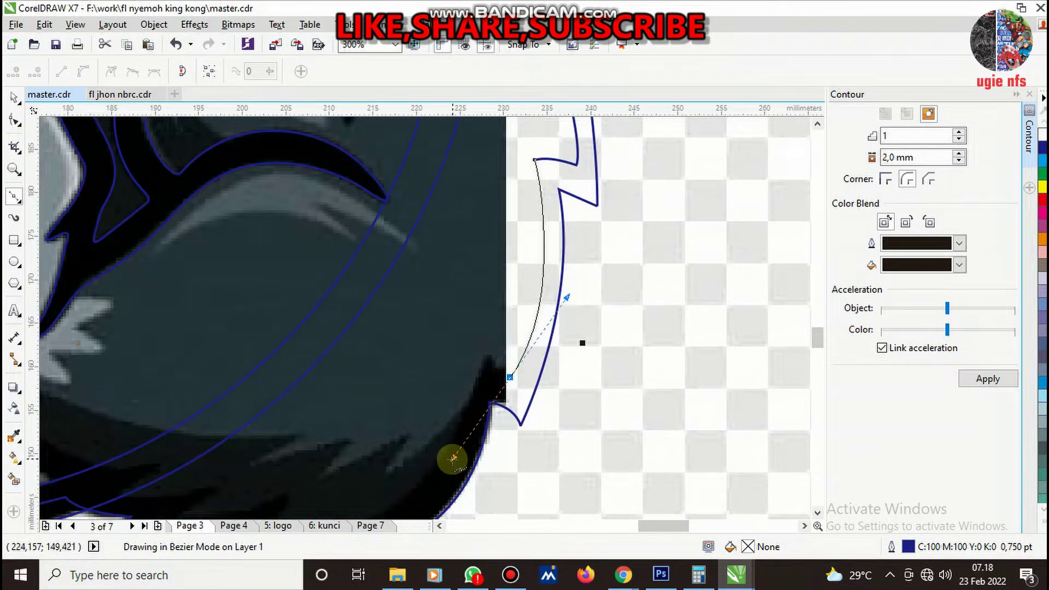
{"action": "left_click_drag", "start_coordinate": [500, 363], "coordinate": [487, 355]}
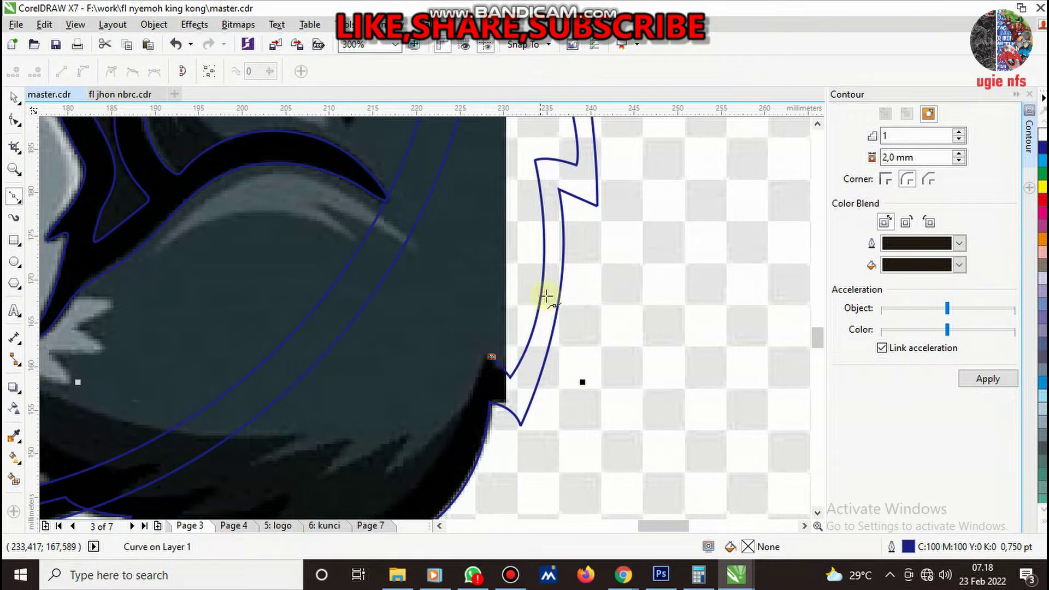
{"action": "scroll", "coordinate": [545, 292], "scroll_direction": "down", "scroll_amount": 2}
{"action": "scroll", "coordinate": [431, 416], "scroll_direction": "up", "scroll_amount": 2}
{"action": "scroll", "coordinate": [500, 389], "scroll_direction": "up", "scroll_amount": 1}
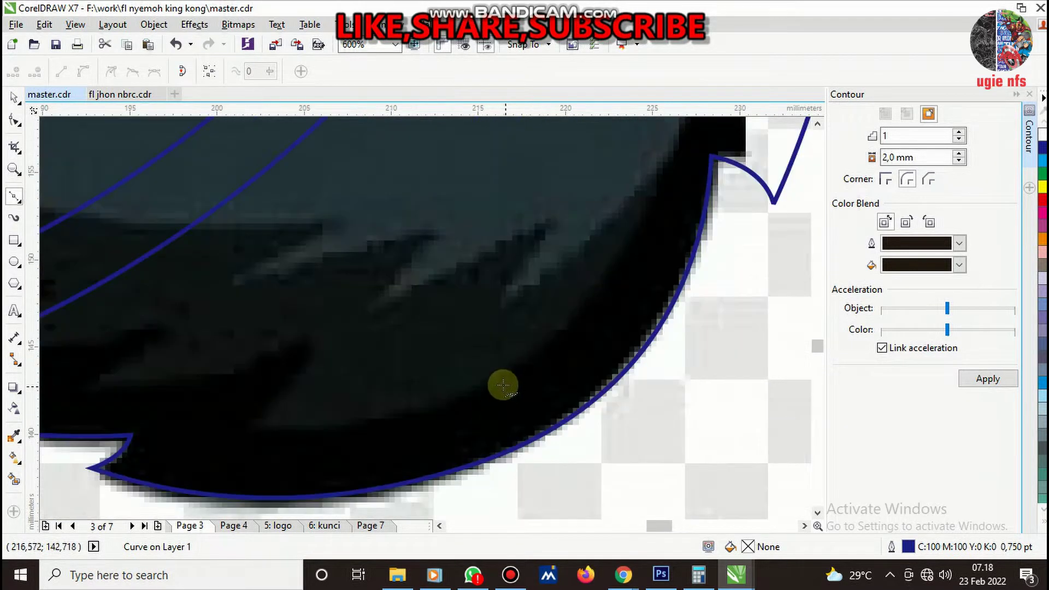
- Continue the outline along the bottom fur edge toward the lower left
{"action": "left_click_drag", "start_coordinate": [502, 386], "coordinate": [347, 473]}
{"action": "mouse_move", "coordinate": [248, 430]}
{"action": "left_mouse_down"}
{"action": "mouse_move", "coordinate": [309, 388]}
{"action": "mouse_move", "coordinate": [270, 368]}
{"action": "left_mouse_up"}
{"action": "scroll", "coordinate": [300, 375], "scroll_direction": "down", "scroll_amount": 1}
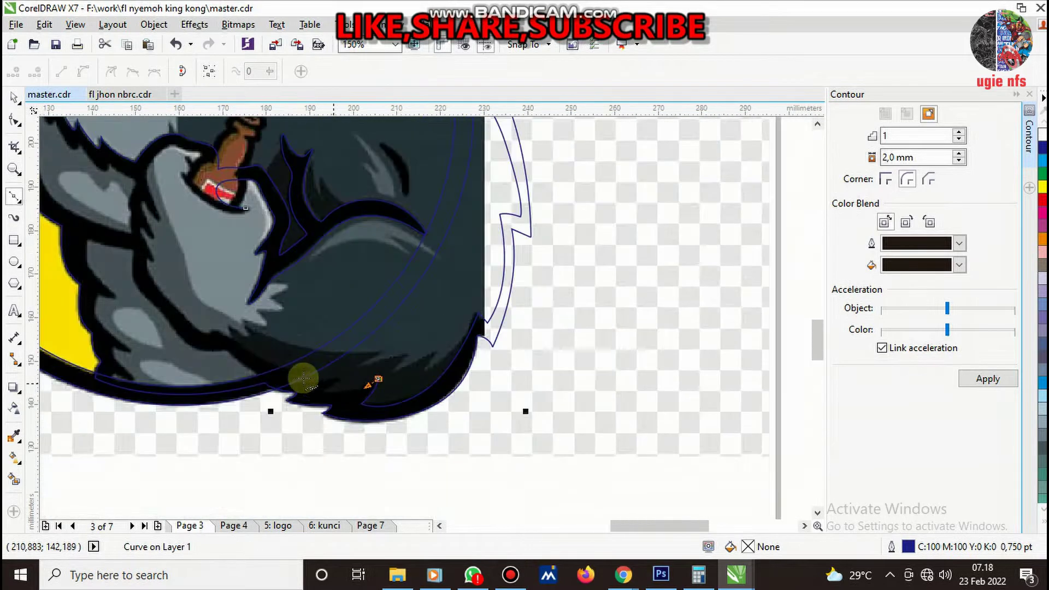
{"action": "scroll", "coordinate": [407, 424], "scroll_direction": "up", "scroll_amount": 2}
- Begin the Bezier outline near the bottom, curving nodes along the dark arm and fur edges
{"action": "left_click_drag", "start_coordinate": [515, 457], "coordinate": [673, 310]}
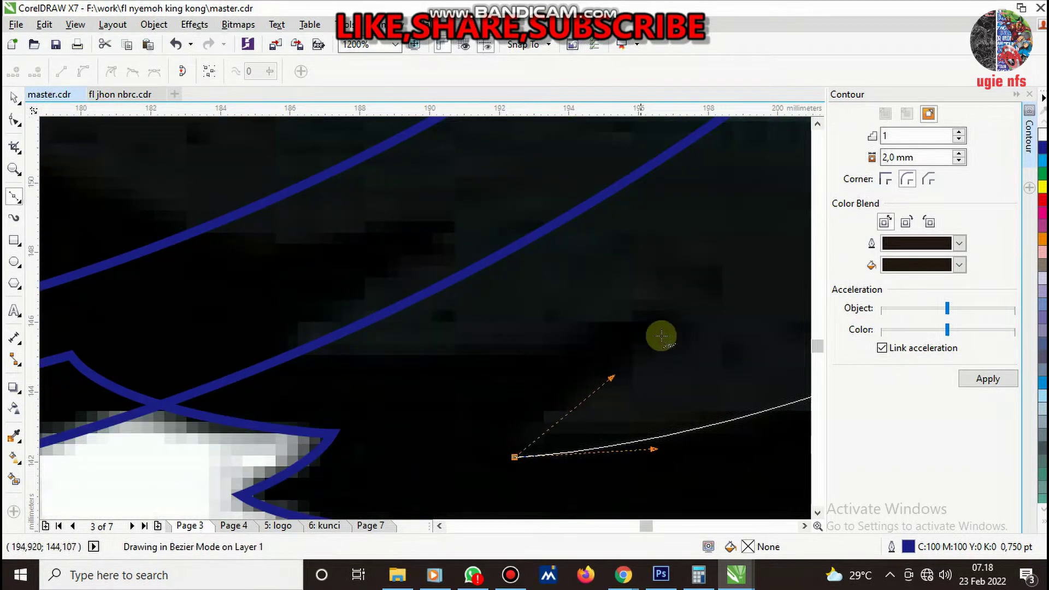
{"action": "left_click_drag", "start_coordinate": [261, 347], "coordinate": [451, 219]}
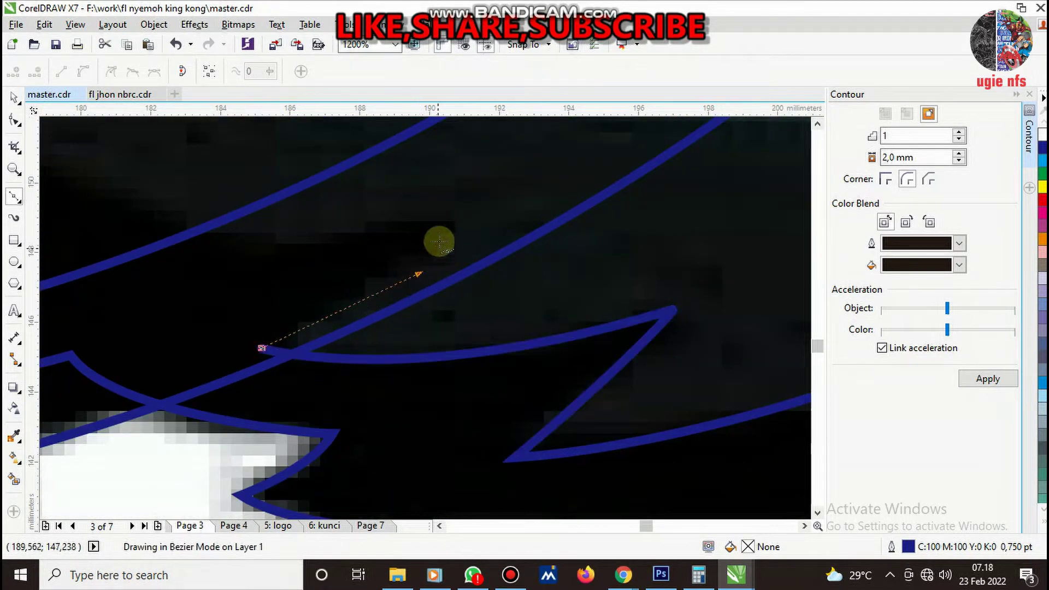
{"action": "scroll", "coordinate": [362, 290], "scroll_direction": "down", "scroll_amount": 1}
{"action": "scroll", "coordinate": [449, 307], "scroll_direction": "up", "scroll_amount": 1}
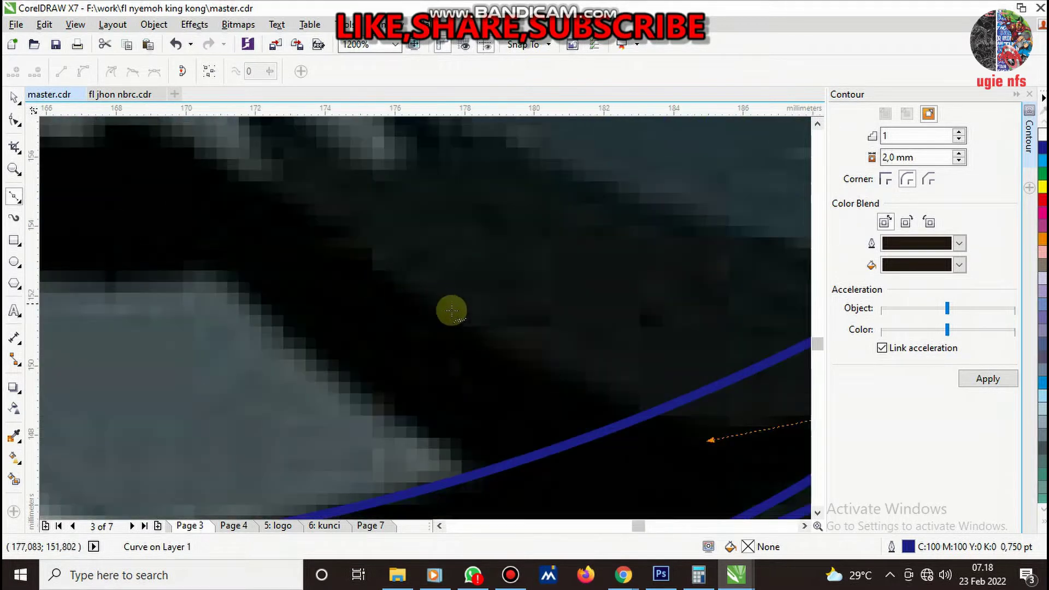
{"action": "left_click_drag", "start_coordinate": [447, 316], "coordinate": [293, 218]}
{"action": "scroll", "coordinate": [503, 311], "scroll_direction": "down", "scroll_amount": 1}
{"action": "scroll", "coordinate": [510, 332], "scroll_direction": "up", "scroll_amount": 1}
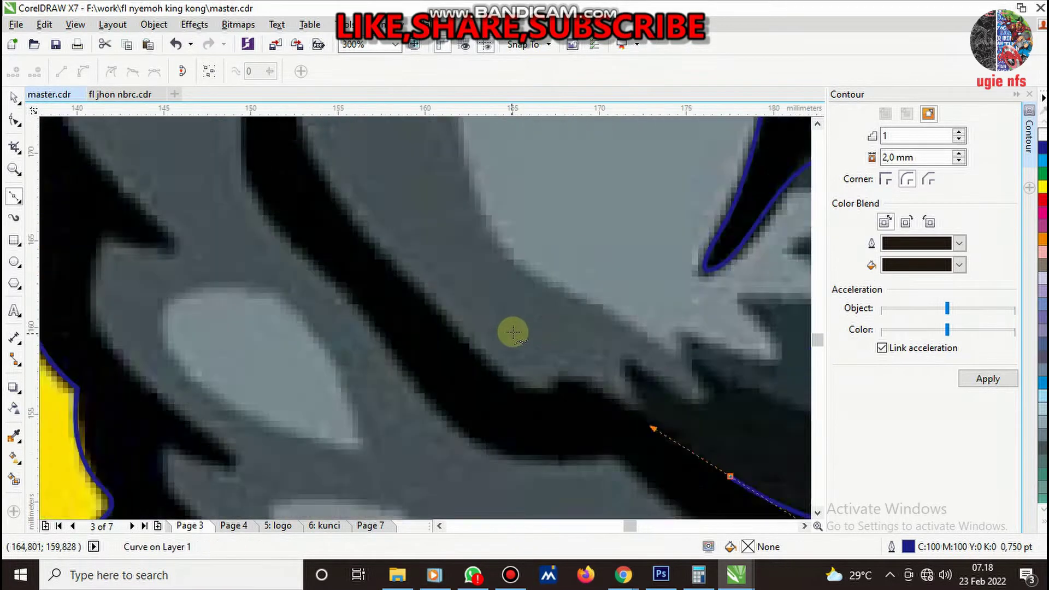
{"action": "left_click", "coordinate": [627, 424]}
{"action": "left_click_drag", "start_coordinate": [506, 431], "coordinate": [419, 387]}
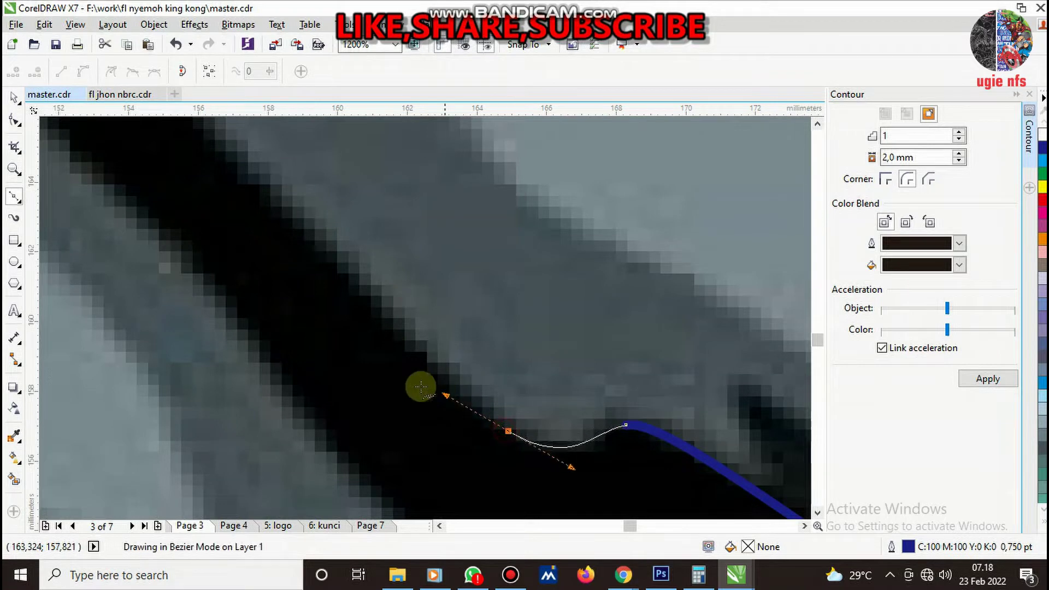
{"action": "scroll", "coordinate": [556, 430], "scroll_direction": "down", "scroll_amount": 1}
{"action": "scroll", "coordinate": [498, 367], "scroll_direction": "up", "scroll_amount": 2}
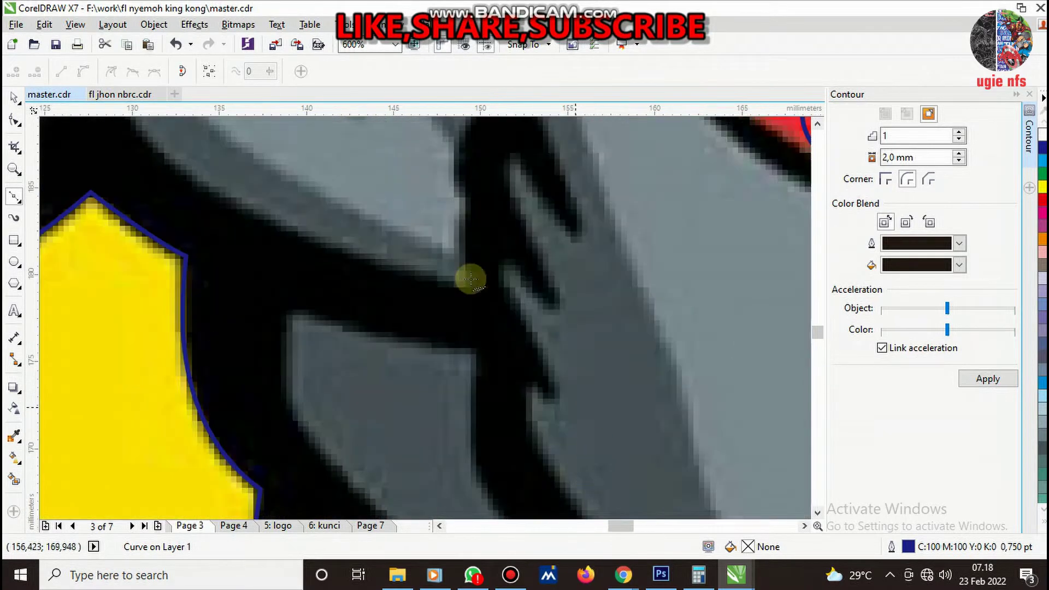
{"action": "scroll", "coordinate": [471, 279], "scroll_direction": "down", "scroll_amount": 2}
{"action": "scroll", "coordinate": [491, 315], "scroll_direction": "up", "scroll_amount": 2}
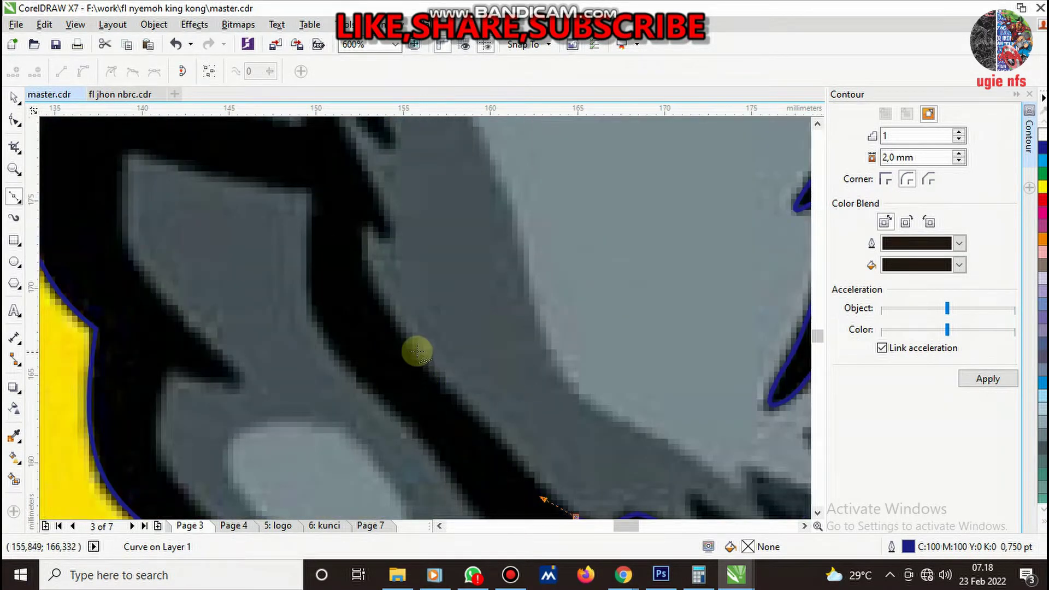
{"action": "left_click_drag", "start_coordinate": [417, 352], "coordinate": [352, 254]}
{"action": "scroll", "coordinate": [355, 257], "scroll_direction": "down", "scroll_amount": 1}
{"action": "scroll", "coordinate": [382, 278], "scroll_direction": "up", "scroll_amount": 2}
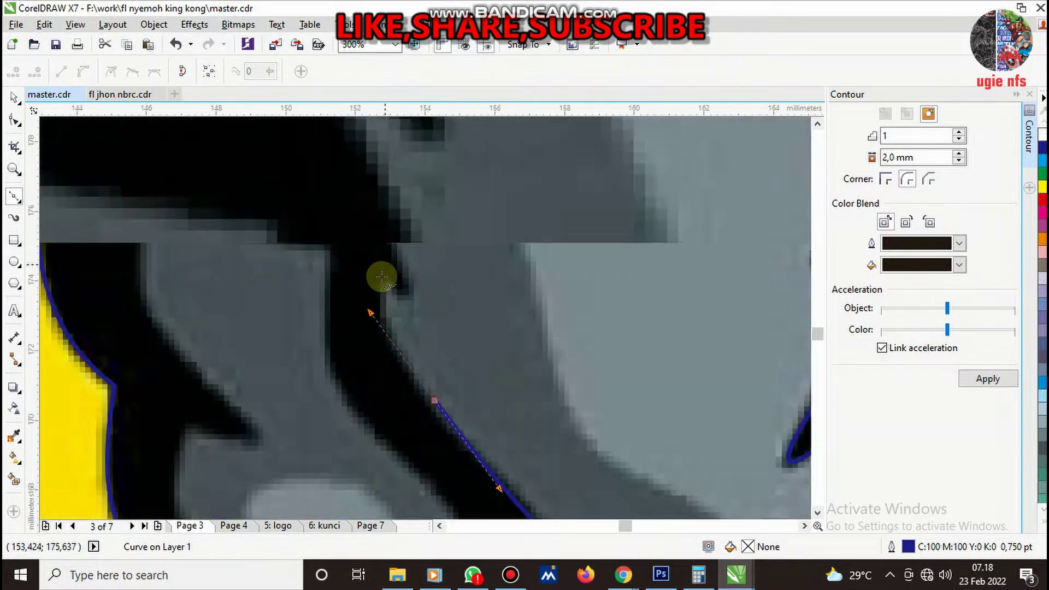
{"action": "scroll", "coordinate": [381, 278], "scroll_direction": "up", "scroll_amount": 1}
{"action": "left_click_drag", "start_coordinate": [417, 339], "coordinate": [493, 302]}
{"action": "scroll", "coordinate": [493, 302], "scroll_direction": "down", "scroll_amount": 3}
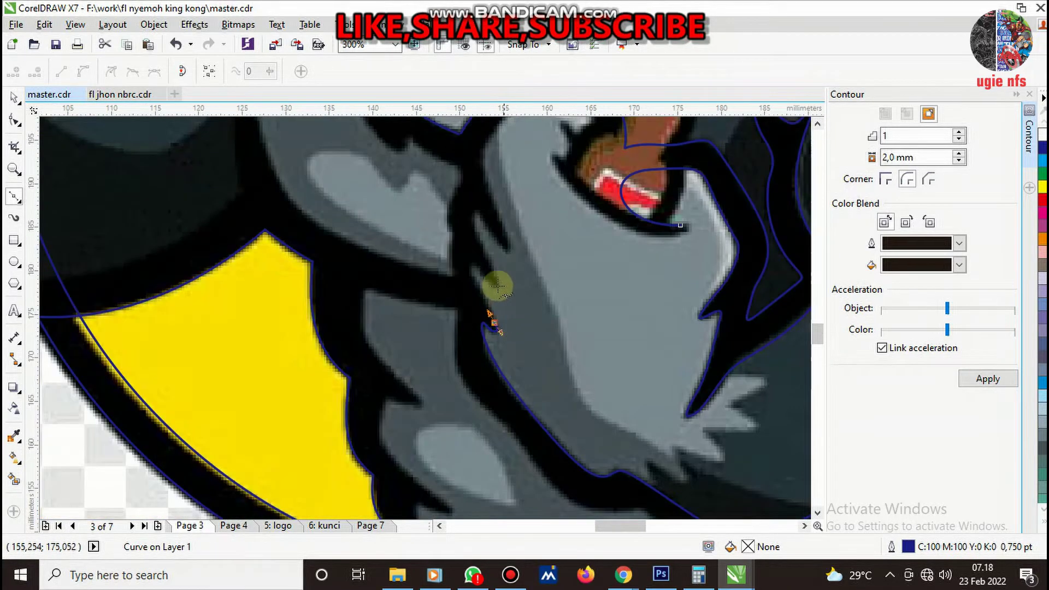
{"action": "scroll", "coordinate": [479, 260], "scroll_direction": "up", "scroll_amount": 3}
{"action": "scroll", "coordinate": [379, 404], "scroll_direction": "down", "scroll_amount": 1}
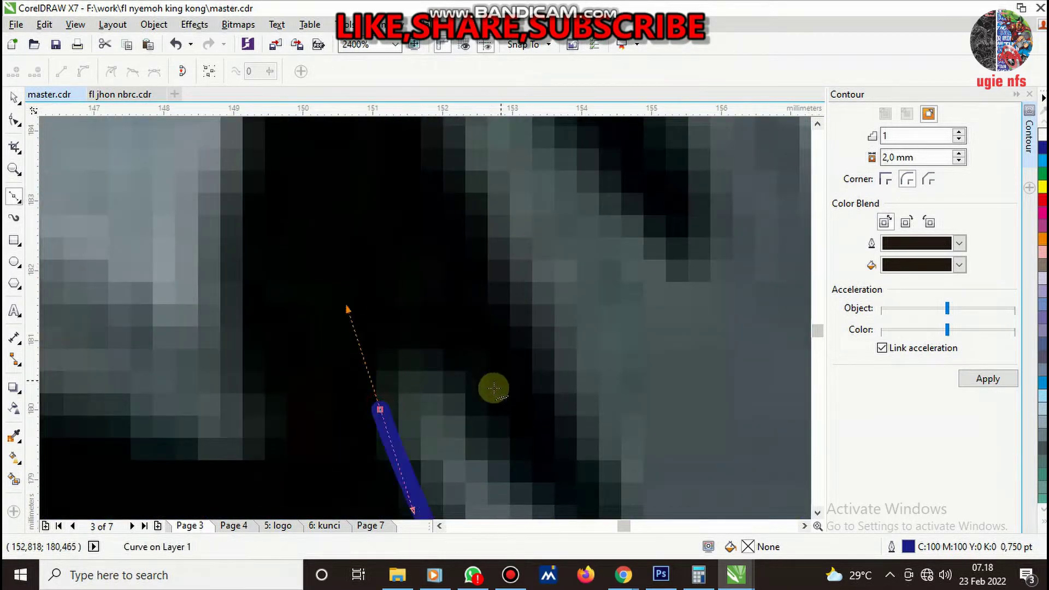
{"action": "left_click_drag", "start_coordinate": [480, 407], "coordinate": [524, 477]}
{"action": "scroll", "coordinate": [502, 387], "scroll_direction": "down", "scroll_amount": 1}
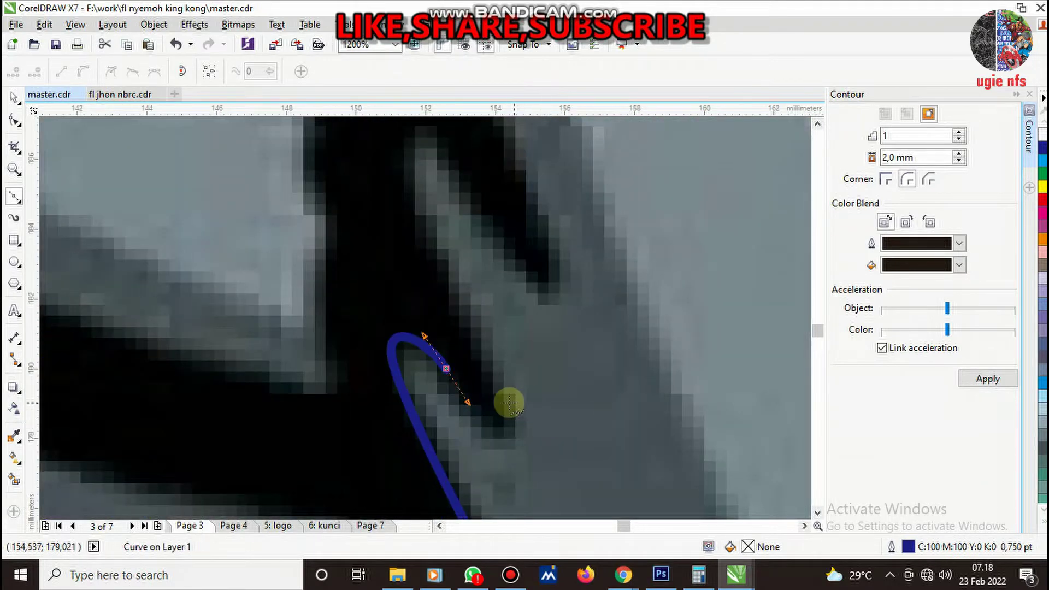
- Trace around the first fingertip and up the next finger, with a corner node in the dark gap
{"action": "left_click_drag", "start_coordinate": [507, 403], "coordinate": [476, 336]}
{"action": "scroll", "coordinate": [462, 358], "scroll_direction": "down", "scroll_amount": 1}
{"action": "scroll", "coordinate": [424, 254], "scroll_direction": "up", "scroll_amount": 1}
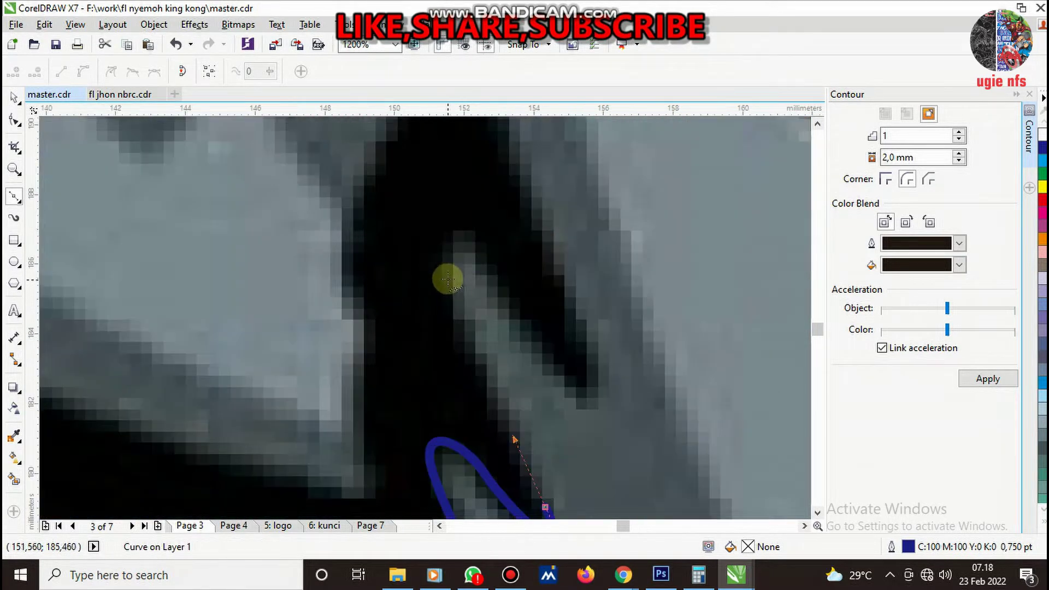
{"action": "left_click_drag", "start_coordinate": [446, 277], "coordinate": [429, 200]}
{"action": "left_click_drag", "start_coordinate": [491, 274], "coordinate": [518, 327]}
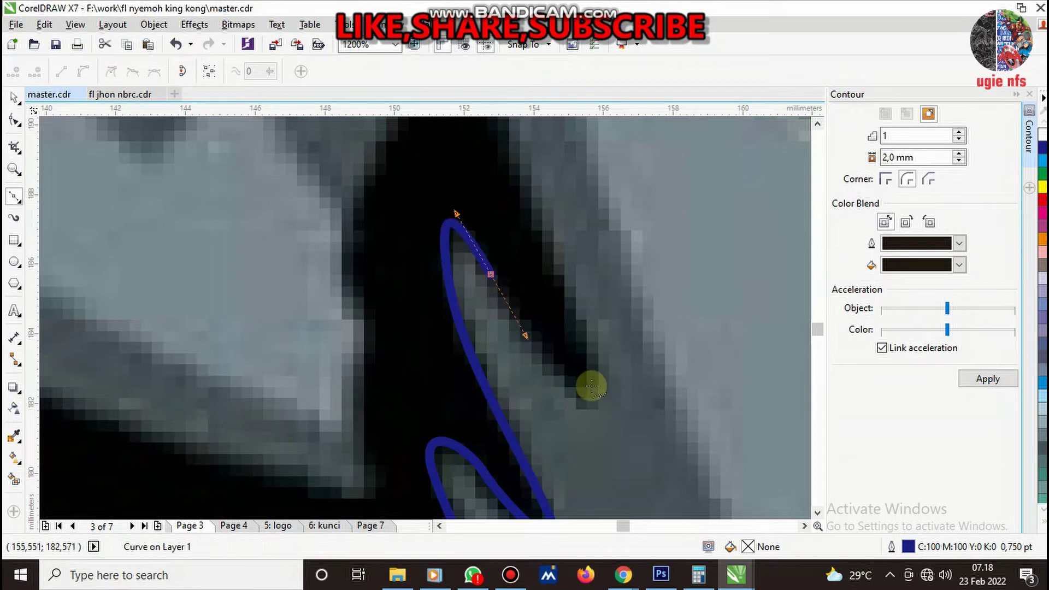
{"action": "left_click_drag", "start_coordinate": [590, 383], "coordinate": [562, 281]}
{"action": "scroll", "coordinate": [562, 268], "scroll_direction": "down", "scroll_amount": 1}
{"action": "scroll", "coordinate": [542, 231], "scroll_direction": "up", "scroll_amount": 1}
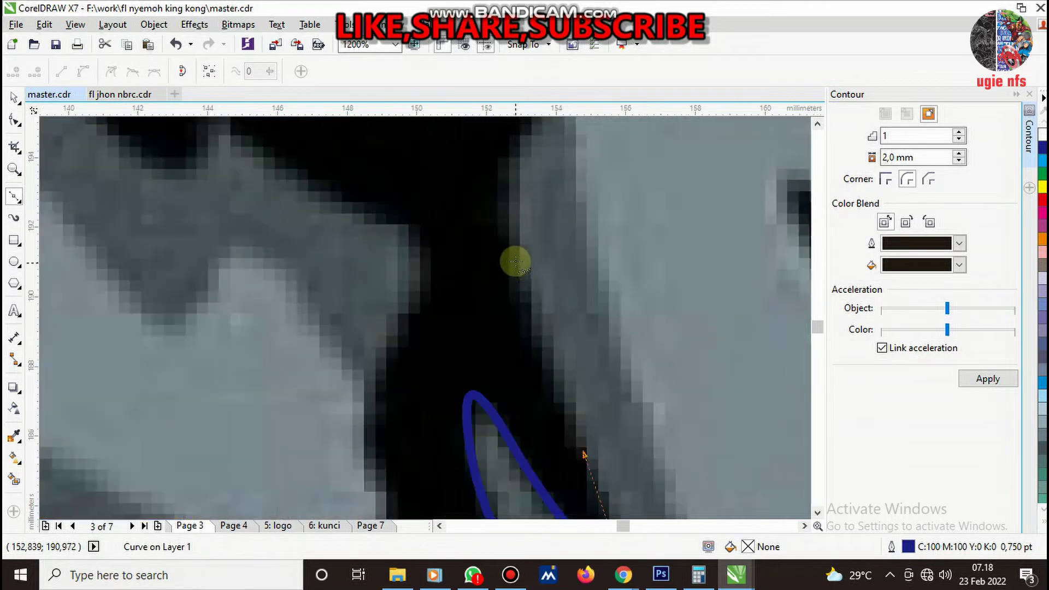
{"action": "left_click", "coordinate": [515, 263]}
{"action": "scroll", "coordinate": [489, 182], "scroll_direction": "down", "scroll_amount": 2}
{"action": "scroll", "coordinate": [541, 286], "scroll_direction": "up", "scroll_amount": 2}
{"action": "scroll", "coordinate": [446, 320], "scroll_direction": "up", "scroll_amount": 1}
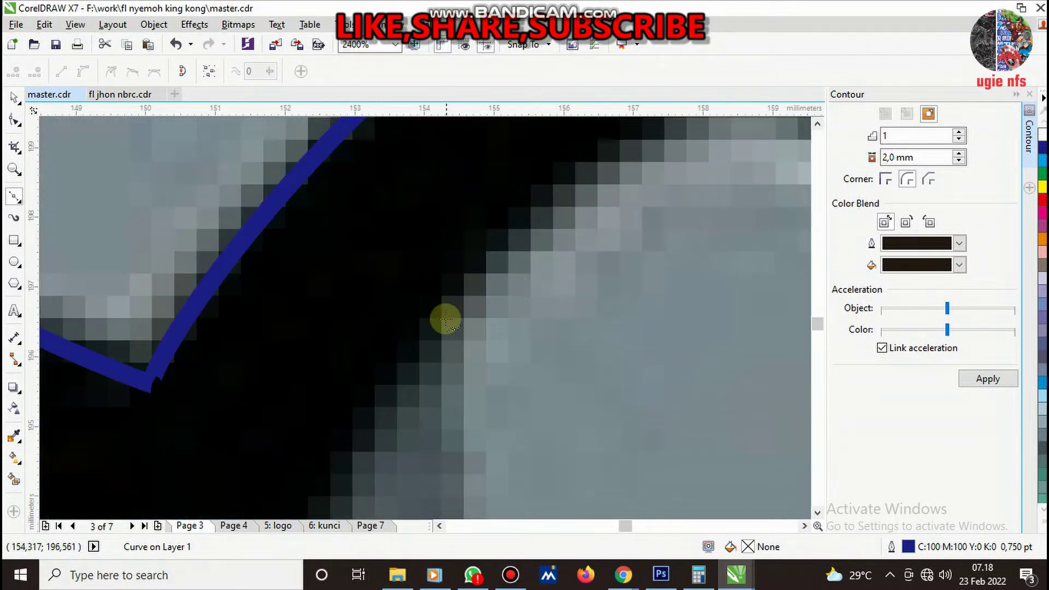
{"action": "left_click_drag", "start_coordinate": [446, 320], "coordinate": [591, 154]}
{"action": "scroll", "coordinate": [409, 288], "scroll_direction": "down", "scroll_amount": 1}
{"action": "scroll", "coordinate": [421, 257], "scroll_direction": "down", "scroll_amount": 2}
{"action": "scroll", "coordinate": [413, 256], "scroll_direction": "up", "scroll_amount": 3}
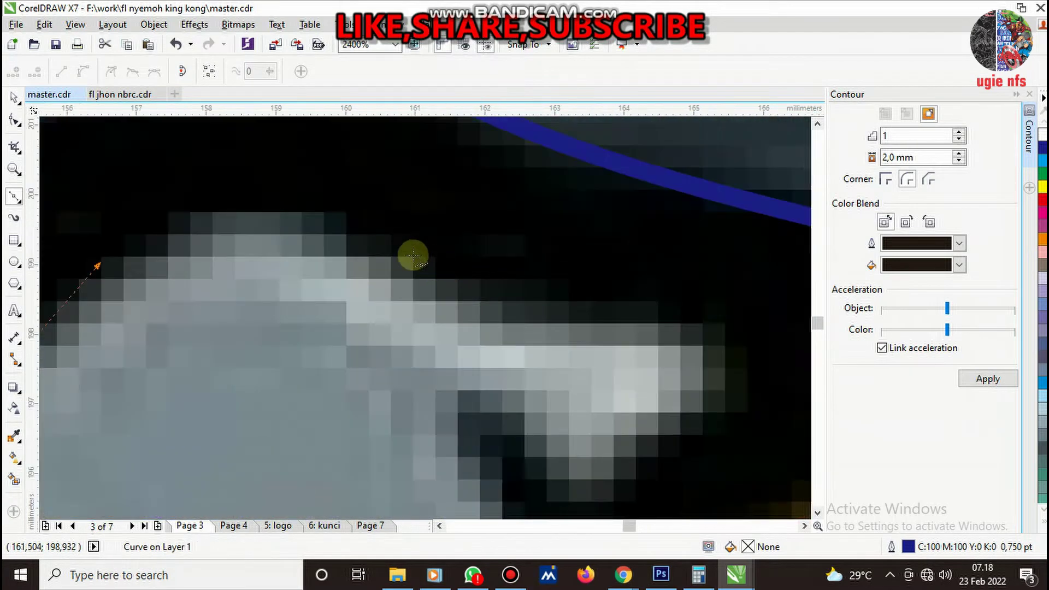
- Continue the outline along the finger tops and around the finger ends
{"action": "left_click_drag", "start_coordinate": [355, 229], "coordinate": [495, 308]}
{"action": "left_click_drag", "start_coordinate": [648, 313], "coordinate": [735, 314]}
{"action": "left_click_drag", "start_coordinate": [734, 386], "coordinate": [662, 434]}
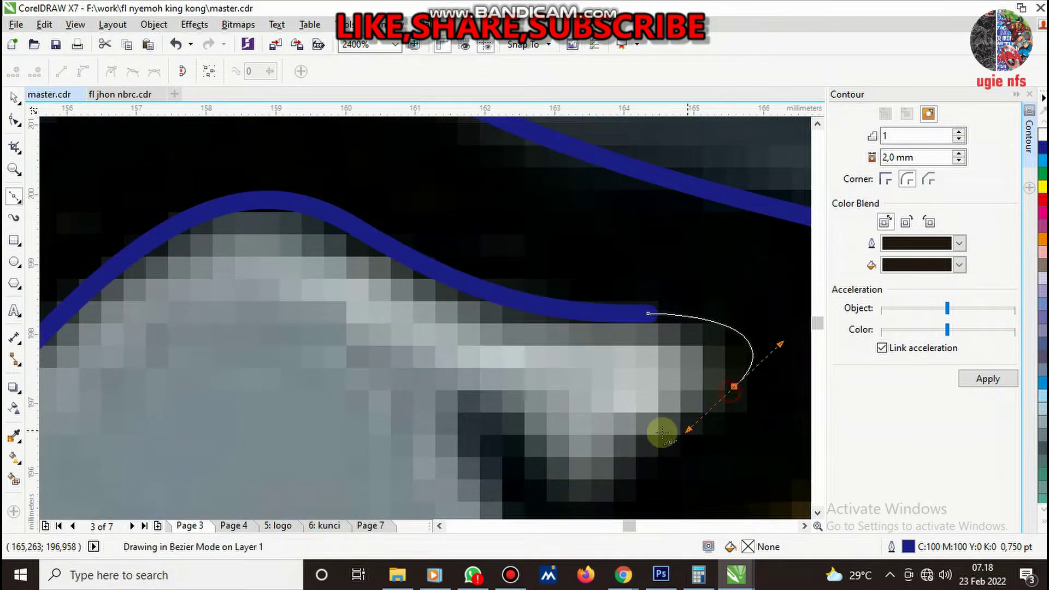
{"action": "scroll", "coordinate": [662, 435], "scroll_direction": "down", "scroll_amount": 2}
{"action": "scroll", "coordinate": [632, 375], "scroll_direction": "up", "scroll_amount": 1}
{"action": "scroll", "coordinate": [613, 370], "scroll_direction": "up", "scroll_amount": 1}
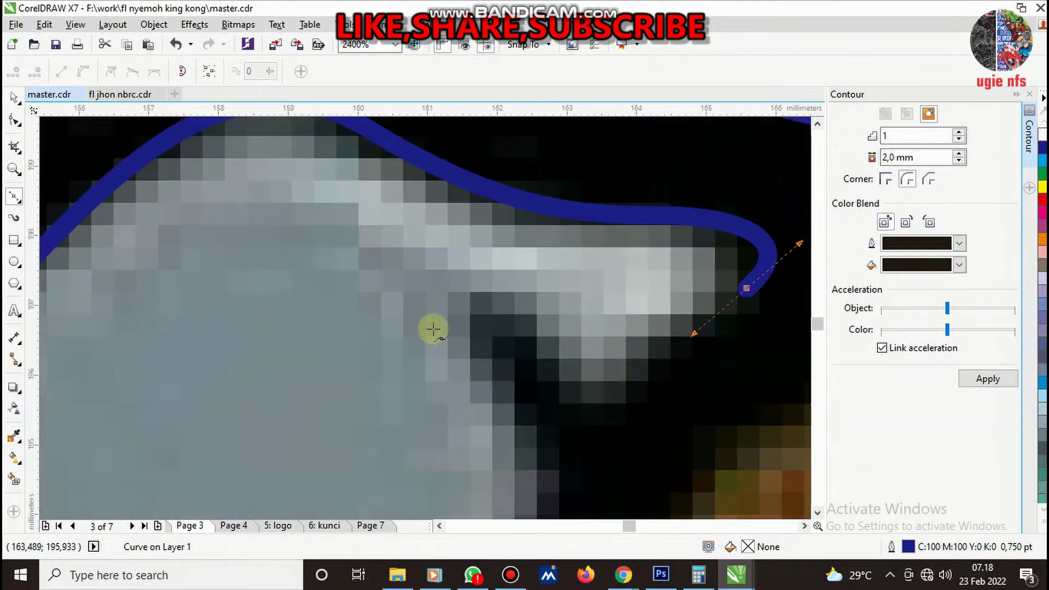
{"action": "scroll", "coordinate": [434, 328], "scroll_direction": "down", "scroll_amount": 2}
{"action": "scroll", "coordinate": [535, 350], "scroll_direction": "up", "scroll_amount": 1}
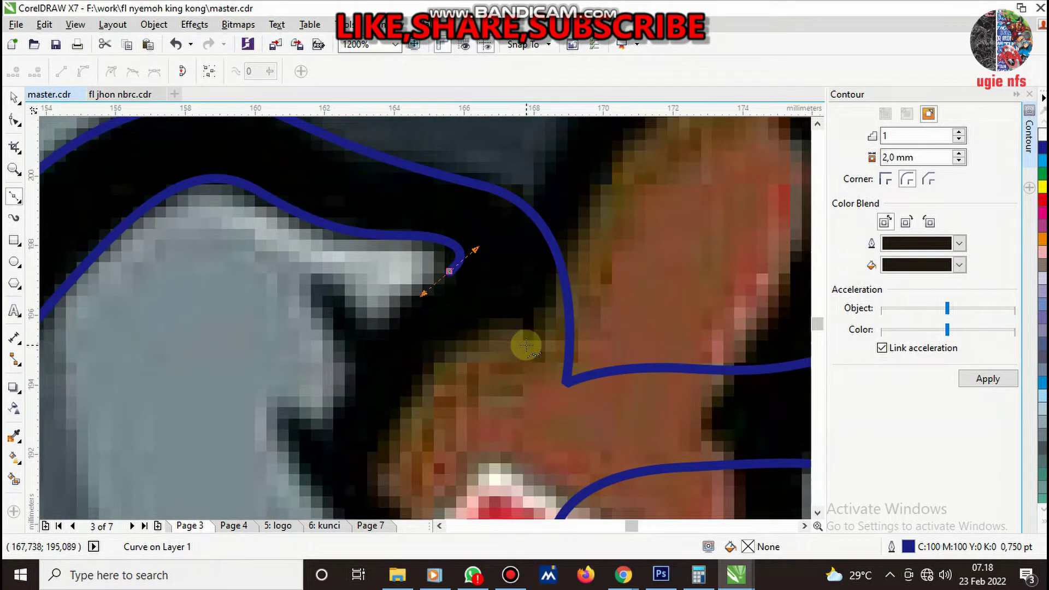
{"action": "left_click_drag", "start_coordinate": [513, 338], "coordinate": [517, 417]}
{"action": "scroll", "coordinate": [517, 417], "scroll_direction": "down", "scroll_amount": 3}
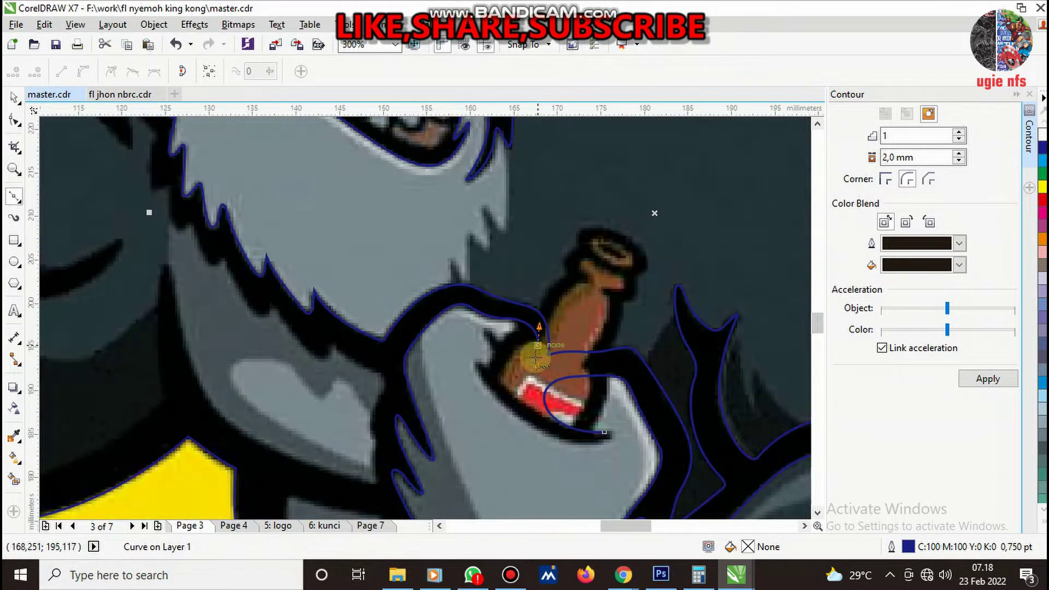
{"action": "scroll", "coordinate": [534, 363], "scroll_direction": "up", "scroll_amount": 1}
{"action": "scroll", "coordinate": [517, 395], "scroll_direction": "up", "scroll_amount": 2}
- Carry the outline past the bottle, around the thumb and lower hand, and close it
{"action": "left_click_drag", "start_coordinate": [544, 349], "coordinate": [504, 346]}
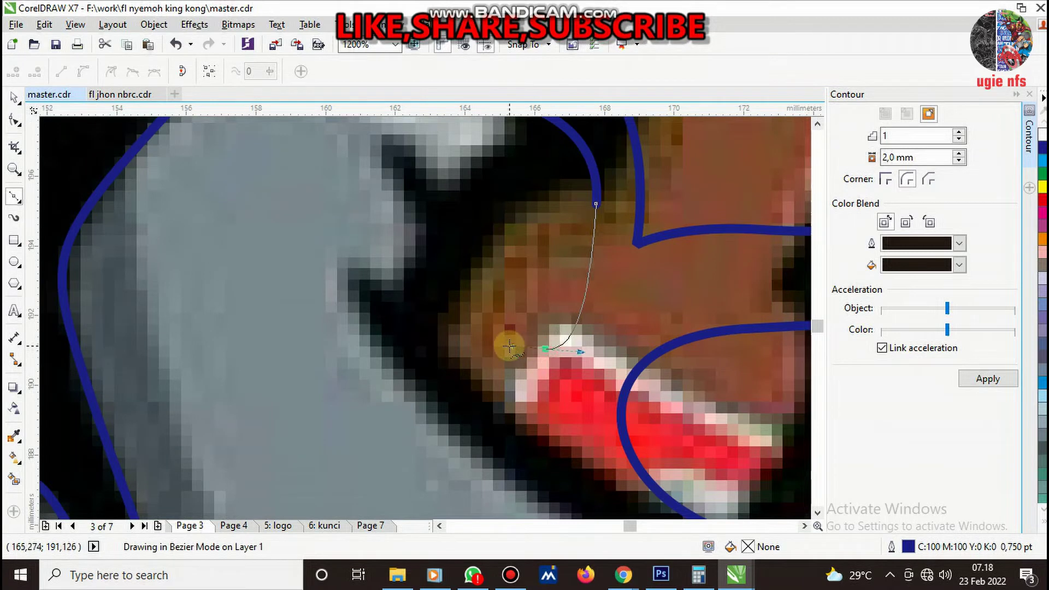
{"action": "mouse_move", "coordinate": [454, 303]}
{"action": "left_mouse_down"}
{"action": "mouse_move", "coordinate": [457, 259]}
{"action": "mouse_move", "coordinate": [426, 228]}
{"action": "left_mouse_up"}
{"action": "scroll", "coordinate": [457, 286], "scroll_direction": "down", "scroll_amount": 2}
{"action": "scroll", "coordinate": [458, 269], "scroll_direction": "up", "scroll_amount": 2}
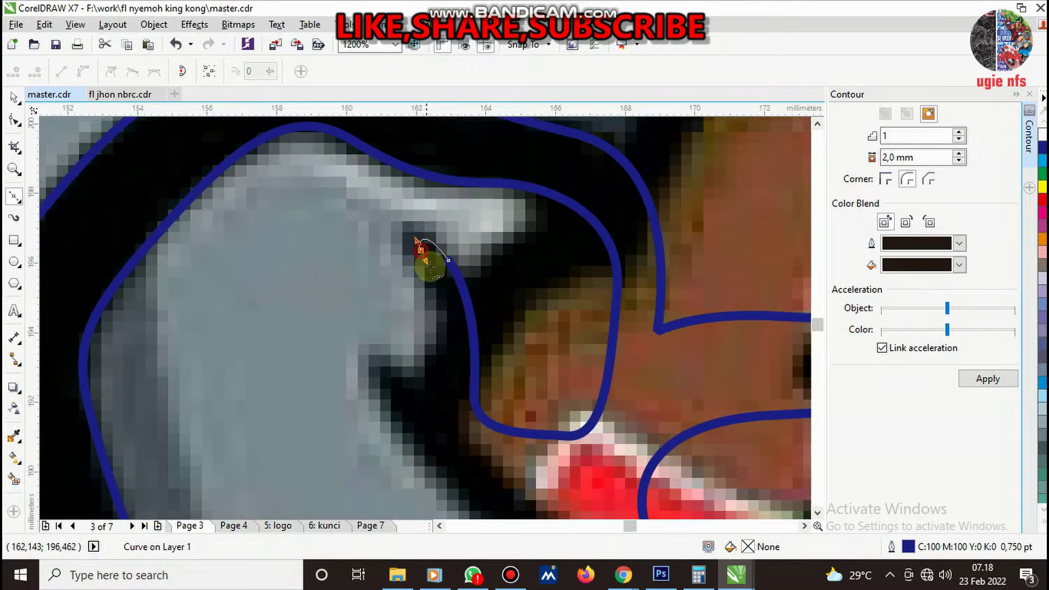
{"action": "mouse_move", "coordinate": [455, 349]}
{"action": "left_mouse_down"}
{"action": "mouse_move", "coordinate": [457, 386]}
{"action": "mouse_move", "coordinate": [410, 379]}
{"action": "mouse_move", "coordinate": [415, 349]}
{"action": "mouse_move", "coordinate": [614, 468]}
{"action": "mouse_move", "coordinate": [601, 468]}
{"action": "left_mouse_up"}
{"action": "scroll", "coordinate": [427, 335], "scroll_direction": "down", "scroll_amount": 2}
{"action": "scroll", "coordinate": [427, 336], "scroll_direction": "down", "scroll_amount": 2}
{"action": "scroll", "coordinate": [428, 363], "scroll_direction": "up", "scroll_amount": 4}
{"action": "scroll", "coordinate": [618, 420], "scroll_direction": "down", "scroll_amount": 2}
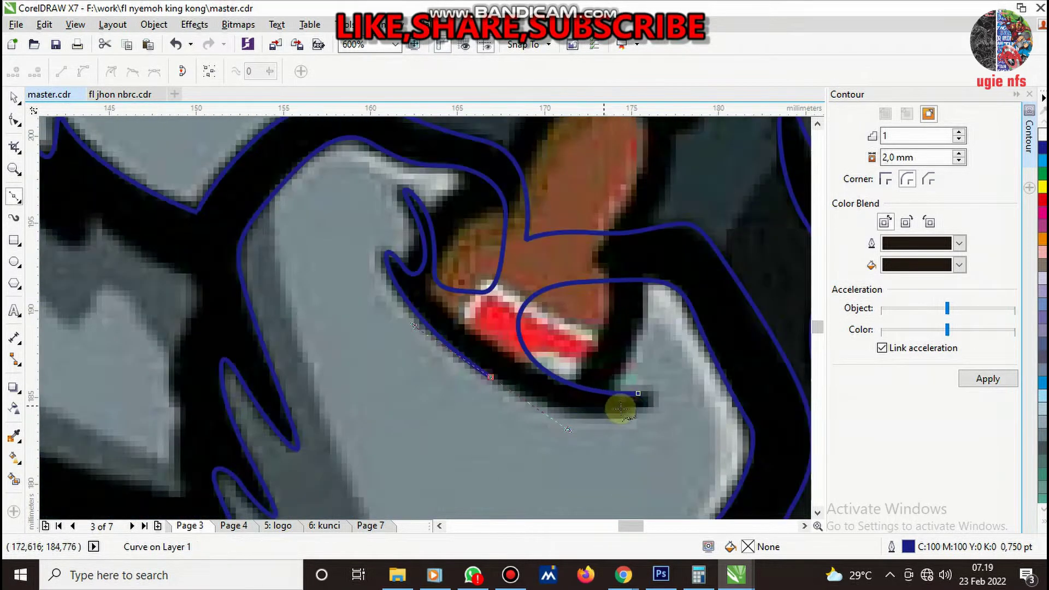
{"action": "scroll", "coordinate": [628, 412], "scroll_direction": "up", "scroll_amount": 2}
{"action": "mouse_move", "coordinate": [671, 394]}
{"action": "left_mouse_down"}
{"action": "mouse_move", "coordinate": [698, 374]}
{"action": "mouse_move", "coordinate": [633, 377]}
{"action": "left_mouse_up"}
{"action": "left_click", "coordinate": [633, 377]}
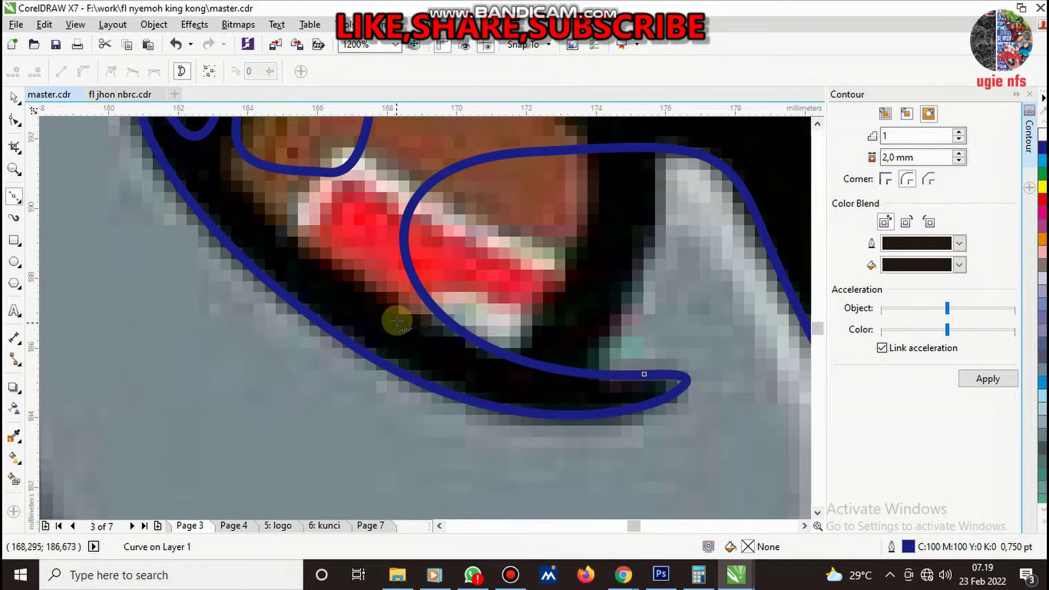
{"action": "scroll", "coordinate": [426, 334], "scroll_direction": "down", "scroll_amount": 2}
{"action": "scroll", "coordinate": [462, 327], "scroll_direction": "down", "scroll_amount": 2}
{"action": "scroll", "coordinate": [462, 332], "scroll_direction": "down", "scroll_amount": 1}
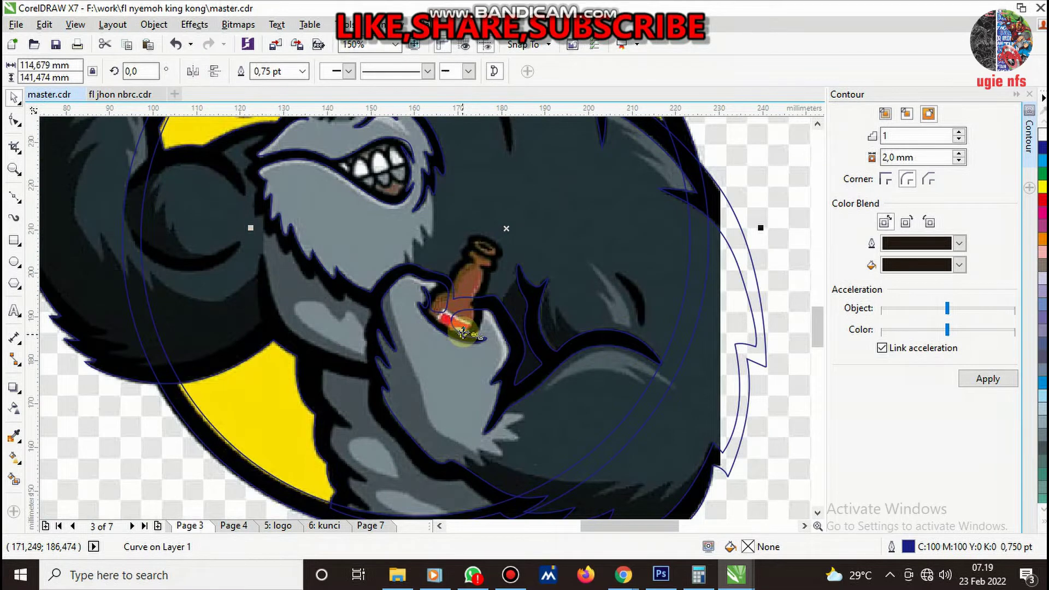
- Save the drawing
{"action": "left_click", "coordinate": [55, 45]}
{"action": "scroll", "coordinate": [451, 292], "scroll_direction": "down", "scroll_amount": 2}
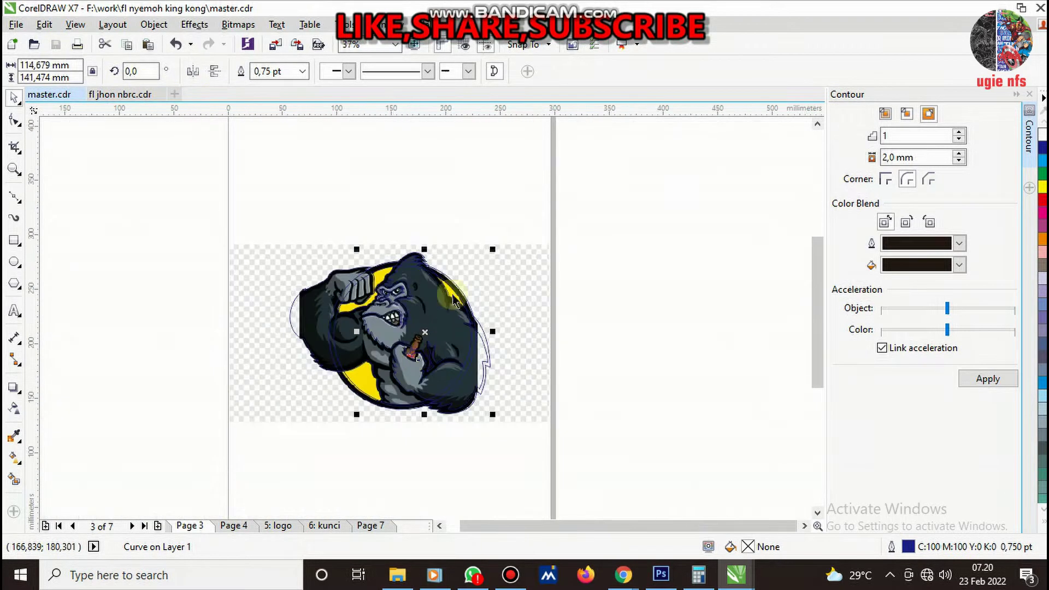
{"action": "scroll", "coordinate": [457, 291], "scroll_direction": "up", "scroll_amount": 2}
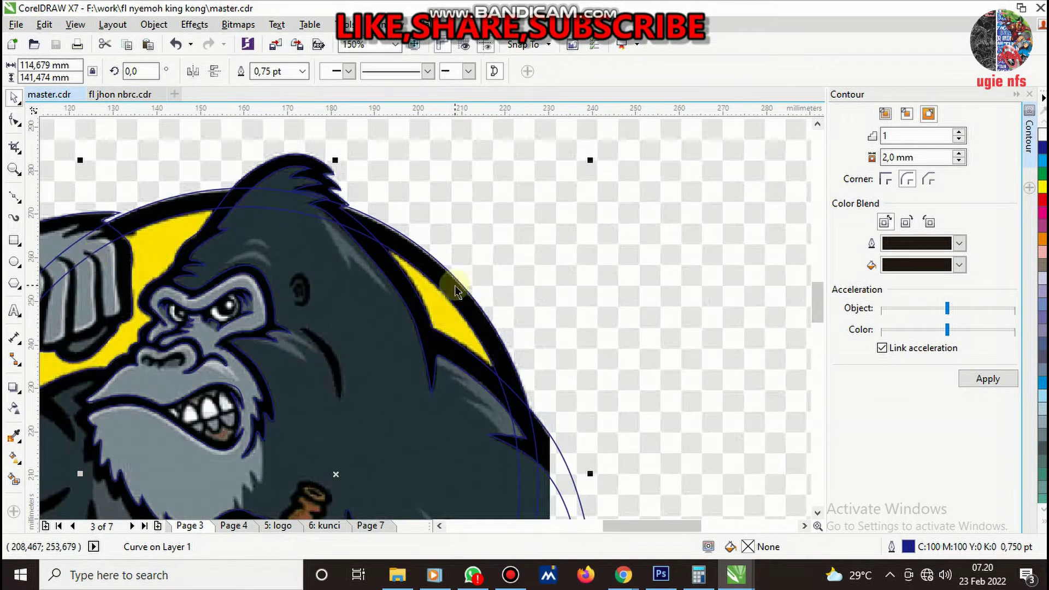
- Inspect the 209-node fur curve with the Shape tool, zoomed in around the gorilla's head
{"action": "left_click", "coordinate": [15, 121]}
{"action": "scroll", "coordinate": [350, 233], "scroll_direction": "up", "scroll_amount": 2}
{"action": "scroll", "coordinate": [344, 229], "scroll_direction": "up", "scroll_amount": 1}
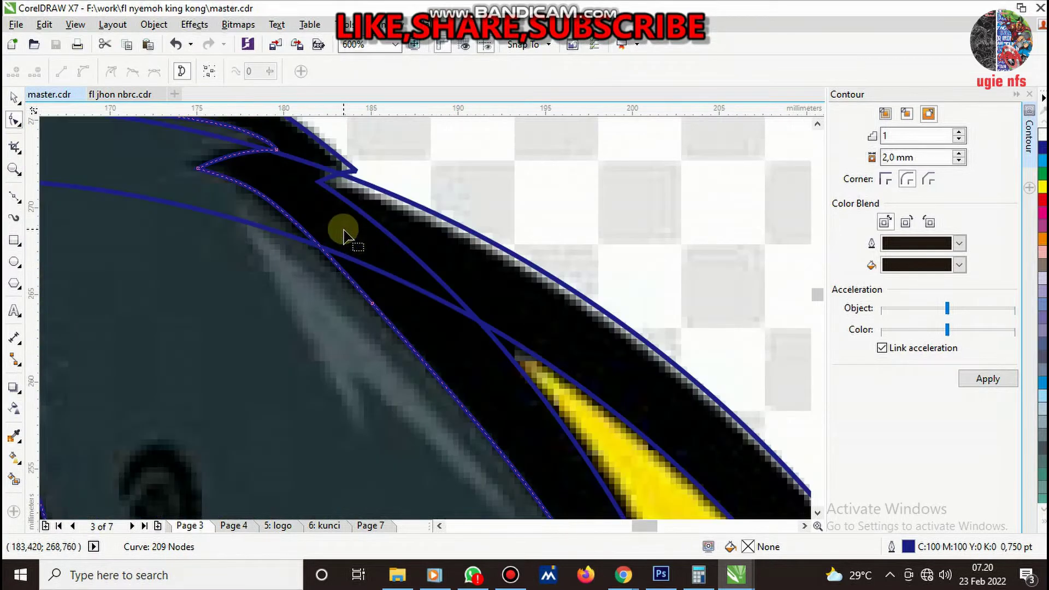
{"action": "scroll", "coordinate": [344, 237], "scroll_direction": "down", "scroll_amount": 1}
{"action": "scroll", "coordinate": [354, 247], "scroll_direction": "down", "scroll_amount": 1}
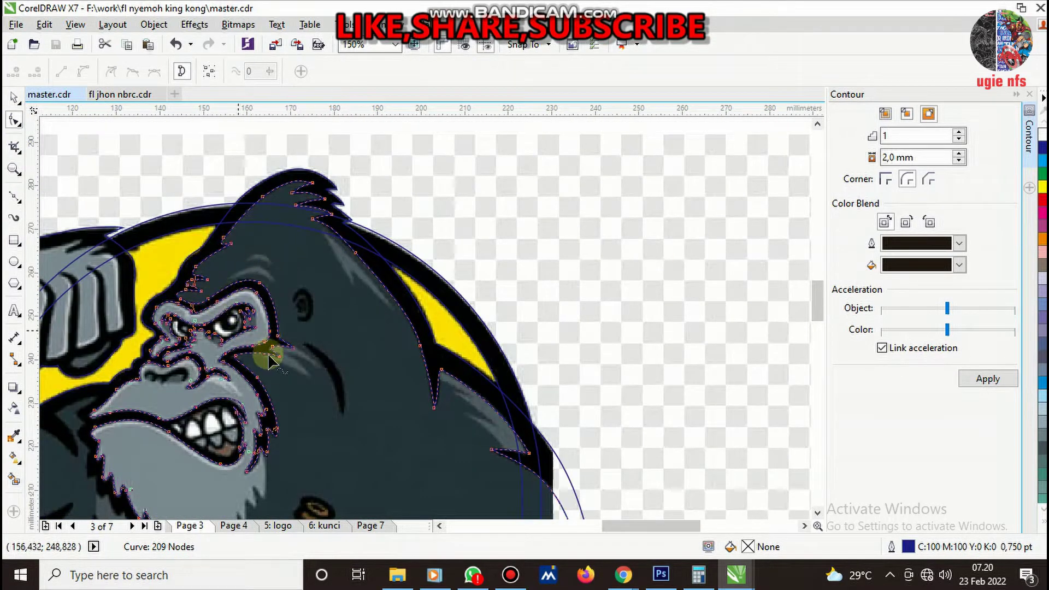
{"action": "scroll", "coordinate": [265, 363], "scroll_direction": "up", "scroll_amount": 1}
{"action": "scroll", "coordinate": [311, 306], "scroll_direction": "down", "scroll_amount": 1}
{"action": "scroll", "coordinate": [300, 344], "scroll_direction": "up", "scroll_amount": 1}
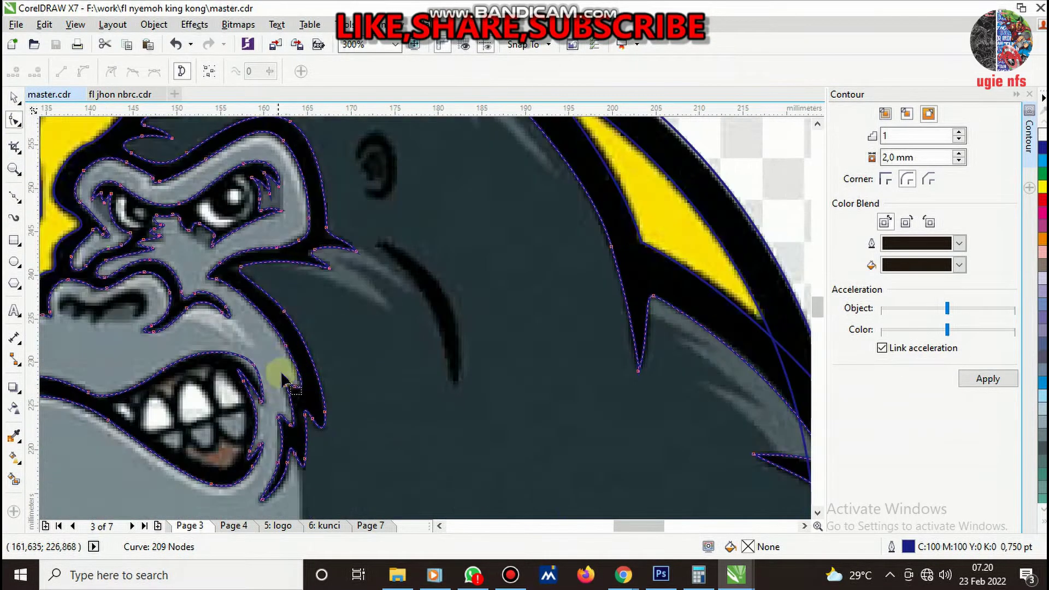
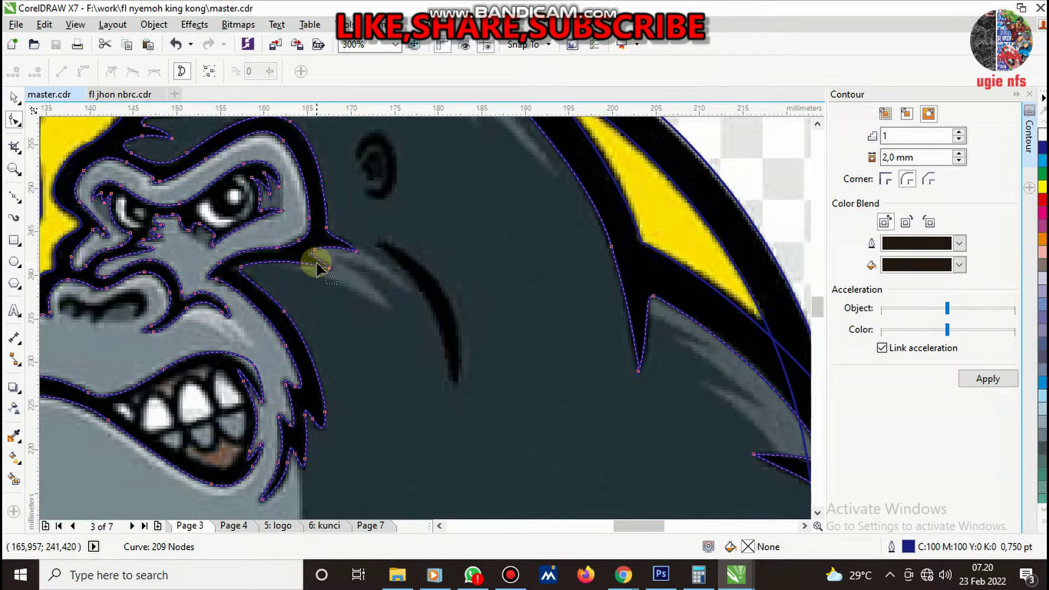
- Zoom in on the bottle label, bend the outline segment around it, and slide the new node left
{"action": "scroll", "coordinate": [355, 260], "scroll_direction": "down", "scroll_amount": 1}
{"action": "scroll", "coordinate": [532, 372], "scroll_direction": "down", "scroll_amount": 1}
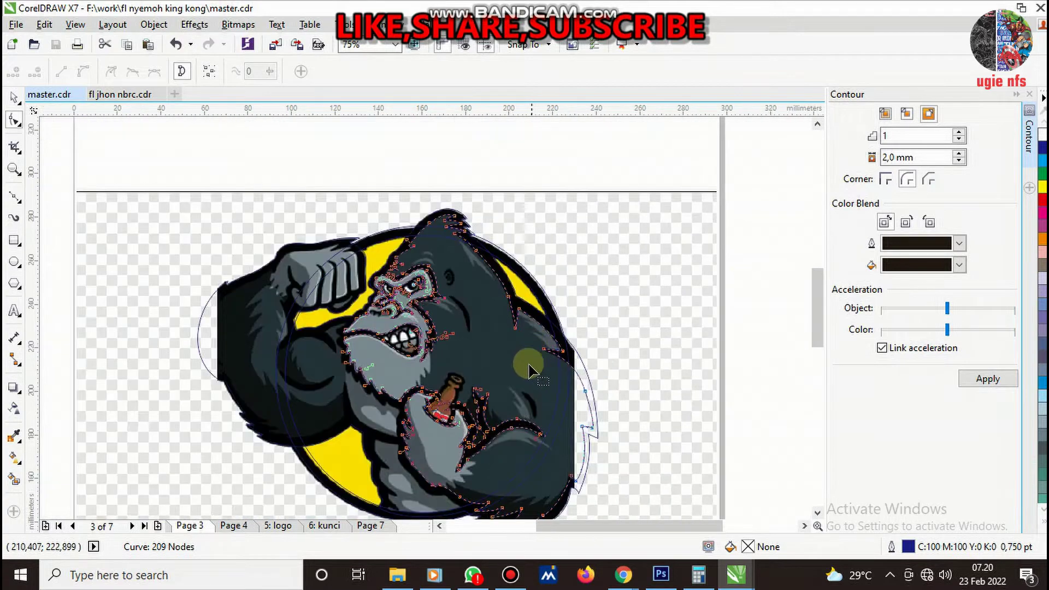
{"action": "scroll", "coordinate": [448, 437], "scroll_direction": "up", "scroll_amount": 1}
{"action": "scroll", "coordinate": [448, 437], "scroll_direction": "up", "scroll_amount": 2}
{"action": "scroll", "coordinate": [410, 327], "scroll_direction": "down", "scroll_amount": 1}
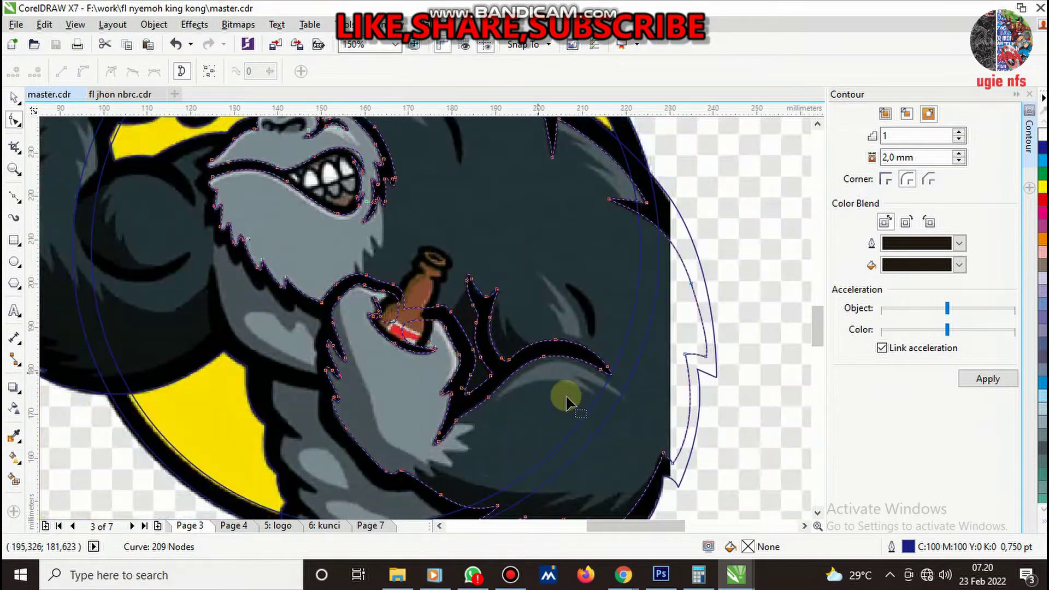
{"action": "scroll", "coordinate": [543, 398], "scroll_direction": "down", "scroll_amount": 1}
{"action": "scroll", "coordinate": [489, 428], "scroll_direction": "up", "scroll_amount": 1}
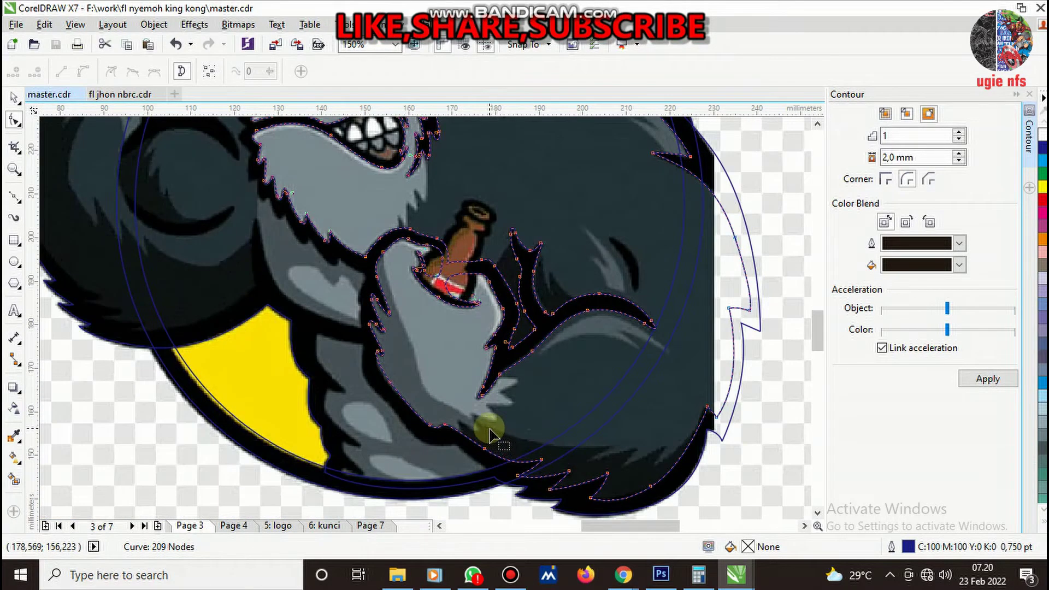
{"action": "scroll", "coordinate": [513, 361], "scroll_direction": "up", "scroll_amount": 2}
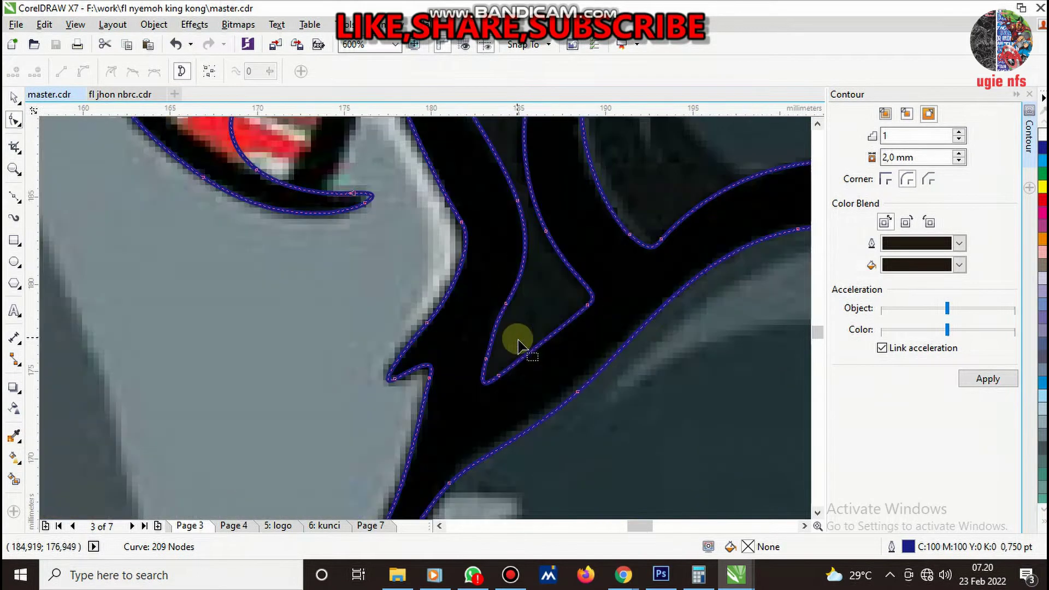
{"action": "scroll", "coordinate": [510, 361], "scroll_direction": "down", "scroll_amount": 1}
{"action": "scroll", "coordinate": [478, 352], "scroll_direction": "down", "scroll_amount": 2}
{"action": "scroll", "coordinate": [210, 246], "scroll_direction": "up", "scroll_amount": 2}
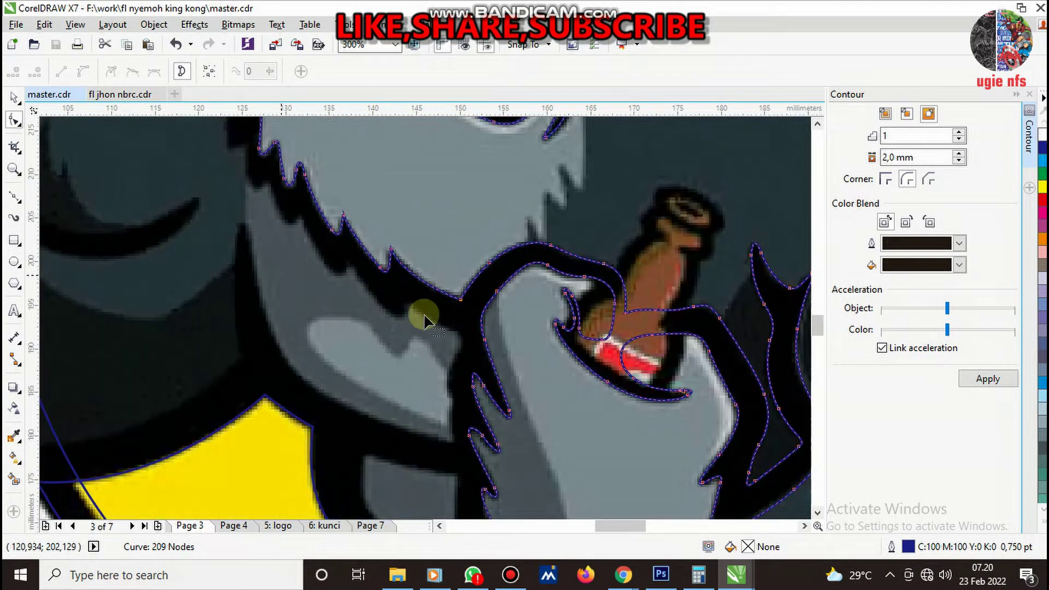
{"action": "scroll", "coordinate": [678, 365], "scroll_direction": "up", "scroll_amount": 2}
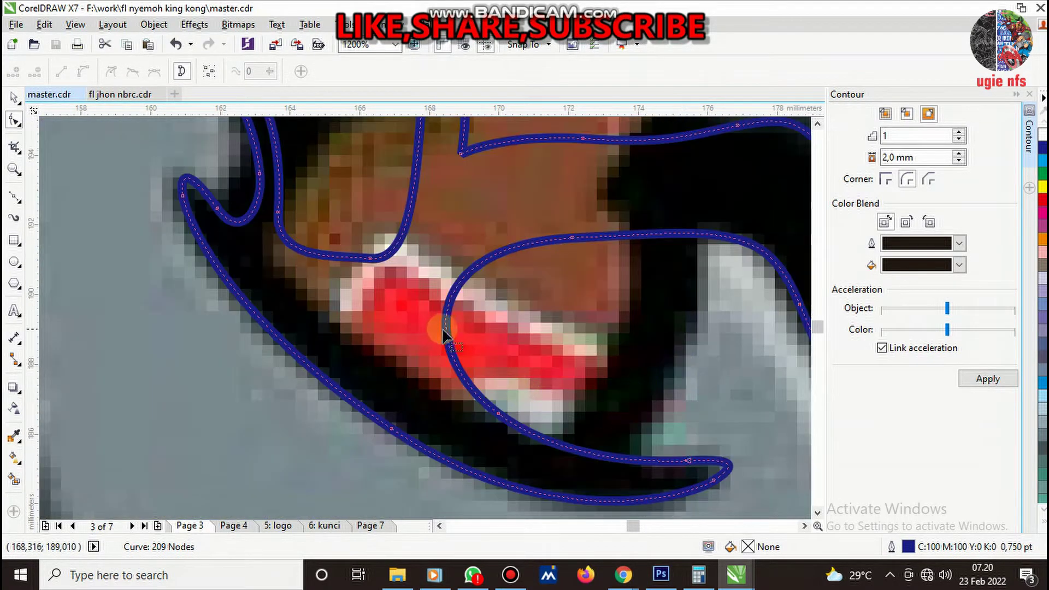
{"action": "left_click_drag", "start_coordinate": [446, 330], "coordinate": [411, 336]}
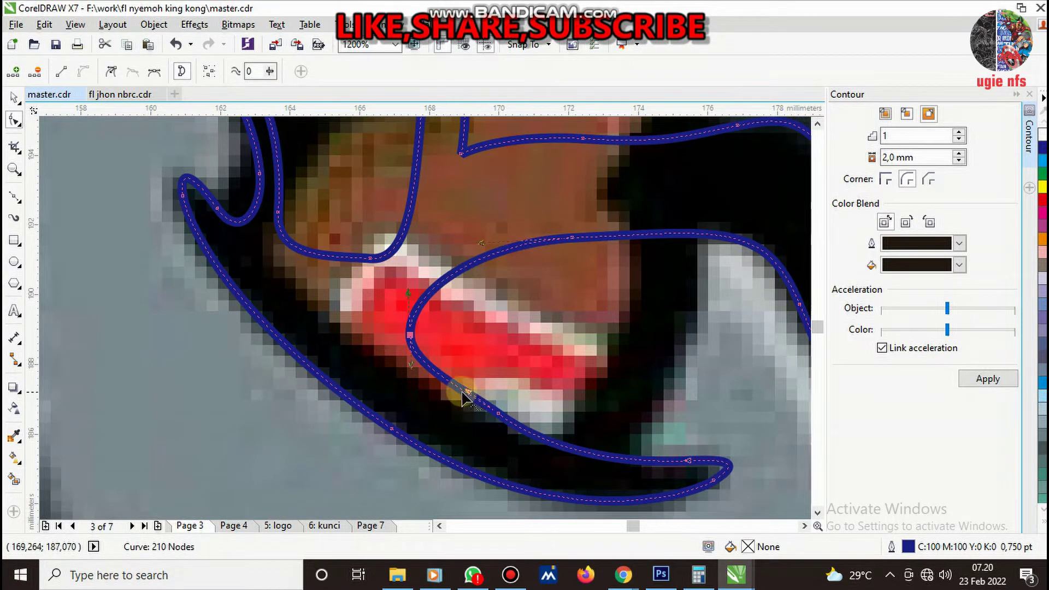
{"action": "mouse_move", "coordinate": [497, 416]}
{"action": "left_mouse_down"}
{"action": "mouse_move", "coordinate": [465, 414]}
{"action": "mouse_move", "coordinate": [410, 350]}
{"action": "mouse_move", "coordinate": [418, 278]}
{"action": "mouse_move", "coordinate": [464, 303]}
{"action": "left_mouse_up"}
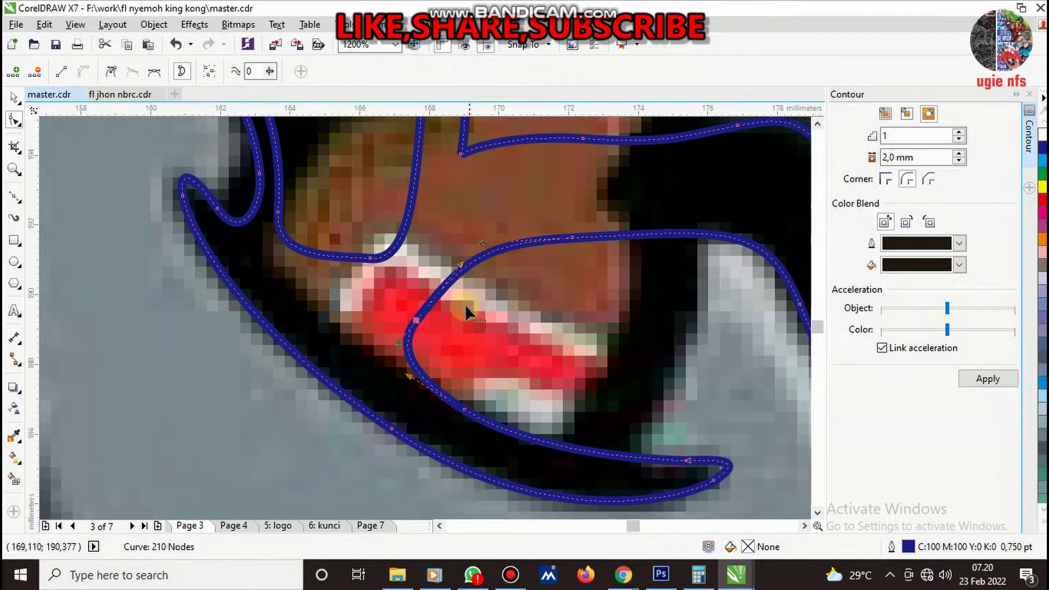
- Drag the nearby outline nodes so the curve hugs the label's dark edge and the gripping fingers
{"action": "scroll", "coordinate": [464, 304], "scroll_direction": "down", "scroll_amount": 2}
{"action": "scroll", "coordinate": [453, 315], "scroll_direction": "up", "scroll_amount": 1}
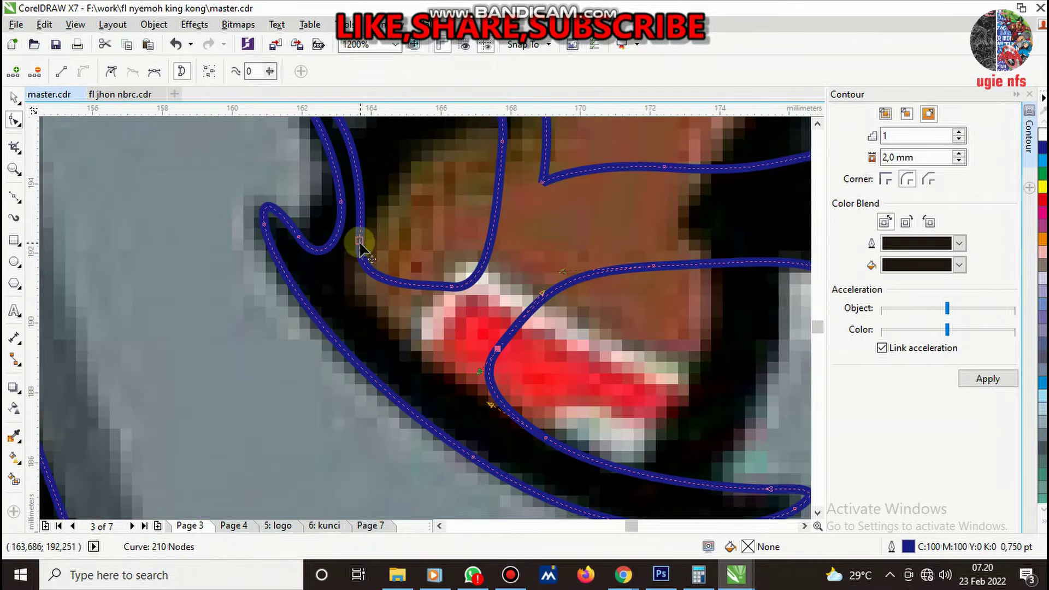
{"action": "left_click_drag", "start_coordinate": [359, 241], "coordinate": [361, 288]}
{"action": "mouse_move", "coordinate": [363, 246]}
{"action": "left_mouse_down"}
{"action": "mouse_move", "coordinate": [396, 222]}
{"action": "mouse_move", "coordinate": [393, 232]}
{"action": "left_mouse_up"}
{"action": "left_click_drag", "start_coordinate": [362, 293], "coordinate": [366, 284]}
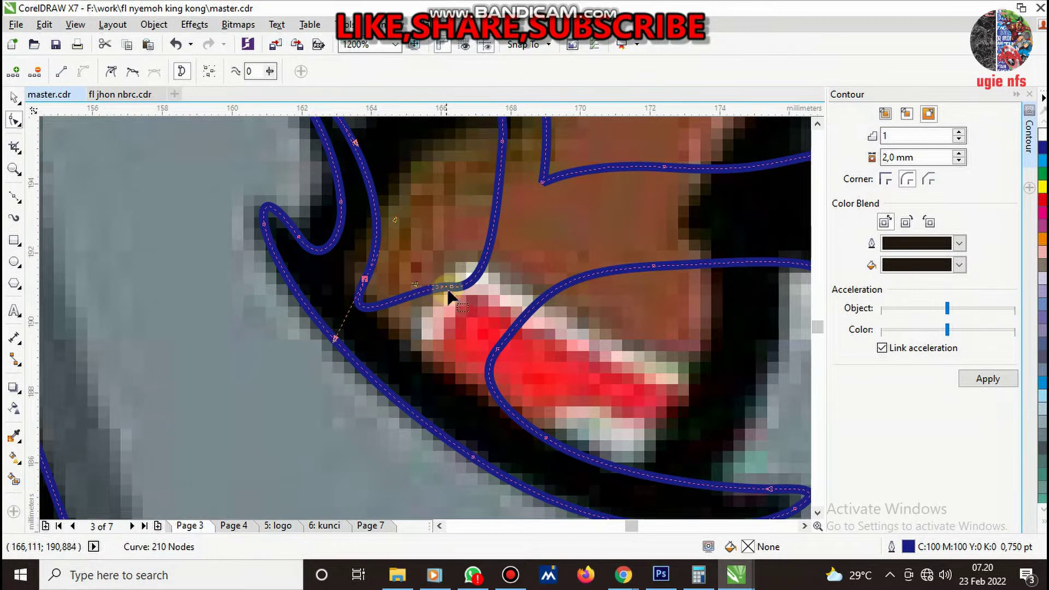
{"action": "left_click_drag", "start_coordinate": [443, 323], "coordinate": [434, 350]}
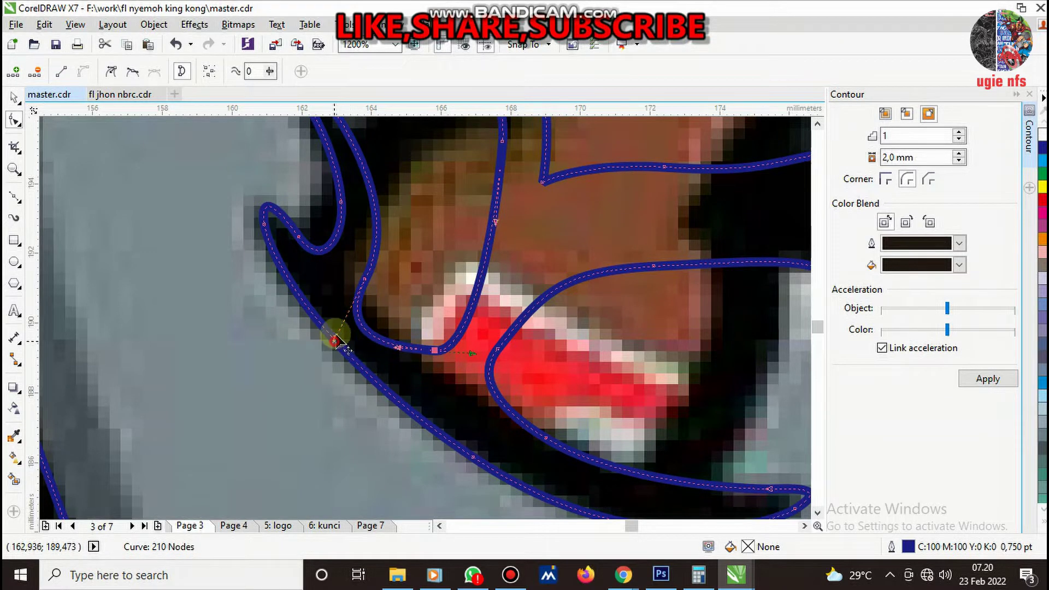
{"action": "left_click", "coordinate": [373, 334]}
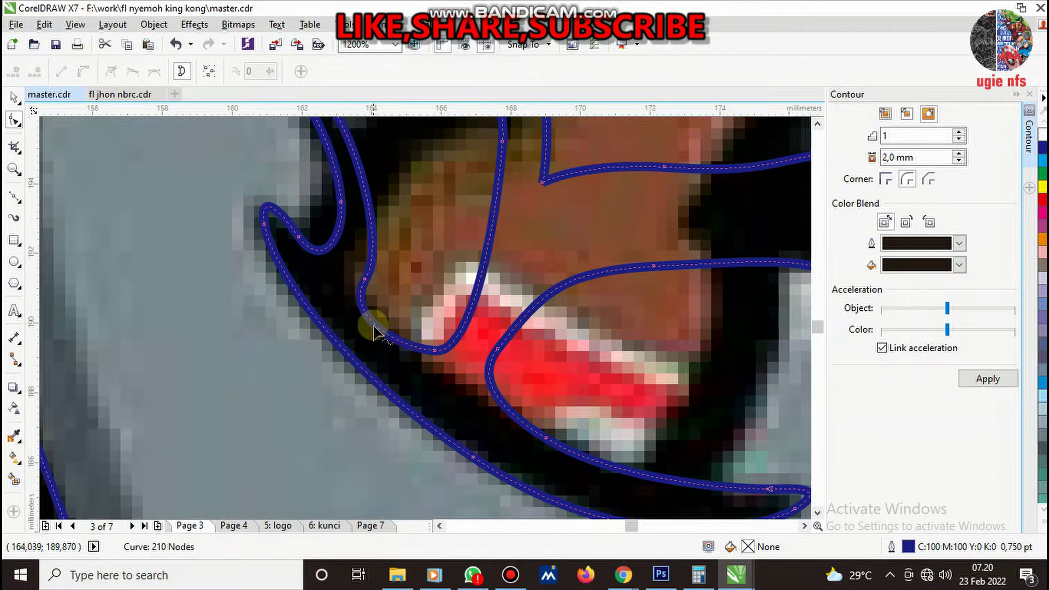
- Make the selected outline node Smooth and delete the node at the notch's tip
{"action": "scroll", "coordinate": [451, 340], "scroll_direction": "down", "scroll_amount": 3}
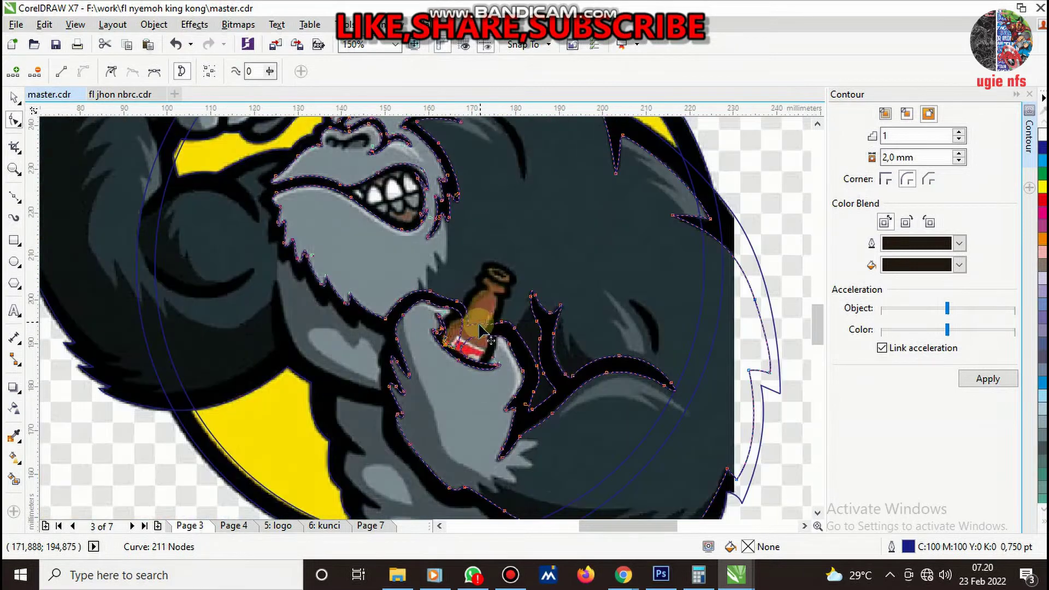
{"action": "scroll", "coordinate": [465, 337], "scroll_direction": "up", "scroll_amount": 3}
{"action": "scroll", "coordinate": [469, 266], "scroll_direction": "down", "scroll_amount": 3}
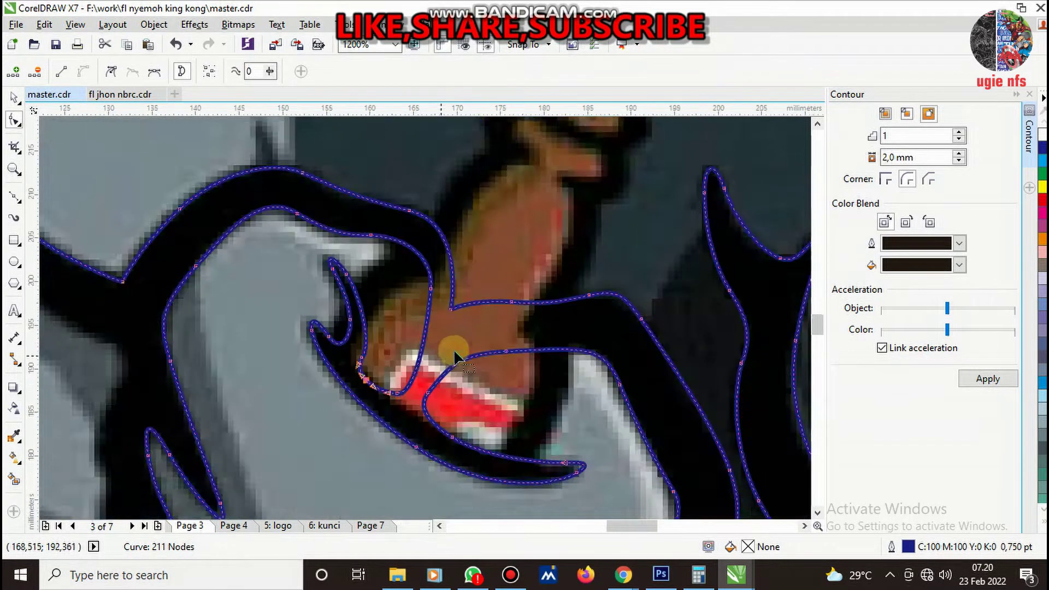
{"action": "scroll", "coordinate": [408, 402], "scroll_direction": "down", "scroll_amount": 2}
{"action": "scroll", "coordinate": [413, 401], "scroll_direction": "up", "scroll_amount": 1}
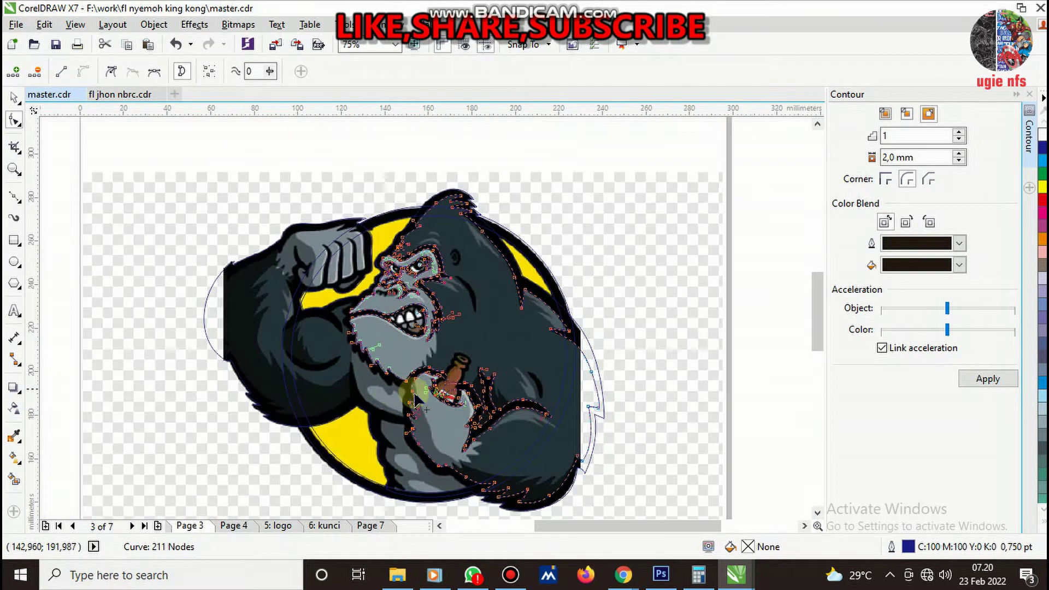
{"action": "scroll", "coordinate": [394, 320], "scroll_direction": "up", "scroll_amount": 2}
{"action": "scroll", "coordinate": [339, 334], "scroll_direction": "down", "scroll_amount": 2}
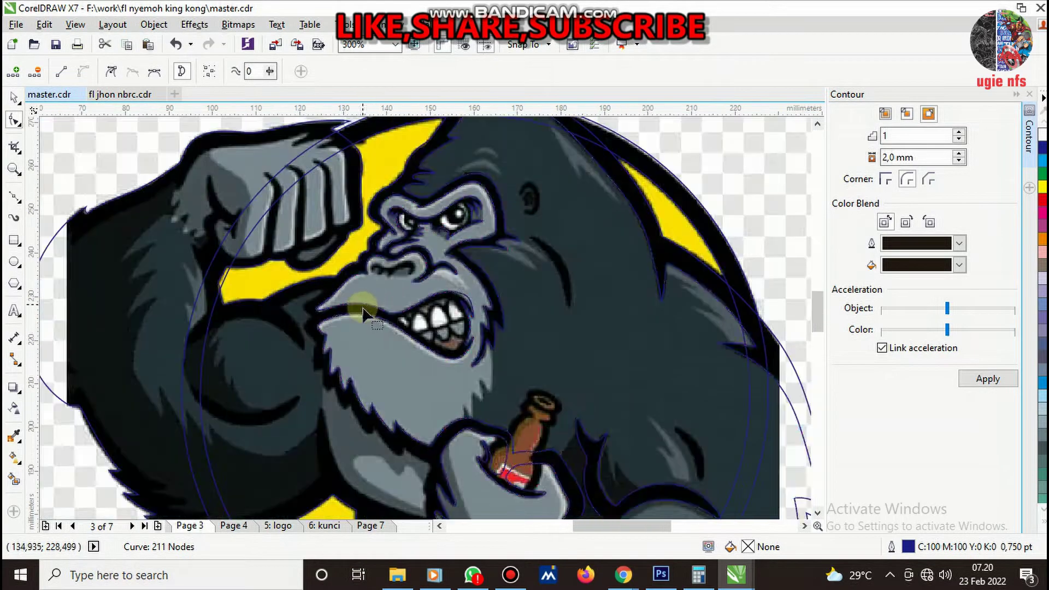
{"action": "scroll", "coordinate": [475, 257], "scroll_direction": "down", "scroll_amount": 1}
{"action": "scroll", "coordinate": [506, 221], "scroll_direction": "up", "scroll_amount": 1}
{"action": "scroll", "coordinate": [505, 219], "scroll_direction": "up", "scroll_amount": 2}
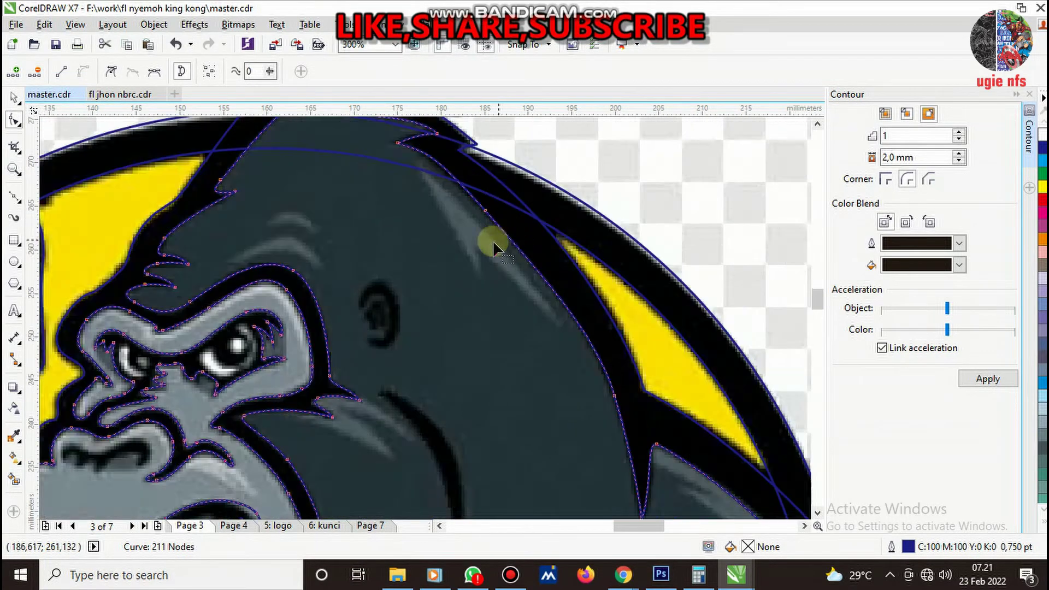
{"action": "scroll", "coordinate": [432, 239], "scroll_direction": "down", "scroll_amount": 1}
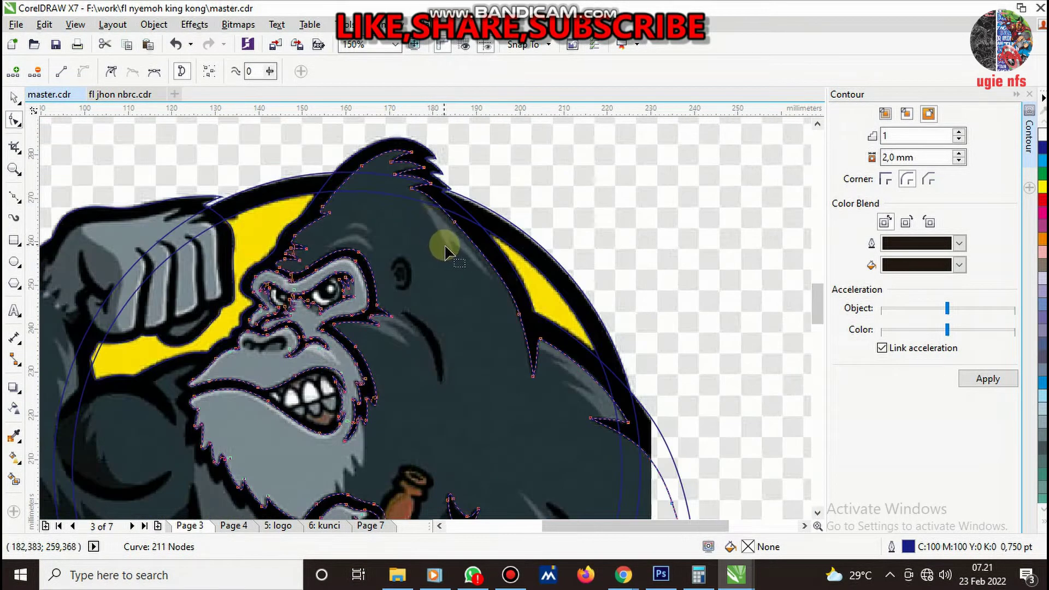
{"action": "scroll", "coordinate": [445, 252], "scroll_direction": "down", "scroll_amount": 1}
{"action": "scroll", "coordinate": [520, 404], "scroll_direction": "up", "scroll_amount": 2}
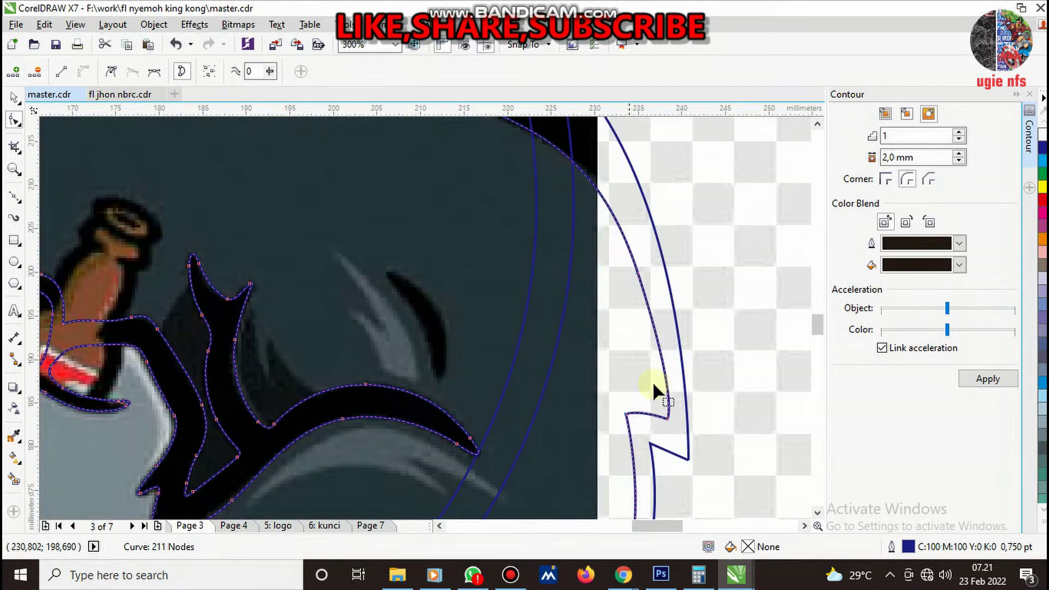
{"action": "right_click", "coordinate": [668, 419]}
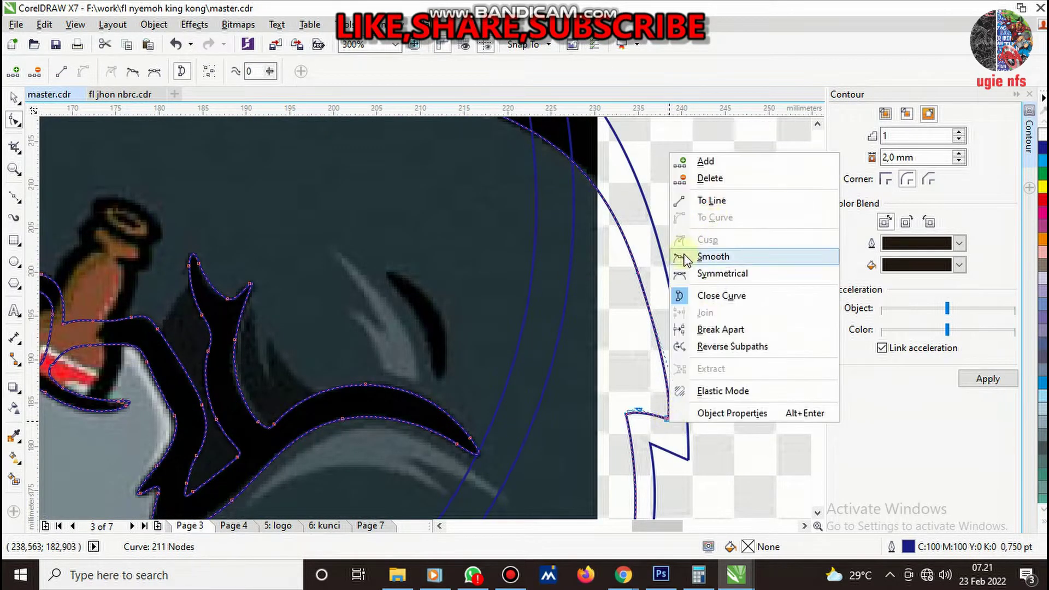
{"action": "left_click", "coordinate": [677, 192]}
{"action": "left_click_drag", "start_coordinate": [597, 251], "coordinate": [769, 368]}
{"action": "key", "text": "Delete"}
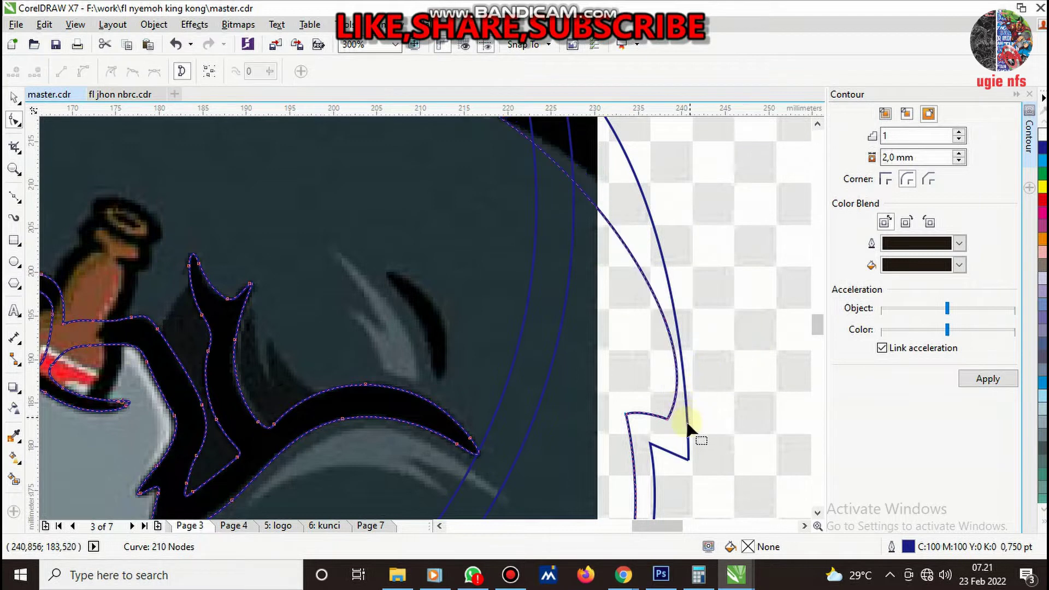
- Drag the remaining notch node and its handle so the outline curves up the emblem's edge
{"action": "left_click_drag", "start_coordinate": [667, 418], "coordinate": [658, 419]}
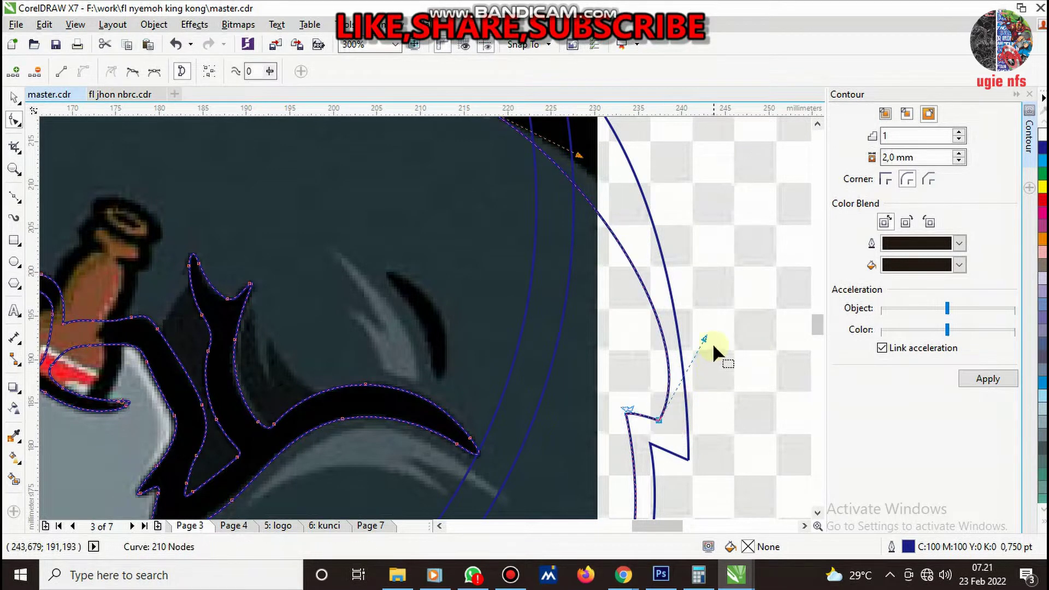
{"action": "left_click_drag", "start_coordinate": [704, 338], "coordinate": [657, 197]}
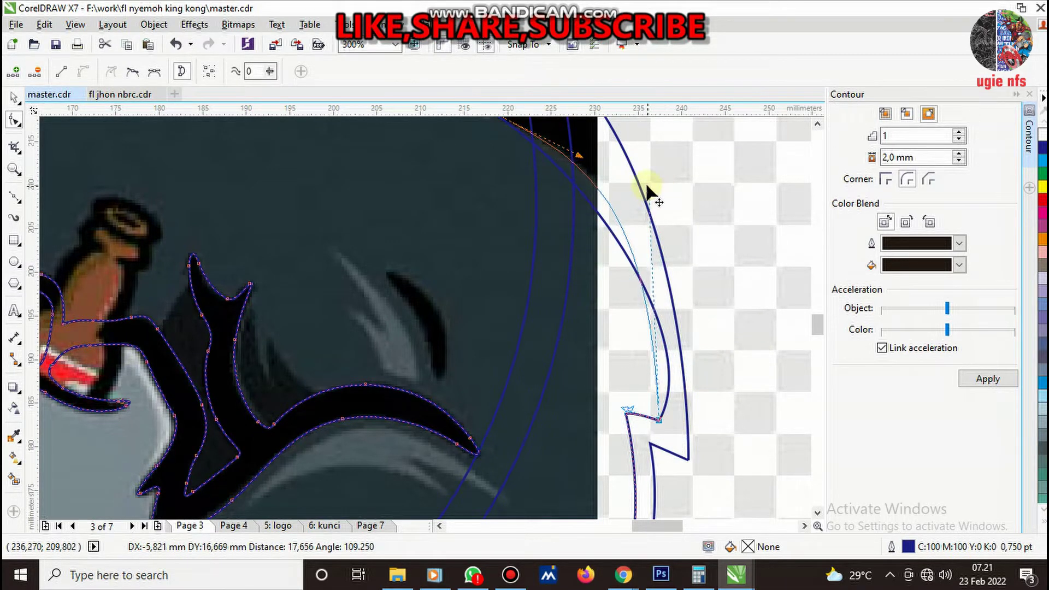
{"action": "scroll", "coordinate": [644, 279], "scroll_direction": "down", "scroll_amount": 3}
{"action": "scroll", "coordinate": [645, 279], "scroll_direction": "down", "scroll_amount": 2}
{"action": "scroll", "coordinate": [627, 215], "scroll_direction": "up", "scroll_amount": 5}
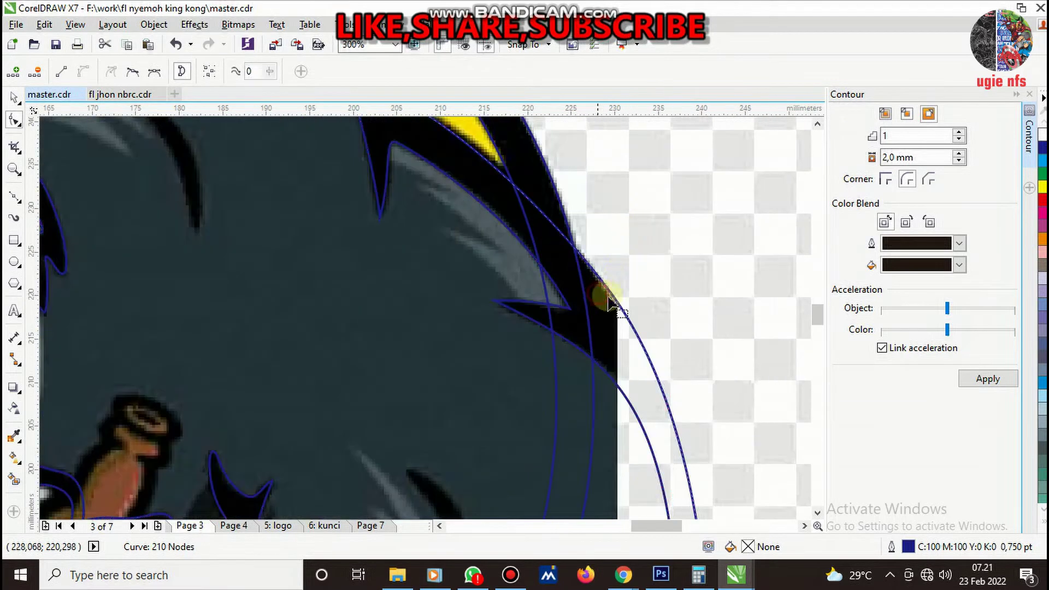
{"action": "left_click", "coordinate": [608, 299]}
{"action": "scroll", "coordinate": [628, 322], "scroll_direction": "down", "scroll_amount": 2}
{"action": "scroll", "coordinate": [655, 355], "scroll_direction": "up", "scroll_amount": 2}
{"action": "scroll", "coordinate": [613, 304], "scroll_direction": "down", "scroll_amount": 1}
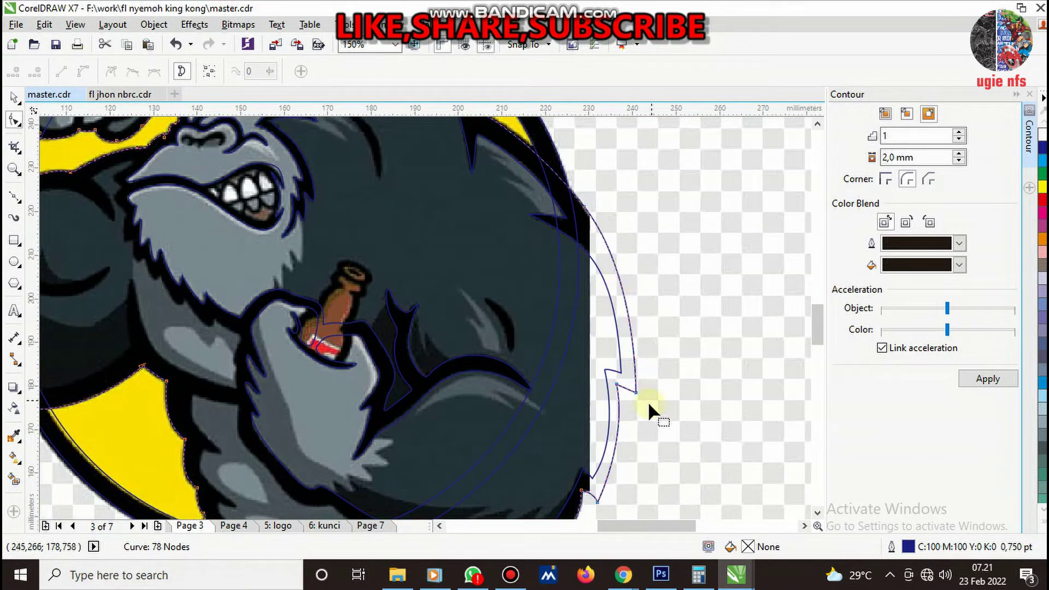
- Reposition the notch's nodes on the 78-node outer outline, moving them down-right and up-right
{"action": "scroll", "coordinate": [648, 402], "scroll_direction": "up", "scroll_amount": 2}
{"action": "left_click_drag", "start_coordinate": [631, 384], "coordinate": [649, 400]}
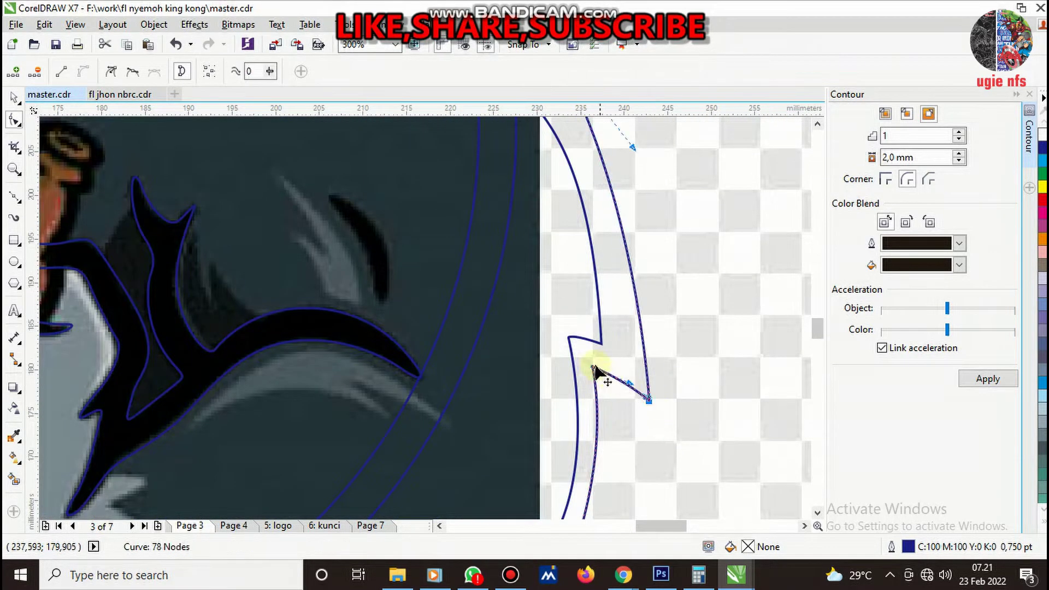
{"action": "left_click_drag", "start_coordinate": [593, 365], "coordinate": [631, 361]}
{"action": "scroll", "coordinate": [603, 427], "scroll_direction": "down", "scroll_amount": 2}
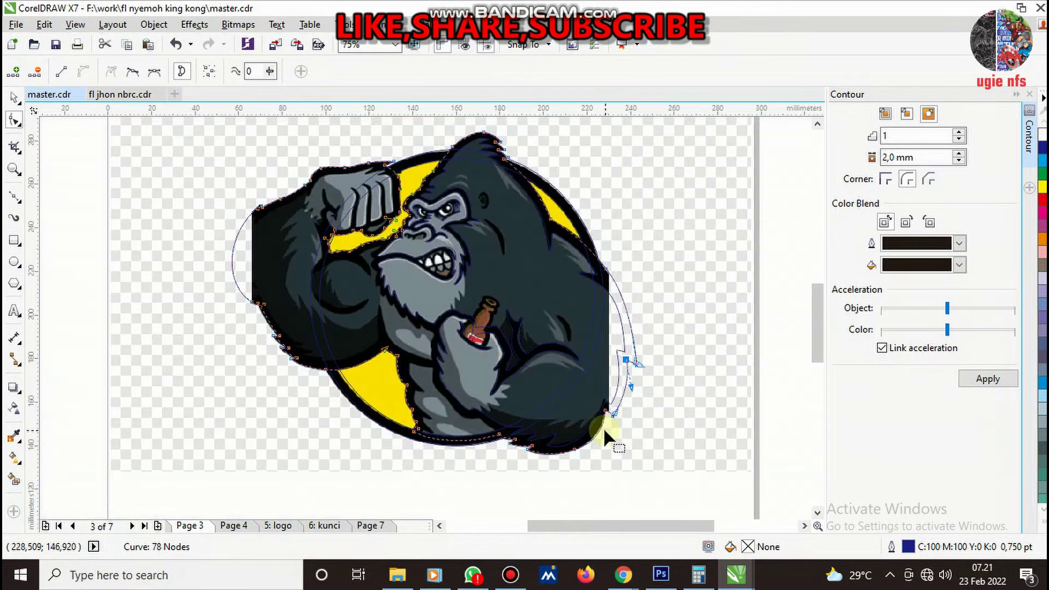
{"action": "scroll", "coordinate": [638, 375], "scroll_direction": "up", "scroll_amount": 2}
{"action": "scroll", "coordinate": [637, 375], "scroll_direction": "up", "scroll_amount": 4}
{"action": "left_click_drag", "start_coordinate": [520, 282], "coordinate": [534, 267]}
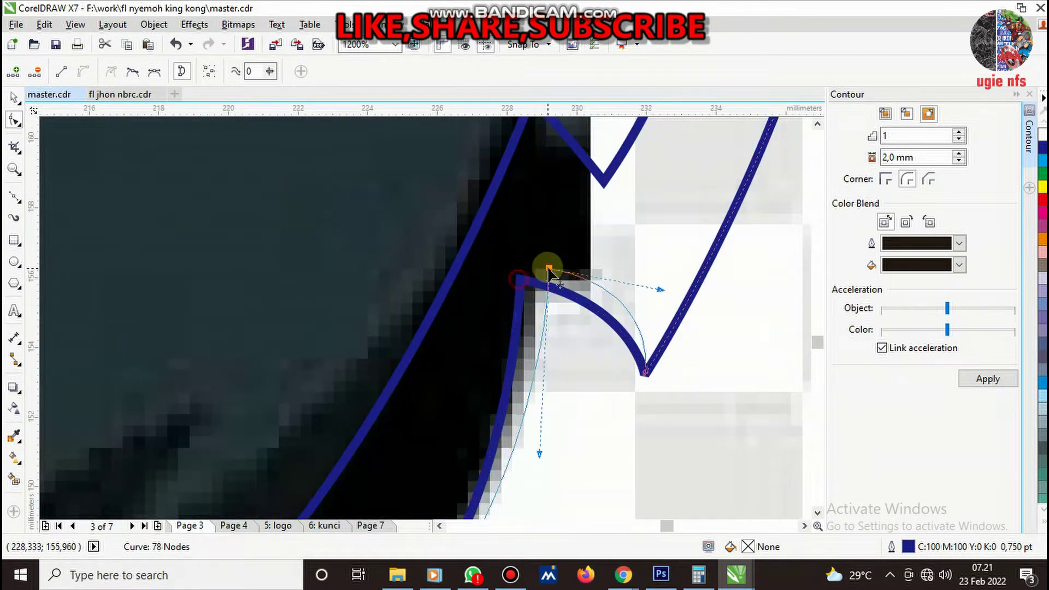
- Make the notch's bottom node a cusp and drag its handle so the curve follows the fur edge
{"action": "right_click", "coordinate": [645, 377]}
{"action": "left_click", "coordinate": [675, 191]}
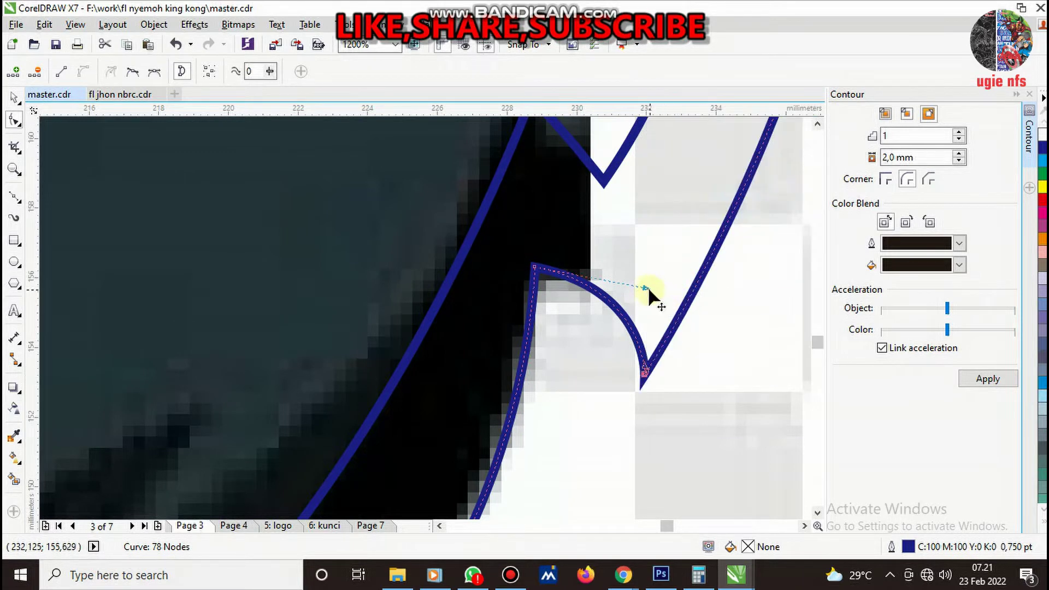
{"action": "left_click_drag", "start_coordinate": [646, 289], "coordinate": [590, 280]}
{"action": "scroll", "coordinate": [644, 323], "scroll_direction": "down", "scroll_amount": 5}
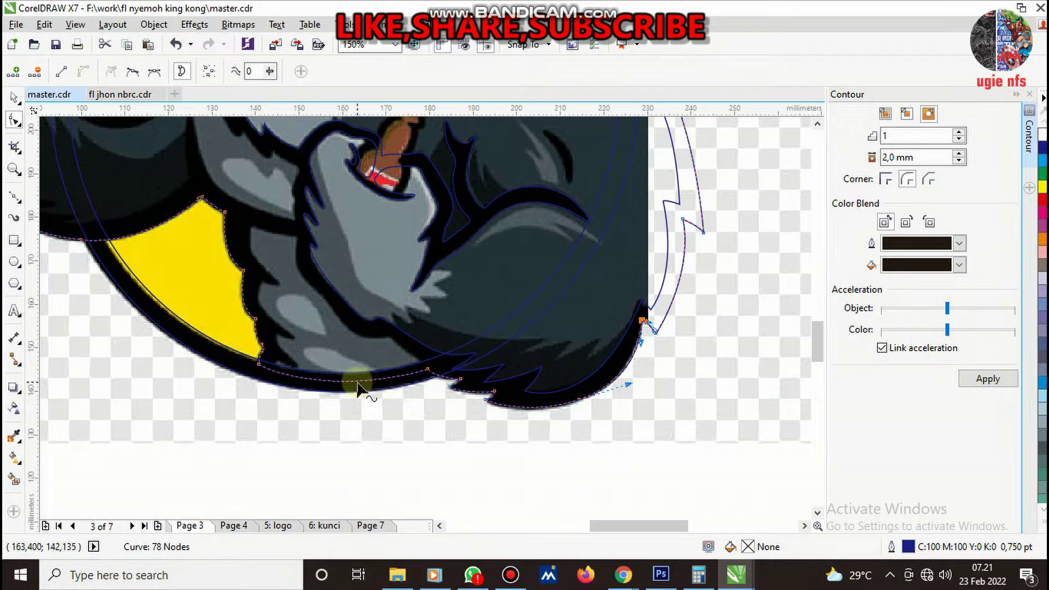
{"action": "scroll", "coordinate": [333, 387], "scroll_direction": "up", "scroll_amount": 1}
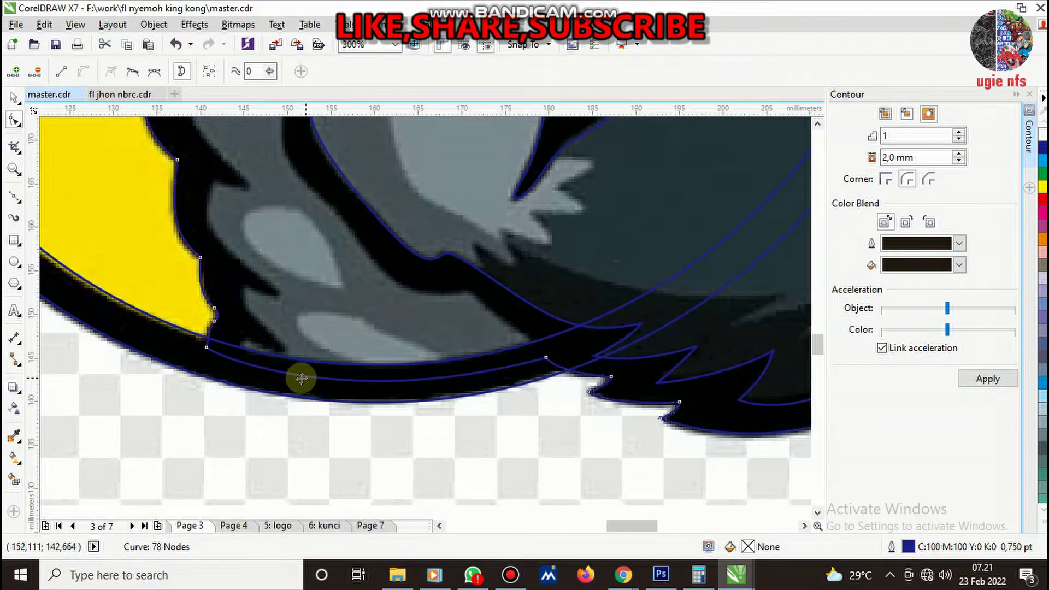
{"action": "key", "text": "space"}
{"action": "scroll", "coordinate": [202, 356], "scroll_direction": "up", "scroll_amount": 2}
{"action": "key", "text": "space"}
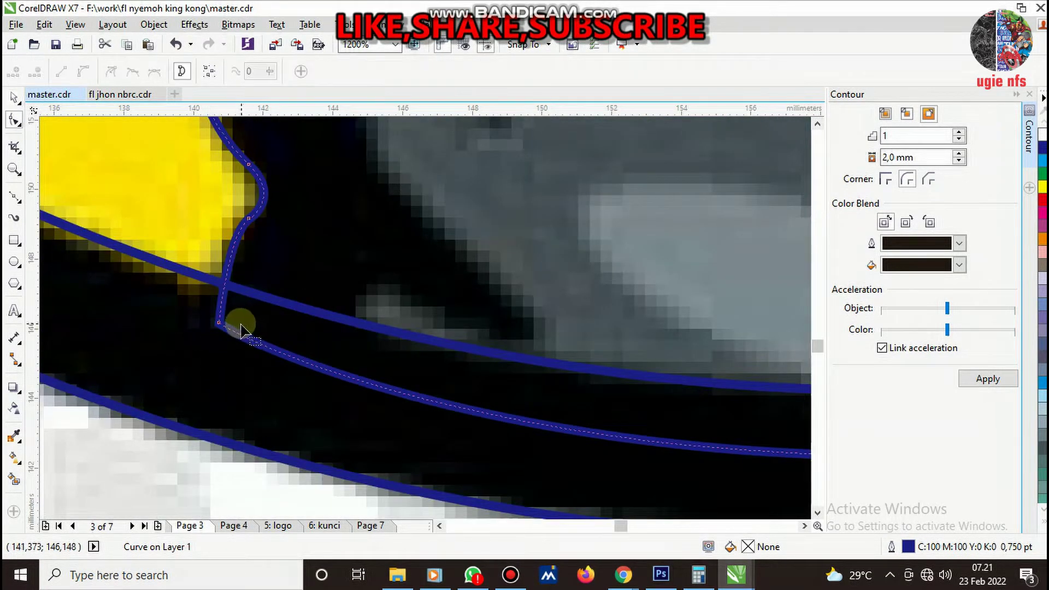
{"action": "scroll", "coordinate": [257, 338], "scroll_direction": "down", "scroll_amount": 2}
{"action": "scroll", "coordinate": [273, 344], "scroll_direction": "up", "scroll_amount": 2}
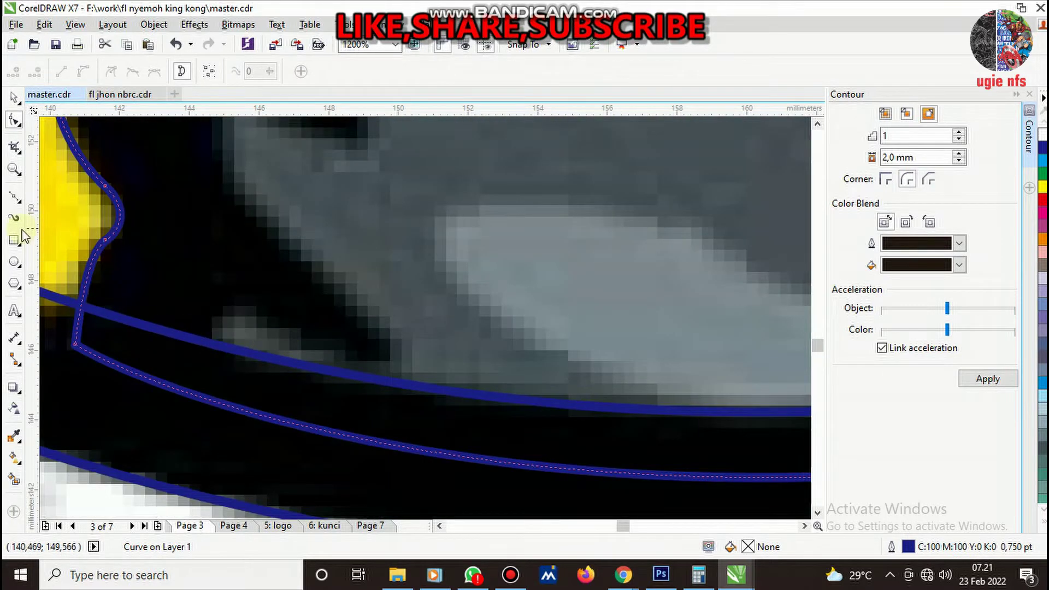
{"action": "scroll", "coordinate": [311, 306], "scroll_direction": "down", "scroll_amount": 2}
{"action": "scroll", "coordinate": [326, 344], "scroll_direction": "down", "scroll_amount": 1}
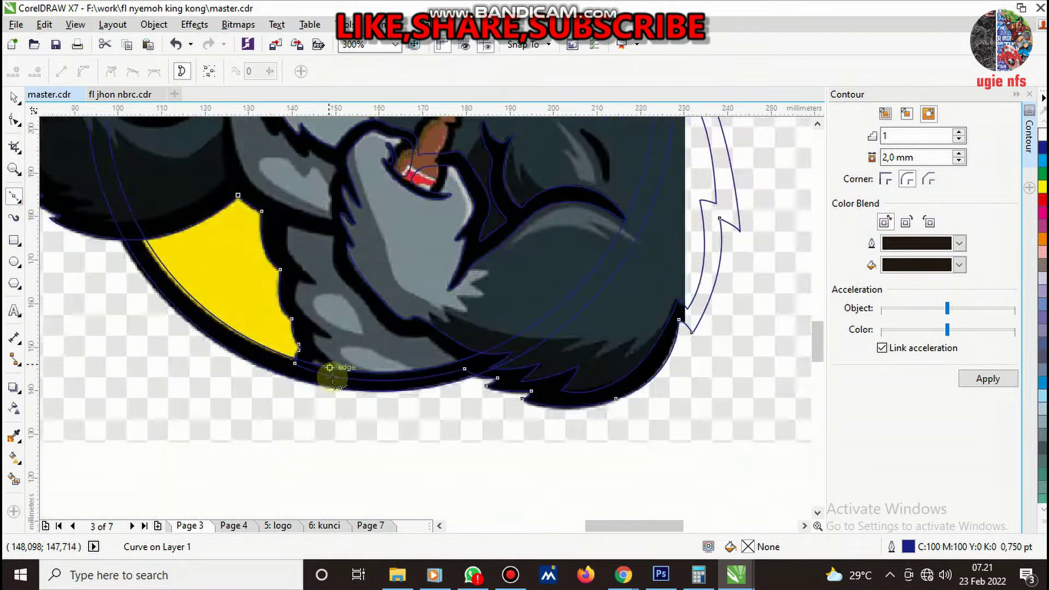
{"action": "scroll", "coordinate": [338, 342], "scroll_direction": "down", "scroll_amount": 1}
{"action": "scroll", "coordinate": [284, 206], "scroll_direction": "up", "scroll_amount": 2}
{"action": "scroll", "coordinate": [314, 279], "scroll_direction": "down", "scroll_amount": 2}
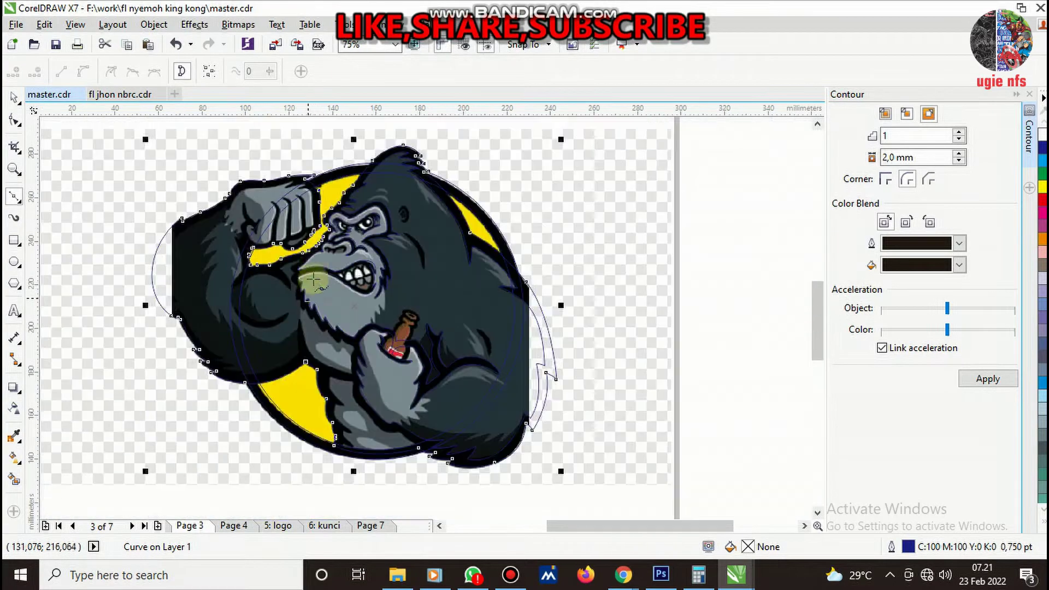
{"action": "scroll", "coordinate": [404, 221], "scroll_direction": "up", "scroll_amount": 1}
{"action": "scroll", "coordinate": [437, 229], "scroll_direction": "down", "scroll_amount": 1}
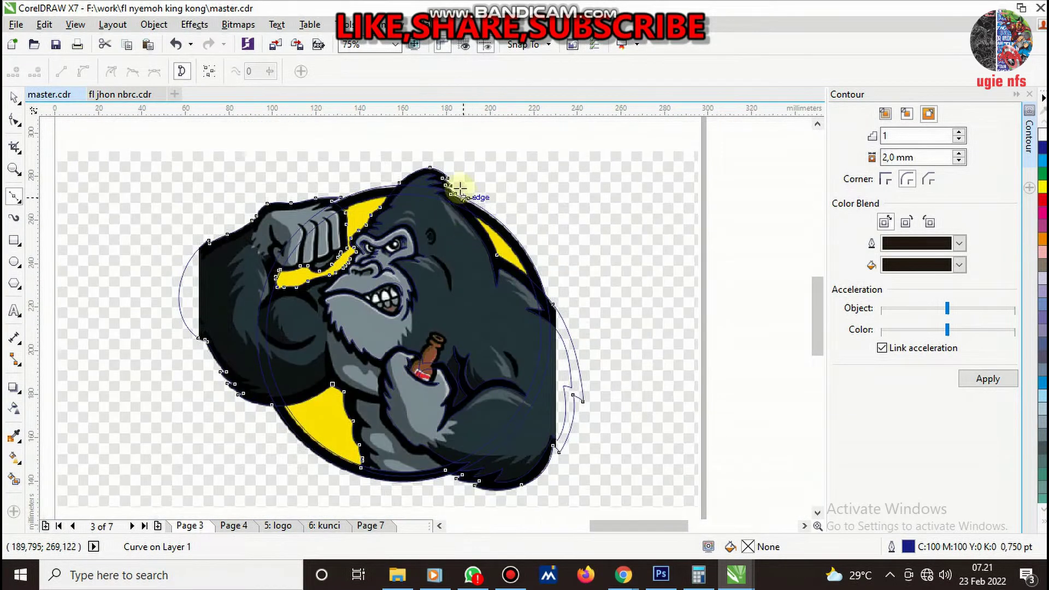
{"action": "scroll", "coordinate": [453, 189], "scroll_direction": "up", "scroll_amount": 2}
{"action": "scroll", "coordinate": [456, 205], "scroll_direction": "down", "scroll_amount": 1}
{"action": "scroll", "coordinate": [416, 300], "scroll_direction": "down", "scroll_amount": 1}
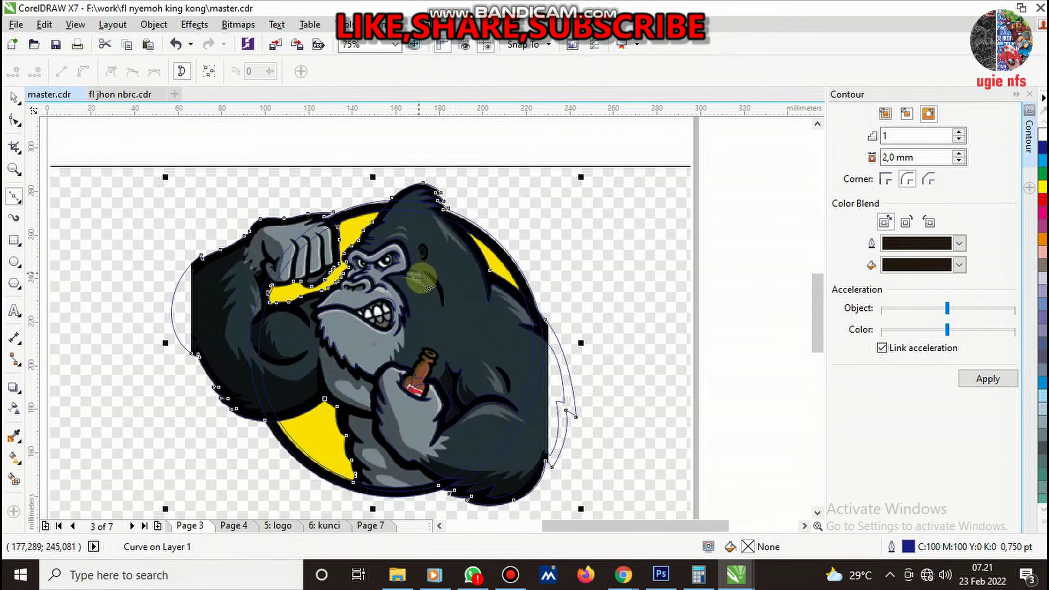
{"action": "scroll", "coordinate": [420, 282], "scroll_direction": "up", "scroll_amount": 2}
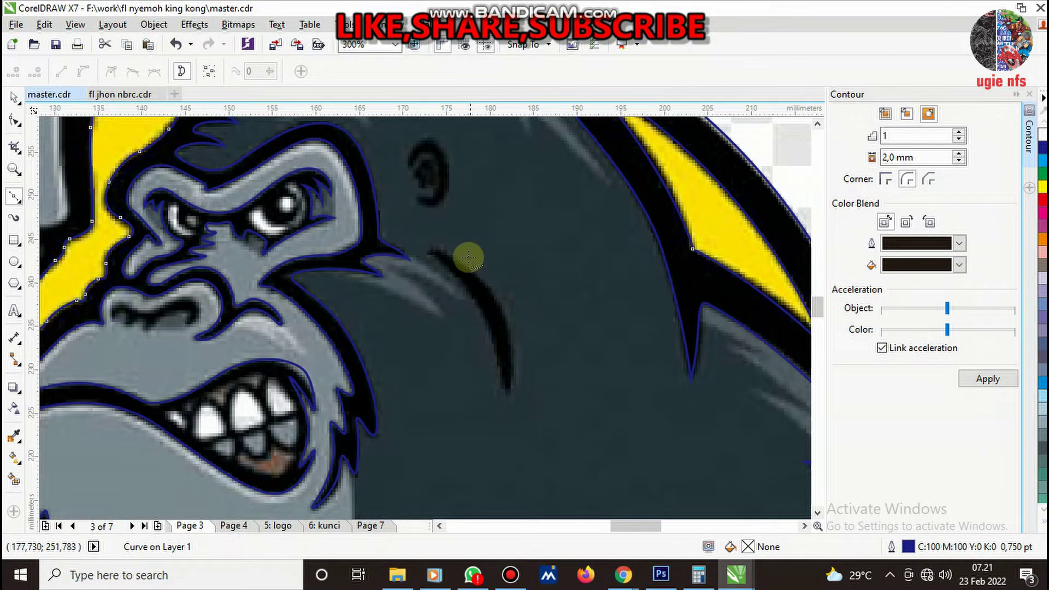
{"action": "scroll", "coordinate": [468, 254], "scroll_direction": "down", "scroll_amount": 1}
{"action": "scroll", "coordinate": [471, 242], "scroll_direction": "up", "scroll_amount": 1}
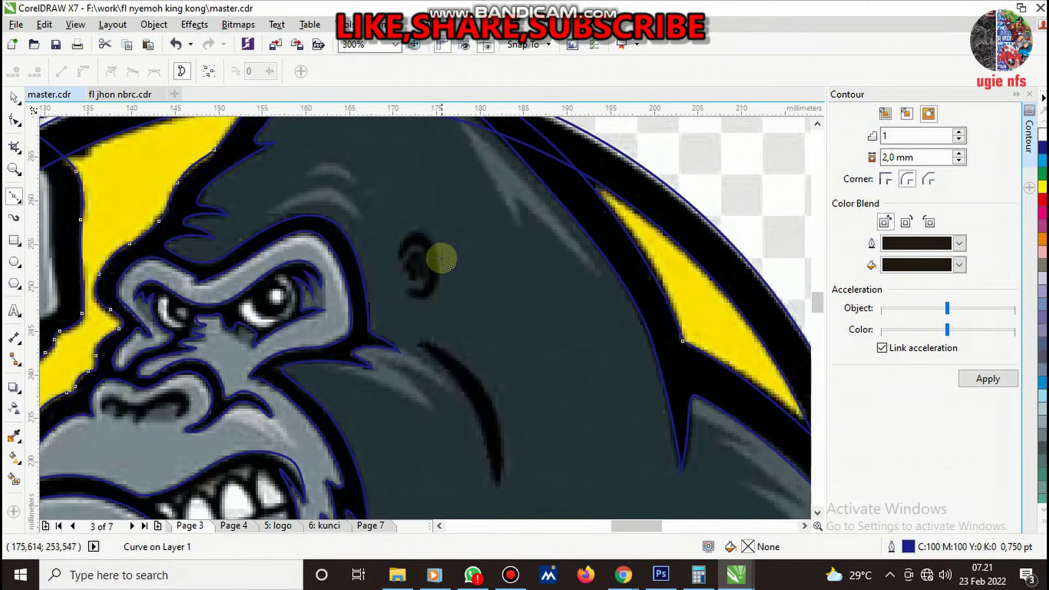
{"action": "scroll", "coordinate": [442, 256], "scroll_direction": "down", "scroll_amount": 1}
{"action": "scroll", "coordinate": [437, 261], "scroll_direction": "up", "scroll_amount": 3}
{"action": "scroll", "coordinate": [359, 312], "scroll_direction": "down", "scroll_amount": 1}
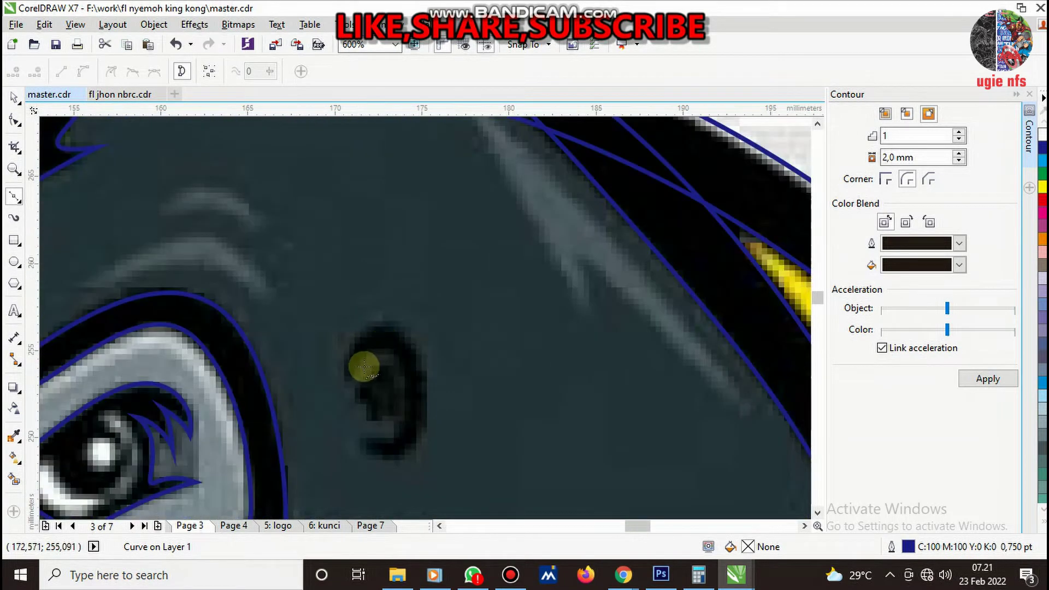
{"action": "scroll", "coordinate": [364, 364], "scroll_direction": "up", "scroll_amount": 2}
- Trace the ear's outer outline with Bezier segments and close it at its start node
{"action": "left_click", "coordinate": [341, 383]}
{"action": "left_click_drag", "start_coordinate": [425, 274], "coordinate": [478, 255]}
{"action": "key", "text": "space"}
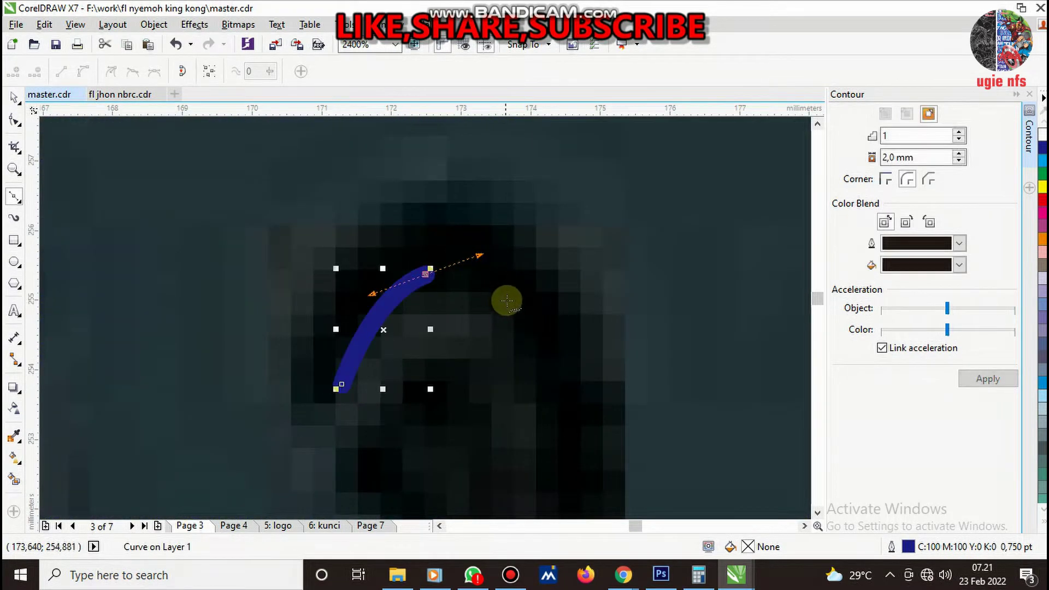
{"action": "scroll", "coordinate": [504, 298], "scroll_direction": "down", "scroll_amount": 2}
{"action": "scroll", "coordinate": [515, 368], "scroll_direction": "up", "scroll_amount": 2}
{"action": "mouse_move", "coordinate": [503, 446]}
{"action": "left_mouse_down"}
{"action": "mouse_move", "coordinate": [403, 445]}
{"action": "mouse_move", "coordinate": [351, 421]}
{"action": "mouse_move", "coordinate": [445, 480]}
{"action": "left_mouse_up"}
{"action": "scroll", "coordinate": [398, 447], "scroll_direction": "up", "scroll_amount": 1}
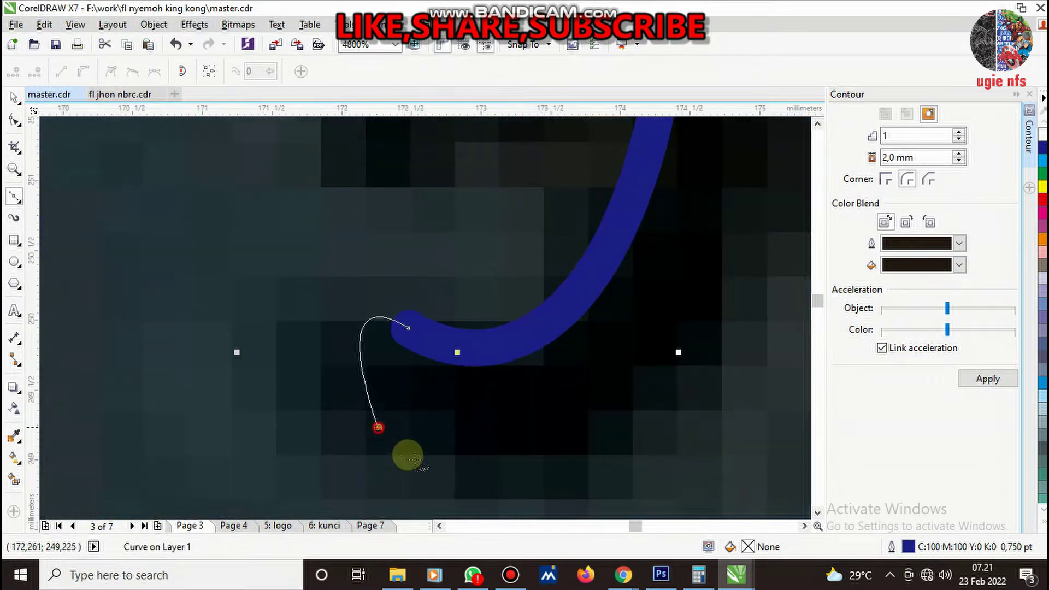
{"action": "left_click_drag", "start_coordinate": [679, 359], "coordinate": [778, 213]}
{"action": "scroll", "coordinate": [574, 274], "scroll_direction": "down", "scroll_amount": 2}
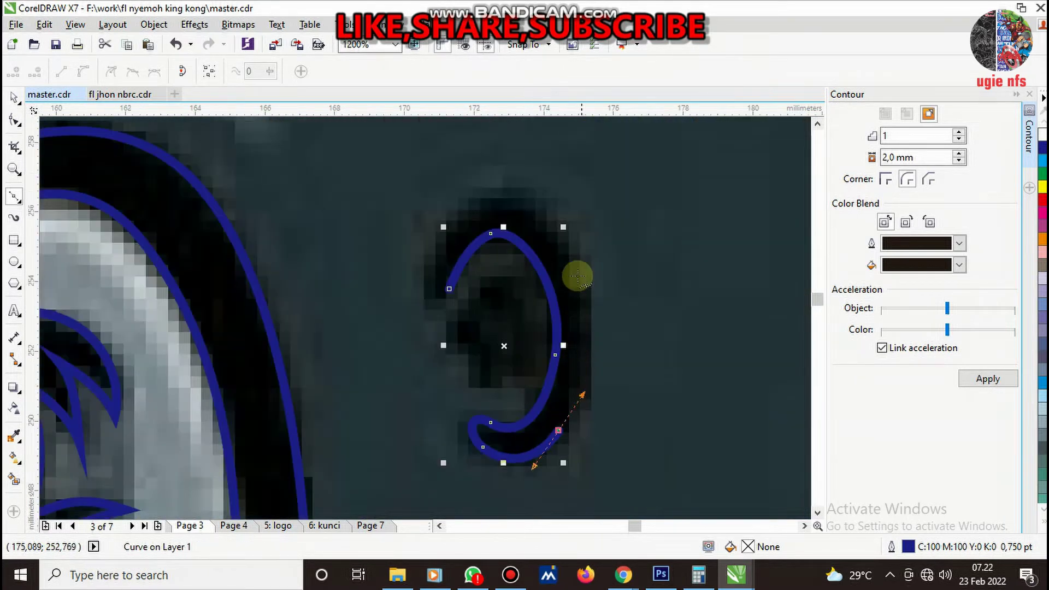
{"action": "scroll", "coordinate": [581, 276], "scroll_direction": "up", "scroll_amount": 1}
{"action": "left_click_drag", "start_coordinate": [582, 268], "coordinate": [557, 167]}
{"action": "scroll", "coordinate": [480, 228], "scroll_direction": "down", "scroll_amount": 1}
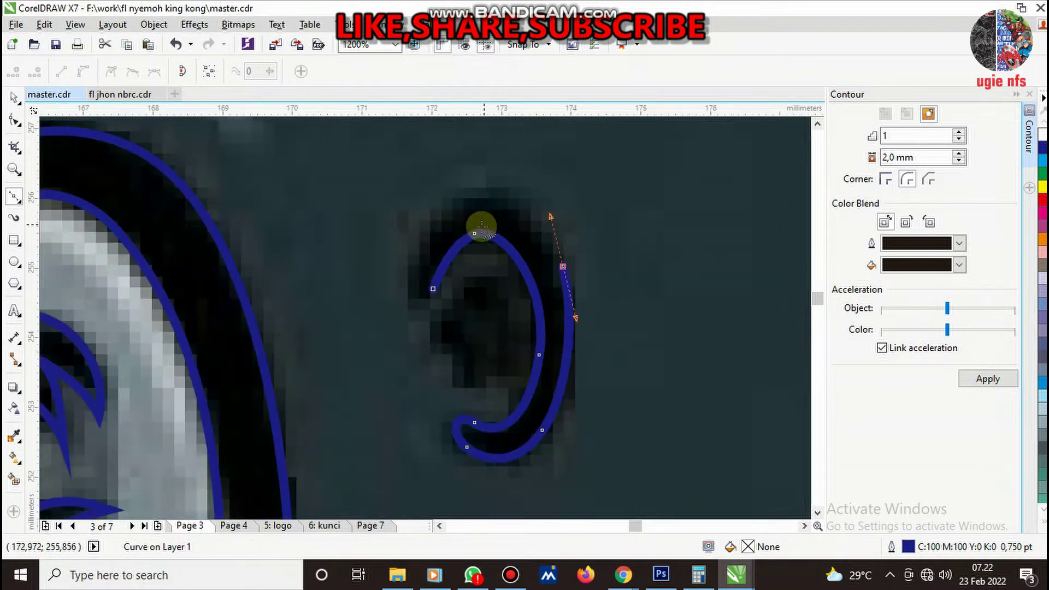
{"action": "scroll", "coordinate": [404, 197], "scroll_direction": "up", "scroll_amount": 1}
{"action": "left_click_drag", "start_coordinate": [405, 197], "coordinate": [327, 283]}
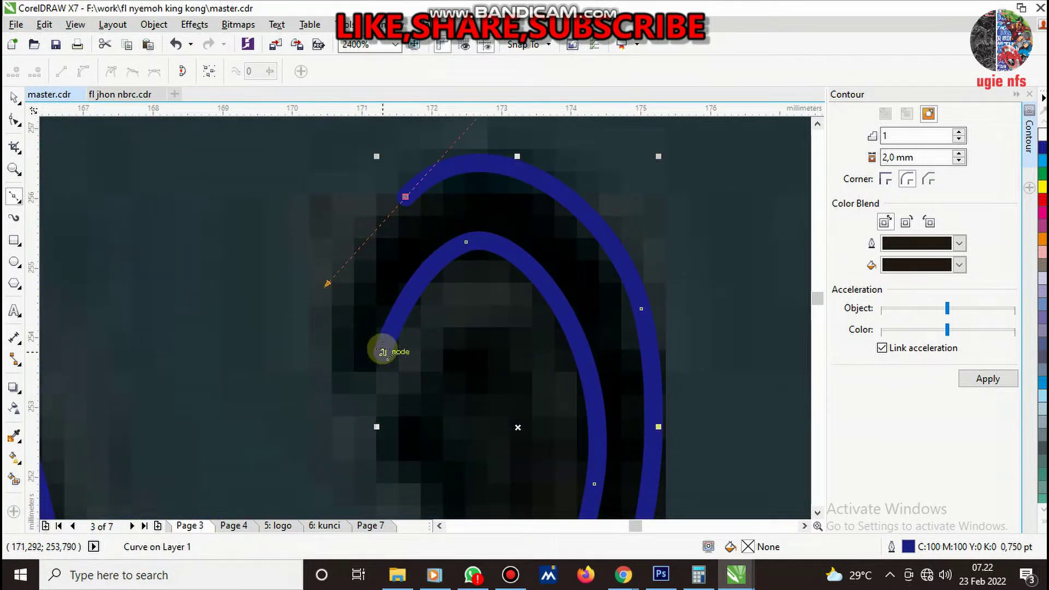
{"action": "left_click_drag", "start_coordinate": [384, 352], "coordinate": [355, 398]}
- Fill the ear shape black from the full colour palette and hide the contour settings
{"action": "left_click", "coordinate": [1042, 524]}
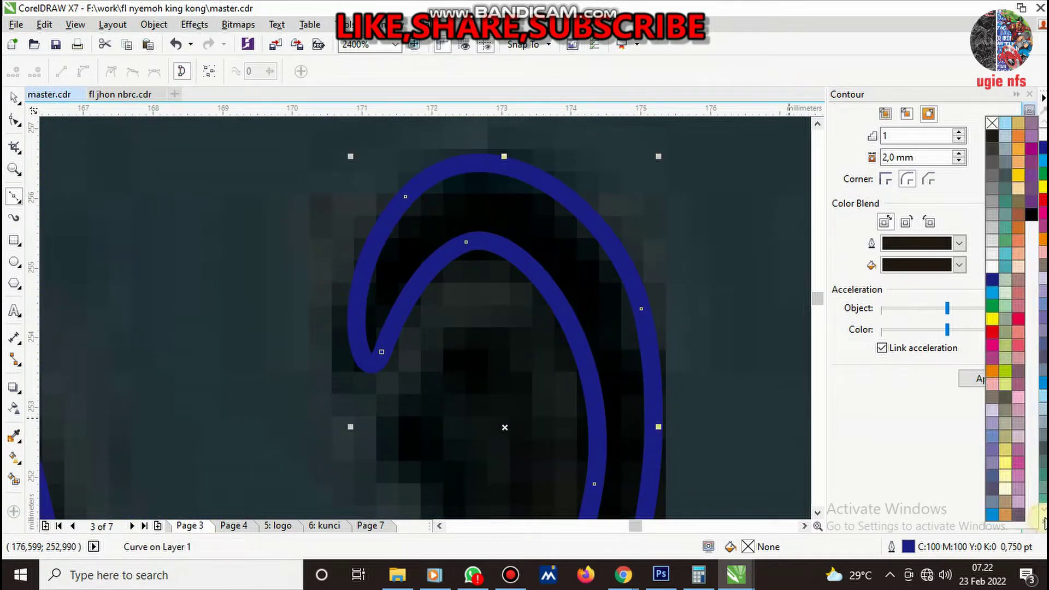
{"action": "left_click", "coordinate": [1031, 214]}
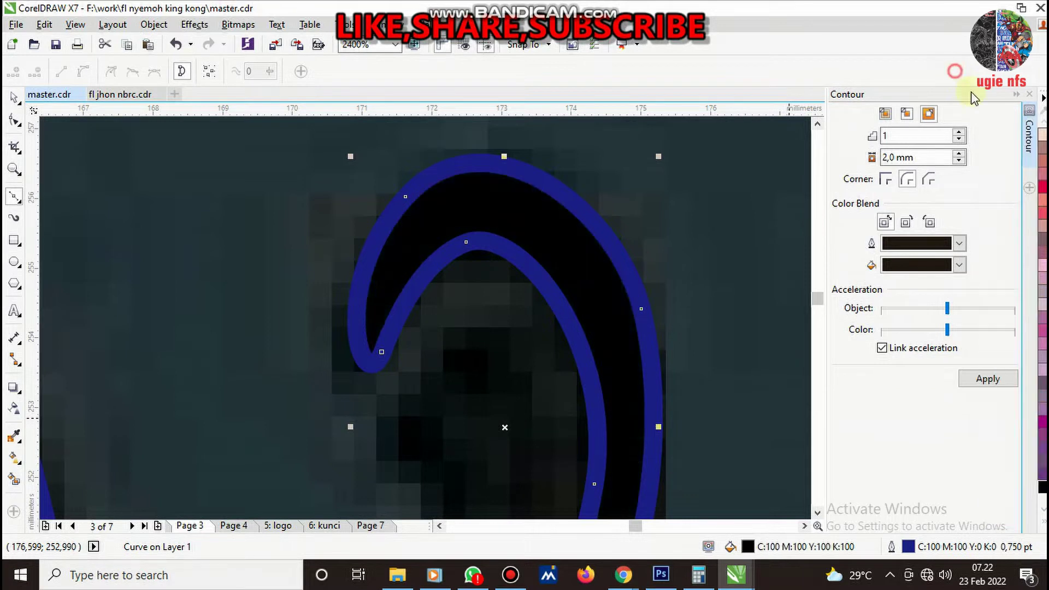
{"action": "left_click", "coordinate": [1015, 96]}
{"action": "scroll", "coordinate": [563, 298], "scroll_direction": "down", "scroll_amount": 2}
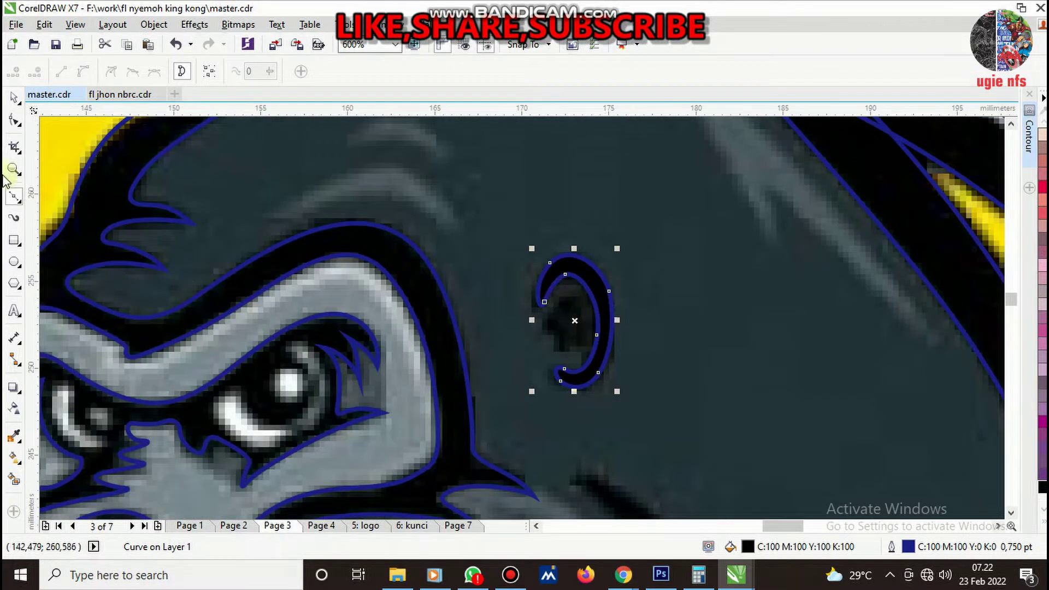
{"action": "scroll", "coordinate": [609, 327], "scroll_direction": "up", "scroll_amount": 2}
{"action": "scroll", "coordinate": [525, 346], "scroll_direction": "down", "scroll_amount": 1}
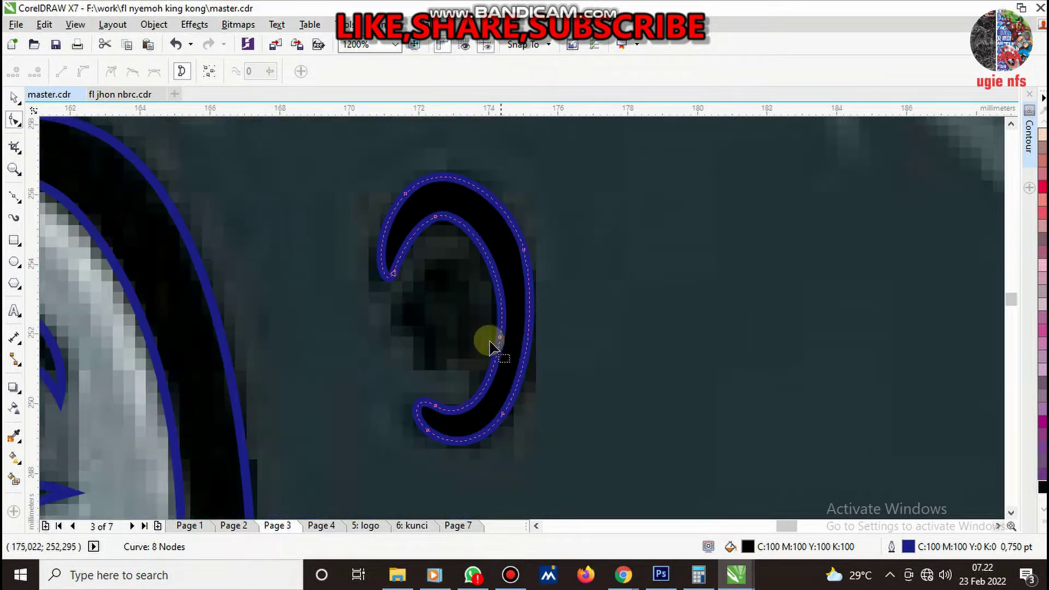
- Delete the extra nodes on the ear's outer curve to smooth it
{"action": "key", "text": "Delete"}
{"action": "left_click", "coordinate": [523, 250]}
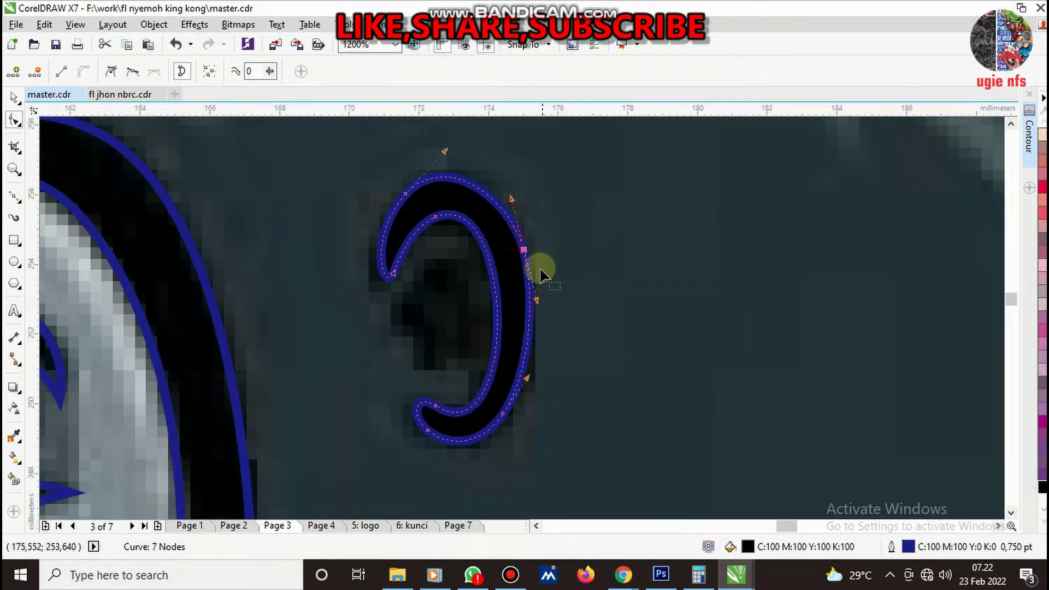
{"action": "key", "text": "Delete"}
{"action": "scroll", "coordinate": [539, 290], "scroll_direction": "down", "scroll_amount": 3}
{"action": "key", "text": "space"}
{"action": "scroll", "coordinate": [534, 312], "scroll_direction": "up", "scroll_amount": 2}
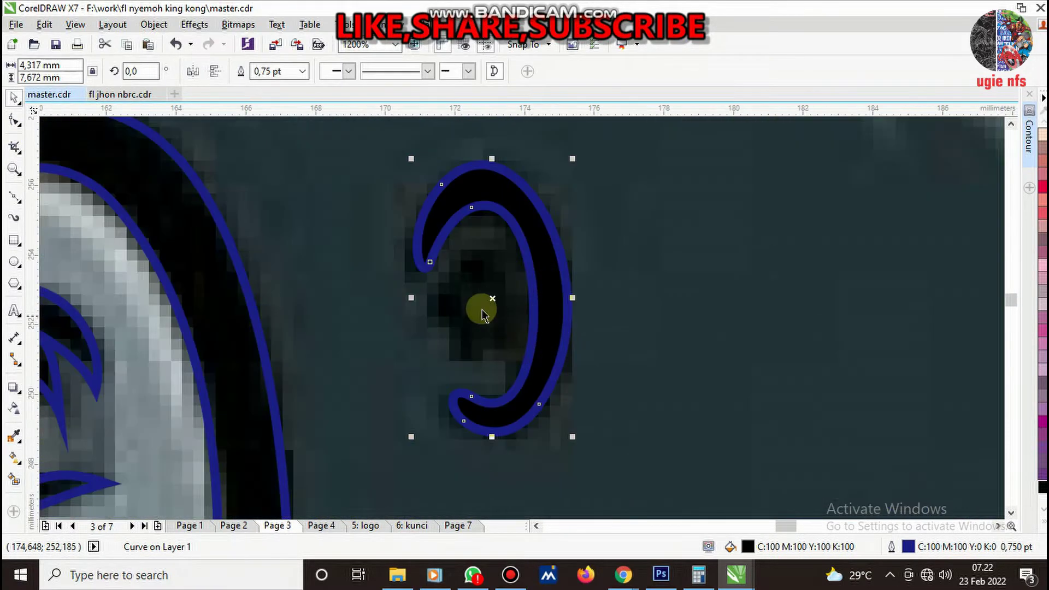
{"action": "scroll", "coordinate": [519, 303], "scroll_direction": "up", "scroll_amount": 2}
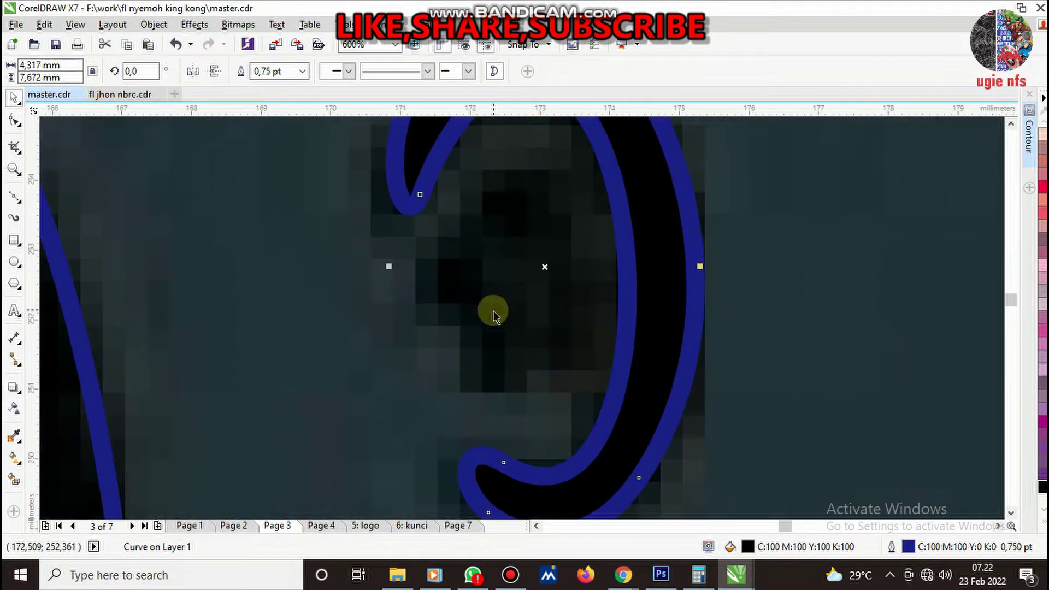
- Draw the closed S-shaped inner ear curl with the Bezier tool
{"action": "left_click", "coordinate": [14, 195]}
{"action": "left_click", "coordinate": [413, 284]}
{"action": "left_click_drag", "start_coordinate": [472, 348], "coordinate": [480, 390]}
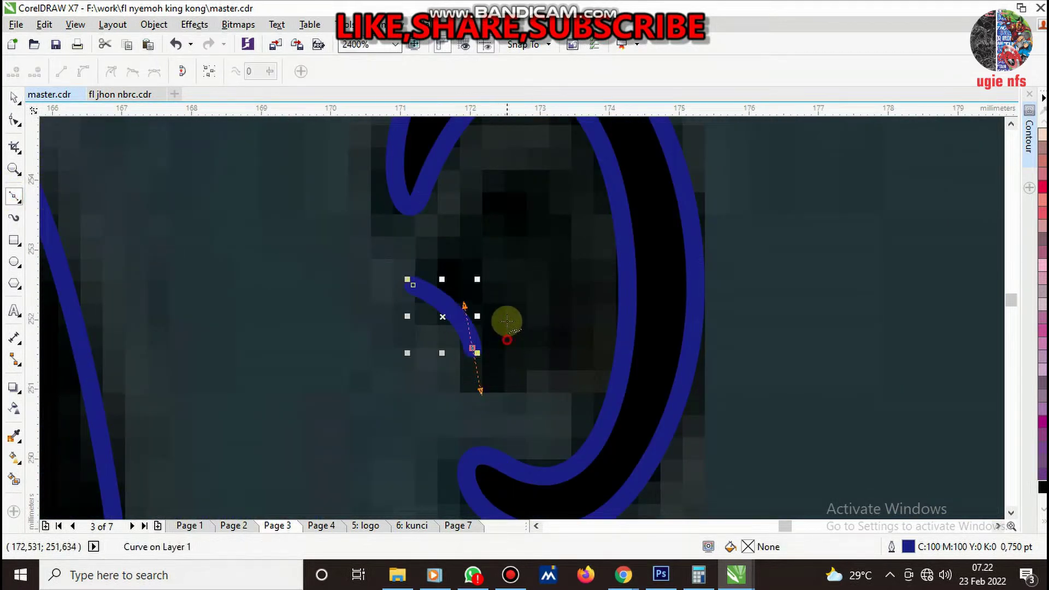
{"action": "mouse_move", "coordinate": [507, 339]}
{"action": "left_mouse_down"}
{"action": "mouse_move", "coordinate": [489, 251]}
{"action": "mouse_move", "coordinate": [520, 253]}
{"action": "left_mouse_up"}
{"action": "left_click_drag", "start_coordinate": [546, 330], "coordinate": [554, 358]}
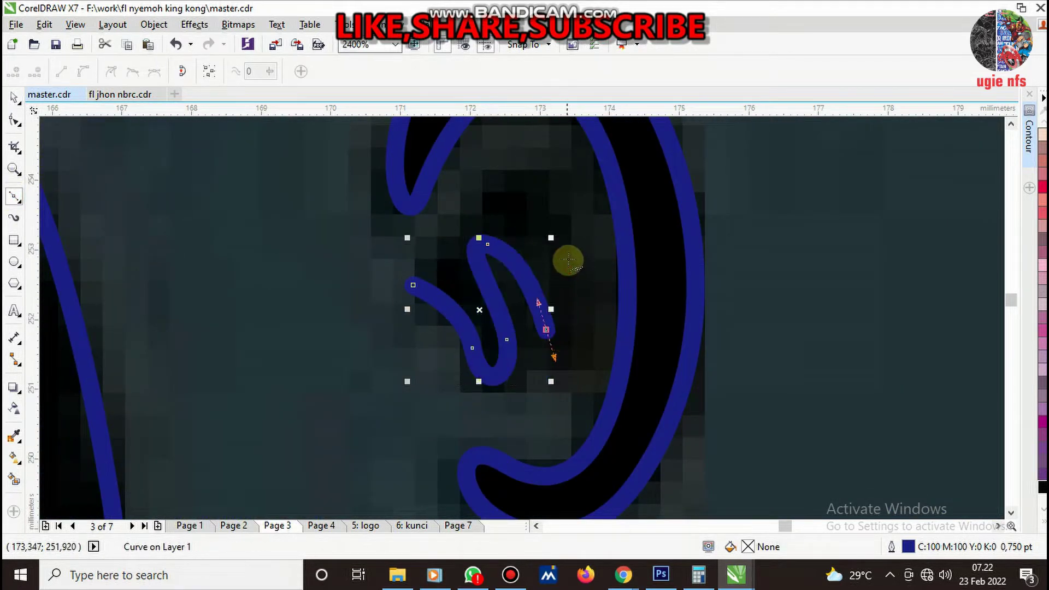
{"action": "mouse_move", "coordinate": [567, 256]}
{"action": "left_mouse_down"}
{"action": "mouse_move", "coordinate": [539, 175]}
{"action": "mouse_move", "coordinate": [460, 216]}
{"action": "left_mouse_up"}
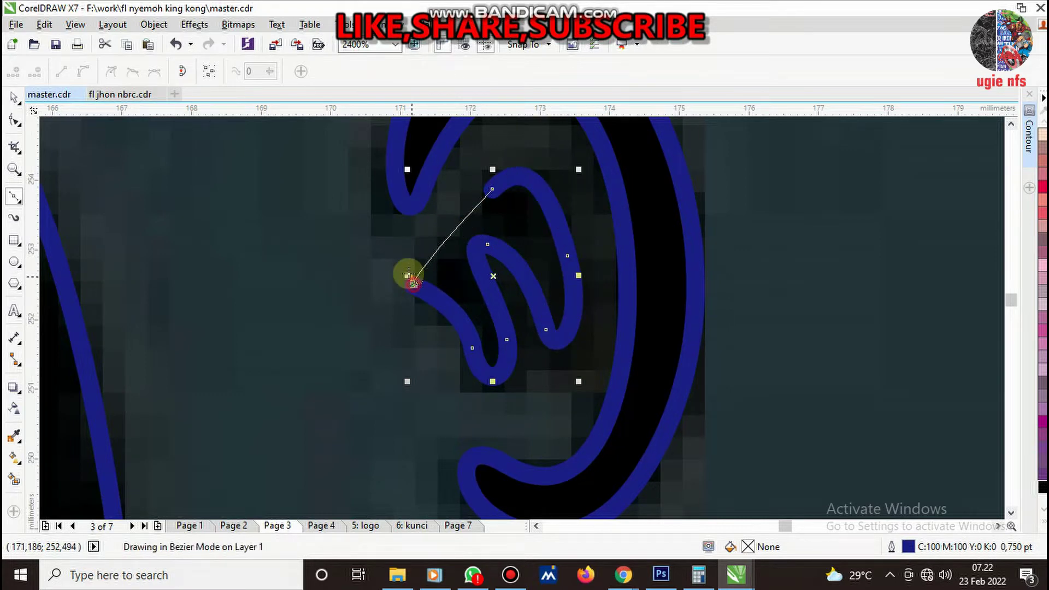
{"action": "left_click", "coordinate": [409, 276]}
{"action": "scroll", "coordinate": [525, 283], "scroll_direction": "down", "scroll_amount": 1}
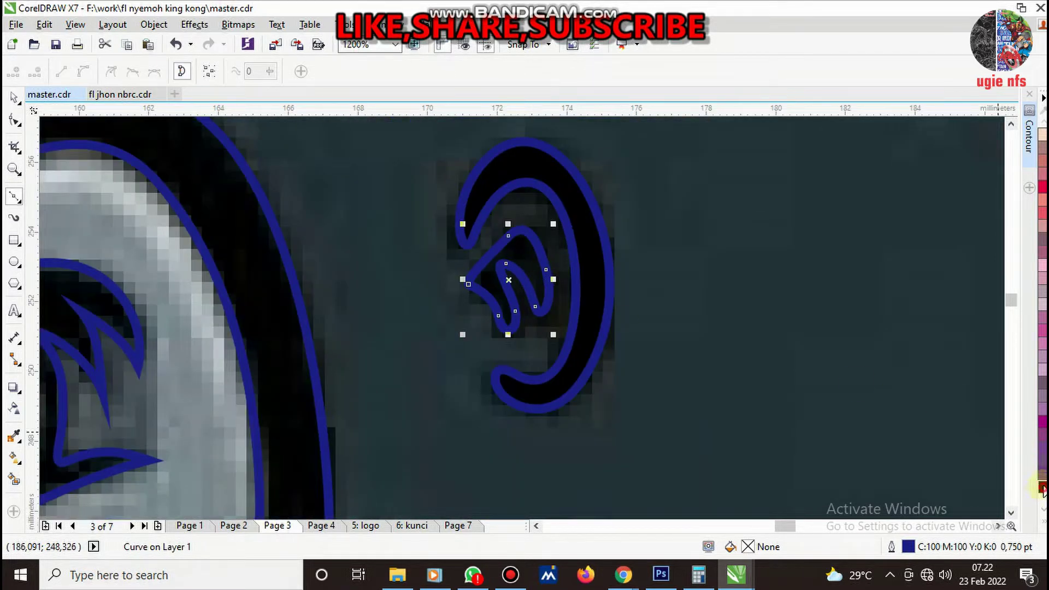
{"action": "scroll", "coordinate": [533, 325], "scroll_direction": "down", "scroll_amount": 3}
- Trace the dark crease below the ear as a crescent path, smoothing the closing node
{"action": "scroll", "coordinate": [587, 394], "scroll_direction": "up", "scroll_amount": 1}
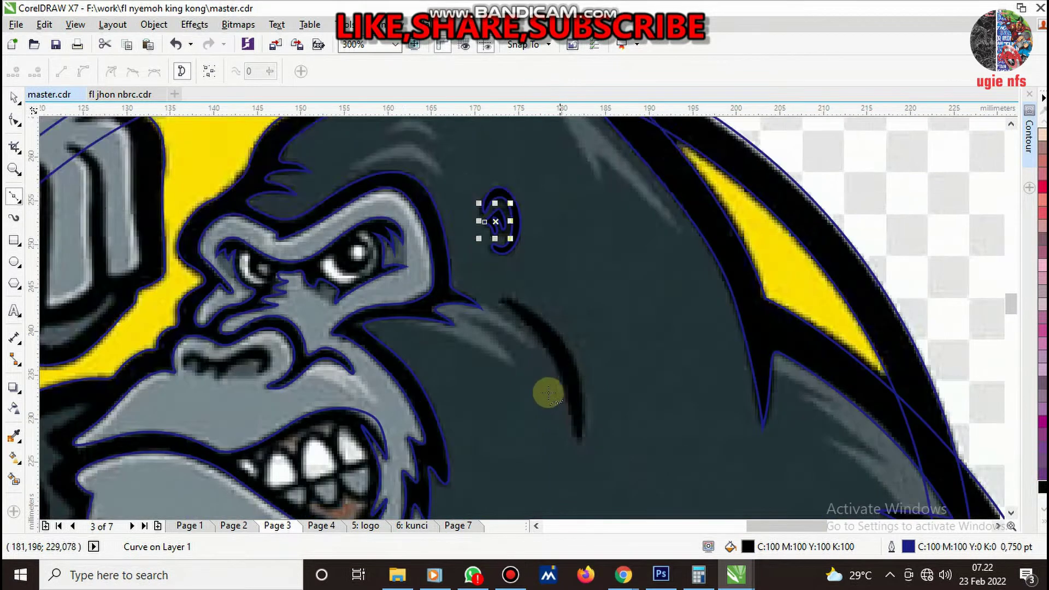
{"action": "scroll", "coordinate": [546, 391], "scroll_direction": "up", "scroll_amount": 1}
{"action": "left_click", "coordinate": [468, 242]}
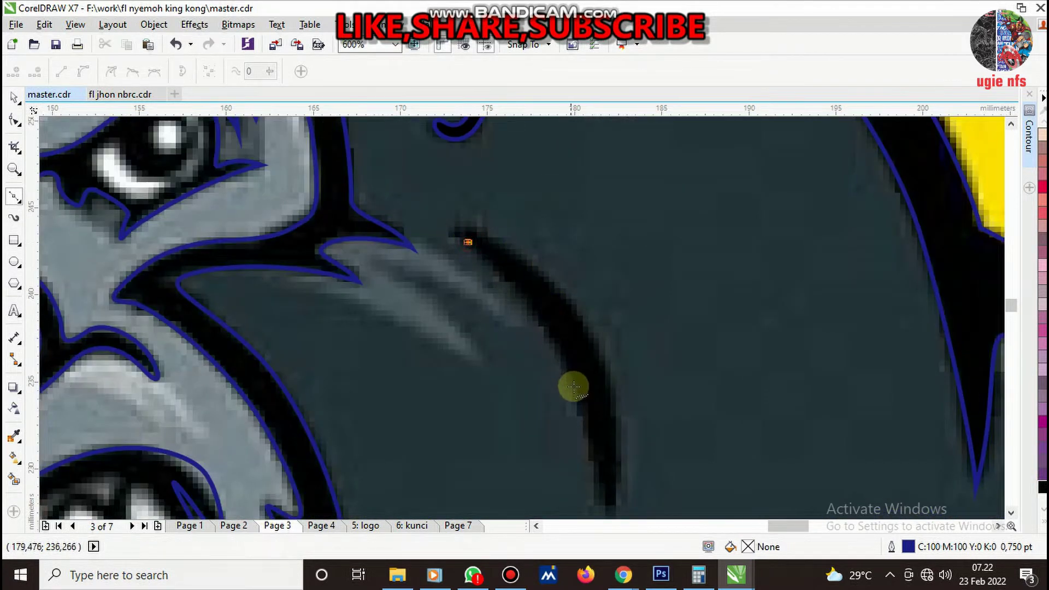
{"action": "left_click_drag", "start_coordinate": [569, 373], "coordinate": [597, 449]}
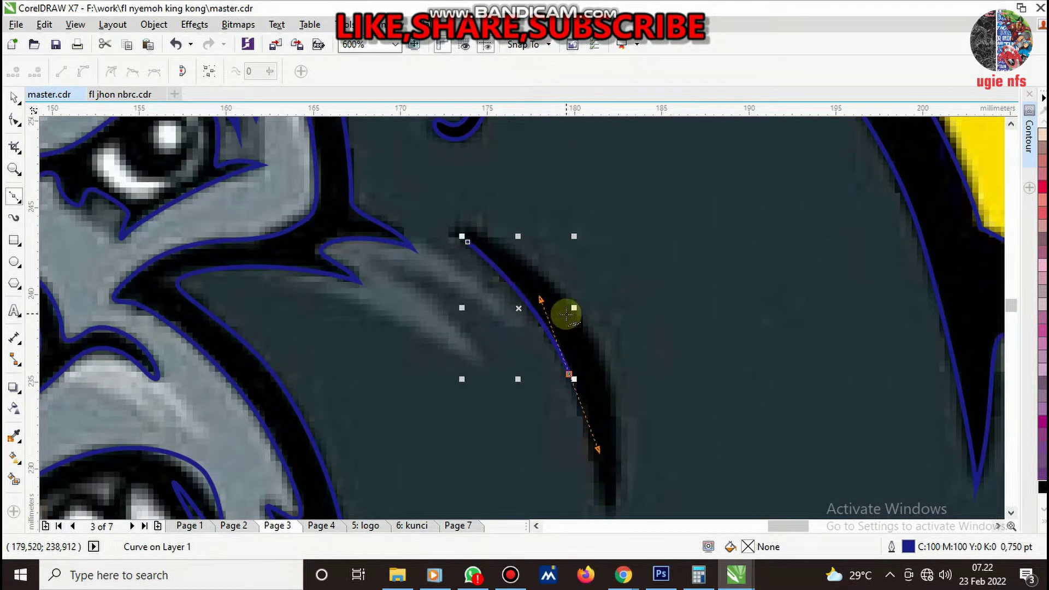
{"action": "scroll", "coordinate": [582, 402], "scroll_direction": "down", "scroll_amount": 2}
{"action": "scroll", "coordinate": [545, 301], "scroll_direction": "up", "scroll_amount": 3}
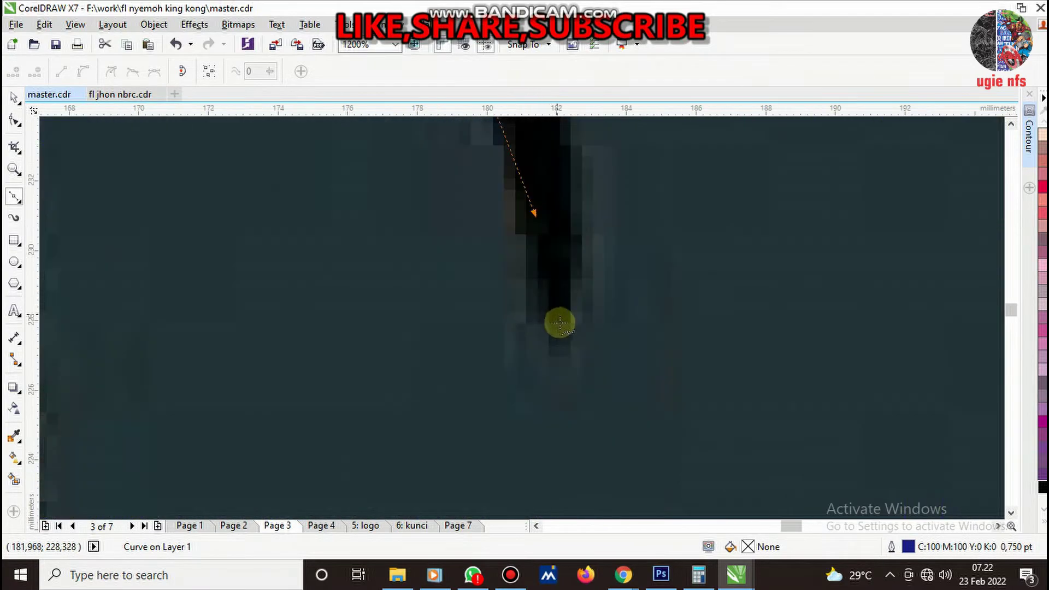
{"action": "left_click", "coordinate": [560, 323]}
{"action": "scroll", "coordinate": [574, 262], "scroll_direction": "down", "scroll_amount": 1}
{"action": "scroll", "coordinate": [537, 296], "scroll_direction": "up", "scroll_amount": 1}
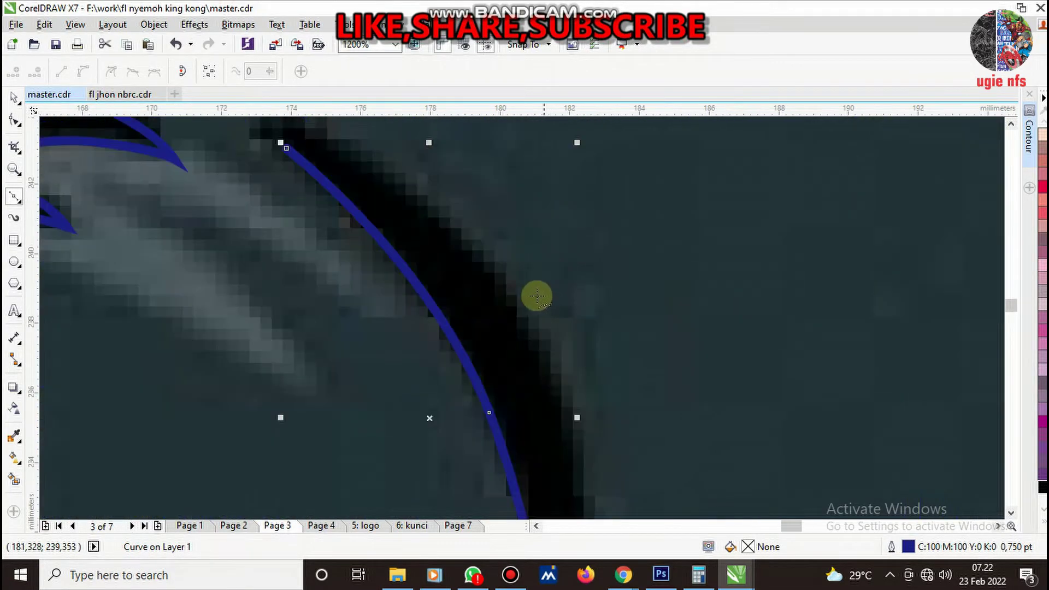
{"action": "left_click_drag", "start_coordinate": [520, 306], "coordinate": [449, 175]}
{"action": "scroll", "coordinate": [506, 255], "scroll_direction": "down", "scroll_amount": 2}
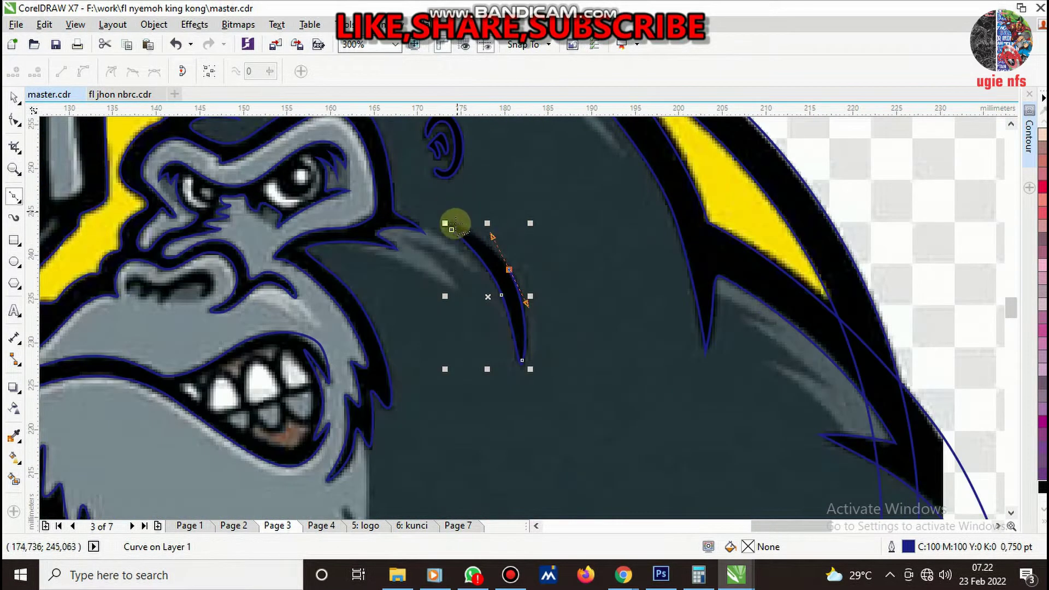
{"action": "scroll", "coordinate": [451, 227], "scroll_direction": "up", "scroll_amount": 3}
{"action": "left_click_drag", "start_coordinate": [421, 251], "coordinate": [375, 241]}
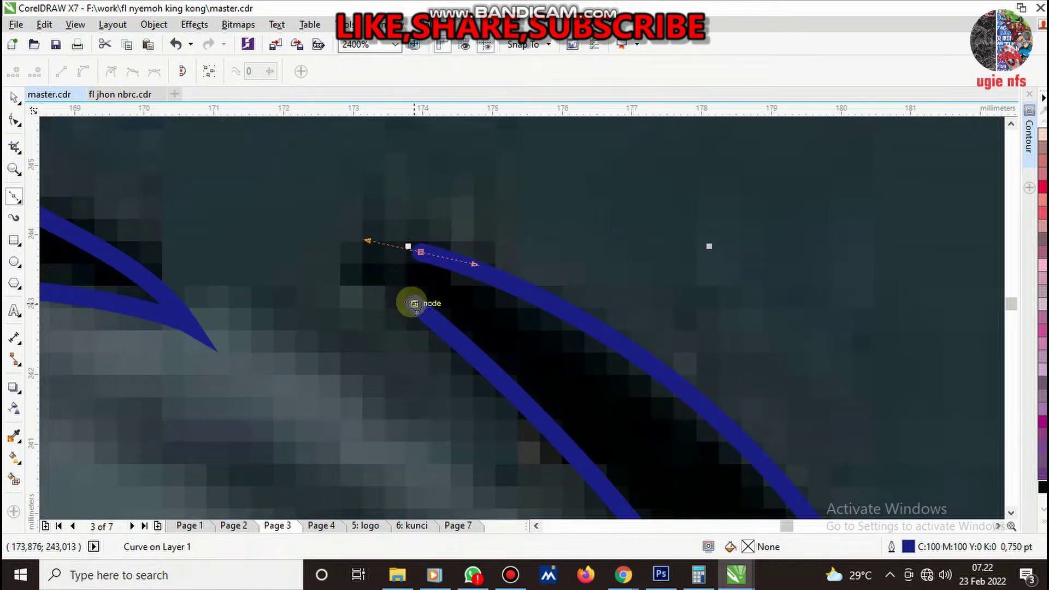
{"action": "left_click_drag", "start_coordinate": [414, 303], "coordinate": [363, 264]}
{"action": "scroll", "coordinate": [489, 234], "scroll_direction": "down", "scroll_amount": 2}
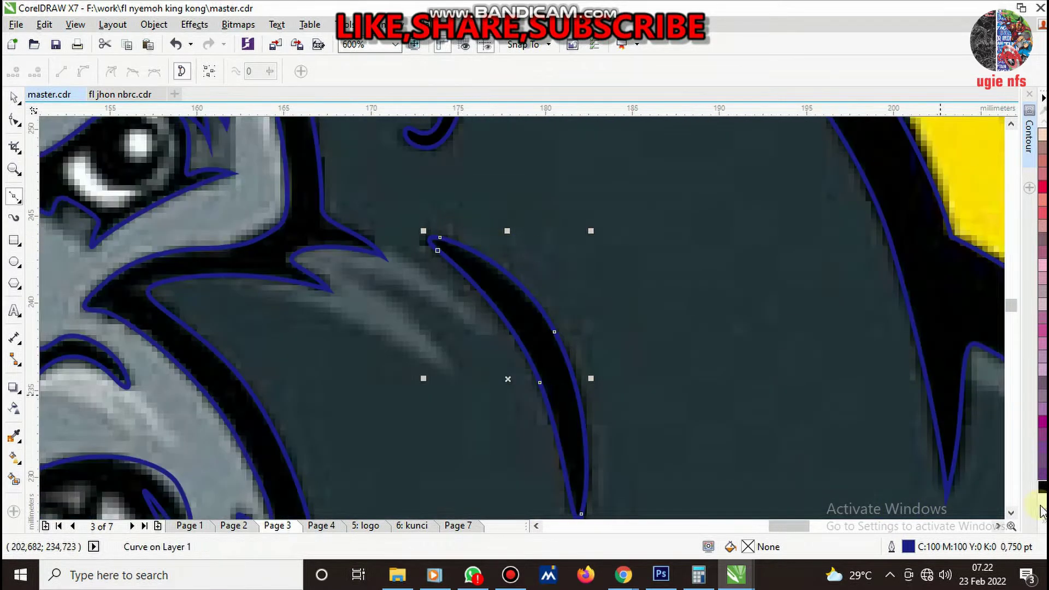
{"action": "scroll", "coordinate": [583, 359], "scroll_direction": "down", "scroll_amount": 2}
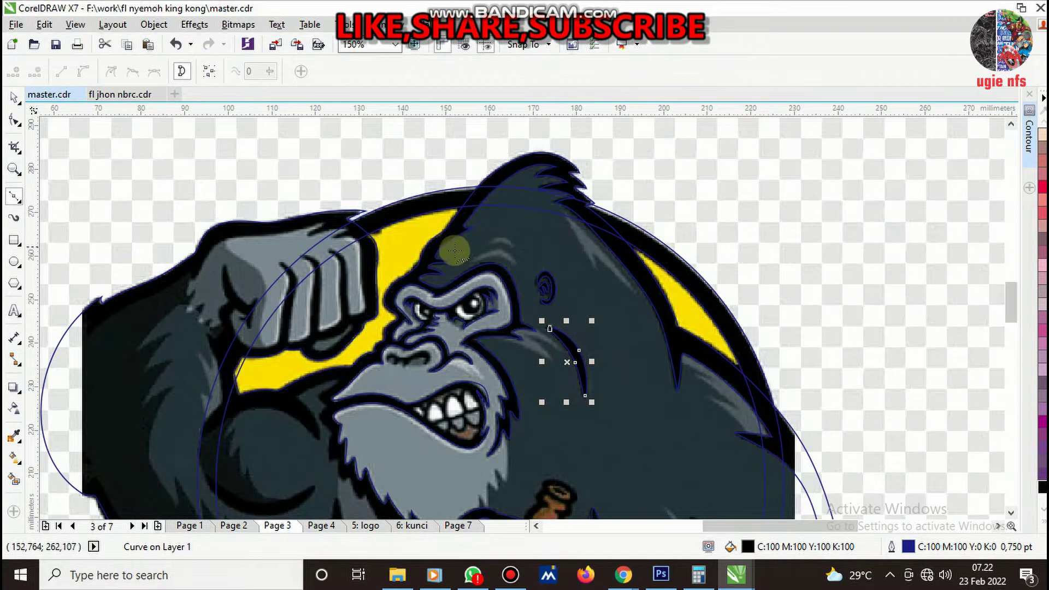
- Zoom to the fur fold right of the arm and trace it as a closed crescent path
{"action": "scroll", "coordinate": [454, 251], "scroll_direction": "down", "scroll_amount": 2}
{"action": "scroll", "coordinate": [520, 246], "scroll_direction": "up", "scroll_amount": 3}
{"action": "scroll", "coordinate": [520, 233], "scroll_direction": "up", "scroll_amount": 2}
{"action": "scroll", "coordinate": [484, 236], "scroll_direction": "up", "scroll_amount": 1}
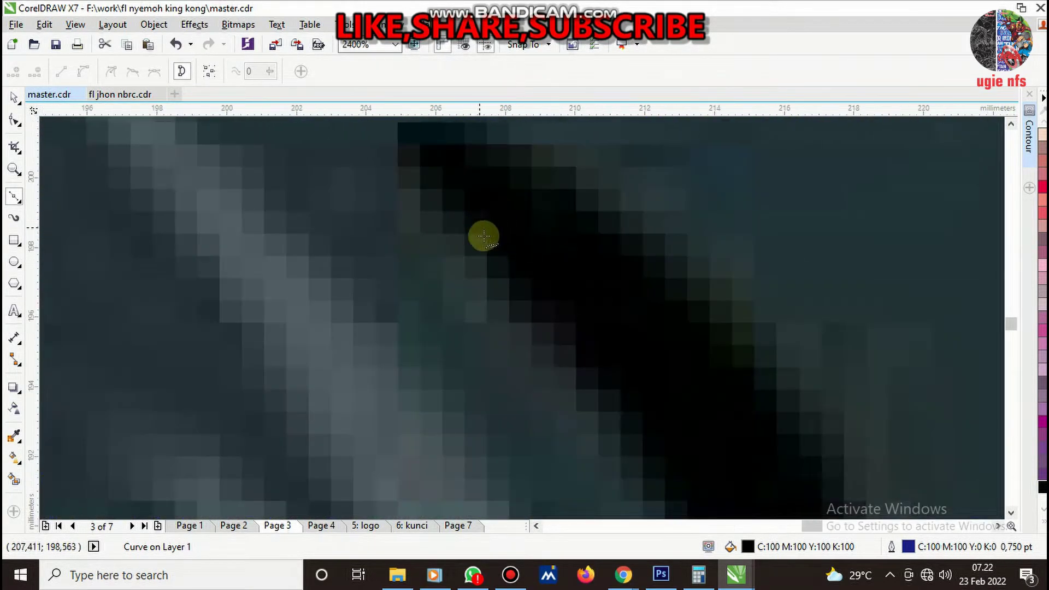
{"action": "scroll", "coordinate": [456, 211], "scroll_direction": "down", "scroll_amount": 1}
{"action": "scroll", "coordinate": [543, 293], "scroll_direction": "down", "scroll_amount": 2}
{"action": "scroll", "coordinate": [530, 289], "scroll_direction": "down", "scroll_amount": 1}
{"action": "scroll", "coordinate": [551, 267], "scroll_direction": "up", "scroll_amount": 3}
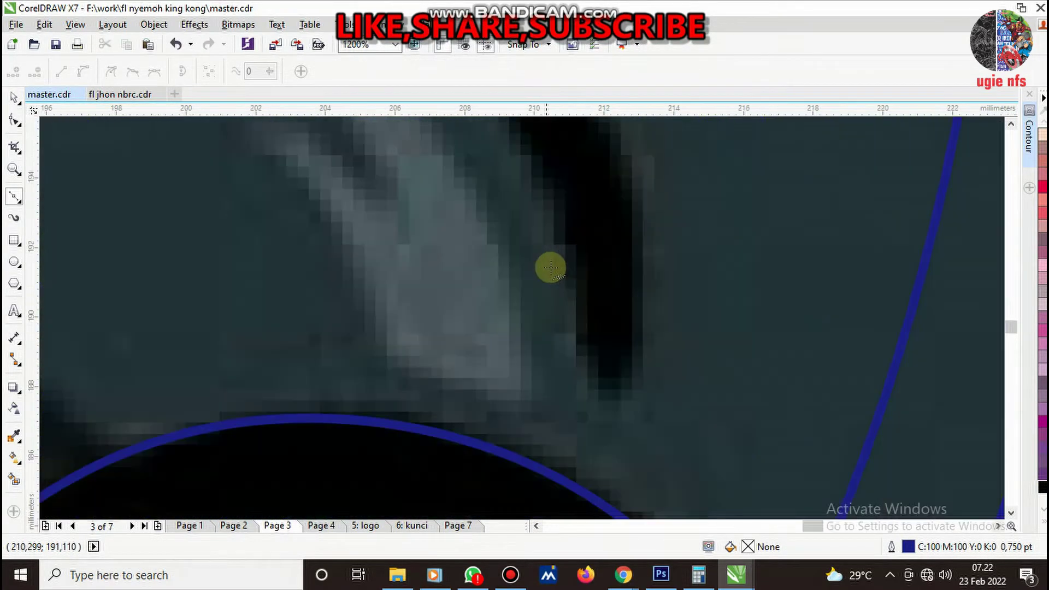
{"action": "left_click_drag", "start_coordinate": [566, 256], "coordinate": [603, 398]}
{"action": "left_click_drag", "start_coordinate": [640, 320], "coordinate": [658, 227]}
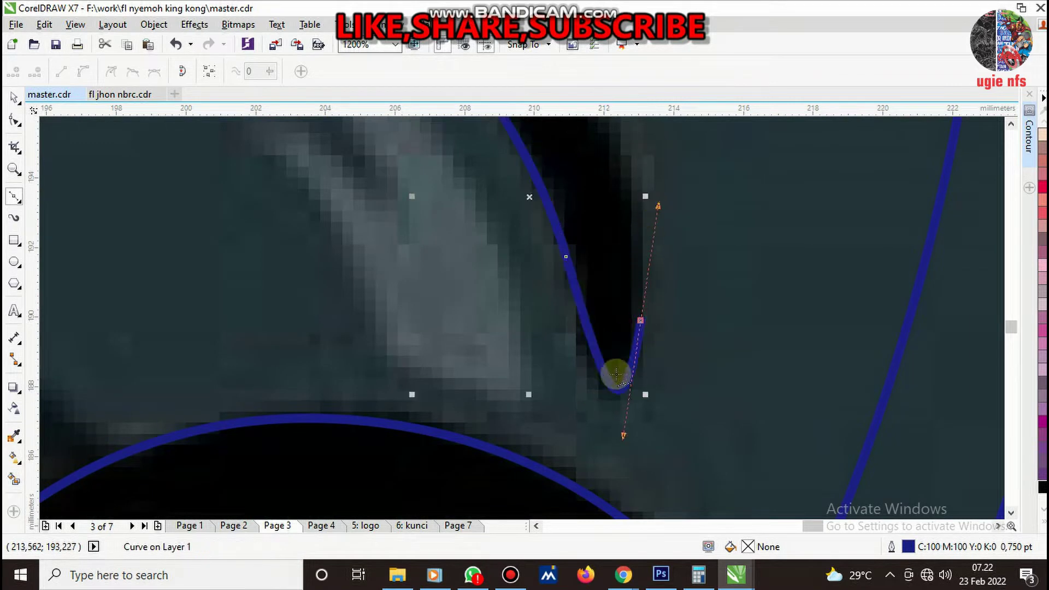
{"action": "scroll", "coordinate": [617, 374], "scroll_direction": "down", "scroll_amount": 2}
{"action": "scroll", "coordinate": [594, 272], "scroll_direction": "up", "scroll_amount": 3}
{"action": "left_click_drag", "start_coordinate": [510, 262], "coordinate": [362, 187]}
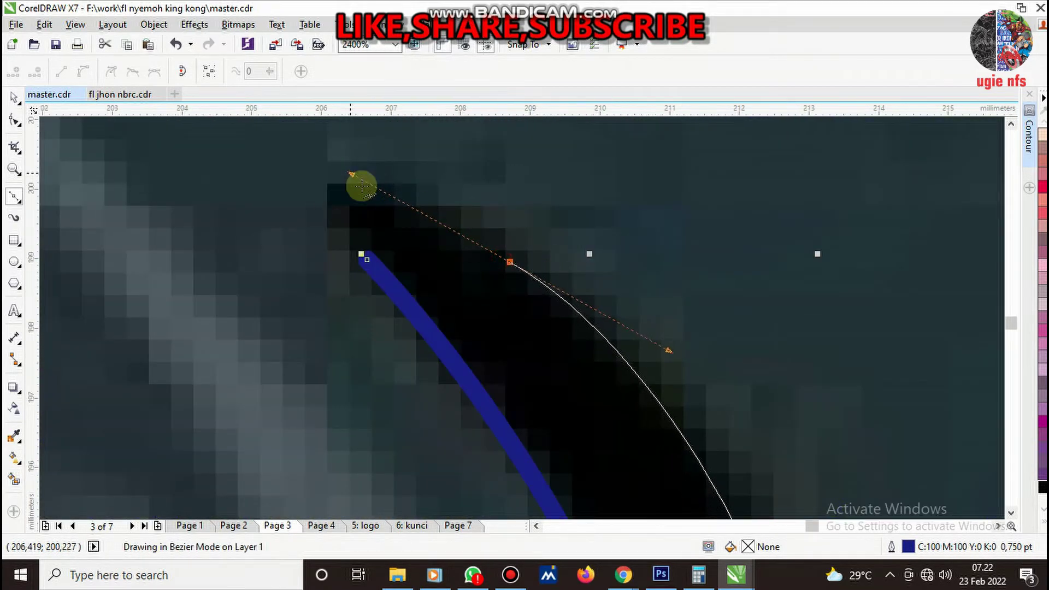
{"action": "left_click_drag", "start_coordinate": [361, 254], "coordinate": [393, 197]}
- Zoom and pan the view to bring the next fur crease into view
{"action": "scroll", "coordinate": [711, 331], "scroll_direction": "down", "scroll_amount": 2}
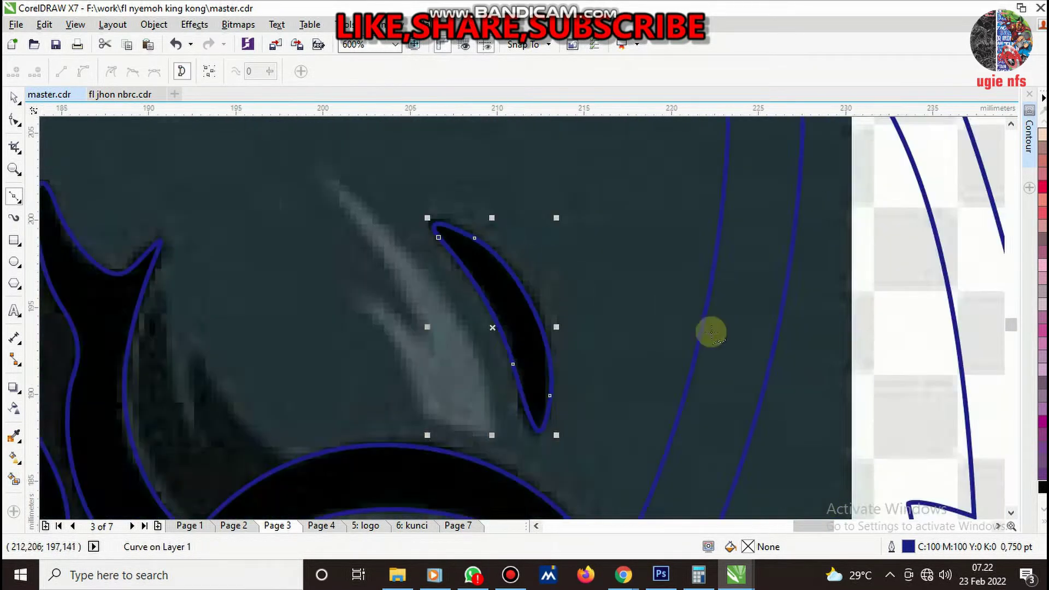
{"action": "scroll", "coordinate": [699, 348], "scroll_direction": "down", "scroll_amount": 2}
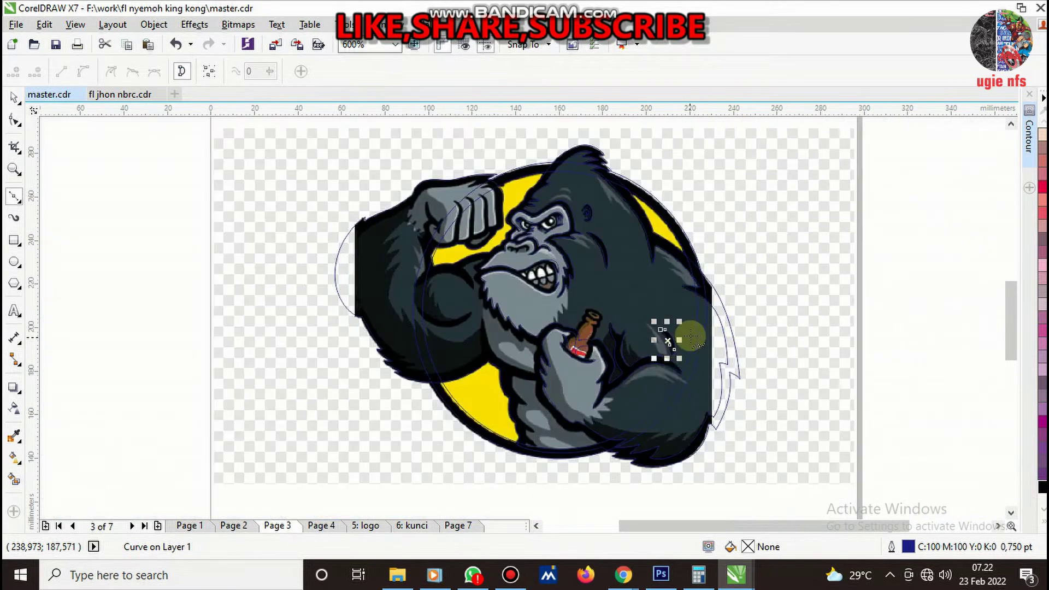
{"action": "scroll", "coordinate": [670, 372], "scroll_direction": "up", "scroll_amount": 1}
{"action": "scroll", "coordinate": [593, 346], "scroll_direction": "down", "scroll_amount": 1}
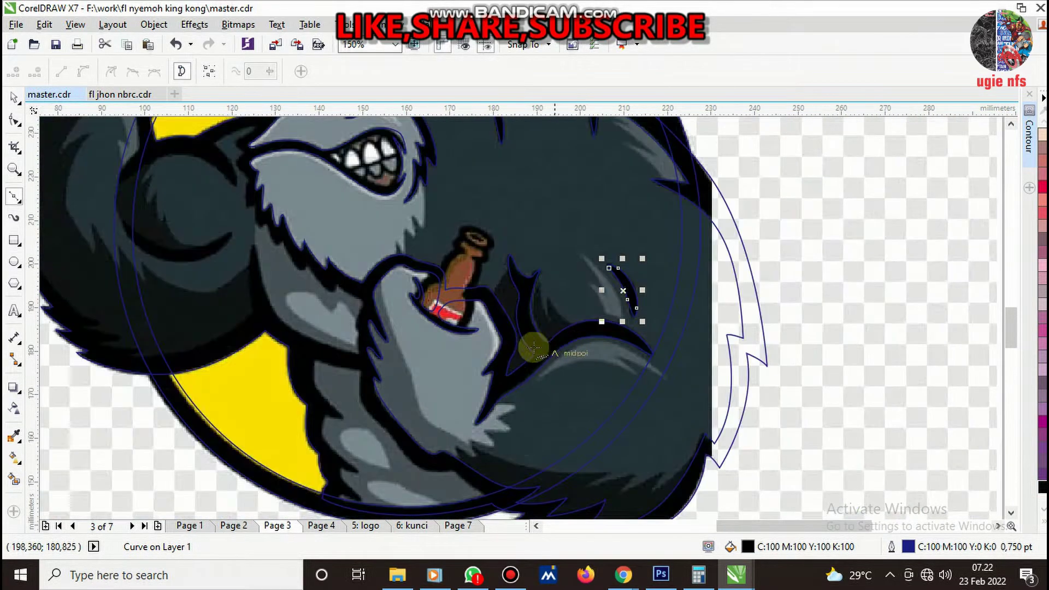
{"action": "scroll", "coordinate": [528, 348], "scroll_direction": "down", "scroll_amount": 2}
{"action": "scroll", "coordinate": [530, 341], "scroll_direction": "up", "scroll_amount": 1}
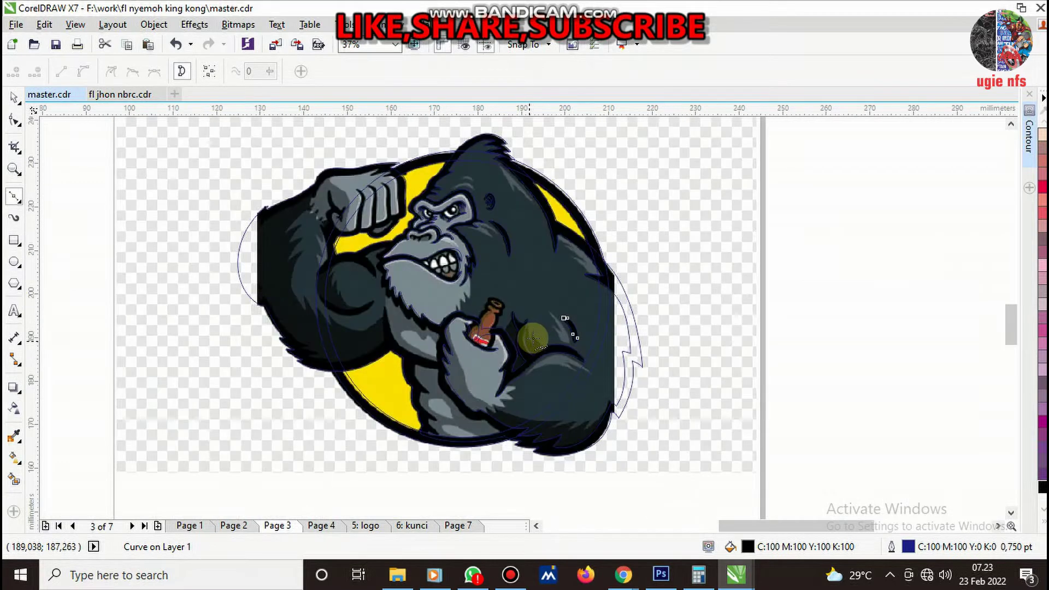
{"action": "scroll", "coordinate": [533, 336], "scroll_direction": "up", "scroll_amount": 1}
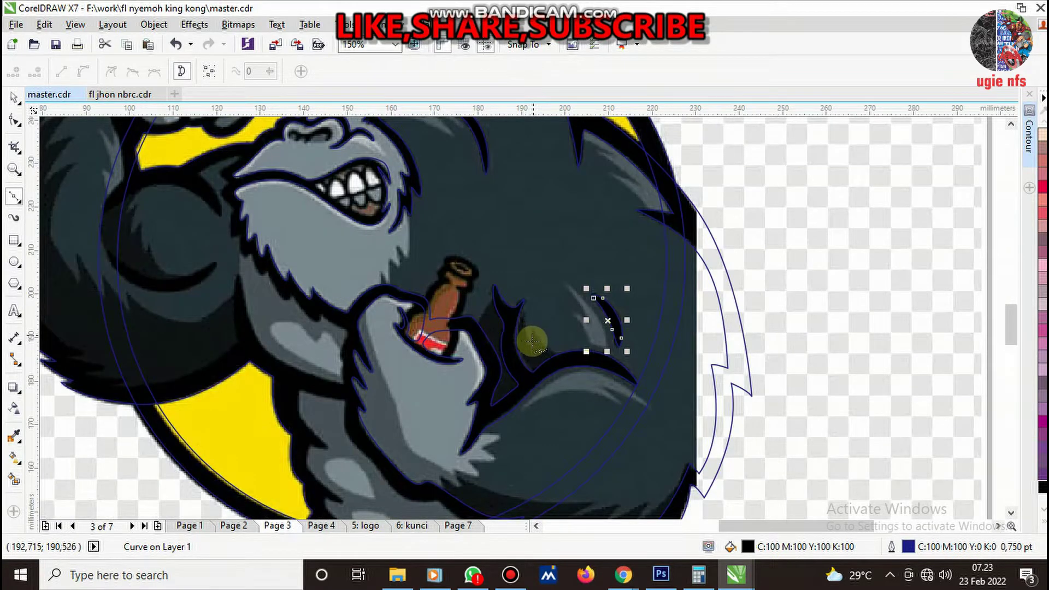
{"action": "scroll", "coordinate": [540, 343], "scroll_direction": "down", "scroll_amount": 1}
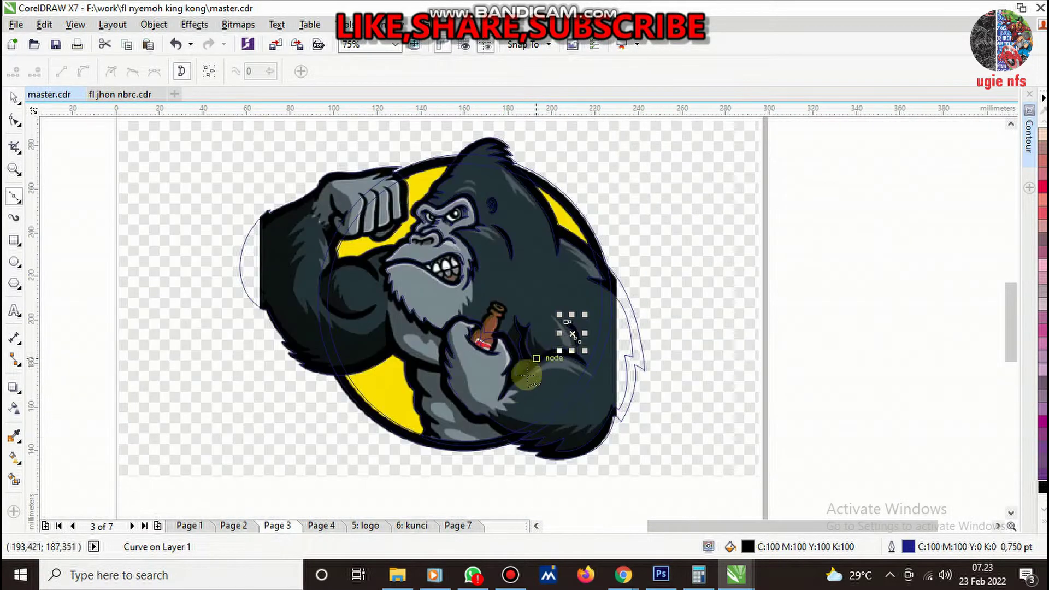
{"action": "scroll", "coordinate": [514, 221], "scroll_direction": "up", "scroll_amount": 1}
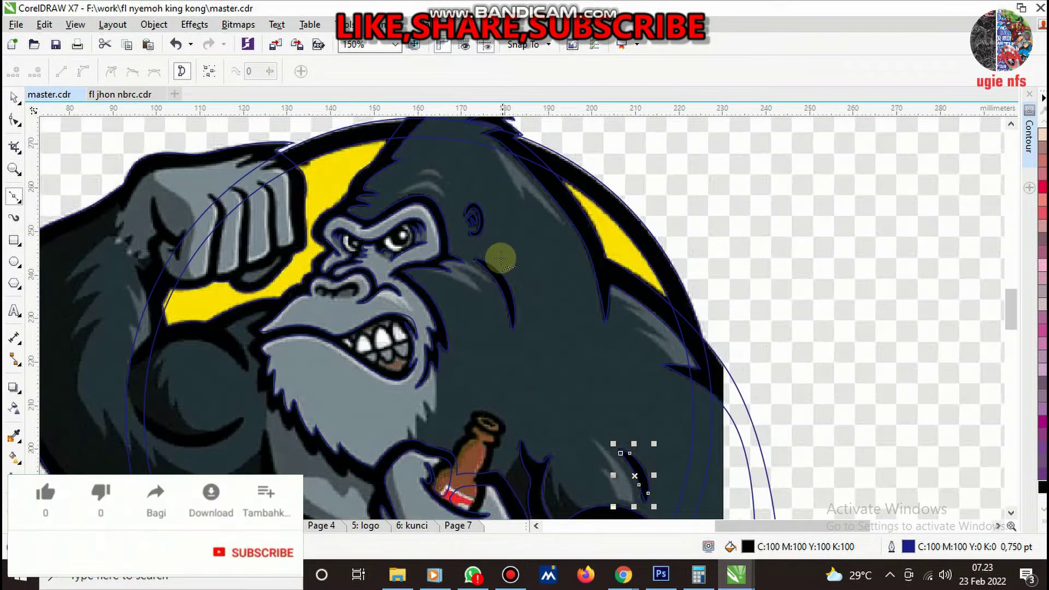
{"action": "scroll", "coordinate": [377, 219], "scroll_direction": "up", "scroll_amount": 2}
{"action": "scroll", "coordinate": [466, 206], "scroll_direction": "down", "scroll_amount": 1}
- Trace the lower crescent fur highlight along the grey streak and fill it with K60 grey
{"action": "scroll", "coordinate": [431, 298], "scroll_direction": "up", "scroll_amount": 2}
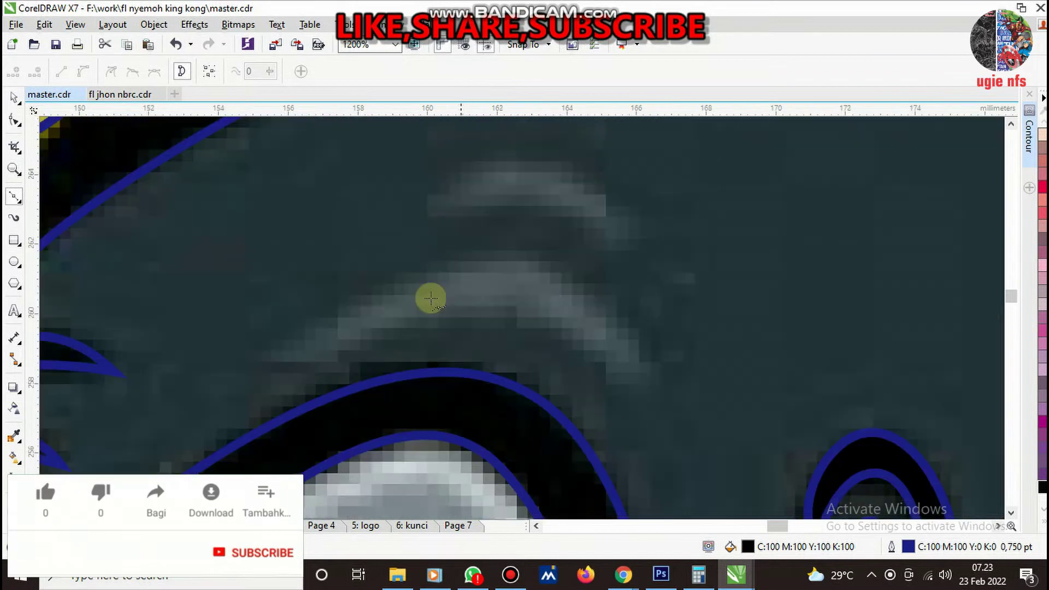
{"action": "left_click", "coordinate": [320, 359]}
{"action": "left_click_drag", "start_coordinate": [540, 320], "coordinate": [610, 372]}
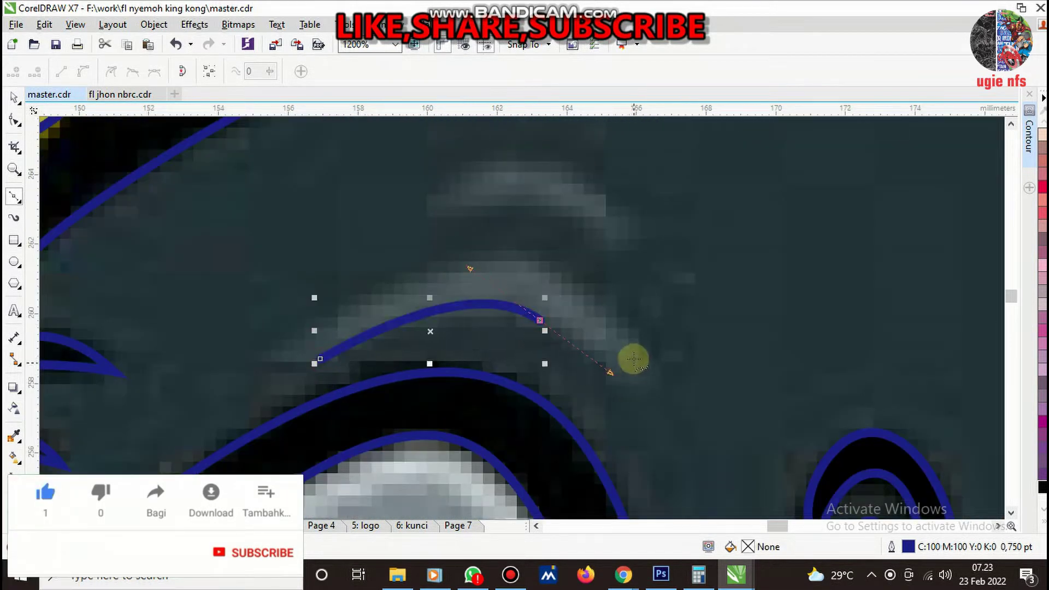
{"action": "left_click_drag", "start_coordinate": [624, 333], "coordinate": [565, 255]}
{"action": "left_click_drag", "start_coordinate": [454, 262], "coordinate": [393, 283]}
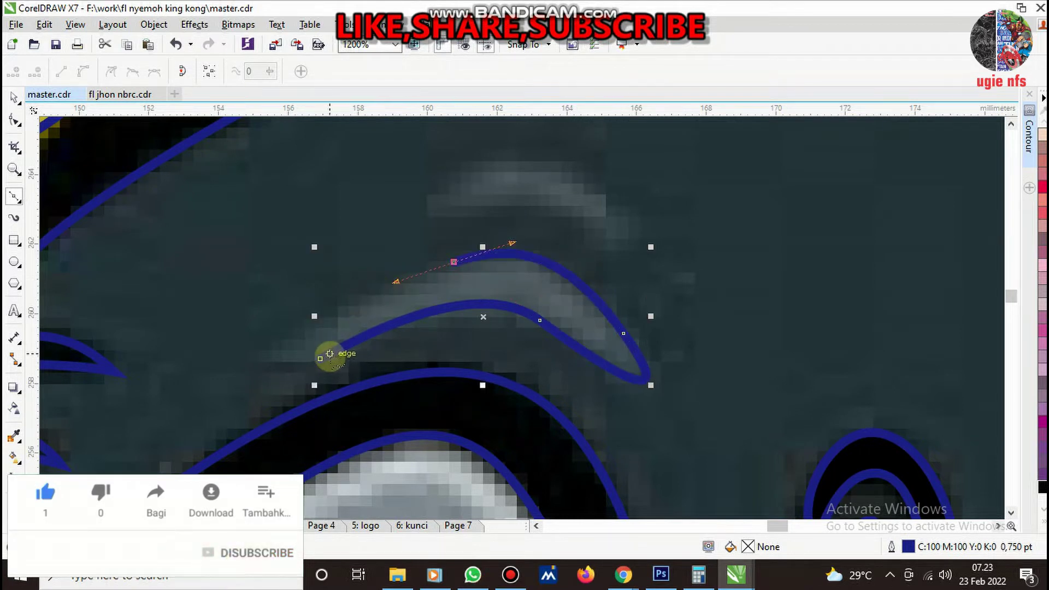
{"action": "left_click_drag", "start_coordinate": [330, 354], "coordinate": [293, 362]}
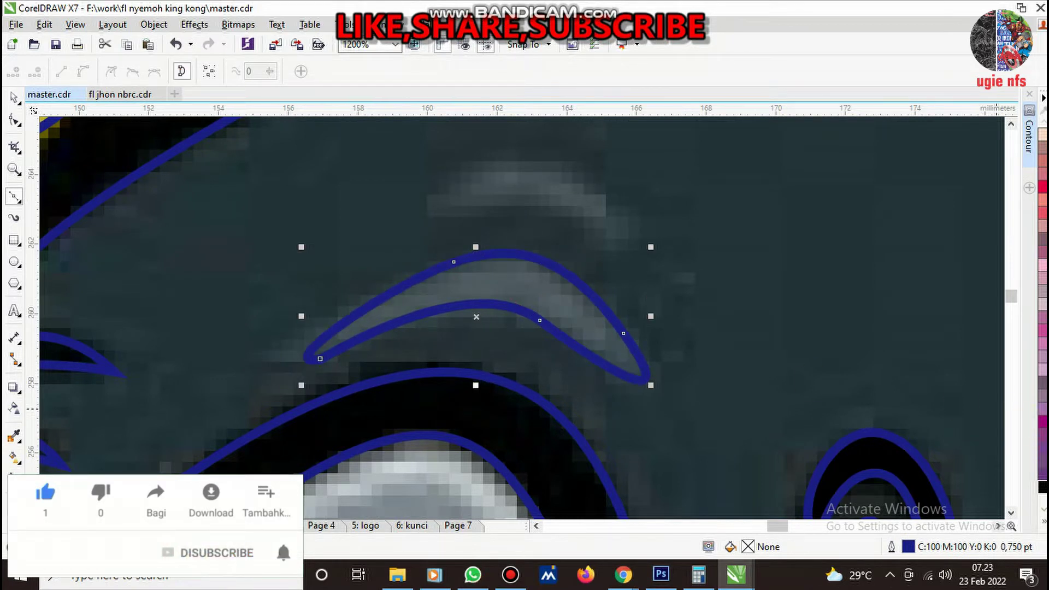
{"action": "left_click", "coordinate": [1043, 486]}
{"action": "left_click", "coordinate": [992, 200]}
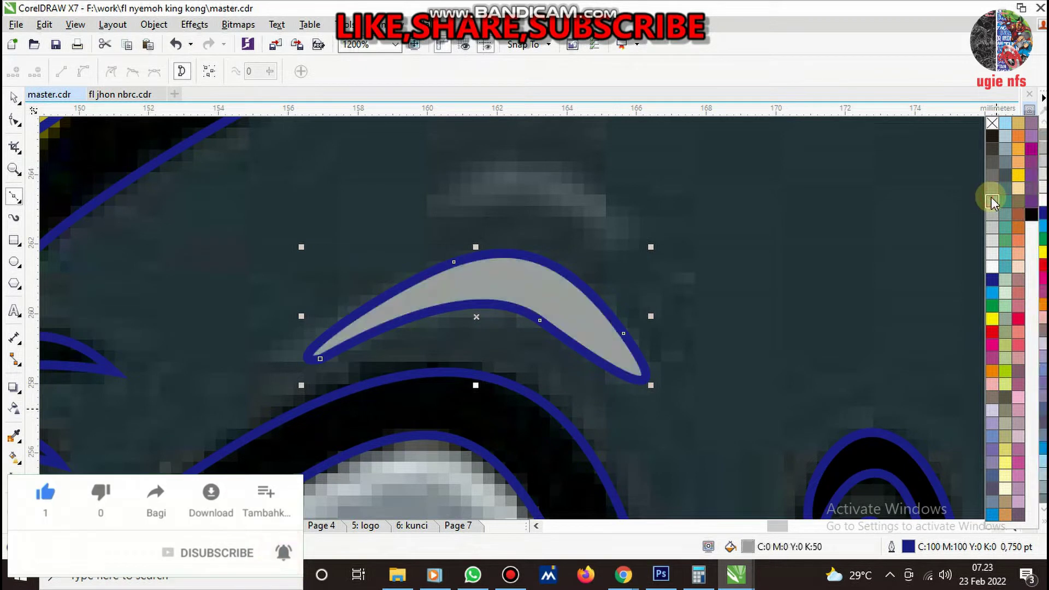
{"action": "left_click", "coordinate": [991, 186]}
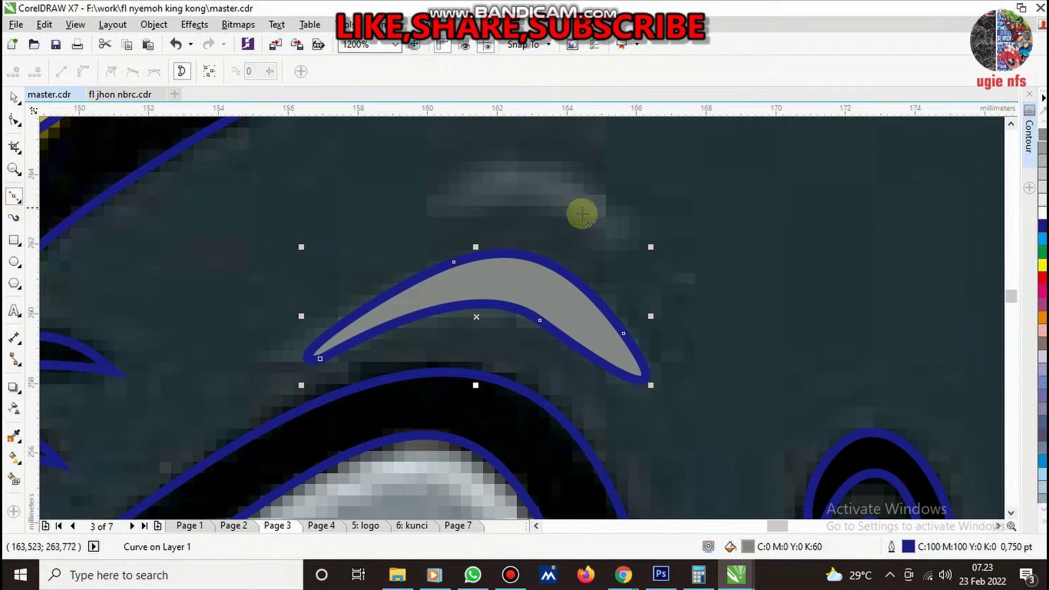
- Trace a smaller crescent over the streak above and fill it with K60 grey
{"action": "scroll", "coordinate": [511, 204], "scroll_direction": "up", "scroll_amount": 1}
{"action": "left_click_drag", "start_coordinate": [493, 205], "coordinate": [402, 234]}
{"action": "left_click_drag", "start_coordinate": [381, 194], "coordinate": [435, 152]}
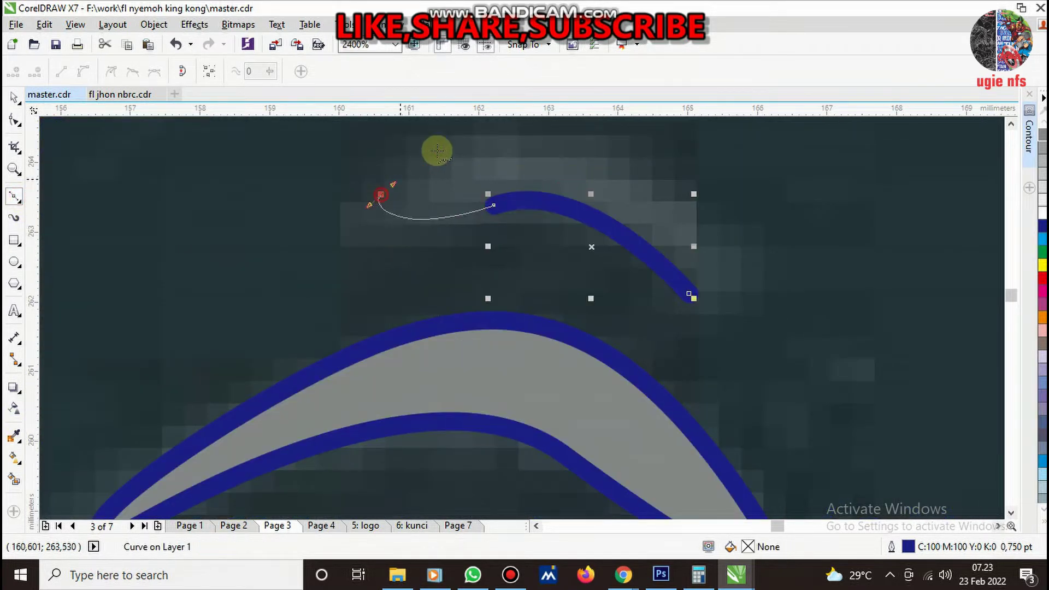
{"action": "left_click_drag", "start_coordinate": [636, 170], "coordinate": [717, 247]}
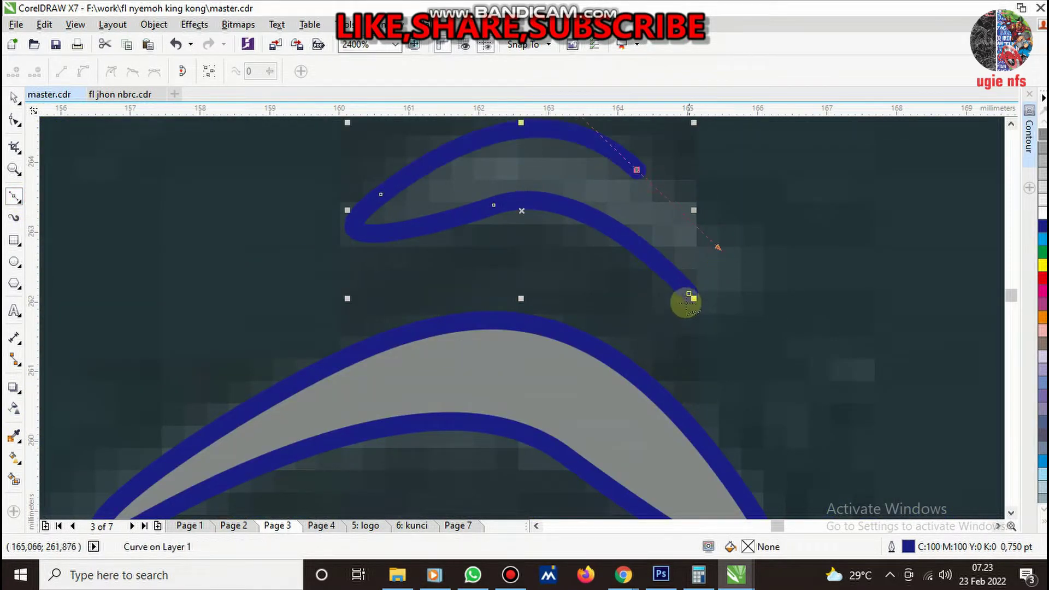
{"action": "left_click", "coordinate": [719, 313]}
{"action": "left_click", "coordinate": [1042, 140]}
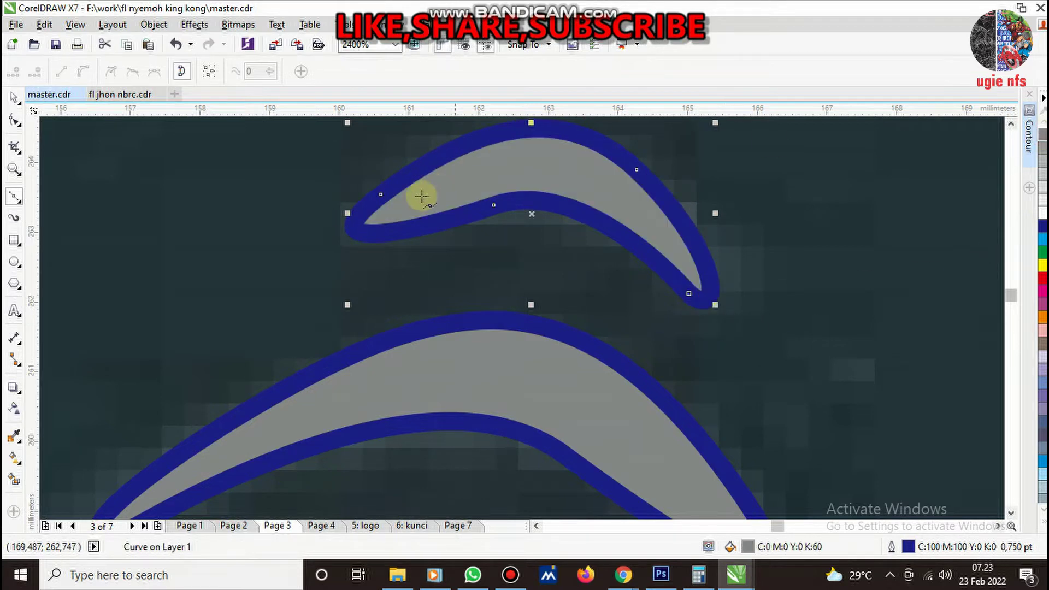
{"action": "scroll", "coordinate": [541, 288], "scroll_direction": "down", "scroll_amount": 2}
{"action": "scroll", "coordinate": [525, 309], "scroll_direction": "down", "scroll_amount": 1}
- Trace the highlight streak on the gorilla's head as a closed shape filled K60 grey
{"action": "scroll", "coordinate": [568, 287], "scroll_direction": "up", "scroll_amount": 2}
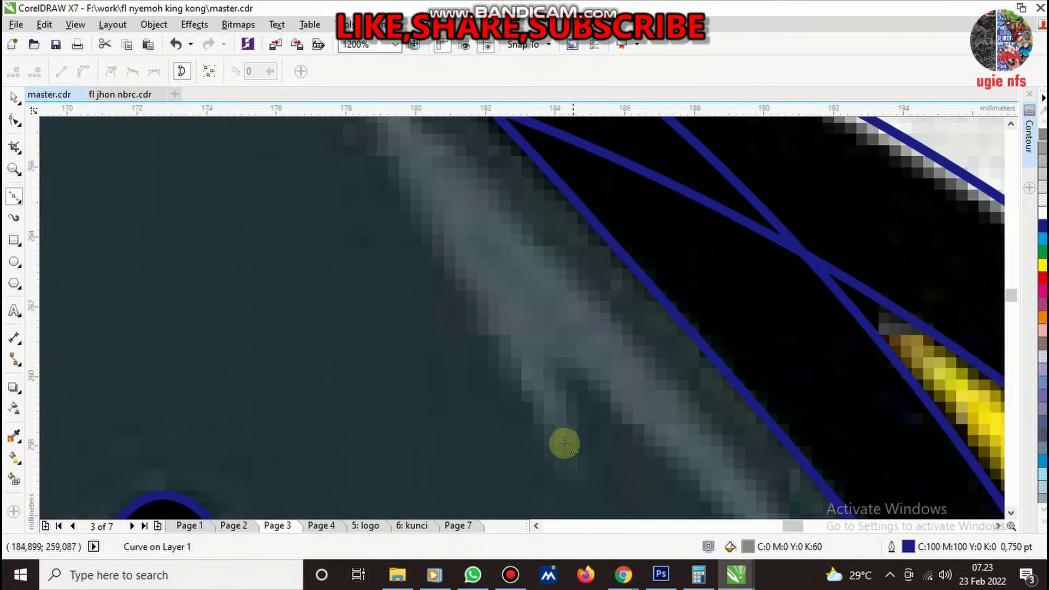
{"action": "left_click", "coordinate": [552, 354]}
{"action": "left_click_drag", "start_coordinate": [559, 448], "coordinate": [508, 356]}
{"action": "scroll", "coordinate": [492, 328], "scroll_direction": "down", "scroll_amount": 2}
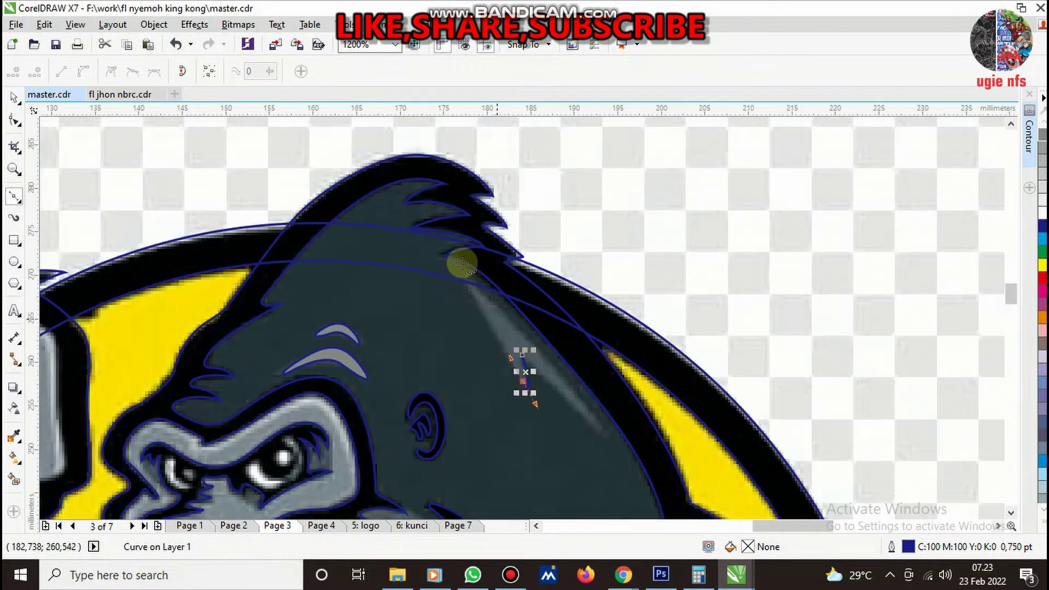
{"action": "scroll", "coordinate": [485, 307], "scroll_direction": "up", "scroll_amount": 2}
{"action": "scroll", "coordinate": [485, 307], "scroll_direction": "down", "scroll_amount": 1}
{"action": "mouse_move", "coordinate": [468, 182]}
{"action": "left_mouse_down"}
{"action": "mouse_move", "coordinate": [579, 273]}
{"action": "mouse_move", "coordinate": [715, 416]}
{"action": "left_mouse_up"}
{"action": "scroll", "coordinate": [639, 311], "scroll_direction": "down", "scroll_amount": 1}
{"action": "scroll", "coordinate": [639, 327], "scroll_direction": "down", "scroll_amount": 2}
{"action": "scroll", "coordinate": [618, 293], "scroll_direction": "up", "scroll_amount": 4}
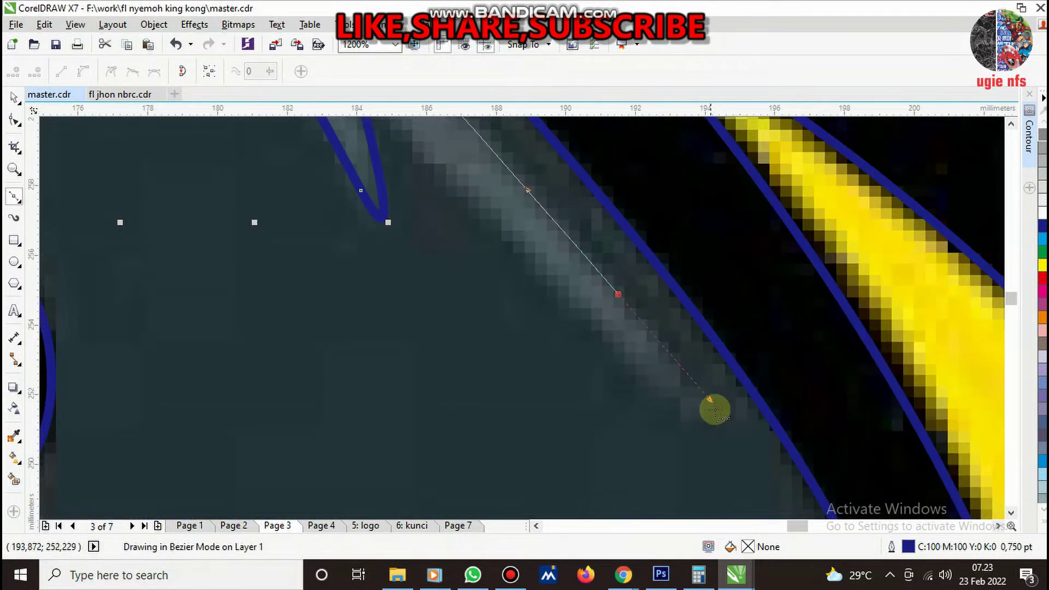
{"action": "left_click", "coordinate": [639, 355]}
{"action": "scroll", "coordinate": [599, 328], "scroll_direction": "down", "scroll_amount": 1}
{"action": "scroll", "coordinate": [499, 222], "scroll_direction": "up", "scroll_amount": 1}
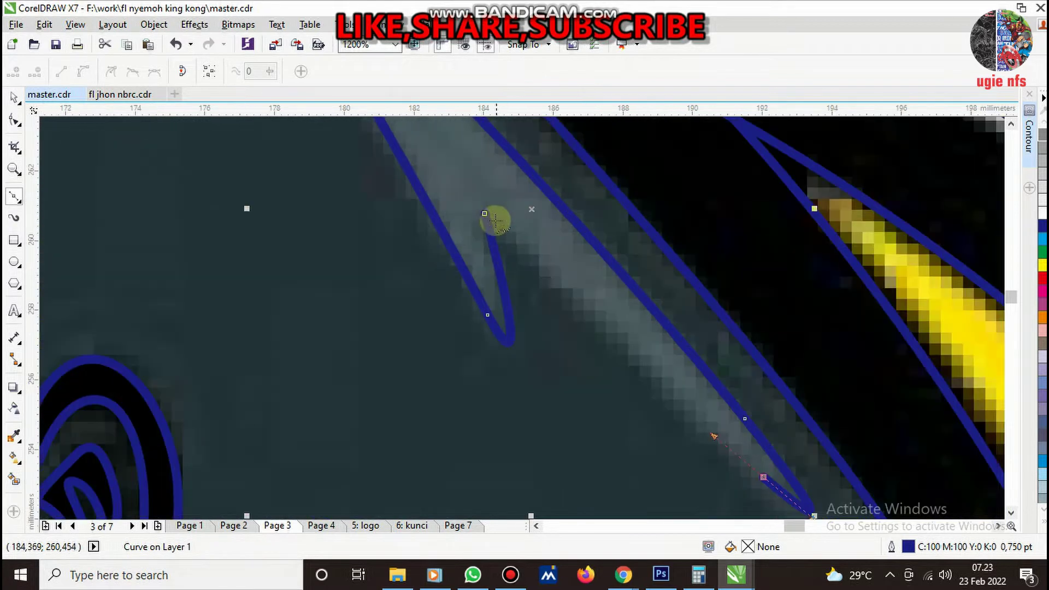
{"action": "left_click", "coordinate": [486, 213]}
{"action": "left_click", "coordinate": [1042, 136]}
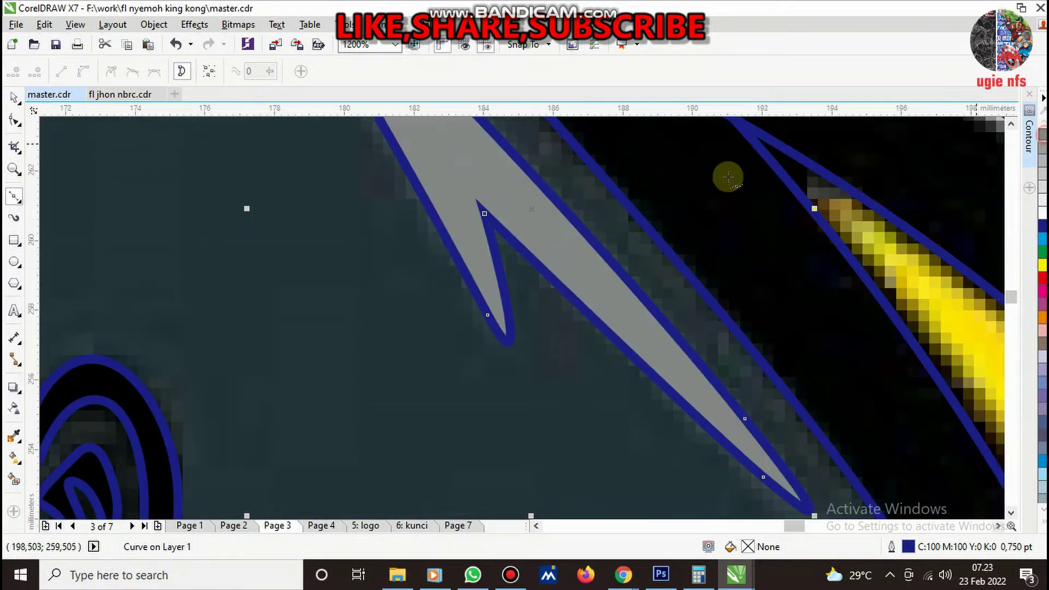
- Begin a Bezier curve along the streak beside the brow, down to its tip
{"action": "scroll", "coordinate": [604, 251], "scroll_direction": "down", "scroll_amount": 3}
{"action": "scroll", "coordinate": [632, 346], "scroll_direction": "down", "scroll_amount": 2}
{"action": "scroll", "coordinate": [548, 352], "scroll_direction": "up", "scroll_amount": 3}
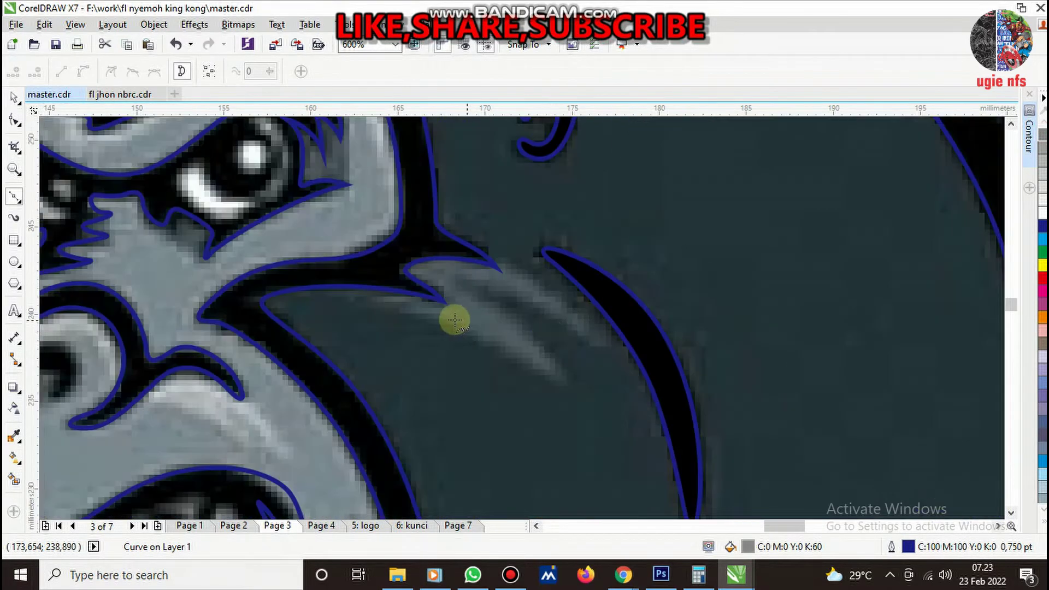
{"action": "scroll", "coordinate": [452, 318], "scroll_direction": "up", "scroll_amount": 2}
{"action": "left_click", "coordinate": [150, 249]}
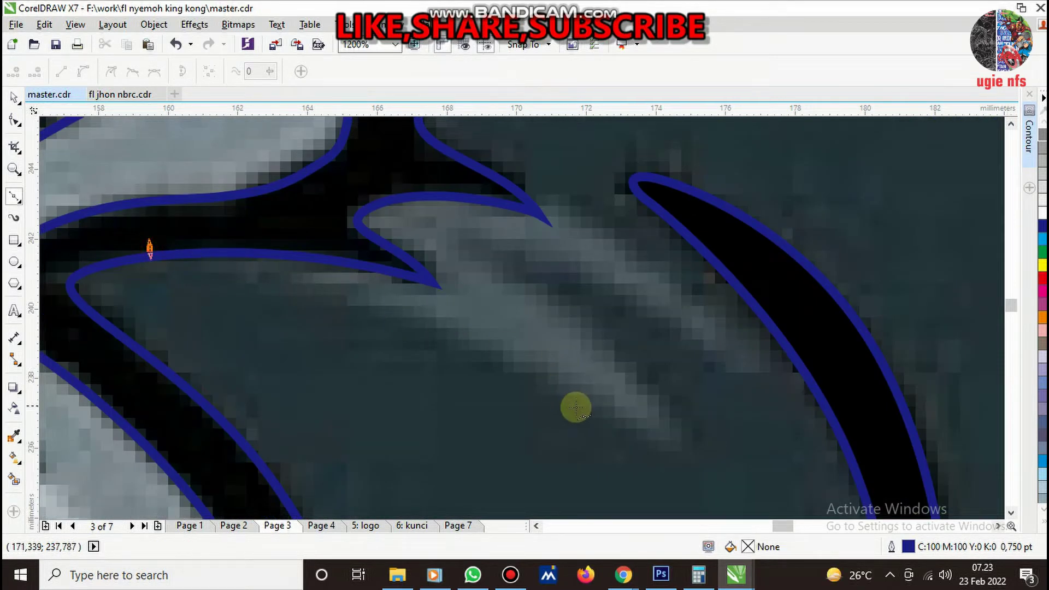
{"action": "scroll", "coordinate": [527, 340], "scroll_direction": "down", "scroll_amount": 3}
{"action": "scroll", "coordinate": [560, 345], "scroll_direction": "up", "scroll_amount": 3}
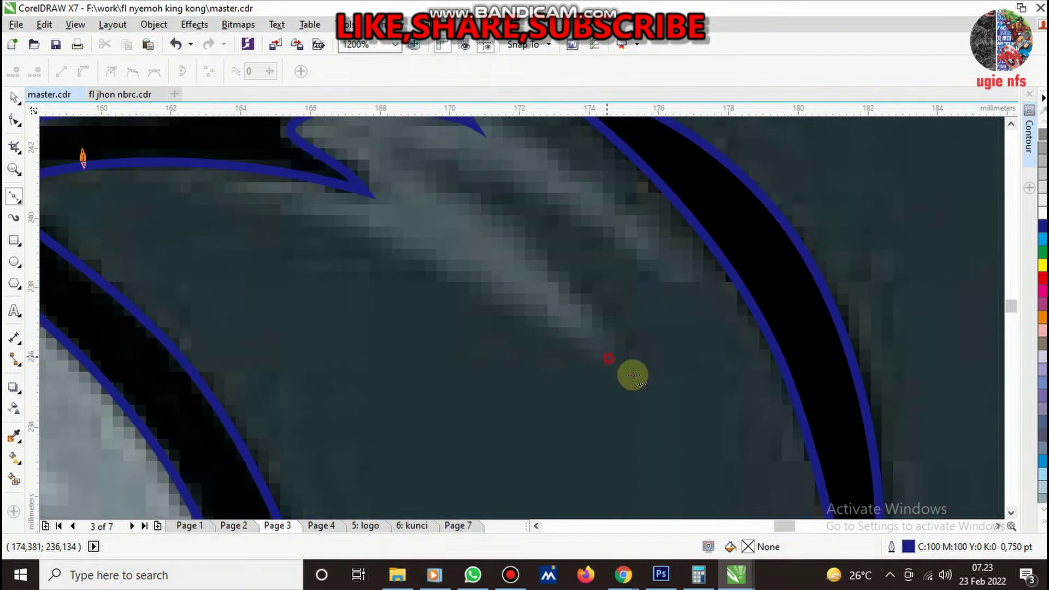
{"action": "left_click_drag", "start_coordinate": [606, 356], "coordinate": [789, 498]}
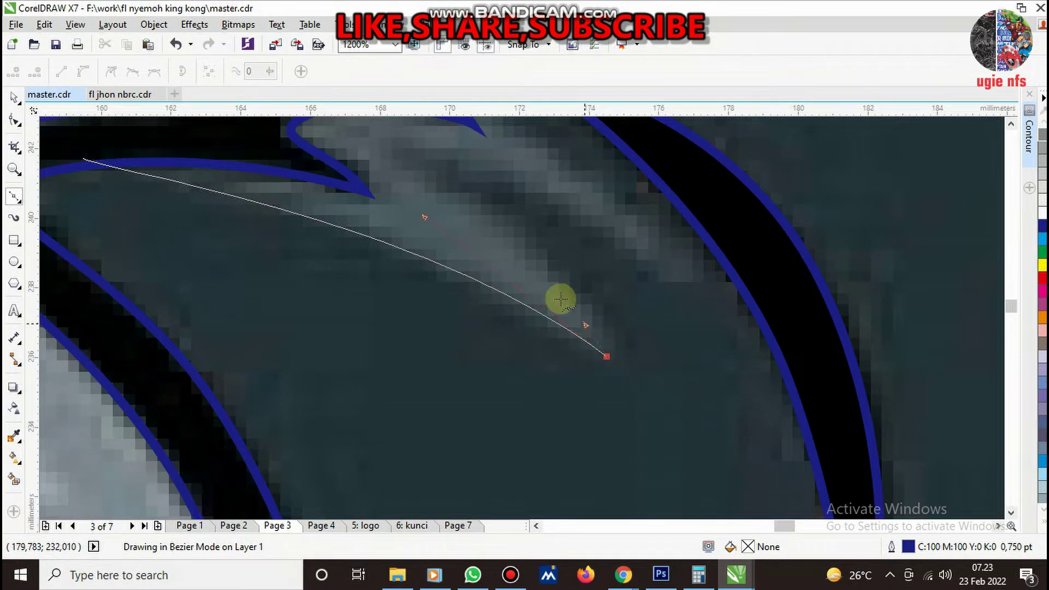
- Finish the brow curve and draw a second curve bending back toward the streak tip
{"action": "key", "text": "space"}
{"action": "left_click_drag", "start_coordinate": [375, 149], "coordinate": [424, 147]}
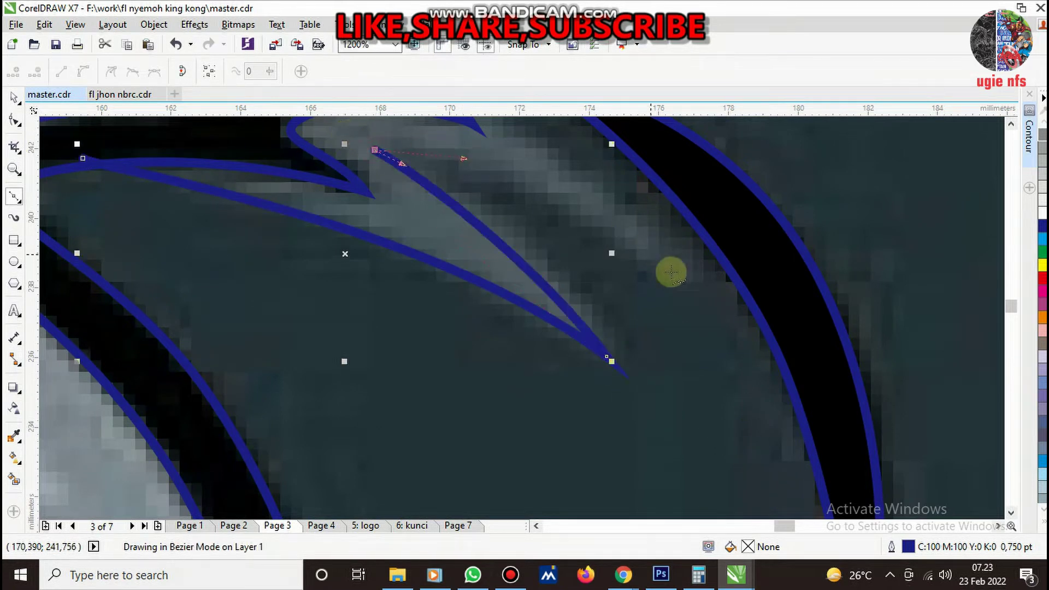
{"action": "left_click_drag", "start_coordinate": [693, 290], "coordinate": [721, 309]}
{"action": "key", "text": "space"}
{"action": "scroll", "coordinate": [608, 228], "scroll_direction": "down", "scroll_amount": 2}
{"action": "scroll", "coordinate": [608, 229], "scroll_direction": "up", "scroll_amount": 2}
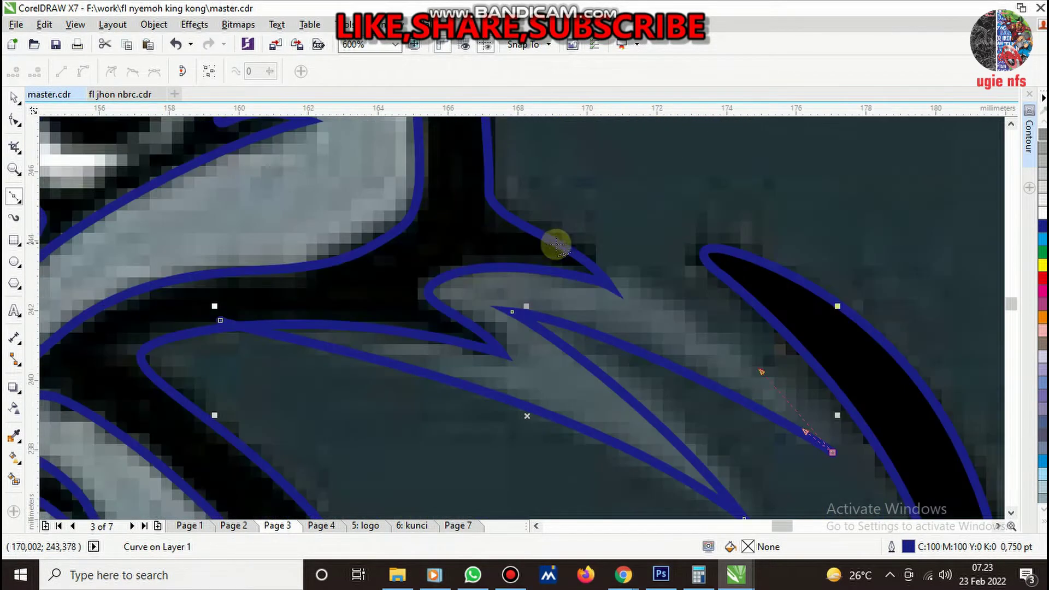
- Close the helper curve around the brow streak, then undo the leftover helper curve
{"action": "left_click_drag", "start_coordinate": [489, 240], "coordinate": [319, 301]}
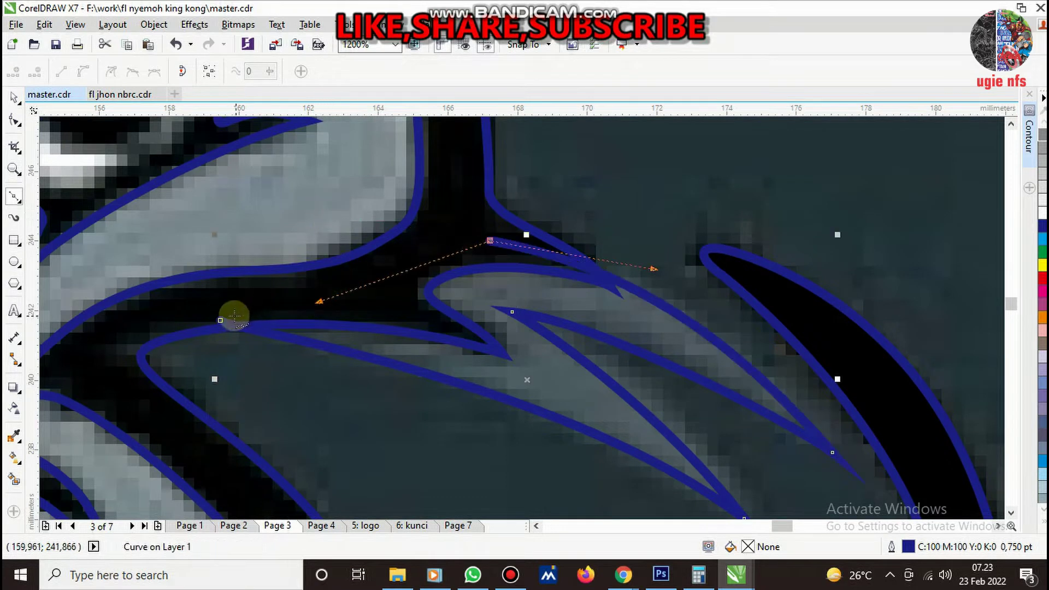
{"action": "left_click", "coordinate": [220, 319]}
{"action": "key", "text": "space"}
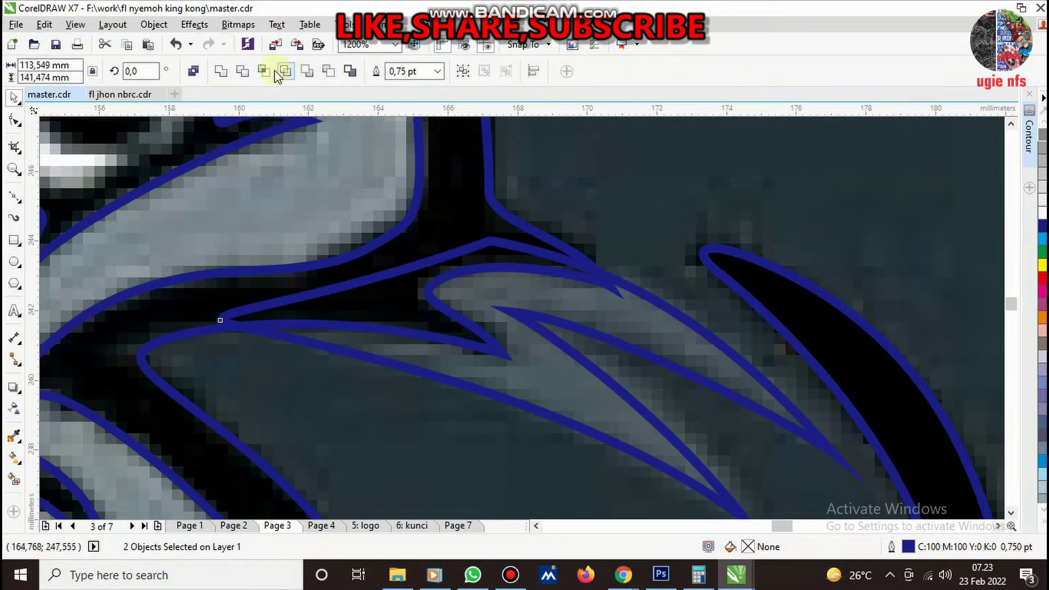
{"action": "key", "text": "ctrl+z"}
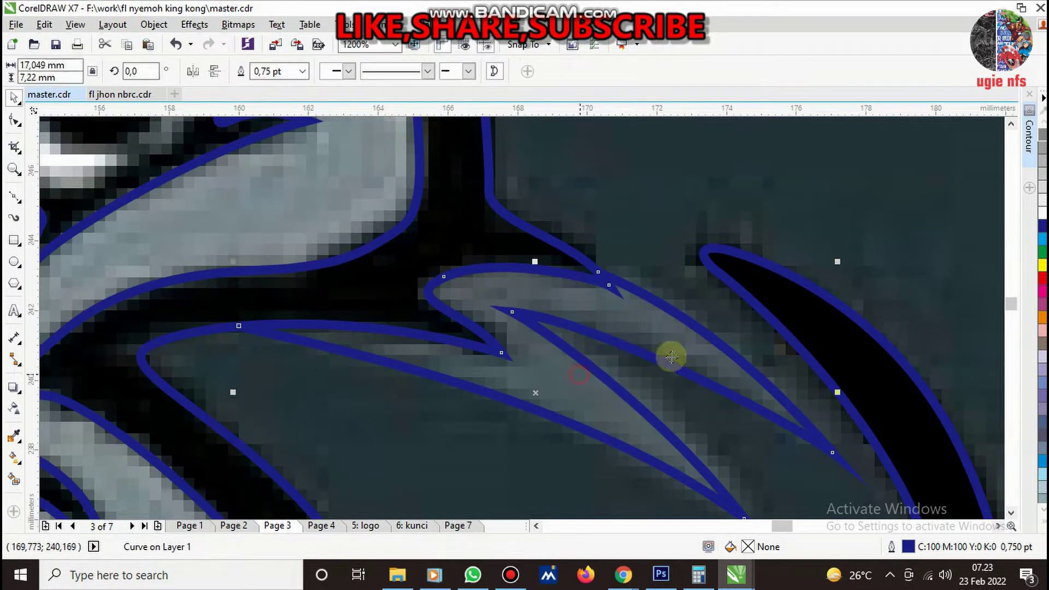
{"action": "scroll", "coordinate": [464, 269], "scroll_direction": "down", "scroll_amount": 2}
{"action": "scroll", "coordinate": [535, 265], "scroll_direction": "down", "scroll_amount": 3}
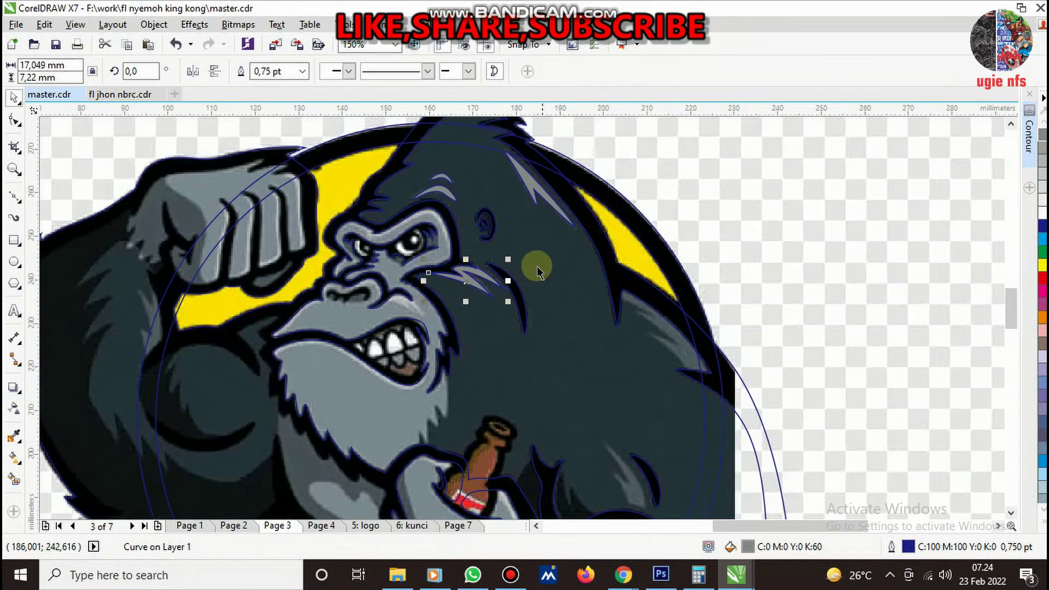
{"action": "scroll", "coordinate": [507, 270], "scroll_direction": "up", "scroll_amount": 4}
{"action": "scroll", "coordinate": [391, 277], "scroll_direction": "down", "scroll_amount": 2}
{"action": "scroll", "coordinate": [476, 310], "scroll_direction": "down", "scroll_amount": 3}
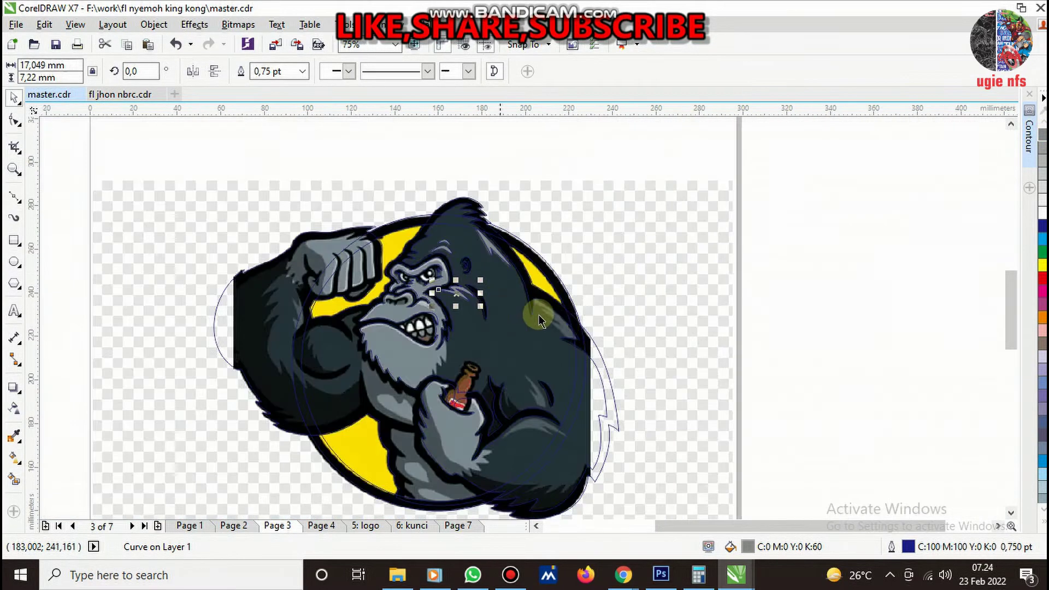
{"action": "scroll", "coordinate": [568, 328], "scroll_direction": "up", "scroll_amount": 2}
{"action": "scroll", "coordinate": [369, 338], "scroll_direction": "up", "scroll_amount": 1}
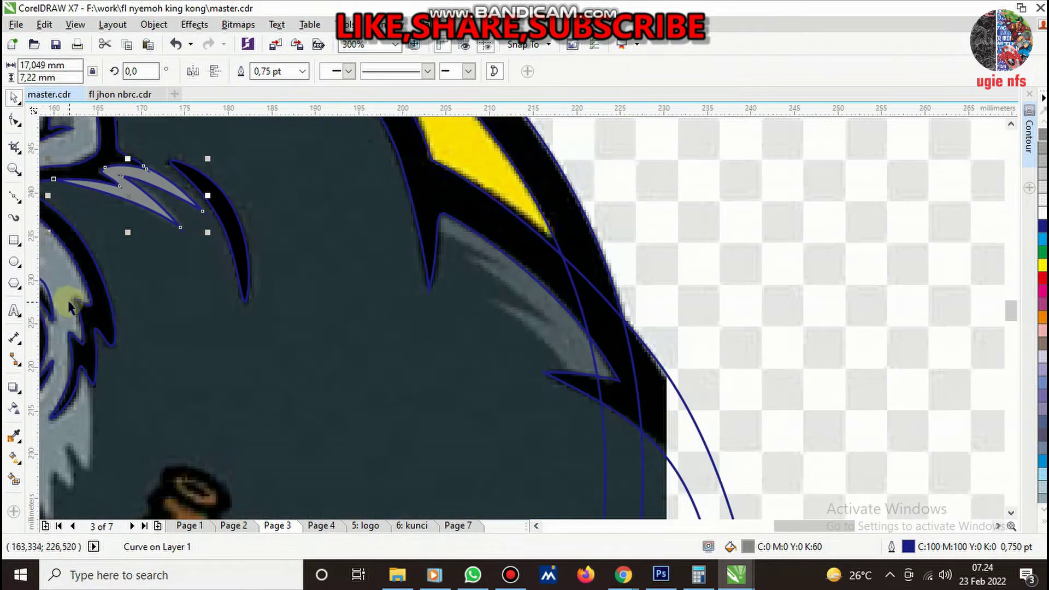
- With the Bezier tool, draw the upper-back streak's edge curve and its spike curve
{"action": "left_click", "coordinate": [8, 200]}
{"action": "scroll", "coordinate": [563, 355], "scroll_direction": "up", "scroll_amount": 2}
{"action": "left_click", "coordinate": [557, 392]}
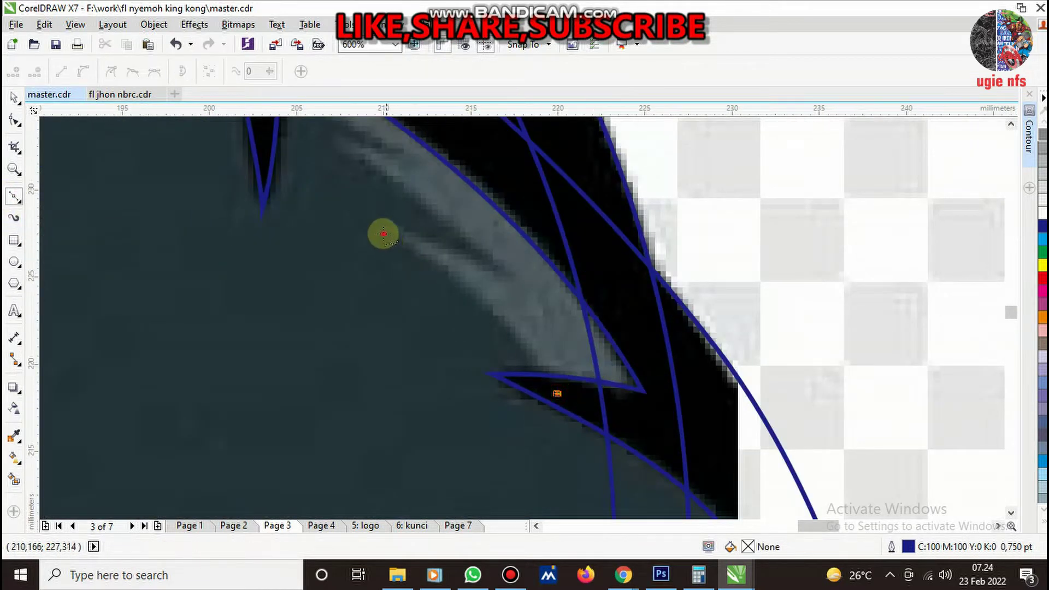
{"action": "left_click_drag", "start_coordinate": [384, 233], "coordinate": [260, 184]}
{"action": "left_click_drag", "start_coordinate": [337, 200], "coordinate": [433, 234]}
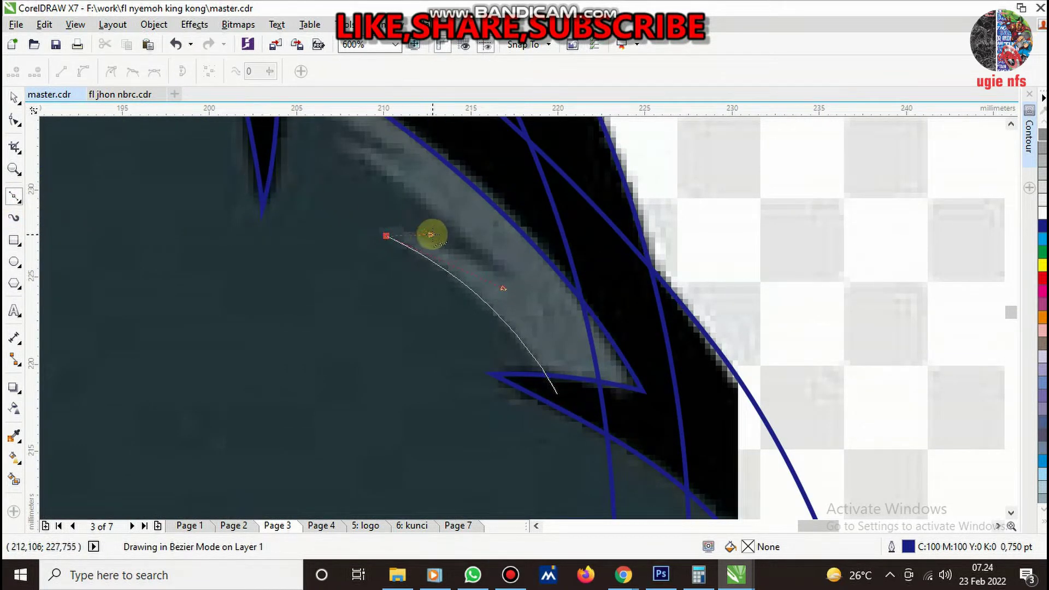
{"action": "key", "text": "space"}
{"action": "left_click", "coordinate": [382, 230]}
{"action": "scroll", "coordinate": [462, 258], "scroll_direction": "down", "scroll_amount": 2}
{"action": "scroll", "coordinate": [462, 258], "scroll_direction": "up", "scroll_amount": 2}
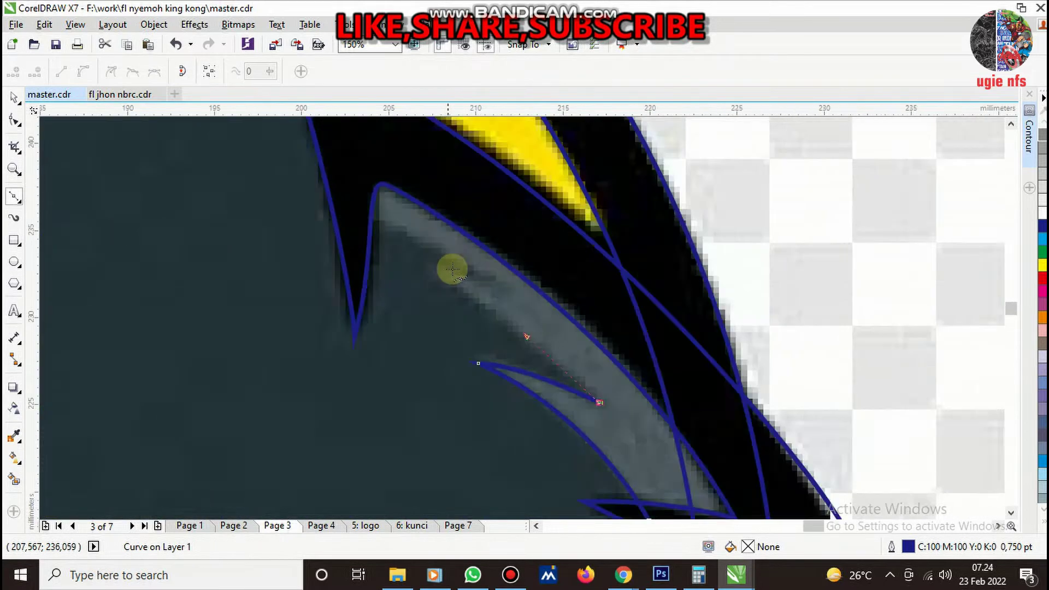
{"action": "left_click_drag", "start_coordinate": [417, 279], "coordinate": [351, 249]}
{"action": "left_click_drag", "start_coordinate": [529, 290], "coordinate": [444, 234]}
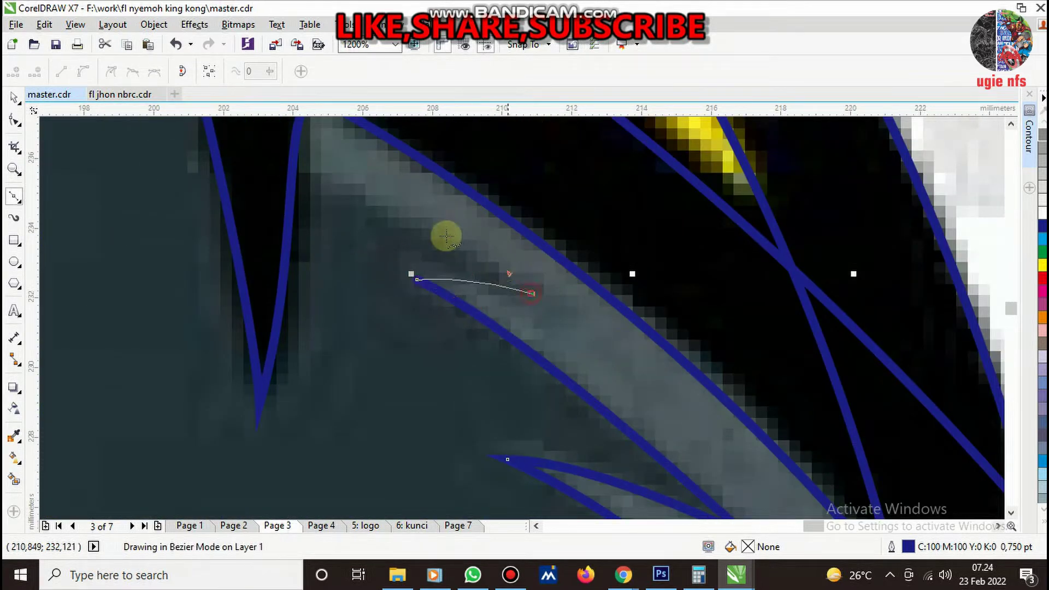
{"action": "key", "text": "space"}
- Draw a closed outer curve around the black border and trim out the grey streak shape
{"action": "left_click", "coordinate": [257, 155]}
{"action": "scroll", "coordinate": [297, 206], "scroll_direction": "down", "scroll_amount": 2}
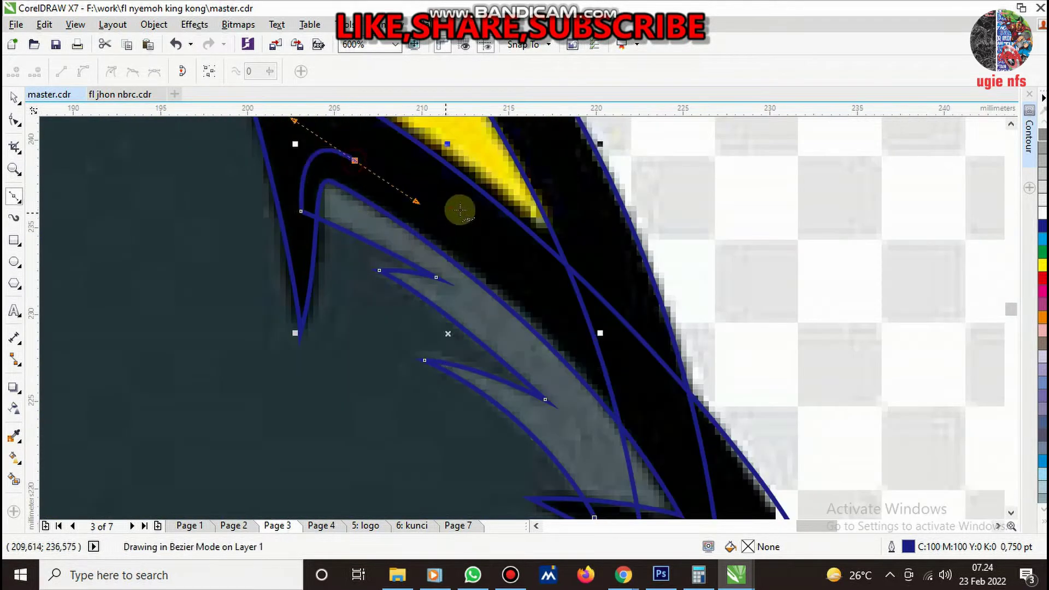
{"action": "scroll", "coordinate": [462, 206], "scroll_direction": "down", "scroll_amount": 2}
{"action": "scroll", "coordinate": [547, 281], "scroll_direction": "up", "scroll_amount": 2}
{"action": "left_click_drag", "start_coordinate": [517, 270], "coordinate": [538, 339]}
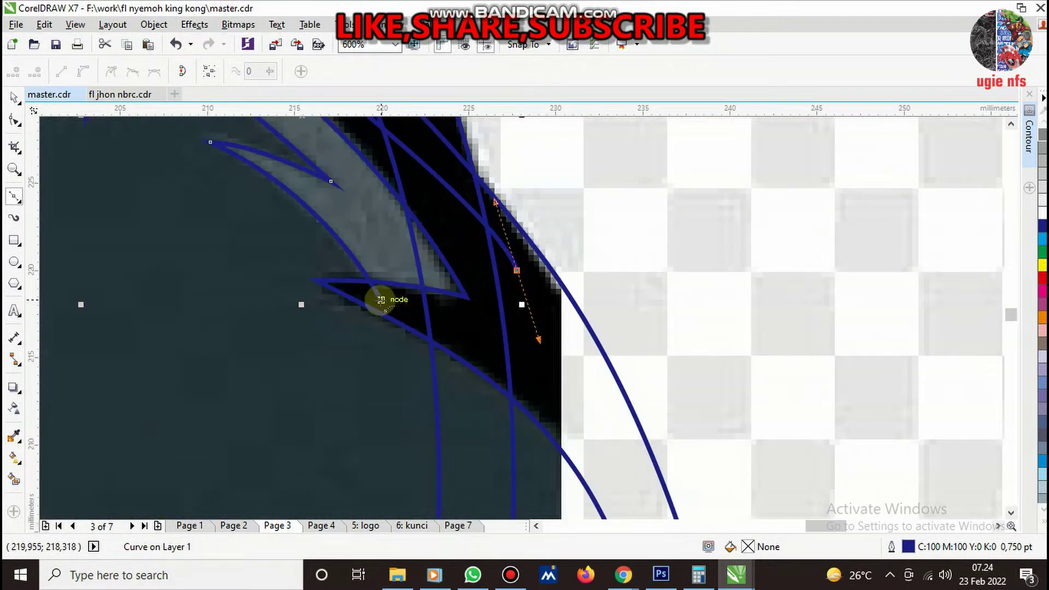
{"action": "left_click", "coordinate": [381, 300]}
{"action": "key", "text": "space"}
{"action": "left_click", "coordinate": [356, 368], "text": "shift"}
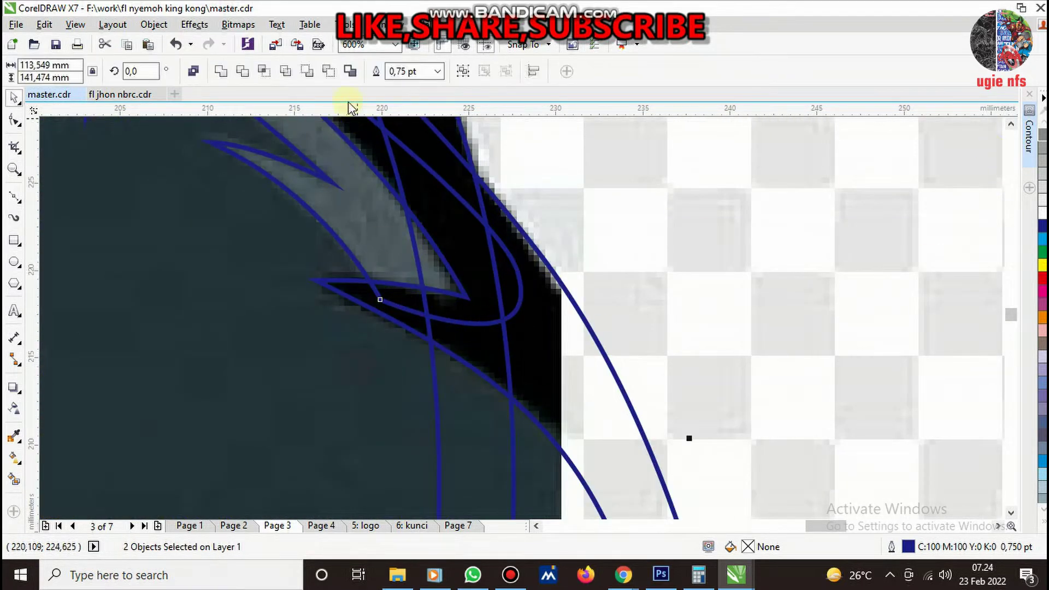
{"action": "left_click", "coordinate": [263, 71]}
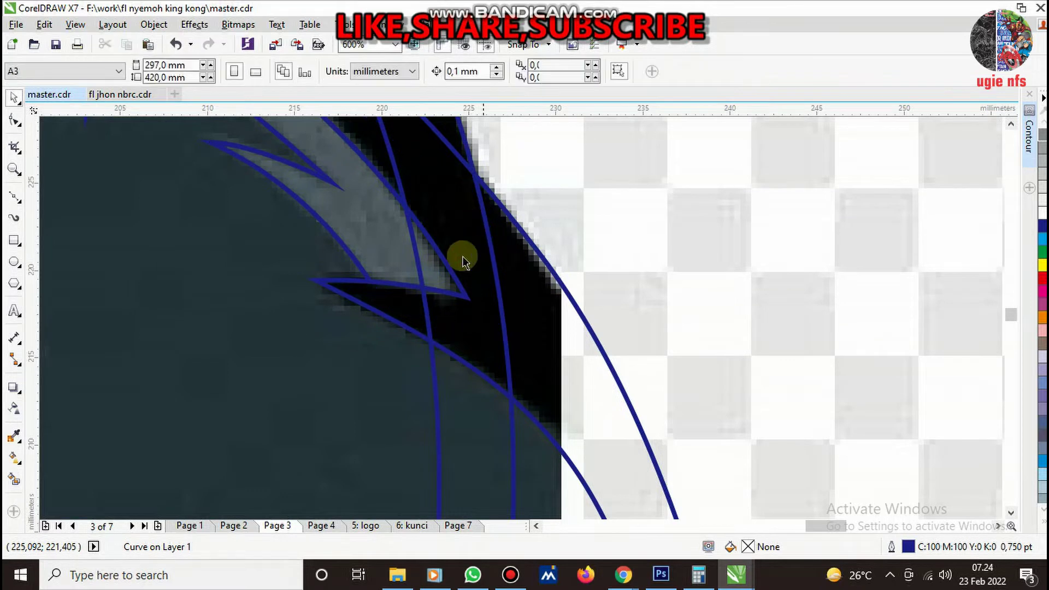
{"action": "left_click", "coordinate": [381, 239]}
{"action": "scroll", "coordinate": [553, 225], "scroll_direction": "down", "scroll_amount": 2}
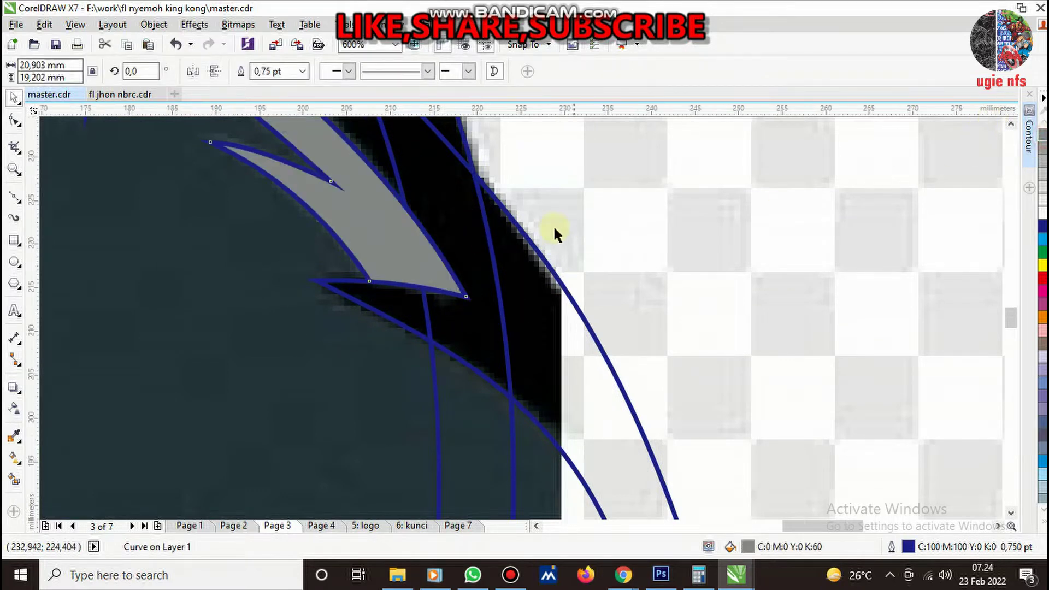
{"action": "scroll", "coordinate": [565, 324], "scroll_direction": "down", "scroll_amount": 3}
{"action": "scroll", "coordinate": [538, 282], "scroll_direction": "up", "scroll_amount": 3}
- Start tracing the highlight sliver beside the black crescent with a first curved segment
{"action": "scroll", "coordinate": [429, 218], "scroll_direction": "up", "scroll_amount": 2}
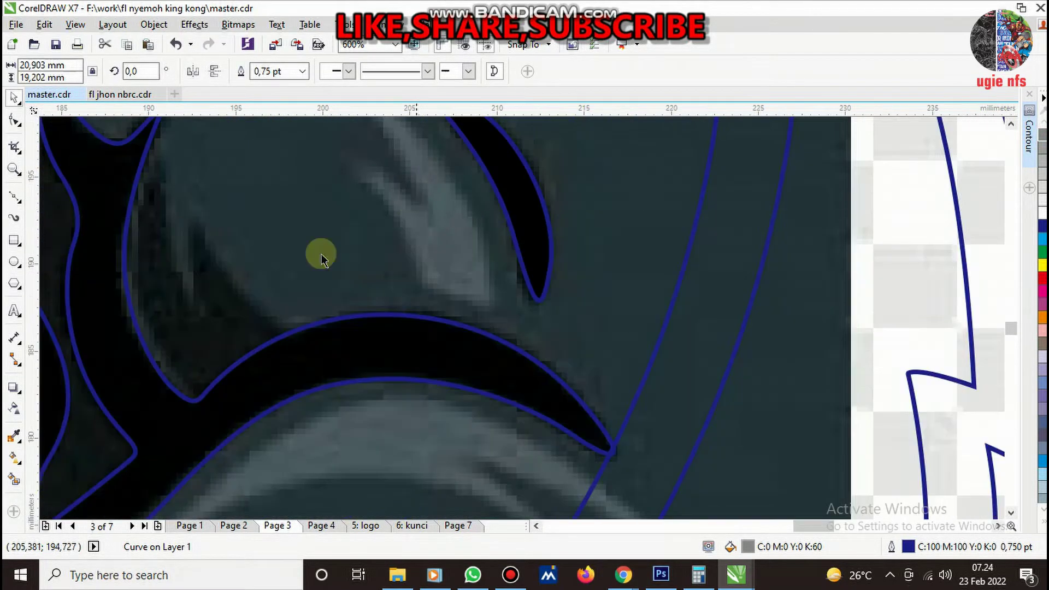
{"action": "scroll", "coordinate": [303, 266], "scroll_direction": "down", "scroll_amount": 1}
{"action": "scroll", "coordinate": [468, 241], "scroll_direction": "up", "scroll_amount": 2}
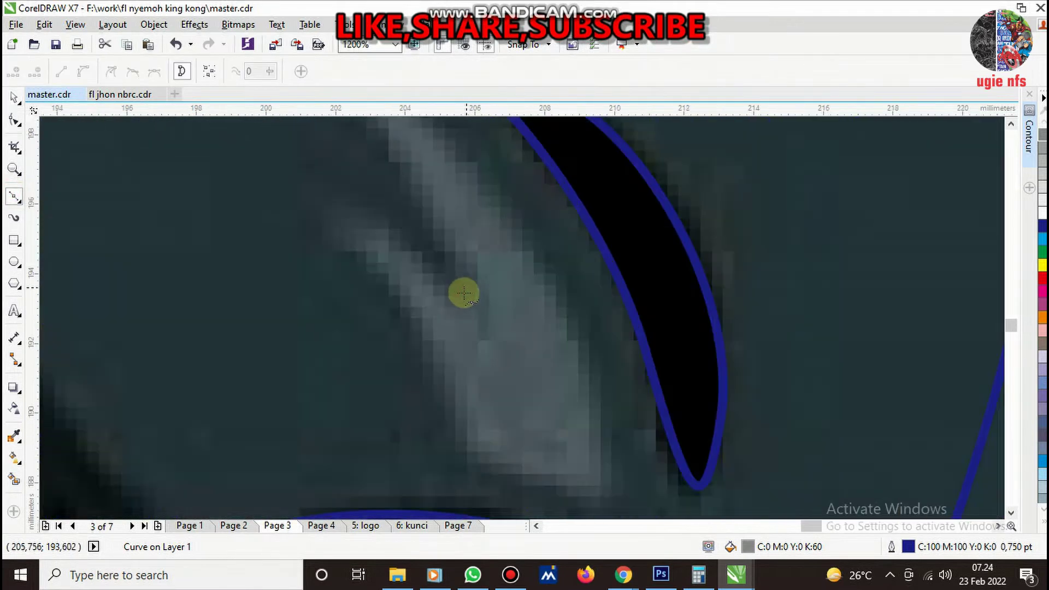
{"action": "left_click", "coordinate": [462, 295]}
{"action": "left_click_drag", "start_coordinate": [327, 211], "coordinate": [276, 194]}
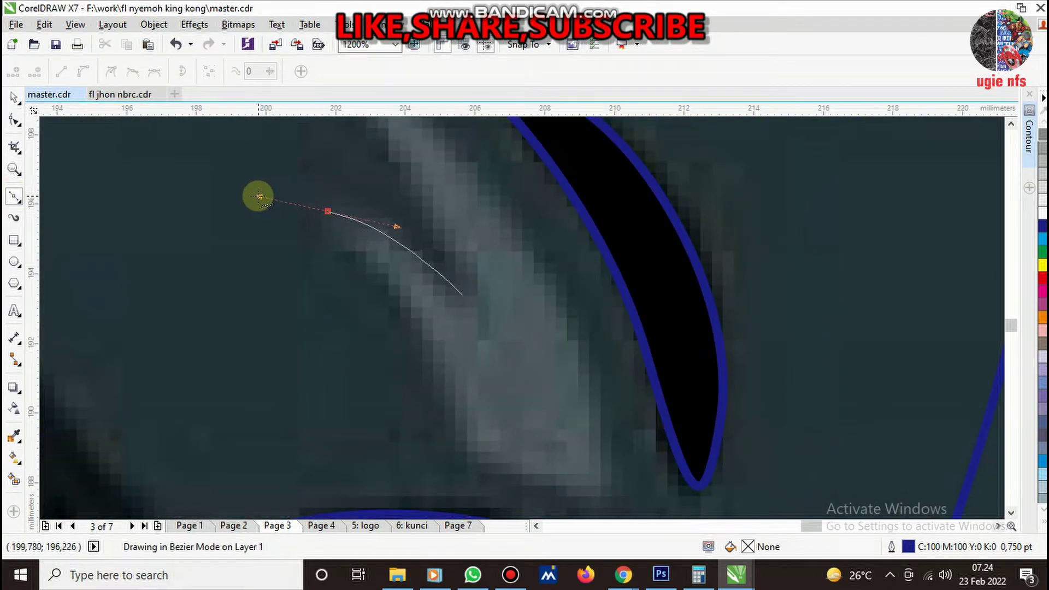
{"action": "key", "text": "space"}
- Extend the sliver outline down its edge, close it, and fill it with K60 grey
{"action": "left_click", "coordinate": [465, 438]}
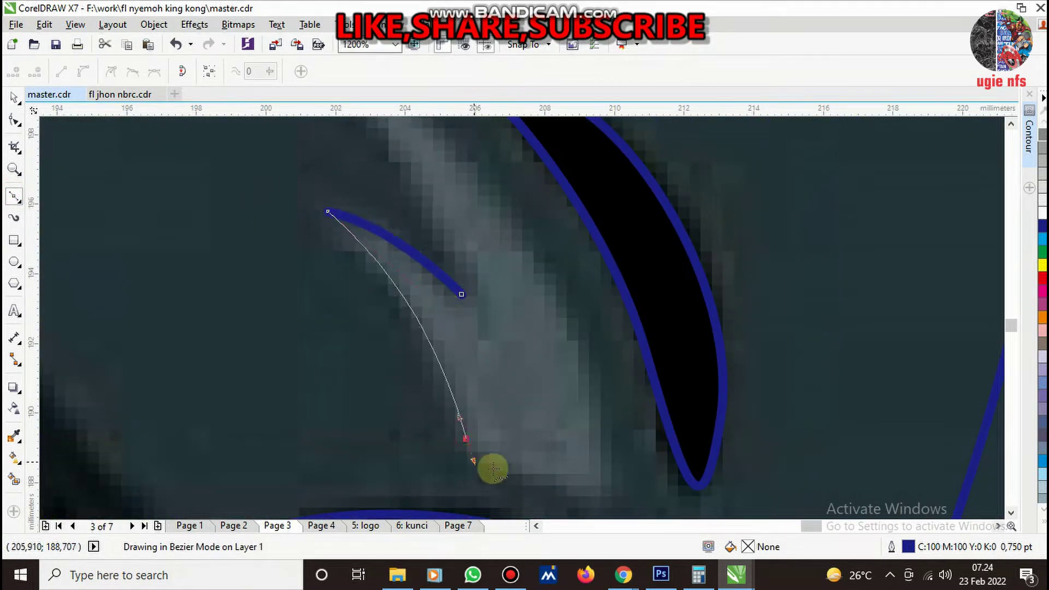
{"action": "left_click", "coordinate": [530, 479]}
{"action": "left_click_drag", "start_coordinate": [607, 464], "coordinate": [601, 419]}
{"action": "scroll", "coordinate": [587, 442], "scroll_direction": "down", "scroll_amount": 2}
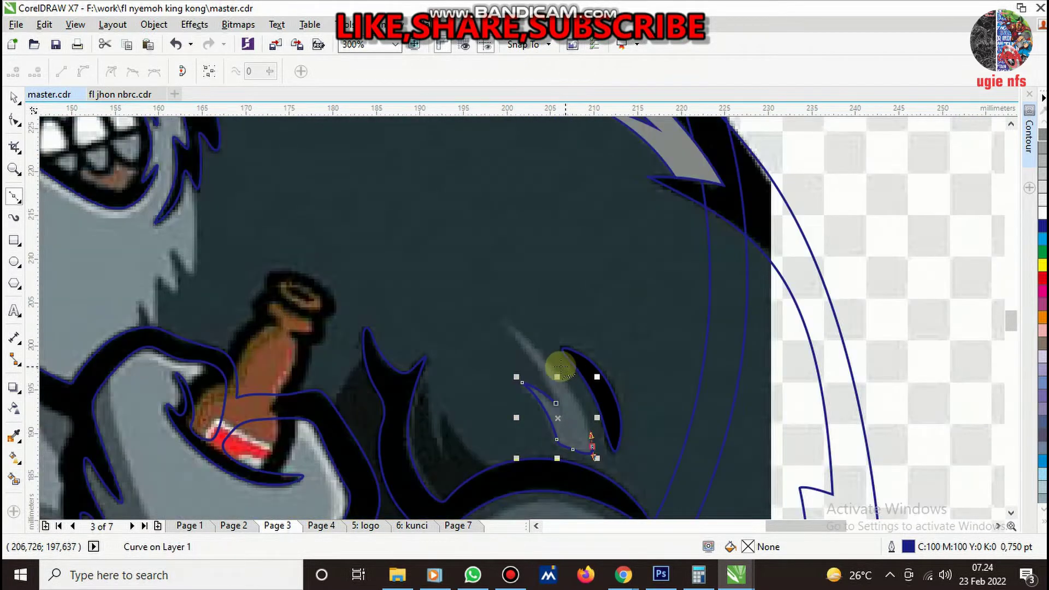
{"action": "scroll", "coordinate": [557, 368], "scroll_direction": "up", "scroll_amount": 1}
{"action": "left_click_drag", "start_coordinate": [460, 281], "coordinate": [333, 193]}
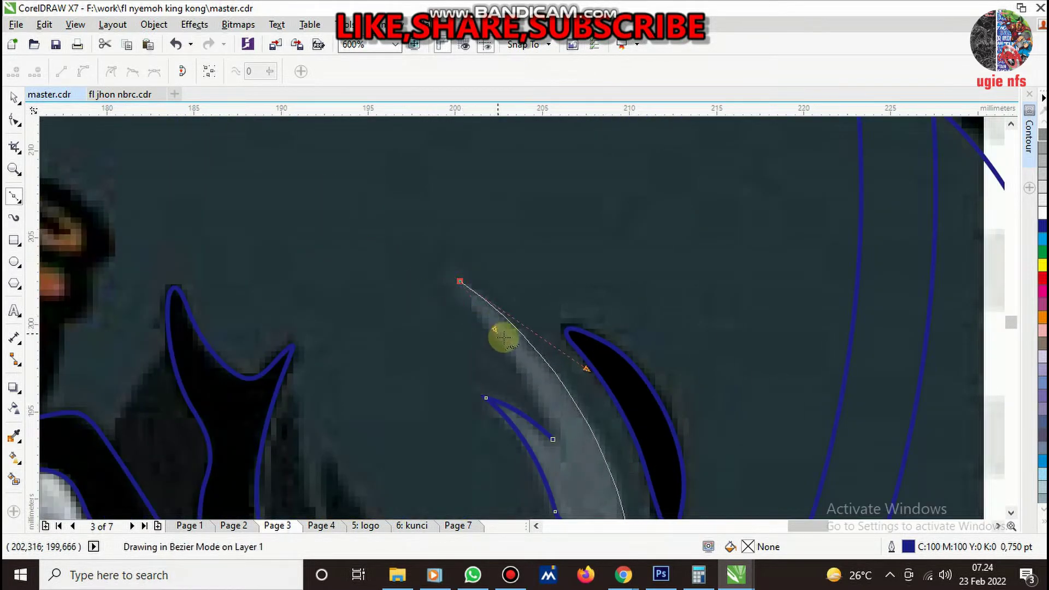
{"action": "left_click", "coordinate": [553, 439]}
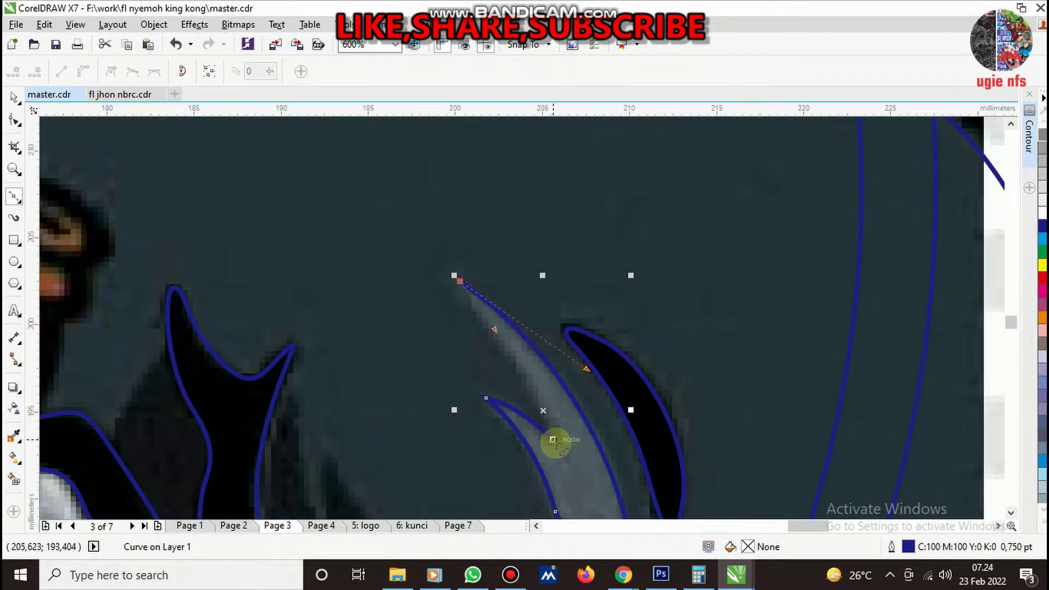
{"action": "left_click", "coordinate": [1042, 135]}
{"action": "scroll", "coordinate": [601, 273], "scroll_direction": "down", "scroll_amount": 2}
{"action": "scroll", "coordinate": [579, 377], "scroll_direction": "up", "scroll_amount": 2}
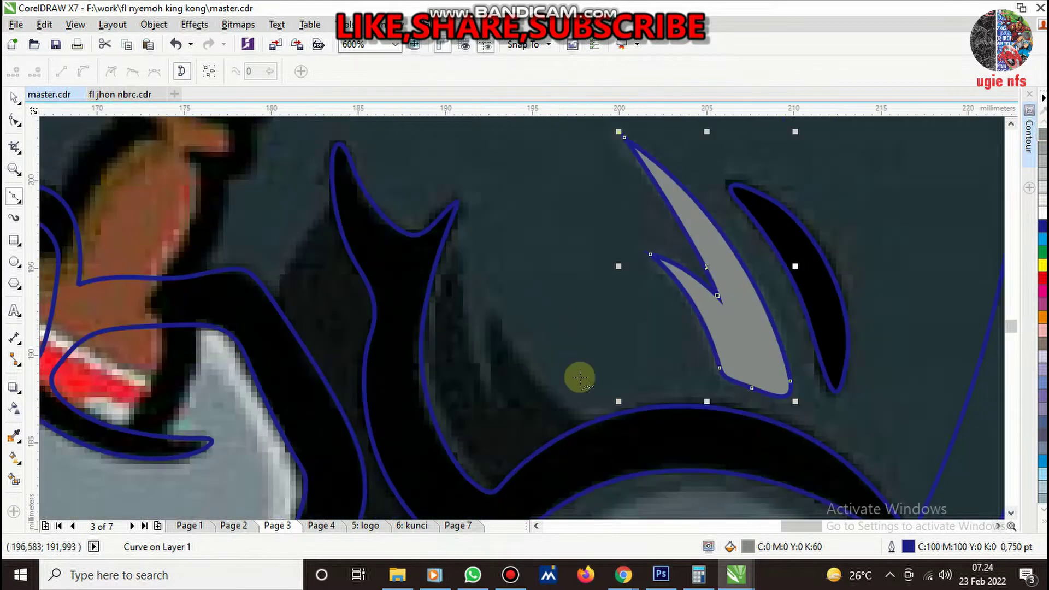
- Trace the dark patch's outline up the black stroke and along the horn edge
{"action": "left_click", "coordinate": [611, 442]}
{"action": "left_click_drag", "start_coordinate": [493, 314], "coordinate": [463, 249]}
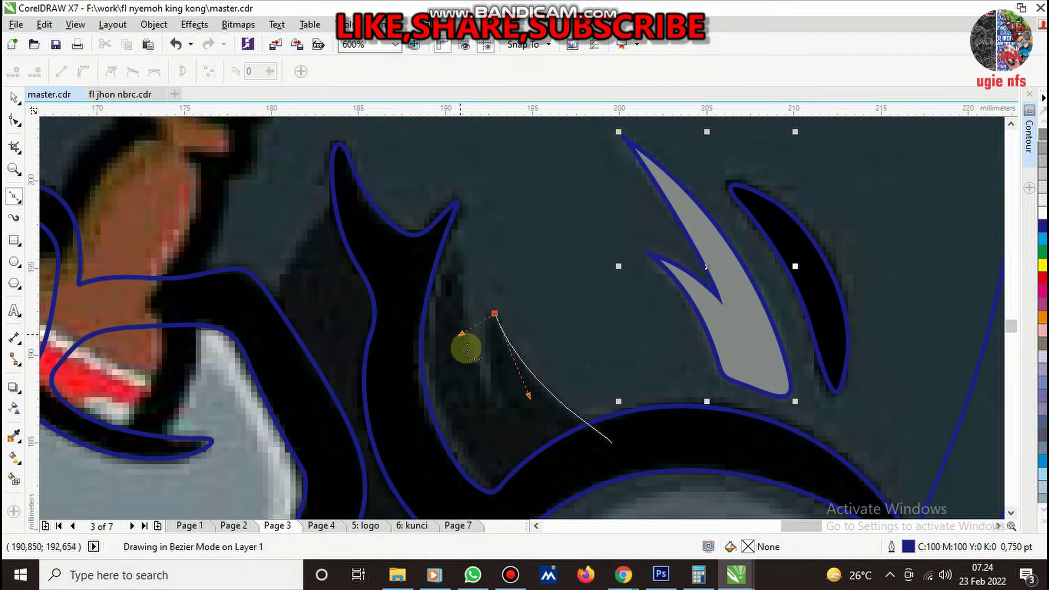
{"action": "left_click_drag", "start_coordinate": [499, 408], "coordinate": [468, 348]}
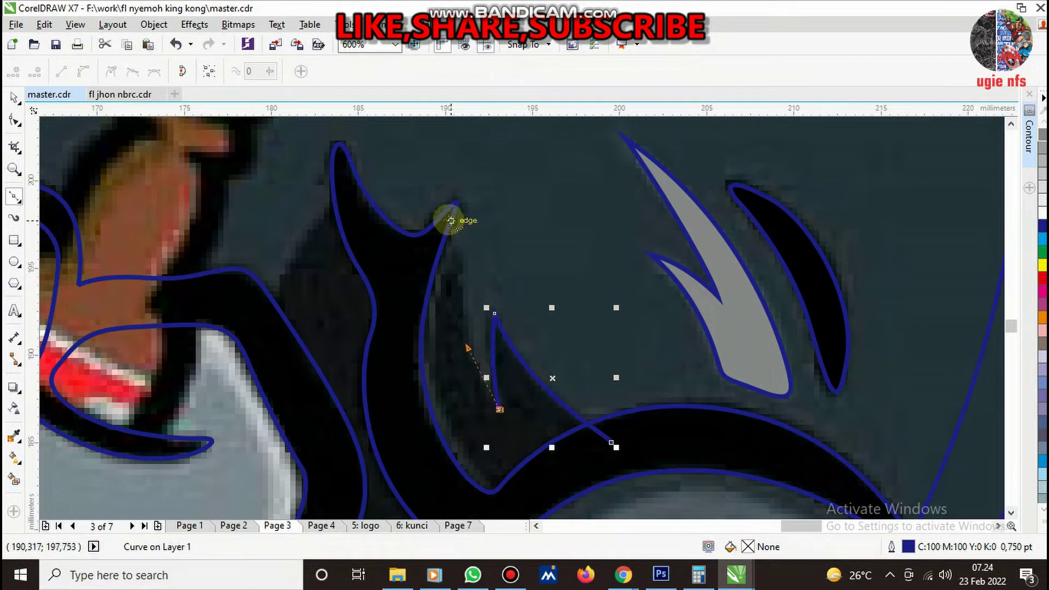
{"action": "left_click_drag", "start_coordinate": [451, 220], "coordinate": [448, 208]}
{"action": "left_click_drag", "start_coordinate": [414, 255], "coordinate": [404, 251]}
{"action": "left_click", "coordinate": [381, 247]}
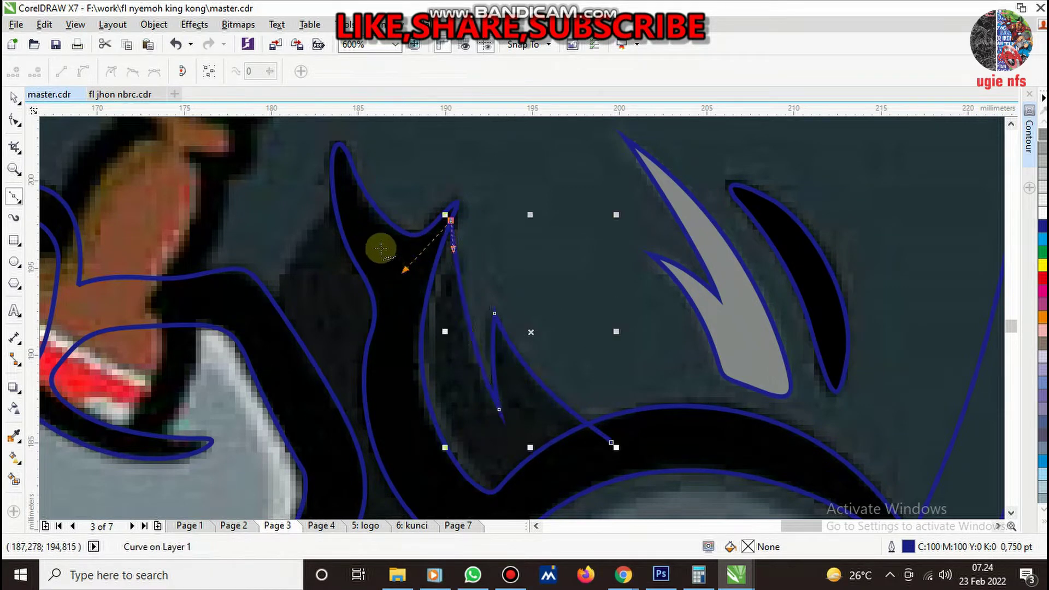
{"action": "left_click", "coordinate": [348, 194]}
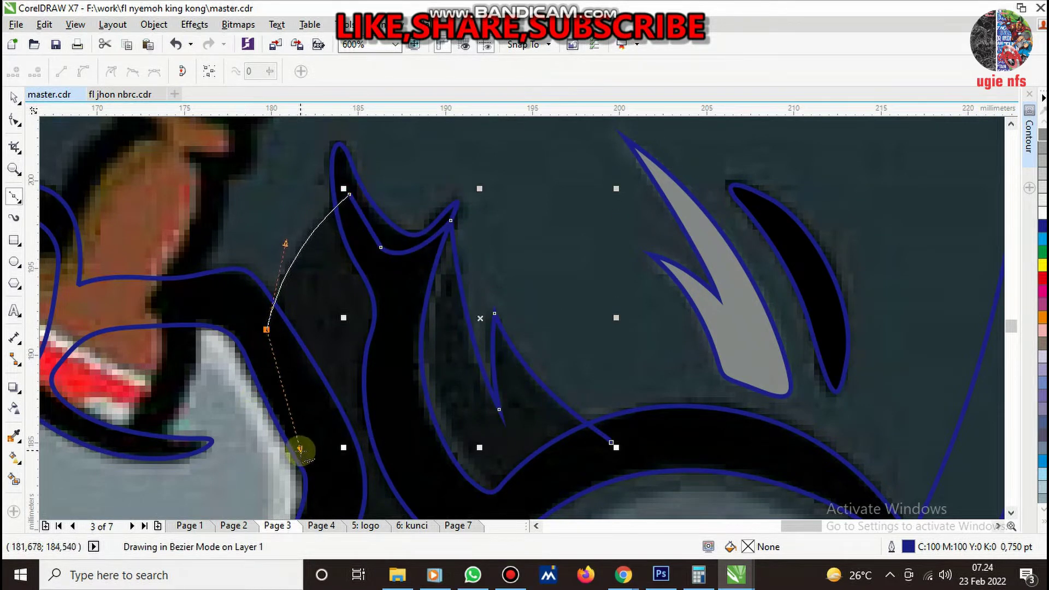
- Finish the patch's left edge and arc, close the outline, and check its selection
{"action": "scroll", "coordinate": [394, 300], "scroll_direction": "down", "scroll_amount": 3}
{"action": "scroll", "coordinate": [372, 332], "scroll_direction": "up", "scroll_amount": 3}
{"action": "left_click_drag", "start_coordinate": [365, 295], "coordinate": [347, 363]}
{"action": "left_click", "coordinate": [359, 409]}
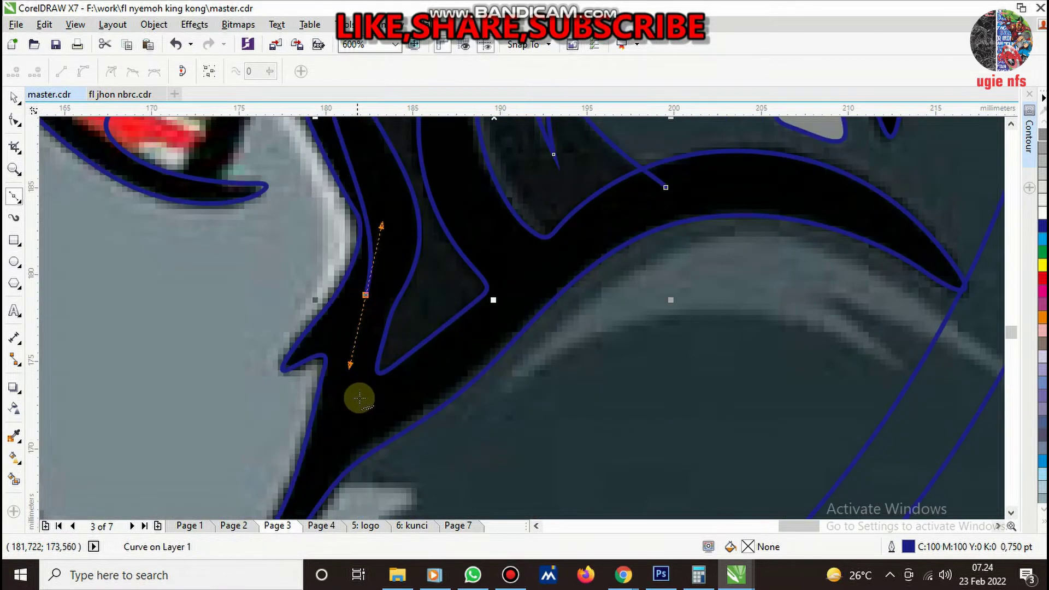
{"action": "left_click_drag", "start_coordinate": [496, 311], "coordinate": [589, 238]}
{"action": "left_click", "coordinate": [666, 188]}
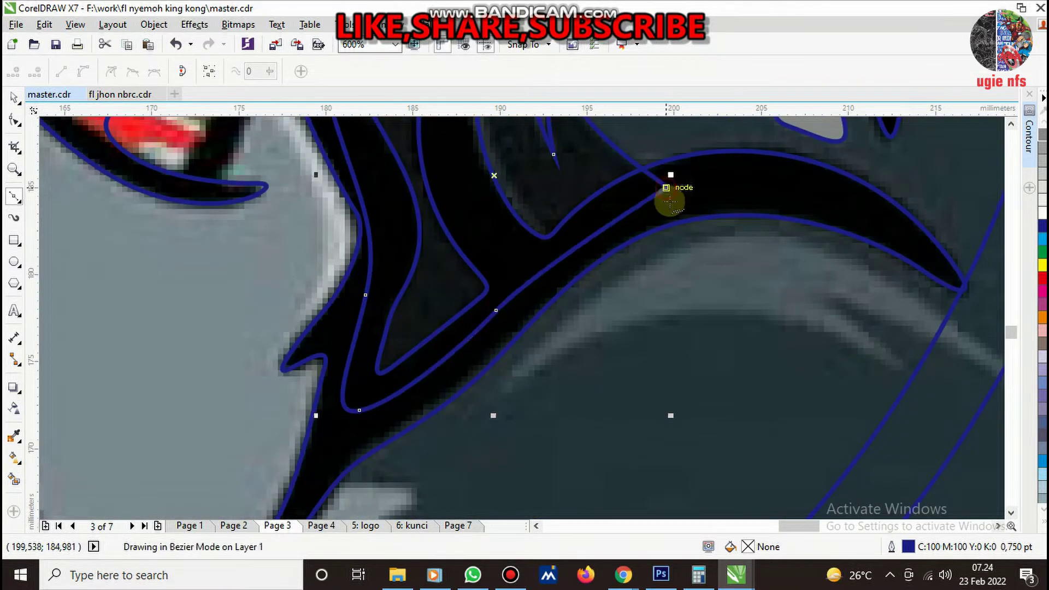
{"action": "key", "text": "space"}
{"action": "left_click", "coordinate": [648, 146], "text": "shift"}
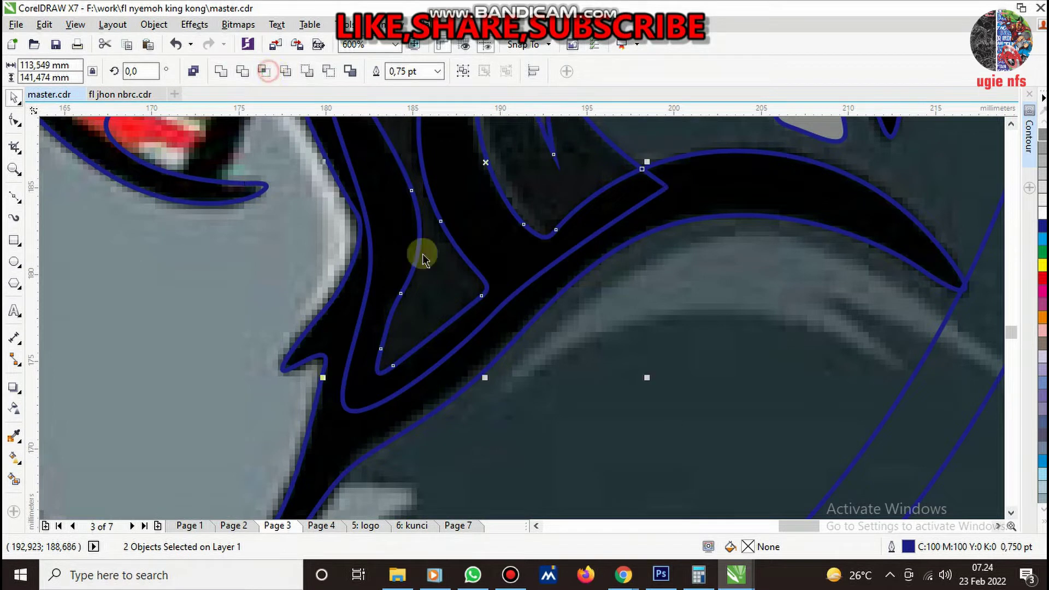
{"action": "left_click", "coordinate": [499, 266]}
{"action": "key", "text": "Escape"}
- Select the dark patch and fill it with K90 grey from the expanded palette
{"action": "scroll", "coordinate": [579, 357], "scroll_direction": "down", "scroll_amount": 2}
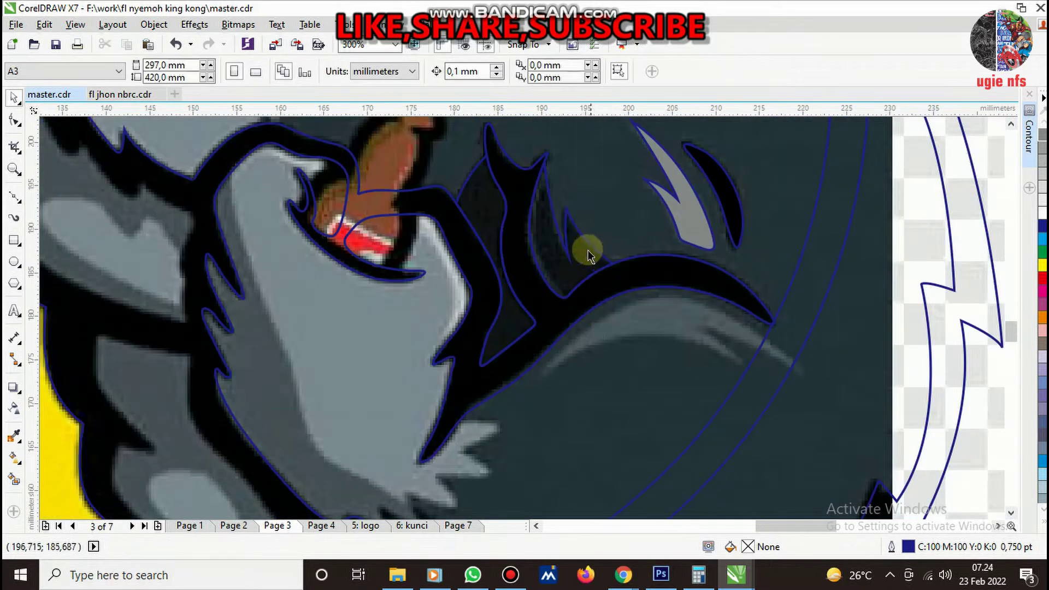
{"action": "left_click", "coordinate": [13, 435]}
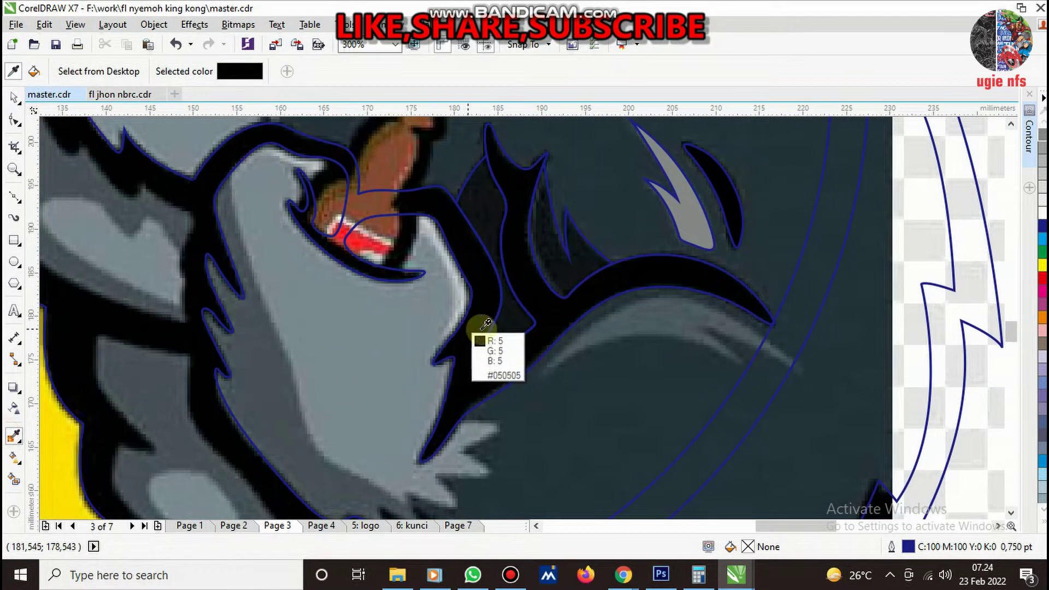
{"action": "scroll", "coordinate": [519, 295], "scroll_direction": "down", "scroll_amount": 4}
{"action": "scroll", "coordinate": [521, 319], "scroll_direction": "up", "scroll_amount": 4}
{"action": "key", "text": "space"}
{"action": "left_click", "coordinate": [543, 342]}
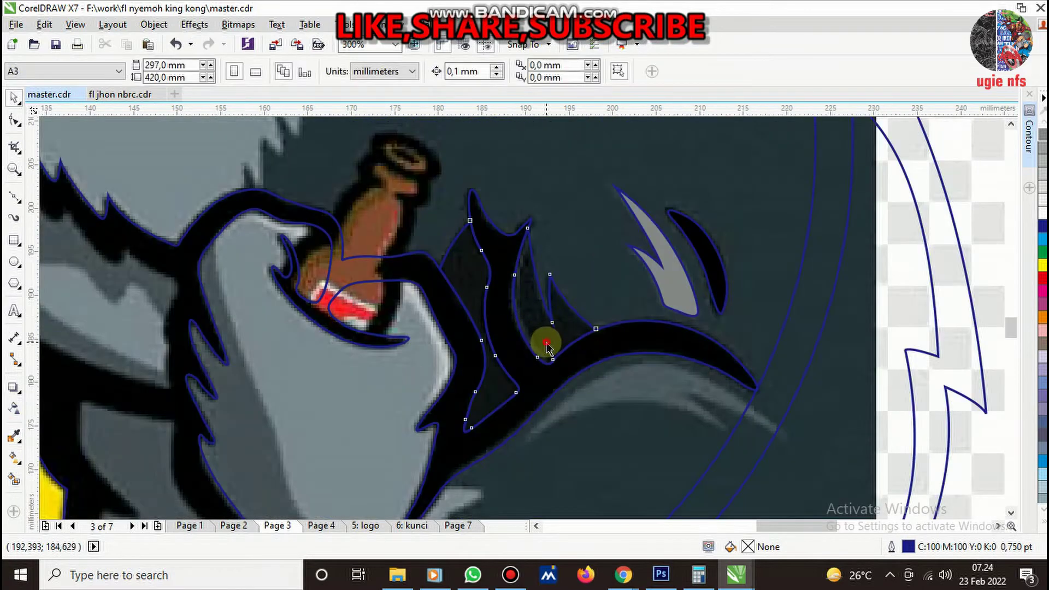
{"action": "left_click", "coordinate": [1041, 525]}
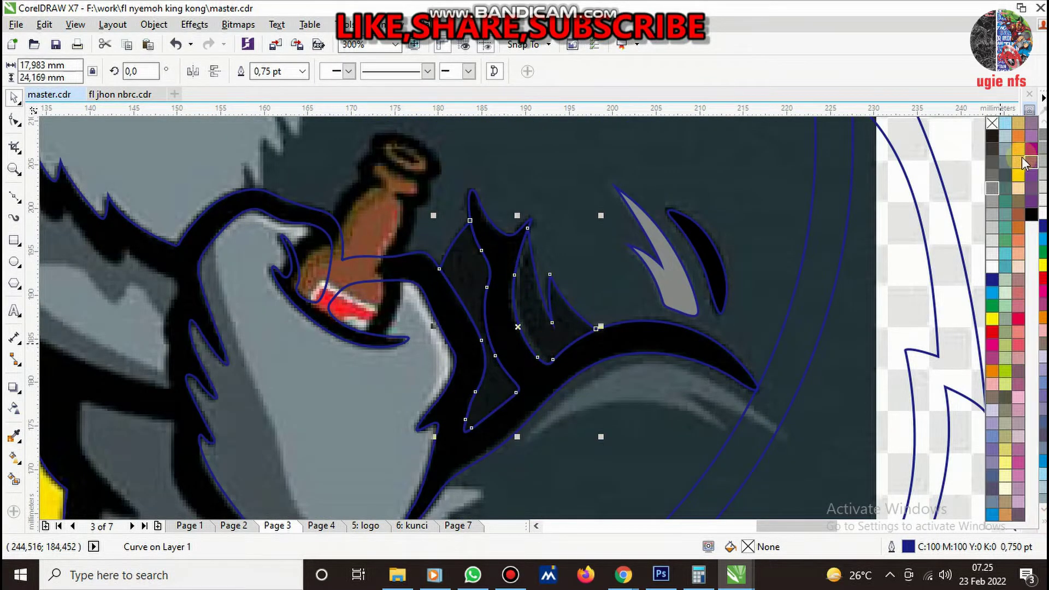
{"action": "left_click", "coordinate": [993, 149]}
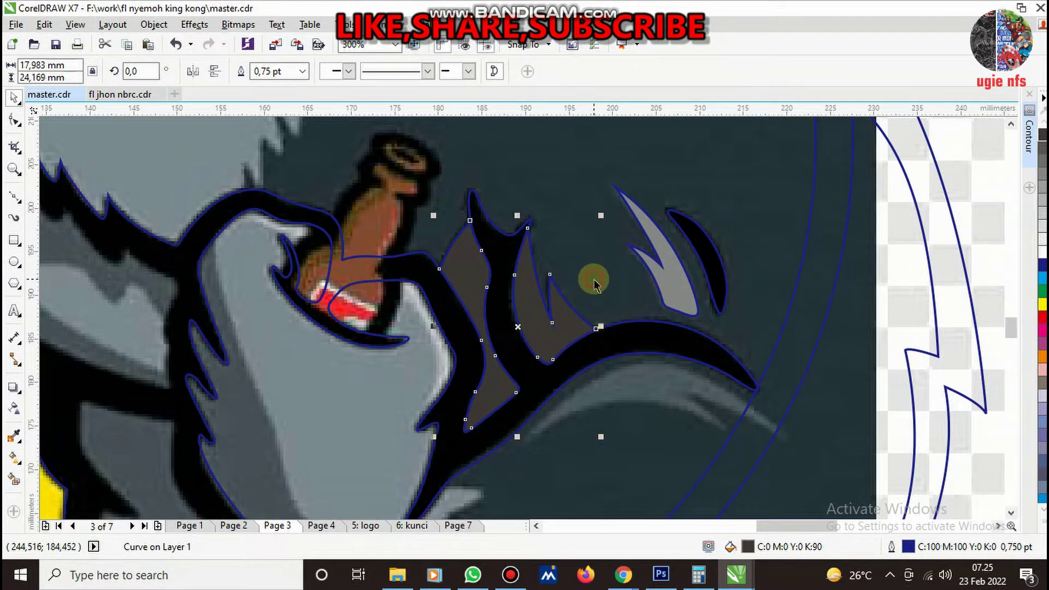
{"action": "scroll", "coordinate": [583, 313], "scroll_direction": "down", "scroll_amount": 3}
{"action": "left_click", "coordinate": [733, 289]}
{"action": "scroll", "coordinate": [588, 316], "scroll_direction": "up", "scroll_amount": 3}
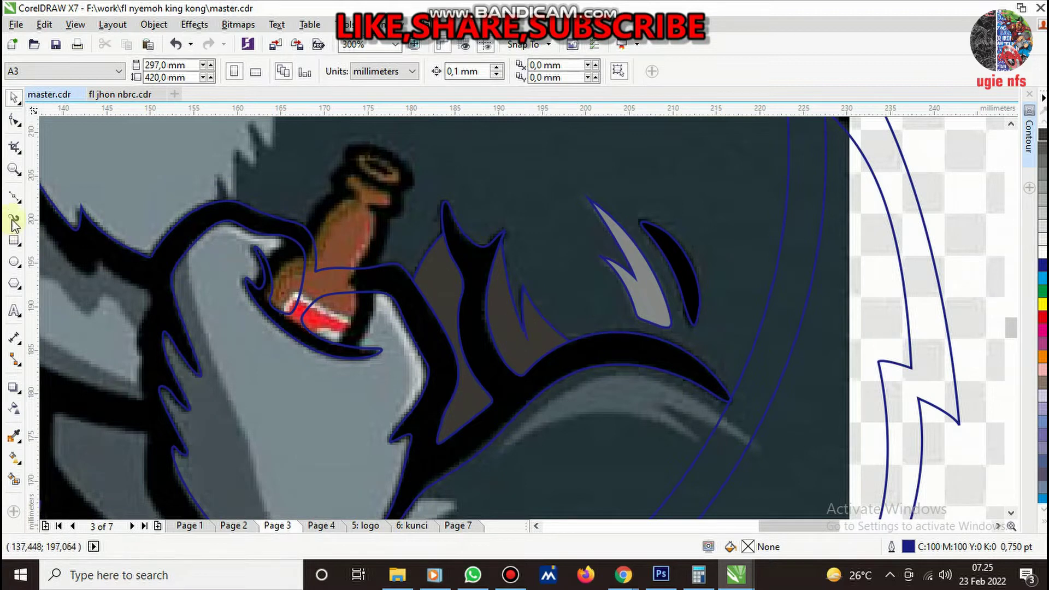
- Trace the pale arc beside the hand with short Bezier curves along its edges and tip
{"action": "left_click", "coordinate": [20, 200]}
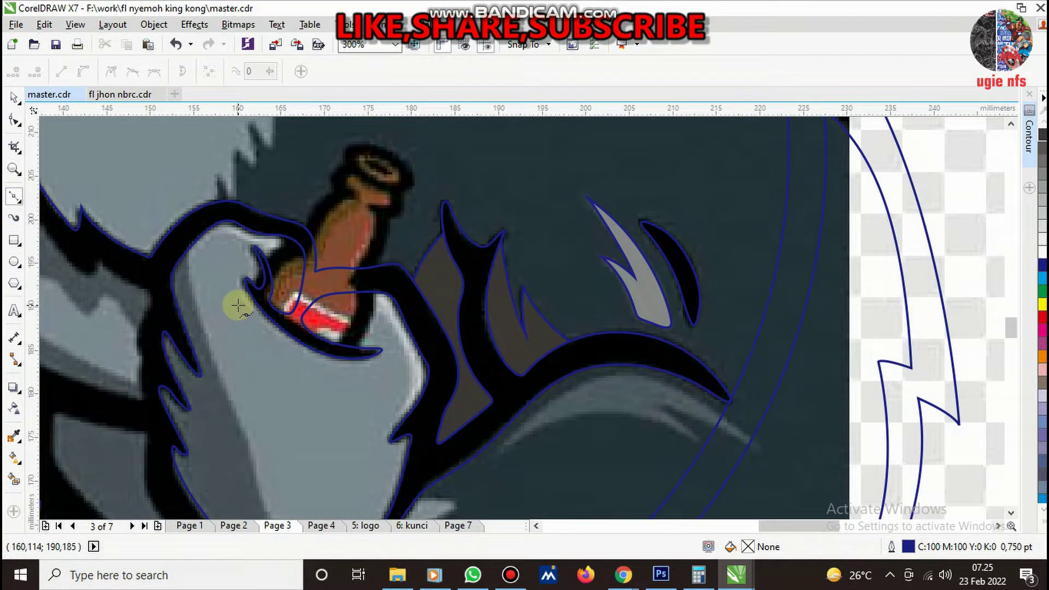
{"action": "scroll", "coordinate": [464, 306], "scroll_direction": "down", "scroll_amount": 3}
{"action": "scroll", "coordinate": [541, 344], "scroll_direction": "up", "scroll_amount": 4}
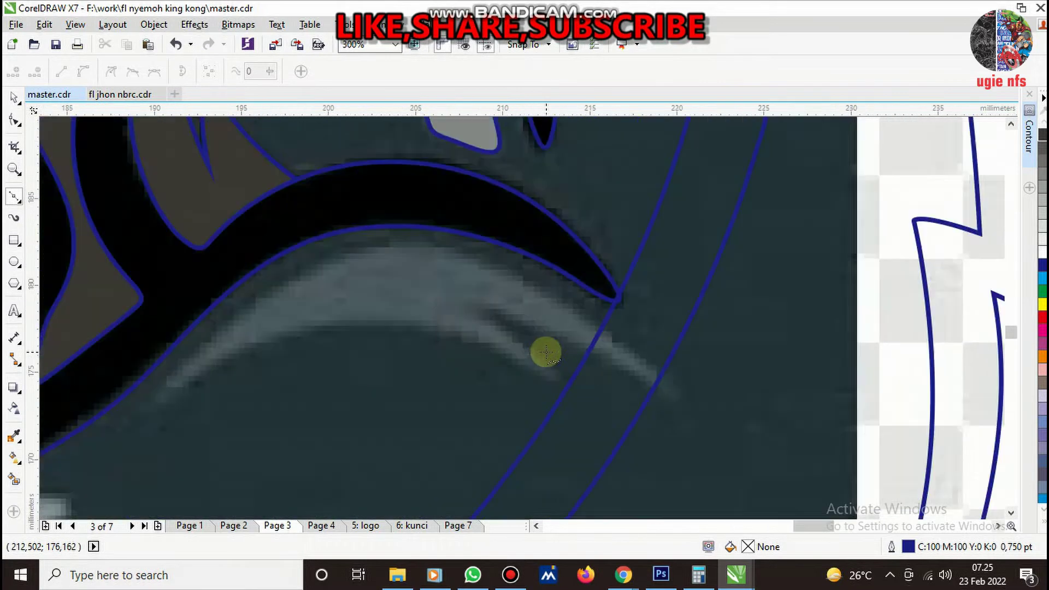
{"action": "left_click_drag", "start_coordinate": [549, 385], "coordinate": [566, 433]}
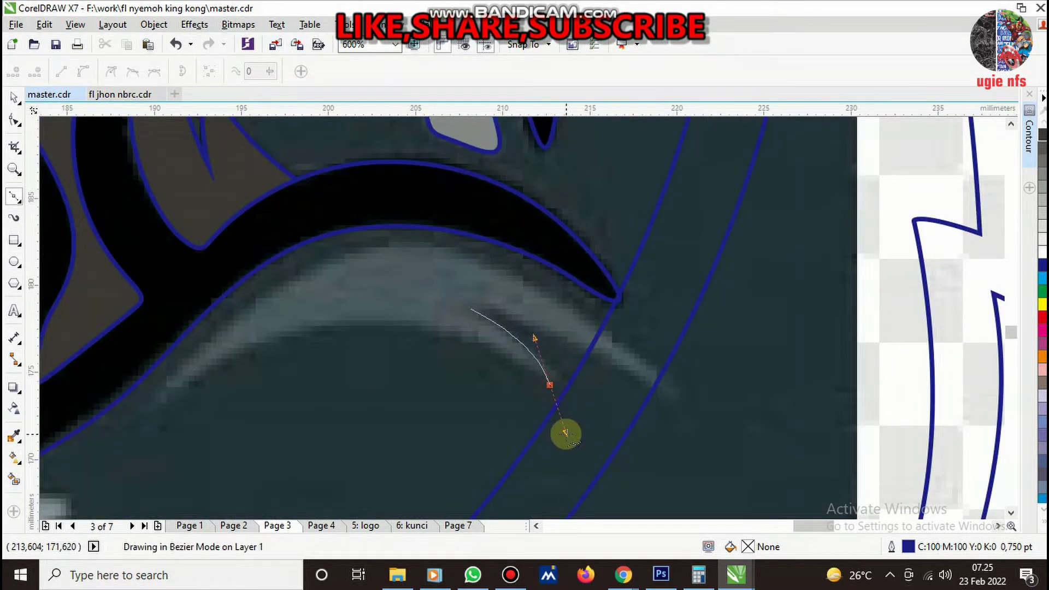
{"action": "key", "text": "Return"}
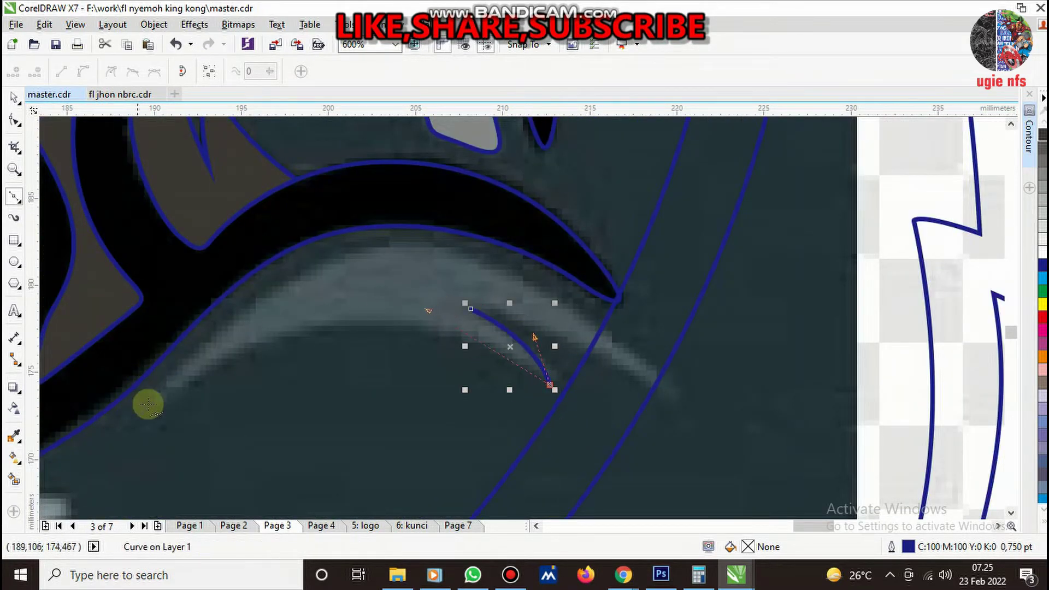
{"action": "left_click_drag", "start_coordinate": [276, 379], "coordinate": [118, 475]}
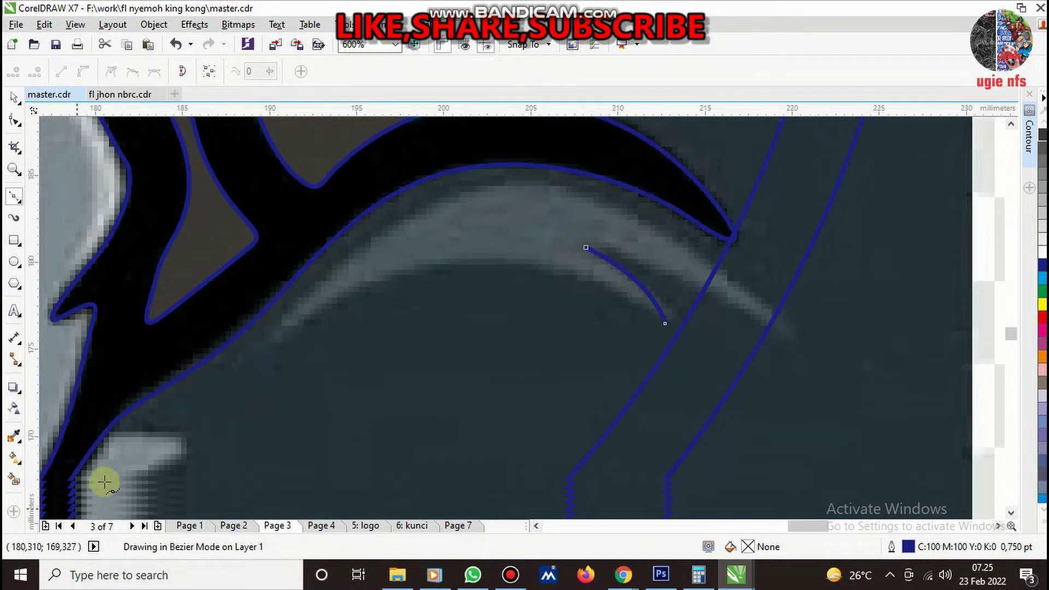
{"action": "key", "text": "Return"}
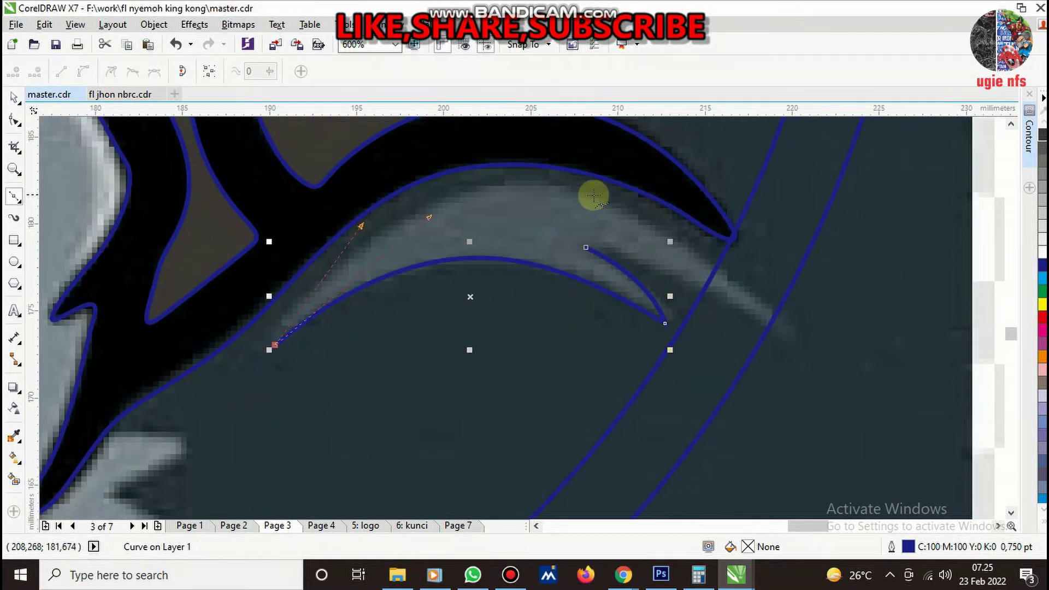
{"action": "left_click_drag", "start_coordinate": [603, 203], "coordinate": [732, 262]}
{"action": "key", "text": "Return"}
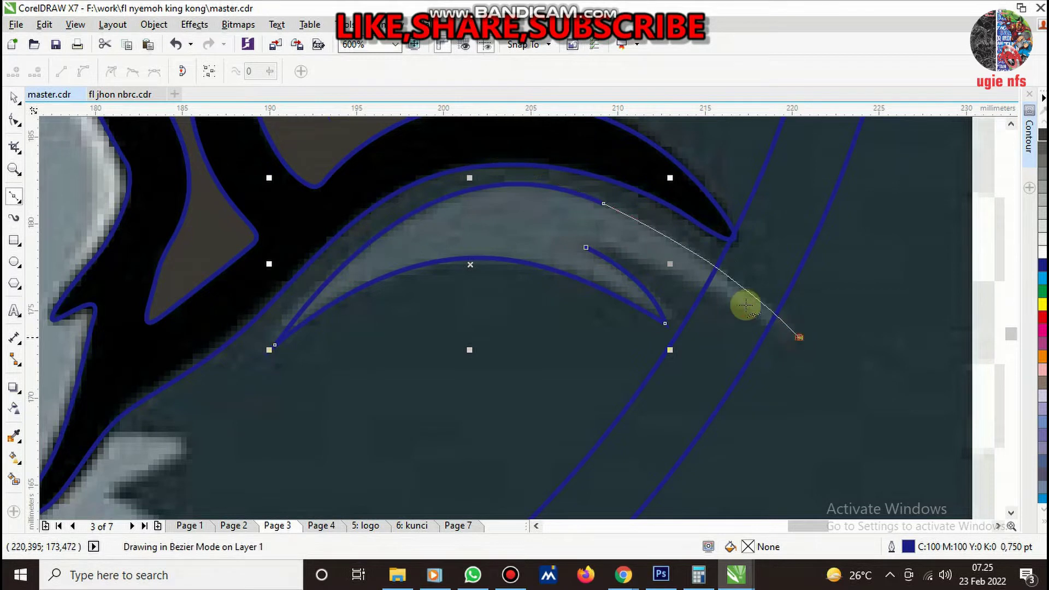
{"action": "left_click_drag", "start_coordinate": [586, 248], "coordinate": [632, 258]}
{"action": "key", "text": "Return"}
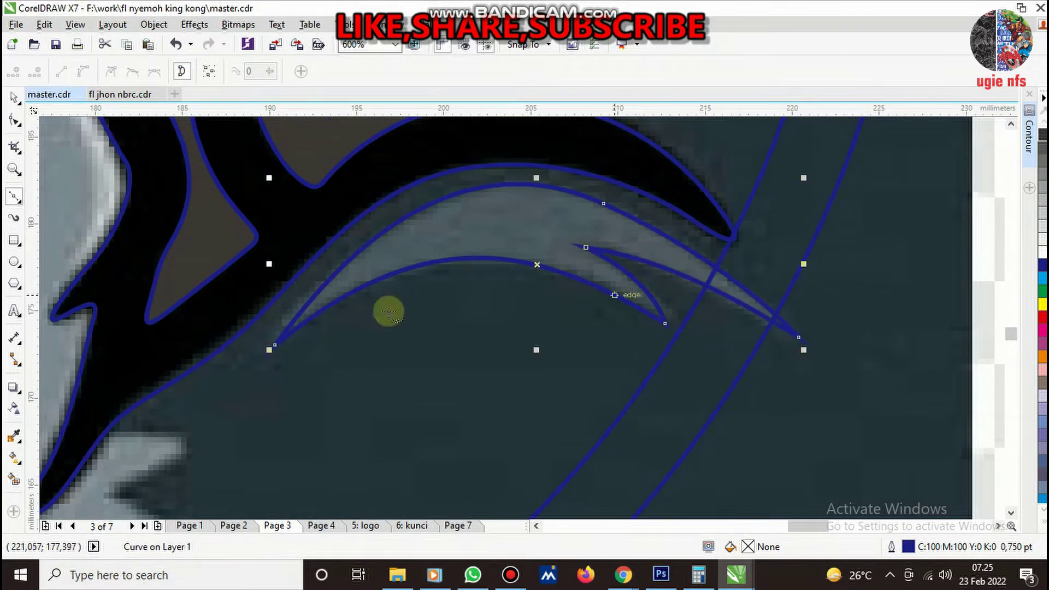
- Start a curve around the pale fur tuft, following its top, tip and jagged edge
{"action": "scroll", "coordinate": [302, 353], "scroll_direction": "down", "scroll_amount": 2}
{"action": "scroll", "coordinate": [265, 431], "scroll_direction": "up", "scroll_amount": 3}
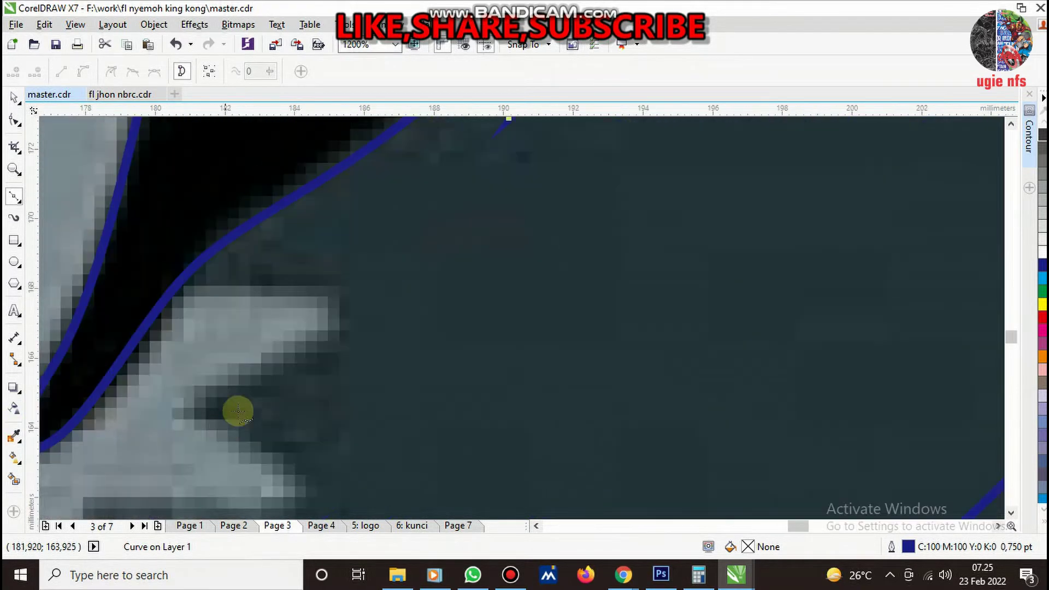
{"action": "left_click", "coordinate": [154, 280]}
{"action": "left_click_drag", "start_coordinate": [274, 289], "coordinate": [339, 290]}
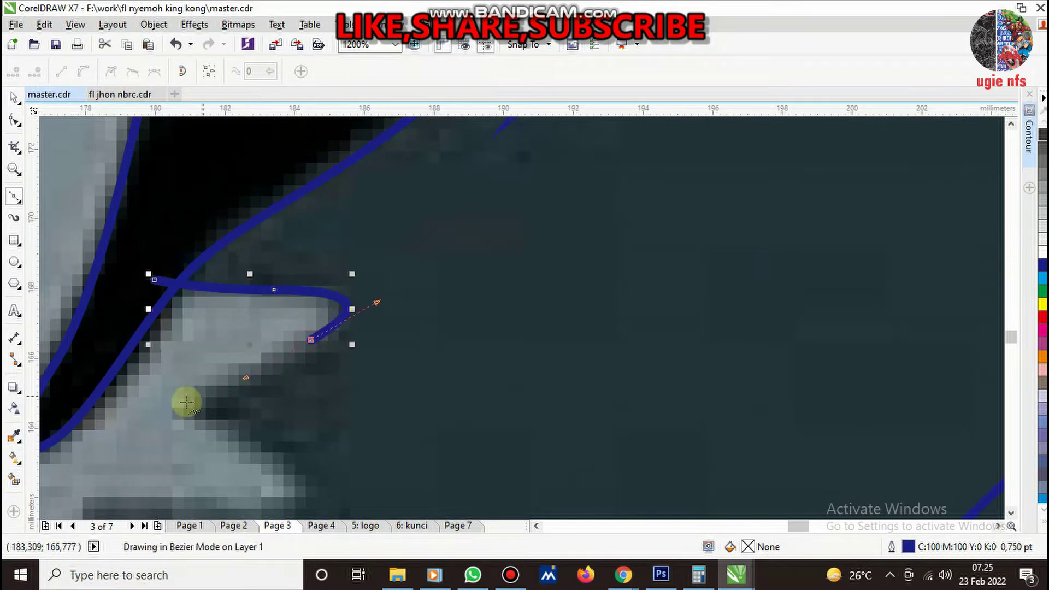
{"action": "left_click_drag", "start_coordinate": [310, 340], "coordinate": [196, 417]}
{"action": "scroll", "coordinate": [436, 340], "scroll_direction": "down", "scroll_amount": 2}
{"action": "scroll", "coordinate": [394, 393], "scroll_direction": "up", "scroll_amount": 2}
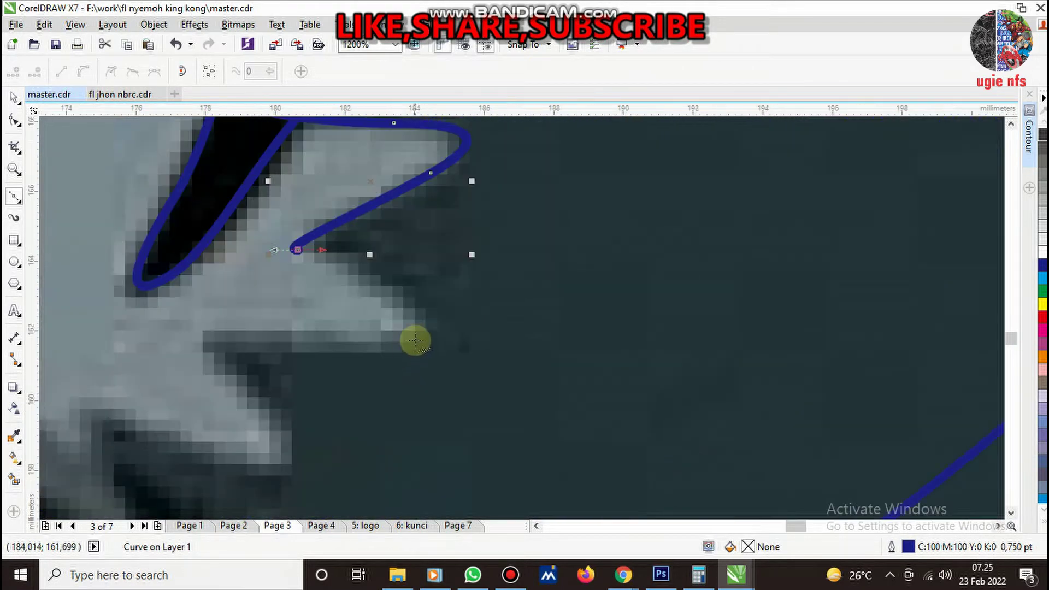
{"action": "mouse_move", "coordinate": [413, 339]}
{"action": "left_mouse_down"}
{"action": "mouse_move", "coordinate": [230, 340]}
{"action": "mouse_move", "coordinate": [262, 417]}
{"action": "mouse_move", "coordinate": [322, 453]}
{"action": "left_mouse_up"}
{"action": "scroll", "coordinate": [434, 355], "scroll_direction": "down", "scroll_amount": 2}
{"action": "scroll", "coordinate": [379, 402], "scroll_direction": "up", "scroll_amount": 2}
{"action": "scroll", "coordinate": [316, 445], "scroll_direction": "down", "scroll_amount": 2}
{"action": "scroll", "coordinate": [290, 449], "scroll_direction": "up", "scroll_amount": 2}
{"action": "left_click", "coordinate": [184, 382]}
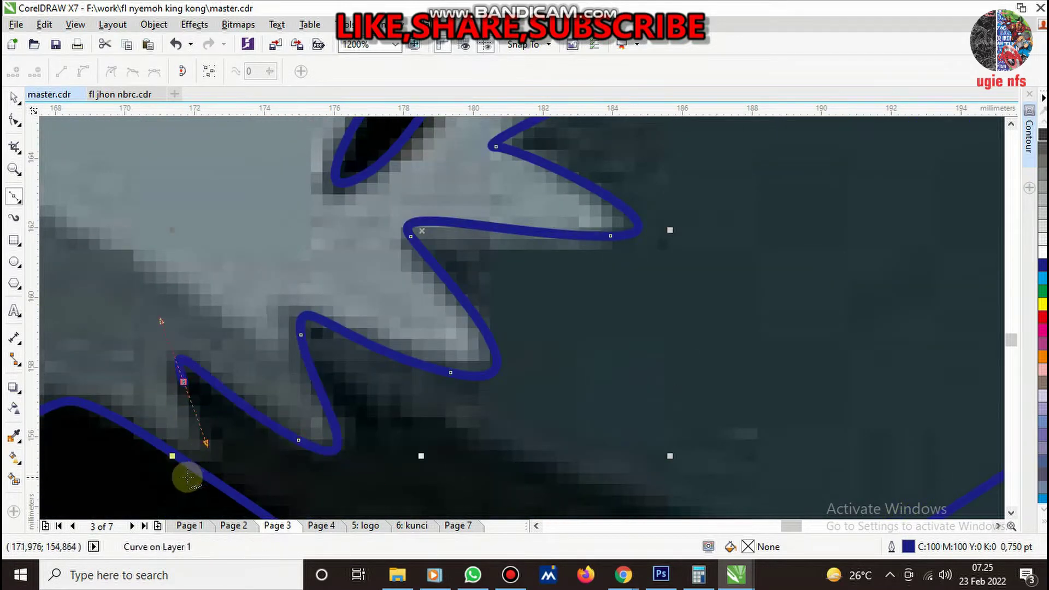
{"action": "left_click_drag", "start_coordinate": [186, 477], "coordinate": [205, 478]}
{"action": "scroll", "coordinate": [443, 358], "scroll_direction": "down", "scroll_amount": 2}
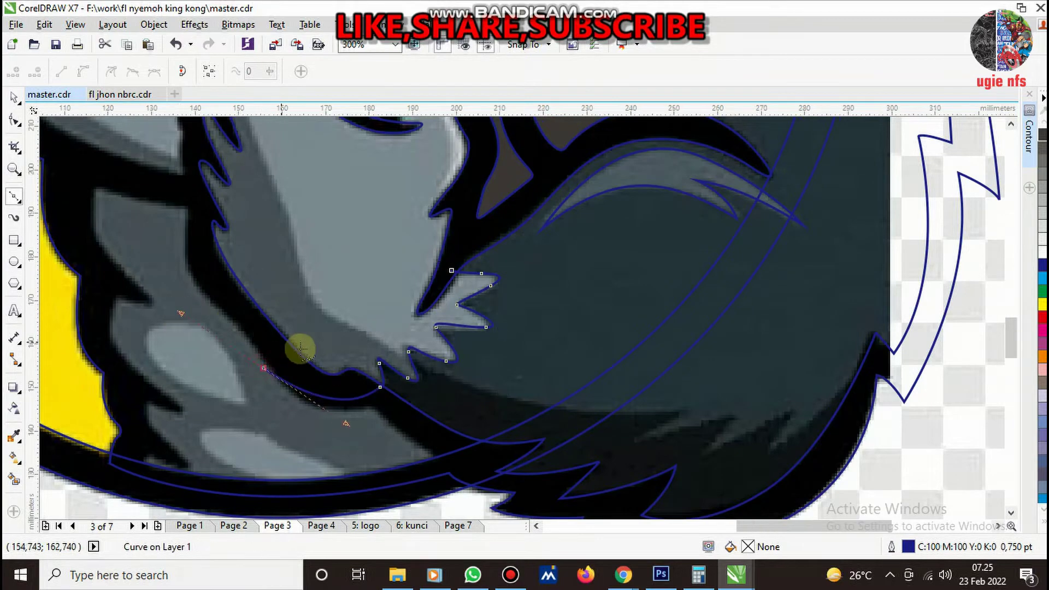
{"action": "scroll", "coordinate": [300, 347], "scroll_direction": "down", "scroll_amount": 2}
{"action": "scroll", "coordinate": [235, 280], "scroll_direction": "up", "scroll_amount": 2}
- Continue the outline along the hand and over the knuckles down toward the bottle
{"action": "left_click_drag", "start_coordinate": [239, 282], "coordinate": [267, 222]}
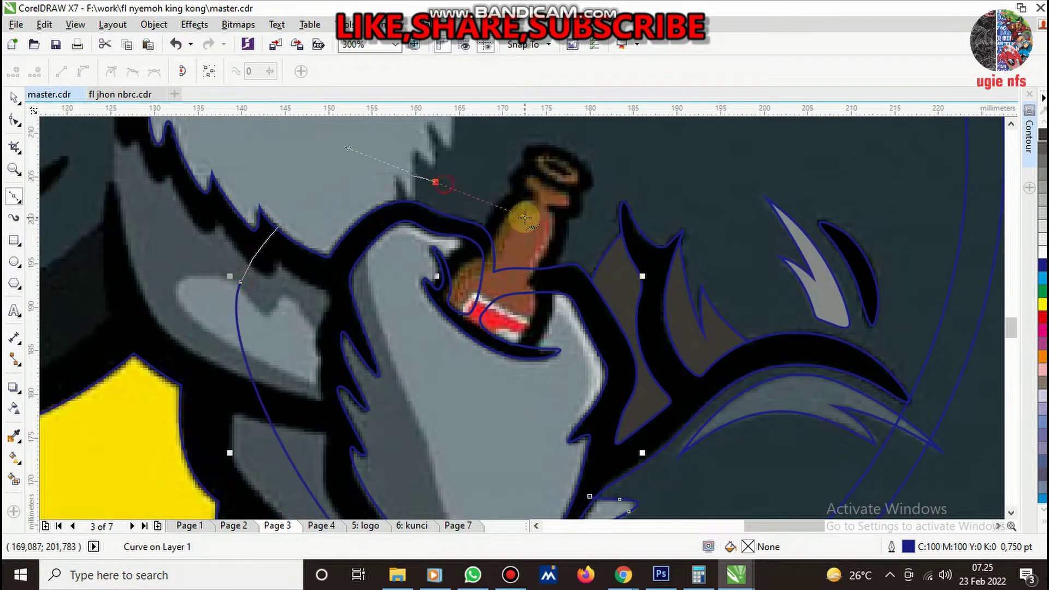
{"action": "scroll", "coordinate": [602, 269], "scroll_direction": "down", "scroll_amount": 1}
{"action": "scroll", "coordinate": [570, 281], "scroll_direction": "up", "scroll_amount": 2}
{"action": "scroll", "coordinate": [524, 251], "scroll_direction": "down", "scroll_amount": 2}
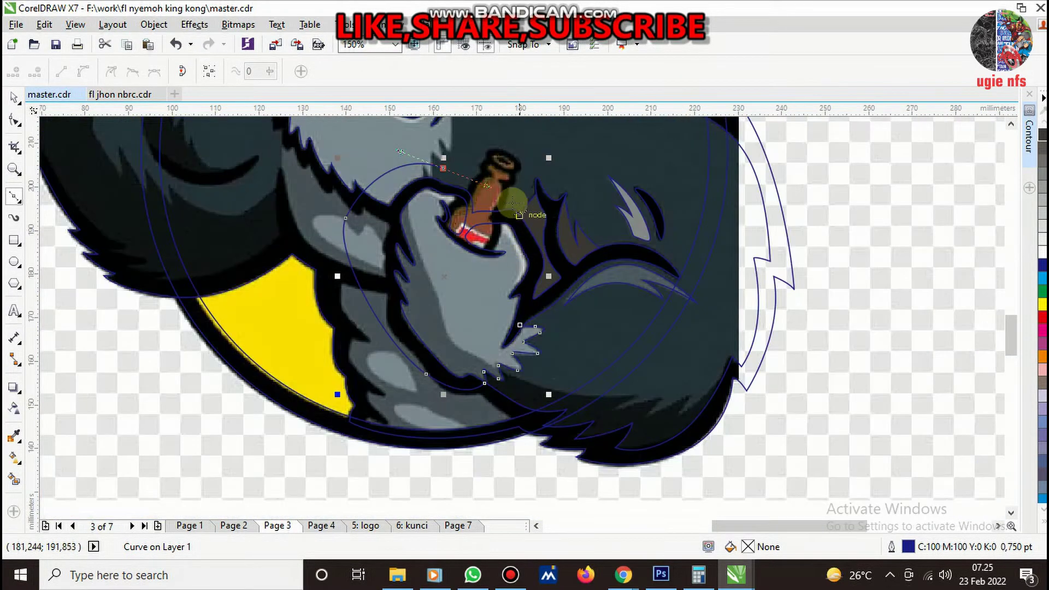
{"action": "scroll", "coordinate": [496, 206], "scroll_direction": "up", "scroll_amount": 1}
{"action": "scroll", "coordinate": [497, 206], "scroll_direction": "up", "scroll_amount": 1}
{"action": "scroll", "coordinate": [504, 217], "scroll_direction": "down", "scroll_amount": 2}
{"action": "scroll", "coordinate": [468, 189], "scroll_direction": "up", "scroll_amount": 1}
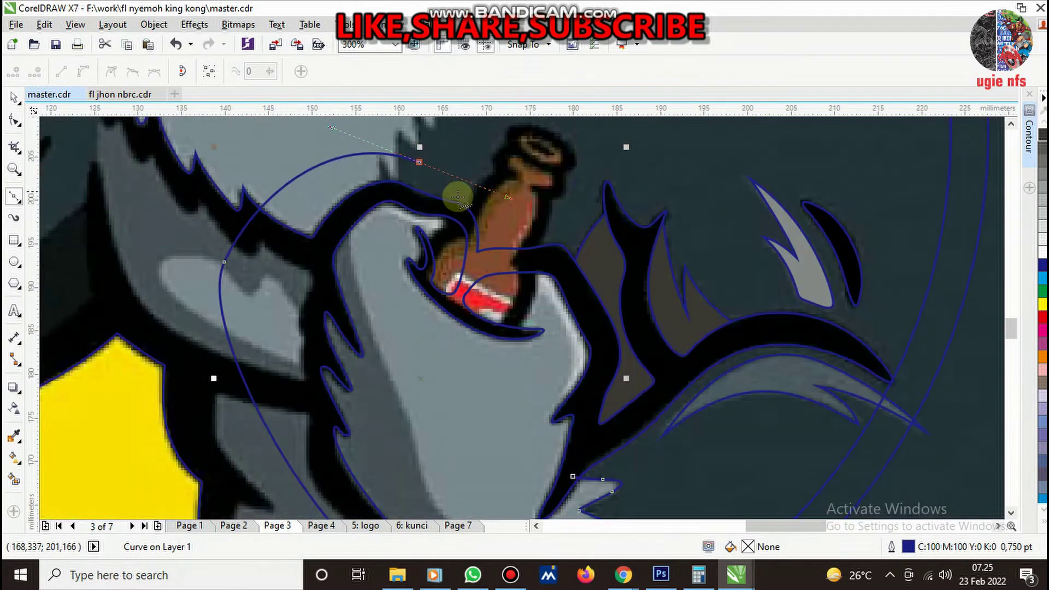
{"action": "scroll", "coordinate": [340, 210], "scroll_direction": "up", "scroll_amount": 2}
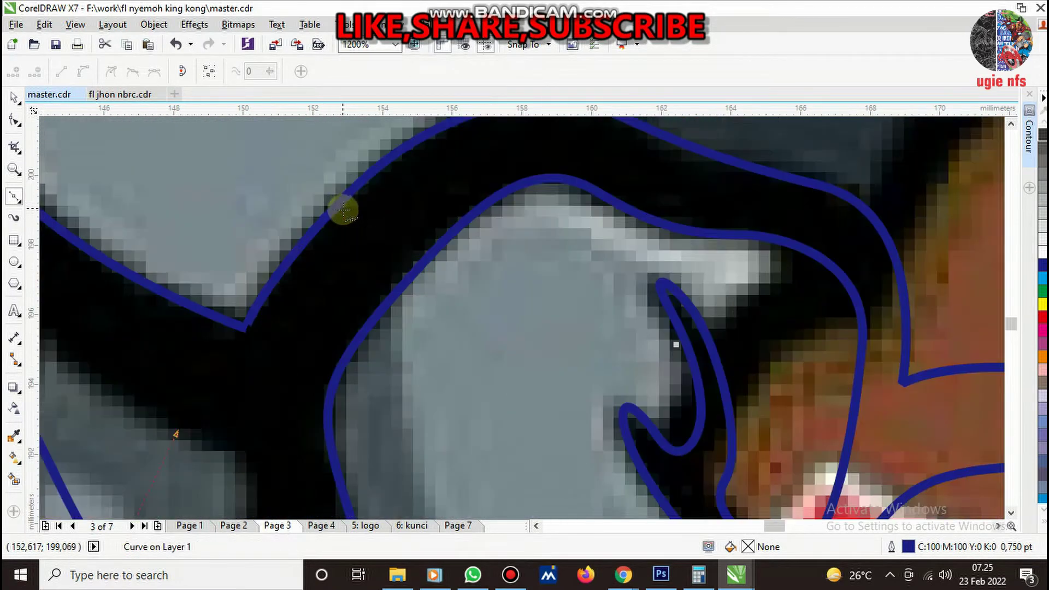
{"action": "left_click_drag", "start_coordinate": [379, 224], "coordinate": [442, 164]}
{"action": "left_click_drag", "start_coordinate": [592, 160], "coordinate": [679, 183]}
{"action": "left_click_drag", "start_coordinate": [795, 219], "coordinate": [838, 241]}
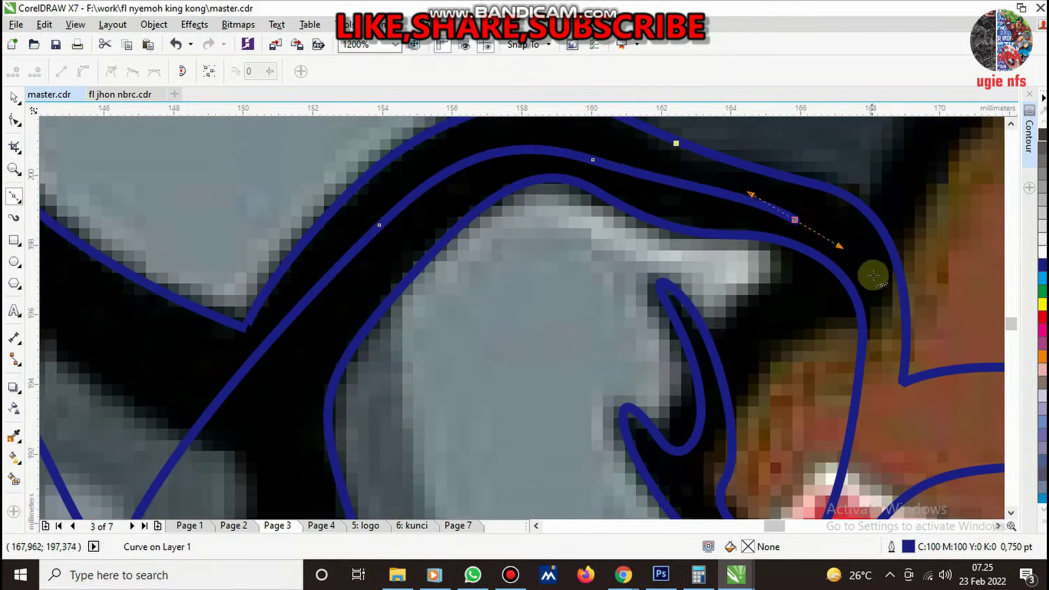
{"action": "left_click_drag", "start_coordinate": [876, 286], "coordinate": [886, 329]}
{"action": "scroll", "coordinate": [856, 304], "scroll_direction": "down", "scroll_amount": 2}
{"action": "scroll", "coordinate": [700, 298], "scroll_direction": "up", "scroll_amount": 2}
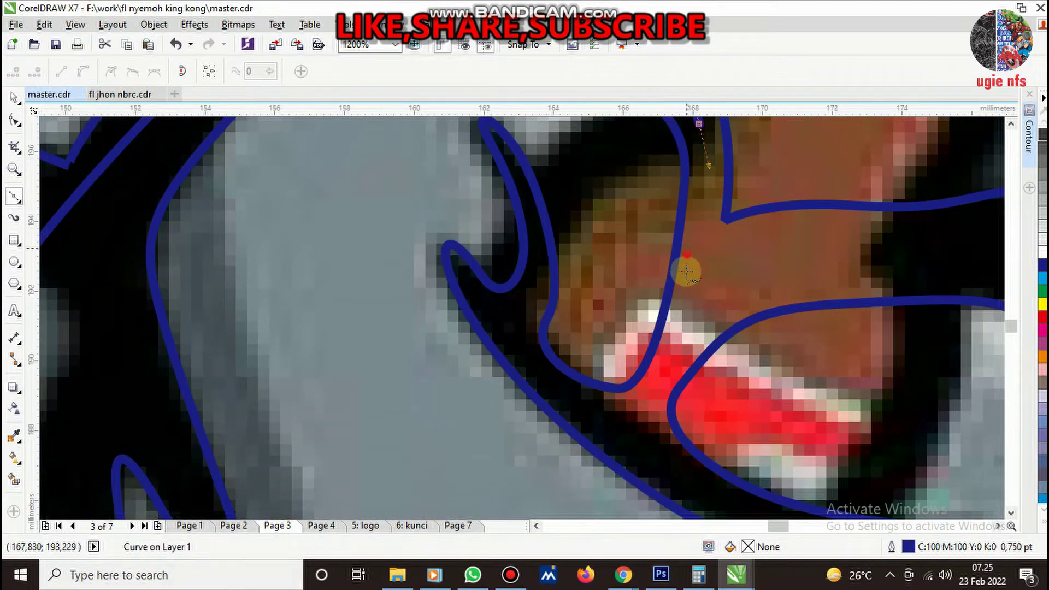
- Extend the outline around the thumb, past the bottle label, to where the fur tufts begin
{"action": "mouse_move", "coordinate": [686, 255]}
{"action": "left_mouse_down"}
{"action": "mouse_move", "coordinate": [772, 281]}
{"action": "mouse_move", "coordinate": [857, 240]}
{"action": "left_mouse_up"}
{"action": "scroll", "coordinate": [662, 241], "scroll_direction": "down", "scroll_amount": 2}
{"action": "scroll", "coordinate": [610, 250], "scroll_direction": "up", "scroll_amount": 2}
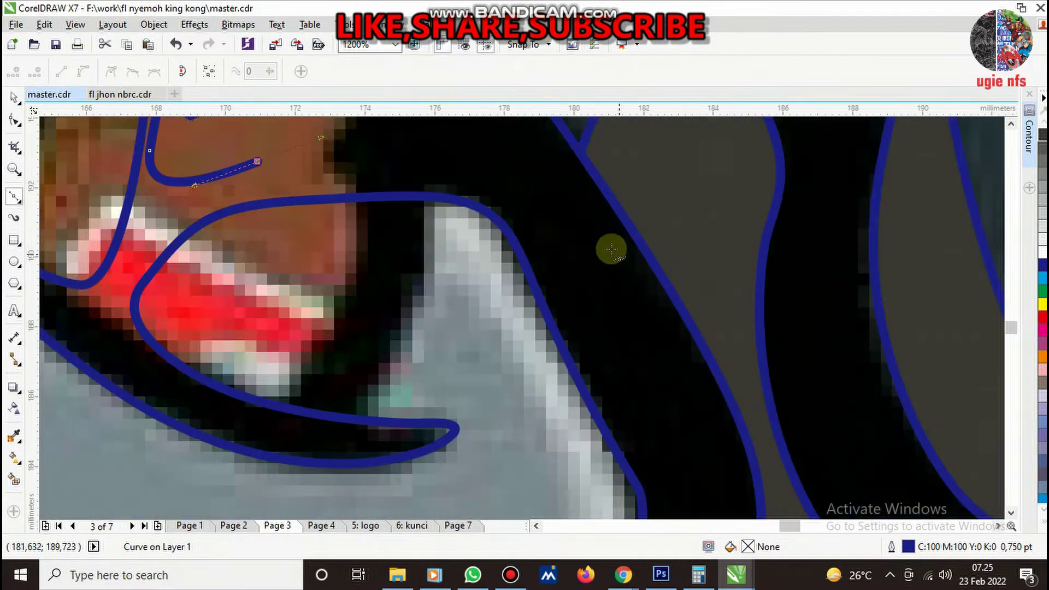
{"action": "left_click_drag", "start_coordinate": [611, 250], "coordinate": [608, 375]}
{"action": "scroll", "coordinate": [590, 250], "scroll_direction": "down", "scroll_amount": 1}
{"action": "scroll", "coordinate": [604, 356], "scroll_direction": "down", "scroll_amount": 1}
{"action": "scroll", "coordinate": [584, 225], "scroll_direction": "up", "scroll_amount": 2}
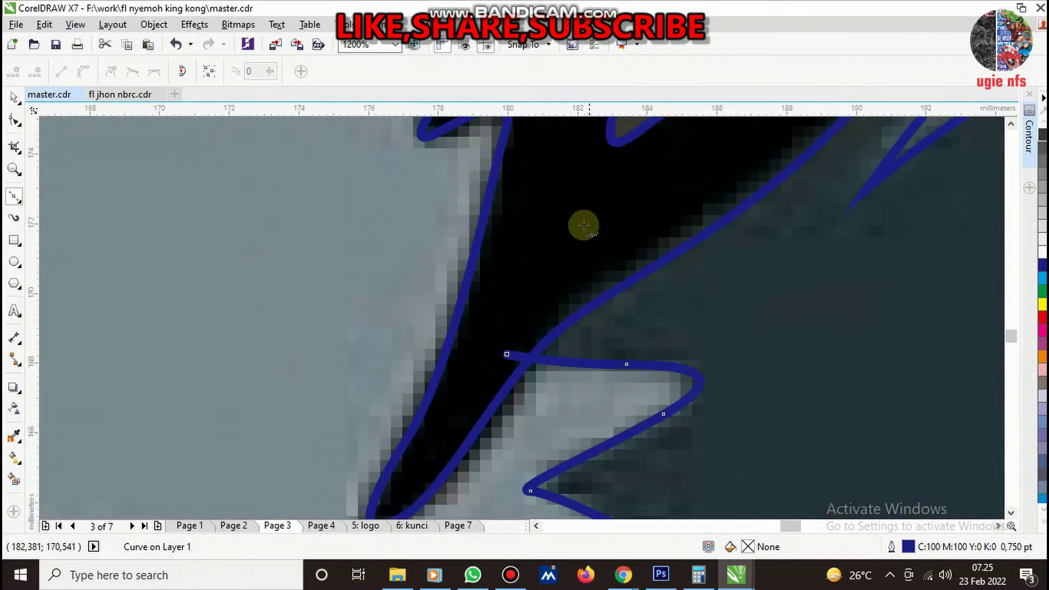
{"action": "scroll", "coordinate": [583, 225], "scroll_direction": "down", "scroll_amount": 1}
{"action": "scroll", "coordinate": [559, 216], "scroll_direction": "down", "scroll_amount": 1}
{"action": "left_click_drag", "start_coordinate": [564, 158], "coordinate": [552, 204]}
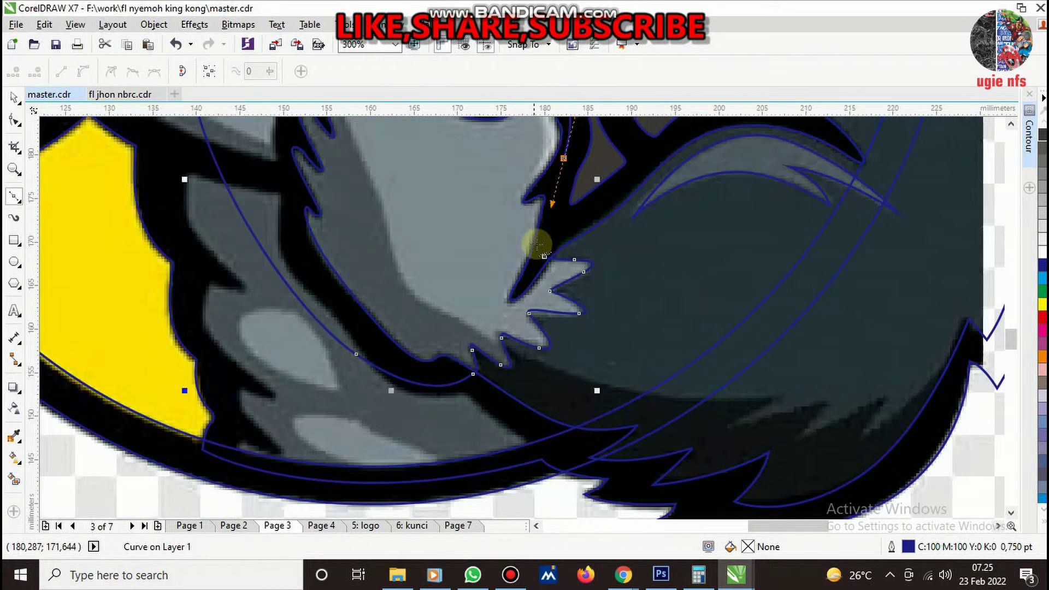
{"action": "scroll", "coordinate": [538, 245], "scroll_direction": "up", "scroll_amount": 1}
- Place the hand outline's final node, deselect the finished curve, and return to the Bezier tool
{"action": "left_click", "coordinate": [550, 269]}
{"action": "key", "text": "space"}
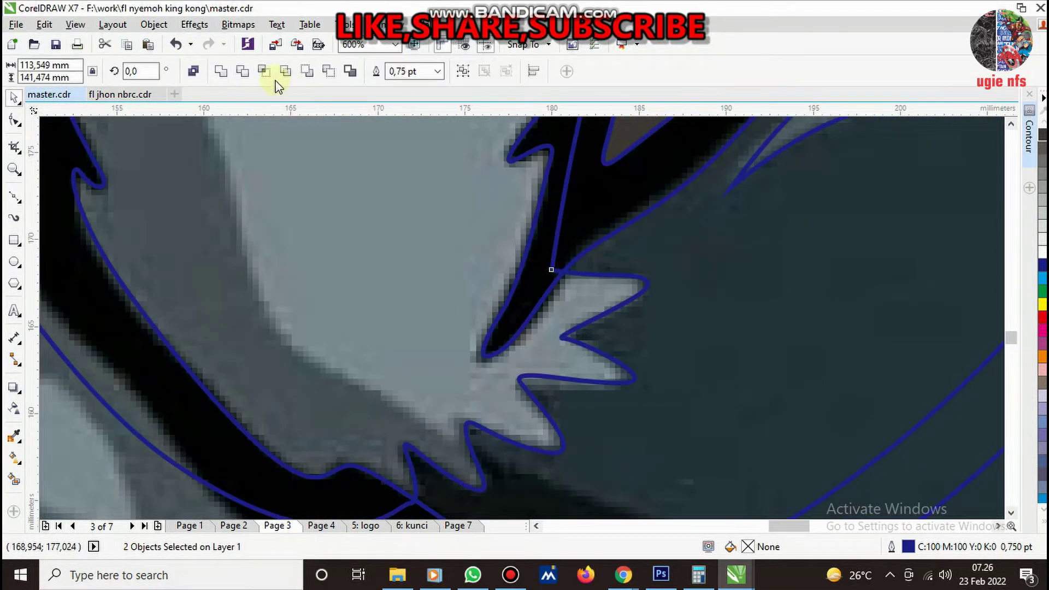
{"action": "left_click", "coordinate": [554, 279]}
{"action": "key", "text": "Escape"}
{"action": "scroll", "coordinate": [535, 275], "scroll_direction": "down", "scroll_amount": 2}
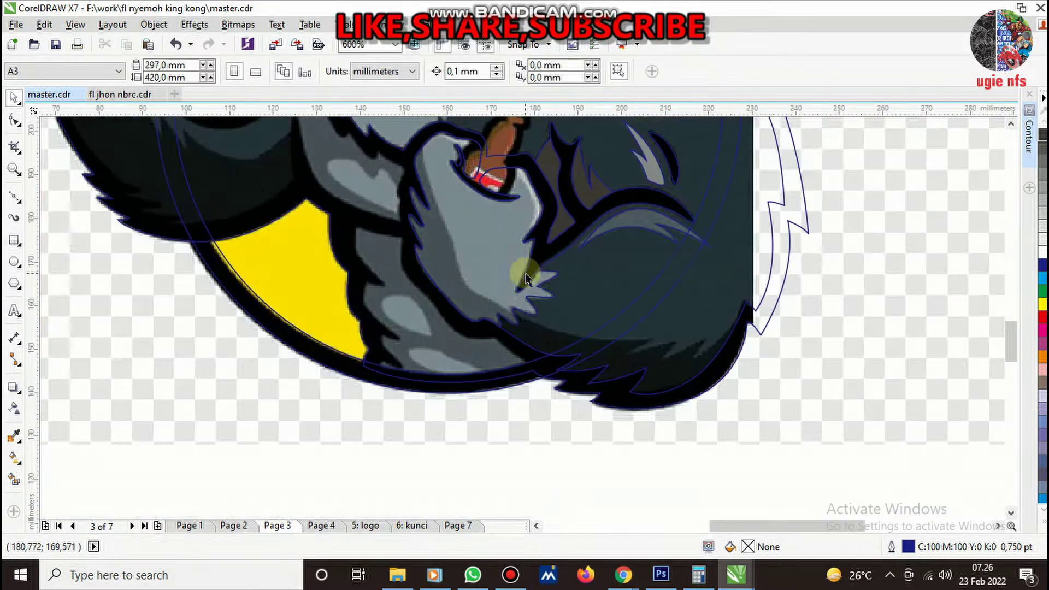
{"action": "scroll", "coordinate": [546, 268], "scroll_direction": "down", "scroll_amount": 2}
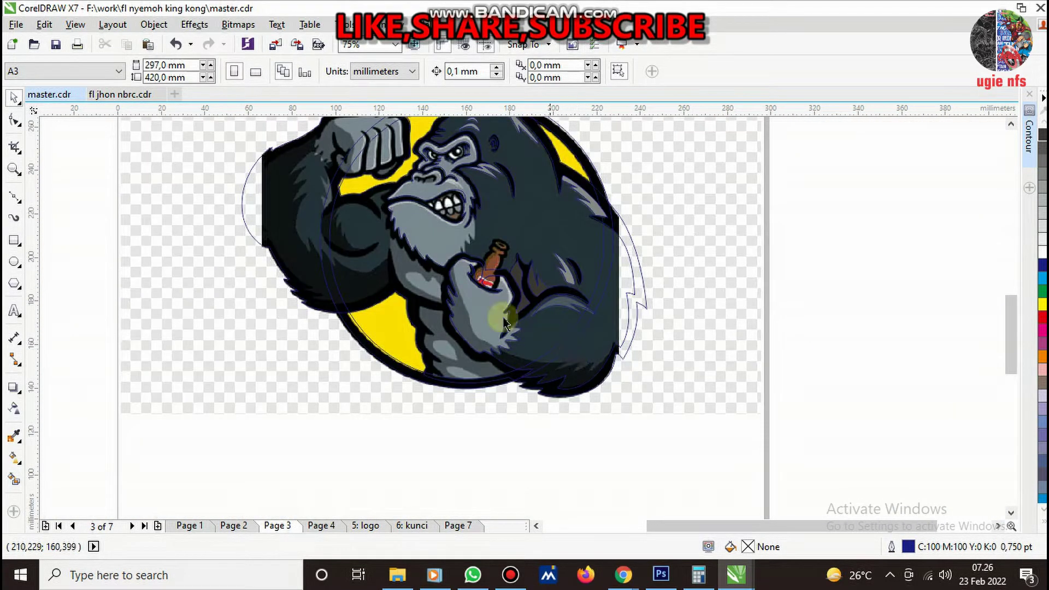
{"action": "left_click", "coordinate": [18, 198]}
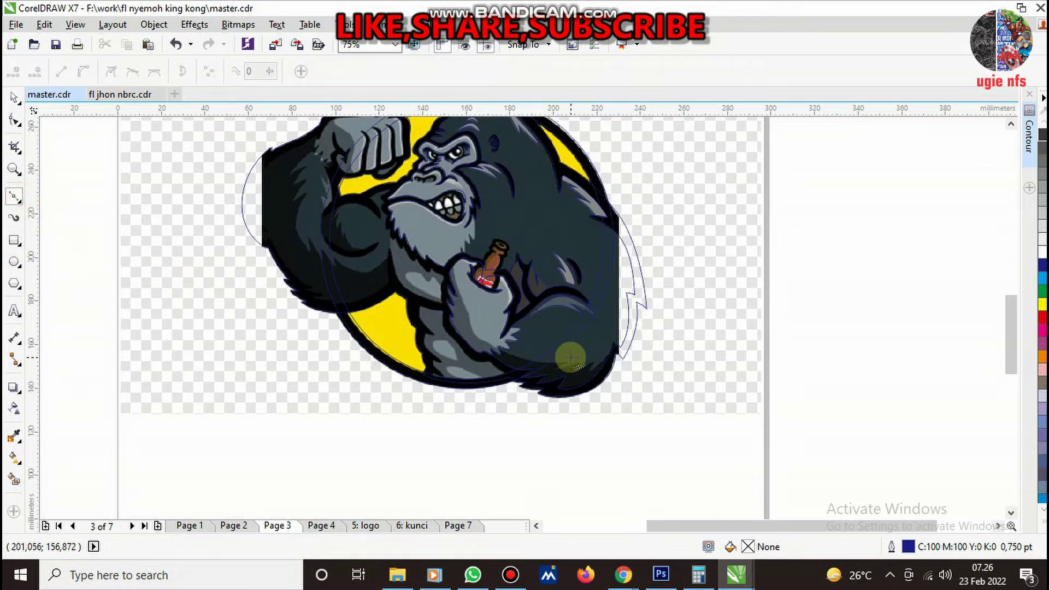
{"action": "scroll", "coordinate": [570, 358], "scroll_direction": "up", "scroll_amount": 3}
{"action": "scroll", "coordinate": [504, 337], "scroll_direction": "down", "scroll_amount": 1}
{"action": "scroll", "coordinate": [267, 323], "scroll_direction": "up", "scroll_amount": 1}
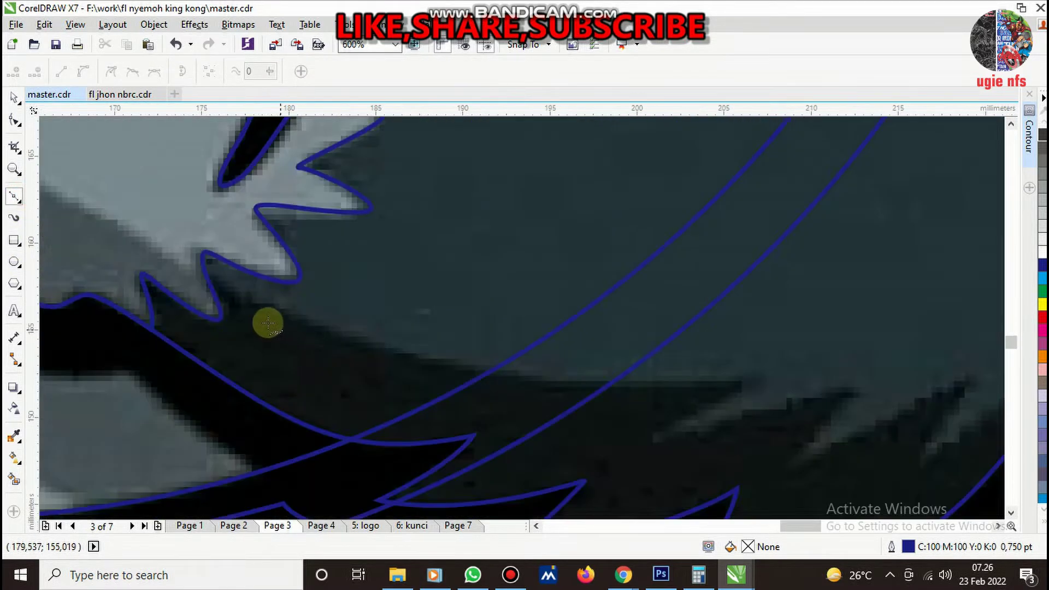
{"action": "scroll", "coordinate": [306, 320], "scroll_direction": "down", "scroll_amount": 1}
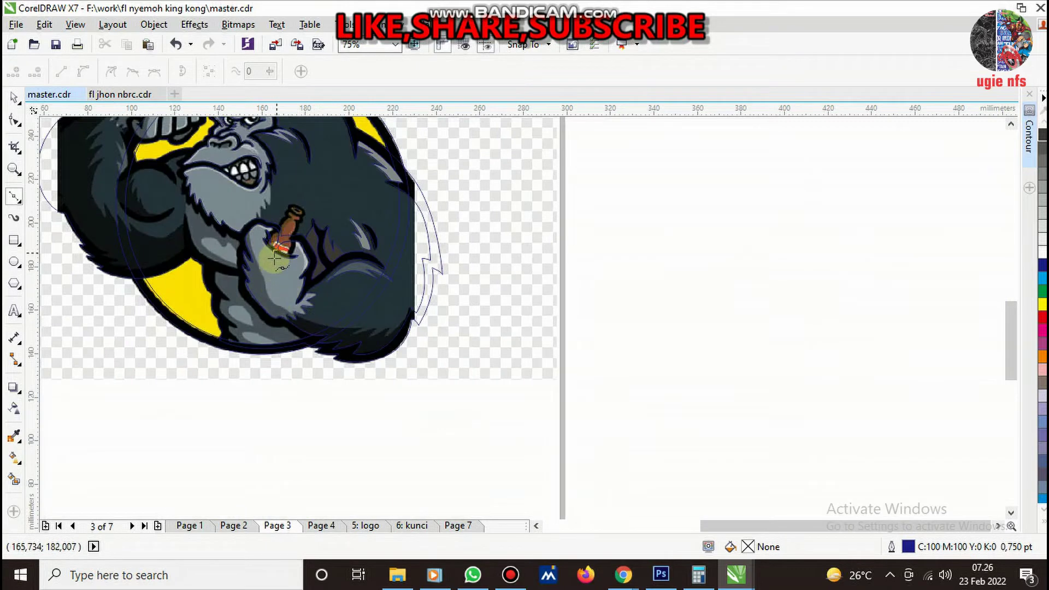
{"action": "scroll", "coordinate": [274, 259], "scroll_direction": "up", "scroll_amount": 2}
- Start a new curve beside the hand, tracing down the fur edge and along the forearm's lower edge
{"action": "left_click", "coordinate": [176, 133]}
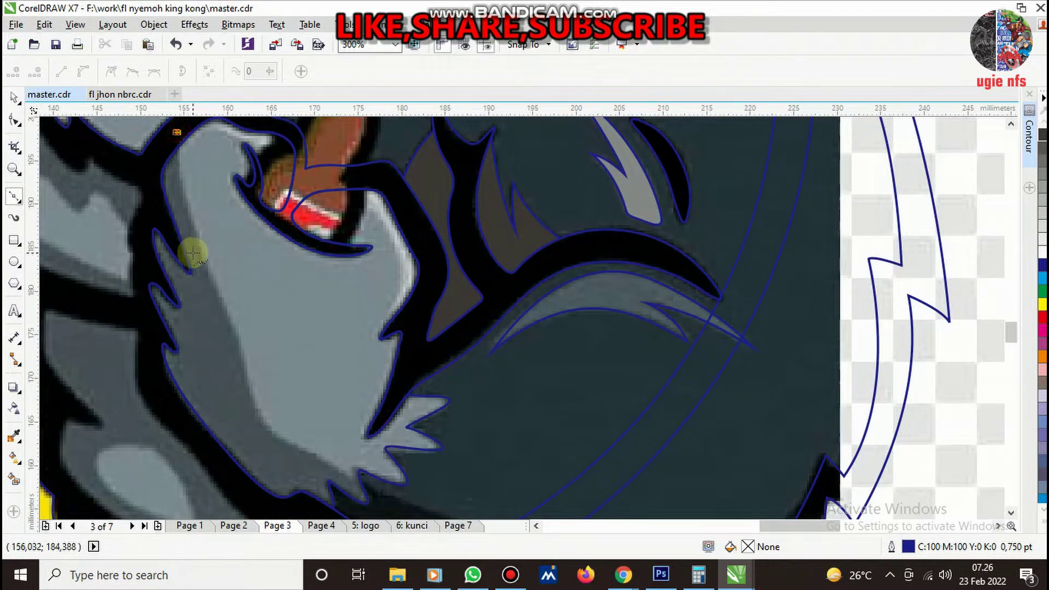
{"action": "scroll", "coordinate": [192, 246], "scroll_direction": "up", "scroll_amount": 1}
{"action": "left_click_drag", "start_coordinate": [212, 247], "coordinate": [268, 393]}
{"action": "scroll", "coordinate": [304, 310], "scroll_direction": "down", "scroll_amount": 1}
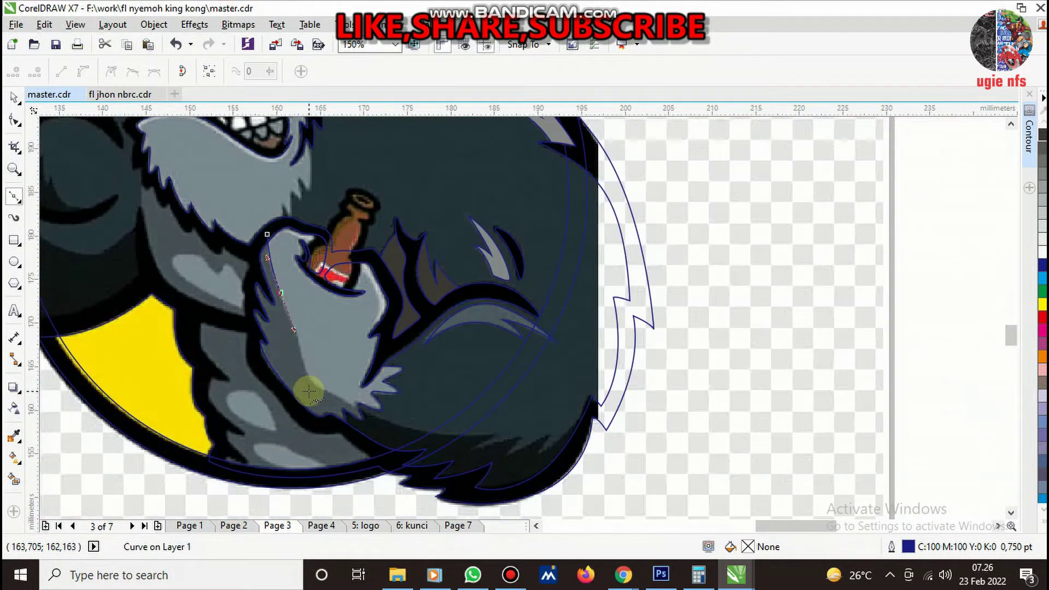
{"action": "scroll", "coordinate": [304, 386], "scroll_direction": "up", "scroll_amount": 2}
{"action": "left_click_drag", "start_coordinate": [286, 191], "coordinate": [323, 335]}
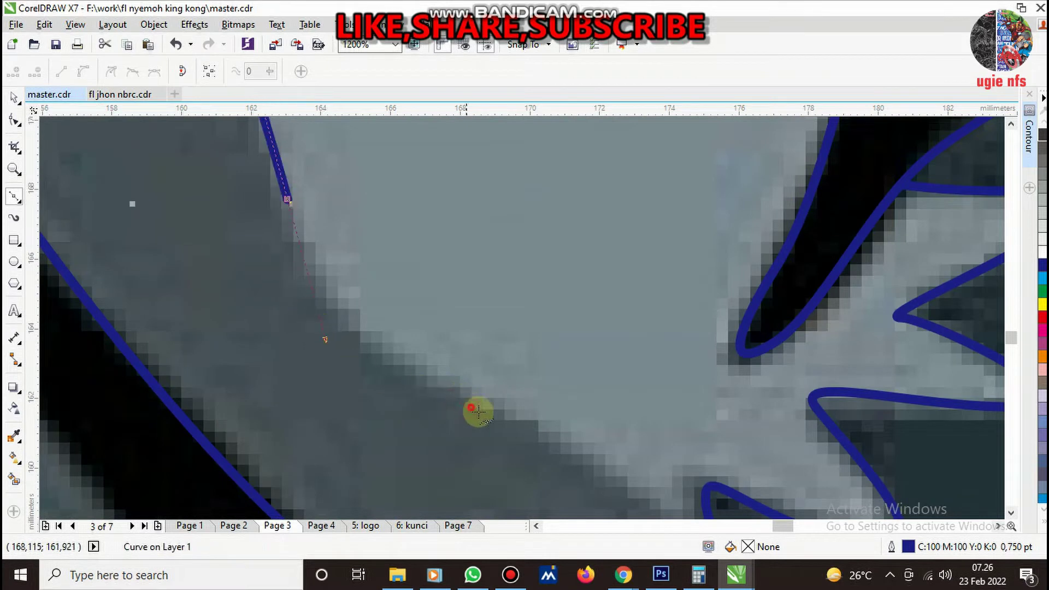
{"action": "left_click_drag", "start_coordinate": [489, 428], "coordinate": [514, 431]}
{"action": "scroll", "coordinate": [372, 293], "scroll_direction": "down", "scroll_amount": 2}
{"action": "scroll", "coordinate": [492, 378], "scroll_direction": "up", "scroll_amount": 1}
{"action": "left_click_drag", "start_coordinate": [503, 362], "coordinate": [628, 424]}
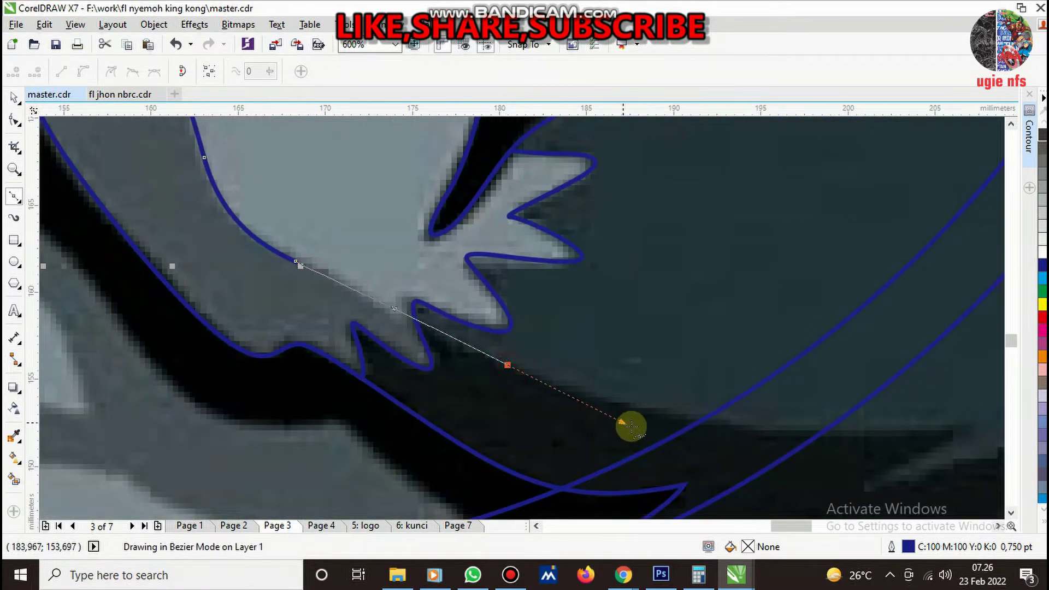
{"action": "scroll", "coordinate": [685, 418], "scroll_direction": "down", "scroll_amount": 1}
{"action": "scroll", "coordinate": [686, 418], "scroll_direction": "up", "scroll_amount": 1}
{"action": "left_click_drag", "start_coordinate": [646, 363], "coordinate": [795, 339]}
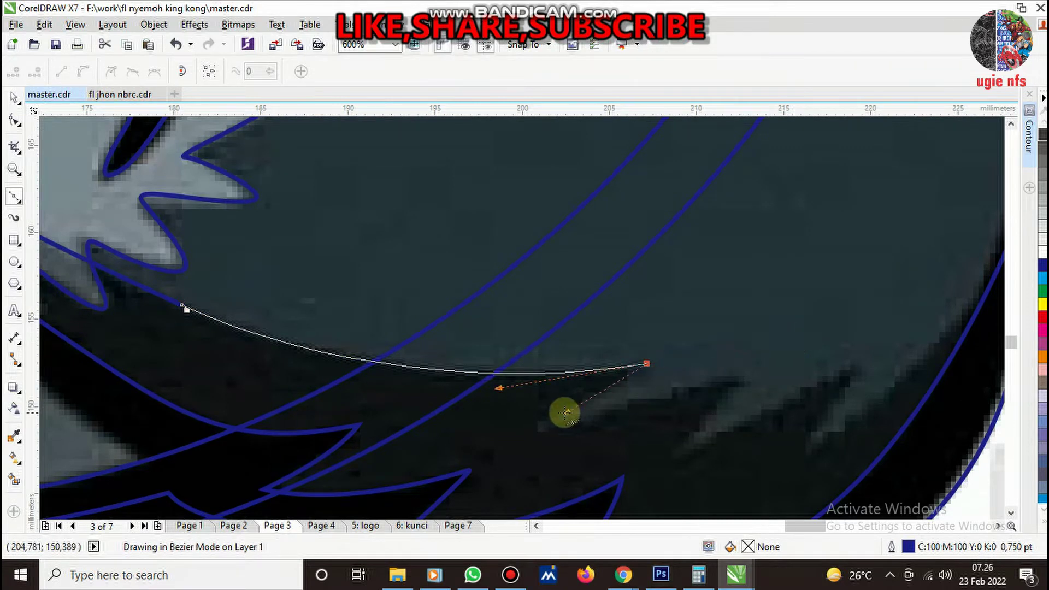
- Add sharp cusp points for the fur tufts, then close the path back at its start node
{"action": "key", "text": "space"}
{"action": "left_click_drag", "start_coordinate": [737, 380], "coordinate": [675, 462]}
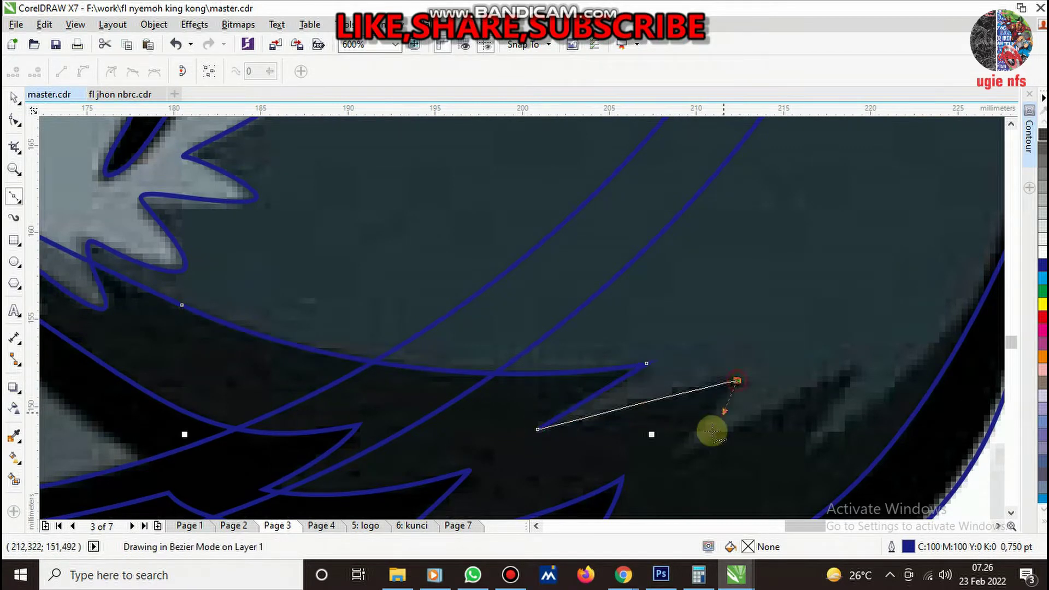
{"action": "left_click_drag", "start_coordinate": [775, 415], "coordinate": [797, 405]}
{"action": "left_click", "coordinate": [851, 372]}
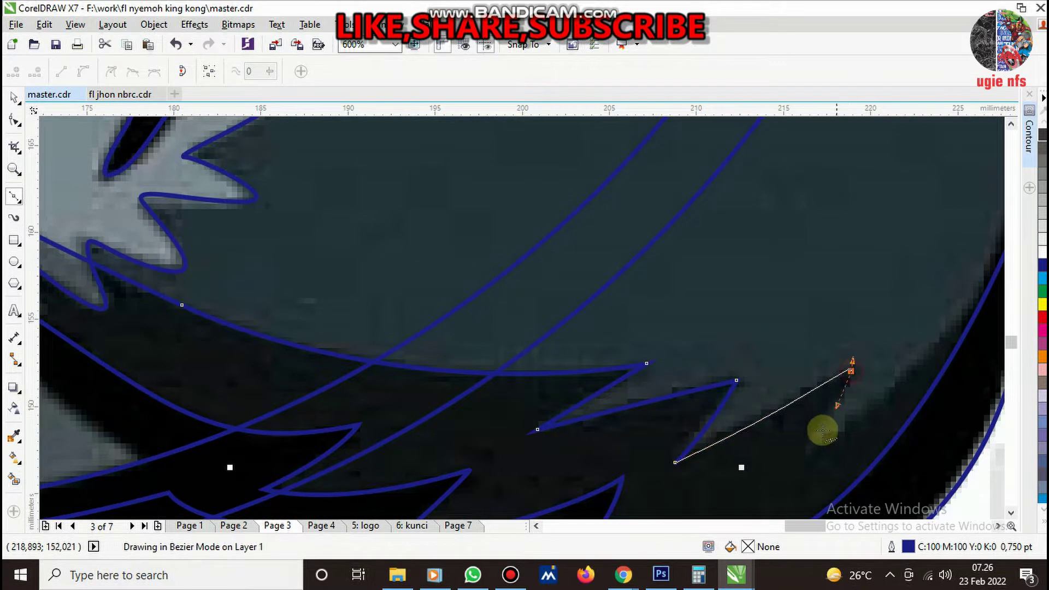
{"action": "left_click", "coordinate": [803, 460]}
{"action": "key", "text": "space"}
{"action": "scroll", "coordinate": [669, 399], "scroll_direction": "down", "scroll_amount": 4}
{"action": "scroll", "coordinate": [693, 394], "scroll_direction": "up", "scroll_amount": 4}
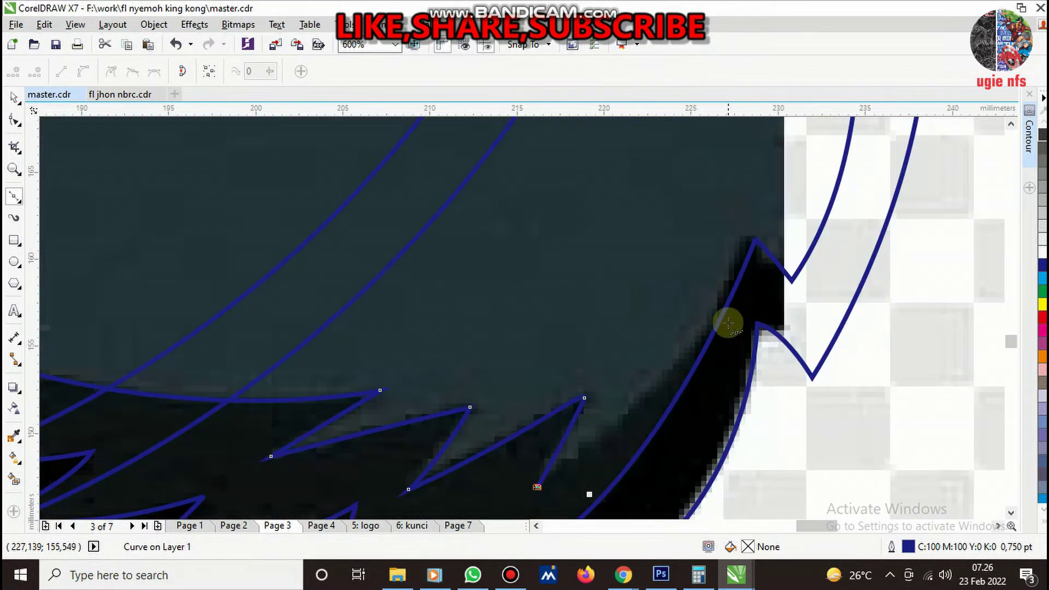
{"action": "left_click_drag", "start_coordinate": [729, 315], "coordinate": [757, 298]}
{"action": "left_click_drag", "start_coordinate": [706, 400], "coordinate": [733, 351]}
{"action": "scroll", "coordinate": [684, 434], "scroll_direction": "down", "scroll_amount": 3}
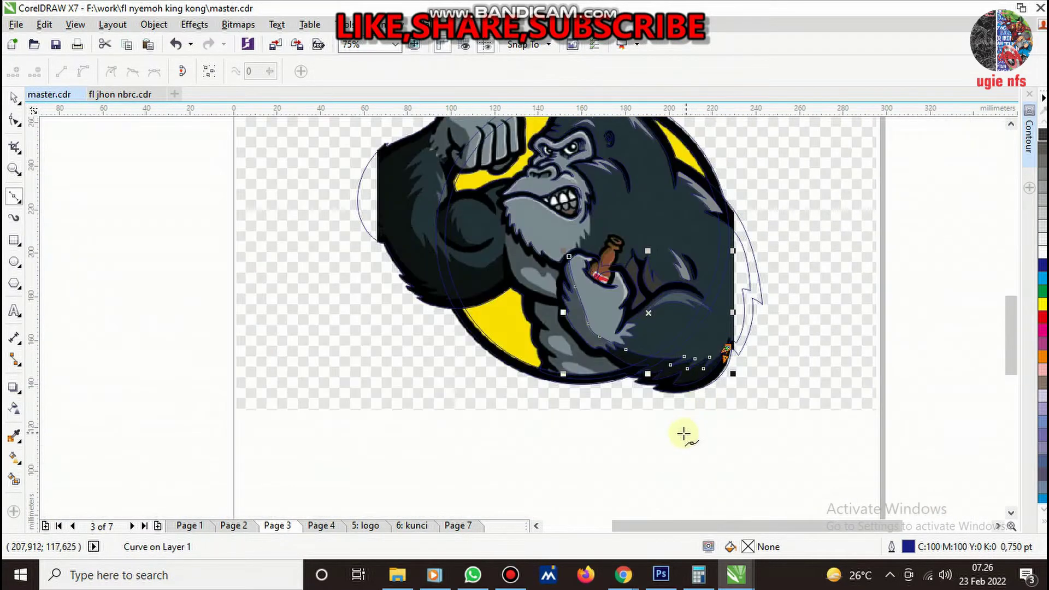
{"action": "left_click_drag", "start_coordinate": [598, 335], "coordinate": [594, 380]}
{"action": "scroll", "coordinate": [594, 381], "scroll_direction": "up", "scroll_amount": 3}
{"action": "scroll", "coordinate": [488, 311], "scroll_direction": "down", "scroll_amount": 2}
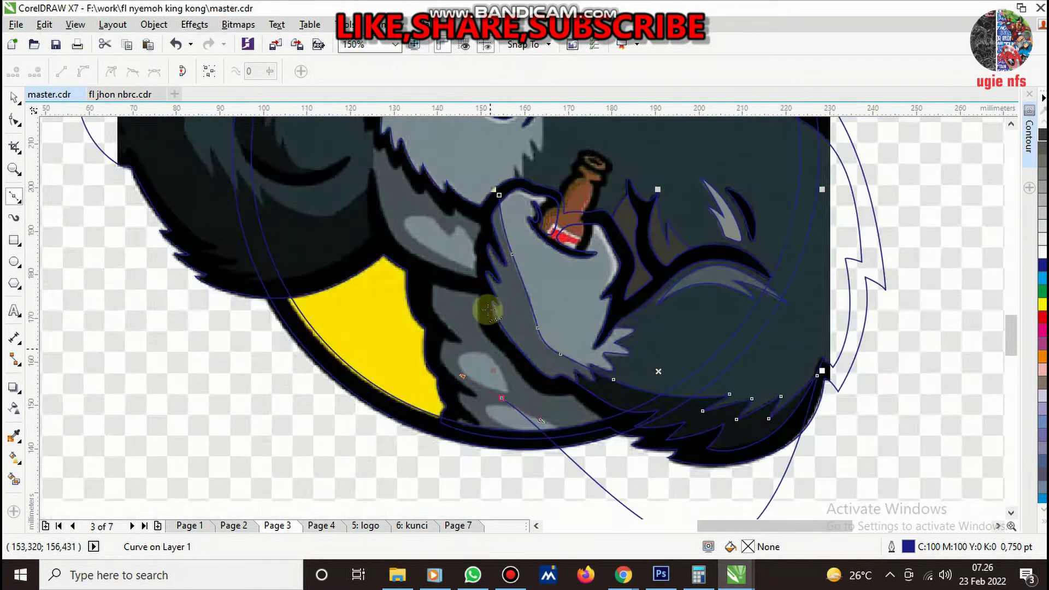
{"action": "left_click", "coordinate": [499, 194]}
- Select the forearm shape with the gorilla's outer silhouette and keep only their overlap
{"action": "key", "text": "space"}
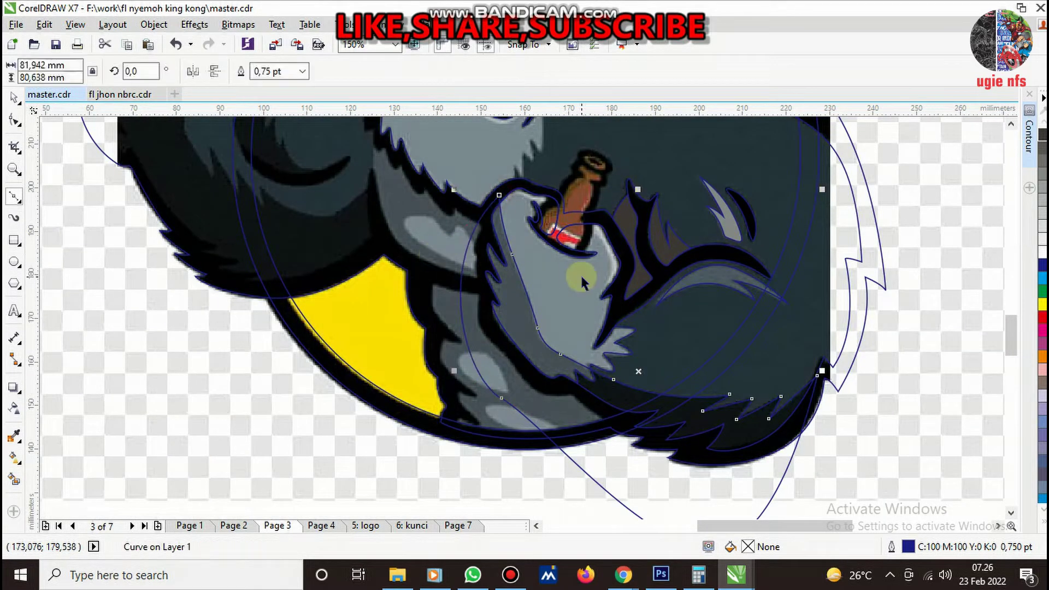
{"action": "left_click", "coordinate": [477, 228], "text": "shift"}
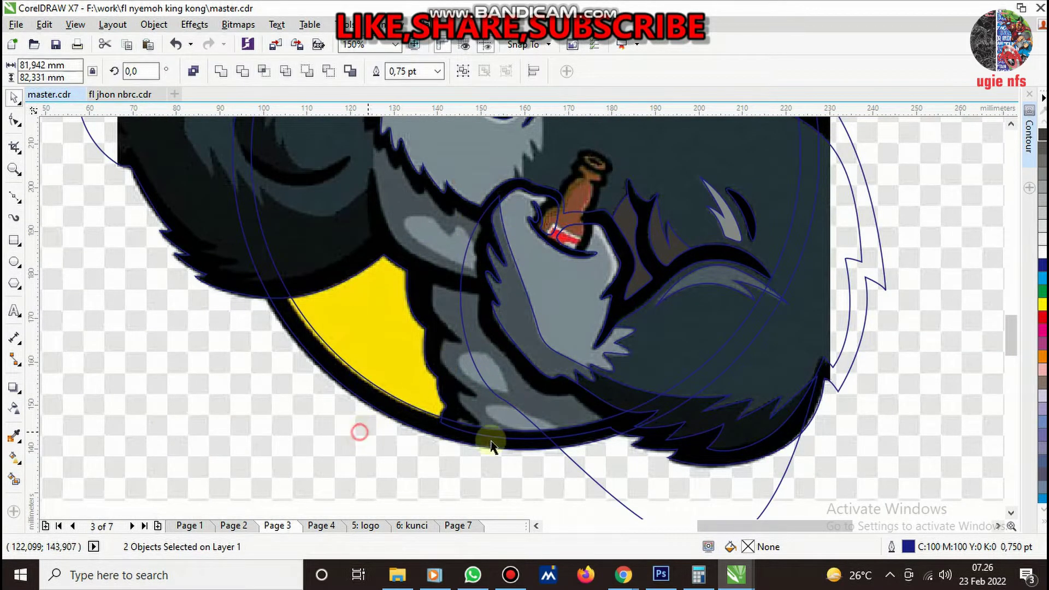
{"action": "left_click", "coordinate": [614, 451]}
{"action": "left_click", "coordinate": [693, 379]}
{"action": "left_click", "coordinate": [499, 194], "text": "shift"}
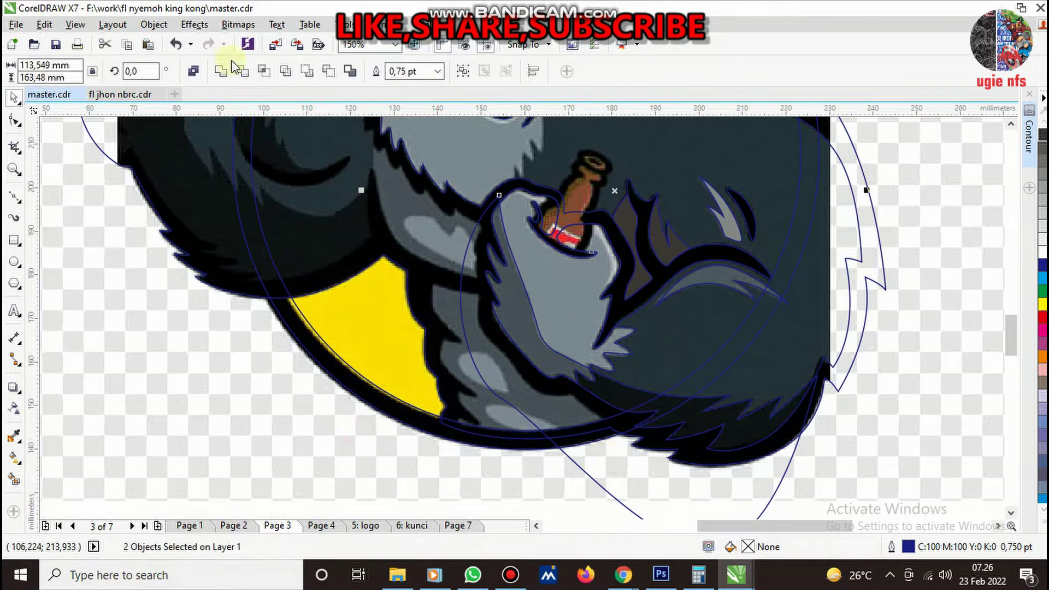
{"action": "left_click", "coordinate": [265, 72]}
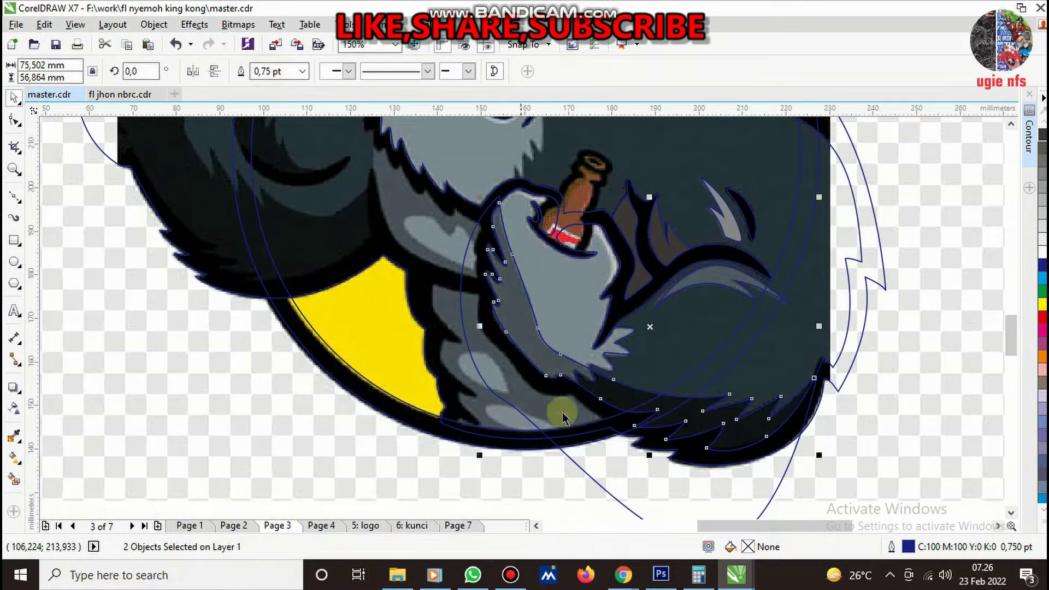
- Move the hand curve to the front of its layer and deselect it
{"action": "right_click", "coordinate": [616, 400]}
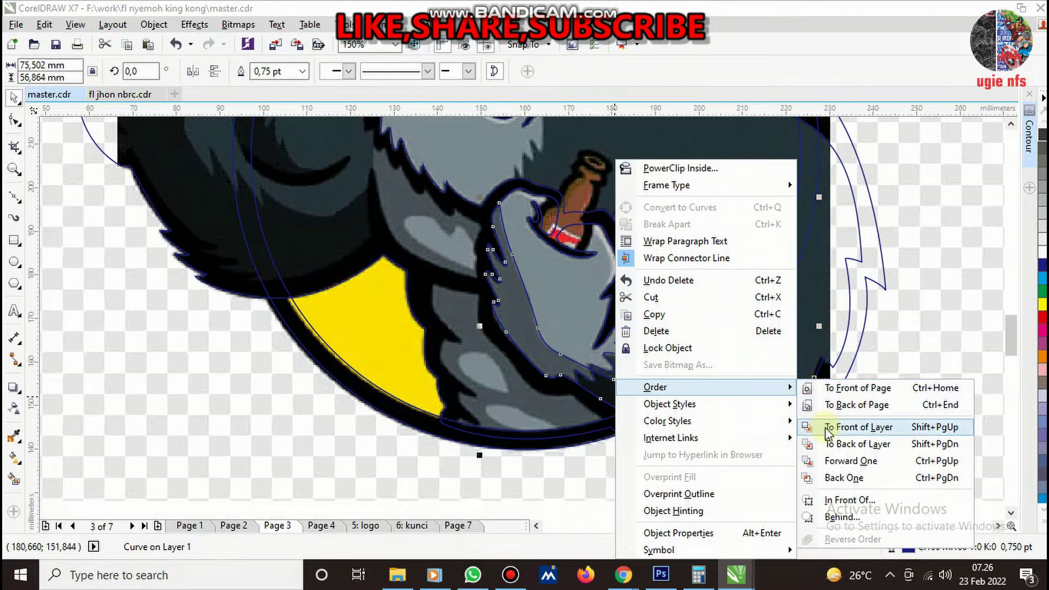
{"action": "left_click", "coordinate": [816, 426]}
{"action": "left_click", "coordinate": [783, 469]}
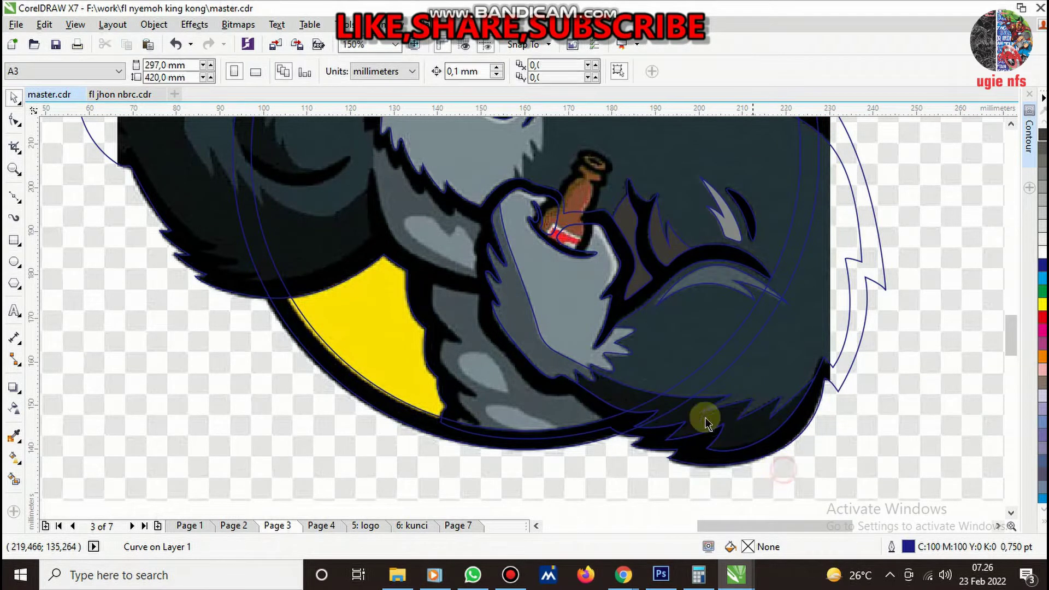
{"action": "left_click", "coordinate": [13, 437]}
- Sample grey, dark slate, near-black and black outline colours from the artwork with the eyedropper
{"action": "scroll", "coordinate": [732, 254], "scroll_direction": "up", "scroll_amount": 2}
{"action": "left_click", "coordinate": [710, 216]}
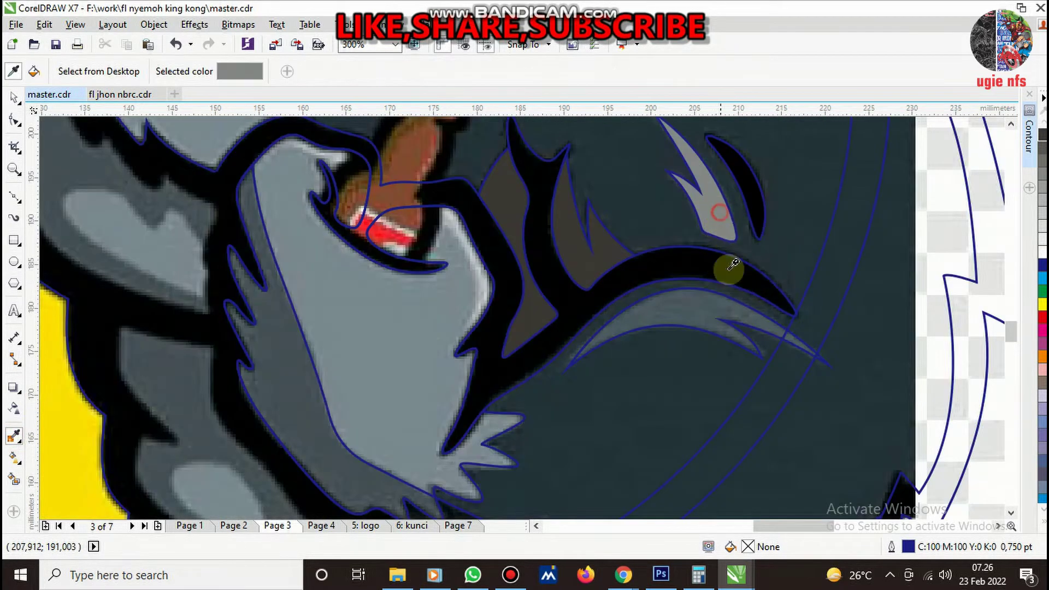
{"action": "left_click", "coordinate": [680, 308]}
{"action": "scroll", "coordinate": [683, 273], "scroll_direction": "down", "scroll_amount": 2}
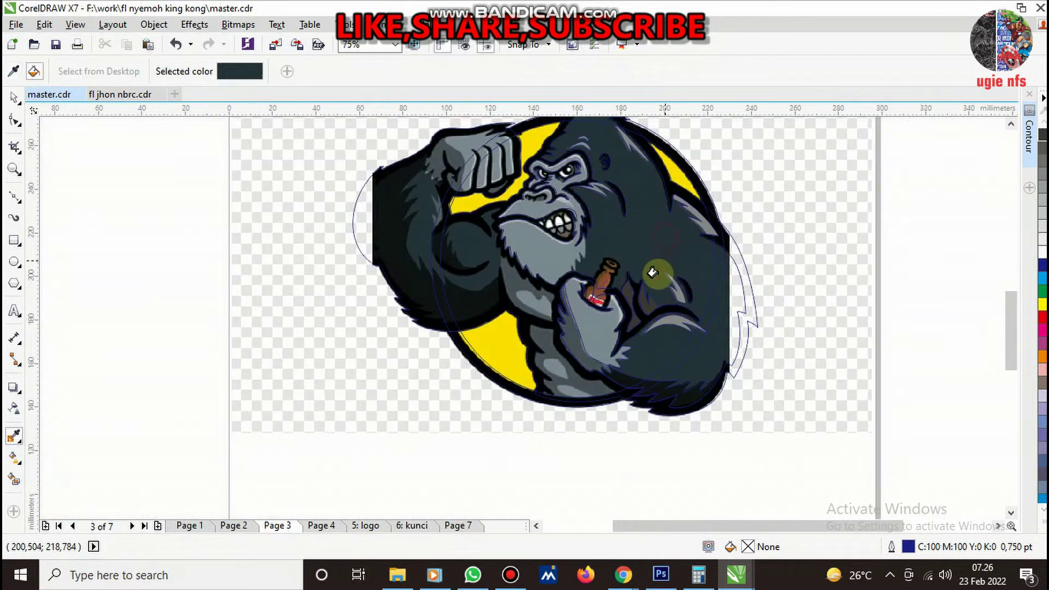
{"action": "scroll", "coordinate": [653, 272], "scroll_direction": "up", "scroll_amount": 2}
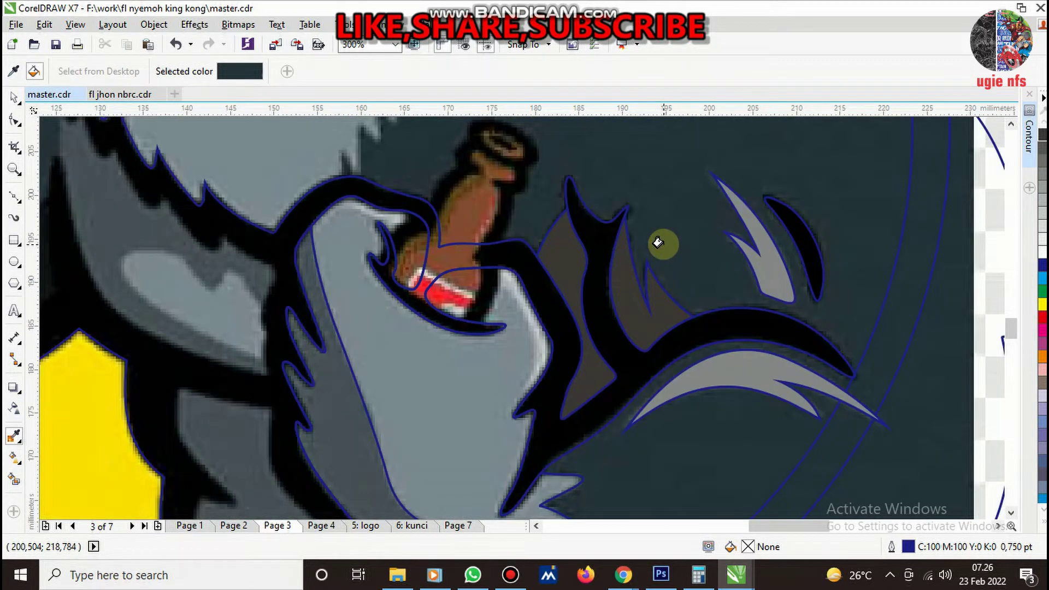
{"action": "scroll", "coordinate": [653, 268], "scroll_direction": "down", "scroll_amount": 2}
{"action": "scroll", "coordinate": [645, 271], "scroll_direction": "up", "scroll_amount": 1}
{"action": "scroll", "coordinate": [655, 276], "scroll_direction": "up", "scroll_amount": 1}
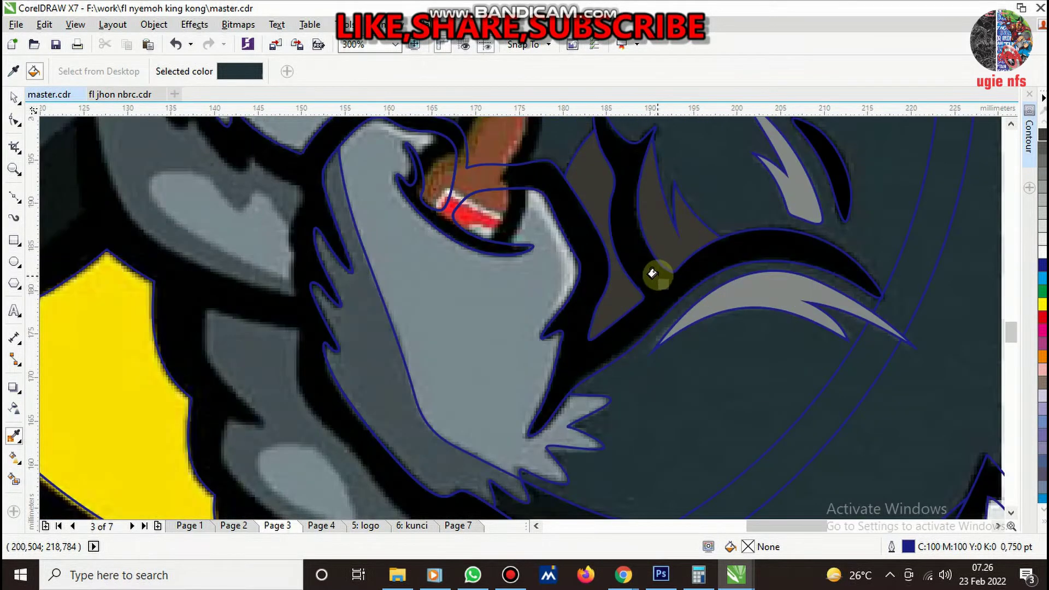
{"action": "scroll", "coordinate": [423, 263], "scroll_direction": "down", "scroll_amount": 1}
{"action": "left_click", "coordinate": [191, 208]}
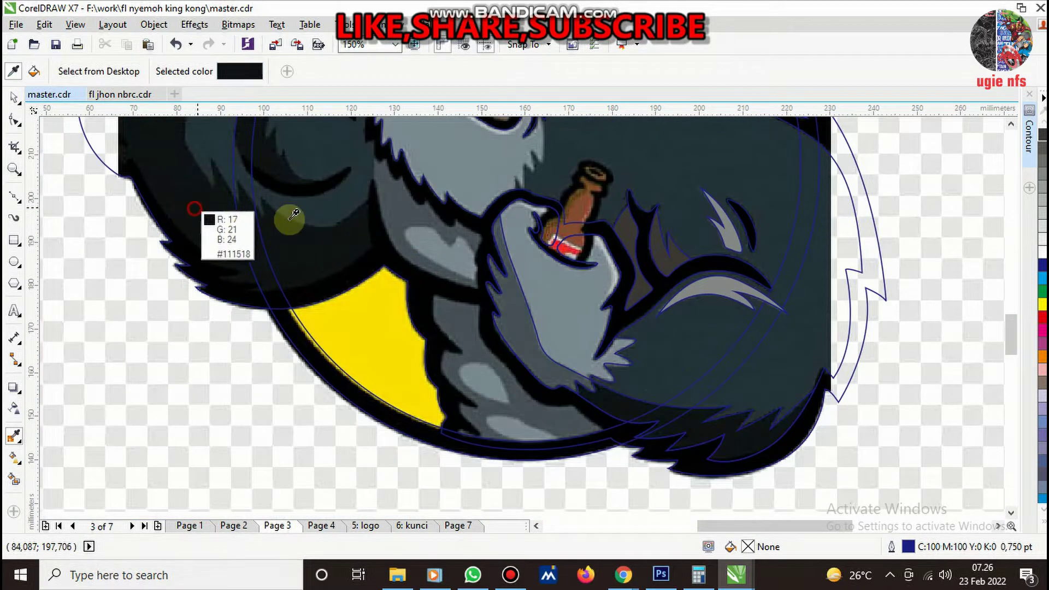
{"action": "scroll", "coordinate": [688, 269], "scroll_direction": "up", "scroll_amount": 2}
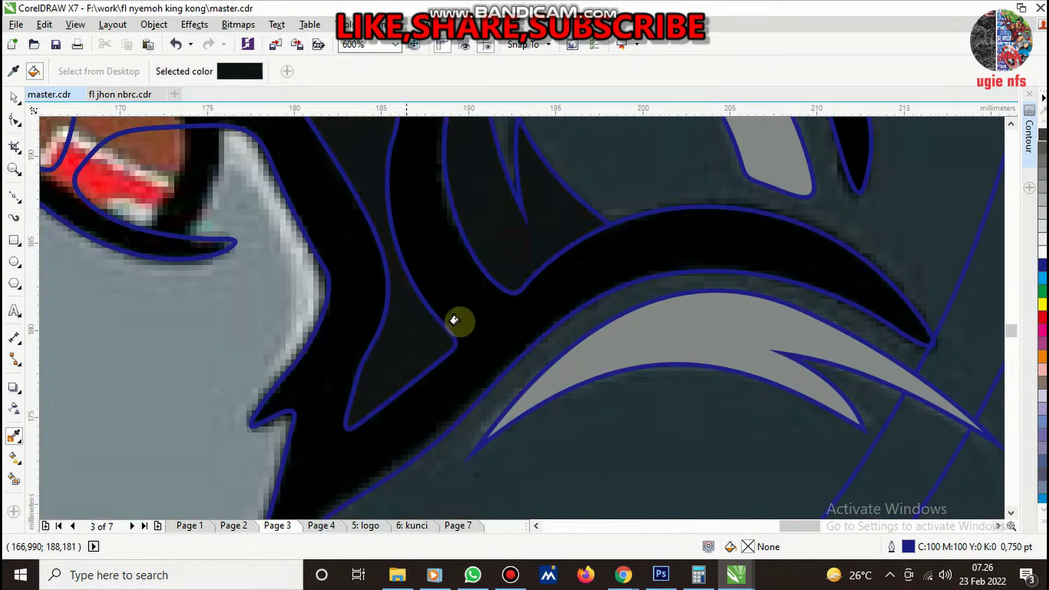
{"action": "scroll", "coordinate": [454, 321], "scroll_direction": "down", "scroll_amount": 1}
{"action": "left_click", "coordinate": [595, 399], "text": "shift"}
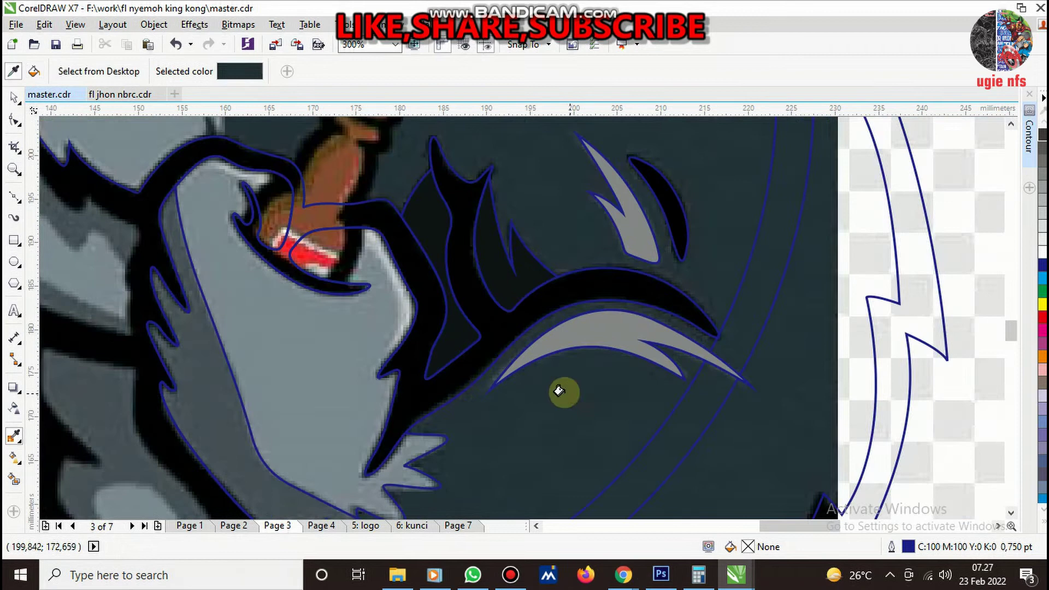
{"action": "left_click", "coordinate": [618, 326]}
{"action": "scroll", "coordinate": [438, 300], "scroll_direction": "down", "scroll_amount": 1}
{"action": "scroll", "coordinate": [438, 300], "scroll_direction": "down", "scroll_amount": 2}
{"action": "scroll", "coordinate": [568, 284], "scroll_direction": "up", "scroll_amount": 2}
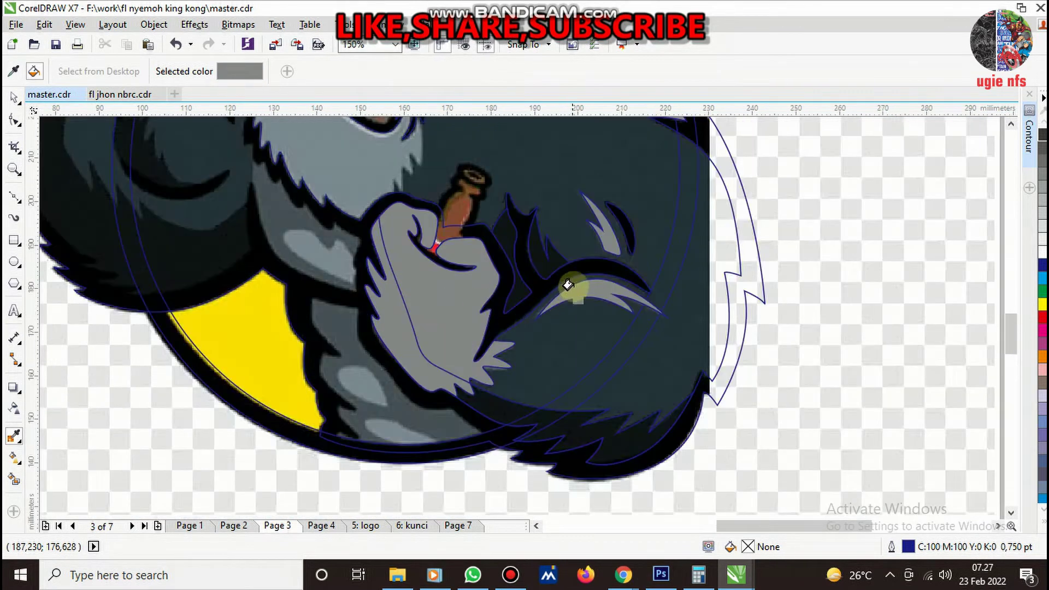
{"action": "left_click", "coordinate": [498, 407], "text": "shift"}
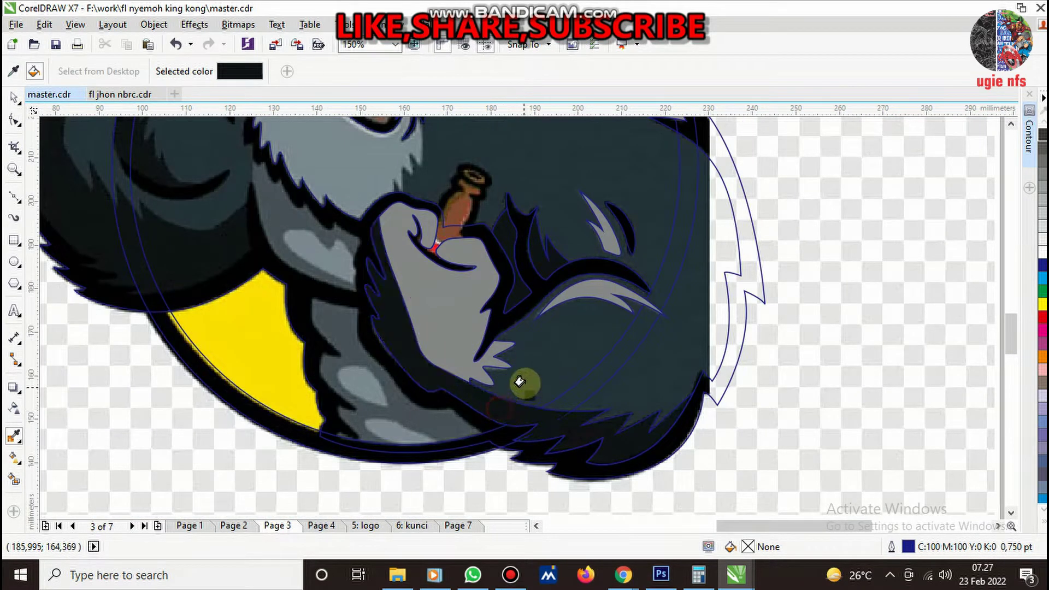
- Undo the dark slate fill that landed on the muzzle and go back to the Bezier tool
{"action": "left_click", "coordinate": [563, 322], "text": "shift"}
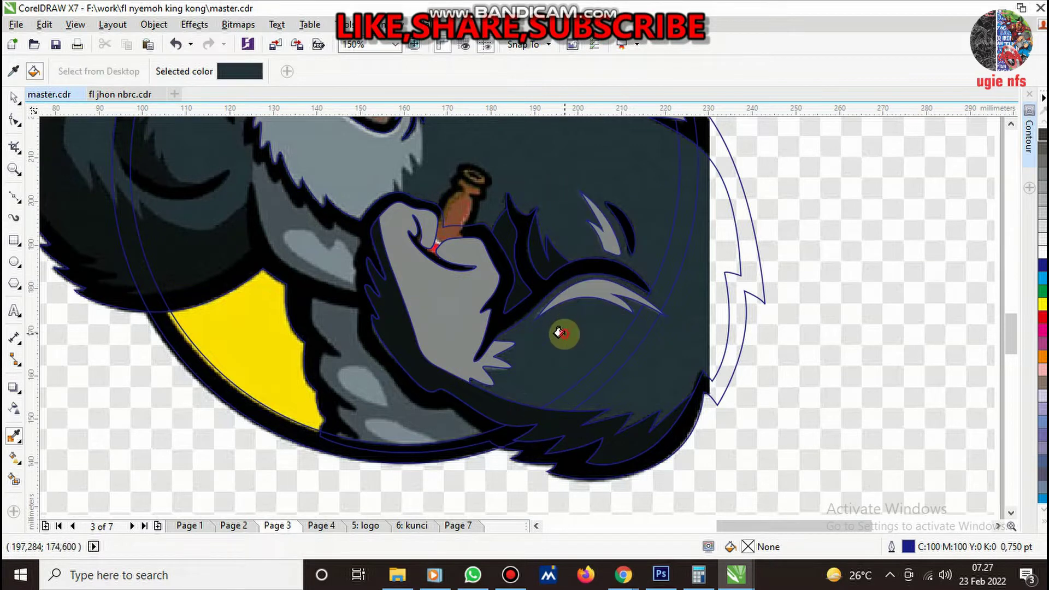
{"action": "scroll", "coordinate": [621, 376], "scroll_direction": "down", "scroll_amount": 2}
{"action": "scroll", "coordinate": [553, 200], "scroll_direction": "up", "scroll_amount": 2}
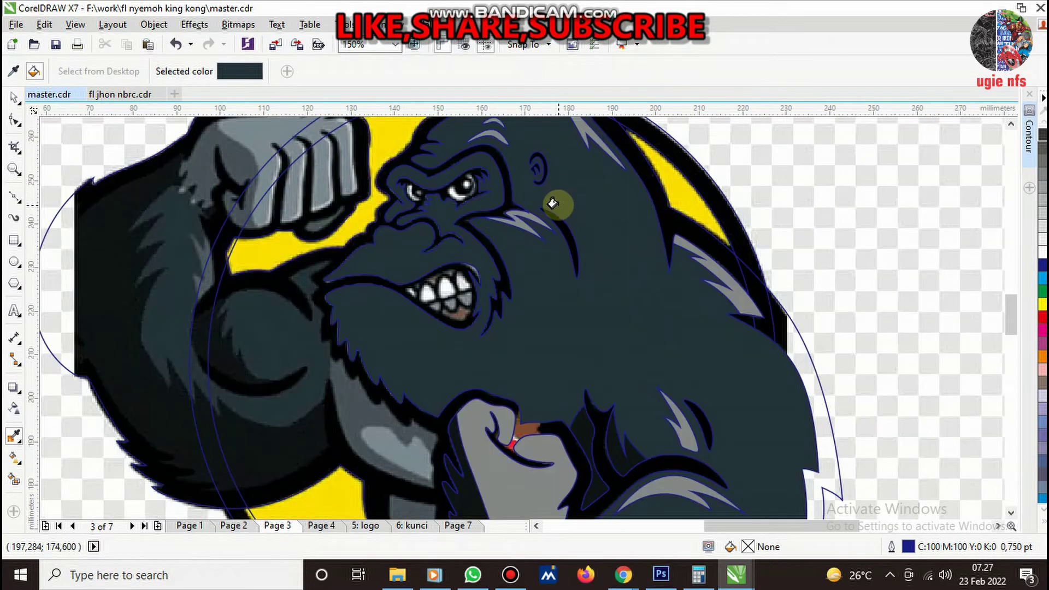
{"action": "key", "text": "ctrl+z"}
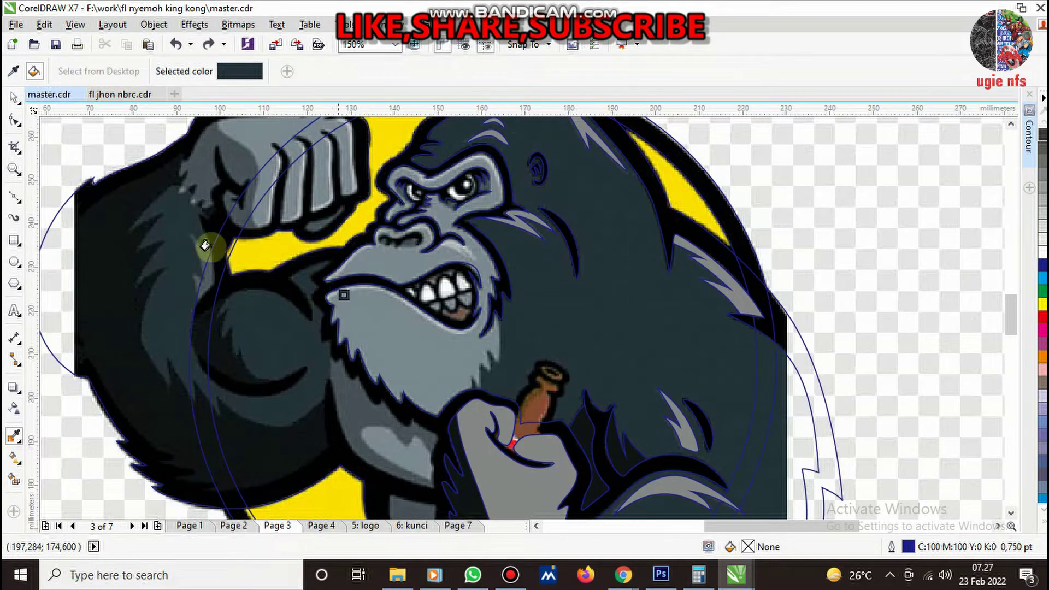
{"action": "left_click", "coordinate": [14, 195]}
{"action": "left_click", "coordinate": [546, 316]}
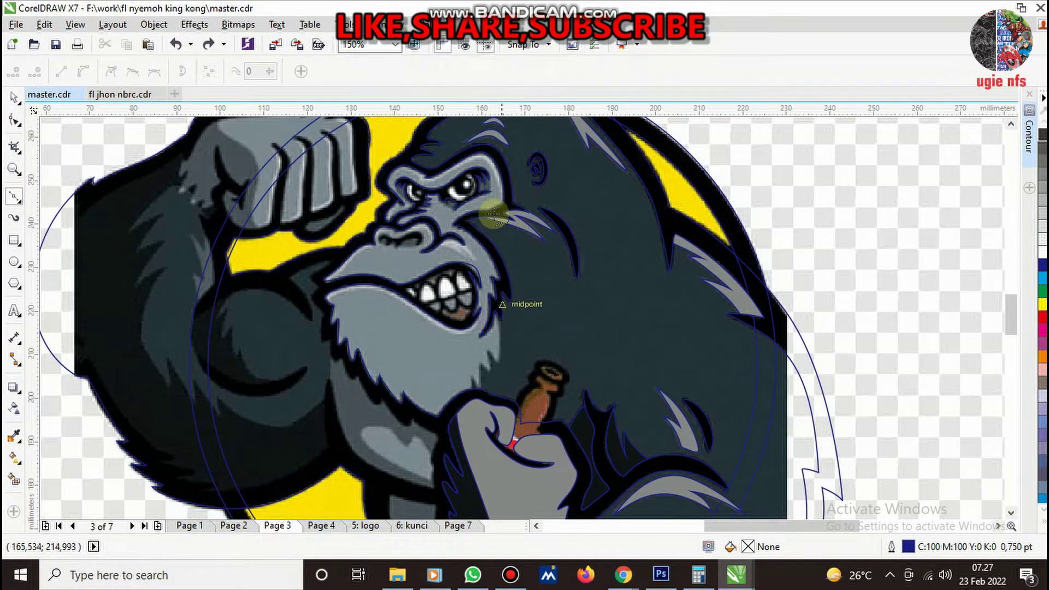
- Start the face outline with Bezier nodes along the fur tuft edge
{"action": "scroll", "coordinate": [432, 178], "scroll_direction": "up", "scroll_amount": 3}
{"action": "scroll", "coordinate": [541, 202], "scroll_direction": "down", "scroll_amount": 1}
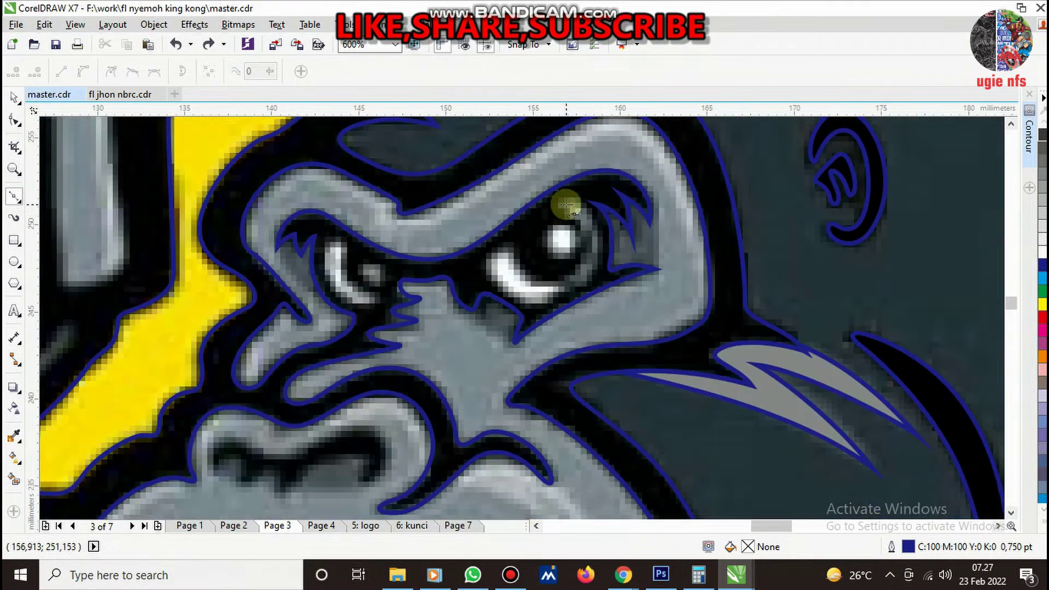
{"action": "scroll", "coordinate": [566, 205], "scroll_direction": "down", "scroll_amount": 2}
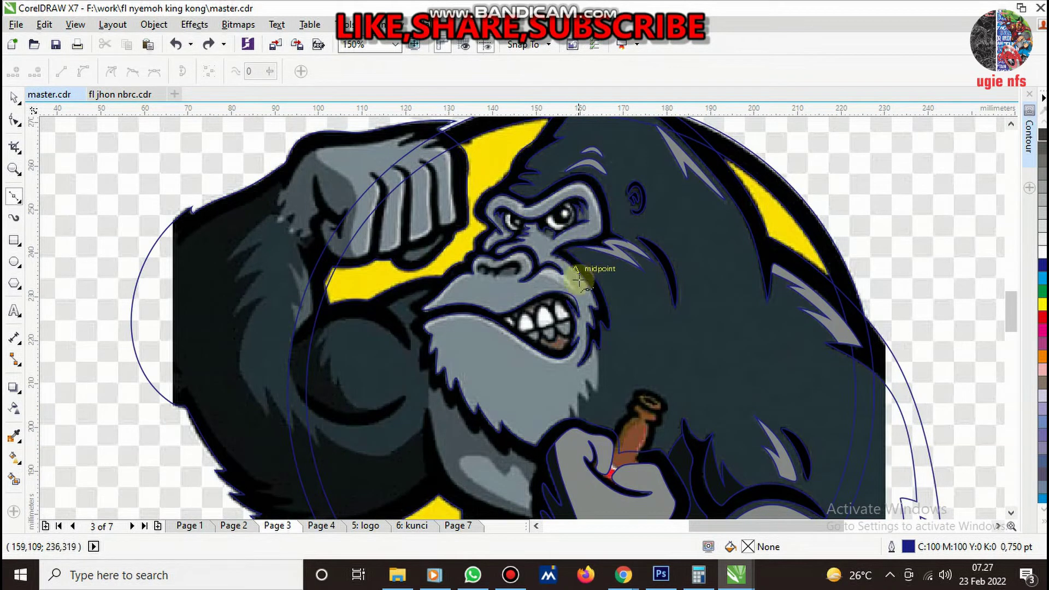
{"action": "scroll", "coordinate": [546, 284], "scroll_direction": "up", "scroll_amount": 1}
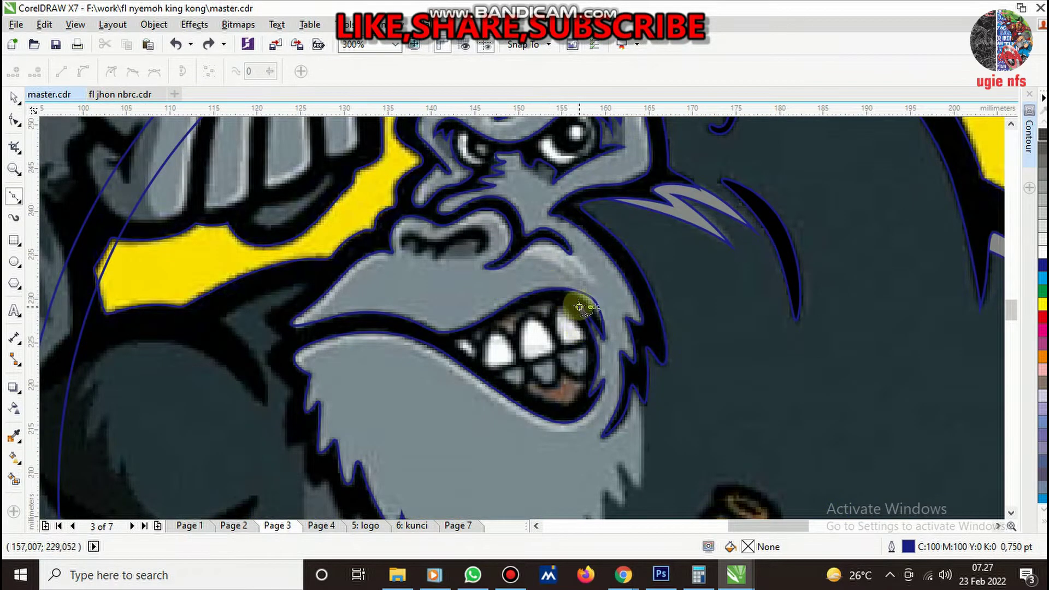
{"action": "scroll", "coordinate": [601, 410], "scroll_direction": "down", "scroll_amount": 2}
{"action": "scroll", "coordinate": [593, 390], "scroll_direction": "up", "scroll_amount": 2}
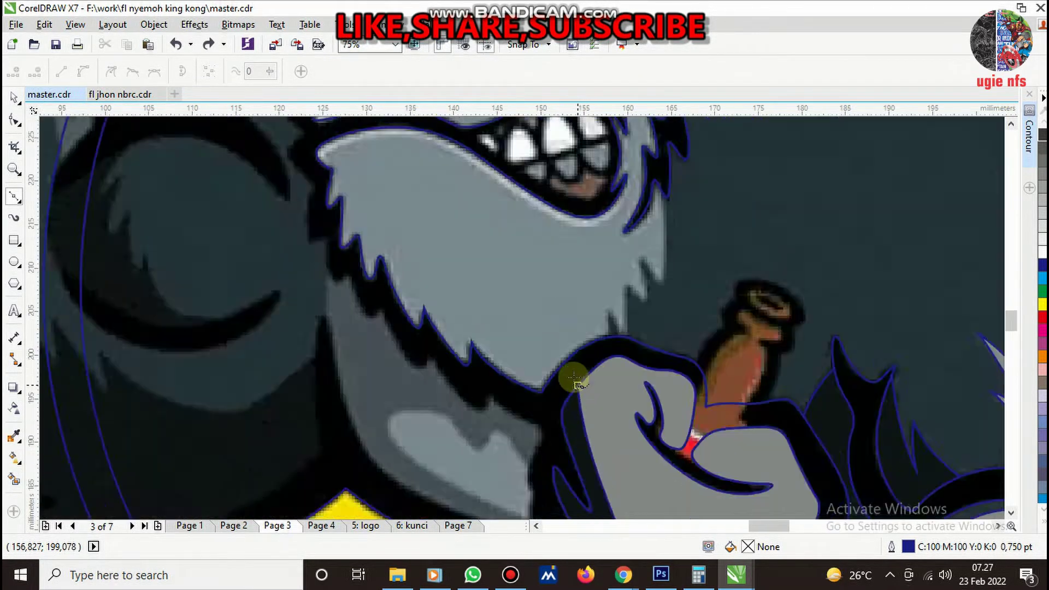
{"action": "scroll", "coordinate": [527, 404], "scroll_direction": "up", "scroll_amount": 1}
{"action": "scroll", "coordinate": [660, 295], "scroll_direction": "up", "scroll_amount": 1}
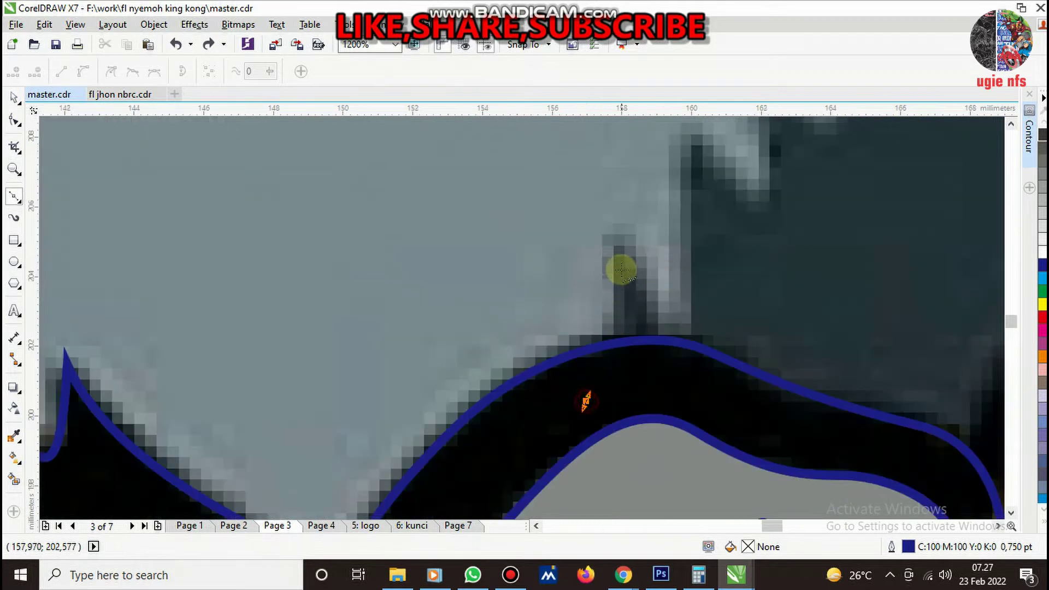
{"action": "left_click_drag", "start_coordinate": [601, 235], "coordinate": [597, 182]}
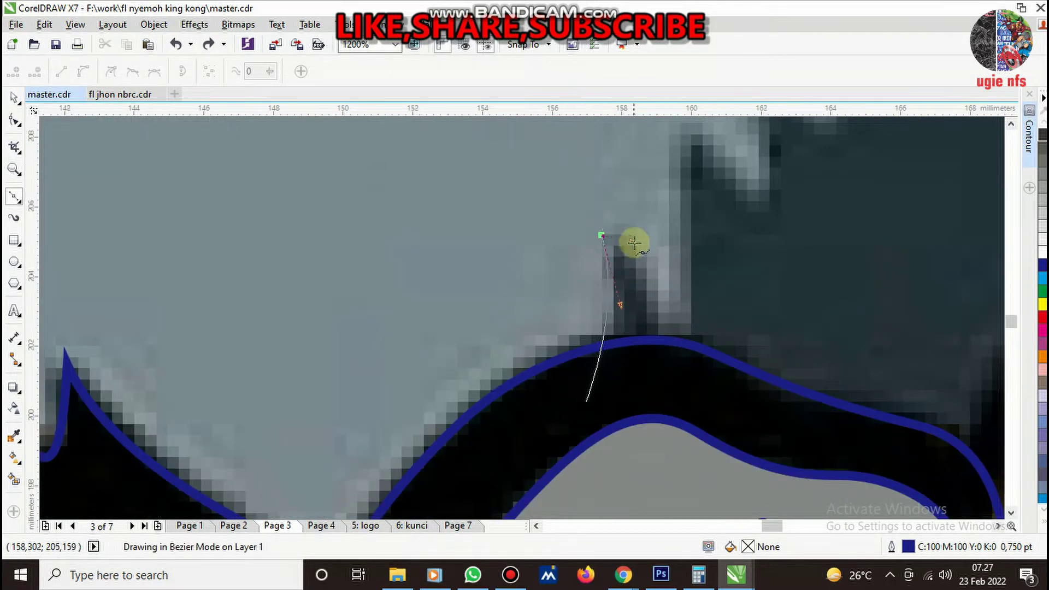
{"action": "left_click_drag", "start_coordinate": [673, 377], "coordinate": [688, 251]}
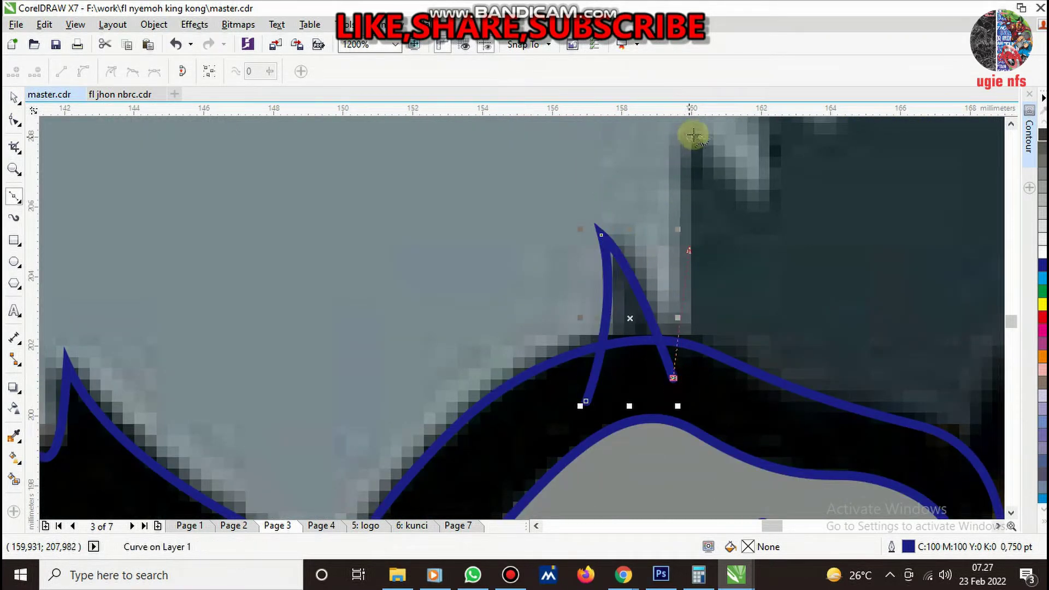
{"action": "scroll", "coordinate": [680, 327], "scroll_direction": "down", "scroll_amount": 1}
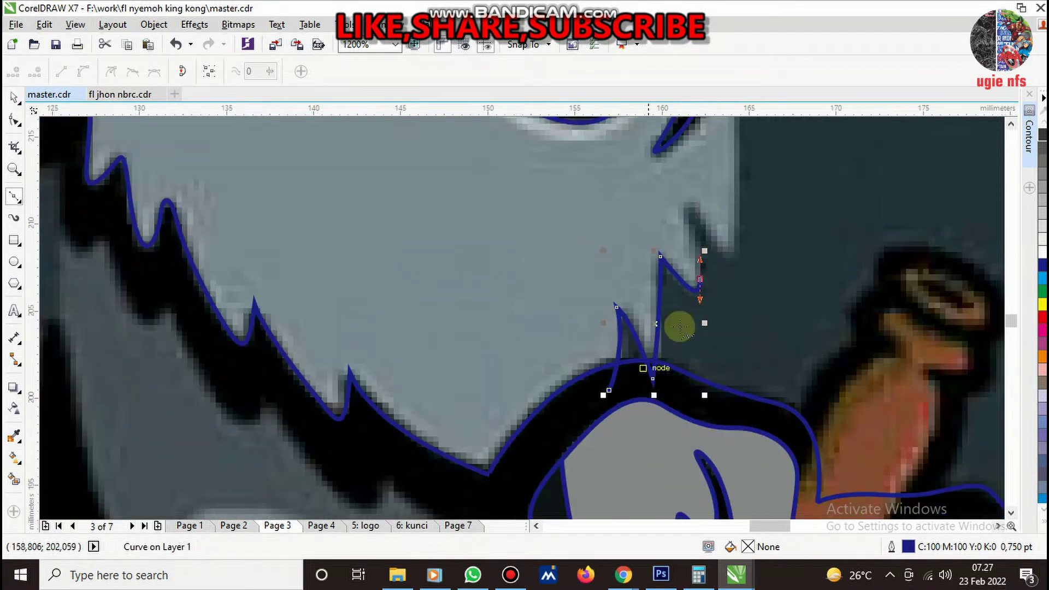
{"action": "scroll", "coordinate": [712, 209], "scroll_direction": "up", "scroll_amount": 1}
{"action": "left_click", "coordinate": [668, 198]}
{"action": "left_click_drag", "start_coordinate": [755, 270], "coordinate": [763, 180]}
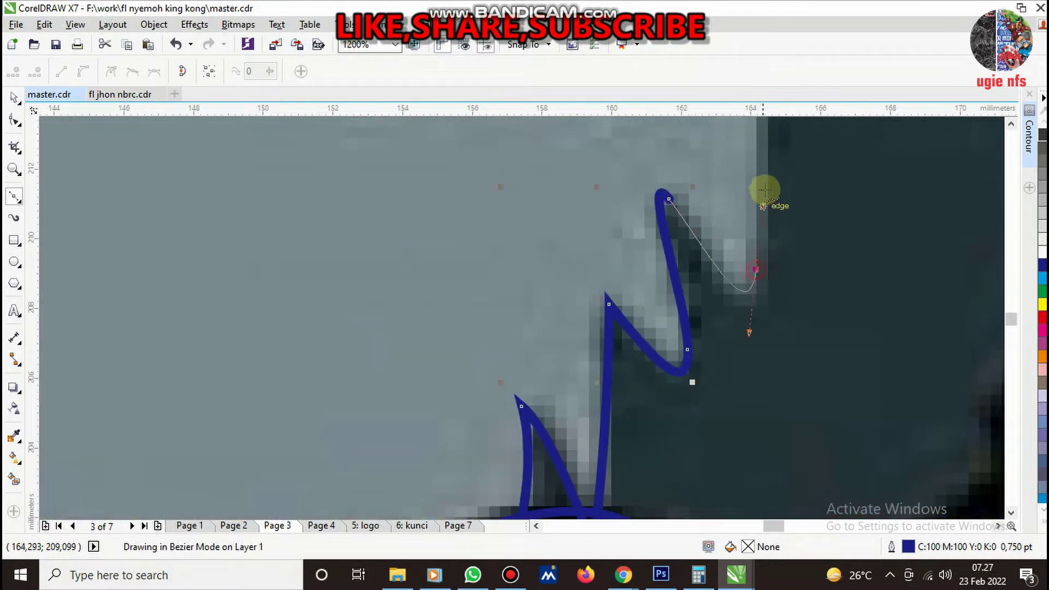
{"action": "scroll", "coordinate": [667, 377], "scroll_direction": "down", "scroll_amount": 1}
{"action": "scroll", "coordinate": [694, 243], "scroll_direction": "up", "scroll_amount": 2}
{"action": "left_click_drag", "start_coordinate": [697, 298], "coordinate": [689, 242]}
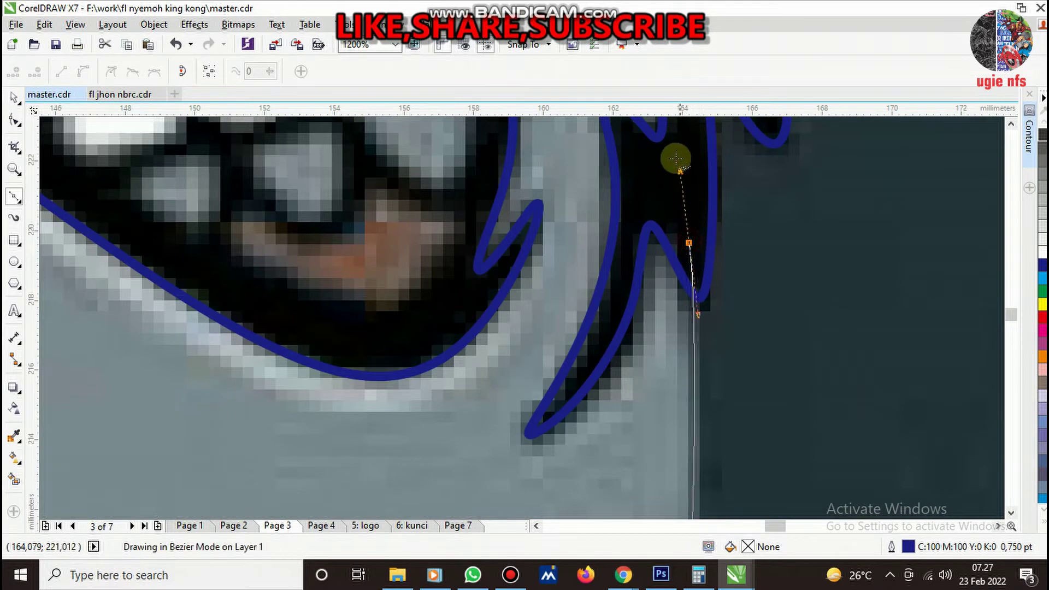
{"action": "scroll", "coordinate": [667, 273], "scroll_direction": "down", "scroll_amount": 2}
{"action": "scroll", "coordinate": [684, 248], "scroll_direction": "up", "scroll_amount": 2}
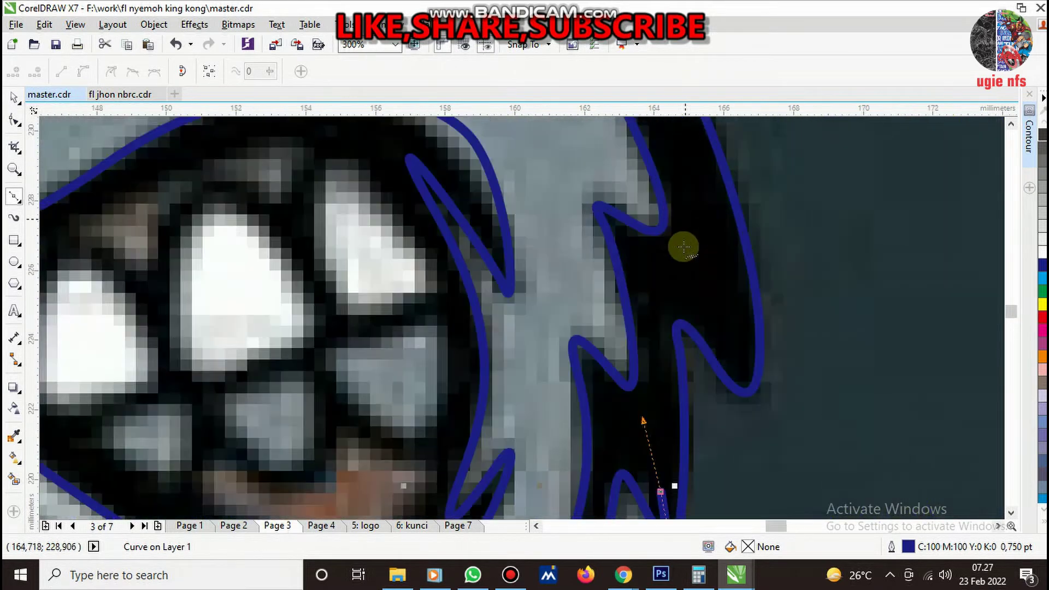
{"action": "scroll", "coordinate": [656, 368], "scroll_direction": "down", "scroll_amount": 1}
{"action": "scroll", "coordinate": [604, 222], "scroll_direction": "down", "scroll_amount": 1}
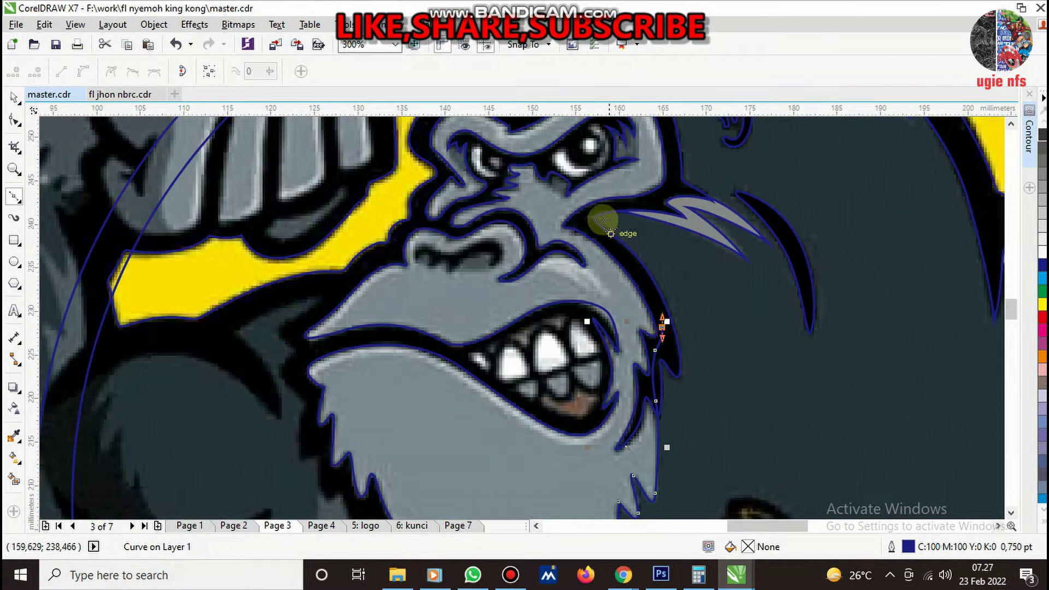
{"action": "scroll", "coordinate": [621, 279], "scroll_direction": "up", "scroll_amount": 2}
- Continue the outline across the brow and down the side of the face
{"action": "left_click_drag", "start_coordinate": [621, 279], "coordinate": [551, 253]}
{"action": "left_click_drag", "start_coordinate": [573, 211], "coordinate": [620, 182]}
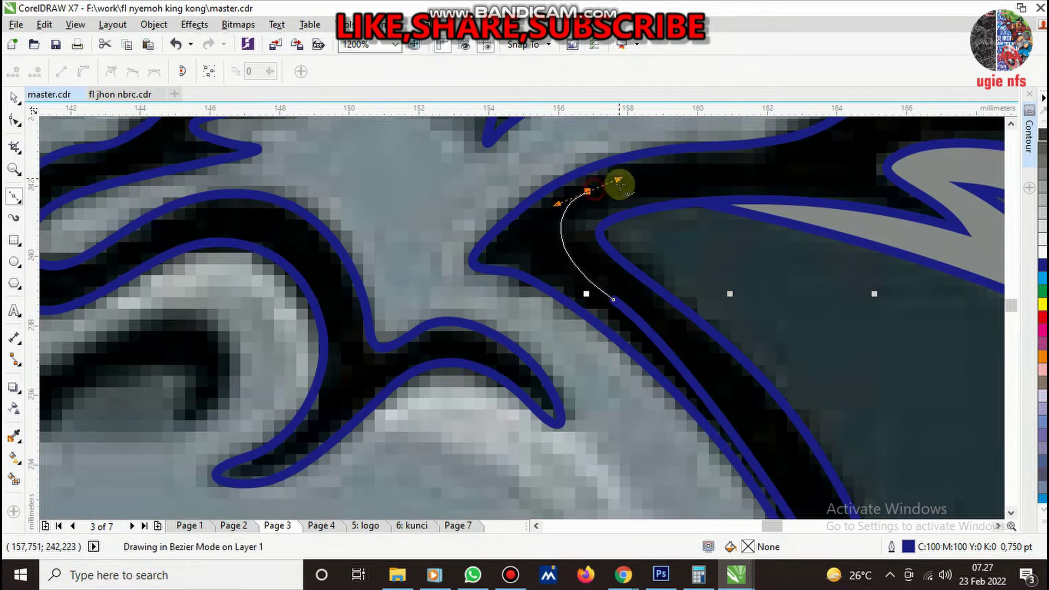
{"action": "scroll", "coordinate": [717, 207], "scroll_direction": "down", "scroll_amount": 1}
{"action": "scroll", "coordinate": [717, 206], "scroll_direction": "up", "scroll_amount": 1}
{"action": "left_click_drag", "start_coordinate": [695, 216], "coordinate": [732, 164]}
{"action": "scroll", "coordinate": [677, 230], "scroll_direction": "down", "scroll_amount": 2}
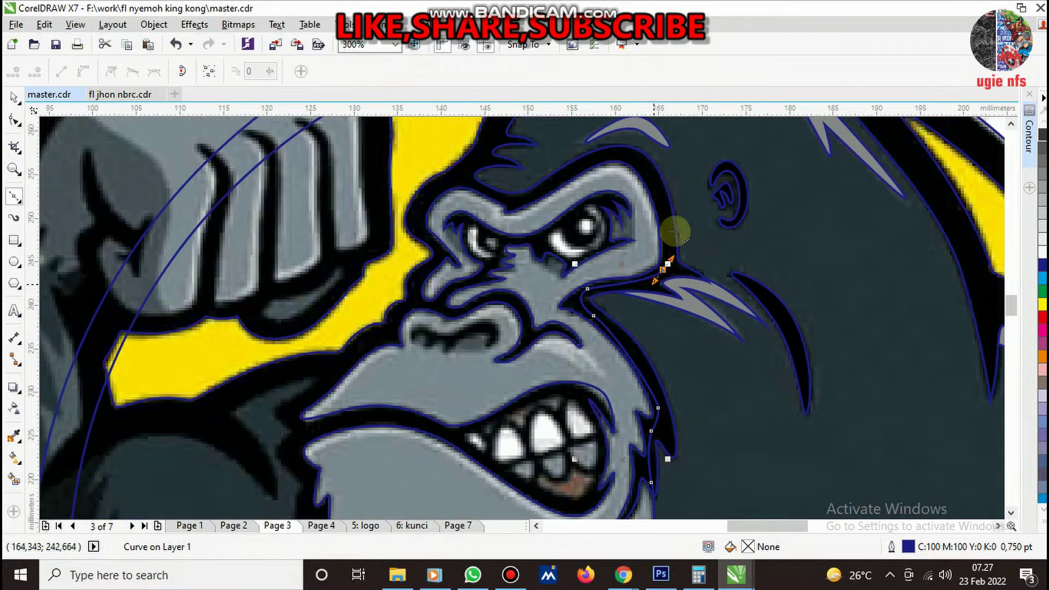
{"action": "scroll", "coordinate": [659, 209], "scroll_direction": "up", "scroll_amount": 1}
{"action": "left_click_drag", "start_coordinate": [655, 211], "coordinate": [634, 146]}
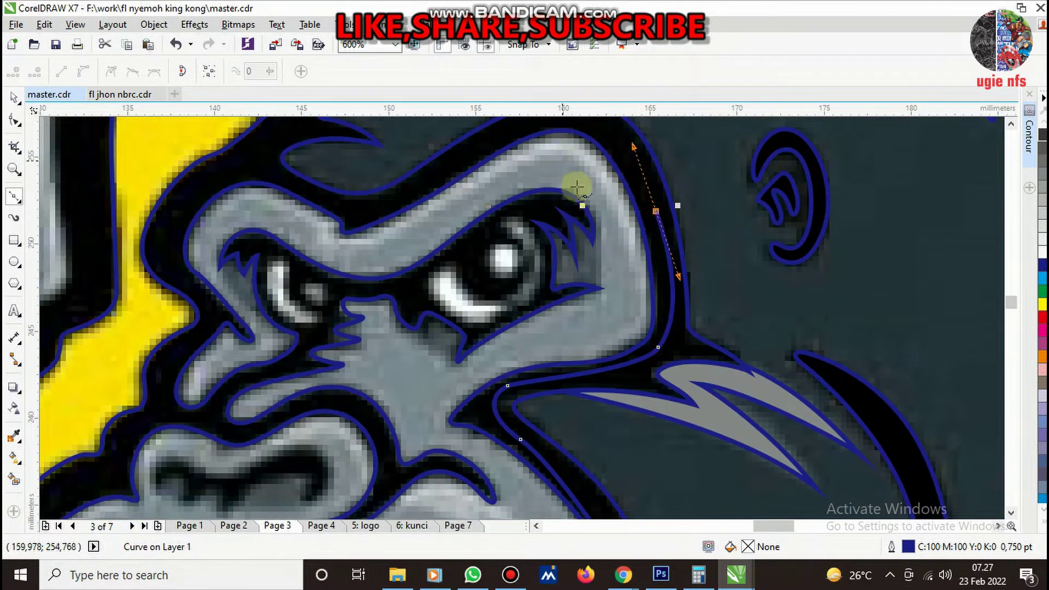
{"action": "scroll", "coordinate": [576, 187], "scroll_direction": "down", "scroll_amount": 2}
{"action": "scroll", "coordinate": [566, 182], "scroll_direction": "up", "scroll_amount": 3}
{"action": "left_click_drag", "start_coordinate": [625, 206], "coordinate": [316, 359]}
{"action": "left_click_drag", "start_coordinate": [206, 324], "coordinate": [211, 328]}
{"action": "double_click", "coordinate": [86, 276]}
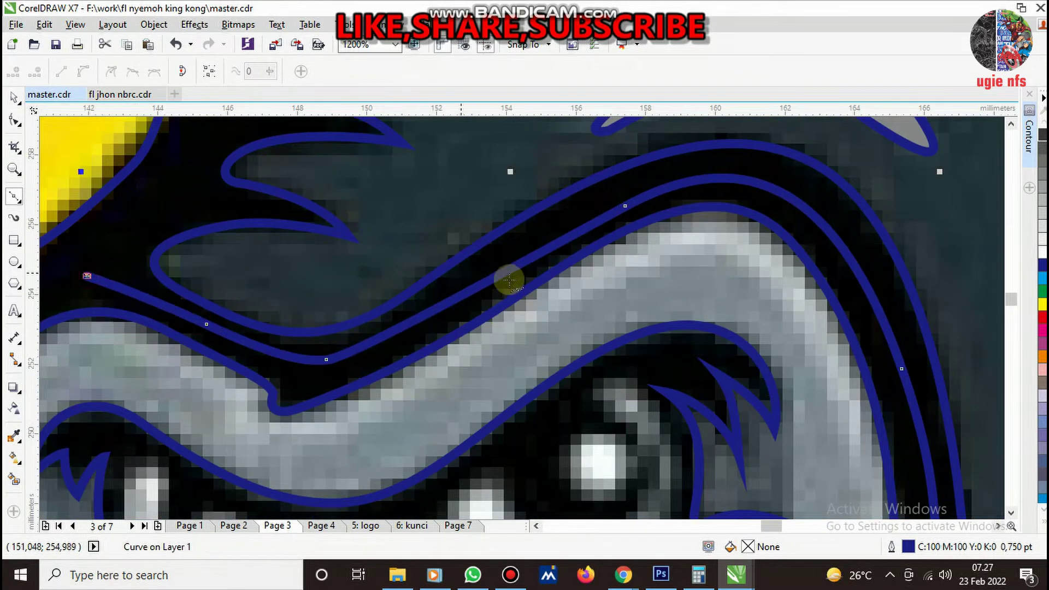
{"action": "scroll", "coordinate": [508, 281], "scroll_direction": "down", "scroll_amount": 2}
{"action": "scroll", "coordinate": [339, 382], "scroll_direction": "up", "scroll_amount": 1}
- Run the outline along the beard to the hand, close it, and deselect
{"action": "left_click_drag", "start_coordinate": [330, 325], "coordinate": [325, 399]}
{"action": "scroll", "coordinate": [377, 356], "scroll_direction": "down", "scroll_amount": 1}
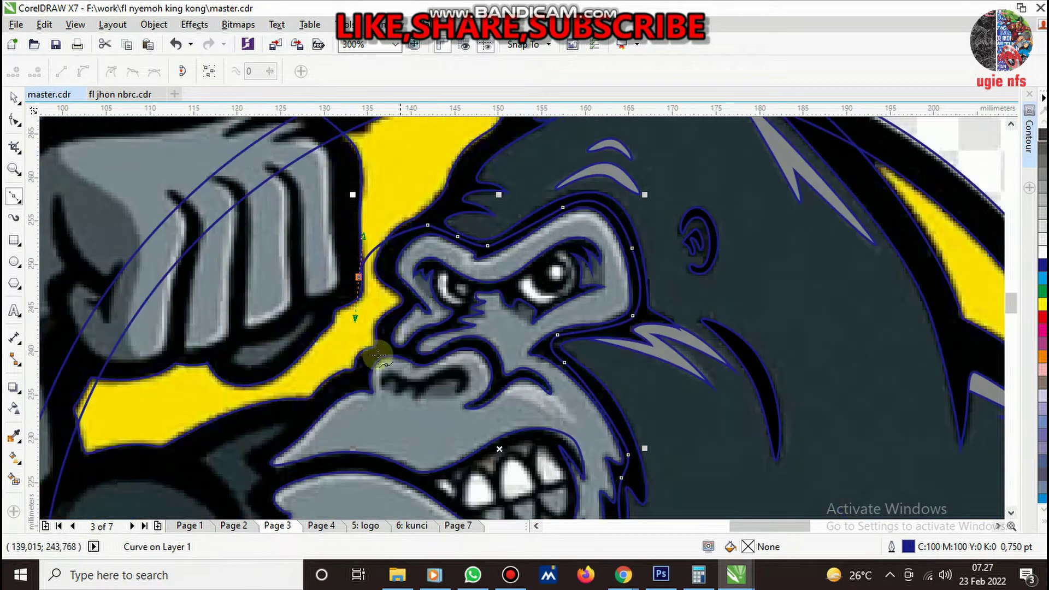
{"action": "scroll", "coordinate": [347, 332], "scroll_direction": "down", "scroll_amount": 2}
{"action": "scroll", "coordinate": [328, 415], "scroll_direction": "up", "scroll_amount": 2}
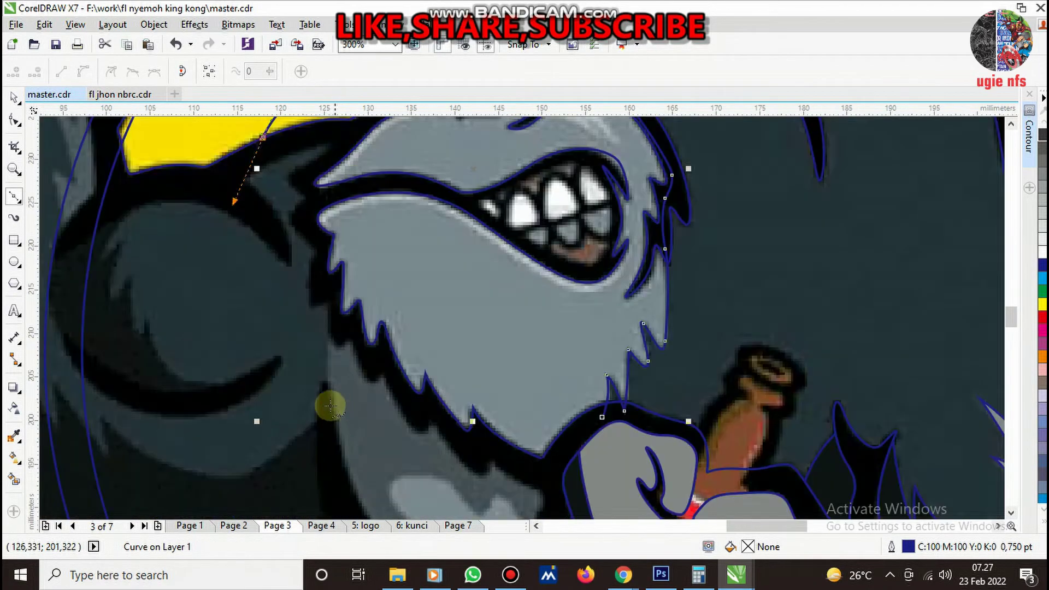
{"action": "left_click_drag", "start_coordinate": [328, 400], "coordinate": [405, 469]}
{"action": "scroll", "coordinate": [456, 484], "scroll_direction": "up", "scroll_amount": 2}
{"action": "left_click_drag", "start_coordinate": [575, 413], "coordinate": [642, 328]}
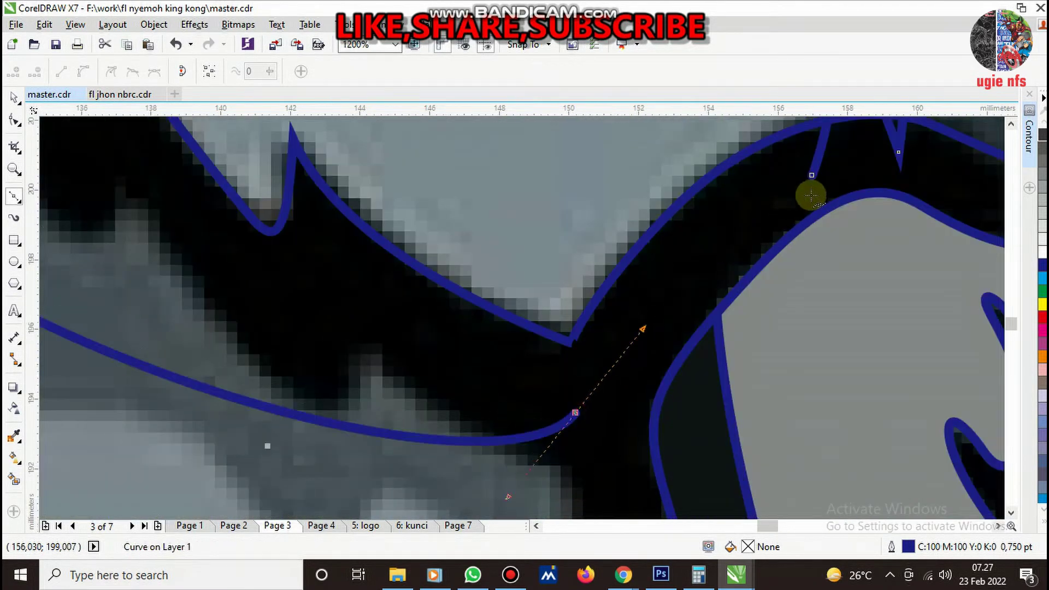
{"action": "left_click_drag", "start_coordinate": [812, 175], "coordinate": [696, 265]}
{"action": "scroll", "coordinate": [647, 374], "scroll_direction": "down", "scroll_amount": 2}
{"action": "key", "text": "space"}
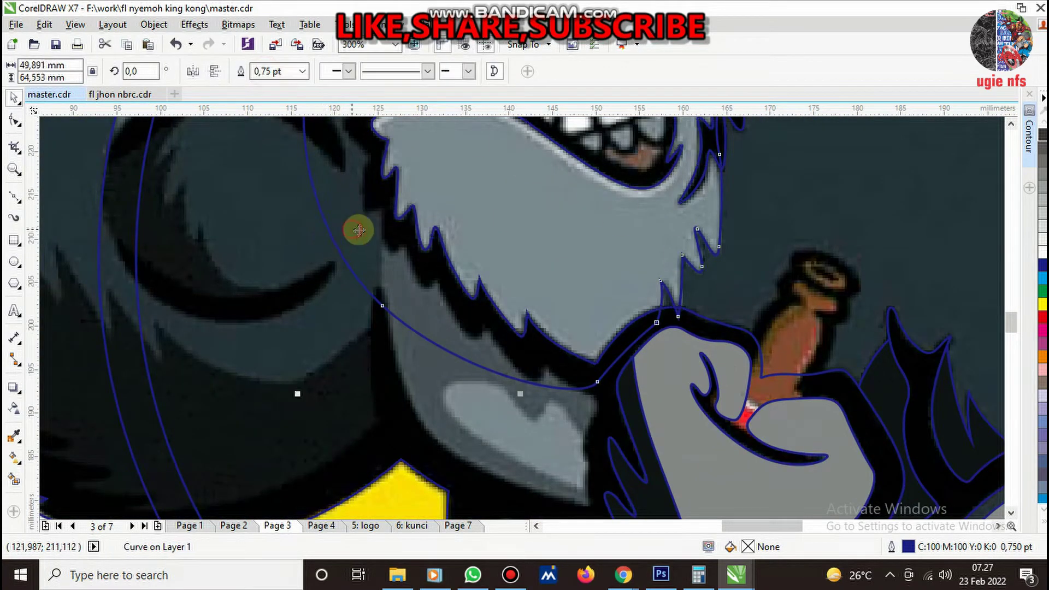
{"action": "key", "text": "Escape"}
{"action": "scroll", "coordinate": [554, 429], "scroll_direction": "down", "scroll_amount": 2}
{"action": "scroll", "coordinate": [563, 403], "scroll_direction": "up", "scroll_amount": 1}
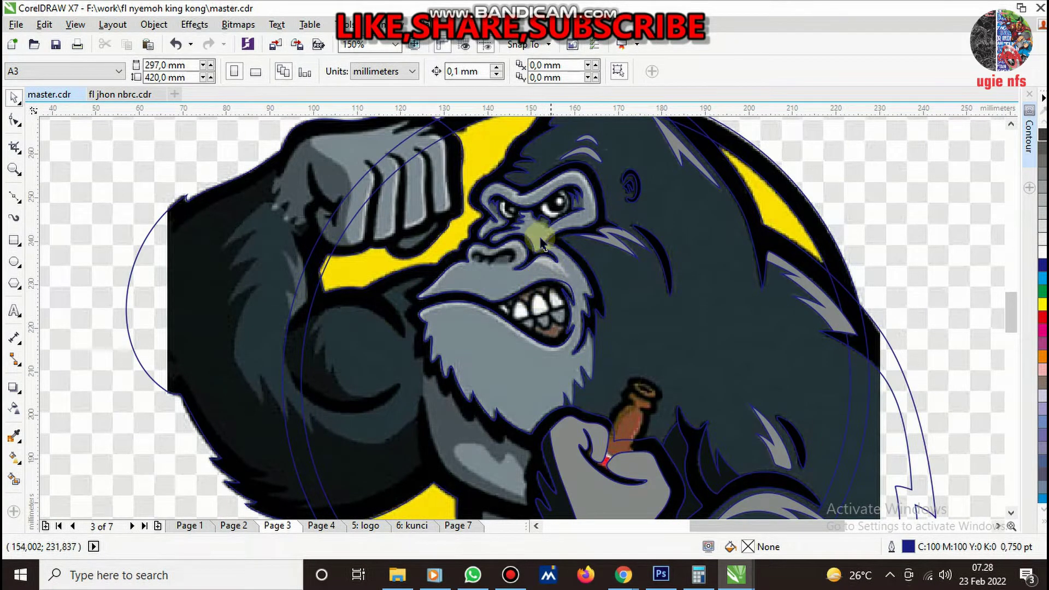
- Trace the first nostril's curve with Bezier nodes on the nose
{"action": "scroll", "coordinate": [541, 244], "scroll_direction": "up", "scroll_amount": 2}
{"action": "left_click", "coordinate": [14, 198]}
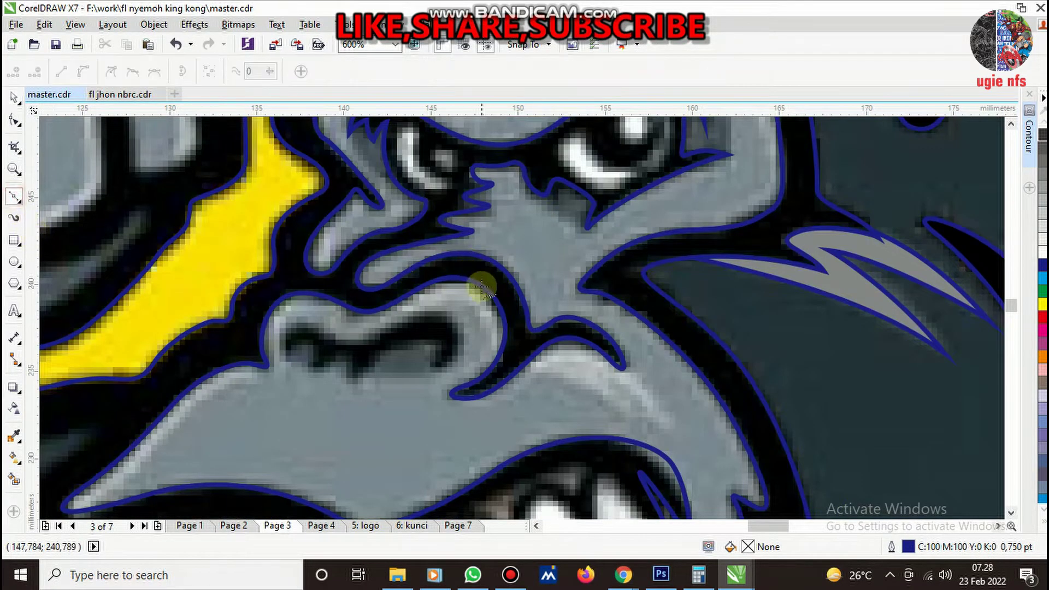
{"action": "scroll", "coordinate": [470, 300], "scroll_direction": "down", "scroll_amount": 2}
{"action": "scroll", "coordinate": [470, 301], "scroll_direction": "down", "scroll_amount": 1}
{"action": "scroll", "coordinate": [470, 303], "scroll_direction": "up", "scroll_amount": 2}
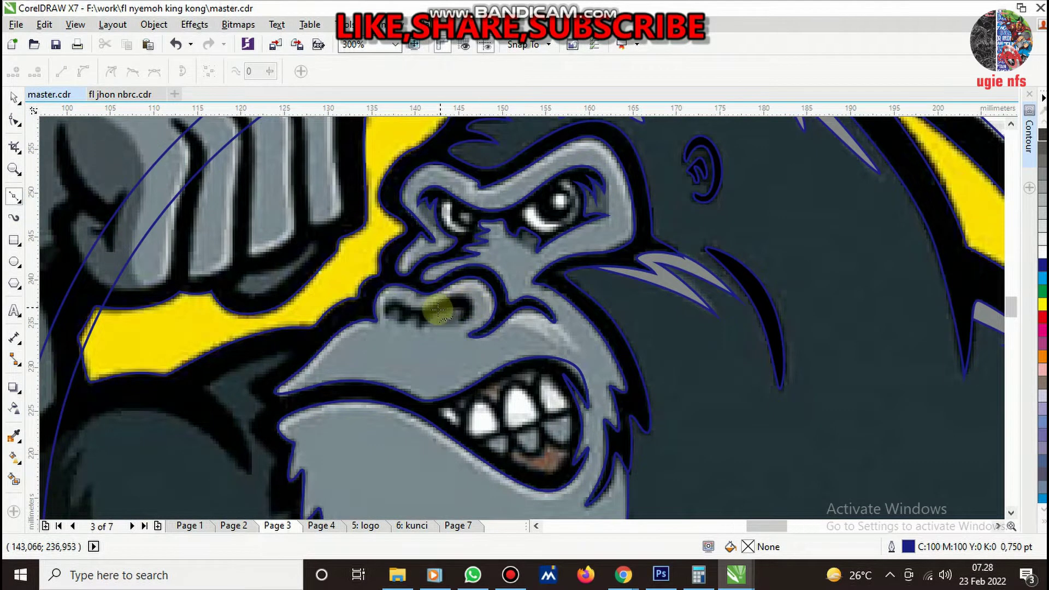
{"action": "scroll", "coordinate": [470, 304], "scroll_direction": "up", "scroll_amount": 2}
{"action": "scroll", "coordinate": [470, 303], "scroll_direction": "up", "scroll_amount": 1}
{"action": "left_click_drag", "start_coordinate": [468, 310], "coordinate": [557, 277]}
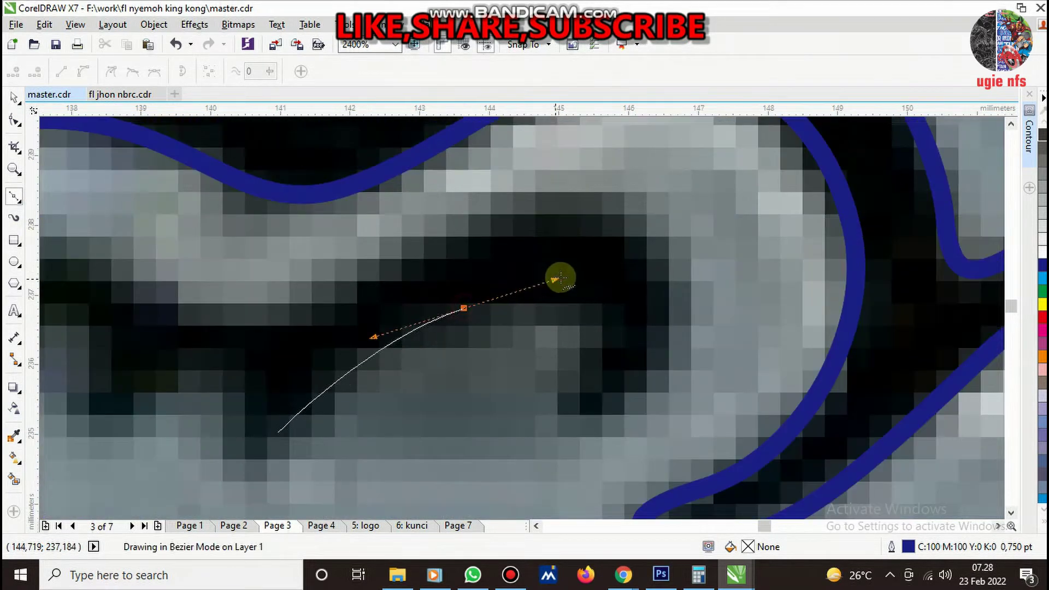
{"action": "left_click_drag", "start_coordinate": [553, 362], "coordinate": [609, 393]}
{"action": "left_click_drag", "start_coordinate": [645, 360], "coordinate": [688, 315]}
{"action": "left_click_drag", "start_coordinate": [588, 187], "coordinate": [541, 171]}
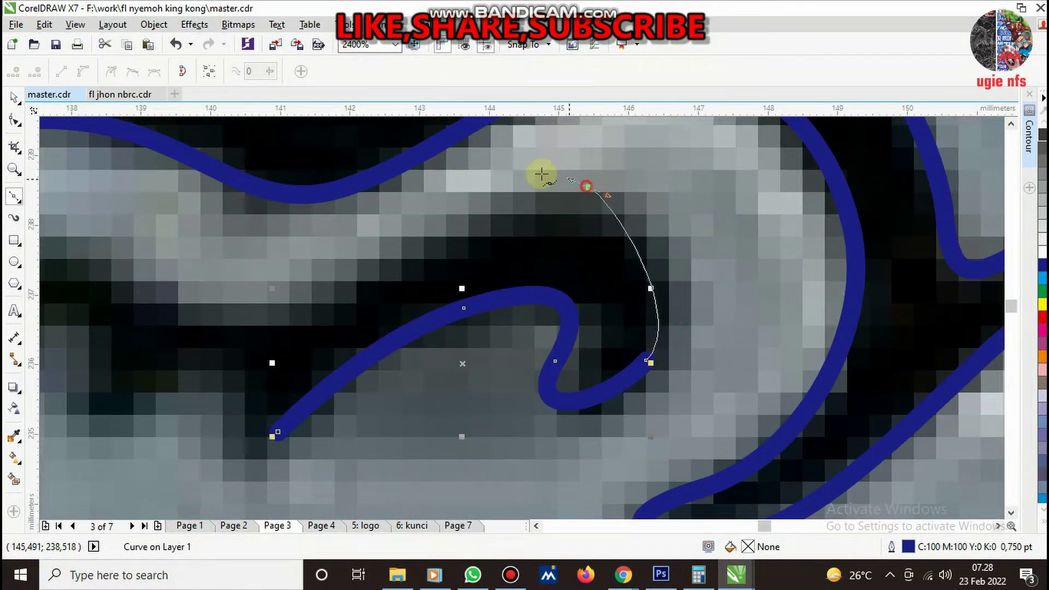
{"action": "left_click_drag", "start_coordinate": [323, 315], "coordinate": [206, 344]}
{"action": "left_click_drag", "start_coordinate": [173, 307], "coordinate": [132, 274]}
{"action": "scroll", "coordinate": [480, 316], "scroll_direction": "down", "scroll_amount": 1}
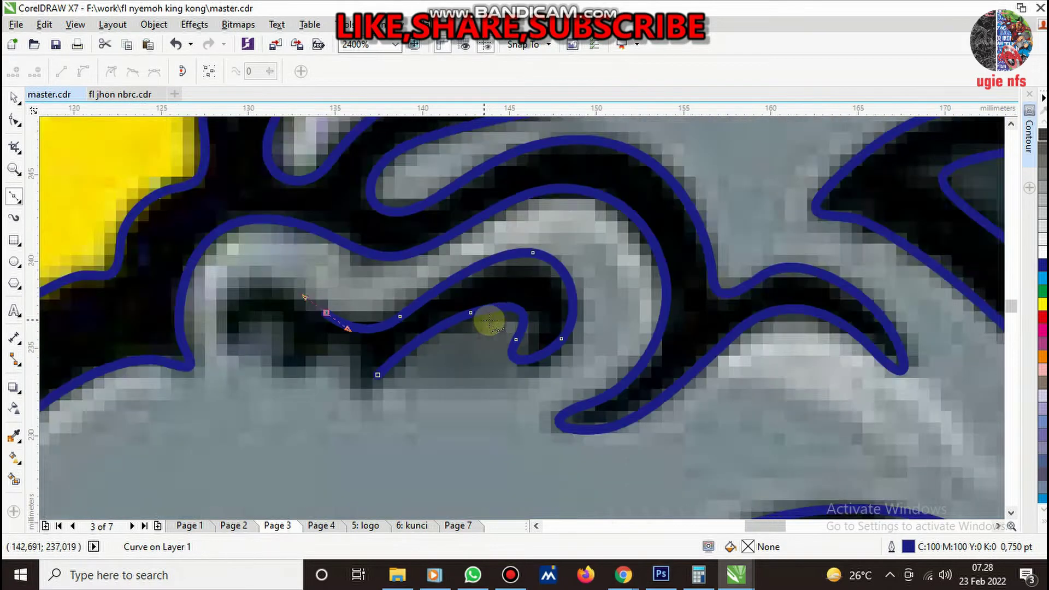
{"action": "scroll", "coordinate": [378, 317], "scroll_direction": "down", "scroll_amount": 1}
{"action": "scroll", "coordinate": [383, 279], "scroll_direction": "up", "scroll_amount": 2}
- Extend the path around the other nostril and along its lower edge
{"action": "left_click_drag", "start_coordinate": [388, 277], "coordinate": [327, 343]}
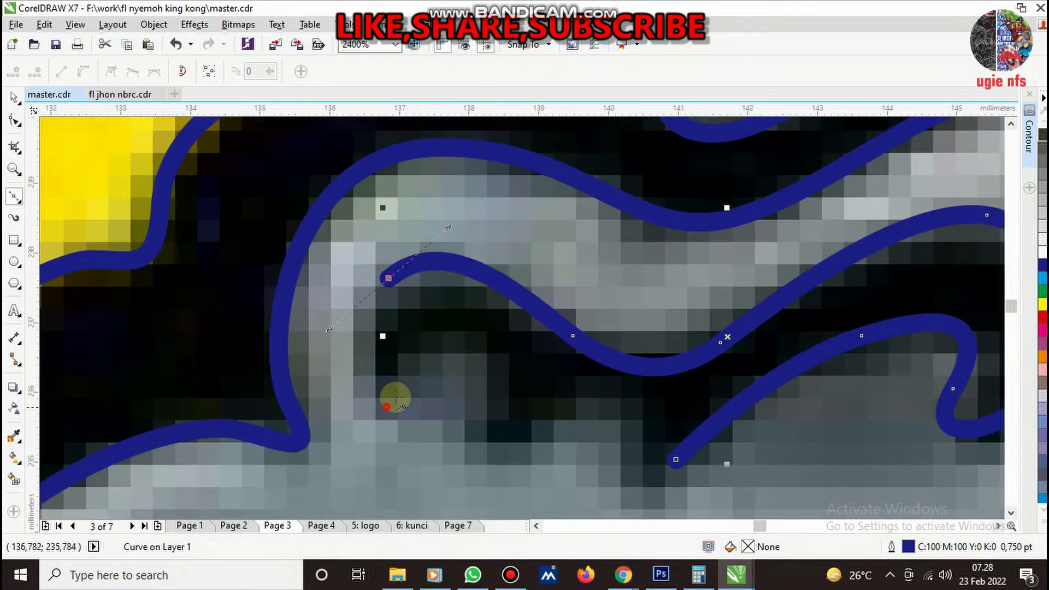
{"action": "left_click_drag", "start_coordinate": [386, 407], "coordinate": [437, 377]}
{"action": "mouse_move", "coordinate": [478, 347]}
{"action": "left_mouse_down"}
{"action": "mouse_move", "coordinate": [492, 412]}
{"action": "mouse_move", "coordinate": [514, 443]}
{"action": "mouse_move", "coordinate": [540, 438]}
{"action": "left_mouse_up"}
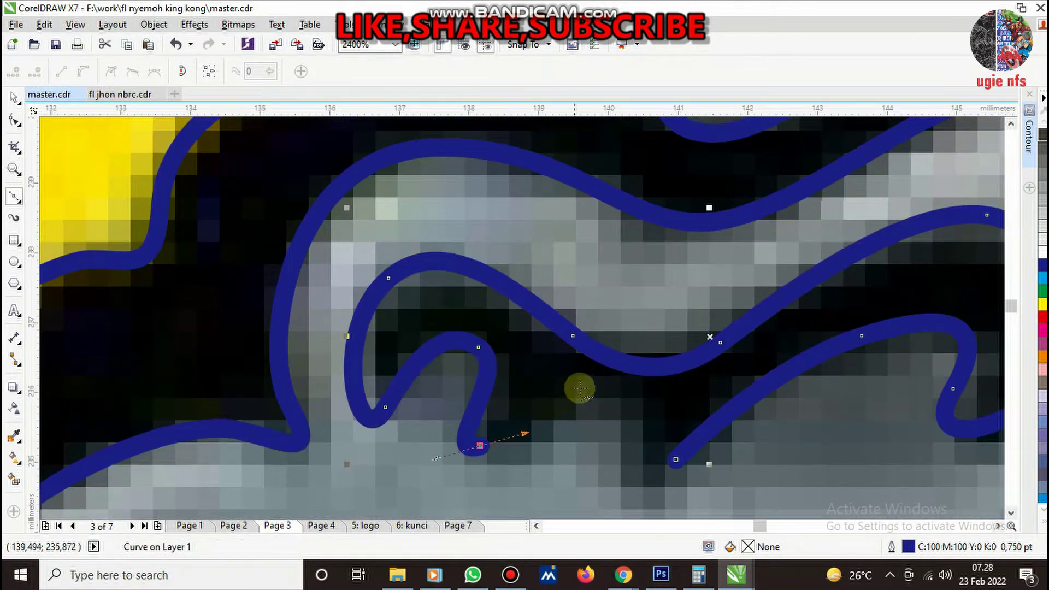
{"action": "left_click_drag", "start_coordinate": [586, 383], "coordinate": [628, 393]}
{"action": "left_click_drag", "start_coordinate": [612, 449], "coordinate": [589, 494]}
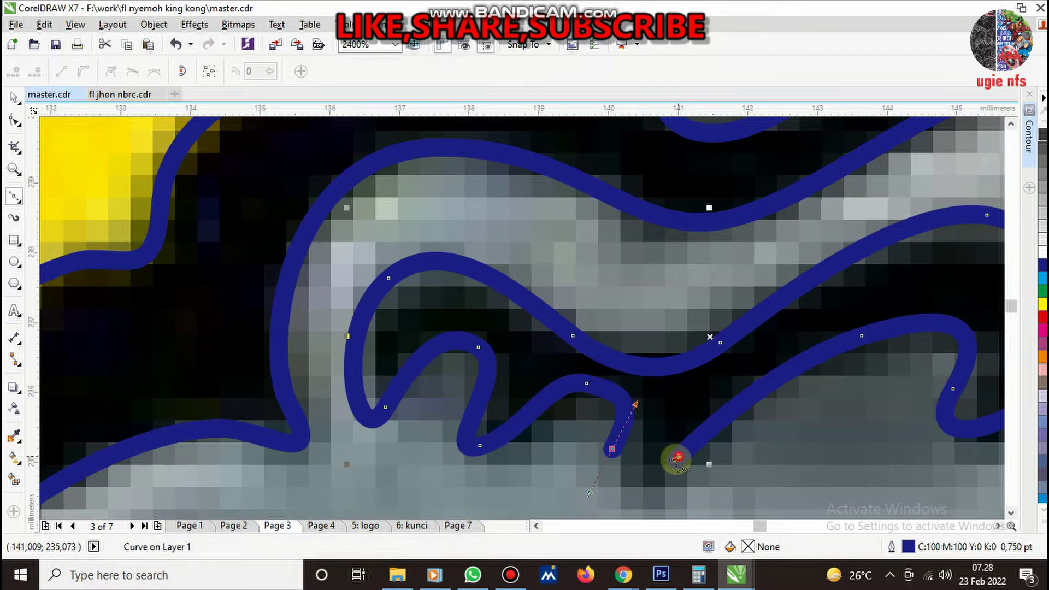
{"action": "left_click_drag", "start_coordinate": [677, 457], "coordinate": [631, 508]}
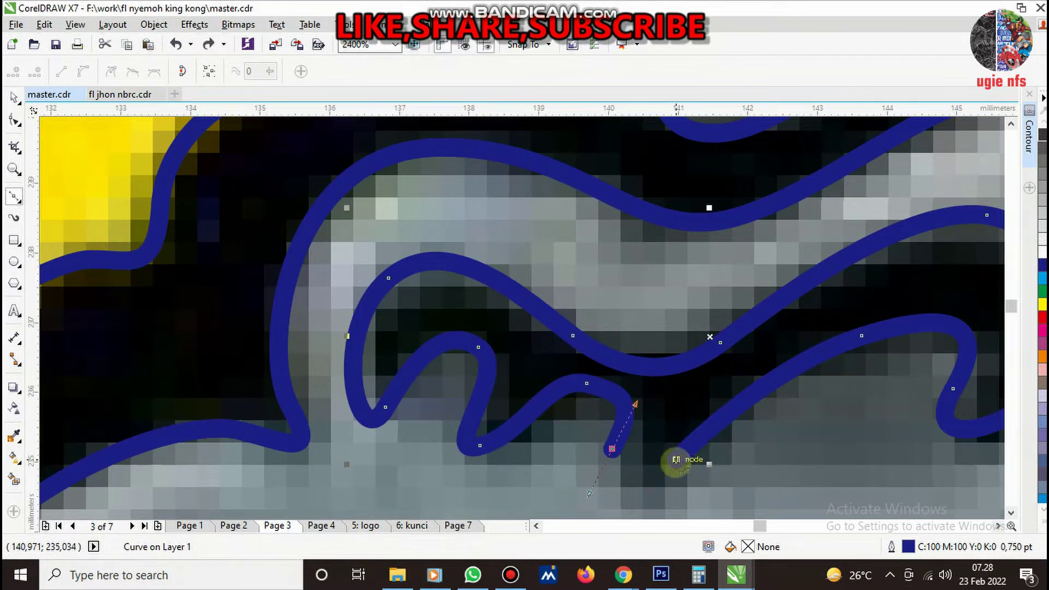
{"action": "scroll", "coordinate": [663, 393], "scroll_direction": "down", "scroll_amount": 4}
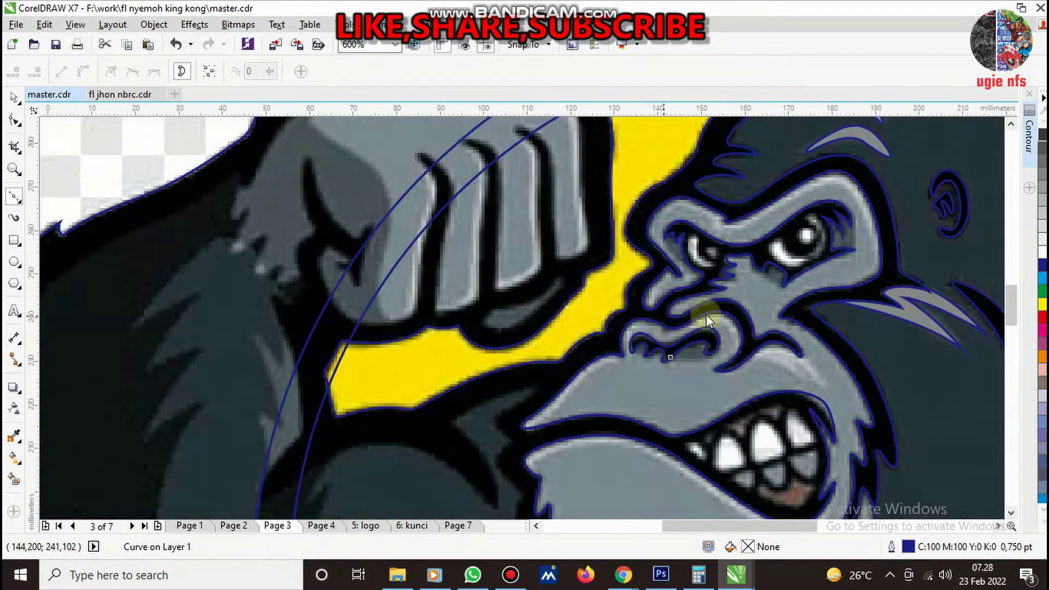
{"action": "scroll", "coordinate": [705, 314], "scroll_direction": "down", "scroll_amount": 2}
{"action": "scroll", "coordinate": [753, 294], "scroll_direction": "up", "scroll_amount": 4}
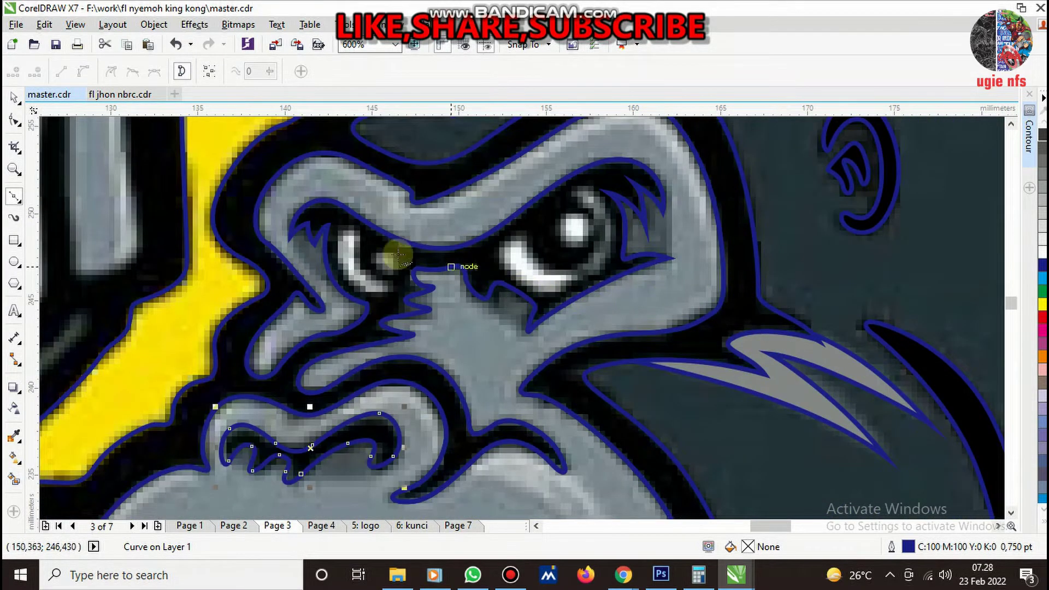
{"action": "scroll", "coordinate": [393, 273], "scroll_direction": "down", "scroll_amount": 2}
{"action": "scroll", "coordinate": [481, 274], "scroll_direction": "down", "scroll_amount": 1}
{"action": "scroll", "coordinate": [501, 280], "scroll_direction": "up", "scroll_amount": 1}
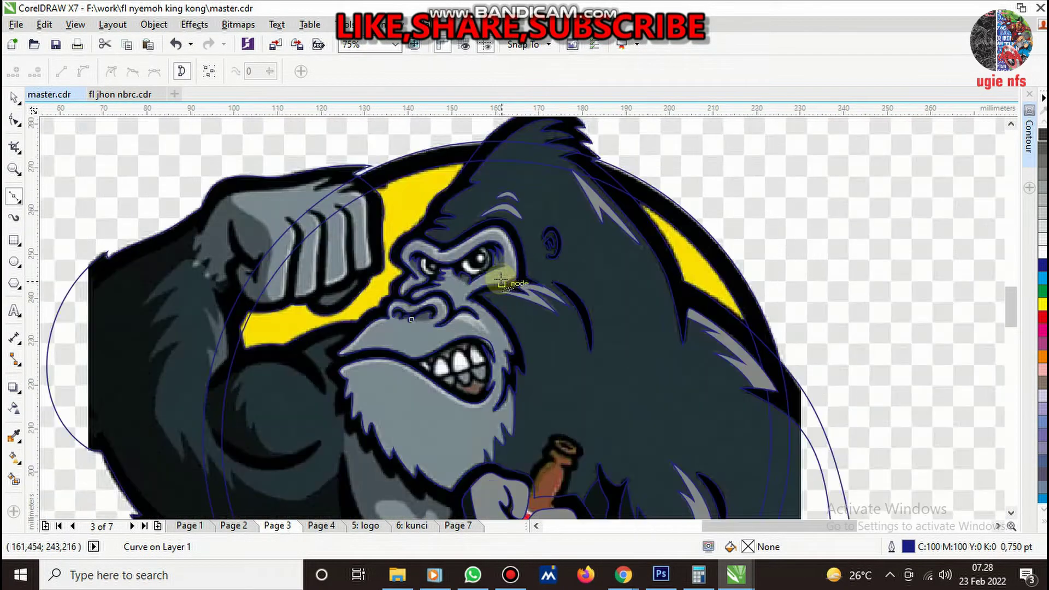
{"action": "scroll", "coordinate": [501, 280], "scroll_direction": "up", "scroll_amount": 2}
{"action": "scroll", "coordinate": [501, 280], "scroll_direction": "down", "scroll_amount": 4}
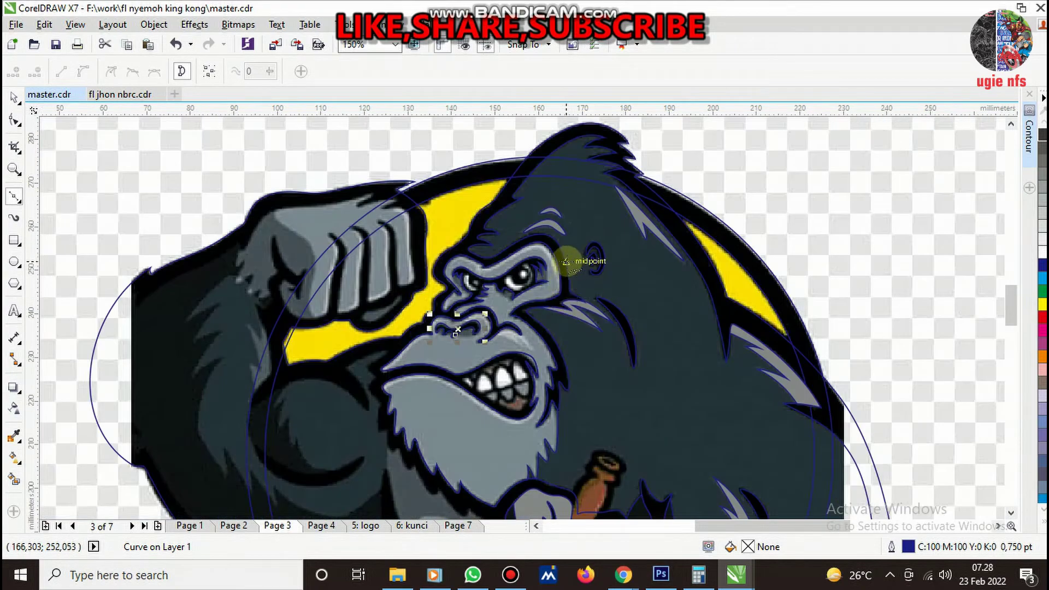
{"action": "scroll", "coordinate": [566, 261], "scroll_direction": "up", "scroll_amount": 2}
{"action": "scroll", "coordinate": [553, 277], "scroll_direction": "down", "scroll_amount": 2}
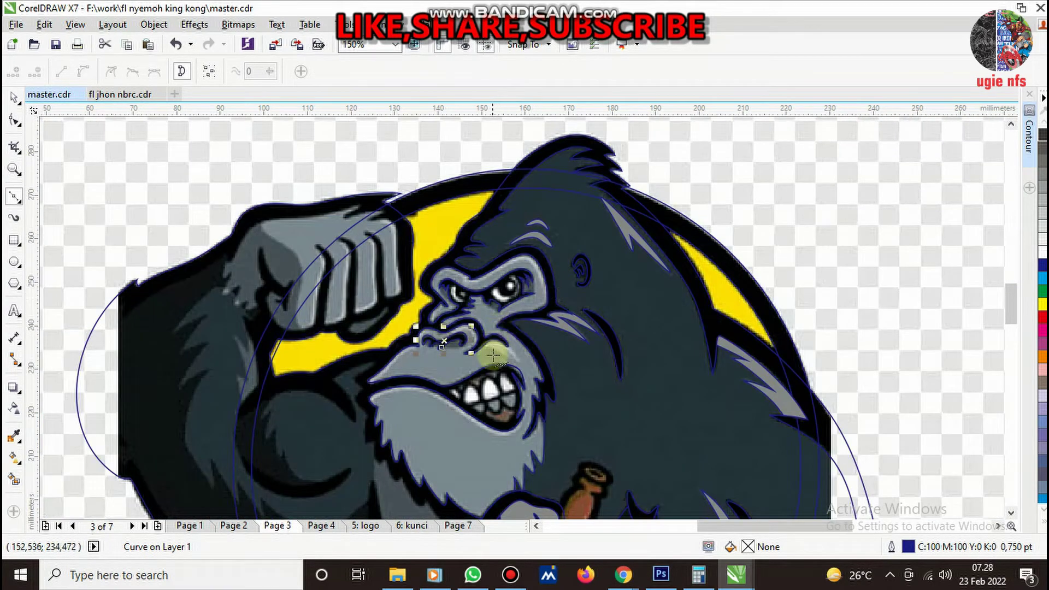
{"action": "scroll", "coordinate": [538, 293], "scroll_direction": "up", "scroll_amount": 6}
{"action": "scroll", "coordinate": [534, 274], "scroll_direction": "down", "scroll_amount": 2}
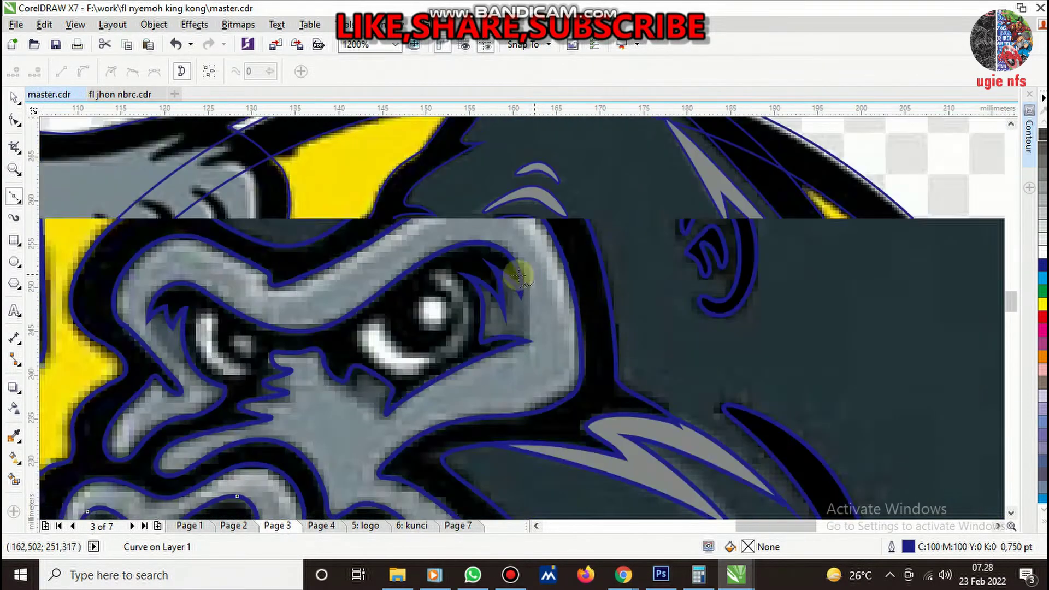
{"action": "scroll", "coordinate": [515, 274], "scroll_direction": "down", "scroll_amount": 2}
- Trace a closed curve, about 26.05 × 9.253 mm, along the brow ridge above the eye
{"action": "scroll", "coordinate": [267, 239], "scroll_direction": "up", "scroll_amount": 2}
{"action": "left_click", "coordinate": [250, 234]}
{"action": "scroll", "coordinate": [328, 256], "scroll_direction": "up", "scroll_amount": 1}
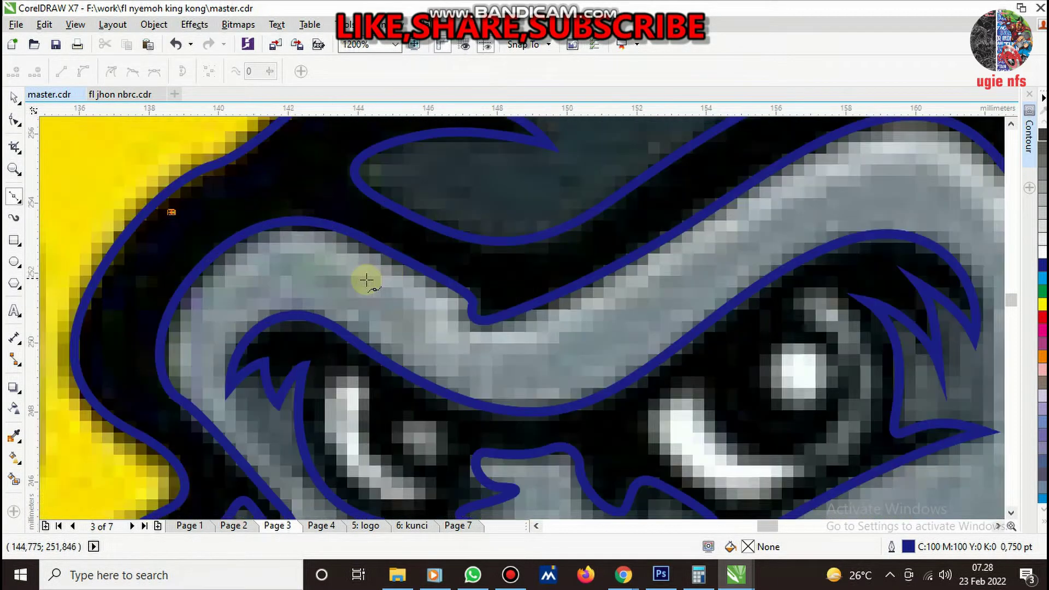
{"action": "left_click_drag", "start_coordinate": [375, 280], "coordinate": [463, 338]}
{"action": "left_click_drag", "start_coordinate": [538, 330], "coordinate": [613, 306]}
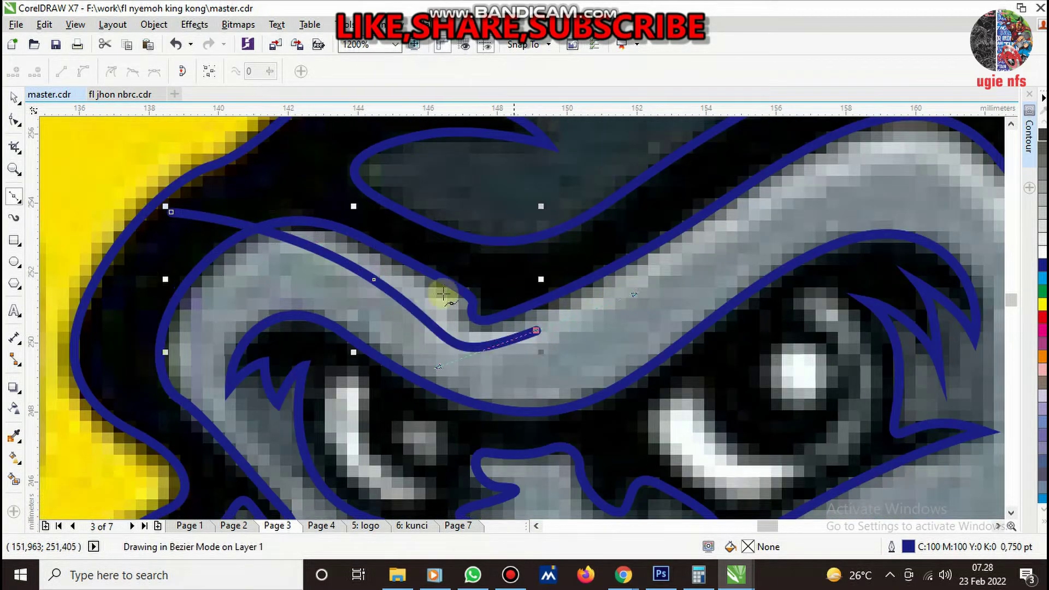
{"action": "scroll", "coordinate": [710, 235], "scroll_direction": "down", "scroll_amount": 2}
{"action": "scroll", "coordinate": [538, 253], "scroll_direction": "up", "scroll_amount": 2}
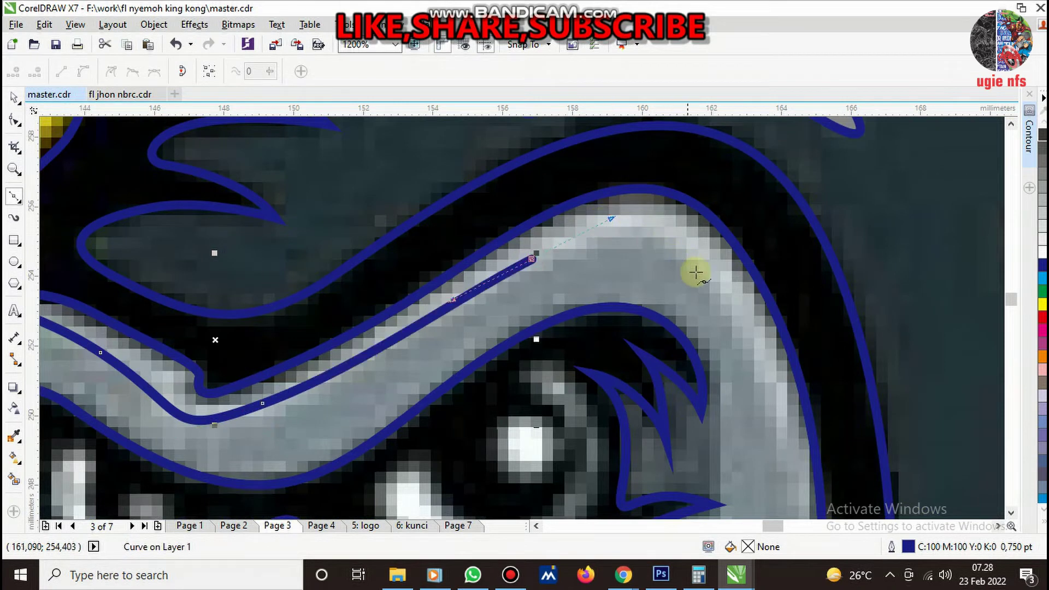
{"action": "scroll", "coordinate": [761, 351], "scroll_direction": "down", "scroll_amount": 2}
{"action": "left_click_drag", "start_coordinate": [767, 352], "coordinate": [768, 305]}
{"action": "left_click_drag", "start_coordinate": [685, 217], "coordinate": [526, 228]}
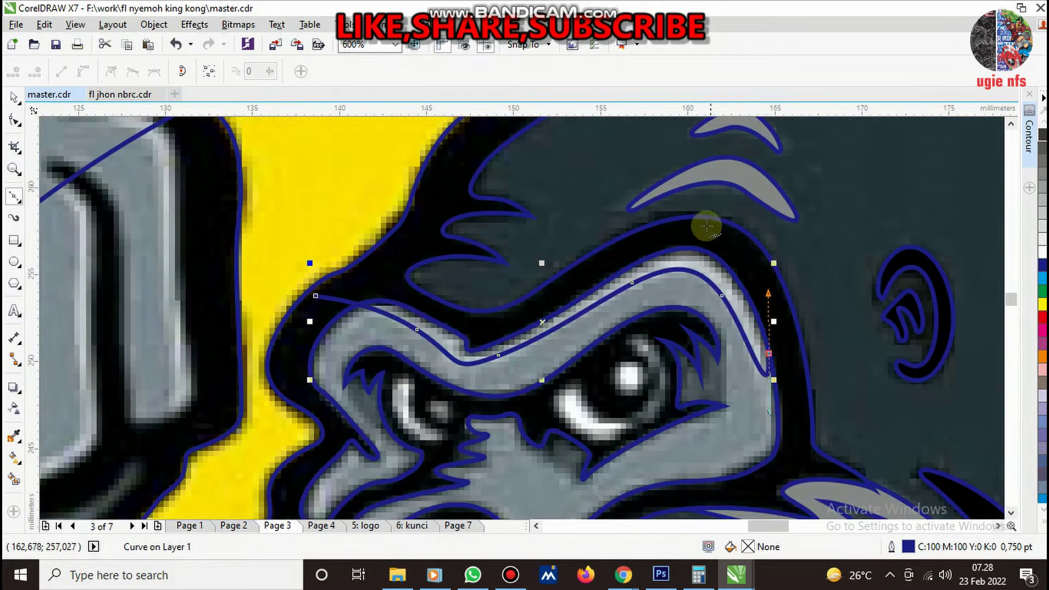
{"action": "left_click_drag", "start_coordinate": [309, 295], "coordinate": [325, 287]}
{"action": "left_click", "coordinate": [316, 295]}
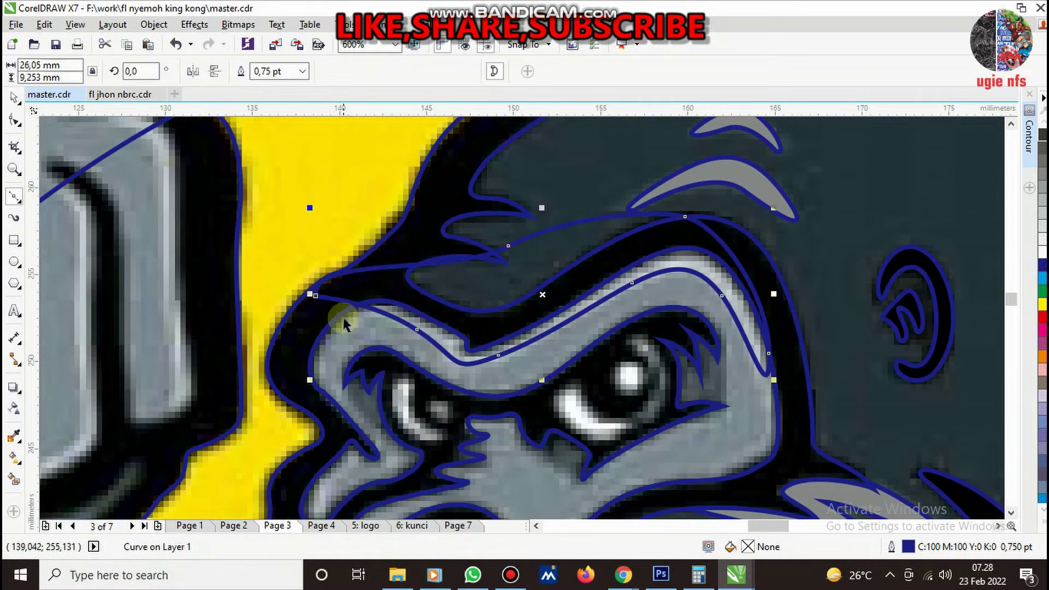
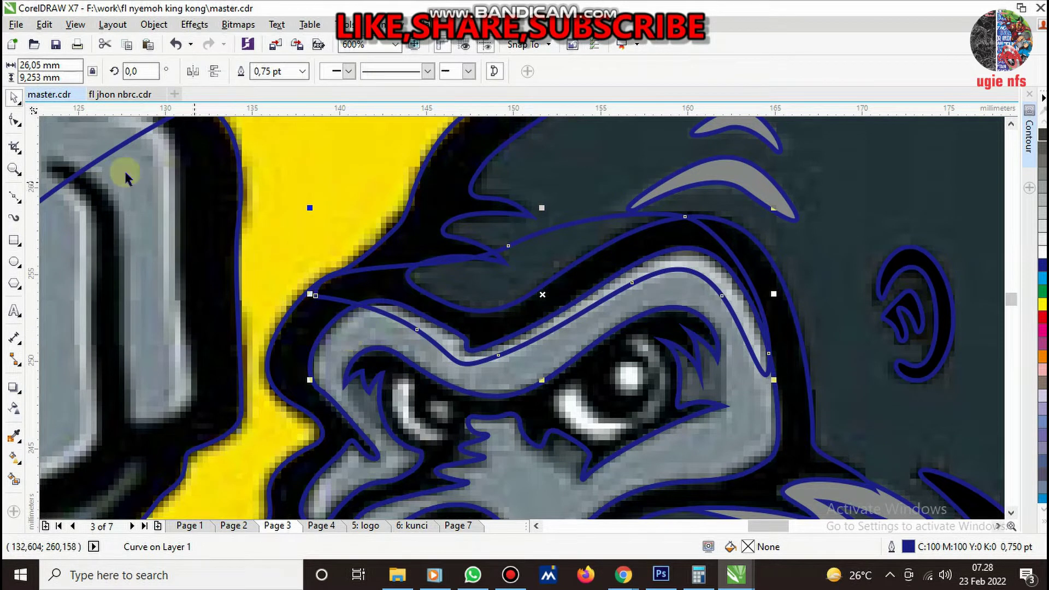
- Node-edit the brow curve to follow the grey outline, adding and bending a new node
{"action": "left_click", "coordinate": [13, 120]}
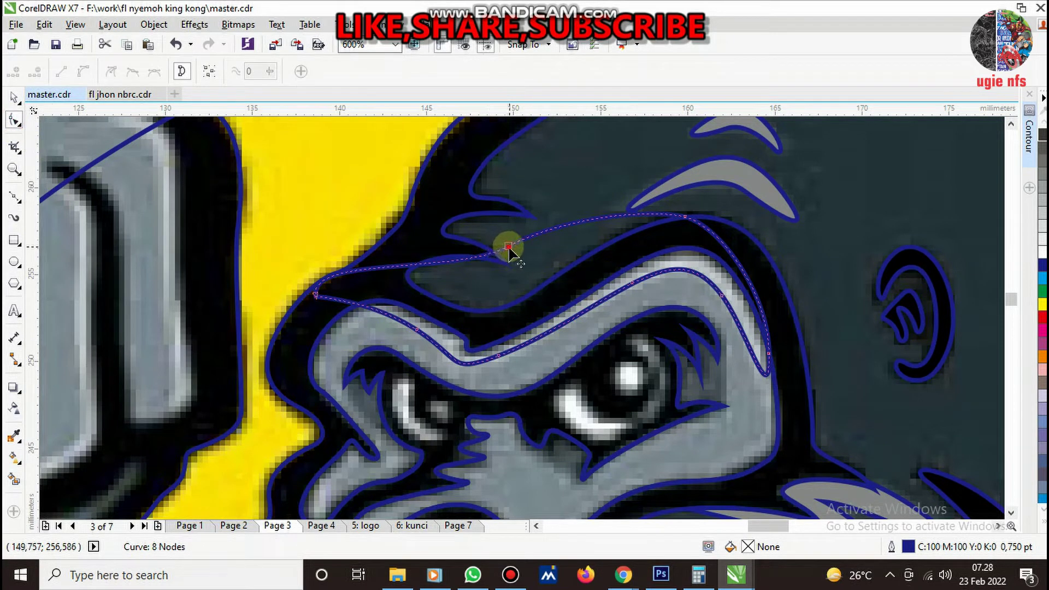
{"action": "left_click_drag", "start_coordinate": [511, 254], "coordinate": [388, 283]}
{"action": "double_click", "coordinate": [474, 289]}
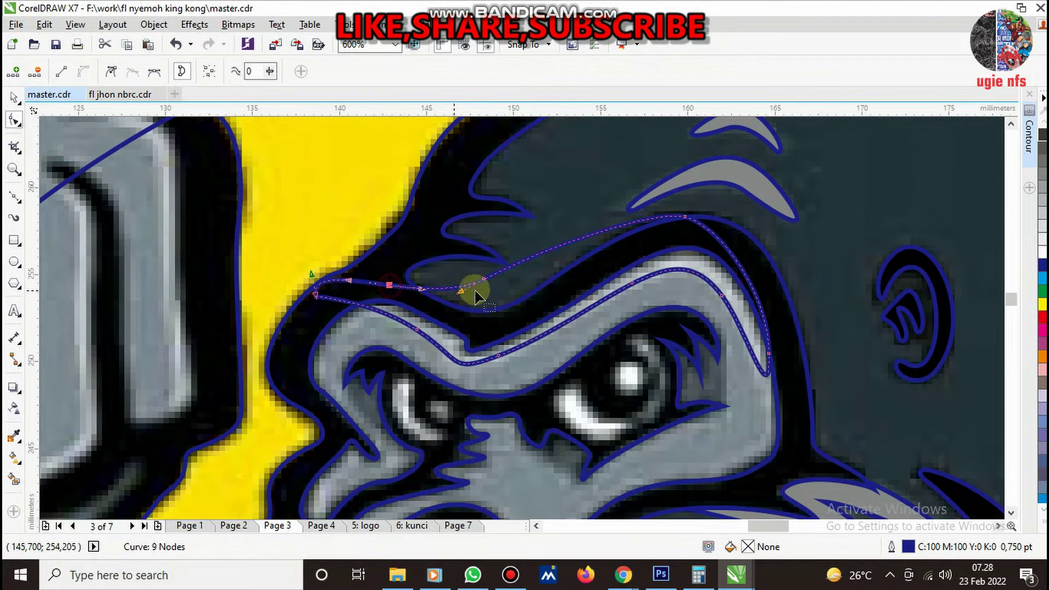
{"action": "left_click_drag", "start_coordinate": [483, 280], "coordinate": [503, 328]}
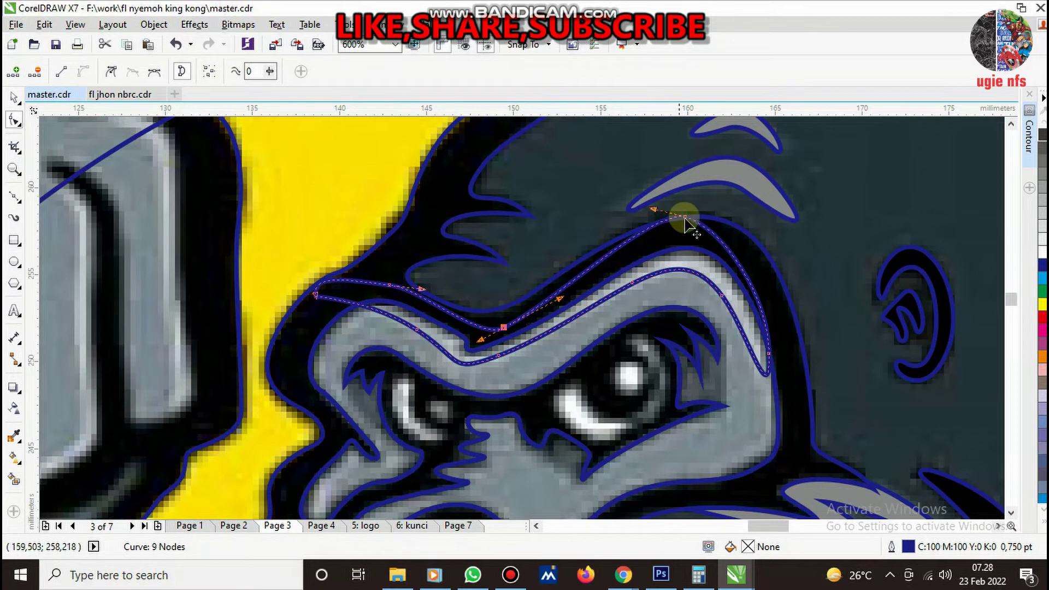
{"action": "left_click_drag", "start_coordinate": [686, 218], "coordinate": [695, 229]}
- Shape both brow curves into a new highlight strip and select it
{"action": "key", "text": "space"}
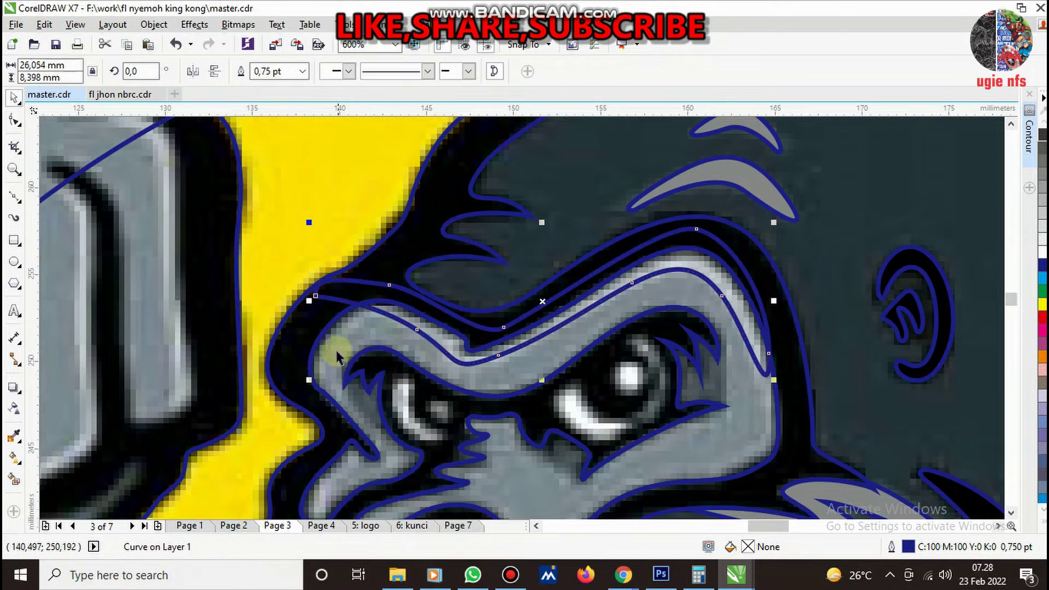
{"action": "left_click", "coordinate": [337, 354], "text": "shift"}
{"action": "left_click", "coordinate": [264, 72]}
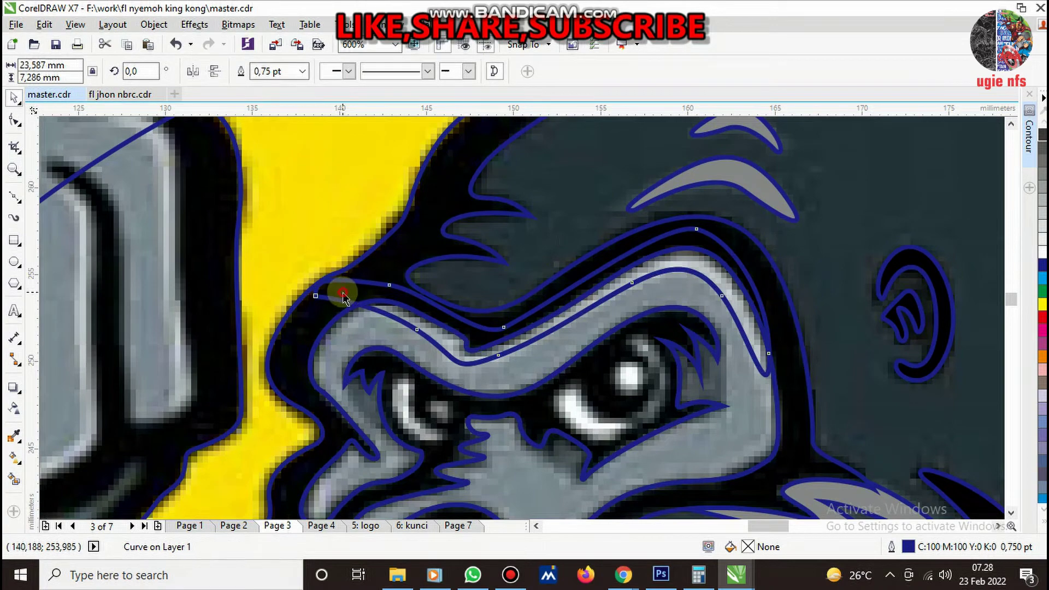
{"action": "left_click", "coordinate": [497, 328]}
{"action": "left_click", "coordinate": [477, 357]}
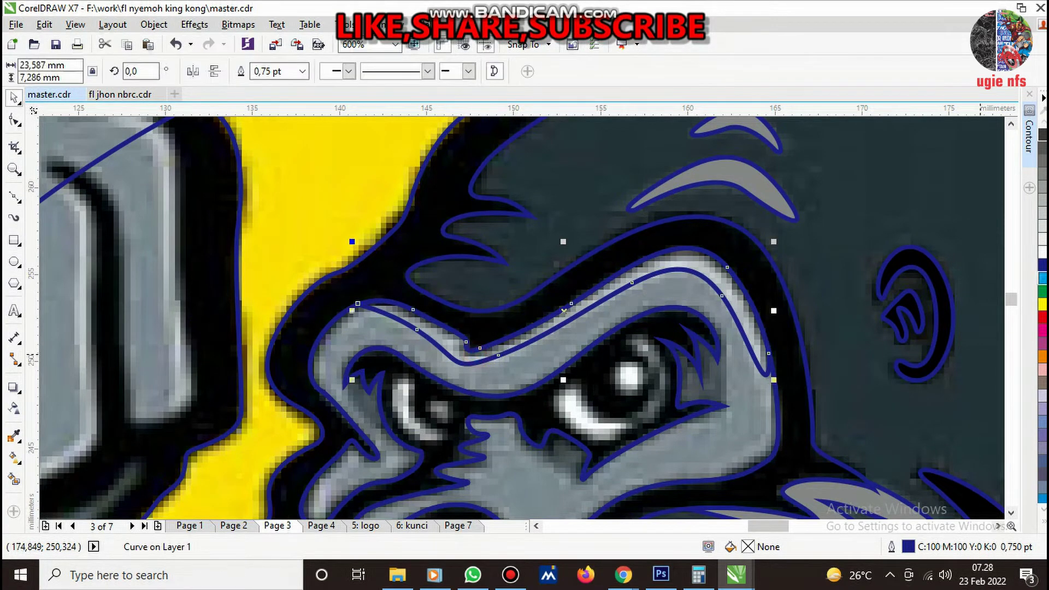
- Fill the nose area with grey sampled from the gorilla's face in the bitmap
{"action": "scroll", "coordinate": [552, 350], "scroll_direction": "down", "scroll_amount": 2}
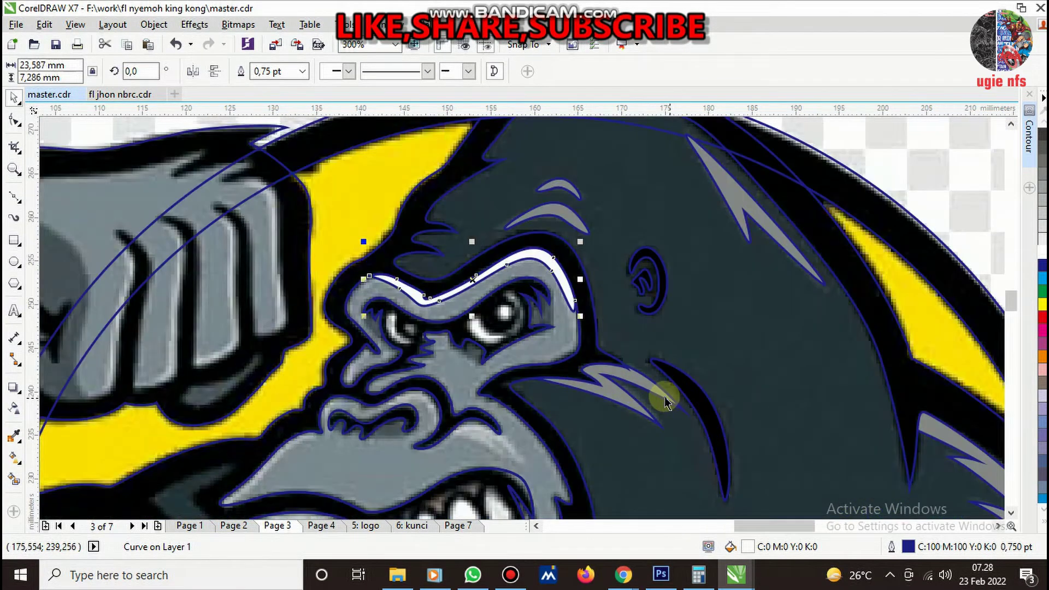
{"action": "scroll", "coordinate": [617, 328], "scroll_direction": "down", "scroll_amount": 2}
{"action": "scroll", "coordinate": [599, 399], "scroll_direction": "up", "scroll_amount": 2}
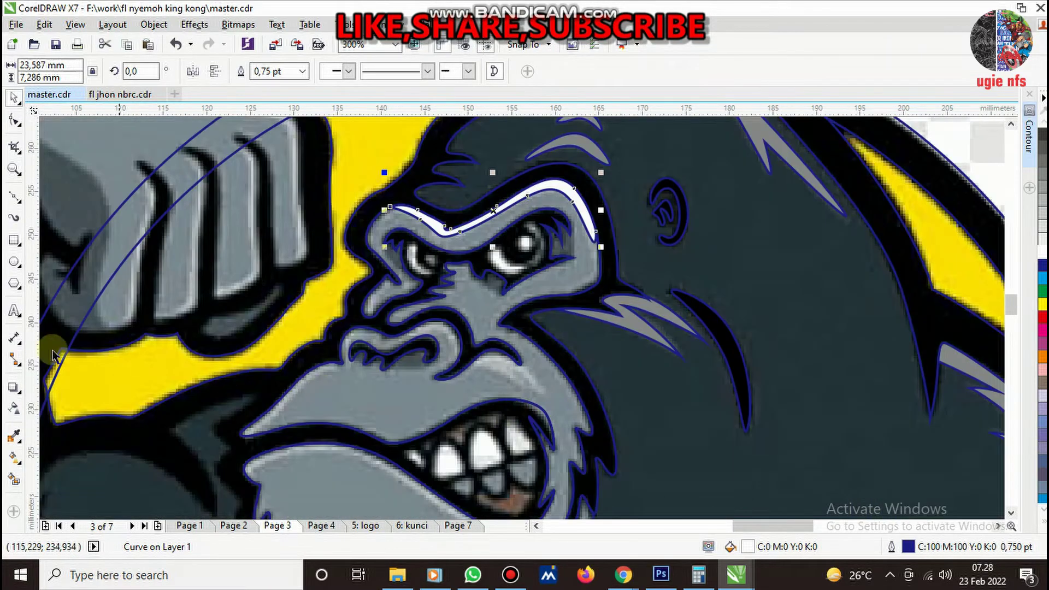
{"action": "scroll", "coordinate": [227, 434], "scroll_direction": "down", "scroll_amount": 2}
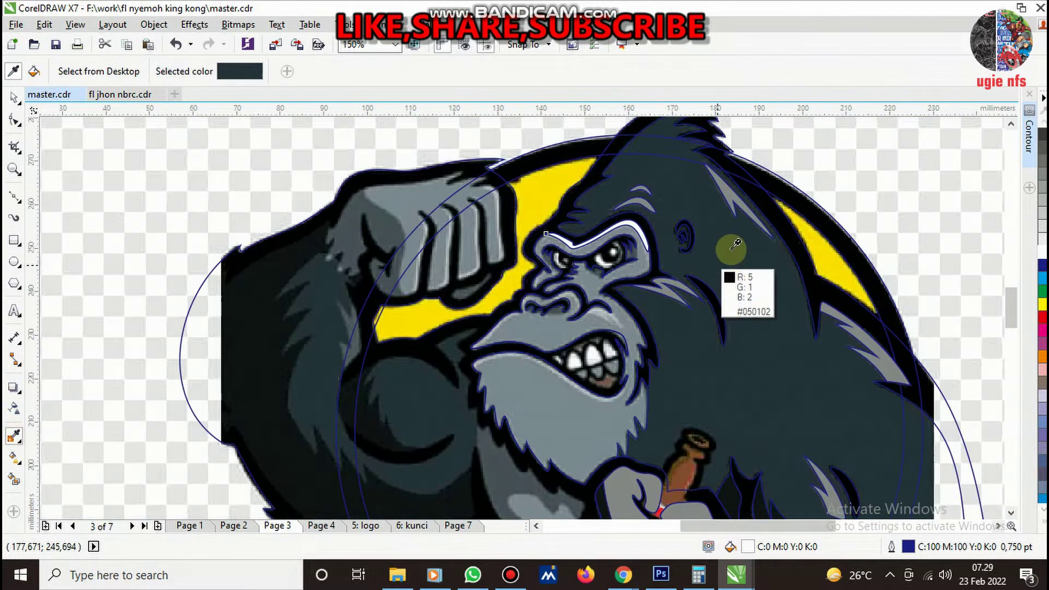
{"action": "left_click", "coordinate": [728, 198]}
{"action": "left_click", "coordinate": [530, 327]}
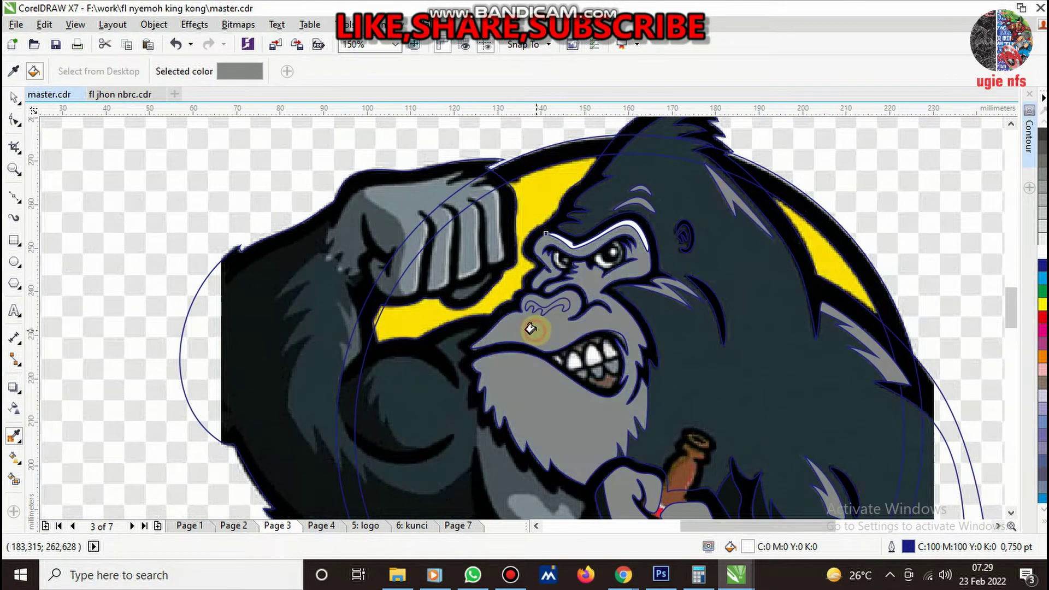
- Fill the nostril shape with black sampled from the gorilla's dark fur
{"action": "left_click", "coordinate": [707, 290], "text": "shift"}
{"action": "scroll", "coordinate": [536, 311], "scroll_direction": "up", "scroll_amount": 4}
{"action": "left_click", "coordinate": [590, 279]}
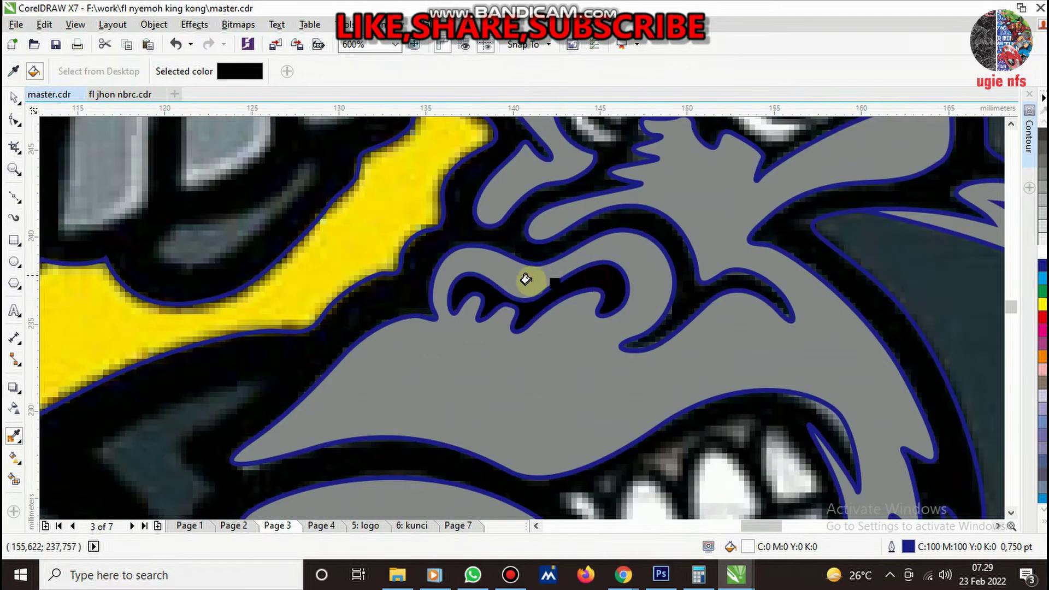
{"action": "scroll", "coordinate": [601, 256], "scroll_direction": "down", "scroll_amount": 4}
{"action": "scroll", "coordinate": [606, 235], "scroll_direction": "up", "scroll_amount": 4}
{"action": "scroll", "coordinate": [585, 256], "scroll_direction": "down", "scroll_amount": 6}
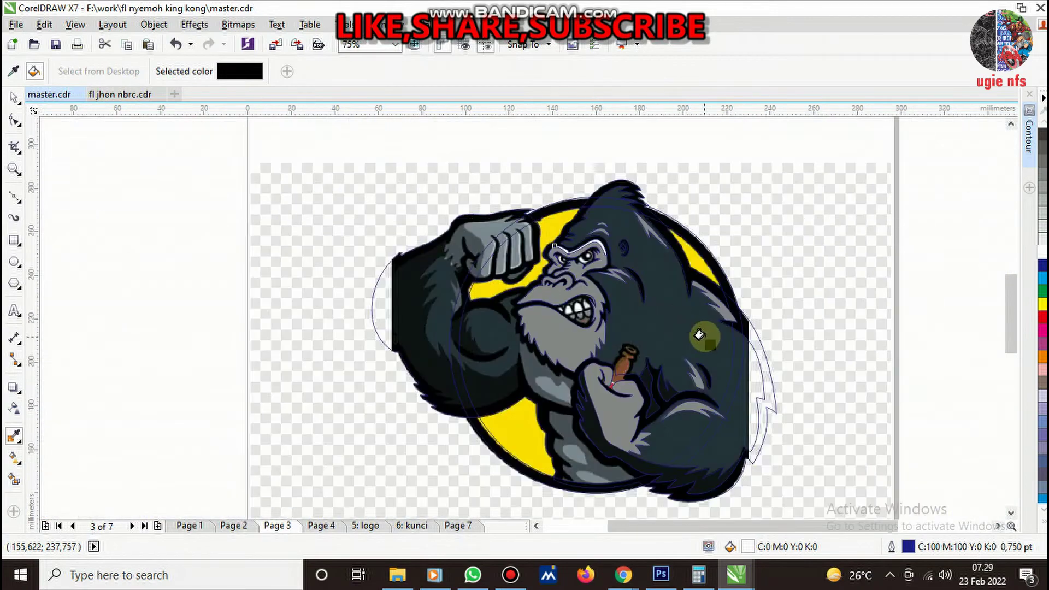
- Sample the dark blue-grey fur colour from the bitmap, then return to object selection
{"action": "left_click", "coordinate": [676, 326]}
{"action": "scroll", "coordinate": [638, 381], "scroll_direction": "up", "scroll_amount": 2}
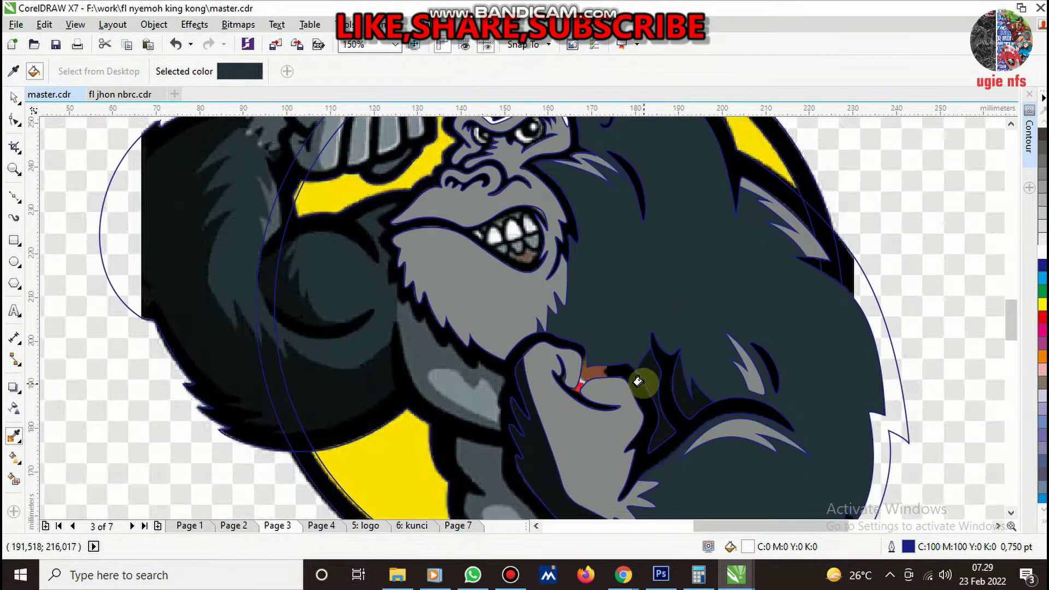
{"action": "scroll", "coordinate": [601, 364], "scroll_direction": "down", "scroll_amount": 2}
{"action": "scroll", "coordinate": [596, 366], "scroll_direction": "up", "scroll_amount": 2}
{"action": "scroll", "coordinate": [603, 364], "scroll_direction": "down", "scroll_amount": 4}
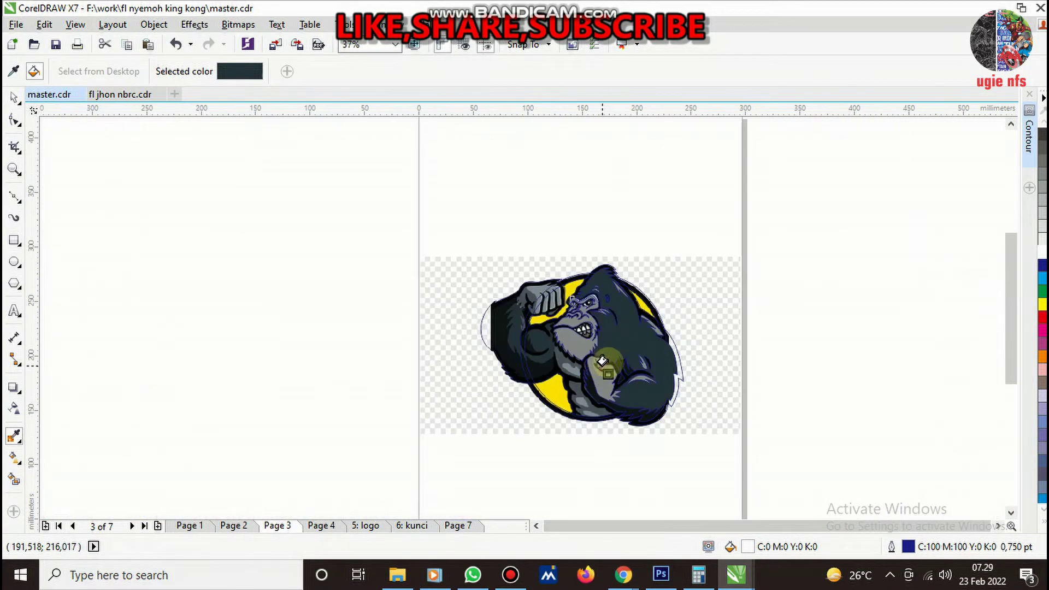
{"action": "scroll", "coordinate": [623, 347], "scroll_direction": "up", "scroll_amount": 4}
{"action": "scroll", "coordinate": [624, 345], "scroll_direction": "down", "scroll_amount": 4}
{"action": "scroll", "coordinate": [598, 388], "scroll_direction": "up", "scroll_amount": 4}
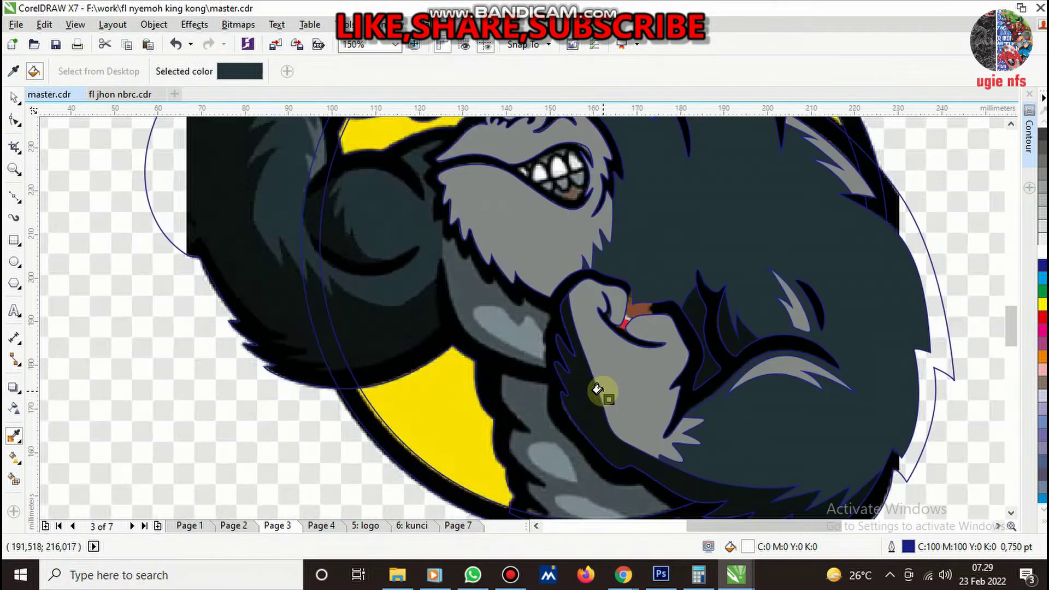
{"action": "key", "text": "space"}
{"action": "scroll", "coordinate": [568, 382], "scroll_direction": "down", "scroll_amount": 4}
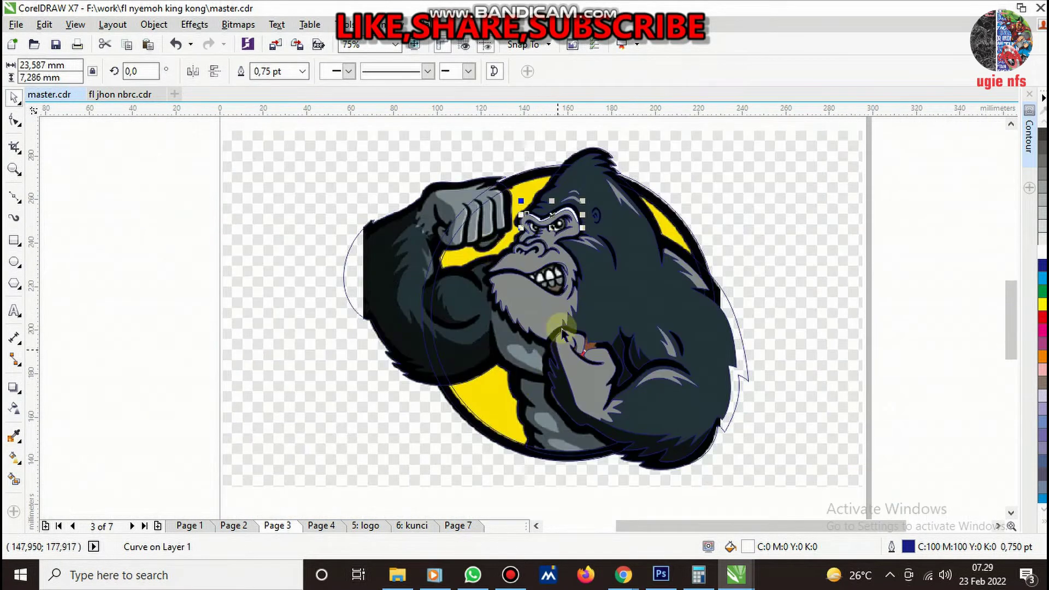
{"action": "scroll", "coordinate": [490, 254], "scroll_direction": "up", "scroll_amount": 4}
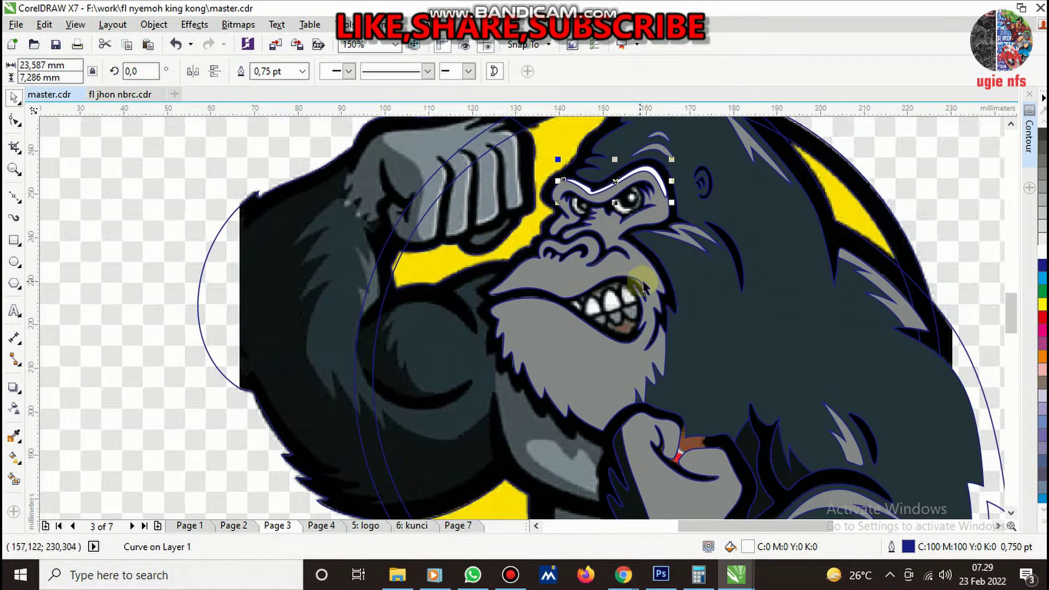
{"action": "scroll", "coordinate": [637, 188], "scroll_direction": "up", "scroll_amount": 4}
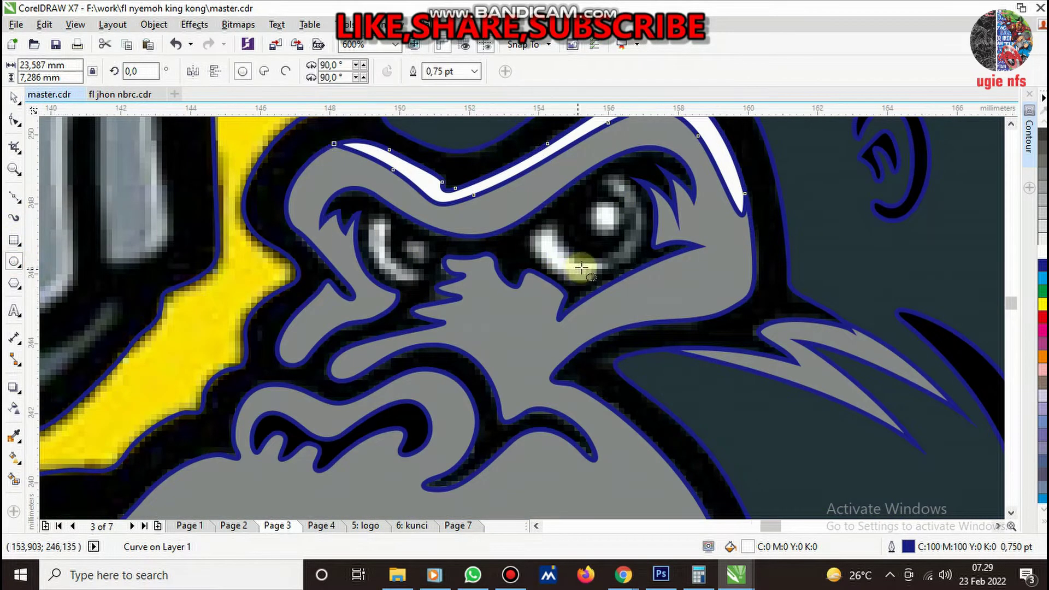
- Draw a circle over the gorilla's right eye and nudge it down to fit
{"action": "scroll", "coordinate": [546, 268], "scroll_direction": "up", "scroll_amount": 4}
{"action": "scroll", "coordinate": [499, 321], "scroll_direction": "down", "scroll_amount": 2}
{"action": "scroll", "coordinate": [454, 317], "scroll_direction": "down", "scroll_amount": 3}
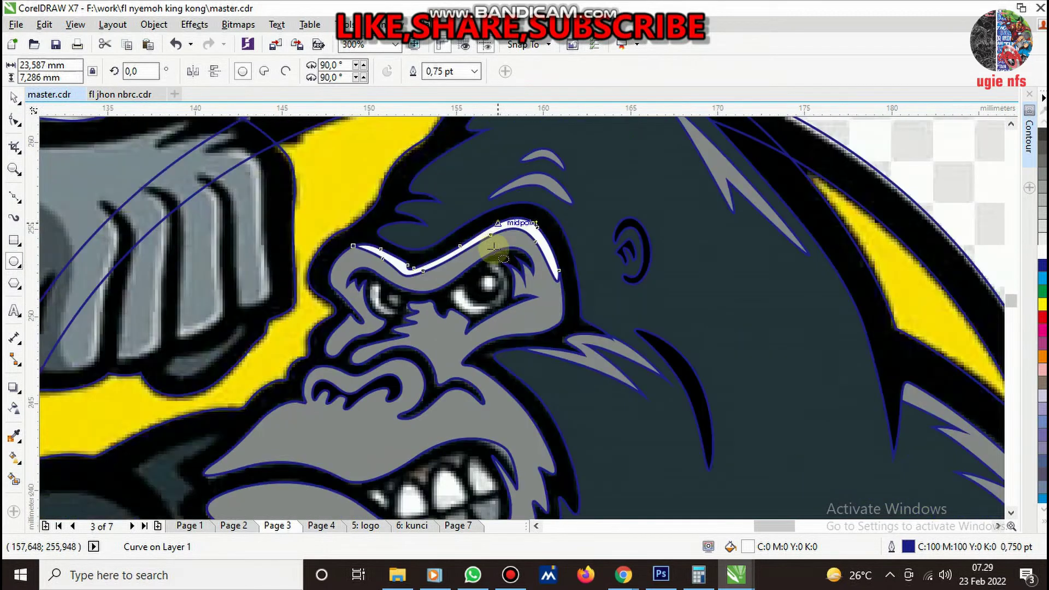
{"action": "scroll", "coordinate": [180, 248], "scroll_direction": "up", "scroll_amount": 2}
{"action": "left_click_drag", "start_coordinate": [410, 277], "coordinate": [517, 394]}
{"action": "scroll", "coordinate": [470, 338], "scroll_direction": "up", "scroll_amount": 4}
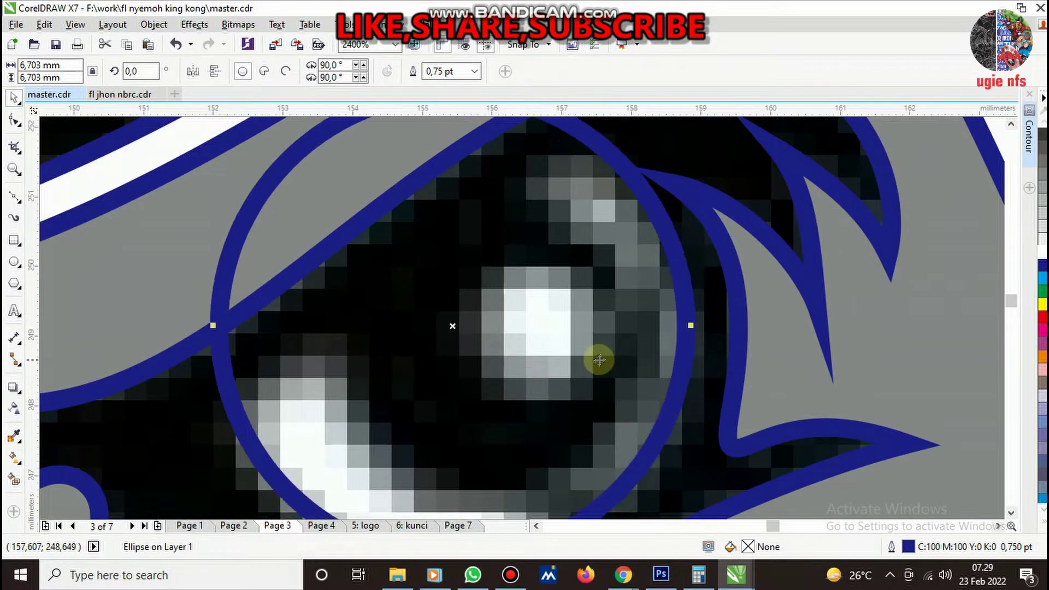
{"action": "scroll", "coordinate": [599, 360], "scroll_direction": "down", "scroll_amount": 2}
{"action": "left_click_drag", "start_coordinate": [539, 420], "coordinate": [539, 428]}
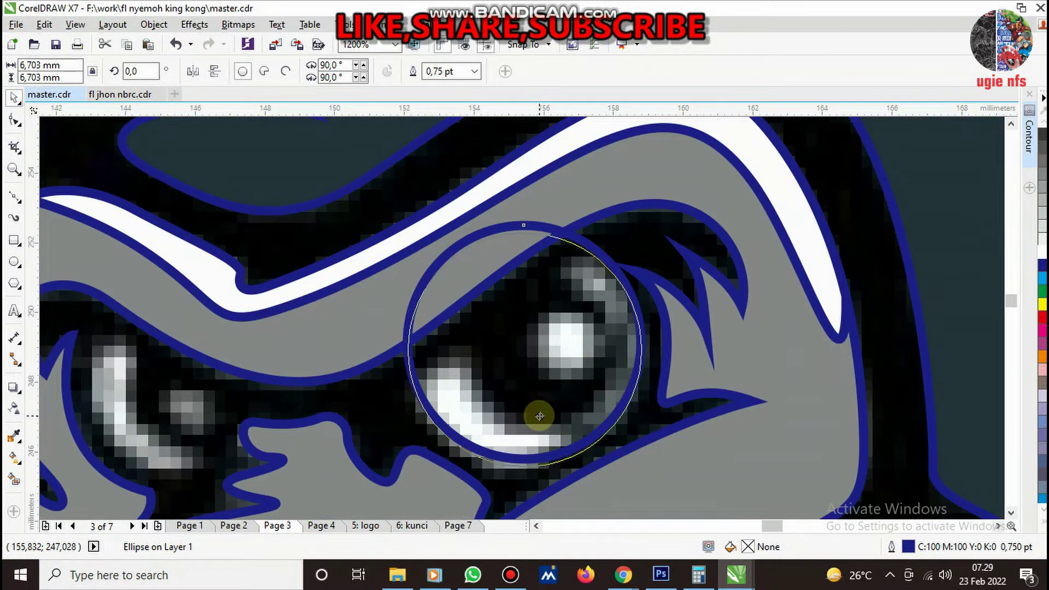
- Add smaller circles for the iris and eye highlight, then select the outer circle too
{"action": "mouse_move", "coordinate": [653, 231]}
{"action": "left_mouse_down"}
{"action": "mouse_move", "coordinate": [541, 331]}
{"action": "mouse_move", "coordinate": [586, 312]}
{"action": "left_mouse_up"}
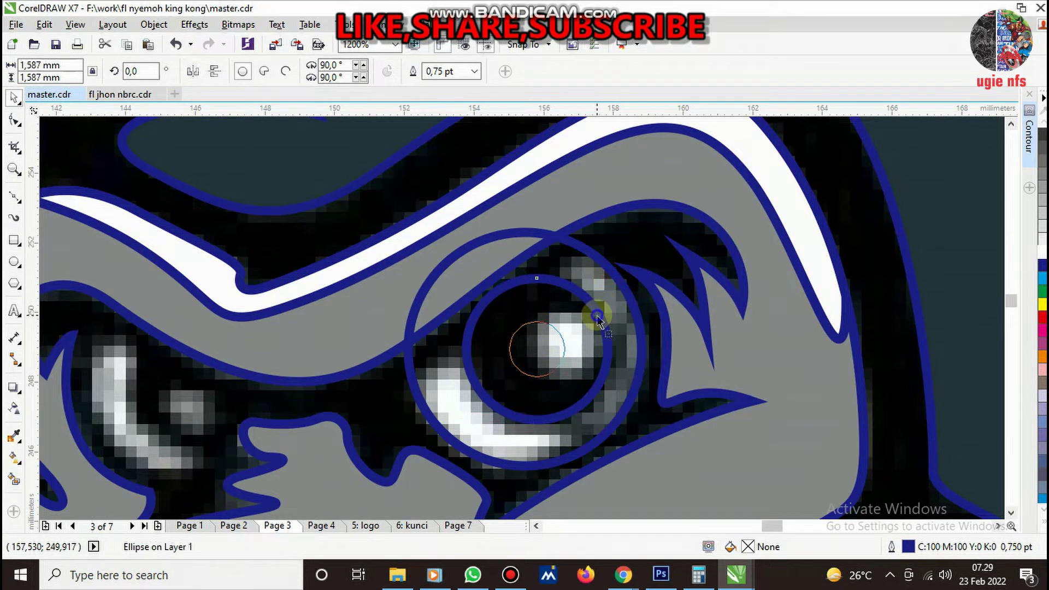
{"action": "mouse_move", "coordinate": [610, 271]}
{"action": "left_mouse_down"}
{"action": "mouse_move", "coordinate": [568, 328]}
{"action": "mouse_move", "coordinate": [603, 316]}
{"action": "left_mouse_up"}
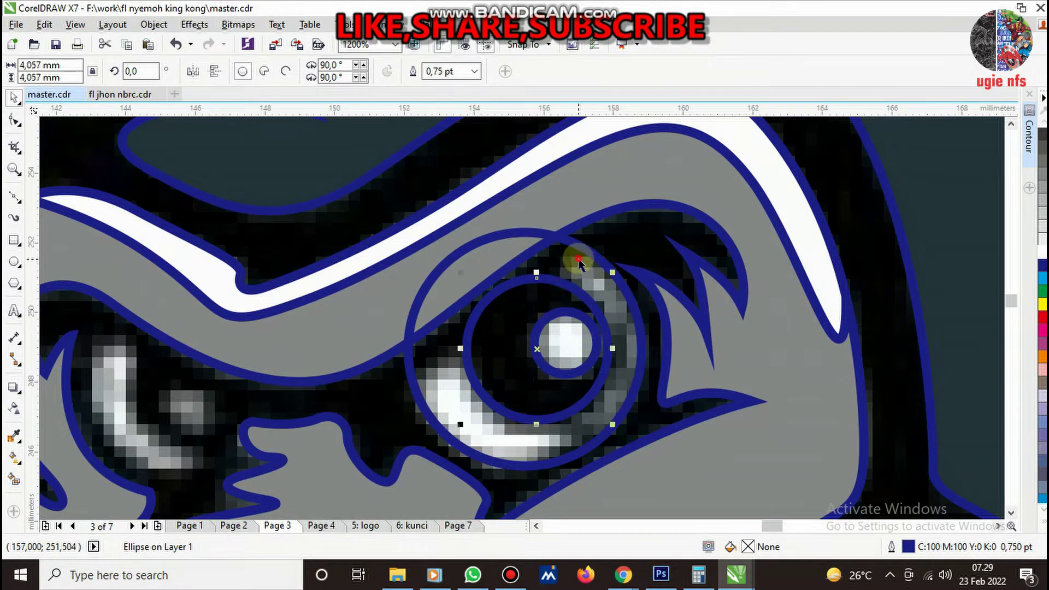
{"action": "left_click", "coordinate": [578, 261], "text": "shift"}
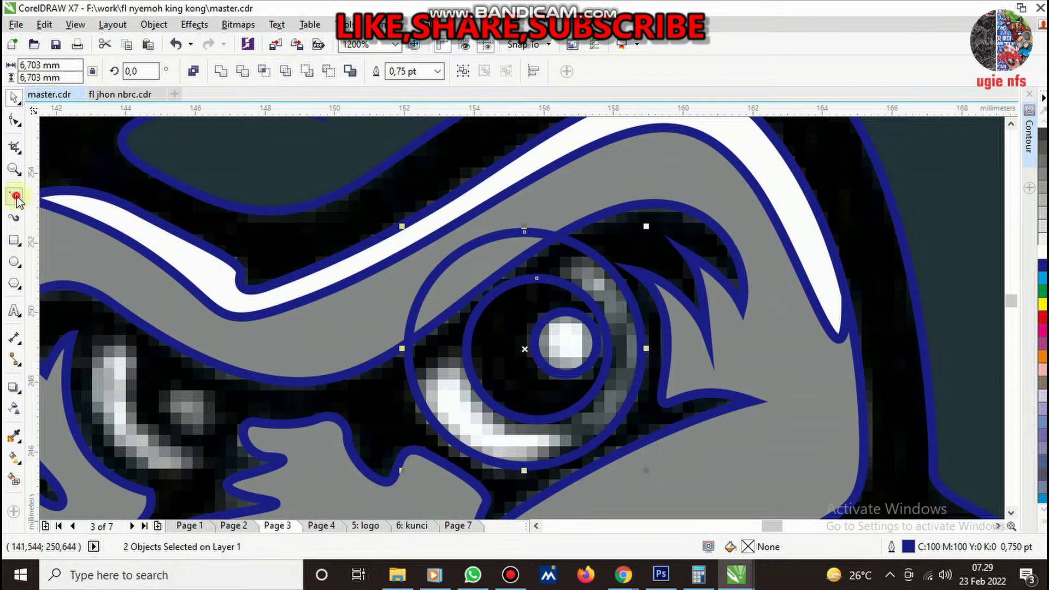
- Draw a closed Bezier shape curving around the eye's outer corner and above it
{"action": "left_click", "coordinate": [16, 197]}
{"action": "left_click", "coordinate": [395, 406]}
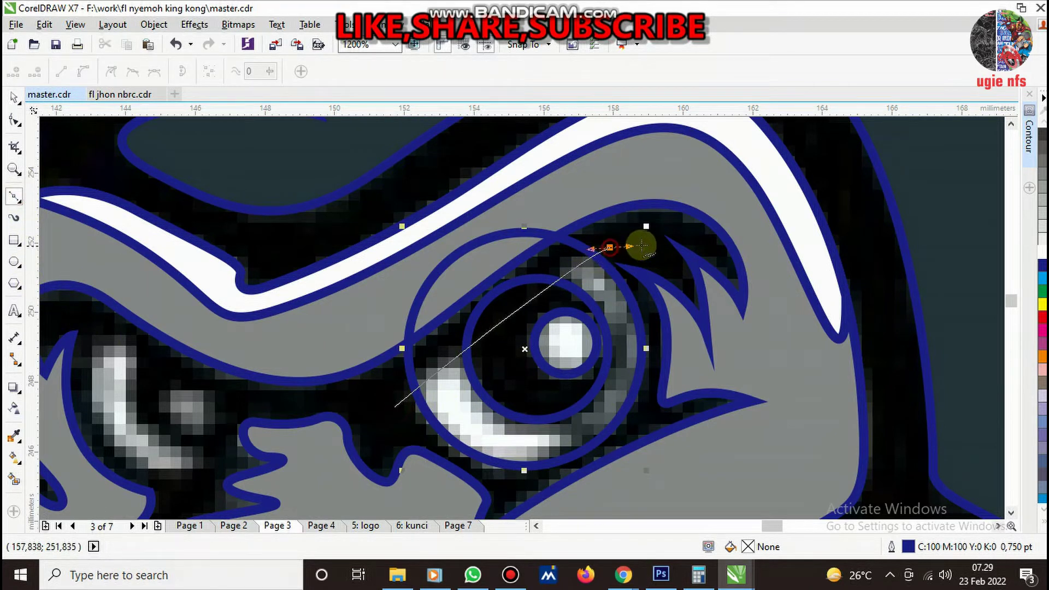
{"action": "left_click", "coordinate": [609, 247]}
{"action": "left_click_drag", "start_coordinate": [627, 189], "coordinate": [643, 189]}
{"action": "left_click_drag", "start_coordinate": [365, 222], "coordinate": [324, 318]}
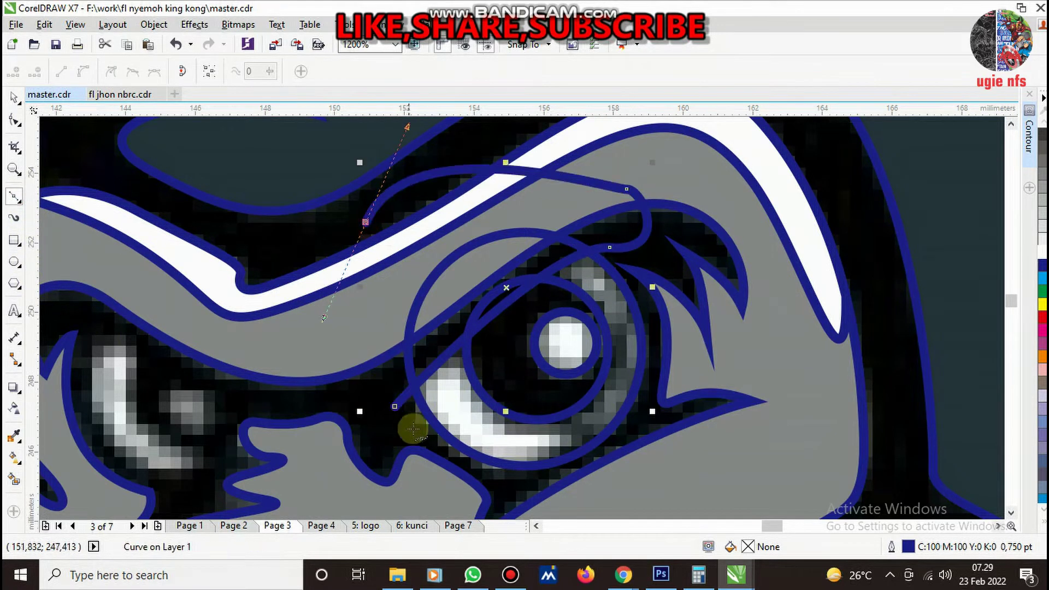
{"action": "left_click_drag", "start_coordinate": [394, 407], "coordinate": [358, 417]}
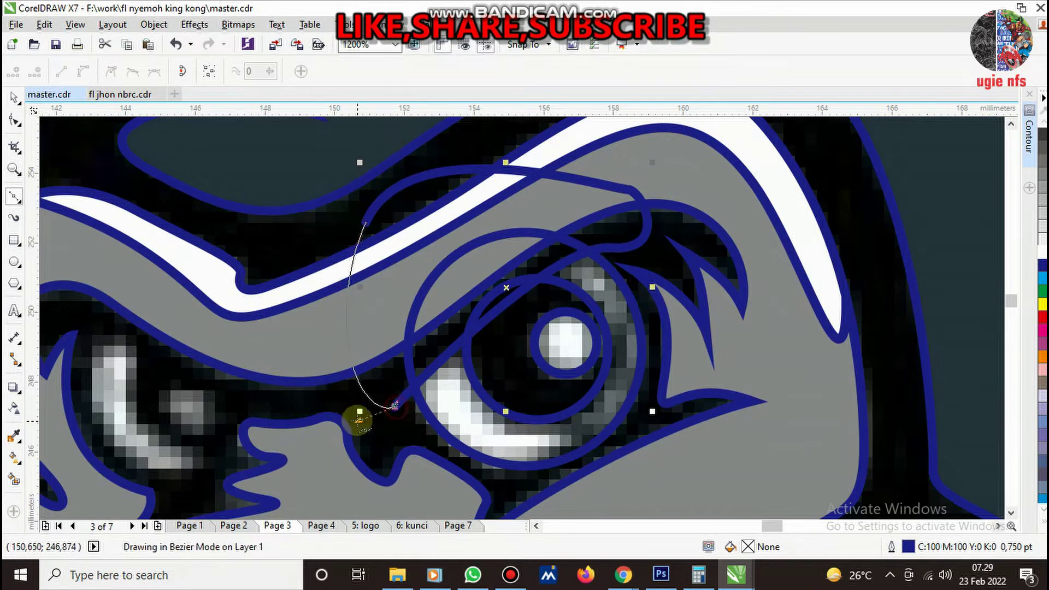
- Merge the iris circle and the outer eye circle into one shape
{"action": "left_click", "coordinate": [489, 375], "text": "shift"}
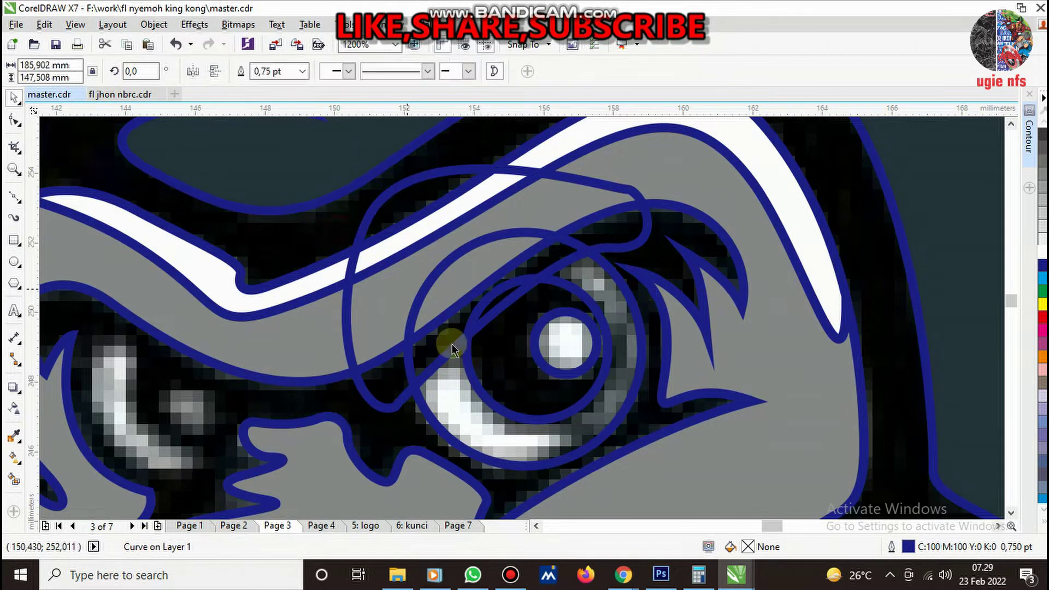
{"action": "left_click", "coordinate": [484, 363]}
{"action": "left_click", "coordinate": [457, 394], "text": "shift"}
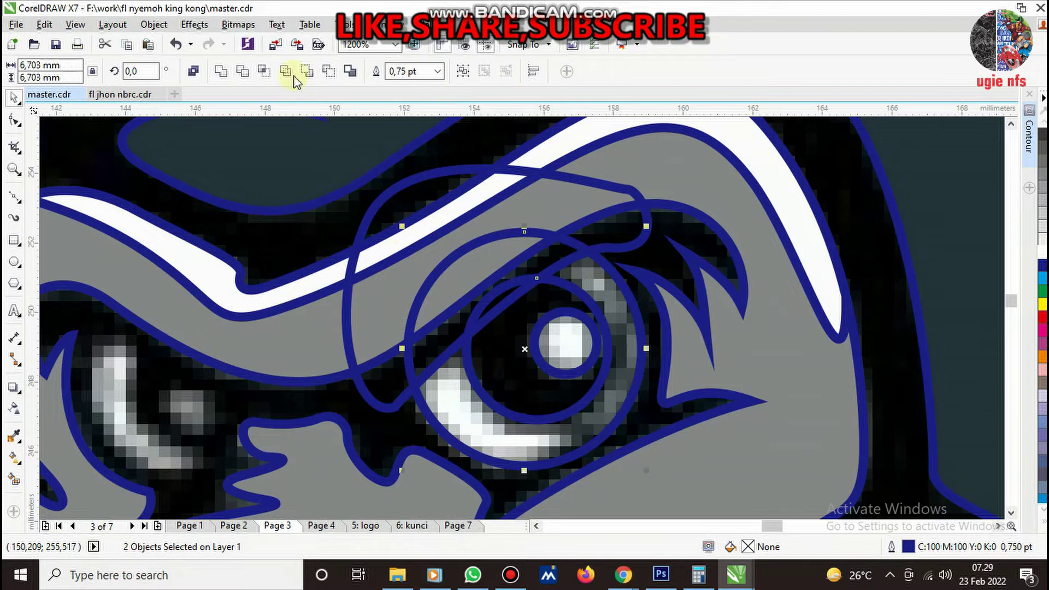
{"action": "left_click", "coordinate": [243, 74]}
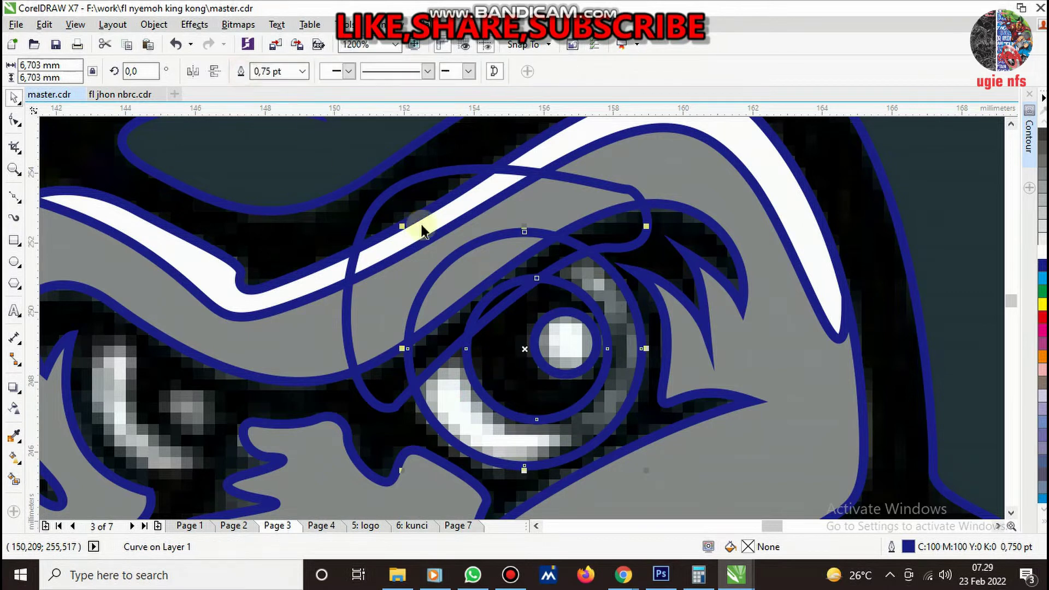
- Combine the eye circle with the eyelid curve into a single outline
{"action": "left_click", "coordinate": [526, 302]}
{"action": "left_click", "coordinate": [372, 391]}
{"action": "left_click", "coordinate": [366, 177], "text": "shift"}
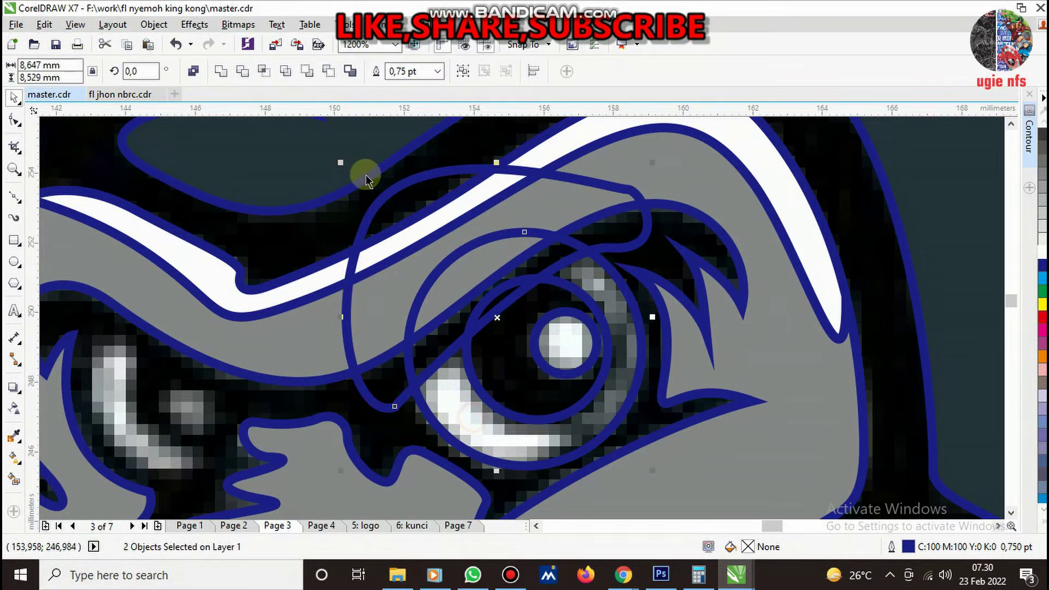
{"action": "left_click", "coordinate": [234, 76]}
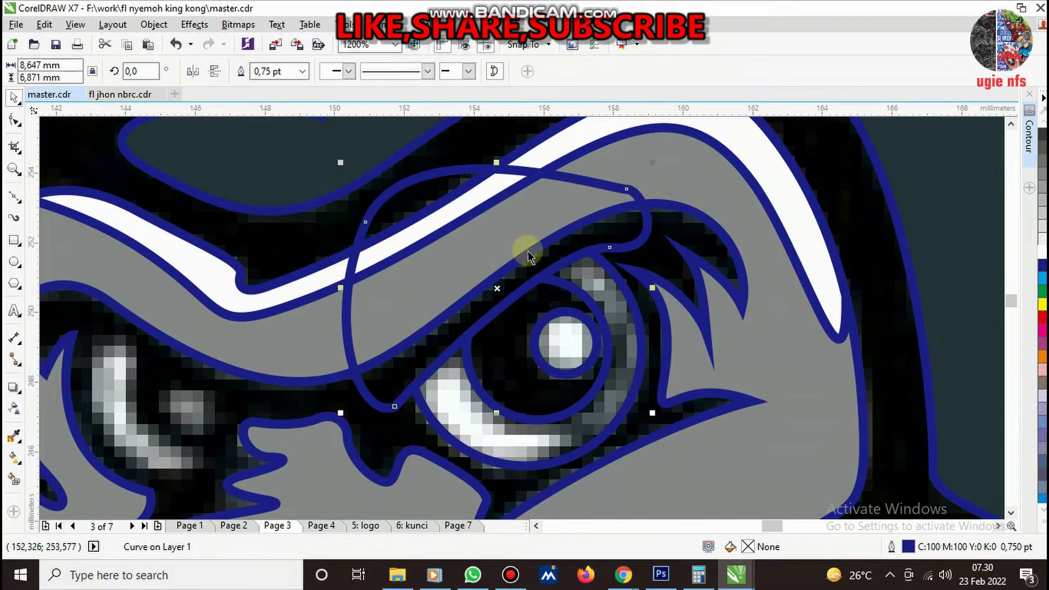
{"action": "scroll", "coordinate": [510, 323], "scroll_direction": "down", "scroll_amount": 3}
{"action": "left_click", "coordinate": [425, 344]}
{"action": "scroll", "coordinate": [425, 344], "scroll_direction": "up", "scroll_amount": 3}
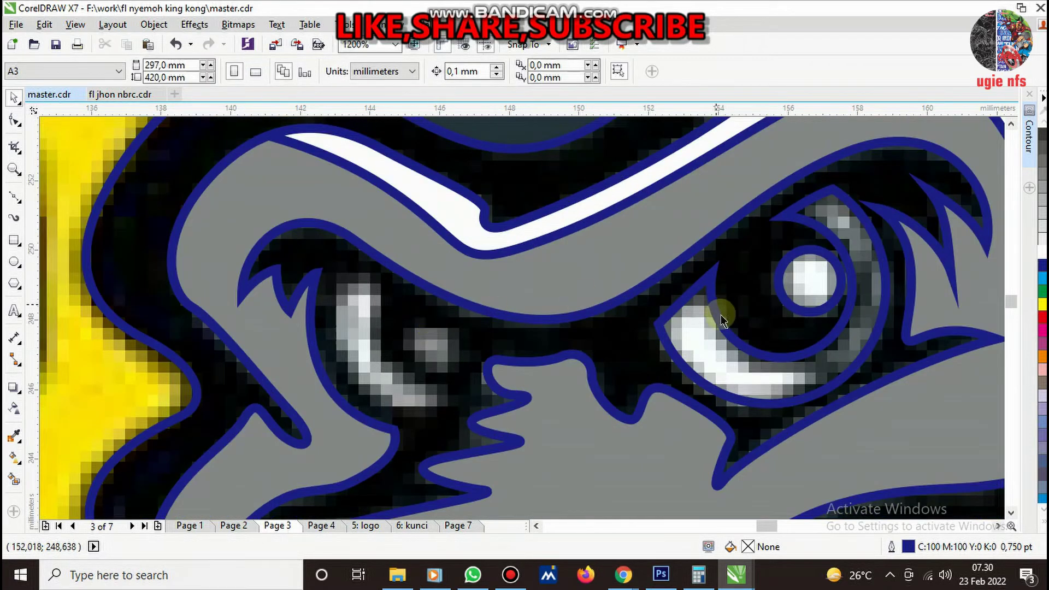
- Copy the pupil and iris circles to the other eye as a group, mirrored and rotated
{"action": "key", "text": "Tab"}
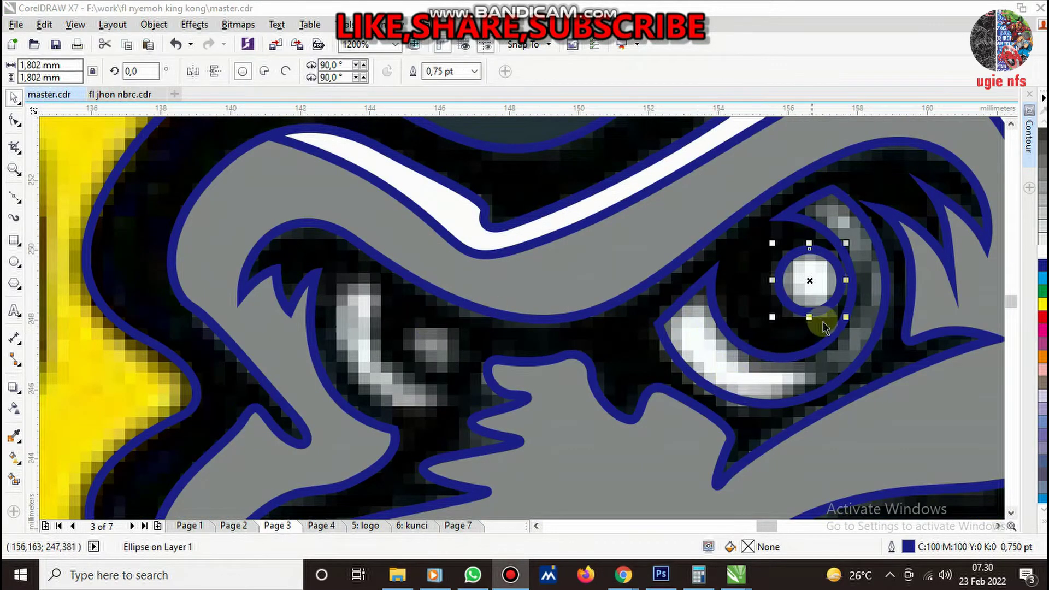
{"action": "left_click", "coordinate": [826, 349], "text": "shift"}
{"action": "left_click_drag", "start_coordinate": [828, 356], "coordinate": [432, 387]}
{"action": "key", "text": "ctrl+g"}
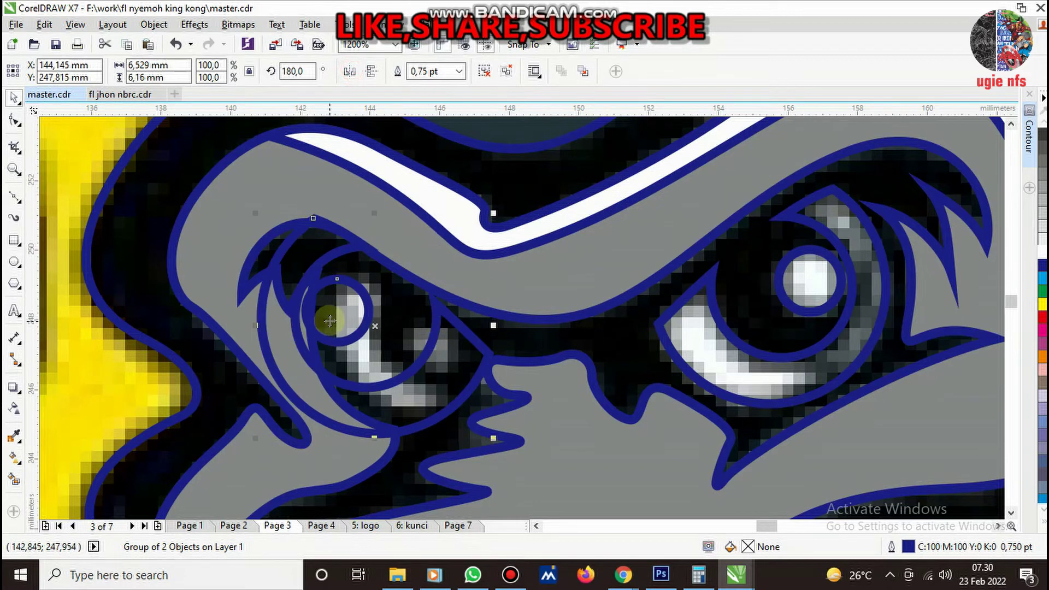
{"action": "mouse_move", "coordinate": [411, 279]}
{"action": "left_mouse_down"}
{"action": "mouse_move", "coordinate": [387, 284]}
{"action": "mouse_move", "coordinate": [381, 317]}
{"action": "left_mouse_up"}
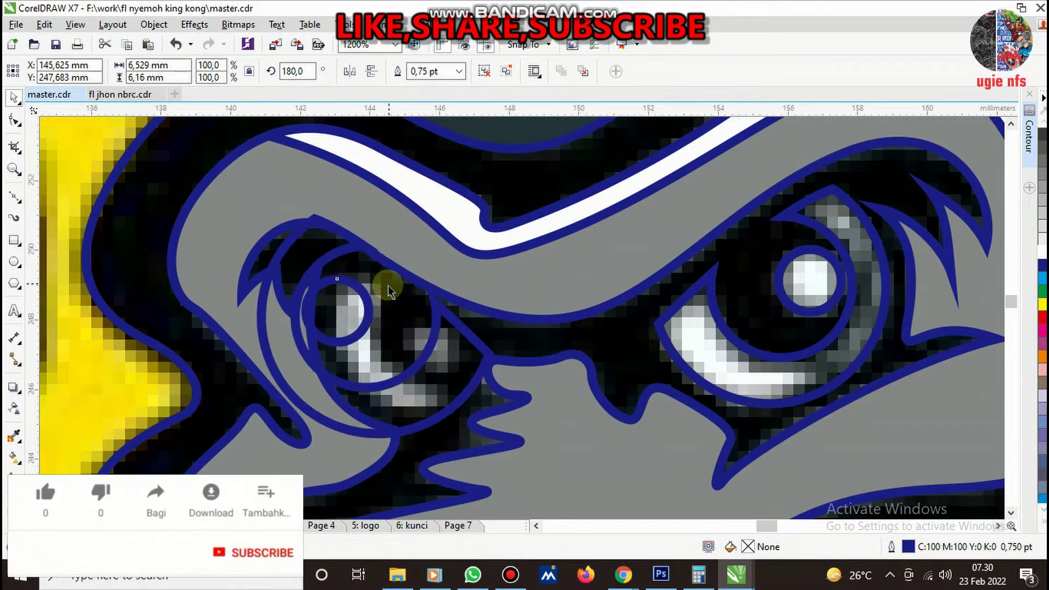
{"action": "key", "text": "ctrl+z"}
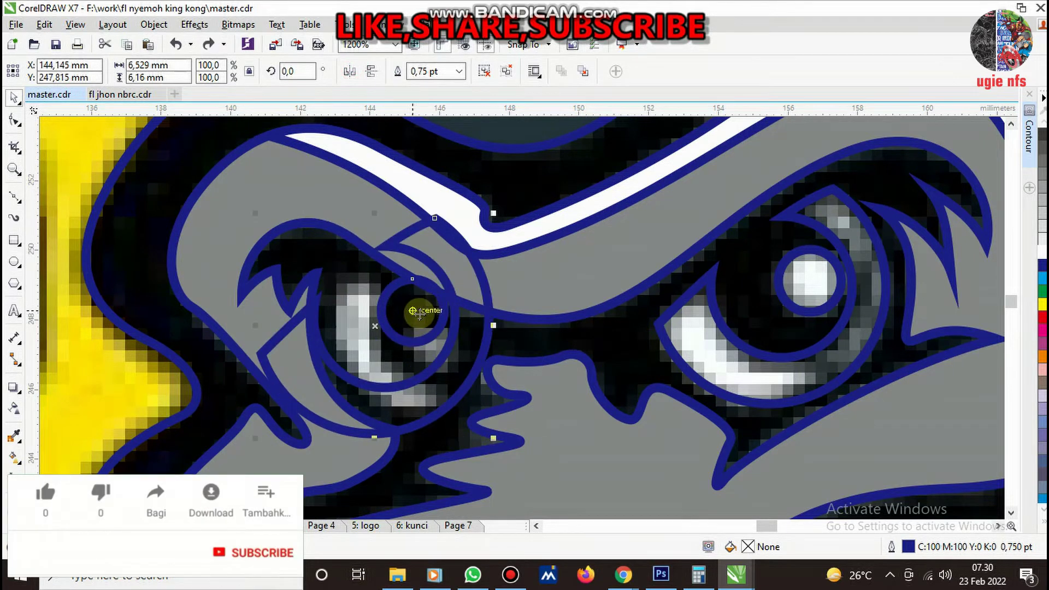
{"action": "mouse_move", "coordinate": [494, 215]}
{"action": "left_mouse_down"}
{"action": "mouse_move", "coordinate": [455, 370]}
{"action": "mouse_move", "coordinate": [465, 339]}
{"action": "left_mouse_up"}
- Move the copied pupil onto the eye's highlight and shrink the outer eye arc to fit
{"action": "scroll", "coordinate": [399, 389], "scroll_direction": "up", "scroll_amount": 2}
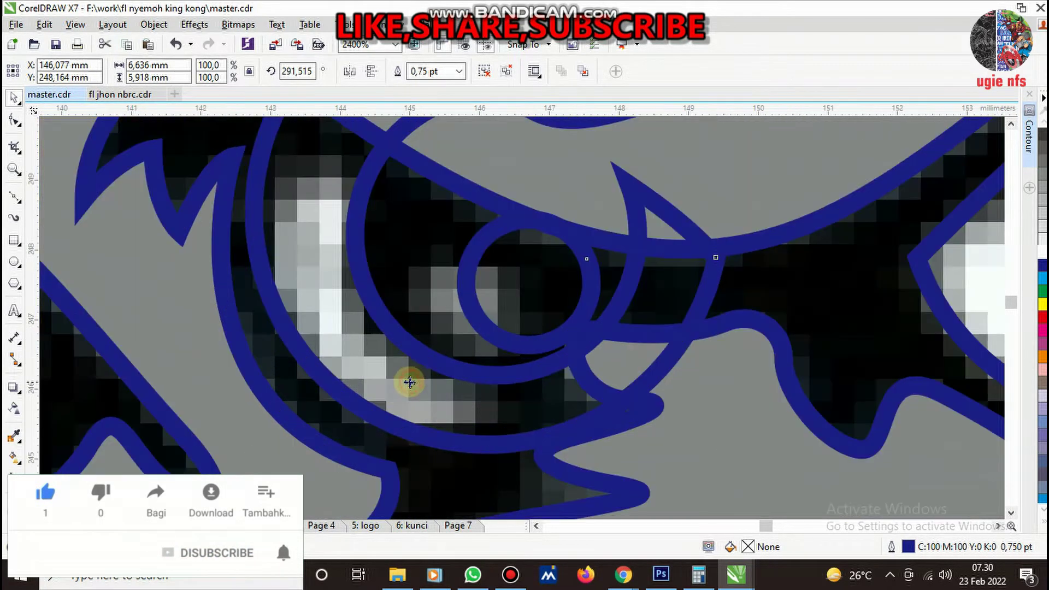
{"action": "left_click", "coordinate": [524, 293], "text": "ctrl"}
{"action": "left_click_drag", "start_coordinate": [496, 276], "coordinate": [519, 253]}
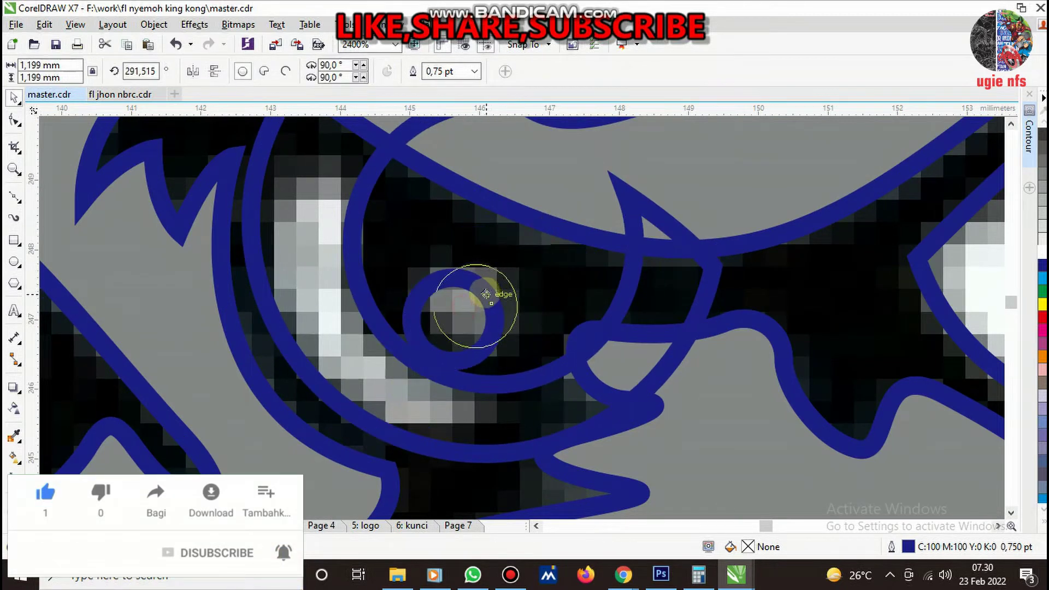
{"action": "scroll", "coordinate": [439, 309], "scroll_direction": "down", "scroll_amount": 2}
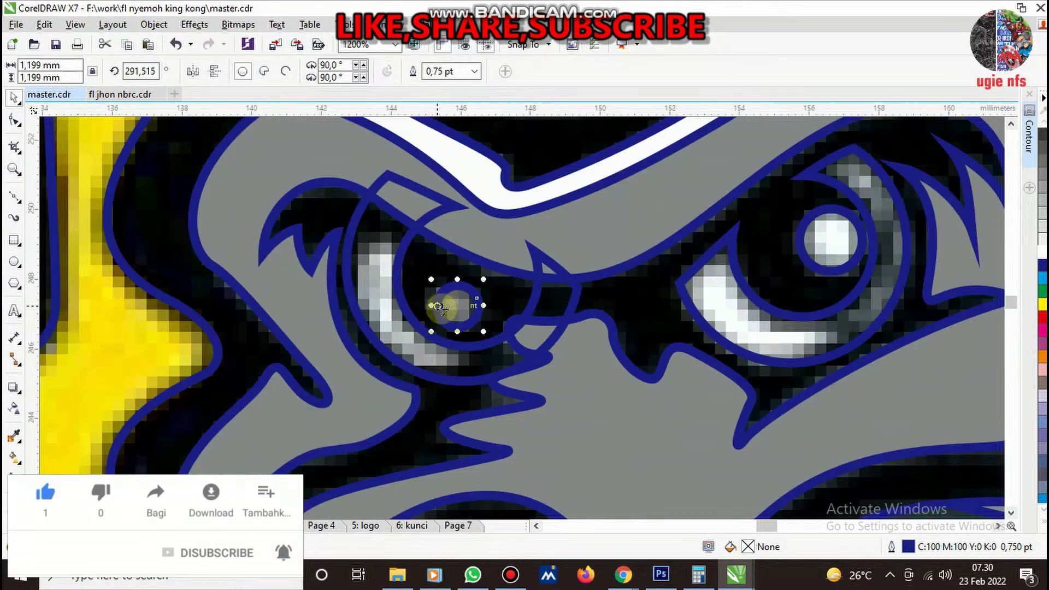
{"action": "left_click", "coordinate": [377, 224]}
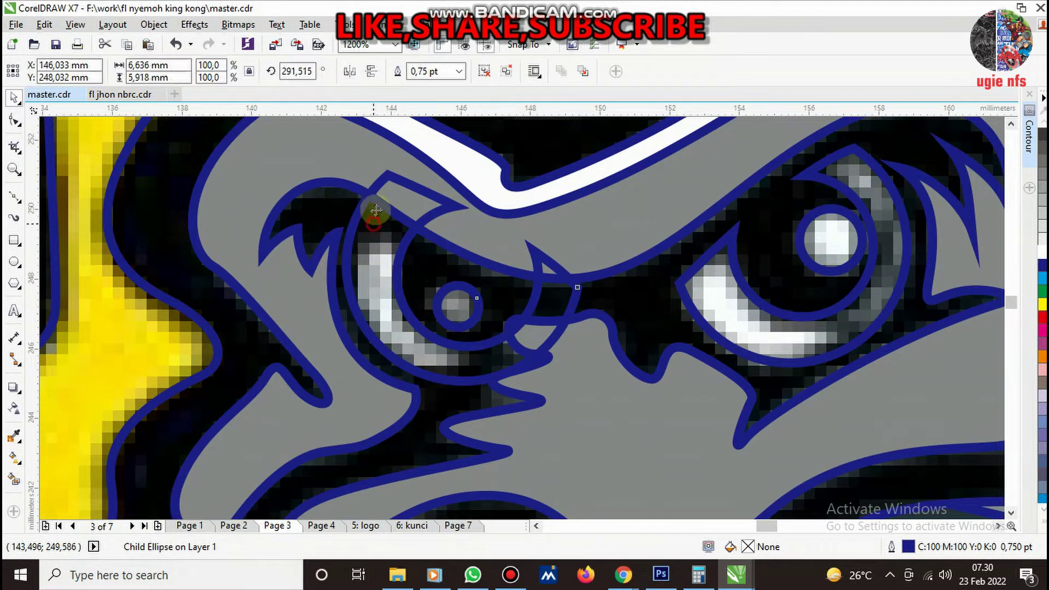
{"action": "left_click", "coordinate": [350, 191], "text": "ctrl"}
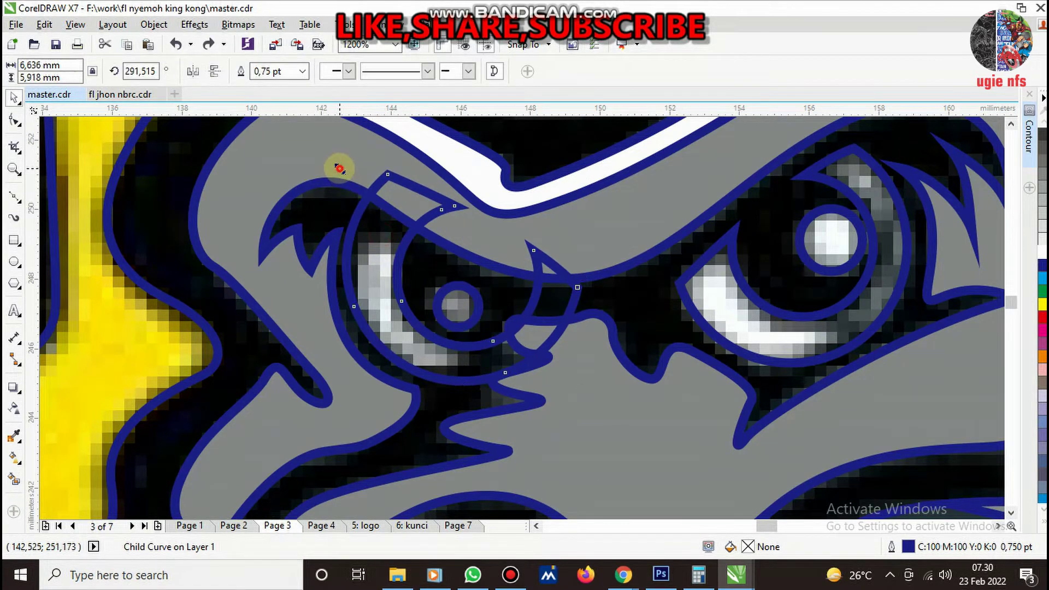
{"action": "left_click_drag", "start_coordinate": [339, 169], "coordinate": [350, 180]}
{"action": "left_click_drag", "start_coordinate": [387, 323], "coordinate": [380, 320]}
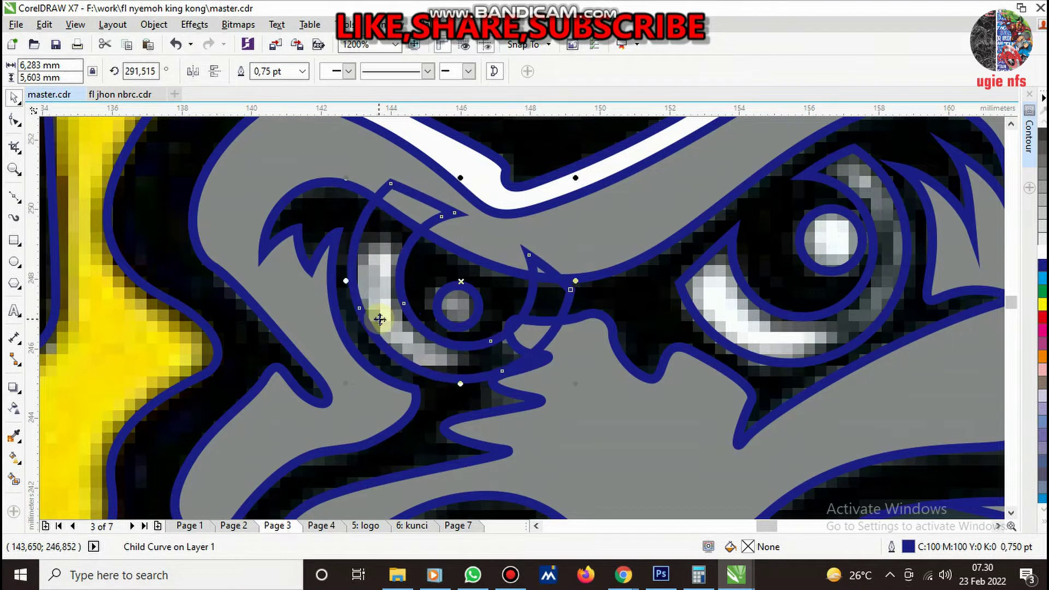
- Draw a closed Bezier trimming shape enclosing the area around the smaller eye
{"action": "left_click", "coordinate": [14, 195]}
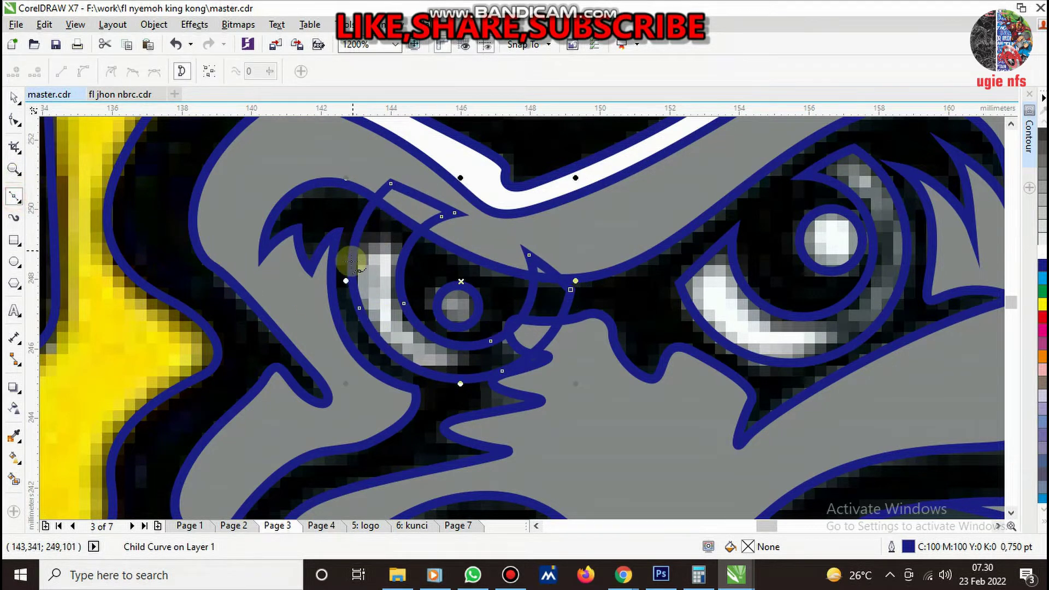
{"action": "left_click", "coordinate": [331, 274]}
{"action": "left_click_drag", "start_coordinate": [404, 252], "coordinate": [441, 282]}
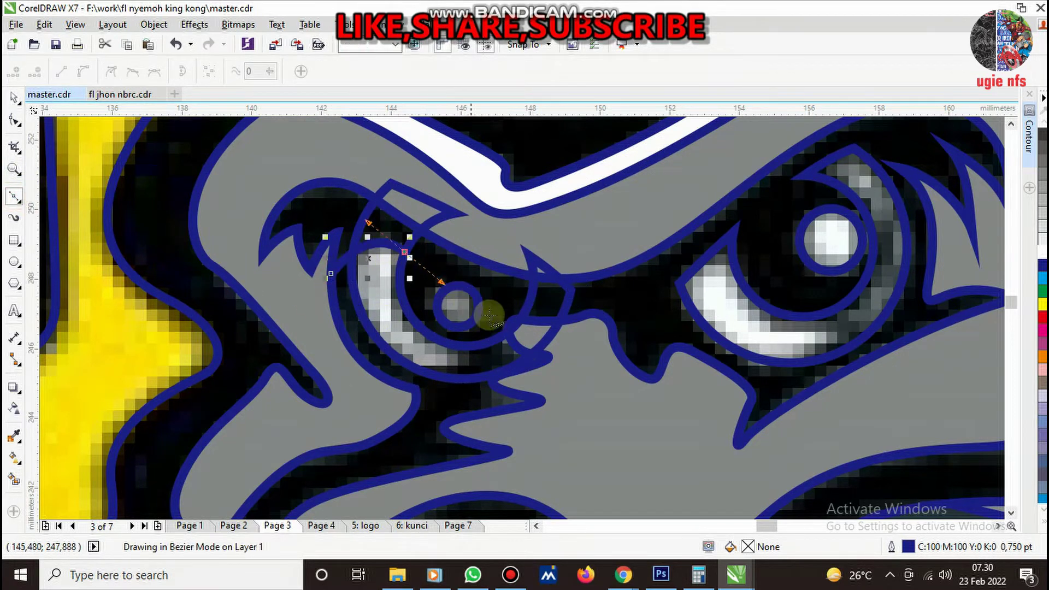
{"action": "left_click", "coordinate": [472, 323]}
{"action": "left_click", "coordinate": [424, 377]}
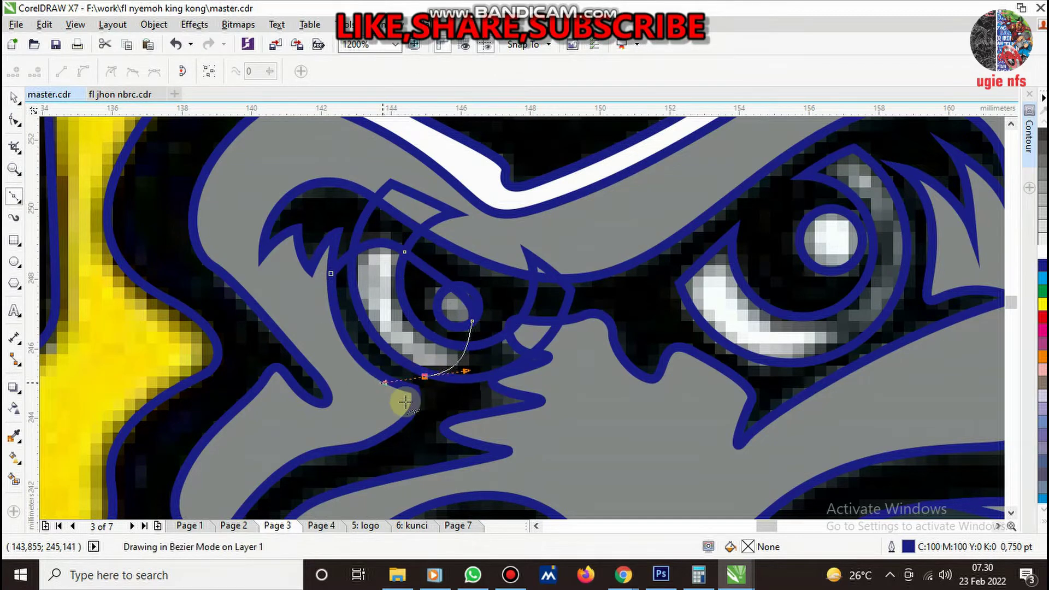
{"action": "left_click_drag", "start_coordinate": [454, 408], "coordinate": [488, 413]}
{"action": "left_click", "coordinate": [572, 403]}
{"action": "left_click", "coordinate": [643, 280]}
{"action": "left_click", "coordinate": [576, 194]}
{"action": "left_click", "coordinate": [464, 139]}
{"action": "left_click", "coordinate": [375, 141]}
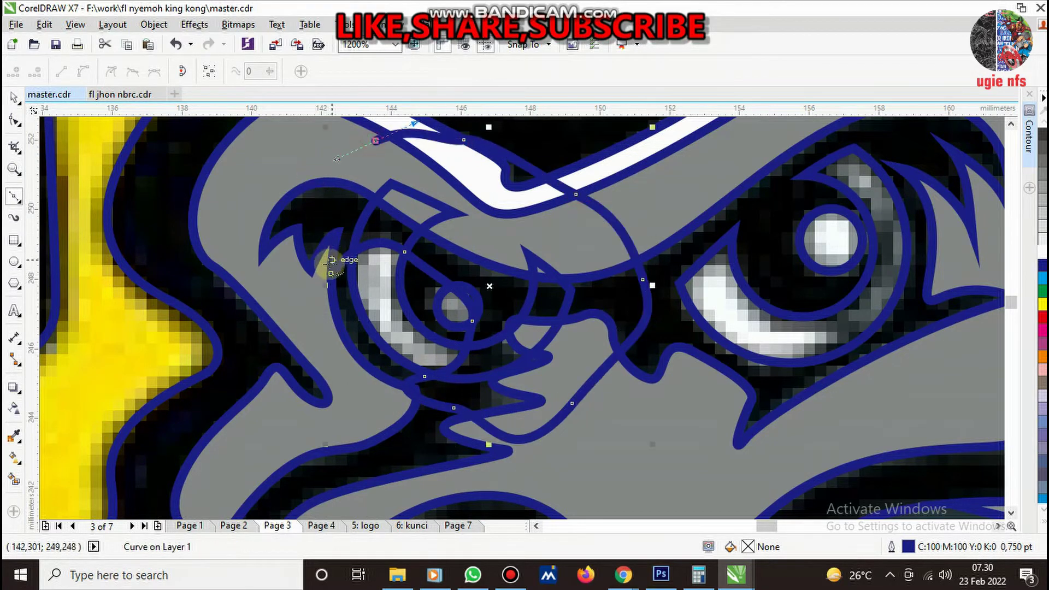
{"action": "left_click", "coordinate": [330, 274]}
- Trim the eye circles with the traced shape and delete the leftover shape
{"action": "key", "text": "space"}
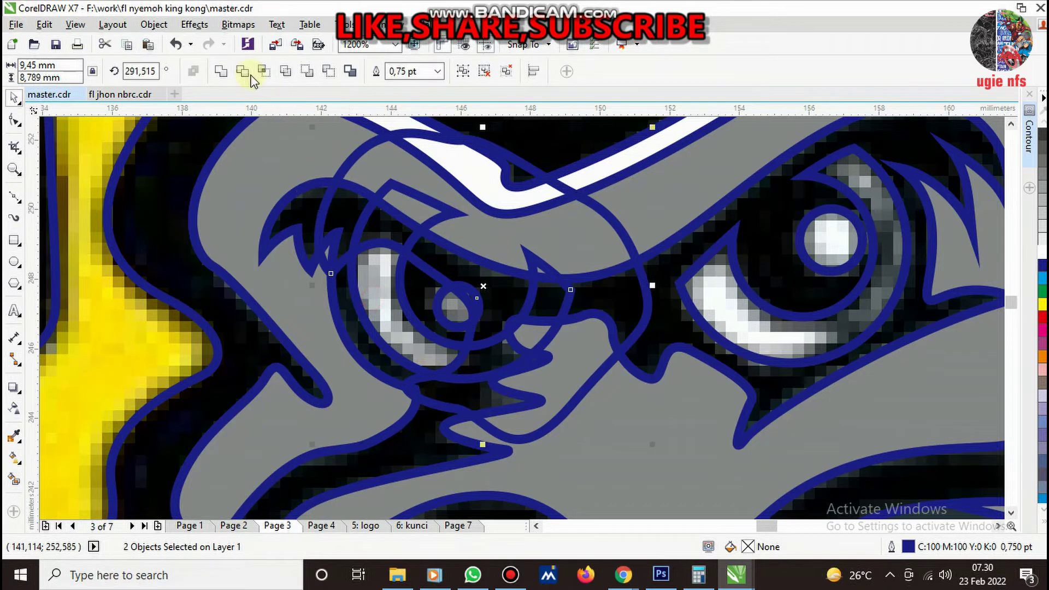
{"action": "left_click", "coordinate": [620, 307]}
{"action": "key", "text": "Delete"}
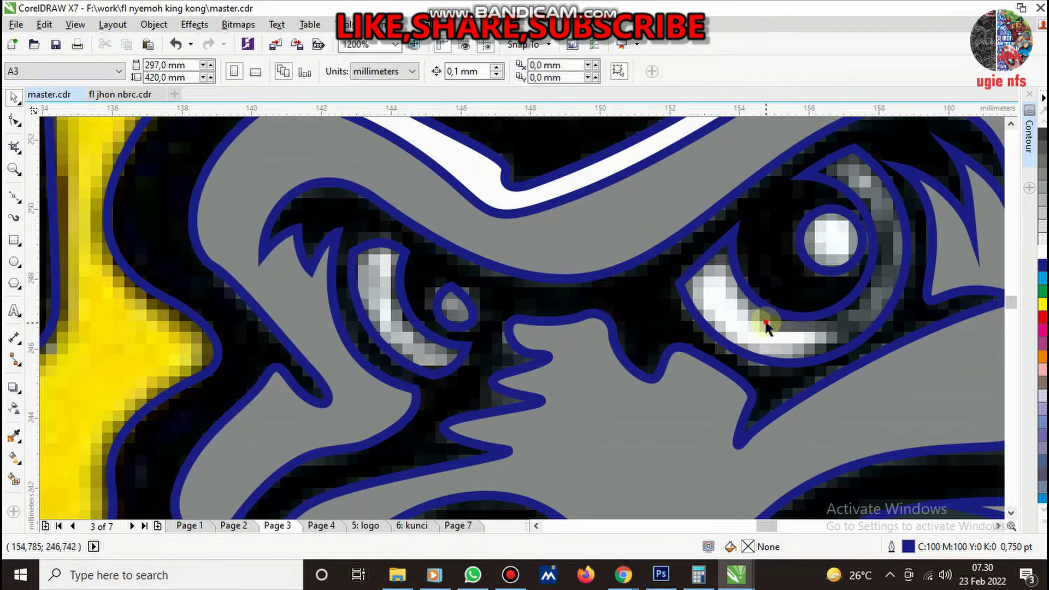
- Fill the right-hand eye shape white, then select its pupil and the new eye group
{"action": "left_click", "coordinate": [765, 320]}
{"action": "left_click", "coordinate": [976, 261]}
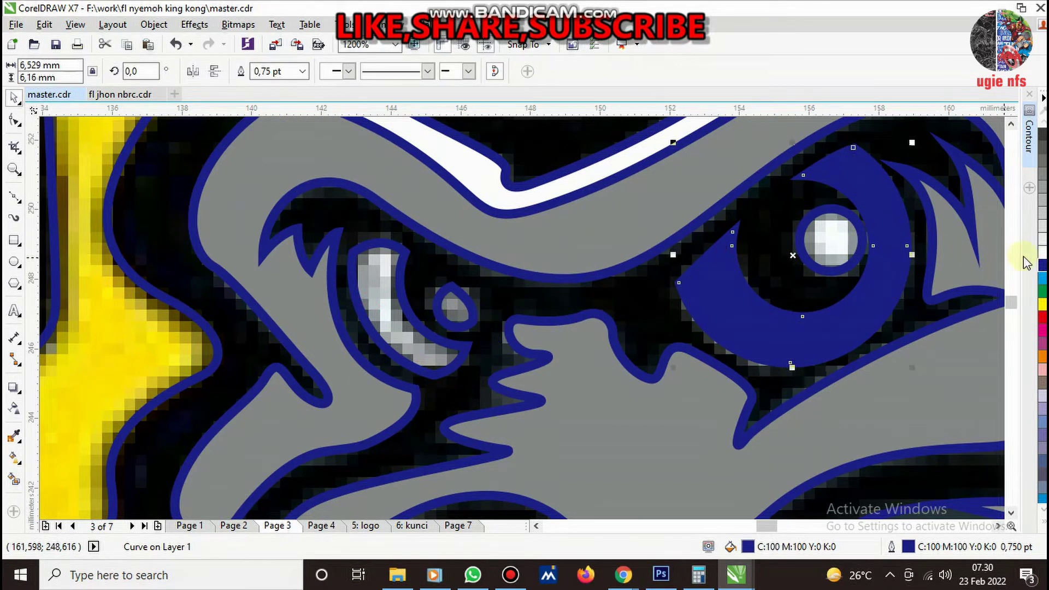
{"action": "left_click", "coordinate": [1042, 252]}
{"action": "left_click", "coordinate": [857, 241]}
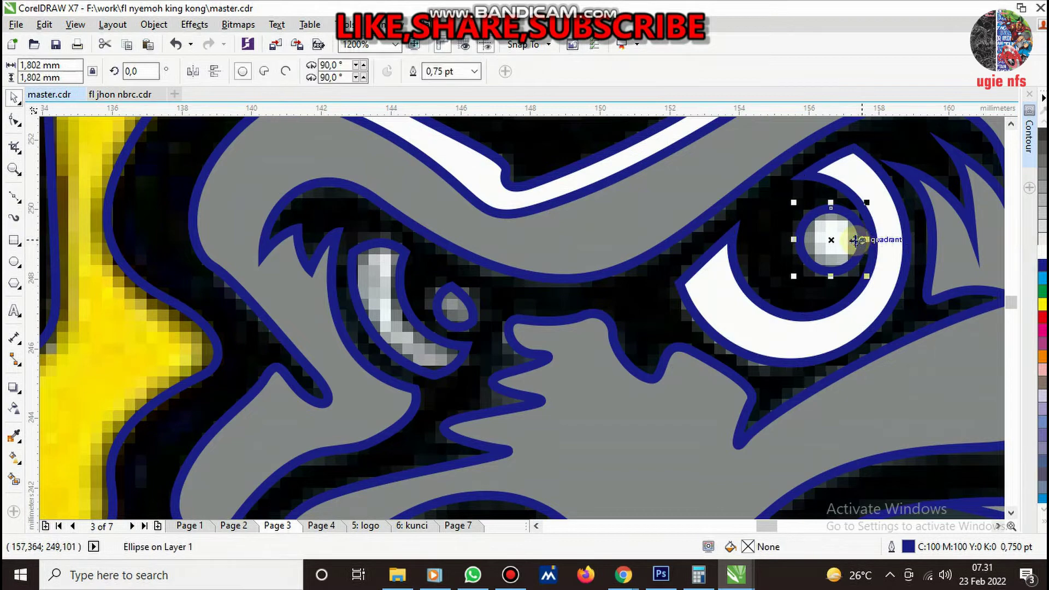
{"action": "left_click", "coordinate": [433, 300]}
- Trace the upper edge of the grey arm fur with curved Bezier nodes up to its top corner
{"action": "scroll", "coordinate": [431, 299], "scroll_direction": "down", "scroll_amount": 2}
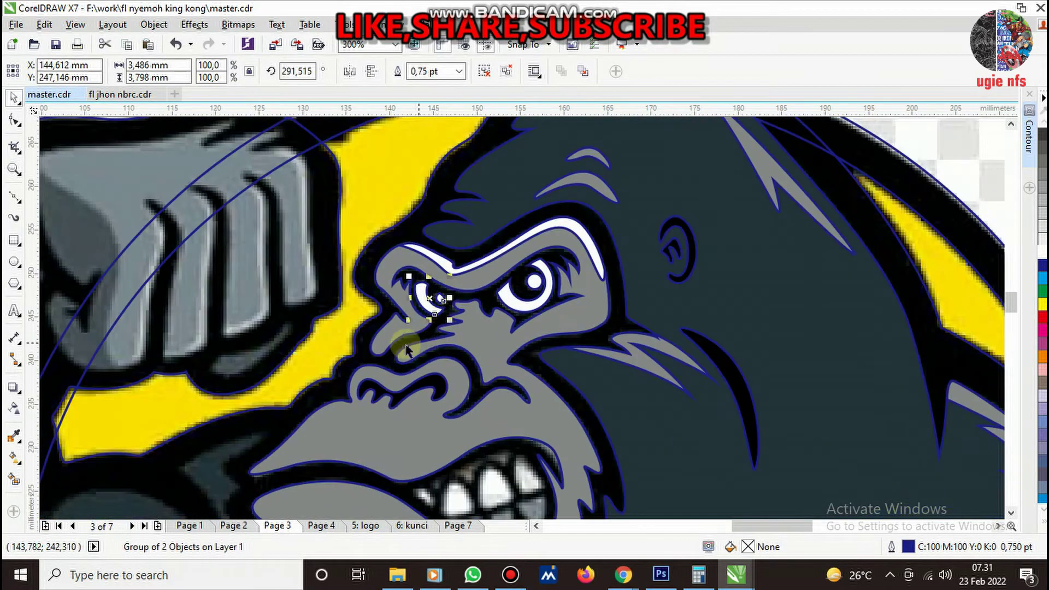
{"action": "scroll", "coordinate": [406, 349], "scroll_direction": "down", "scroll_amount": 1}
{"action": "scroll", "coordinate": [382, 393], "scroll_direction": "down", "scroll_amount": 2}
{"action": "scroll", "coordinate": [368, 414], "scroll_direction": "up", "scroll_amount": 1}
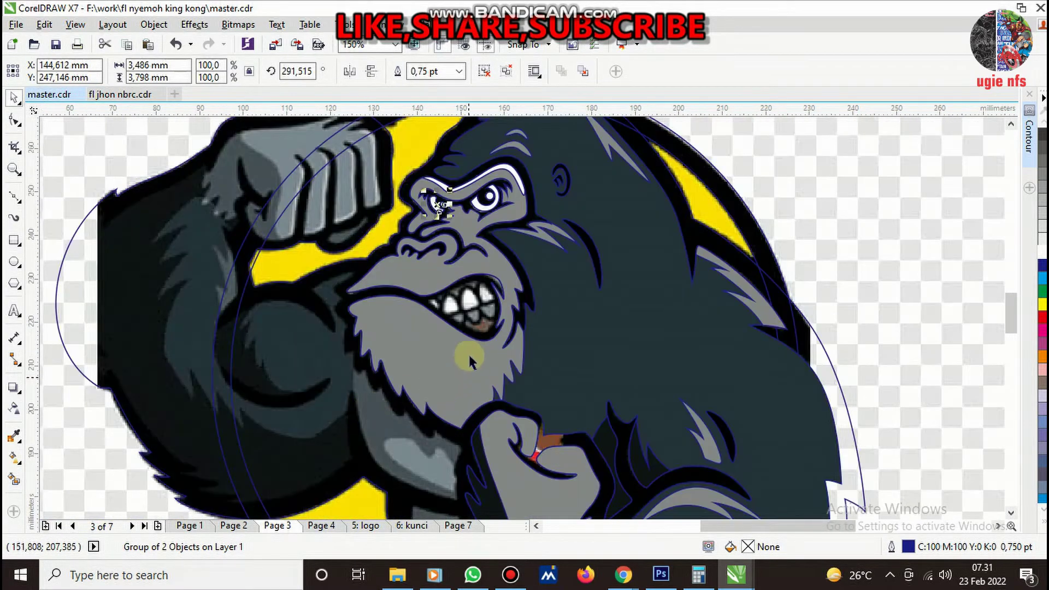
{"action": "scroll", "coordinate": [469, 358], "scroll_direction": "down", "scroll_amount": 1}
{"action": "scroll", "coordinate": [511, 437], "scroll_direction": "up", "scroll_amount": 2}
{"action": "scroll", "coordinate": [515, 435], "scroll_direction": "down", "scroll_amount": 1}
{"action": "scroll", "coordinate": [546, 373], "scroll_direction": "down", "scroll_amount": 1}
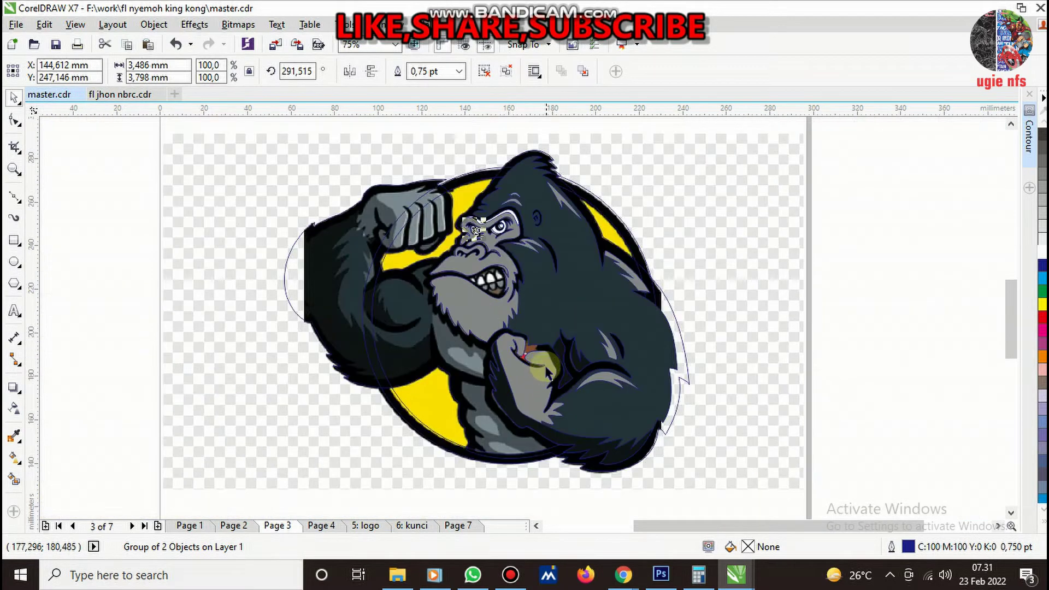
{"action": "scroll", "coordinate": [546, 369], "scroll_direction": "up", "scroll_amount": 1}
{"action": "scroll", "coordinate": [558, 342], "scroll_direction": "down", "scroll_amount": 1}
{"action": "scroll", "coordinate": [507, 366], "scroll_direction": "up", "scroll_amount": 1}
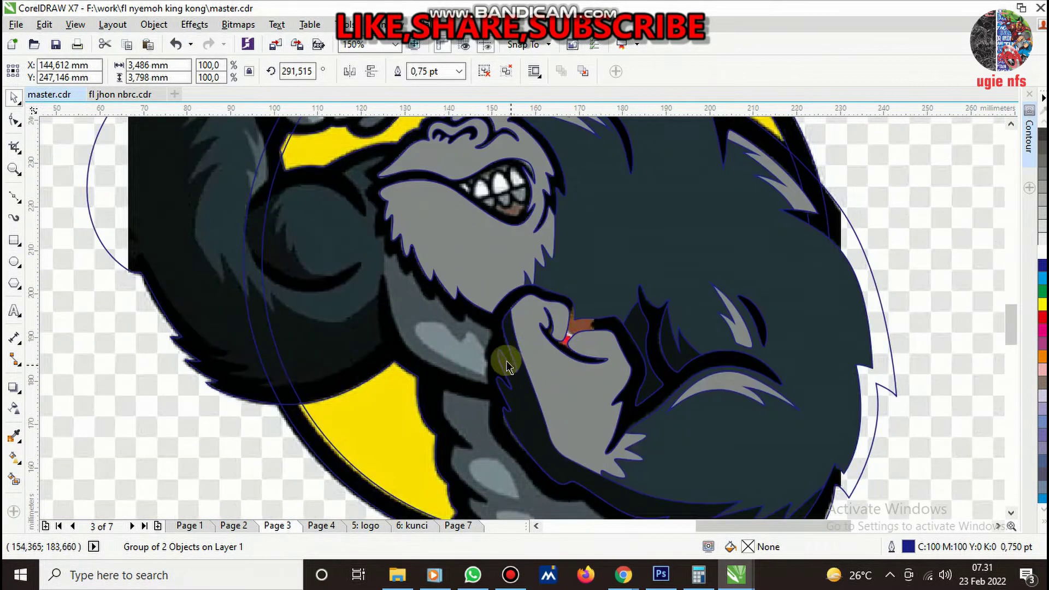
{"action": "left_click", "coordinate": [16, 196]}
{"action": "scroll", "coordinate": [462, 408], "scroll_direction": "down", "scroll_amount": 1}
{"action": "scroll", "coordinate": [462, 409], "scroll_direction": "up", "scroll_amount": 1}
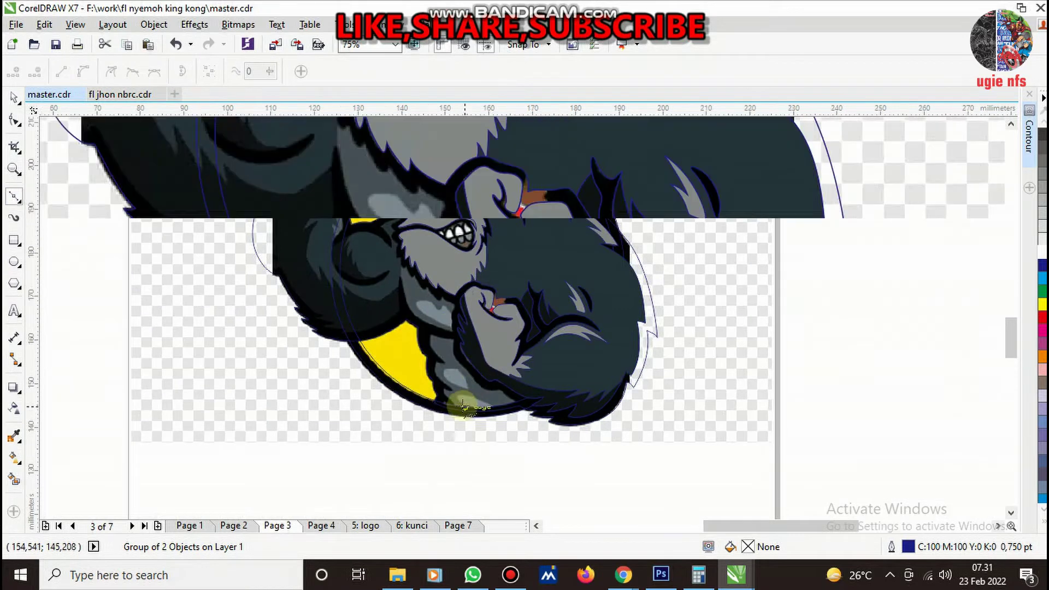
{"action": "scroll", "coordinate": [462, 409], "scroll_direction": "up", "scroll_amount": 1}
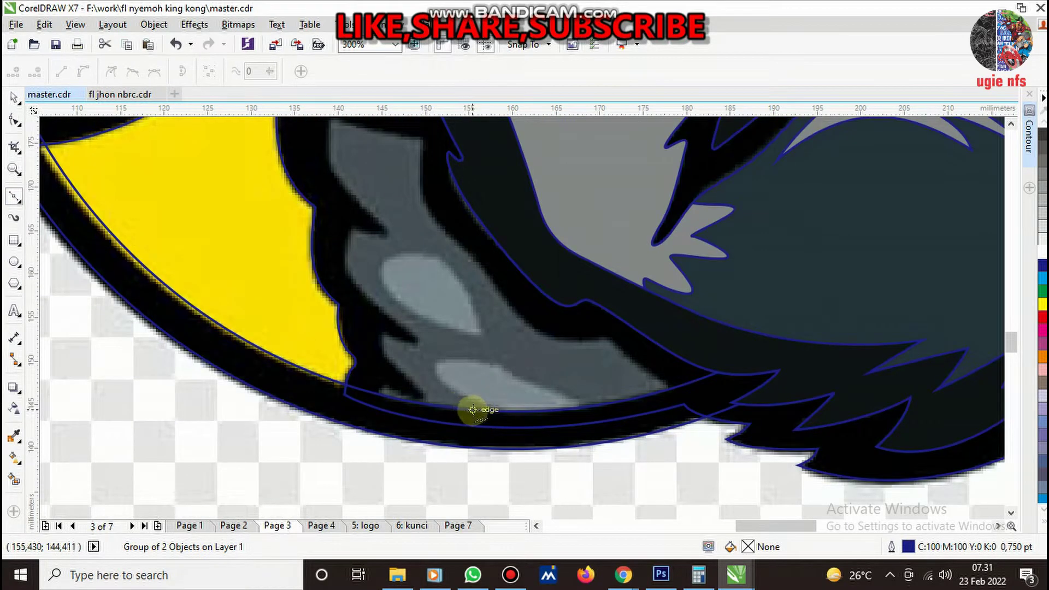
{"action": "scroll", "coordinate": [665, 382], "scroll_direction": "up", "scroll_amount": 3}
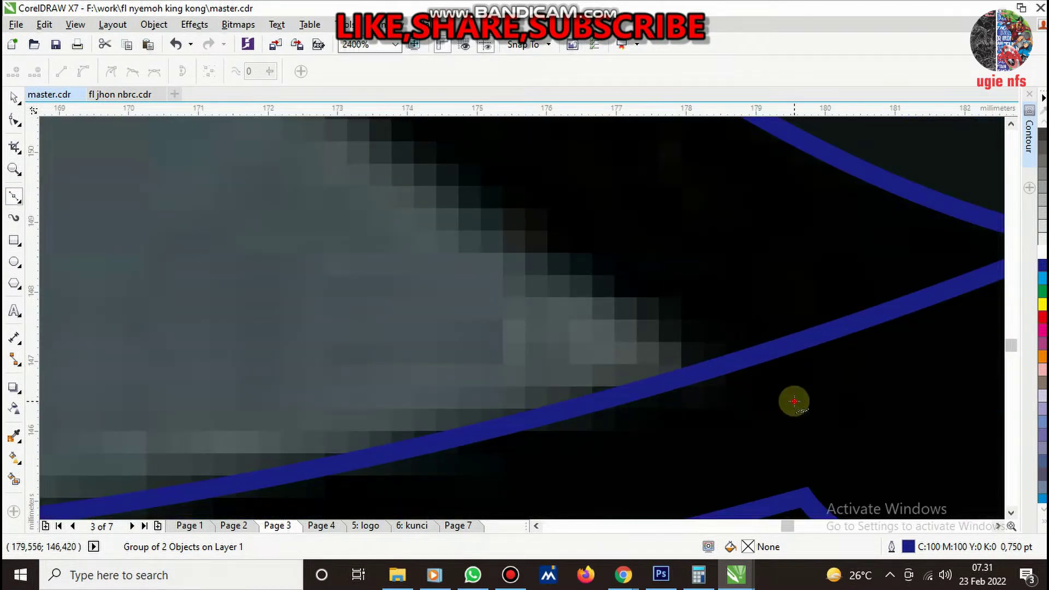
{"action": "left_click", "coordinate": [794, 402]}
{"action": "scroll", "coordinate": [686, 356], "scroll_direction": "down", "scroll_amount": 2}
{"action": "scroll", "coordinate": [649, 335], "scroll_direction": "up", "scroll_amount": 1}
{"action": "scroll", "coordinate": [648, 335], "scroll_direction": "up", "scroll_amount": 1}
{"action": "mouse_move", "coordinate": [651, 335]}
{"action": "left_mouse_down"}
{"action": "mouse_move", "coordinate": [534, 248]}
{"action": "mouse_move", "coordinate": [508, 206]}
{"action": "left_mouse_up"}
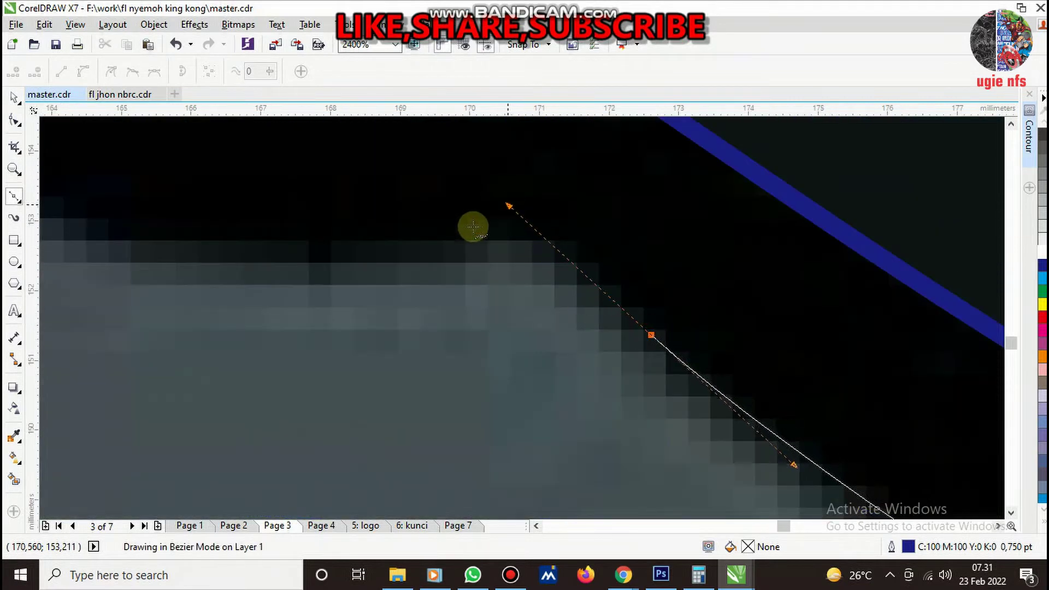
{"action": "scroll", "coordinate": [535, 279], "scroll_direction": "down", "scroll_amount": 2}
{"action": "scroll", "coordinate": [431, 276], "scroll_direction": "up", "scroll_amount": 1}
{"action": "left_click_drag", "start_coordinate": [430, 278], "coordinate": [317, 177]}
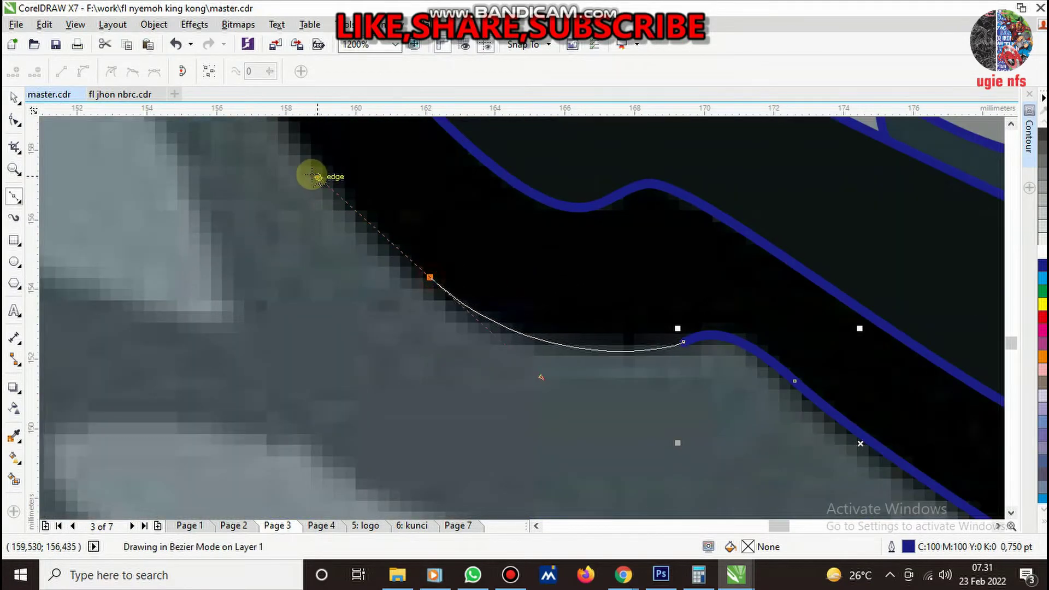
{"action": "scroll", "coordinate": [539, 344], "scroll_direction": "down", "scroll_amount": 2}
{"action": "scroll", "coordinate": [438, 228], "scroll_direction": "up", "scroll_amount": 2}
{"action": "left_click_drag", "start_coordinate": [461, 286], "coordinate": [383, 216]}
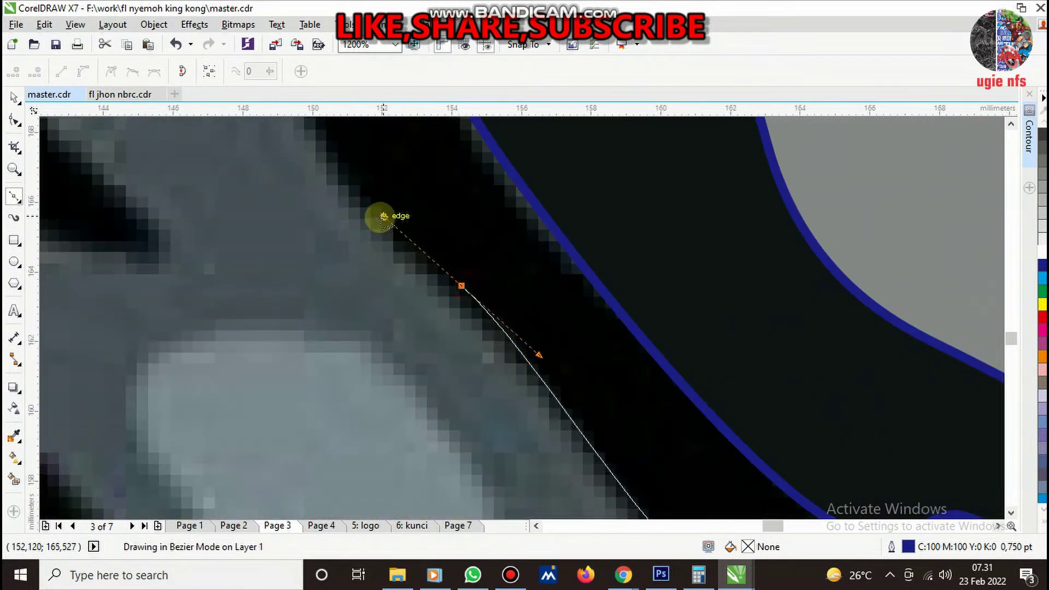
{"action": "scroll", "coordinate": [525, 307], "scroll_direction": "down", "scroll_amount": 1}
{"action": "scroll", "coordinate": [475, 241], "scroll_direction": "down", "scroll_amount": 1}
{"action": "scroll", "coordinate": [476, 241], "scroll_direction": "up", "scroll_amount": 2}
{"action": "left_click_drag", "start_coordinate": [485, 359], "coordinate": [489, 239]}
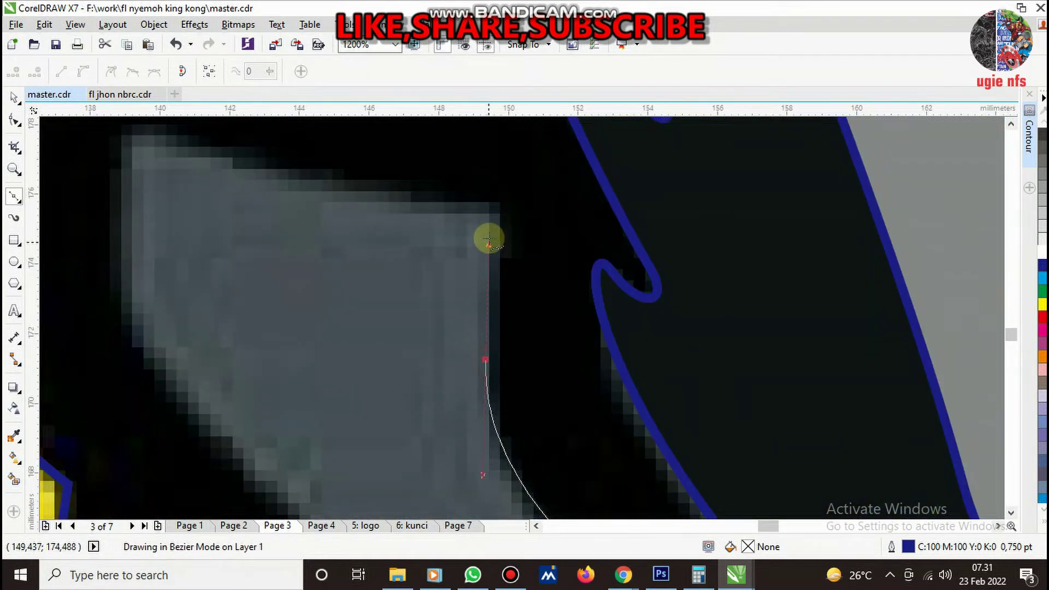
{"action": "left_click_drag", "start_coordinate": [469, 204], "coordinate": [507, 203]}
- Continue the fur outline around its tip and lower edge, redo a misplaced segment, and close the curve
{"action": "scroll", "coordinate": [520, 272], "scroll_direction": "down", "scroll_amount": 1}
{"action": "scroll", "coordinate": [344, 199], "scroll_direction": "up", "scroll_amount": 1}
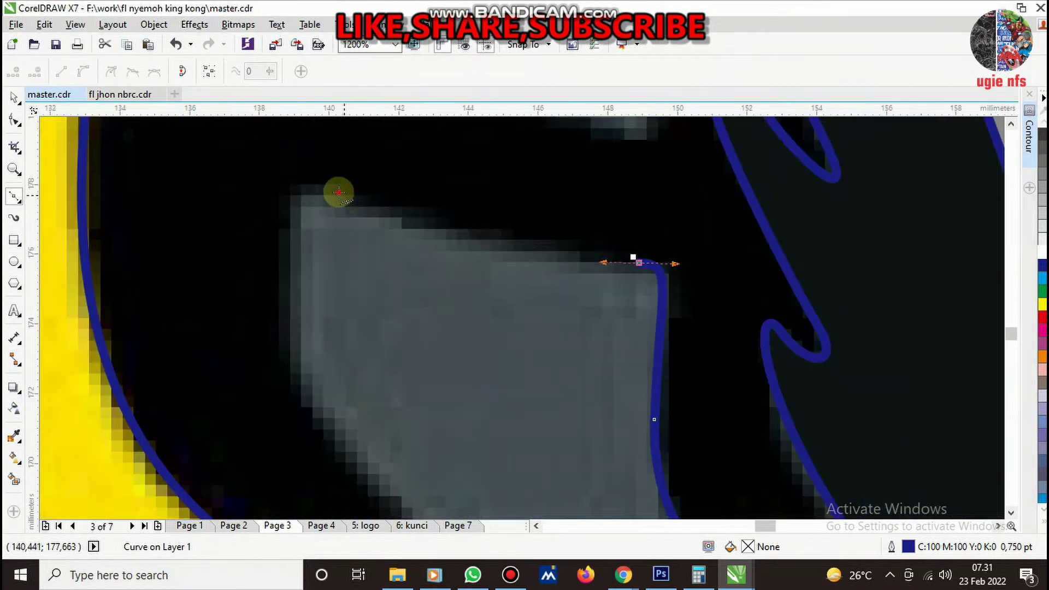
{"action": "left_click_drag", "start_coordinate": [338, 192], "coordinate": [278, 328]}
{"action": "scroll", "coordinate": [278, 327], "scroll_direction": "down", "scroll_amount": 2}
{"action": "scroll", "coordinate": [376, 344], "scroll_direction": "up", "scroll_amount": 2}
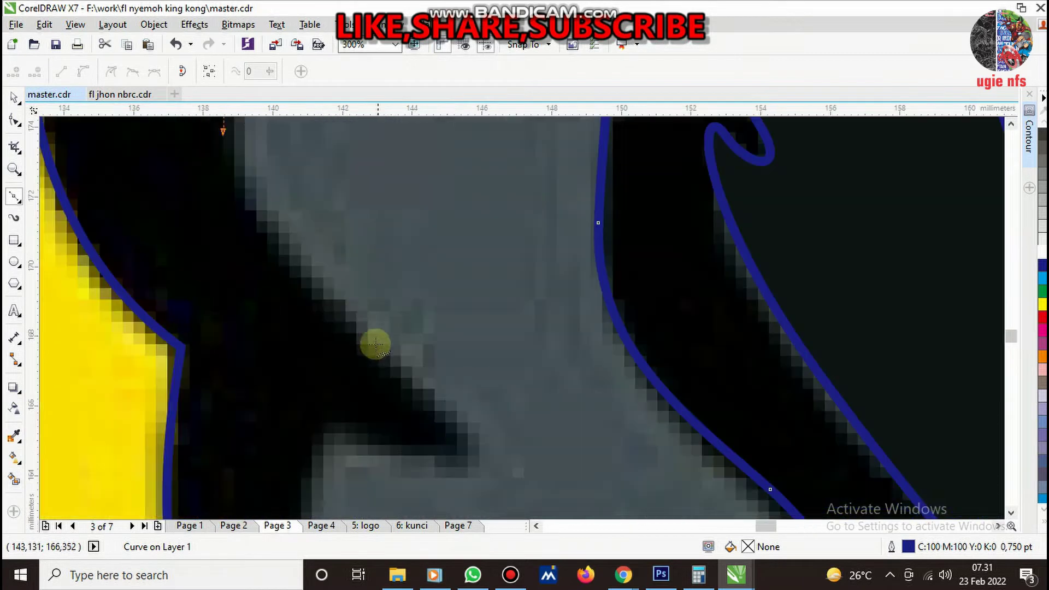
{"action": "left_click_drag", "start_coordinate": [374, 333], "coordinate": [503, 452]}
{"action": "mouse_move", "coordinate": [421, 450]}
{"action": "left_mouse_down"}
{"action": "mouse_move", "coordinate": [333, 423]}
{"action": "mouse_move", "coordinate": [311, 442]}
{"action": "left_mouse_up"}
{"action": "scroll", "coordinate": [386, 374], "scroll_direction": "down", "scroll_amount": 2}
{"action": "scroll", "coordinate": [391, 398], "scroll_direction": "up", "scroll_amount": 1}
{"action": "scroll", "coordinate": [410, 304], "scroll_direction": "up", "scroll_amount": 1}
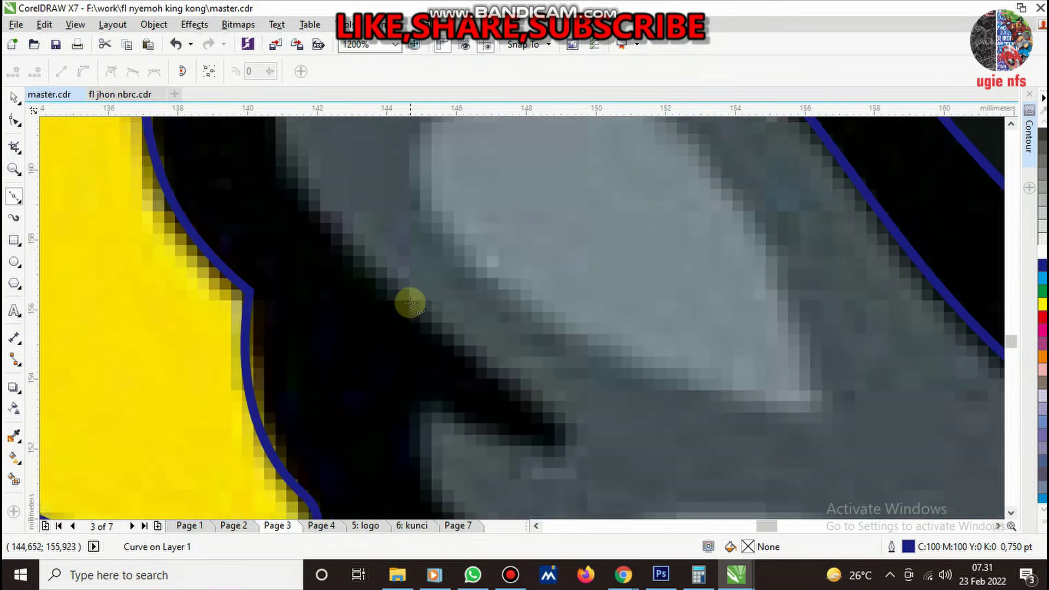
{"action": "mouse_move", "coordinate": [410, 304]}
{"action": "left_mouse_down"}
{"action": "mouse_move", "coordinate": [576, 438]}
{"action": "mouse_move", "coordinate": [480, 421]}
{"action": "mouse_move", "coordinate": [413, 425]}
{"action": "mouse_move", "coordinate": [410, 467]}
{"action": "left_mouse_up"}
{"action": "scroll", "coordinate": [480, 391], "scroll_direction": "down", "scroll_amount": 2}
{"action": "scroll", "coordinate": [480, 391], "scroll_direction": "up", "scroll_amount": 1}
{"action": "scroll", "coordinate": [407, 304], "scroll_direction": "up", "scroll_amount": 1}
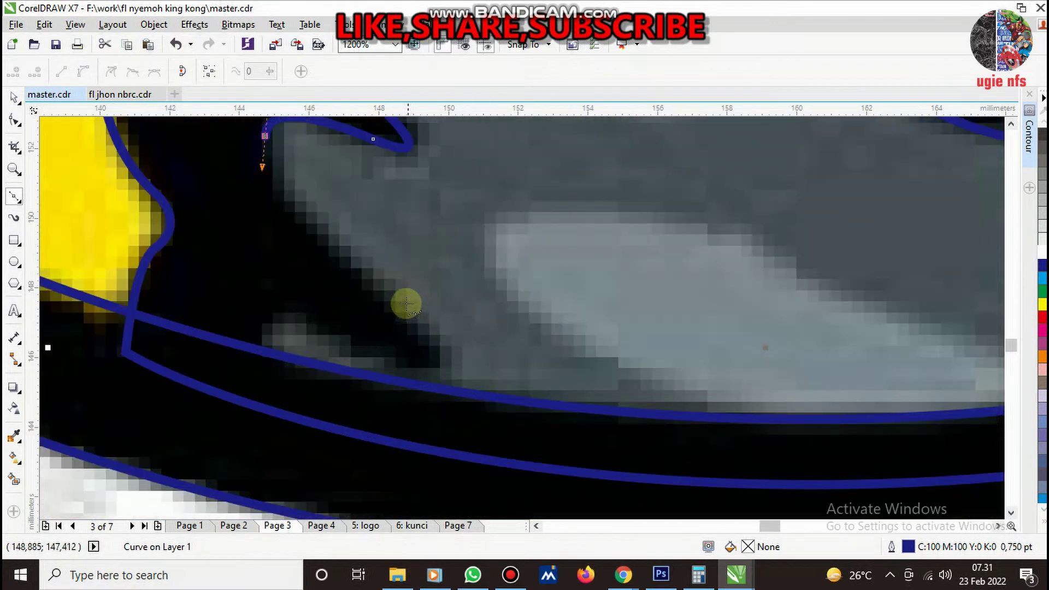
{"action": "left_click_drag", "start_coordinate": [406, 304], "coordinate": [452, 365]}
{"action": "left_click_drag", "start_coordinate": [381, 344], "coordinate": [298, 310]}
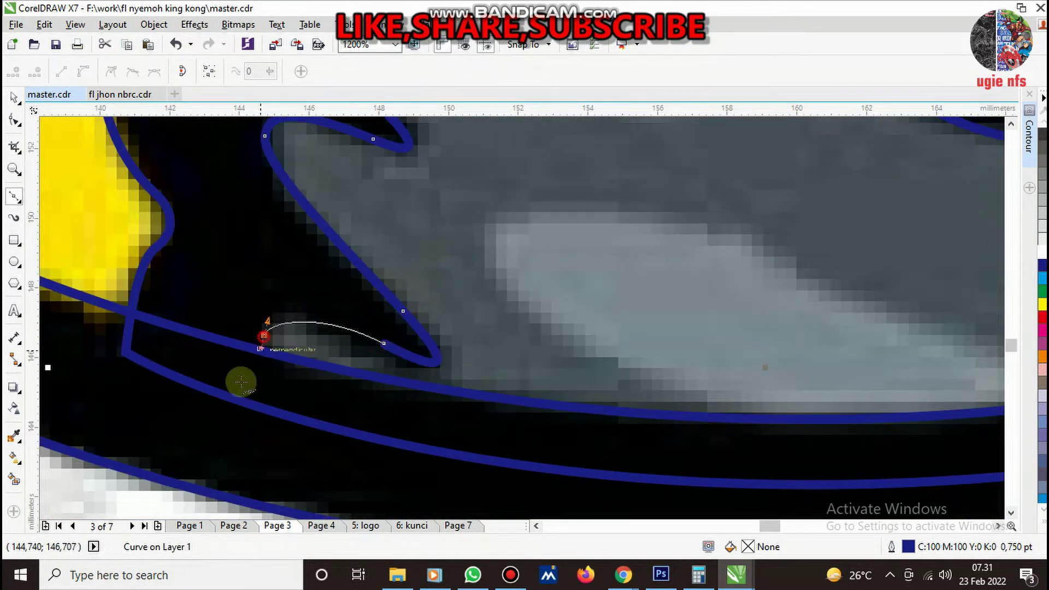
{"action": "left_click_drag", "start_coordinate": [241, 382], "coordinate": [234, 398]}
{"action": "key", "text": "ctrl+z"}
{"action": "key", "text": "ctrl+z"}
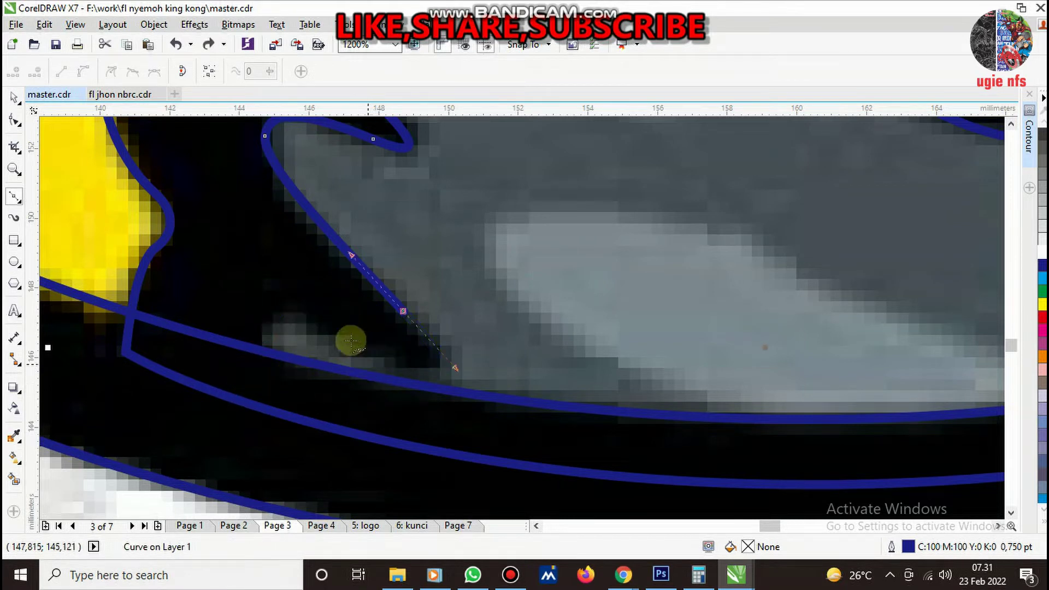
{"action": "left_click_drag", "start_coordinate": [331, 335], "coordinate": [262, 298]}
{"action": "left_click", "coordinate": [262, 370]}
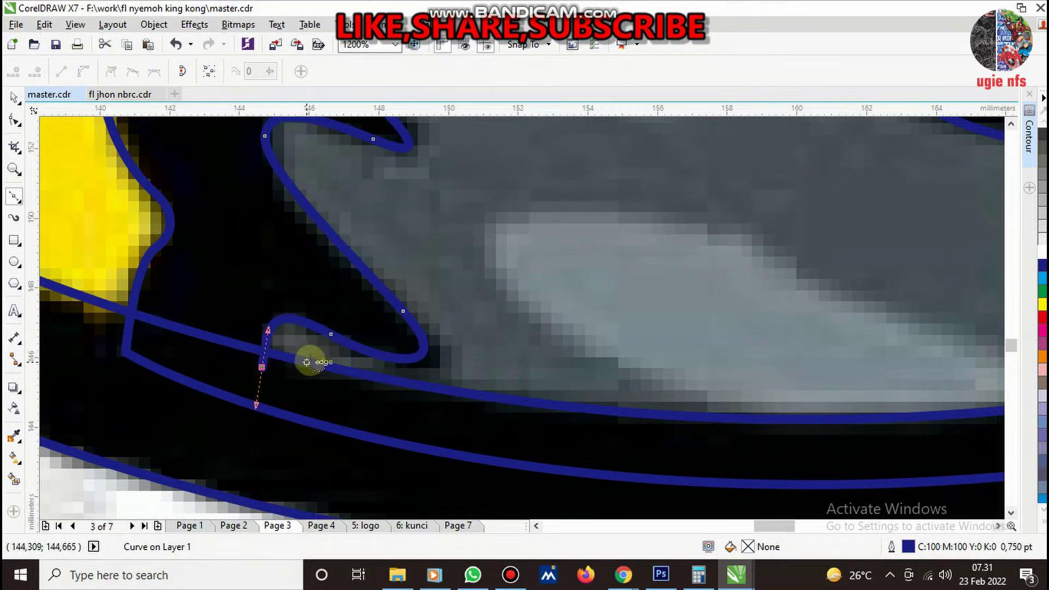
{"action": "scroll", "coordinate": [304, 358], "scroll_direction": "down", "scroll_amount": 3}
{"action": "left_click_drag", "start_coordinate": [431, 415], "coordinate": [476, 410]}
{"action": "scroll", "coordinate": [472, 366], "scroll_direction": "up", "scroll_amount": 1}
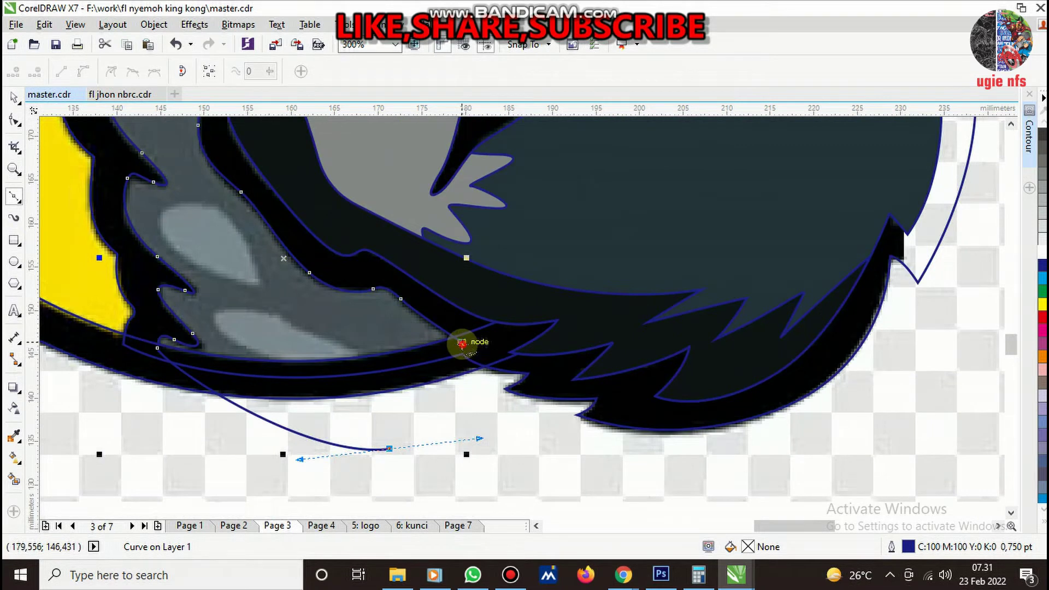
{"action": "left_click", "coordinate": [462, 343]}
{"action": "key", "text": "space"}
- Clip the traced arm fur shape to the badge border
{"action": "scroll", "coordinate": [383, 350], "scroll_direction": "down", "scroll_amount": 3}
{"action": "scroll", "coordinate": [310, 351], "scroll_direction": "up", "scroll_amount": 2}
{"action": "scroll", "coordinate": [310, 351], "scroll_direction": "up", "scroll_amount": 1}
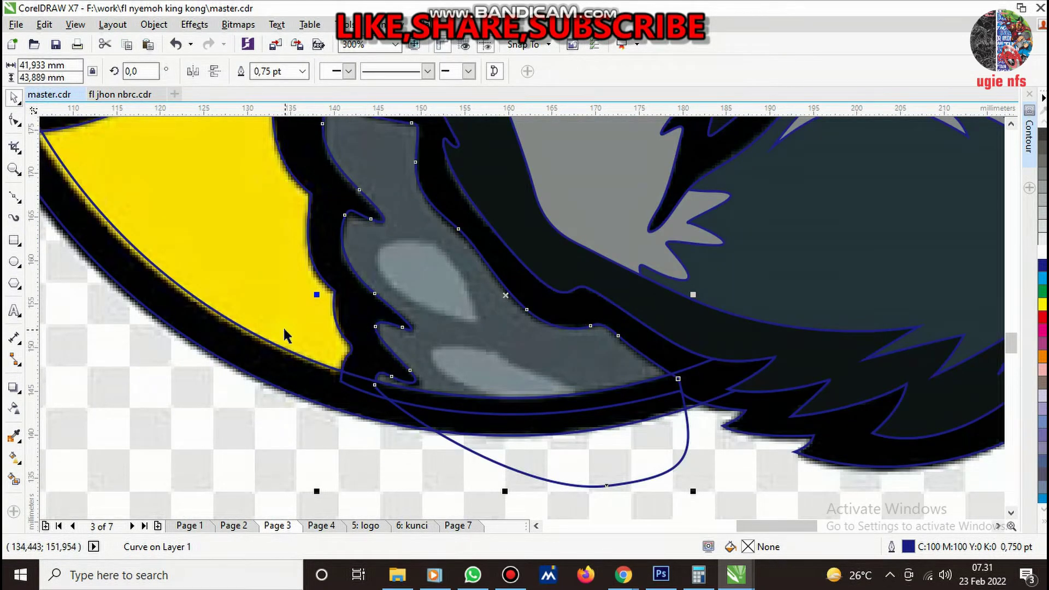
{"action": "left_click", "coordinate": [268, 303], "text": "shift"}
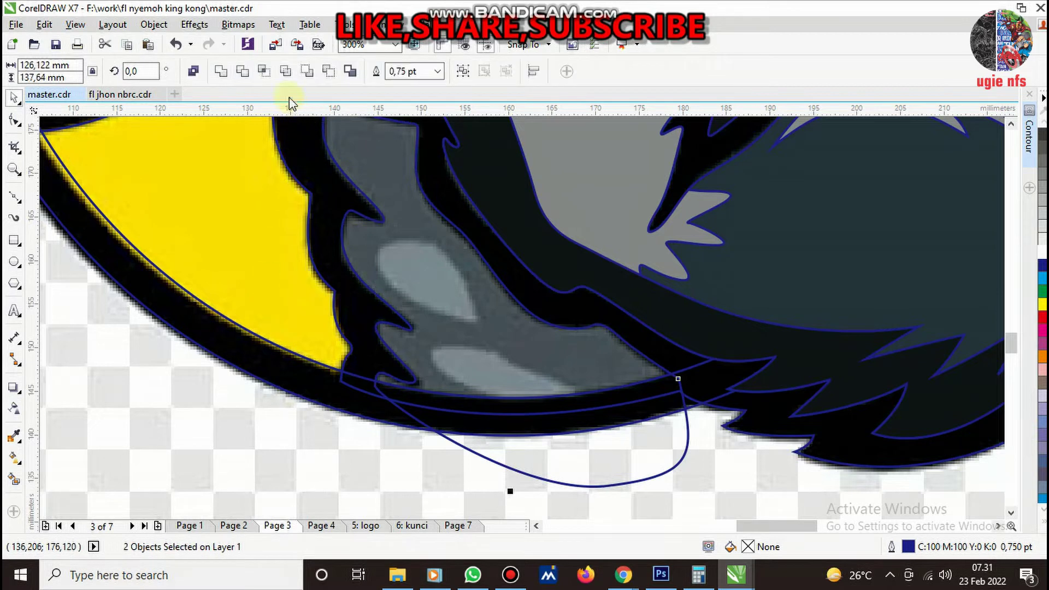
{"action": "left_click", "coordinate": [263, 73]}
- Bring the traced arm fur shape to the front of its layer
{"action": "left_click", "coordinate": [561, 454]}
{"action": "left_click", "coordinate": [392, 350]}
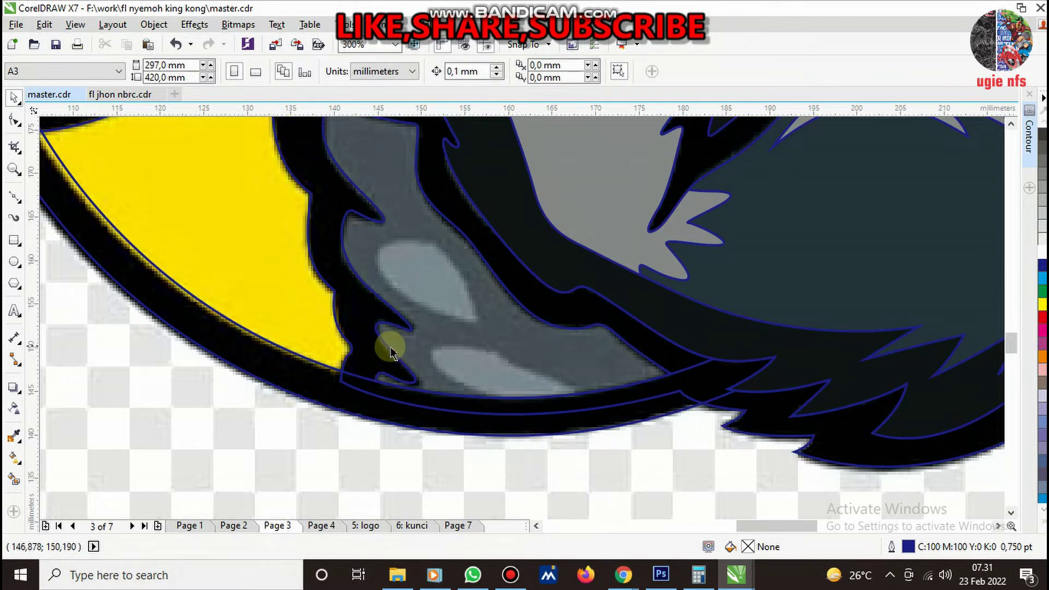
{"action": "left_click", "coordinate": [390, 348]}
{"action": "right_click", "coordinate": [390, 348]}
{"action": "mouse_move", "coordinate": [480, 387]}
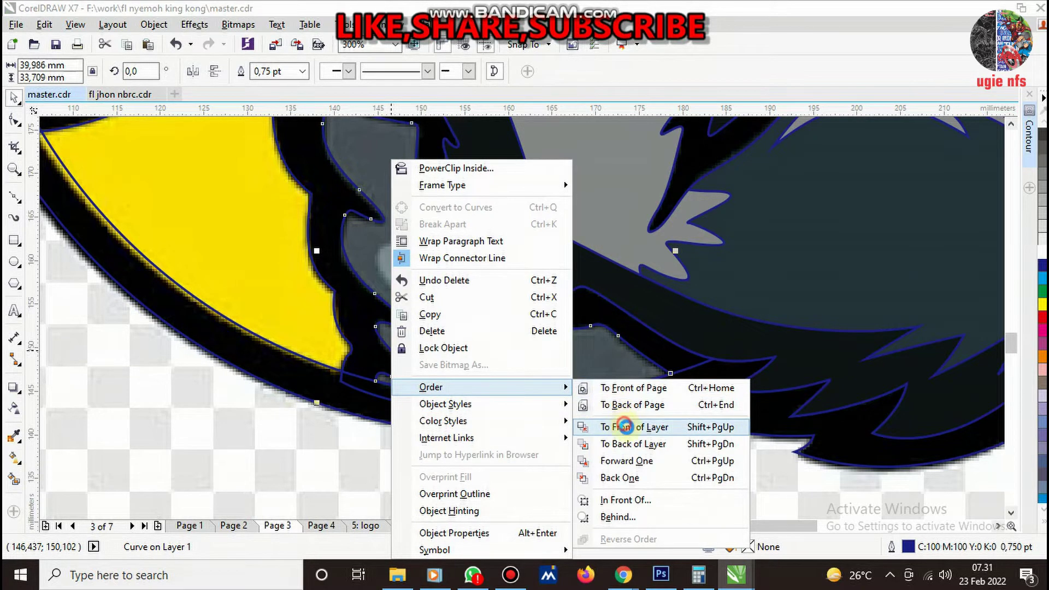
{"action": "left_click", "coordinate": [623, 426]}
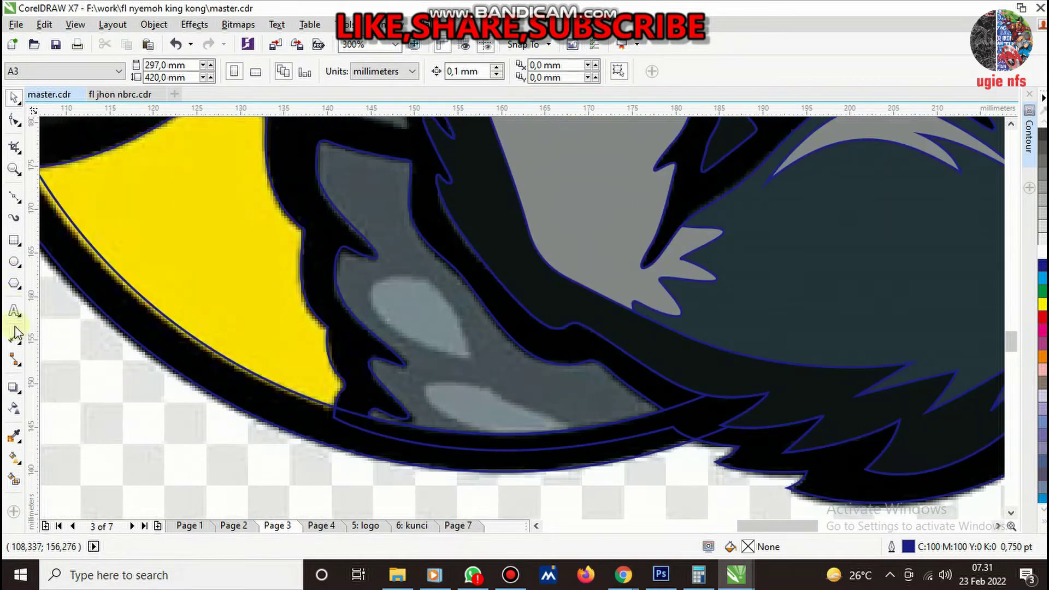
- Outline the lower light grey patch on the arm as a closed curve
{"action": "scroll", "coordinate": [480, 398], "scroll_direction": "up", "scroll_amount": 1}
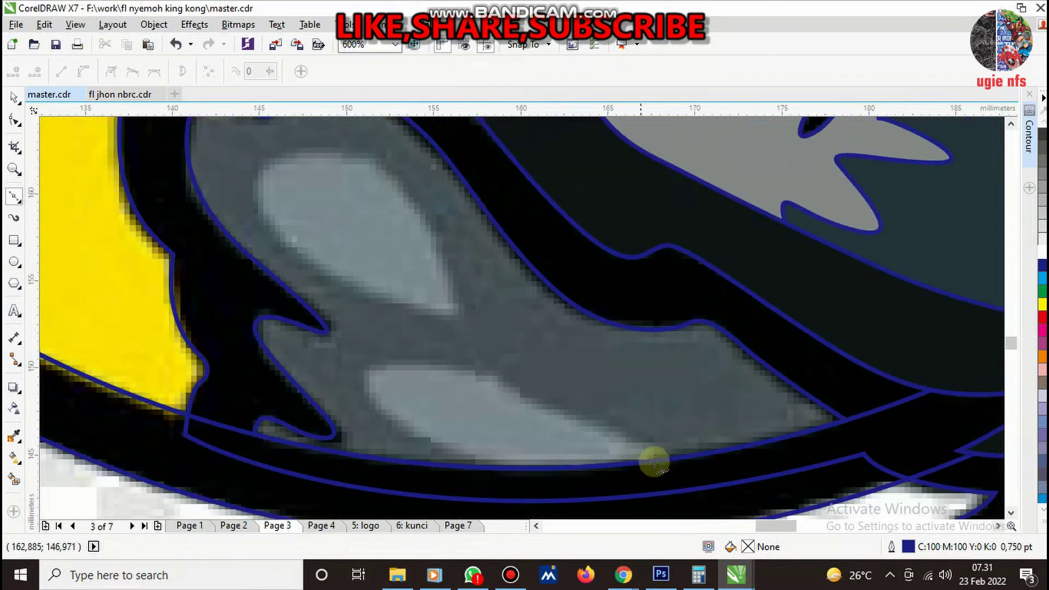
{"action": "left_click_drag", "start_coordinate": [513, 384], "coordinate": [459, 351]}
{"action": "left_click_drag", "start_coordinate": [373, 358], "coordinate": [353, 355]}
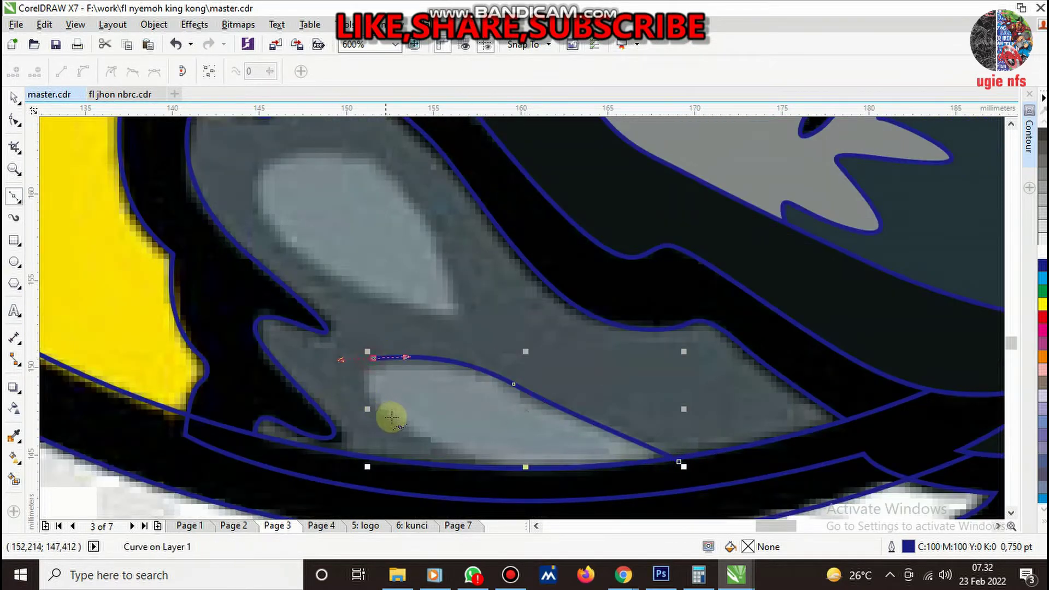
{"action": "left_click", "coordinate": [538, 482]}
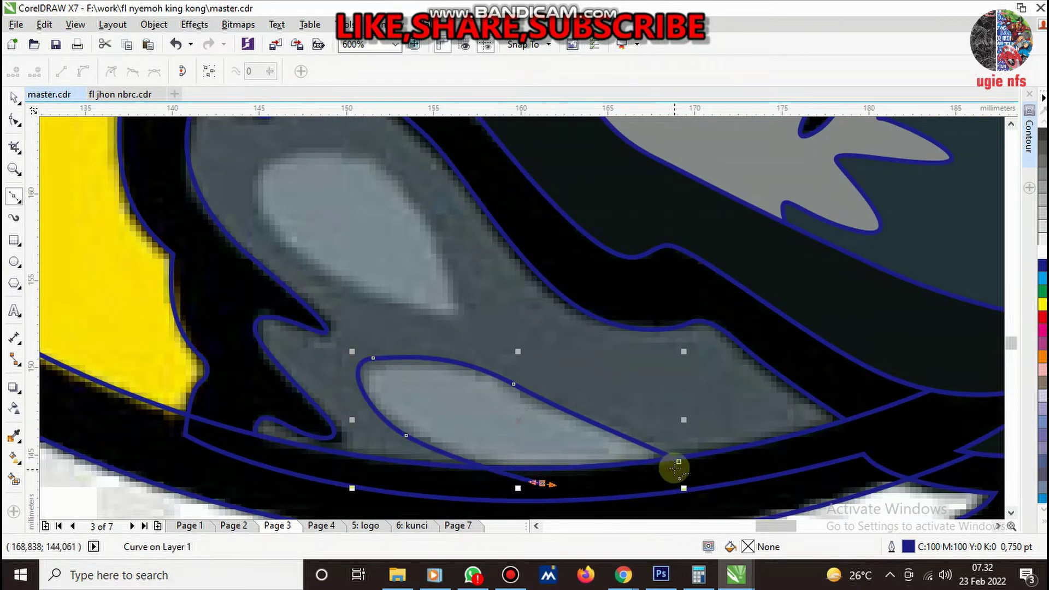
{"action": "left_click_drag", "start_coordinate": [679, 463], "coordinate": [698, 482]}
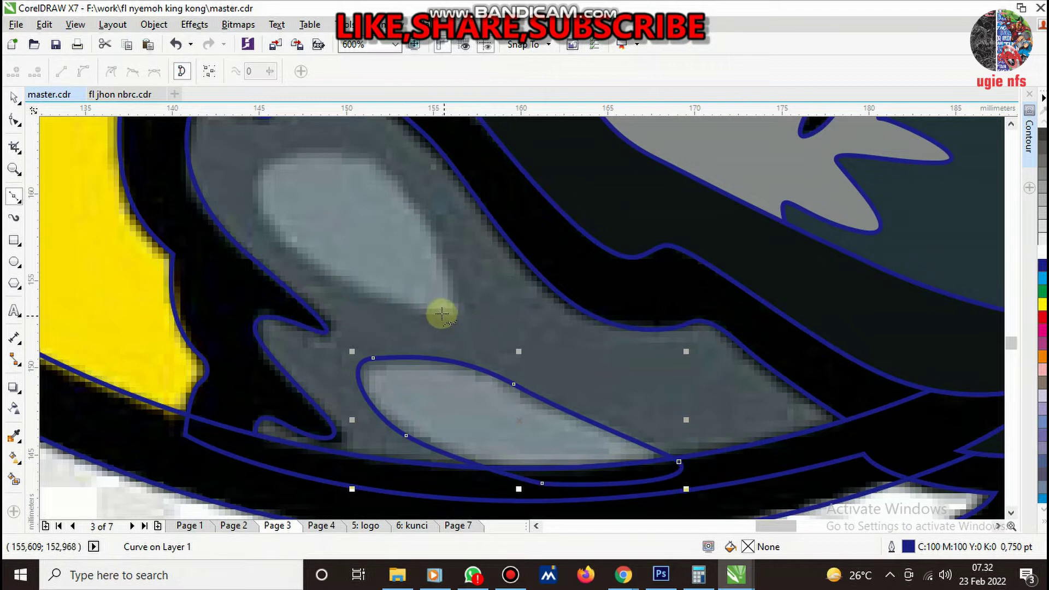
- Outline the upper teardrop-shaped light grey patch as a closed curve
{"action": "left_click_drag", "start_coordinate": [442, 313], "coordinate": [257, 223]}
{"action": "scroll", "coordinate": [208, 161], "scroll_direction": "up", "scroll_amount": 2}
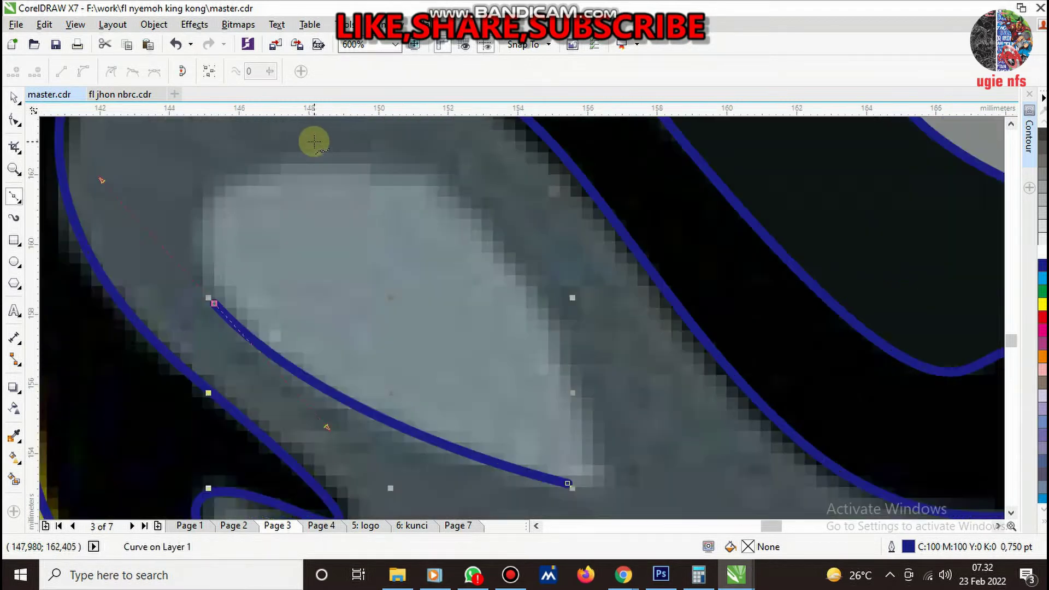
{"action": "scroll", "coordinate": [312, 141], "scroll_direction": "up", "scroll_amount": 2}
{"action": "left_click", "coordinate": [342, 192]}
{"action": "left_click", "coordinate": [503, 223]}
{"action": "scroll", "coordinate": [443, 239], "scroll_direction": "down", "scroll_amount": 3}
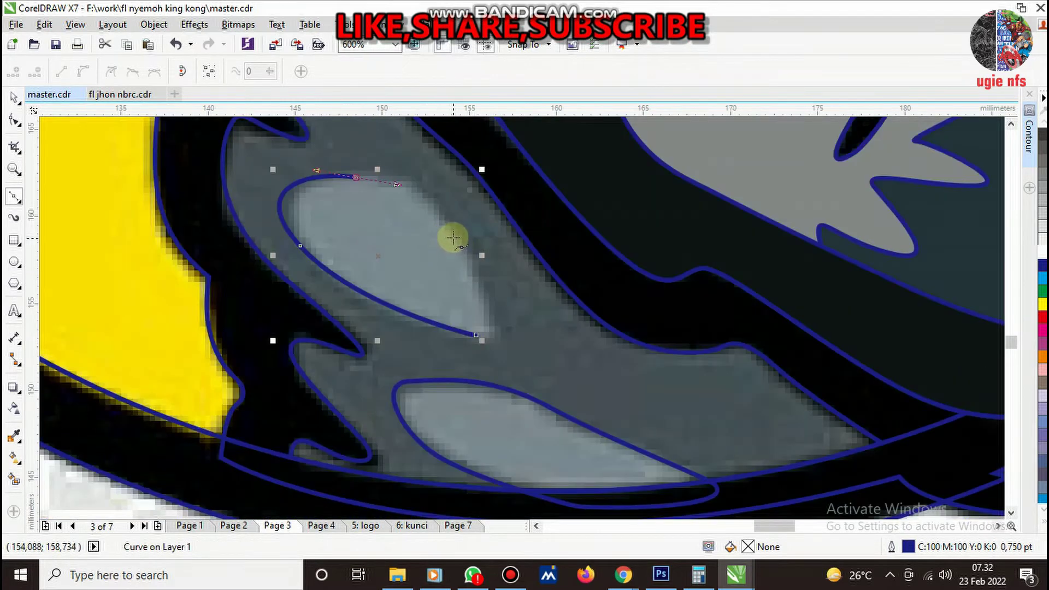
{"action": "scroll", "coordinate": [493, 327], "scroll_direction": "up", "scroll_amount": 2}
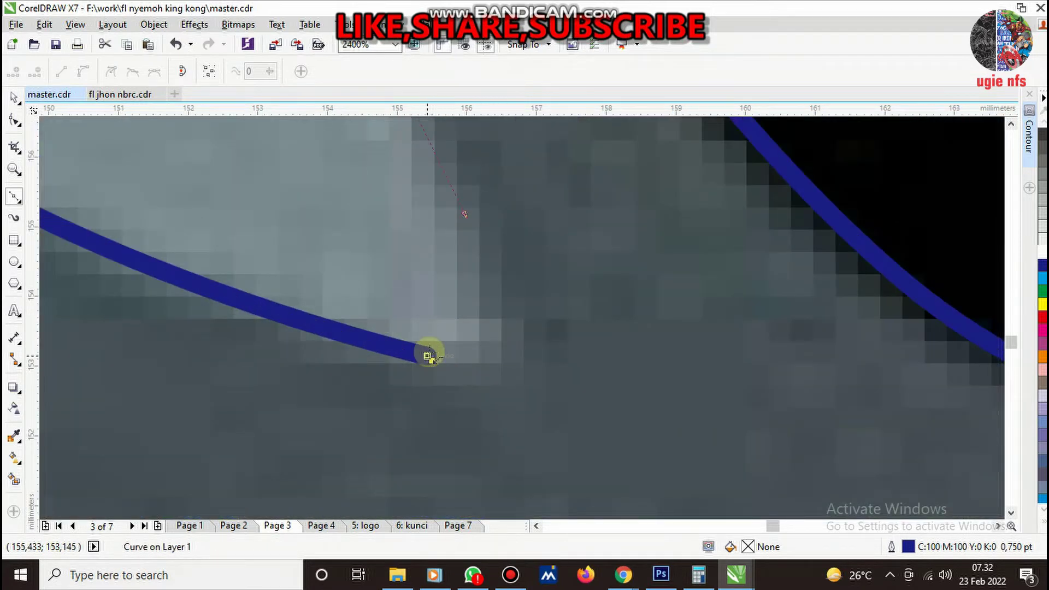
{"action": "scroll", "coordinate": [491, 377], "scroll_direction": "down", "scroll_amount": 2}
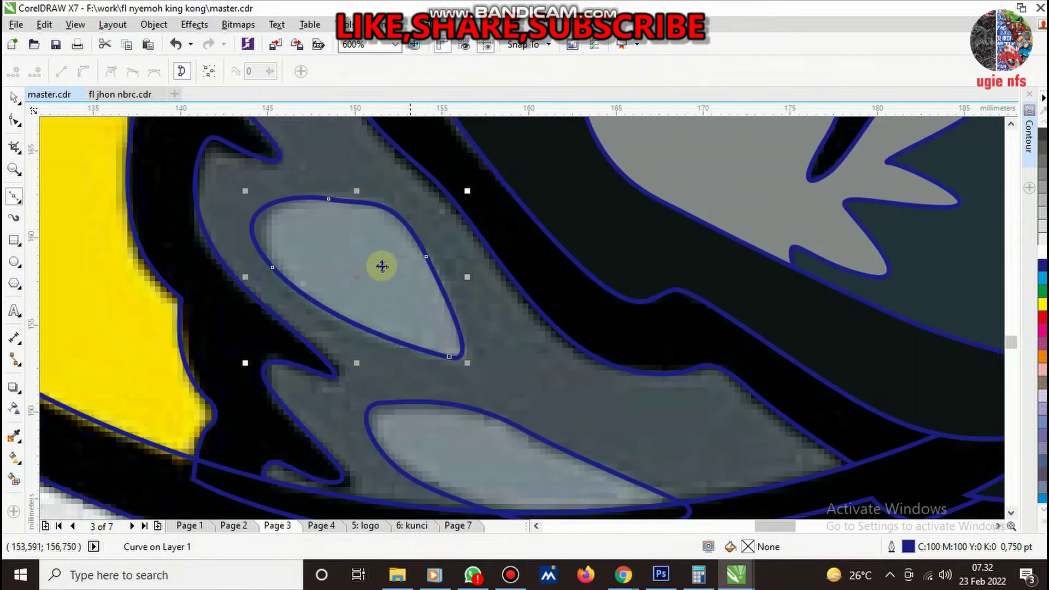
{"action": "key", "text": "space"}
- Refine the teardrop by moving its top node, then check the arm and highlight shapes and deselect
{"action": "left_click", "coordinate": [15, 121]}
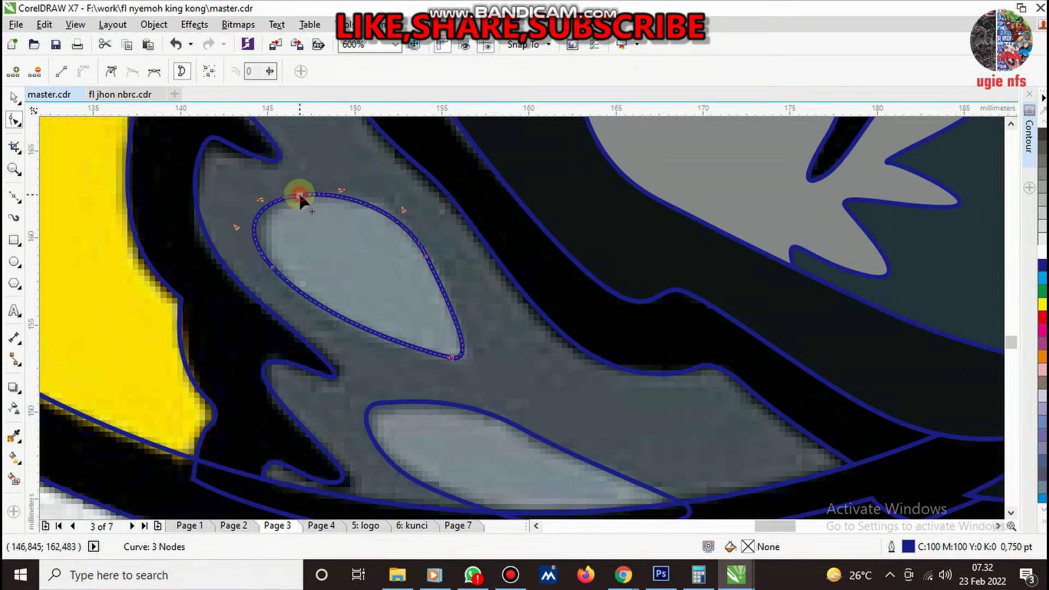
{"action": "left_click_drag", "start_coordinate": [317, 198], "coordinate": [373, 199]}
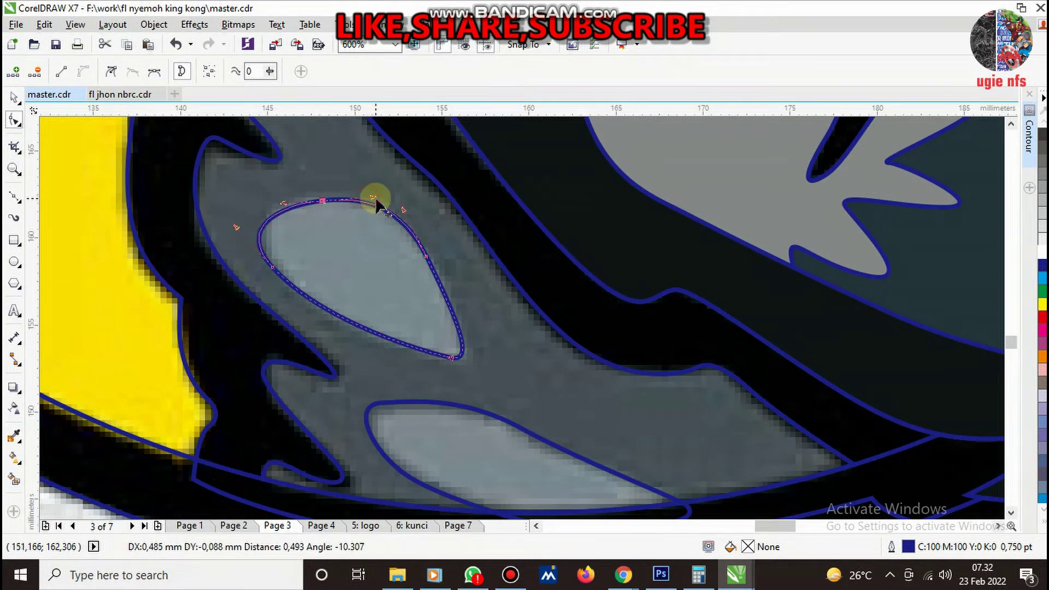
{"action": "scroll", "coordinate": [373, 206], "scroll_direction": "down", "scroll_amount": 2}
{"action": "key", "text": "space"}
{"action": "left_click", "coordinate": [518, 320]}
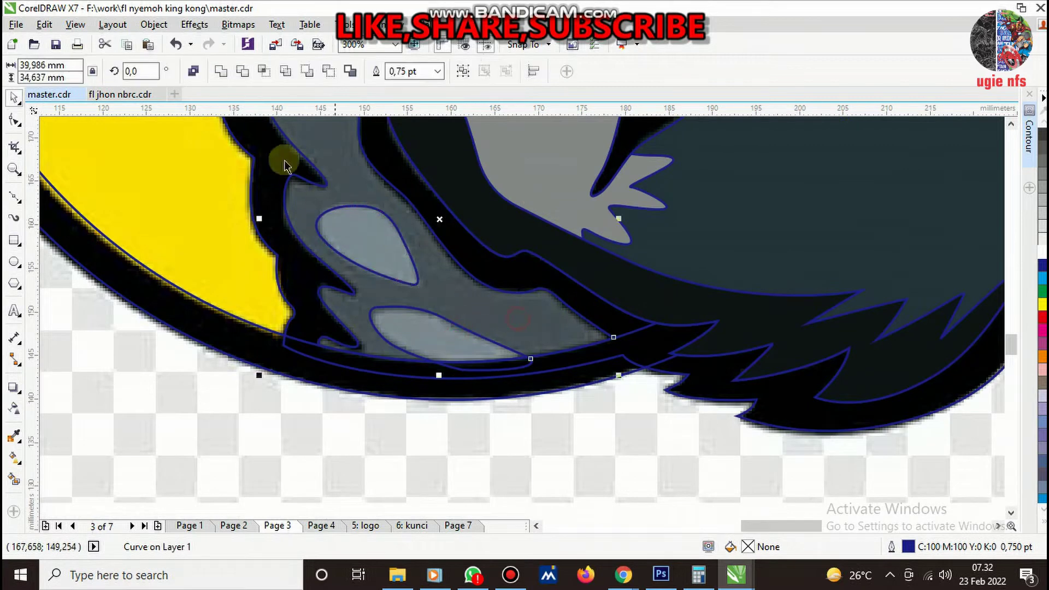
{"action": "left_click", "coordinate": [536, 361]}
{"action": "scroll", "coordinate": [538, 363], "scroll_direction": "up", "scroll_amount": 2}
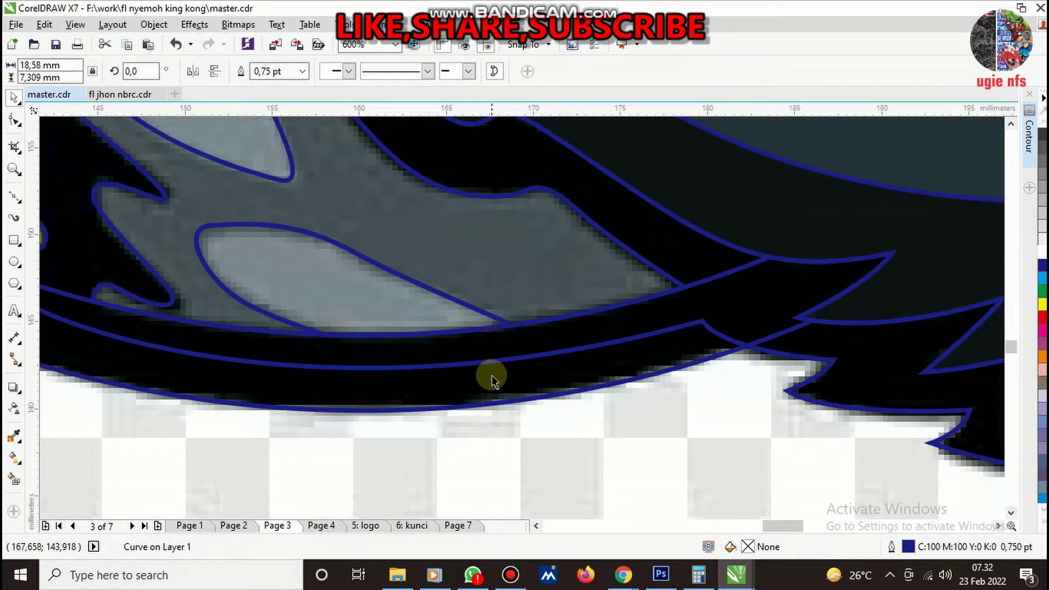
{"action": "key", "text": "Escape"}
{"action": "scroll", "coordinate": [492, 383], "scroll_direction": "down", "scroll_amount": 4}
- Sample the grey colour from the bitmap with the Color Eyedropper
{"action": "left_click", "coordinate": [15, 436]}
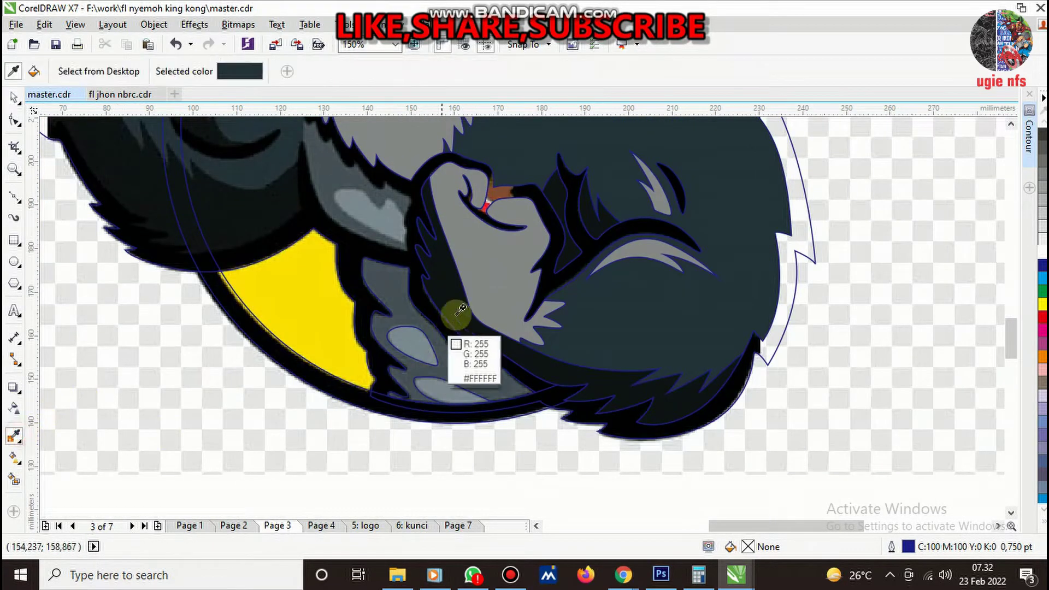
{"action": "left_click", "coordinate": [464, 360]}
{"action": "scroll", "coordinate": [449, 375], "scroll_direction": "up", "scroll_amount": 2}
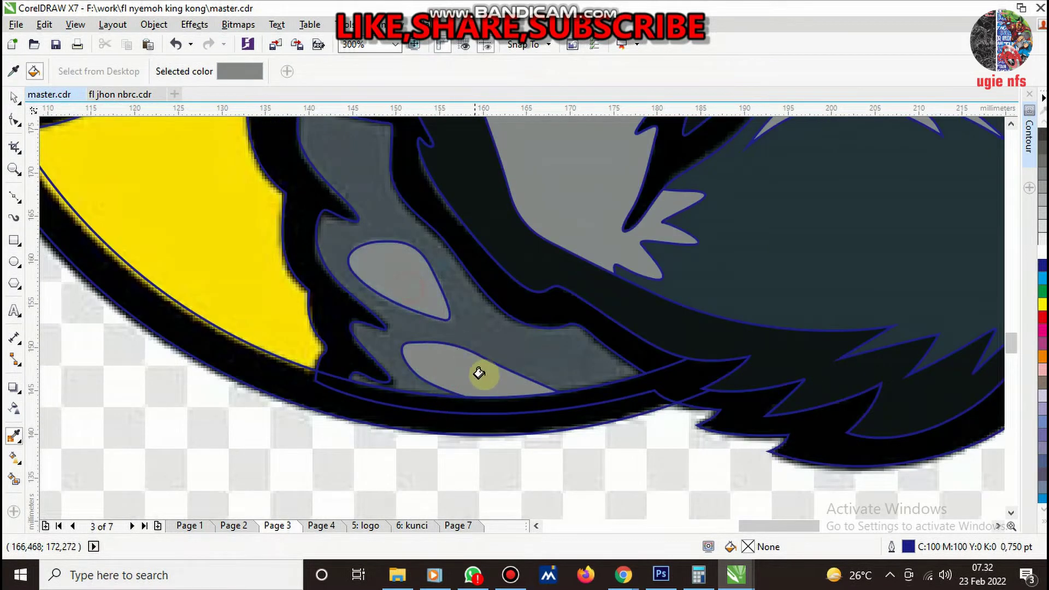
{"action": "scroll", "coordinate": [479, 373], "scroll_direction": "down", "scroll_amount": 1}
{"action": "scroll", "coordinate": [590, 293], "scroll_direction": "down", "scroll_amount": 2}
{"action": "scroll", "coordinate": [567, 283], "scroll_direction": "up", "scroll_amount": 2}
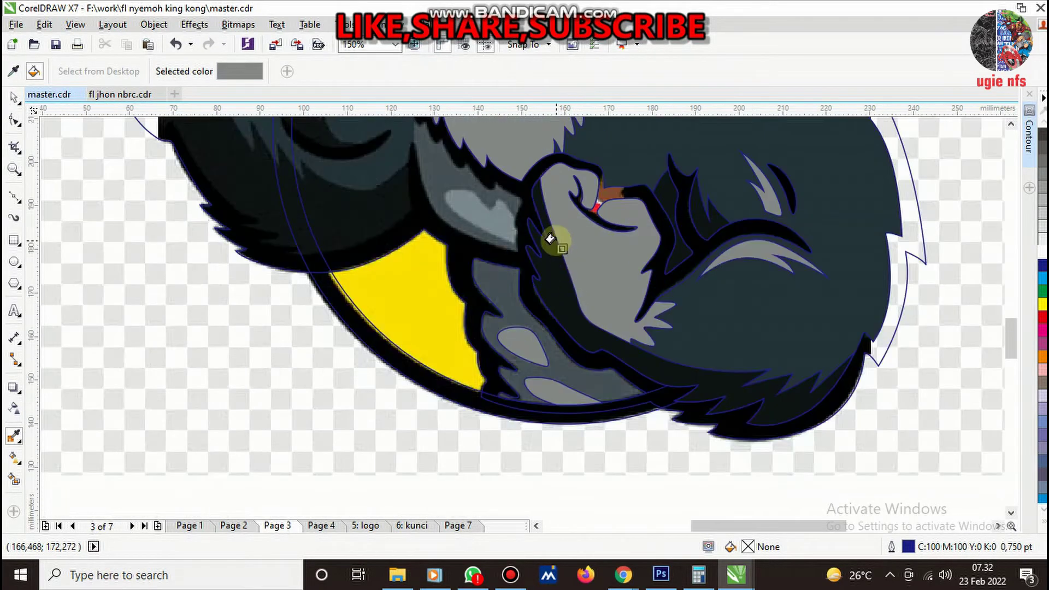
{"action": "scroll", "coordinate": [568, 285], "scroll_direction": "down", "scroll_amount": 1}
{"action": "scroll", "coordinate": [568, 333], "scroll_direction": "up", "scroll_amount": 2}
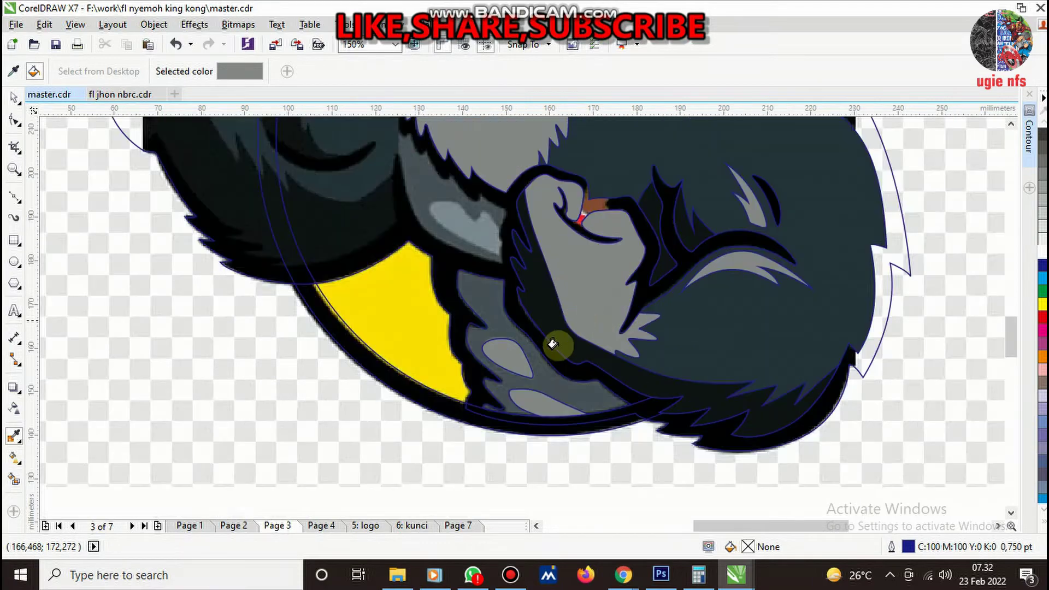
{"action": "scroll", "coordinate": [555, 224], "scroll_direction": "down", "scroll_amount": 2}
{"action": "scroll", "coordinate": [555, 216], "scroll_direction": "up", "scroll_amount": 1}
{"action": "scroll", "coordinate": [524, 270], "scroll_direction": "up", "scroll_amount": 2}
{"action": "scroll", "coordinate": [524, 271], "scroll_direction": "down", "scroll_amount": 2}
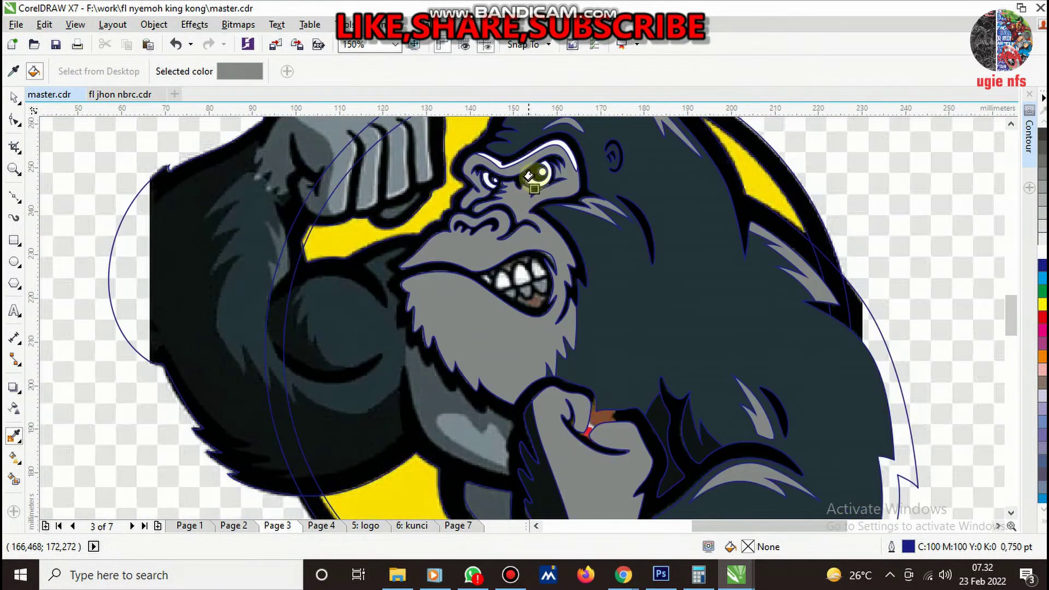
{"action": "scroll", "coordinate": [539, 227], "scroll_direction": "down", "scroll_amount": 1}
{"action": "scroll", "coordinate": [565, 325], "scroll_direction": "up", "scroll_amount": 2}
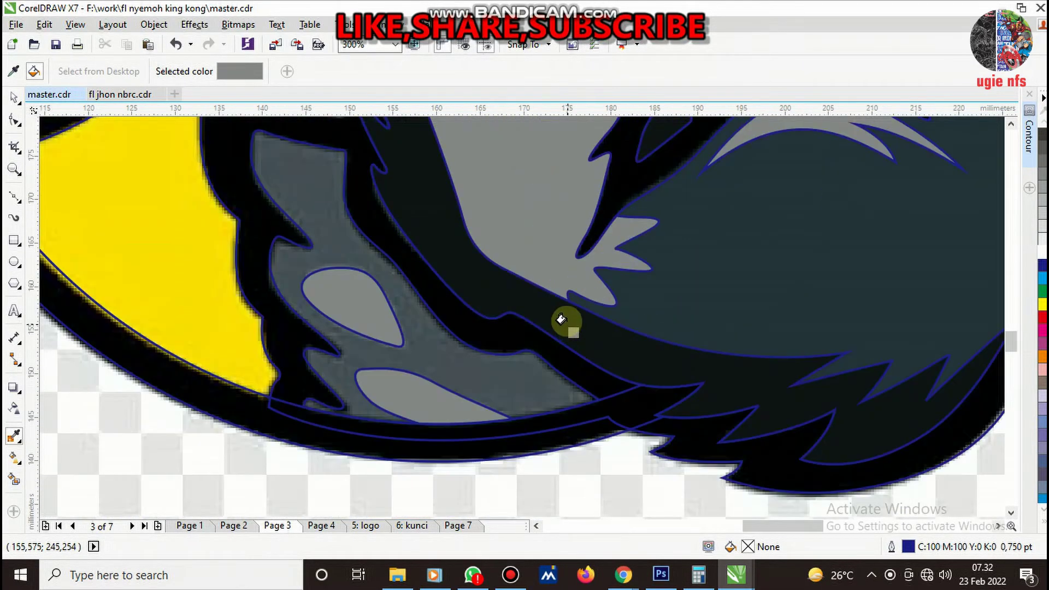
- Fill the lower teardrop highlight white, then repeat the fill for the upper one
{"action": "key", "text": "space"}
{"action": "left_click", "coordinate": [435, 398]}
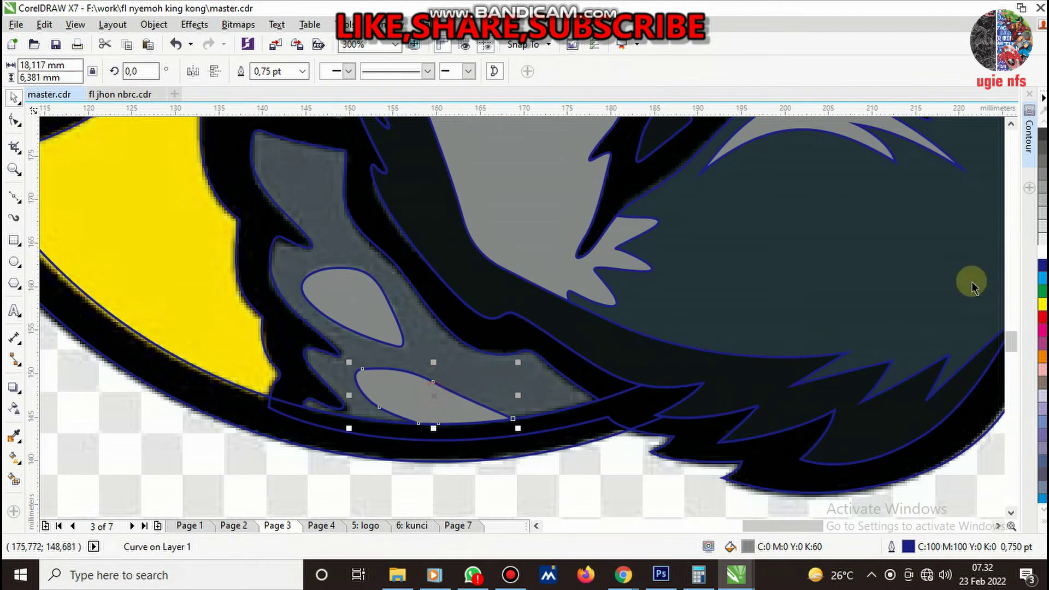
{"action": "left_click", "coordinate": [1039, 251]}
{"action": "key", "text": "ctrl+r"}
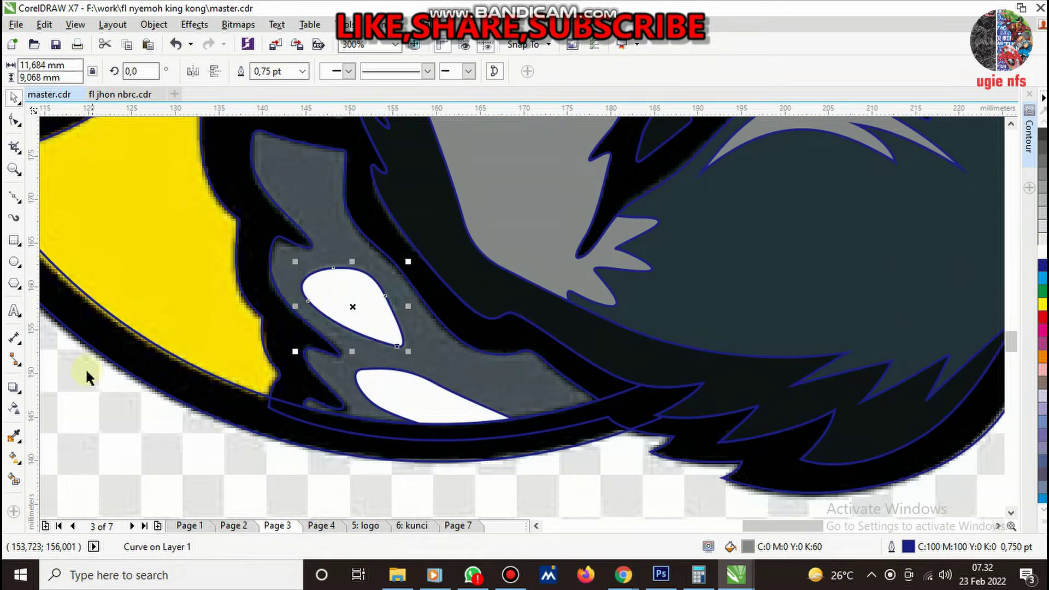
- Sample the grey fur colour again and deselect all shapes
{"action": "left_click", "coordinate": [15, 437]}
{"action": "left_click", "coordinate": [554, 206]}
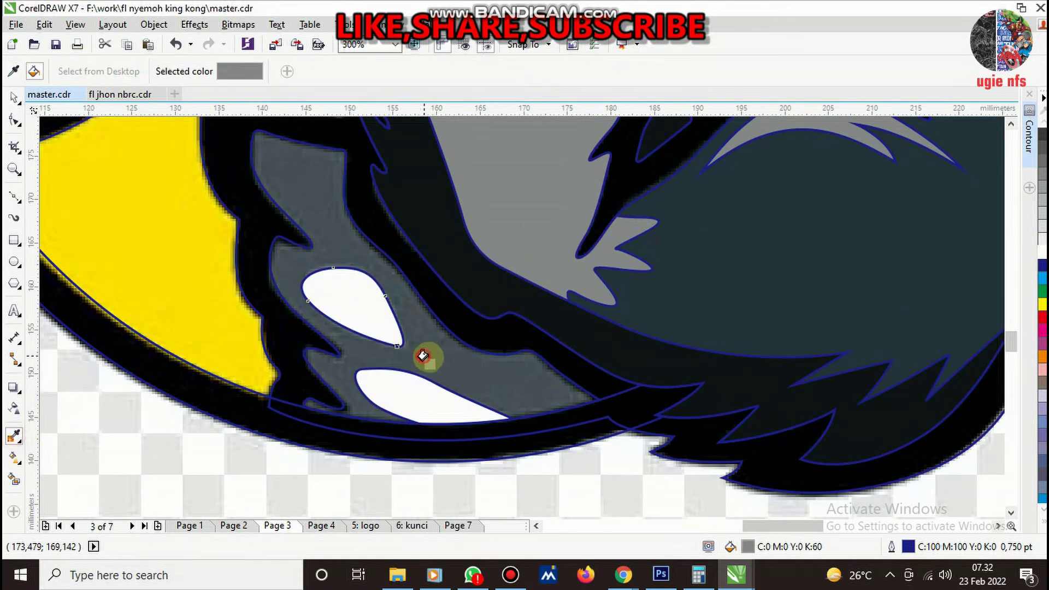
{"action": "scroll", "coordinate": [422, 355], "scroll_direction": "down", "scroll_amount": 4}
{"action": "key", "text": "space"}
{"action": "key", "text": "Escape"}
{"action": "scroll", "coordinate": [410, 286], "scroll_direction": "up", "scroll_amount": 4}
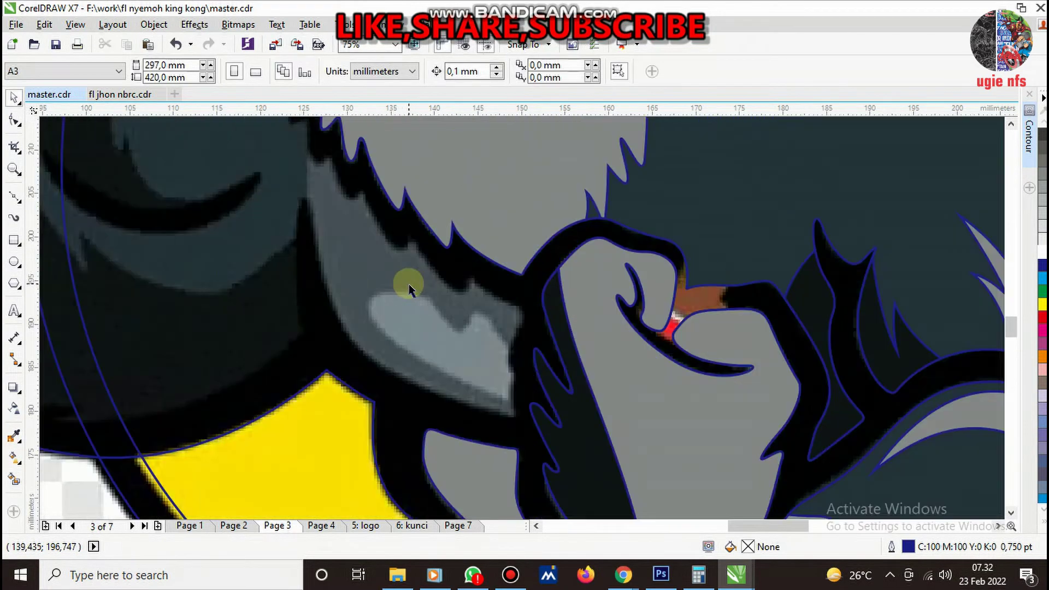
- Start a new Bezier curve beside the grey cheek patch, bending it along the patch's fur edge
{"action": "left_click", "coordinate": [14, 196]}
{"action": "scroll", "coordinate": [407, 339], "scroll_direction": "down", "scroll_amount": 3}
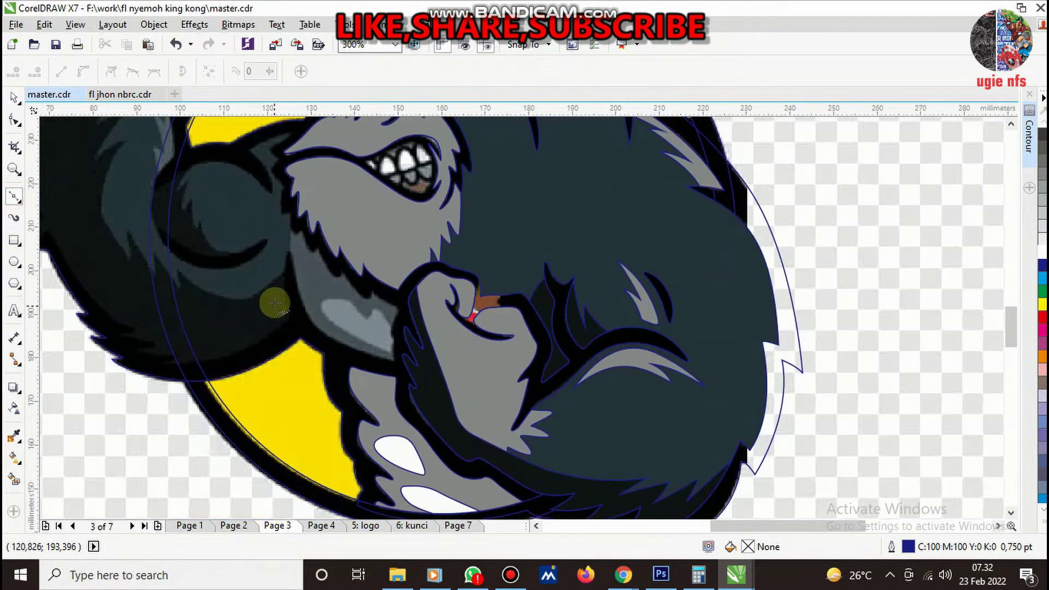
{"action": "scroll", "coordinate": [407, 355], "scroll_direction": "up", "scroll_amount": 2}
{"action": "scroll", "coordinate": [463, 400], "scroll_direction": "up", "scroll_amount": 2}
{"action": "left_click", "coordinate": [463, 400]}
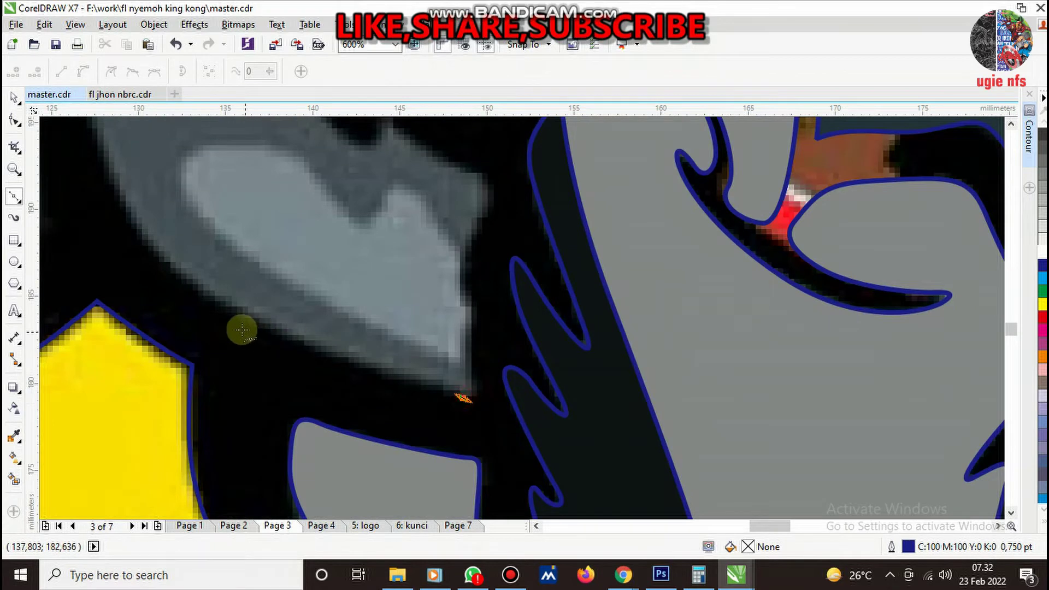
{"action": "left_click_drag", "start_coordinate": [163, 261], "coordinate": [108, 196]}
{"action": "key", "text": "space"}
{"action": "scroll", "coordinate": [332, 362], "scroll_direction": "down", "scroll_amount": 3}
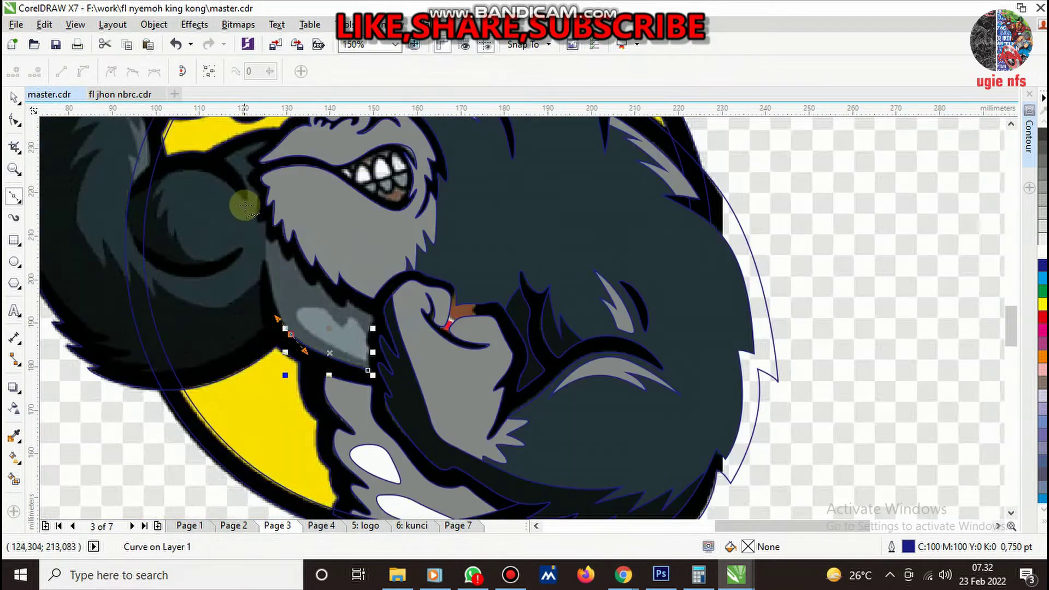
{"action": "scroll", "coordinate": [283, 299], "scroll_direction": "up", "scroll_amount": 3}
{"action": "left_click_drag", "start_coordinate": [294, 301], "coordinate": [284, 249]}
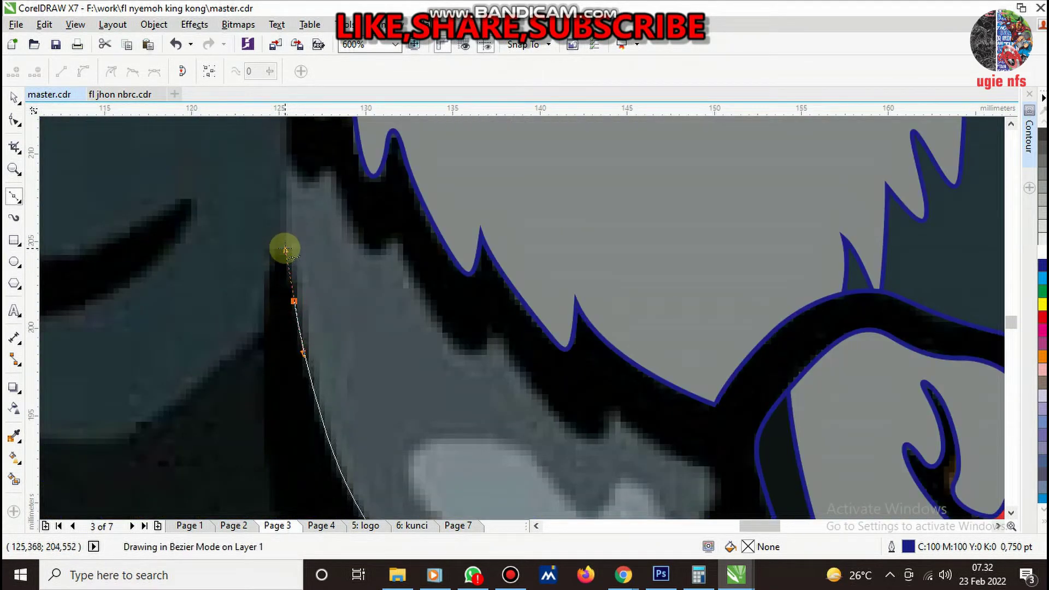
{"action": "scroll", "coordinate": [295, 328], "scroll_direction": "down", "scroll_amount": 2}
{"action": "scroll", "coordinate": [304, 382], "scroll_direction": "up", "scroll_amount": 2}
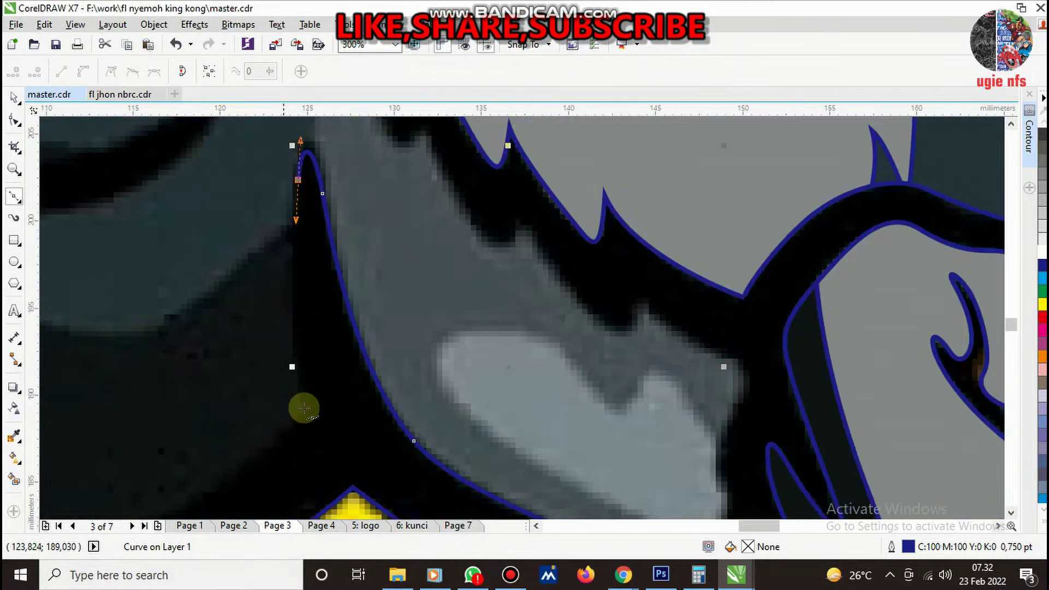
{"action": "scroll", "coordinate": [301, 372], "scroll_direction": "up", "scroll_amount": 2}
- Extend the curve down the dark shadow to the yellow circle's lower edge
{"action": "left_click_drag", "start_coordinate": [297, 352], "coordinate": [300, 436]}
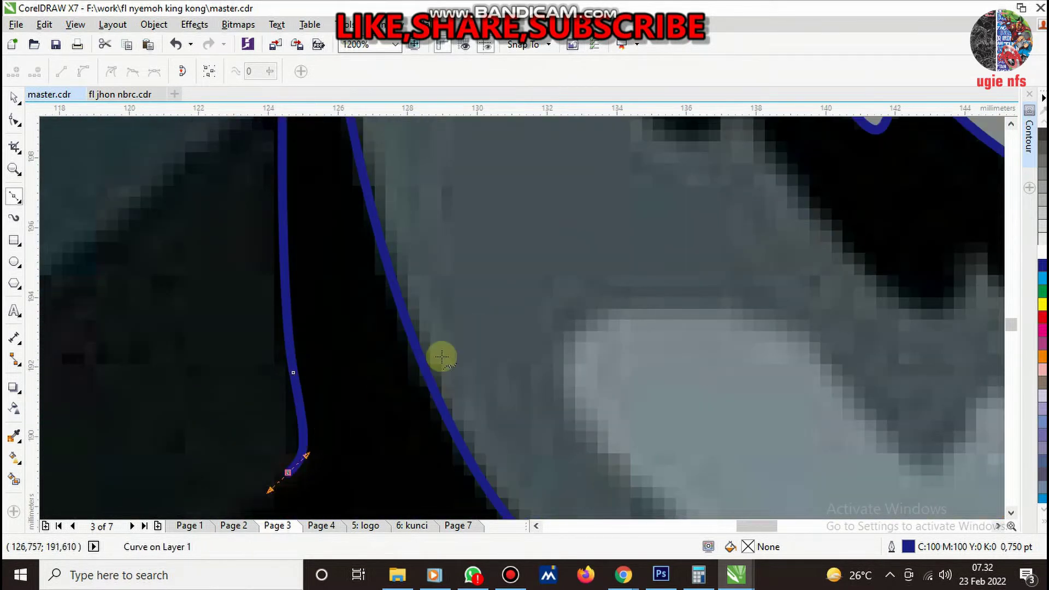
{"action": "scroll", "coordinate": [272, 448], "scroll_direction": "down", "scroll_amount": 3}
{"action": "scroll", "coordinate": [475, 349], "scroll_direction": "down", "scroll_amount": 3}
{"action": "scroll", "coordinate": [416, 372], "scroll_direction": "up", "scroll_amount": 3}
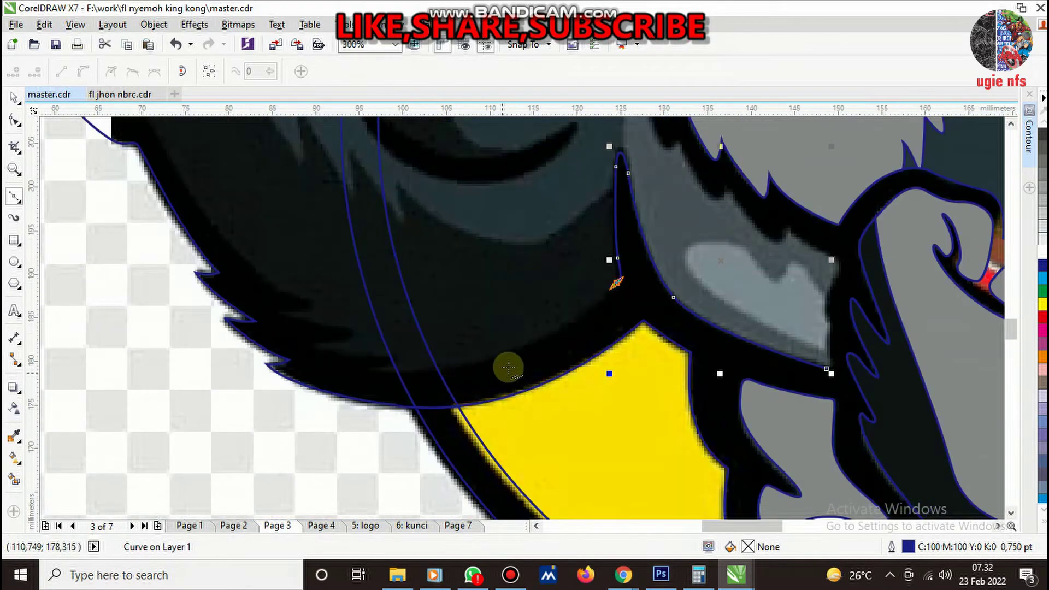
{"action": "left_click_drag", "start_coordinate": [478, 361], "coordinate": [404, 378]}
{"action": "scroll", "coordinate": [383, 376], "scroll_direction": "up", "scroll_amount": 2}
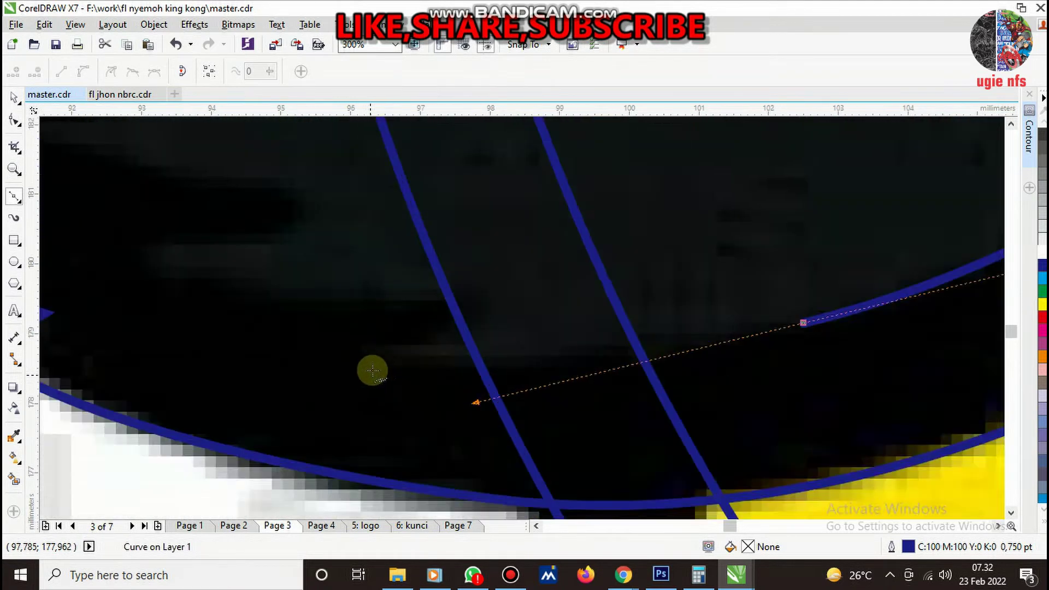
{"action": "scroll", "coordinate": [350, 350], "scroll_direction": "up", "scroll_amount": 1}
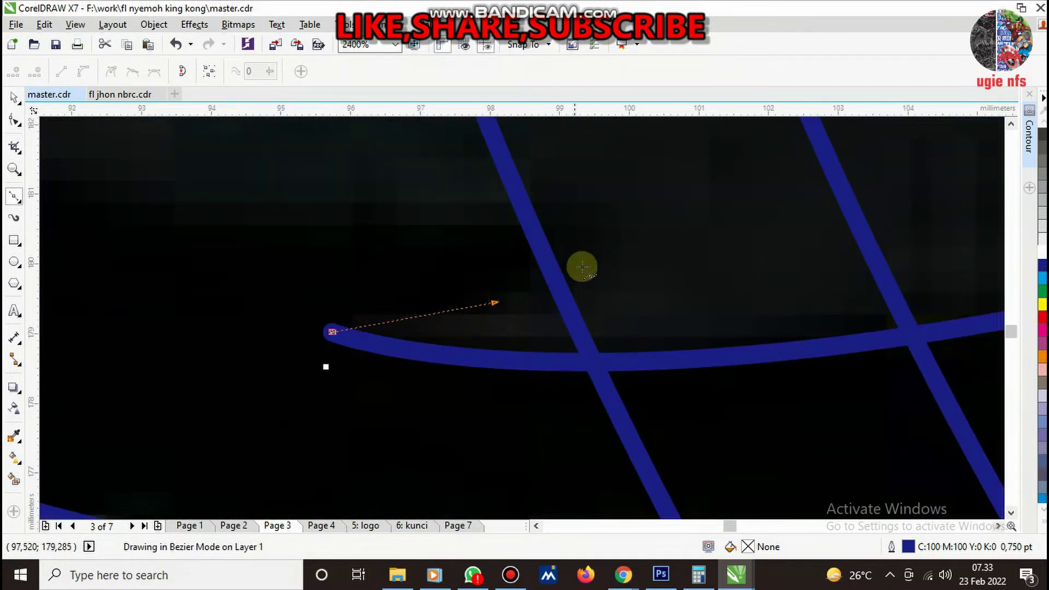
{"action": "left_click_drag", "start_coordinate": [558, 211], "coordinate": [443, 234]}
{"action": "scroll", "coordinate": [443, 235], "scroll_direction": "down", "scroll_amount": 2}
{"action": "scroll", "coordinate": [401, 280], "scroll_direction": "up", "scroll_amount": 1}
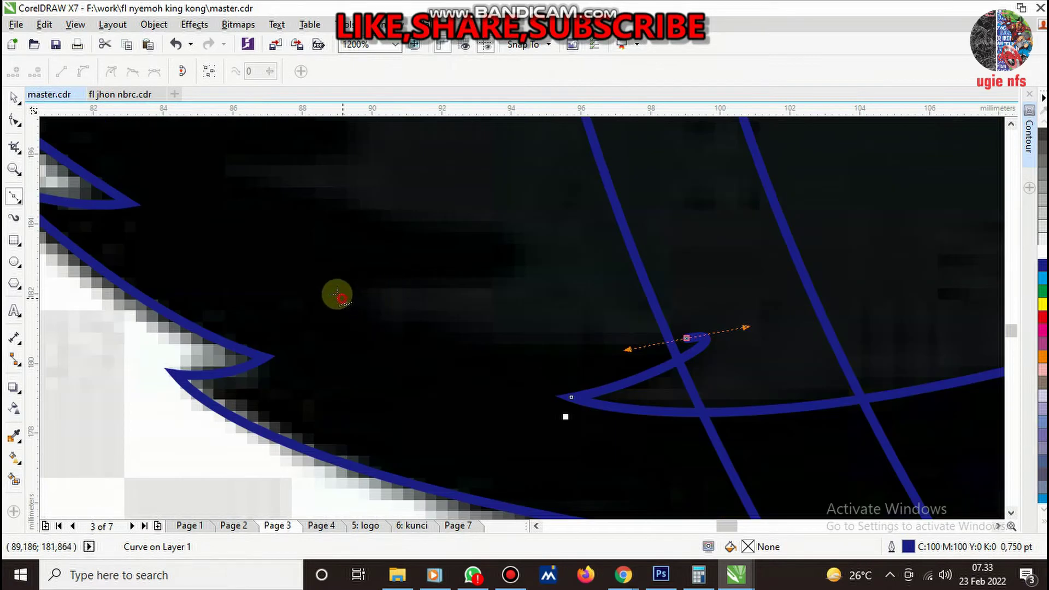
- Trace the jagged fur spikes with pointed corner nodes, heading toward the badge's left edge
{"action": "left_click_drag", "start_coordinate": [341, 298], "coordinate": [415, 301]}
{"action": "left_click_drag", "start_coordinate": [489, 233], "coordinate": [393, 230]}
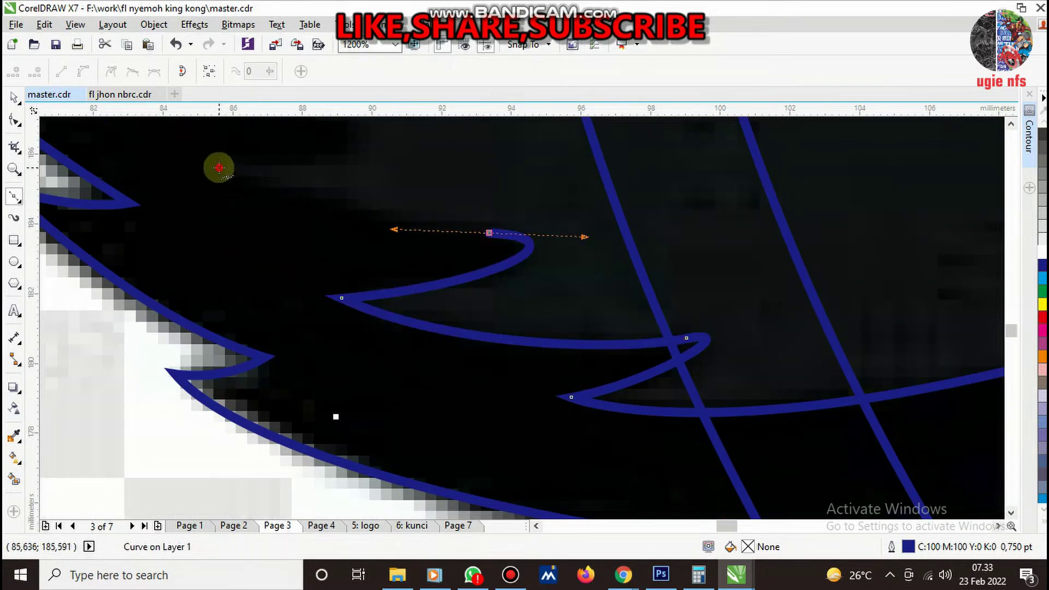
{"action": "left_click_drag", "start_coordinate": [218, 166], "coordinate": [475, 167]}
{"action": "scroll", "coordinate": [515, 276], "scroll_direction": "down", "scroll_amount": 1}
{"action": "scroll", "coordinate": [470, 280], "scroll_direction": "down", "scroll_amount": 1}
{"action": "scroll", "coordinate": [470, 280], "scroll_direction": "up", "scroll_amount": 1}
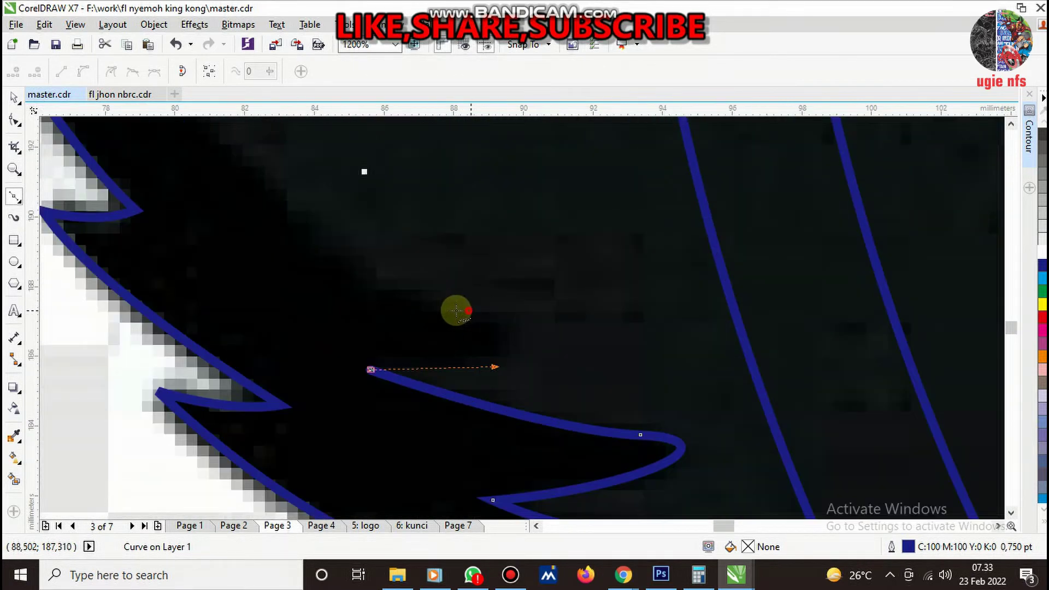
{"action": "left_click_drag", "start_coordinate": [468, 307], "coordinate": [534, 327]}
{"action": "scroll", "coordinate": [487, 300], "scroll_direction": "down", "scroll_amount": 1}
{"action": "scroll", "coordinate": [382, 274], "scroll_direction": "up", "scroll_amount": 1}
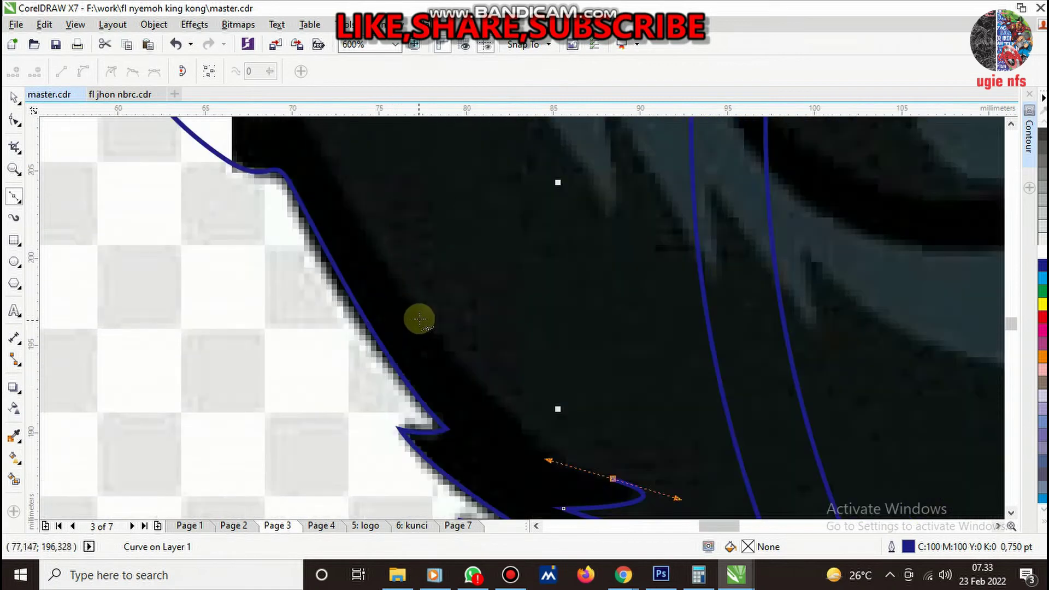
{"action": "left_click", "coordinate": [322, 182]}
{"action": "scroll", "coordinate": [525, 356], "scroll_direction": "down", "scroll_amount": 1}
{"action": "scroll", "coordinate": [394, 218], "scroll_direction": "up", "scroll_amount": 2}
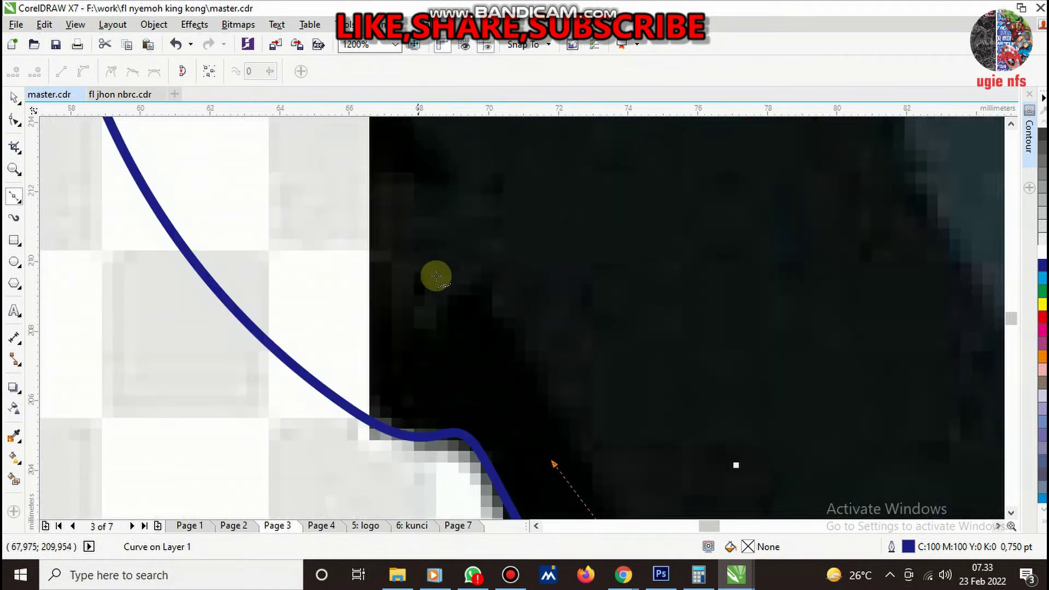
{"action": "left_click_drag", "start_coordinate": [465, 294], "coordinate": [428, 330]}
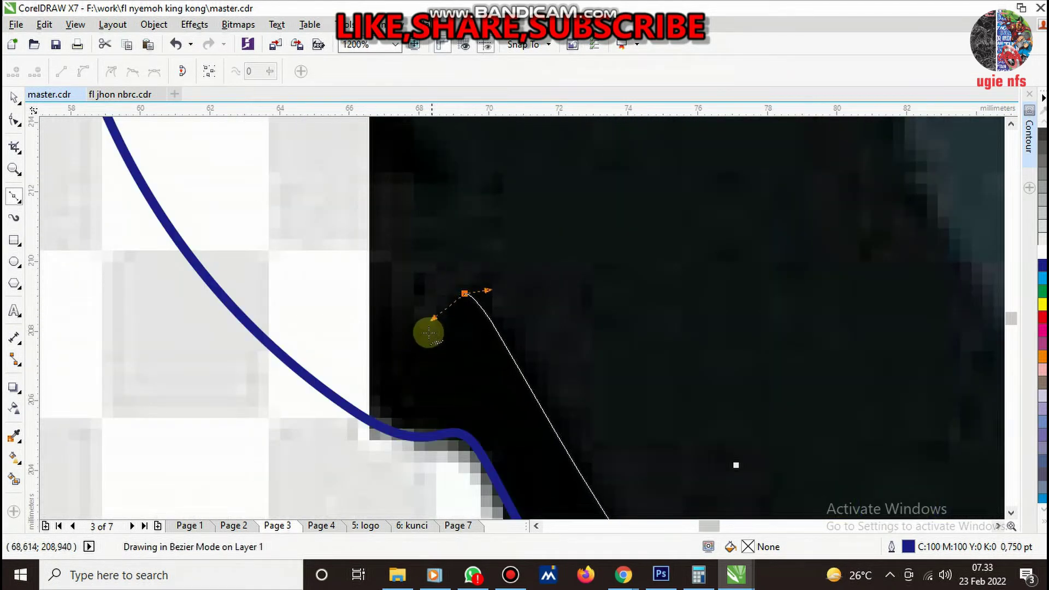
{"action": "scroll", "coordinate": [421, 383], "scroll_direction": "down", "scroll_amount": 2}
{"action": "scroll", "coordinate": [423, 376], "scroll_direction": "up", "scroll_amount": 1}
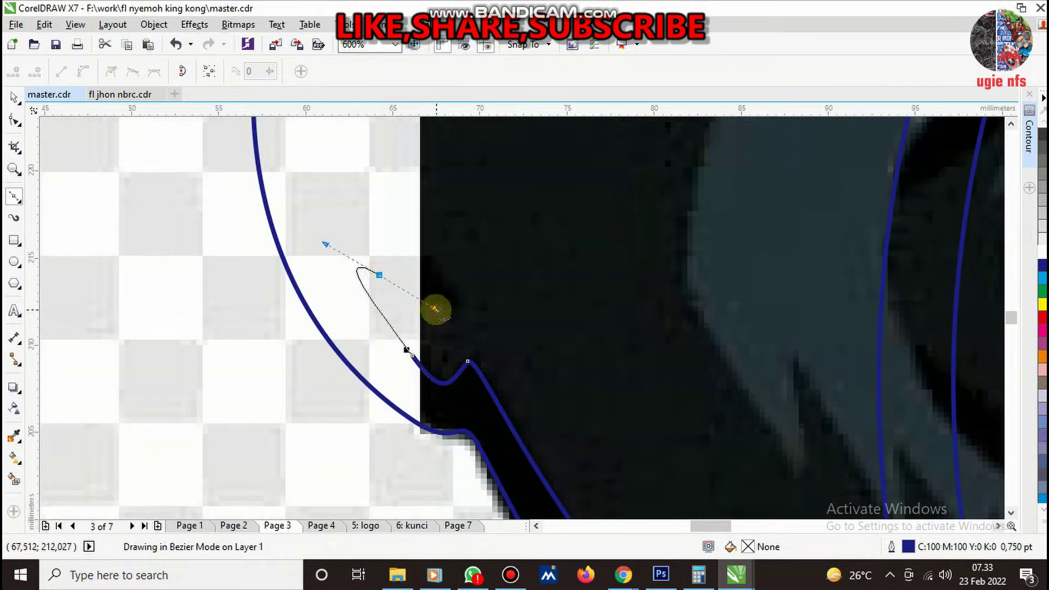
- Carry the outline up the left edge, through a spike tip and around the shoulder top
{"action": "scroll", "coordinate": [521, 399], "scroll_direction": "down", "scroll_amount": 2}
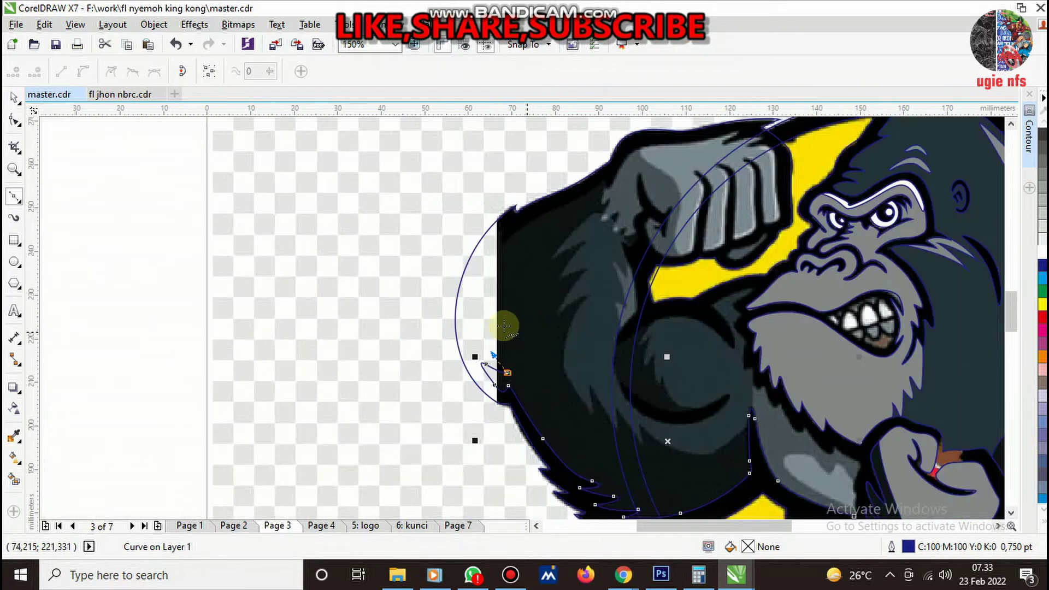
{"action": "scroll", "coordinate": [498, 316], "scroll_direction": "up", "scroll_amount": 1}
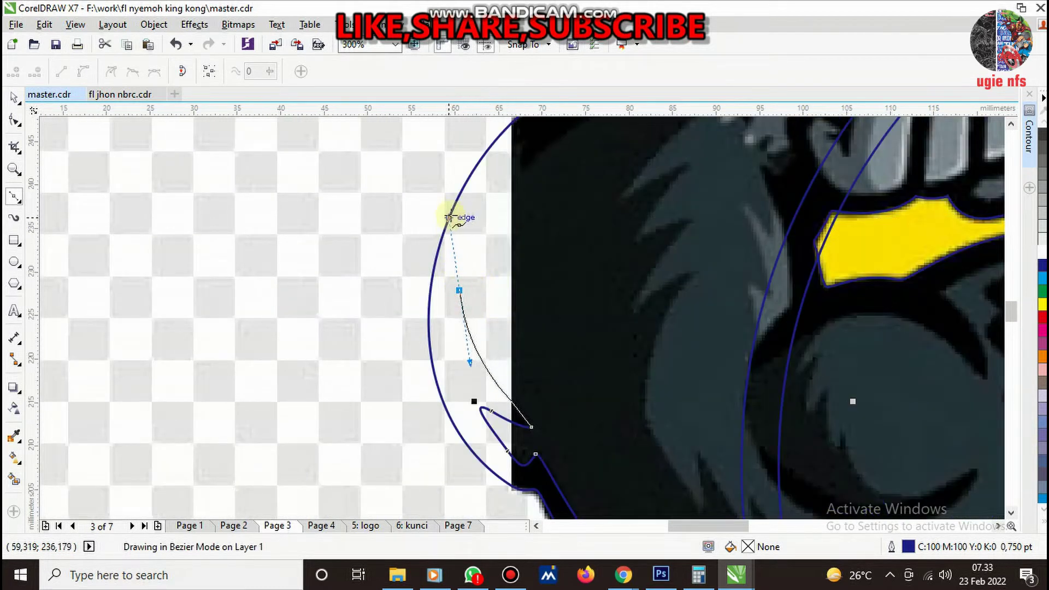
{"action": "scroll", "coordinate": [456, 253], "scroll_direction": "down", "scroll_amount": 2}
{"action": "scroll", "coordinate": [510, 206], "scroll_direction": "up", "scroll_amount": 3}
{"action": "left_click_drag", "start_coordinate": [449, 249], "coordinate": [448, 271]}
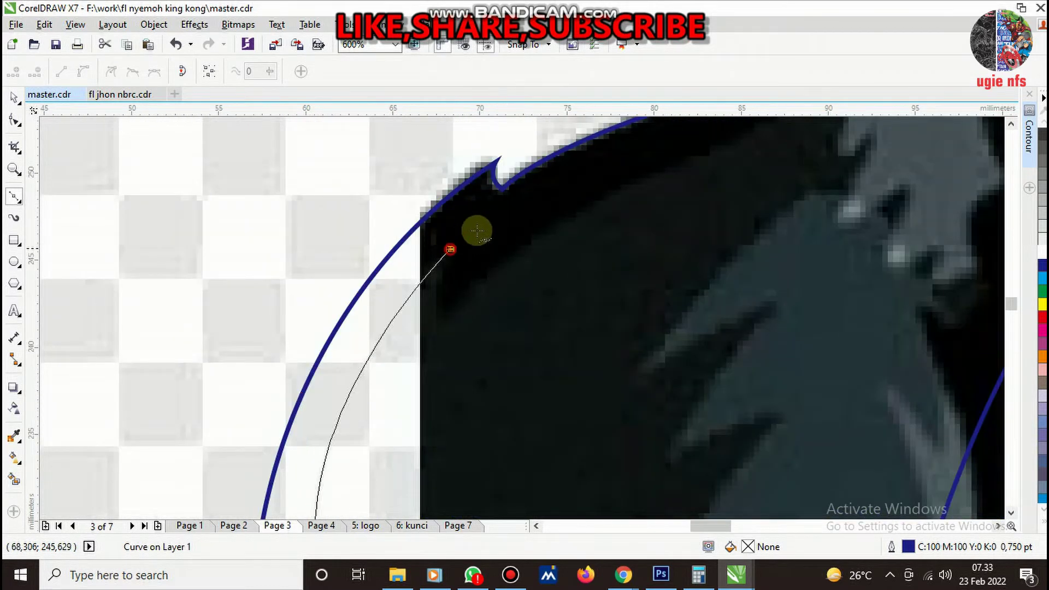
{"action": "left_click", "coordinate": [433, 304]}
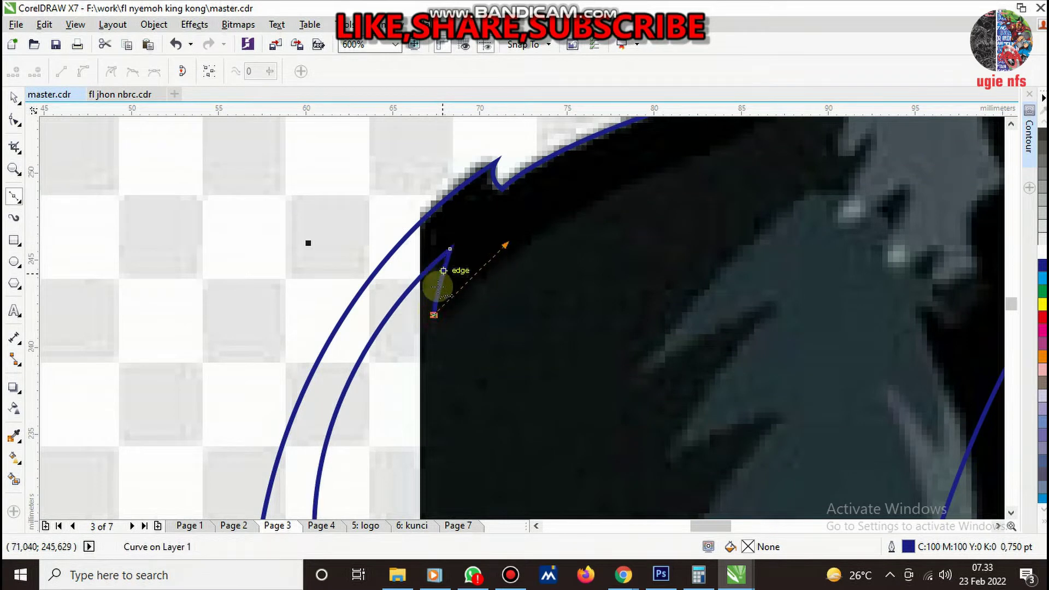
{"action": "scroll", "coordinate": [435, 284], "scroll_direction": "down", "scroll_amount": 1}
{"action": "scroll", "coordinate": [631, 189], "scroll_direction": "up", "scroll_amount": 1}
{"action": "left_click_drag", "start_coordinate": [492, 268], "coordinate": [534, 250]}
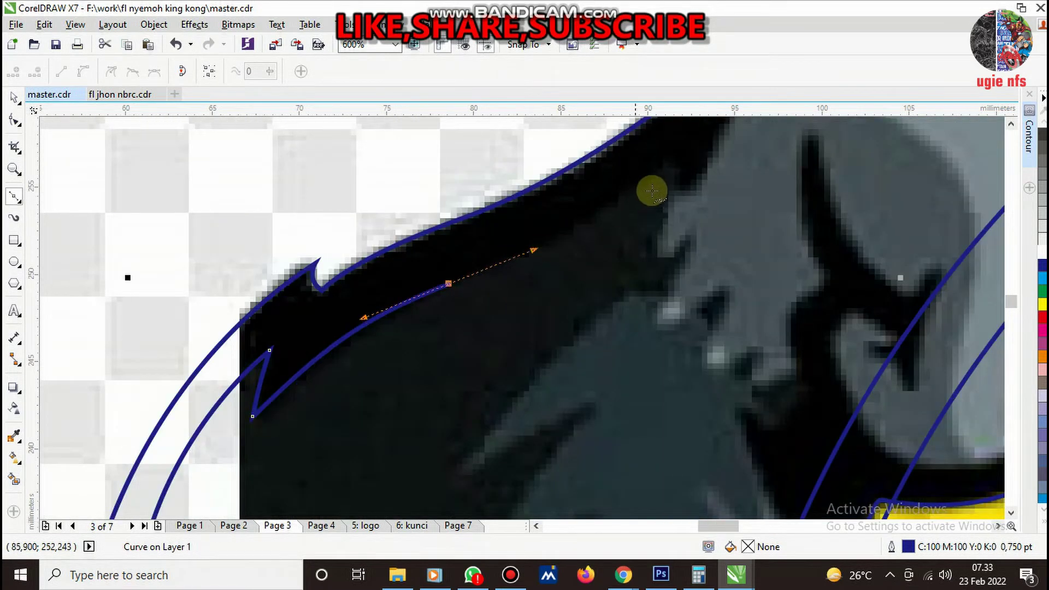
{"action": "scroll", "coordinate": [666, 159], "scroll_direction": "up", "scroll_amount": 1}
{"action": "left_click", "coordinate": [668, 186]}
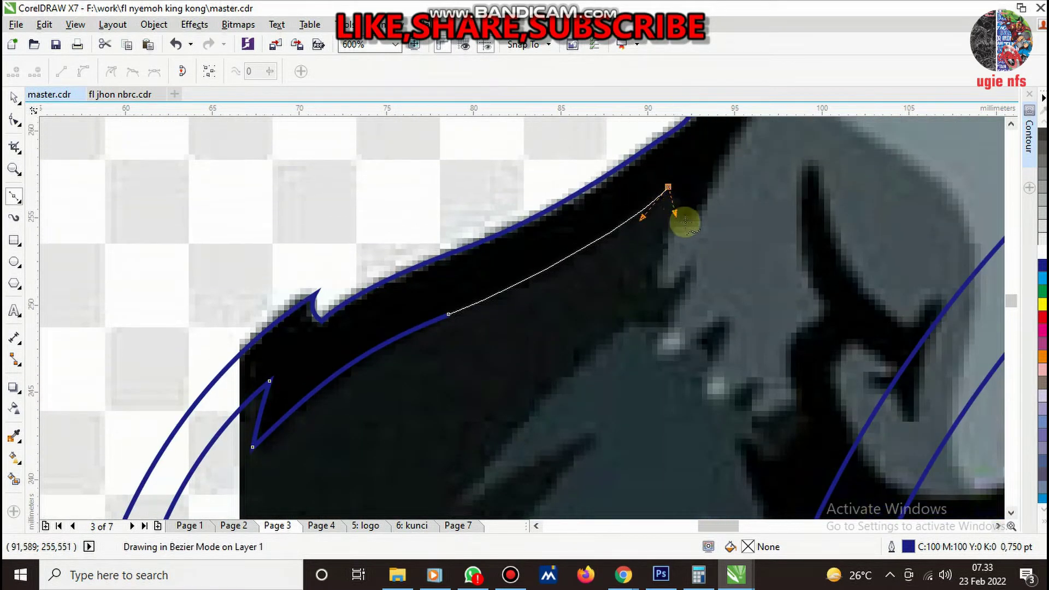
{"action": "left_click_drag", "start_coordinate": [686, 221], "coordinate": [714, 187]}
{"action": "scroll", "coordinate": [555, 257], "scroll_direction": "down", "scroll_amount": 2}
{"action": "scroll", "coordinate": [580, 226], "scroll_direction": "up", "scroll_amount": 3}
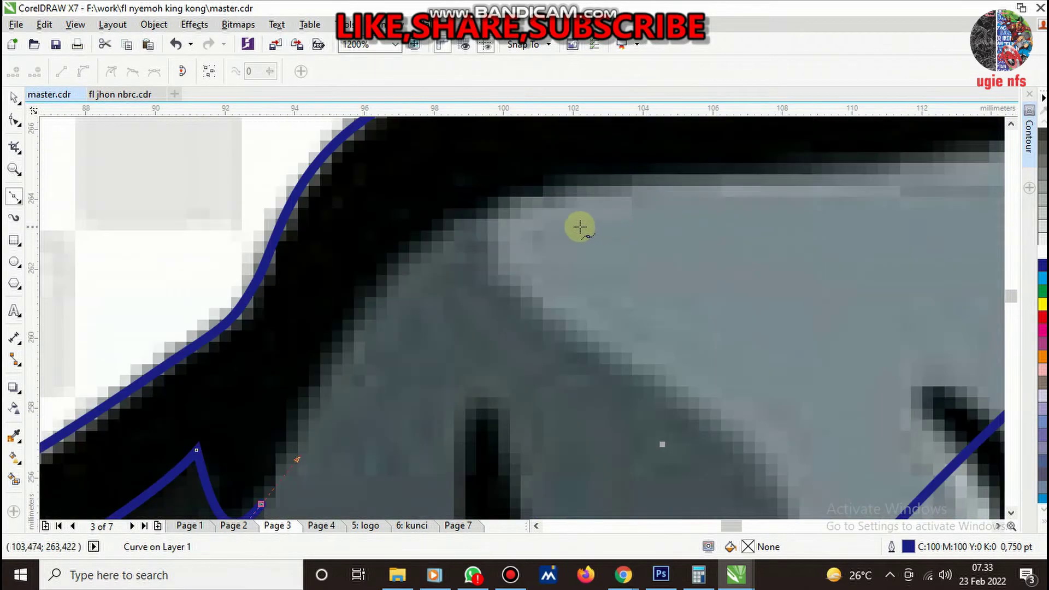
- Trace along the fist's top knuckle edge, into the finger crease with a sharp corner and back
{"action": "left_click_drag", "start_coordinate": [456, 212], "coordinate": [604, 147]}
{"action": "scroll", "coordinate": [503, 227], "scroll_direction": "down", "scroll_amount": 1}
{"action": "scroll", "coordinate": [492, 224], "scroll_direction": "down", "scroll_amount": 2}
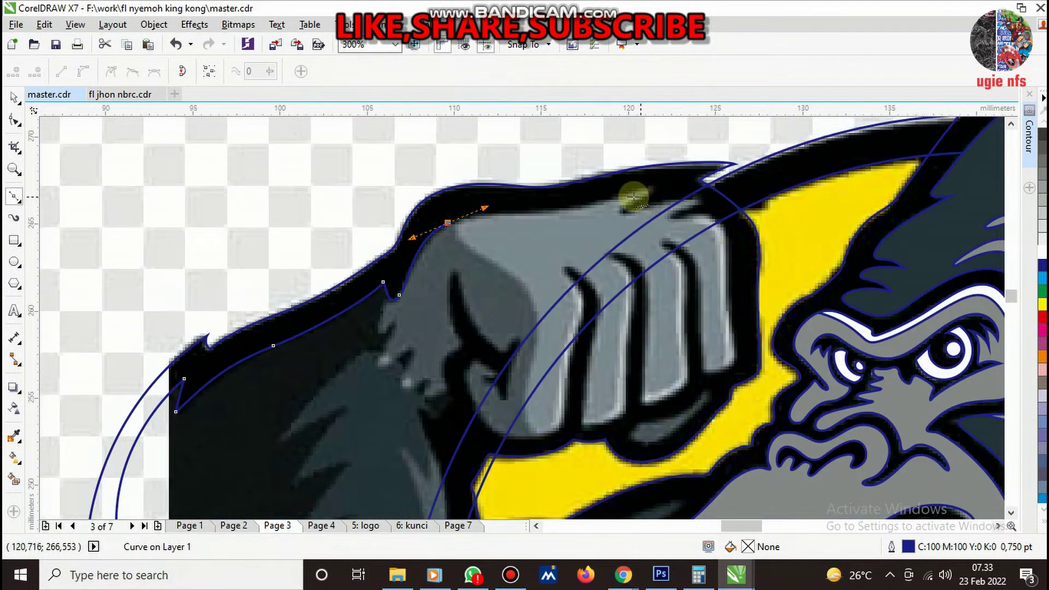
{"action": "scroll", "coordinate": [436, 221], "scroll_direction": "up", "scroll_amount": 4}
{"action": "left_click", "coordinate": [436, 222]}
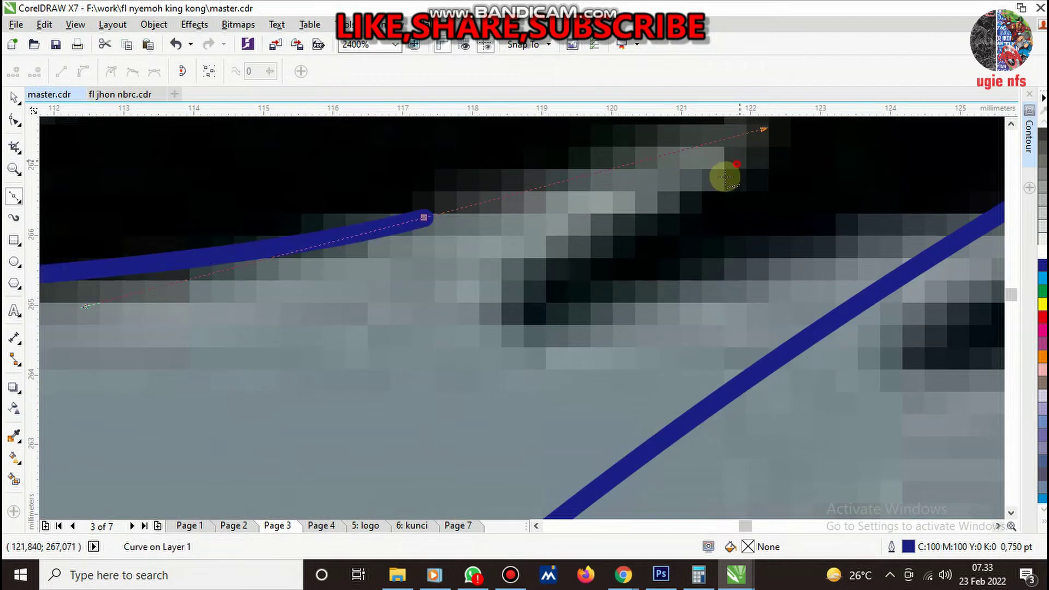
{"action": "left_click_drag", "start_coordinate": [792, 117], "coordinate": [584, 254]}
{"action": "left_click_drag", "start_coordinate": [511, 324], "coordinate": [571, 255]}
{"action": "scroll", "coordinate": [628, 246], "scroll_direction": "down", "scroll_amount": 1}
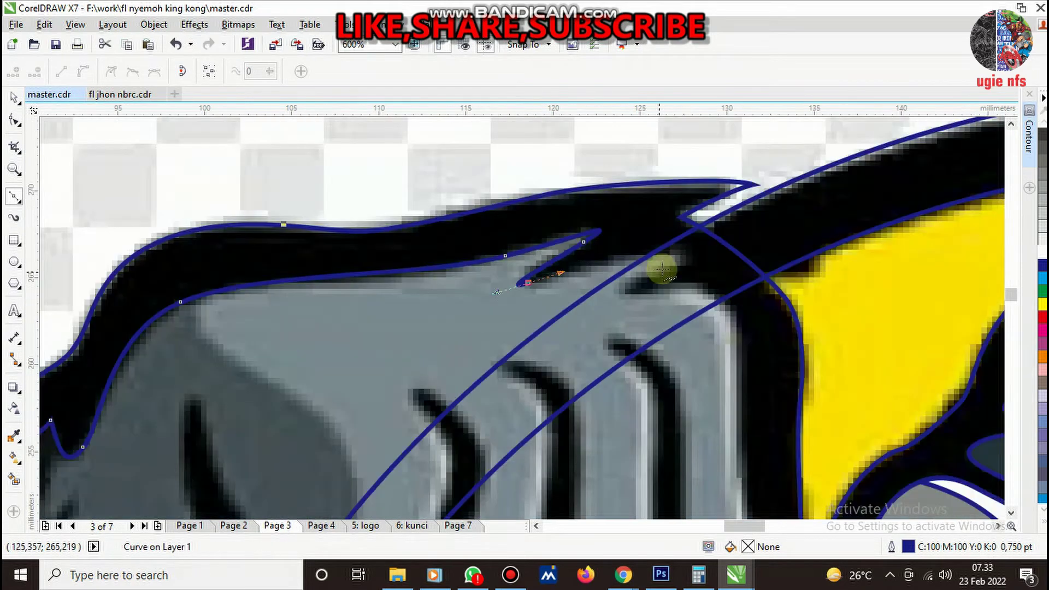
{"action": "left_click_drag", "start_coordinate": [676, 229], "coordinate": [721, 228]}
{"action": "left_click", "coordinate": [701, 260]}
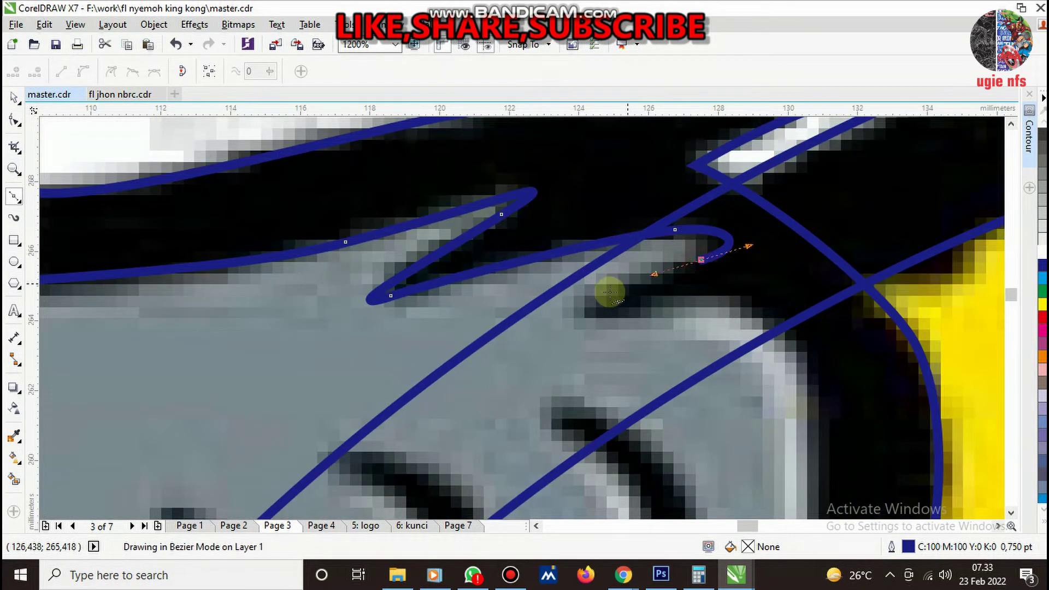
{"action": "left_click_drag", "start_coordinate": [587, 316], "coordinate": [663, 298]}
{"action": "scroll", "coordinate": [700, 259], "scroll_direction": "down", "scroll_amount": 1}
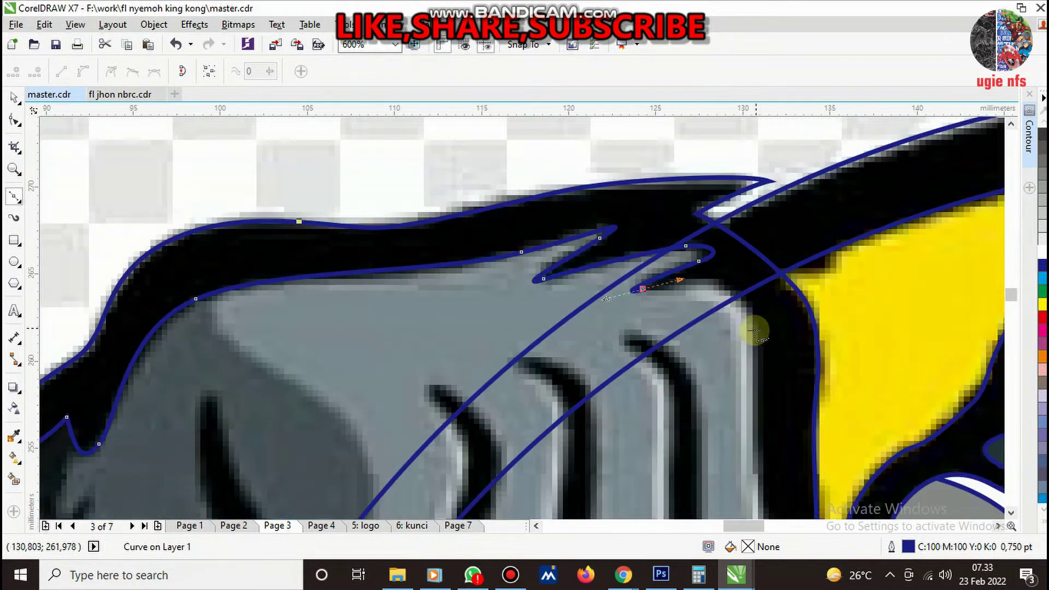
{"action": "scroll", "coordinate": [677, 240], "scroll_direction": "down", "scroll_amount": 2}
- Curve the outline around the first fingertip, into the finger gap and under the next finger
{"action": "scroll", "coordinate": [686, 273], "scroll_direction": "up", "scroll_amount": 3}
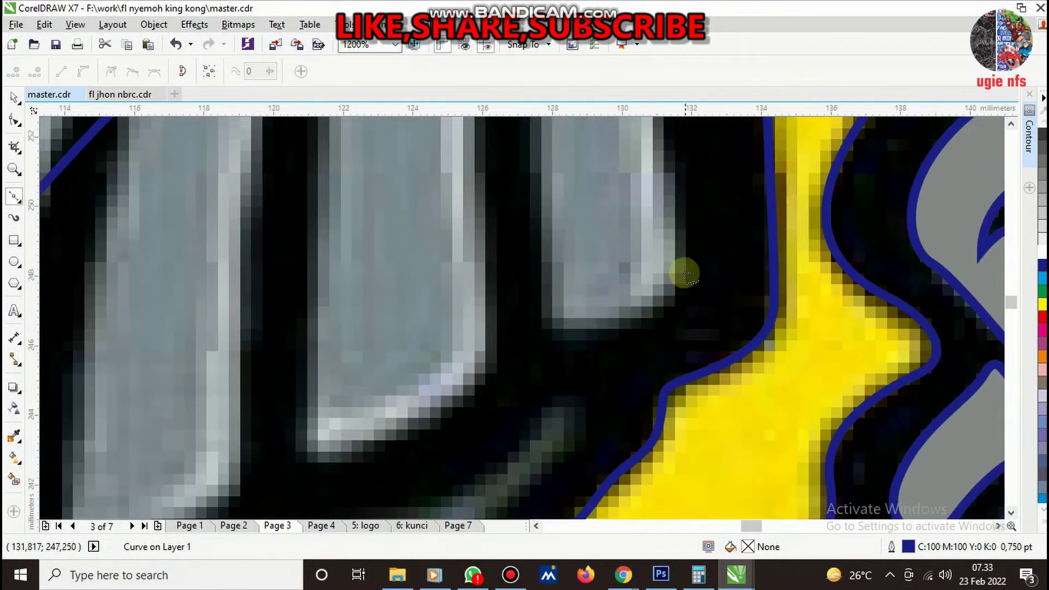
{"action": "left_click_drag", "start_coordinate": [625, 317], "coordinate": [592, 332]}
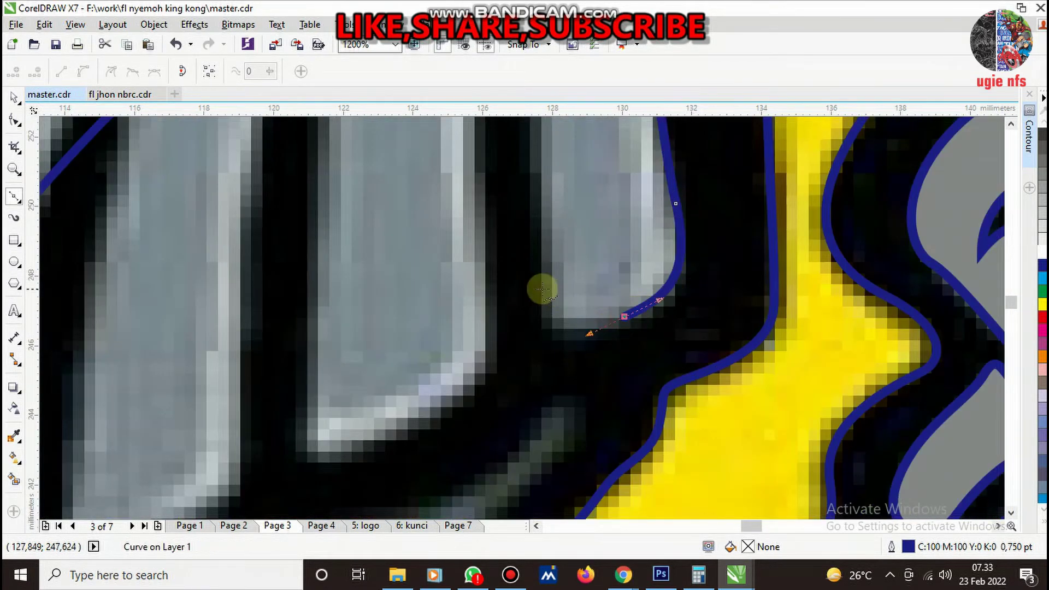
{"action": "mouse_move", "coordinate": [540, 279]}
{"action": "left_mouse_down"}
{"action": "mouse_move", "coordinate": [542, 223]}
{"action": "mouse_move", "coordinate": [574, 232]}
{"action": "left_mouse_up"}
{"action": "scroll", "coordinate": [601, 290], "scroll_direction": "down", "scroll_amount": 2}
{"action": "scroll", "coordinate": [579, 200], "scroll_direction": "down", "scroll_amount": 1}
{"action": "scroll", "coordinate": [606, 303], "scroll_direction": "up", "scroll_amount": 4}
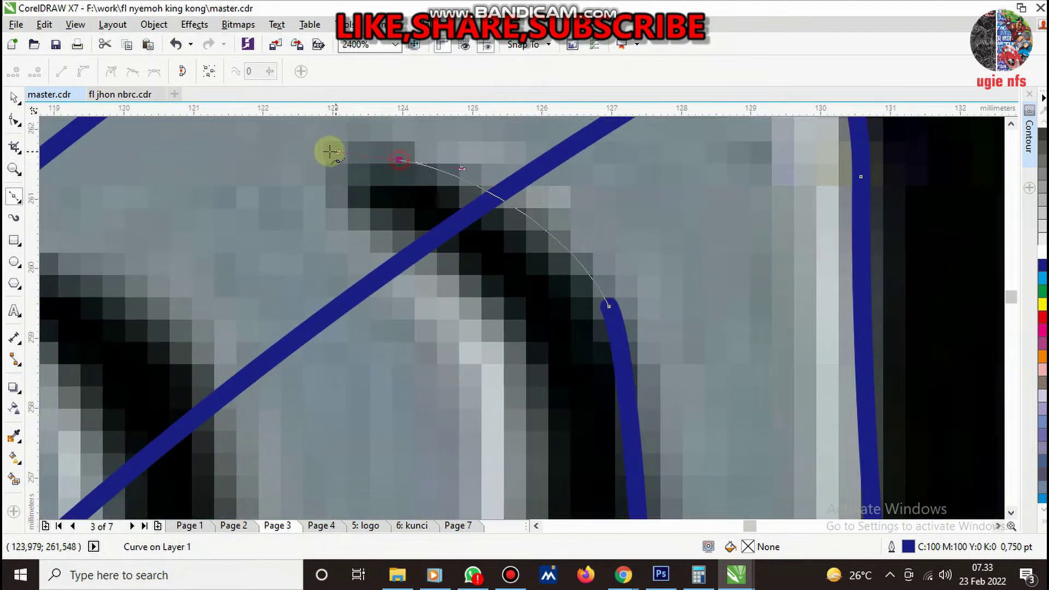
{"action": "left_click_drag", "start_coordinate": [330, 151], "coordinate": [331, 153]}
{"action": "left_click_drag", "start_coordinate": [367, 187], "coordinate": [533, 339]}
{"action": "left_click_drag", "start_coordinate": [546, 379], "coordinate": [559, 460]}
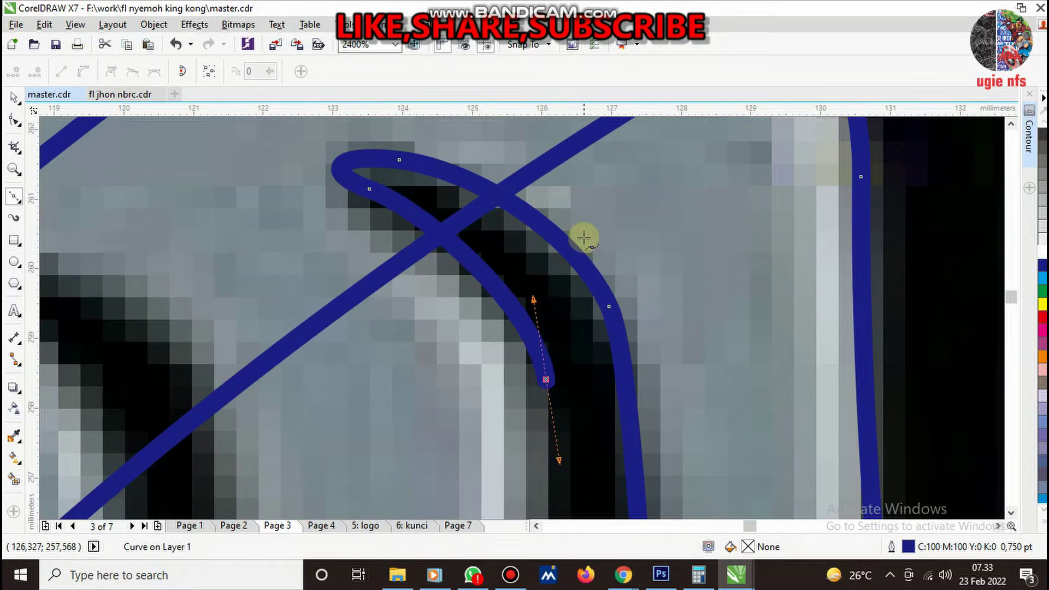
{"action": "scroll", "coordinate": [584, 237], "scroll_direction": "down", "scroll_amount": 3}
{"action": "scroll", "coordinate": [567, 346], "scroll_direction": "up", "scroll_amount": 2}
{"action": "left_click_drag", "start_coordinate": [614, 322], "coordinate": [625, 400]}
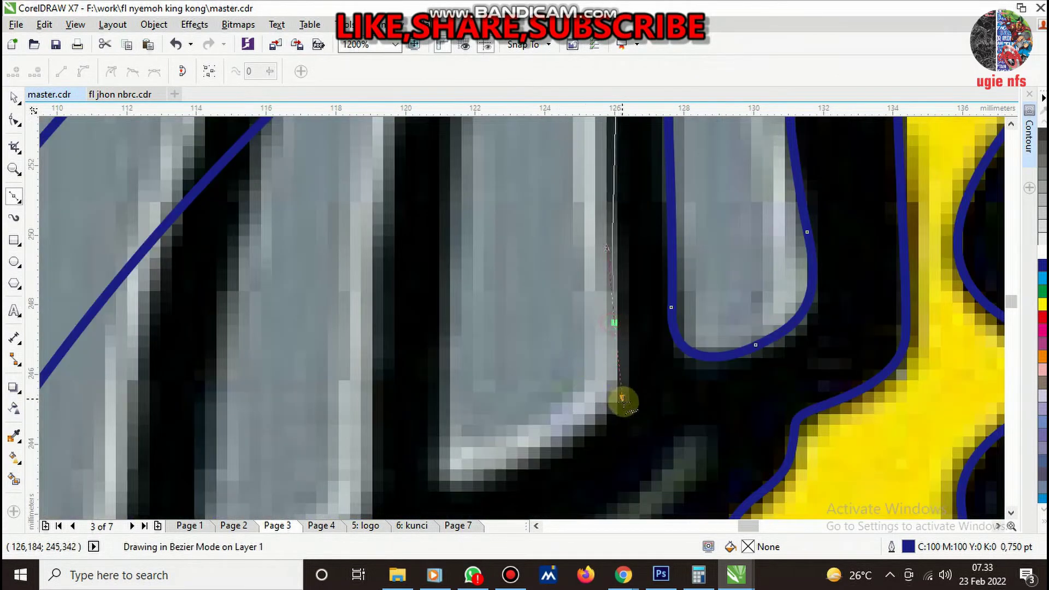
{"action": "left_click_drag", "start_coordinate": [569, 435], "coordinate": [531, 461]}
{"action": "left_click_drag", "start_coordinate": [434, 451], "coordinate": [444, 391]}
{"action": "scroll", "coordinate": [464, 355], "scroll_direction": "down", "scroll_amount": 2}
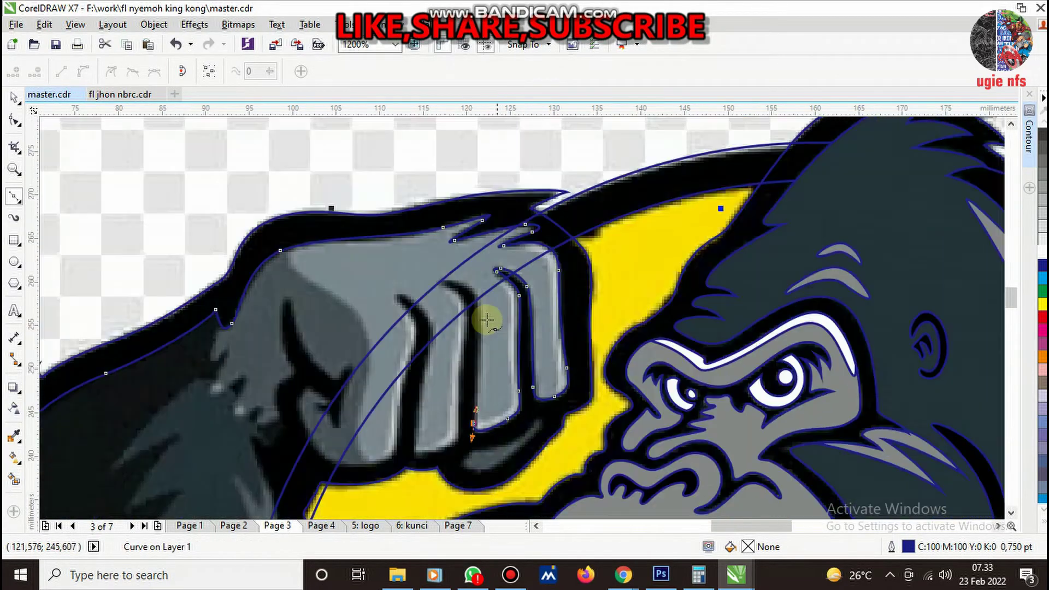
{"action": "scroll", "coordinate": [484, 321], "scroll_direction": "up", "scroll_amount": 1}
{"action": "scroll", "coordinate": [489, 328], "scroll_direction": "up", "scroll_amount": 1}
- Carry the outline up between the fingers, around the next finger's lower corner and up its side
{"action": "mouse_move", "coordinate": [507, 324]}
{"action": "left_mouse_down"}
{"action": "mouse_move", "coordinate": [457, 222]}
{"action": "mouse_move", "coordinate": [326, 188]}
{"action": "left_mouse_up"}
{"action": "scroll", "coordinate": [503, 247], "scroll_direction": "down", "scroll_amount": 2}
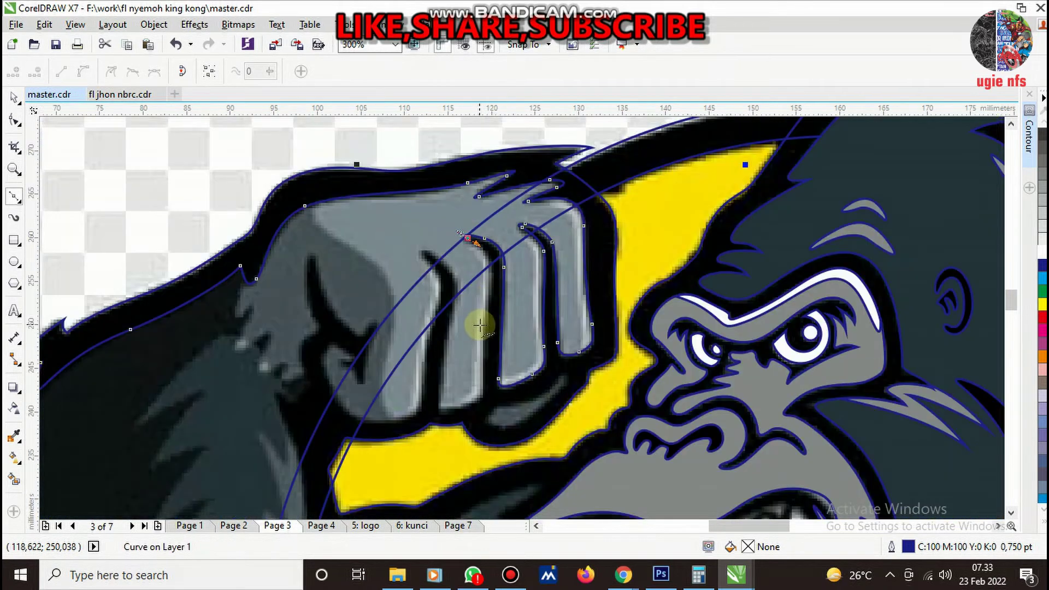
{"action": "scroll", "coordinate": [476, 323], "scroll_direction": "up", "scroll_amount": 2}
{"action": "left_click_drag", "start_coordinate": [514, 228], "coordinate": [481, 383]}
{"action": "scroll", "coordinate": [528, 313], "scroll_direction": "down", "scroll_amount": 2}
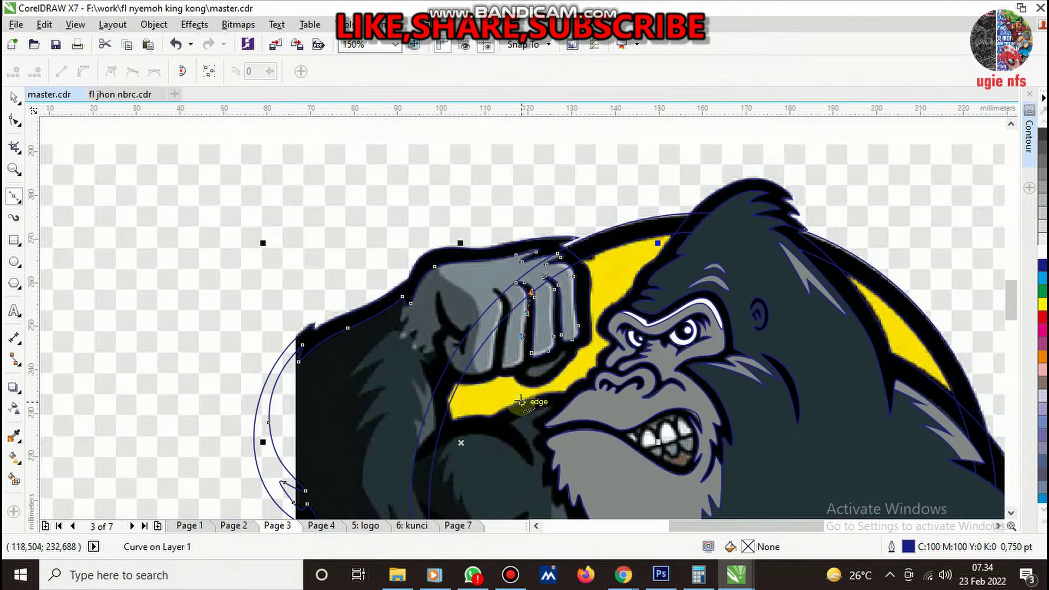
{"action": "scroll", "coordinate": [534, 265], "scroll_direction": "up", "scroll_amount": 2}
{"action": "scroll", "coordinate": [534, 234], "scroll_direction": "up", "scroll_amount": 1}
{"action": "left_click_drag", "start_coordinate": [530, 249], "coordinate": [531, 307]}
{"action": "scroll", "coordinate": [460, 358], "scroll_direction": "down", "scroll_amount": 1}
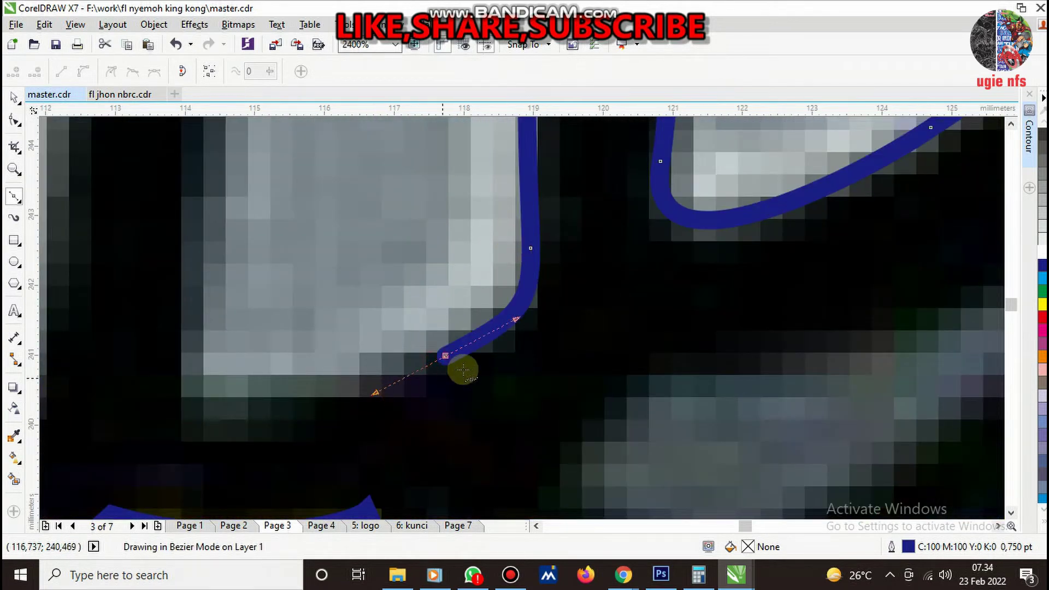
{"action": "scroll", "coordinate": [462, 365], "scroll_direction": "down", "scroll_amount": 1}
{"action": "scroll", "coordinate": [383, 370], "scroll_direction": "up", "scroll_amount": 1}
{"action": "left_click_drag", "start_coordinate": [407, 364], "coordinate": [409, 320]}
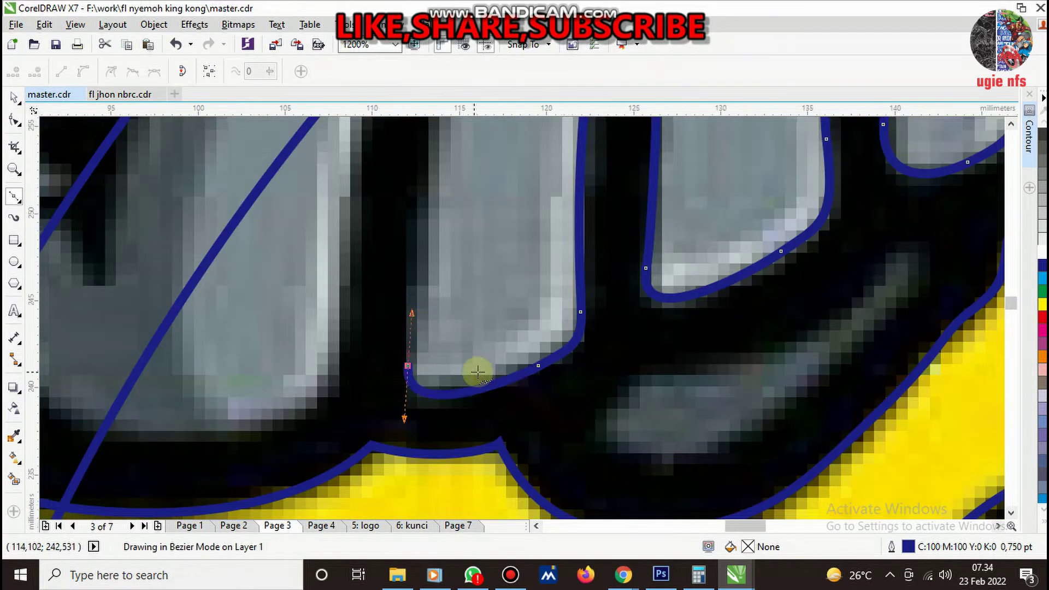
{"action": "scroll", "coordinate": [481, 368], "scroll_direction": "down", "scroll_amount": 2}
{"action": "scroll", "coordinate": [481, 246], "scroll_direction": "up", "scroll_amount": 1}
- Hook the path into the innermost finger crease, down that finger and around the fist's underside
{"action": "left_click_drag", "start_coordinate": [460, 291], "coordinate": [474, 242]}
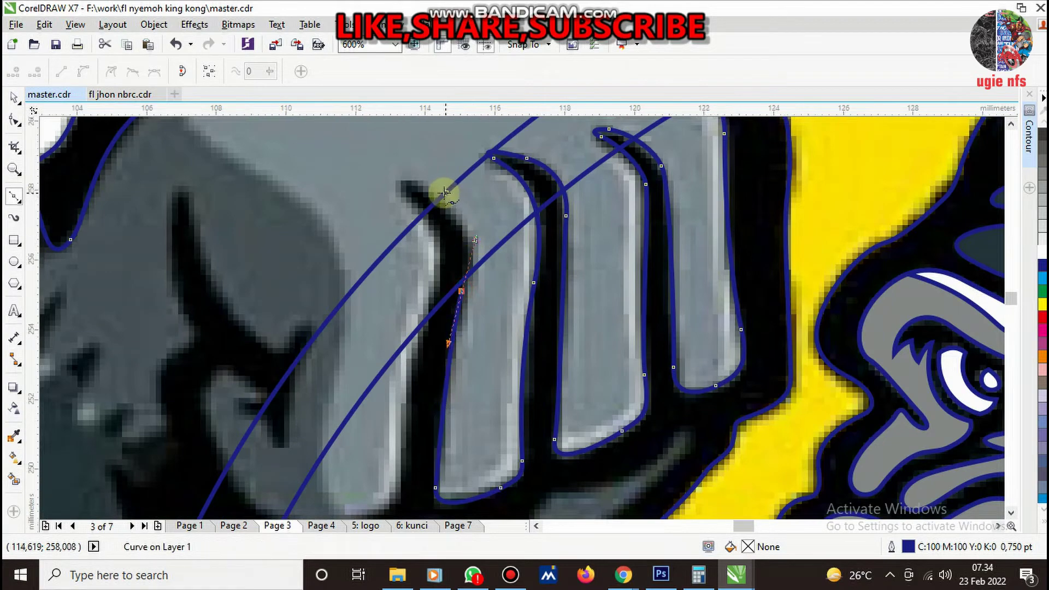
{"action": "scroll", "coordinate": [438, 191], "scroll_direction": "up", "scroll_amount": 2}
{"action": "left_click_drag", "start_coordinate": [289, 194], "coordinate": [385, 249]}
{"action": "scroll", "coordinate": [468, 328], "scroll_direction": "down", "scroll_amount": 2}
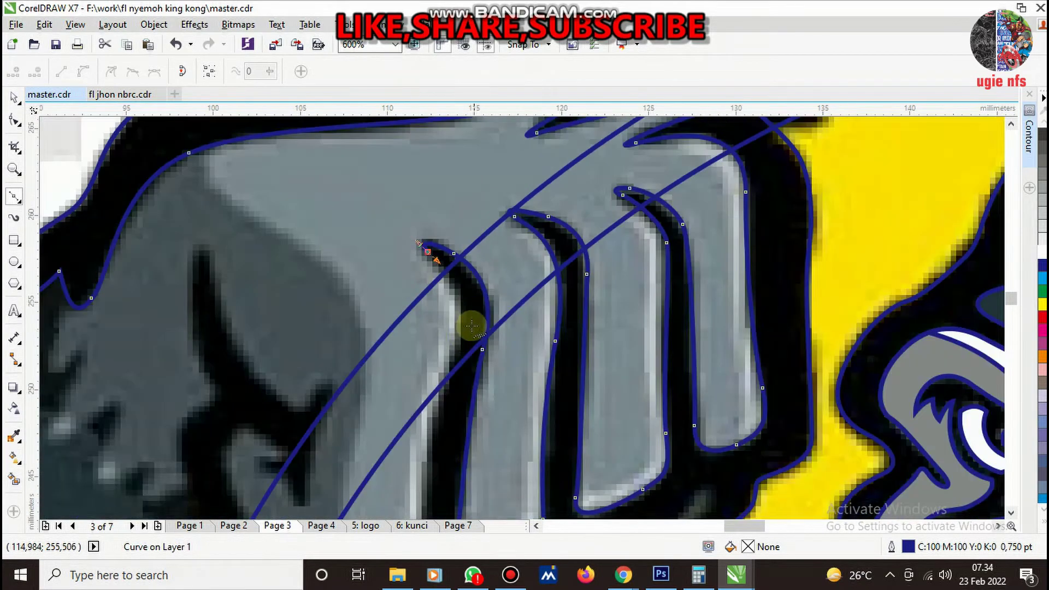
{"action": "scroll", "coordinate": [440, 347], "scroll_direction": "up", "scroll_amount": 1}
{"action": "left_click_drag", "start_coordinate": [439, 354], "coordinate": [420, 430]}
{"action": "scroll", "coordinate": [487, 326], "scroll_direction": "down", "scroll_amount": 2}
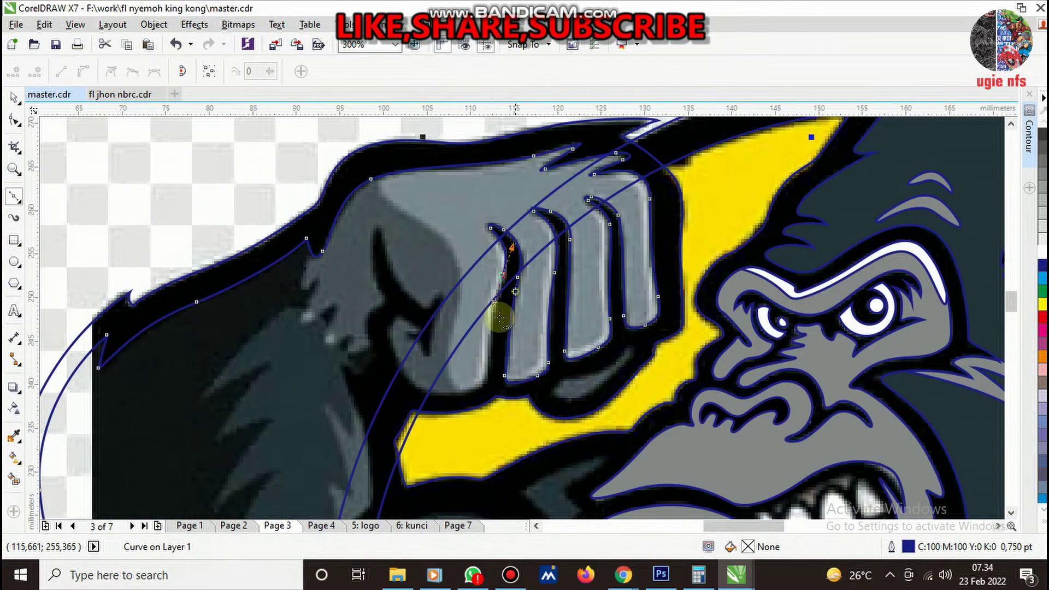
{"action": "scroll", "coordinate": [479, 396], "scroll_direction": "up", "scroll_amount": 1}
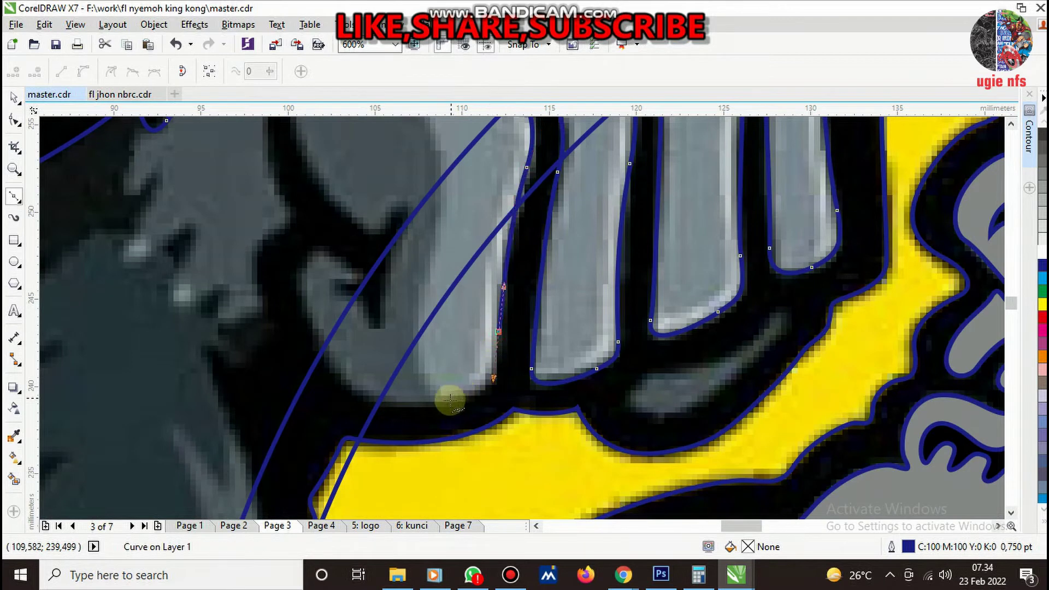
{"action": "left_click_drag", "start_coordinate": [446, 401], "coordinate": [402, 412]}
{"action": "left_click_drag", "start_coordinate": [321, 351], "coordinate": [304, 312]}
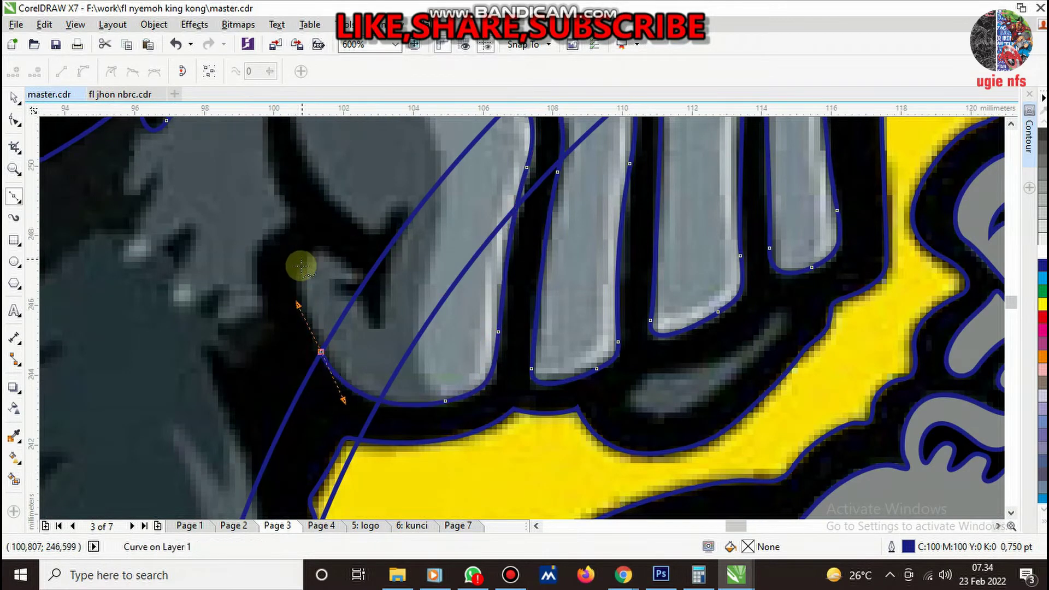
{"action": "scroll", "coordinate": [292, 273], "scroll_direction": "up", "scroll_amount": 2}
- Trace the hook-shaped thumb crease and loop the outline back along the finger edge
{"action": "mouse_move", "coordinate": [405, 236]}
{"action": "left_mouse_down"}
{"action": "mouse_move", "coordinate": [539, 335]}
{"action": "mouse_move", "coordinate": [468, 337]}
{"action": "mouse_move", "coordinate": [518, 402]}
{"action": "left_mouse_up"}
{"action": "scroll", "coordinate": [562, 368], "scroll_direction": "down", "scroll_amount": 2}
{"action": "scroll", "coordinate": [519, 332], "scroll_direction": "up", "scroll_amount": 2}
{"action": "left_click_drag", "start_coordinate": [519, 332], "coordinate": [566, 339]}
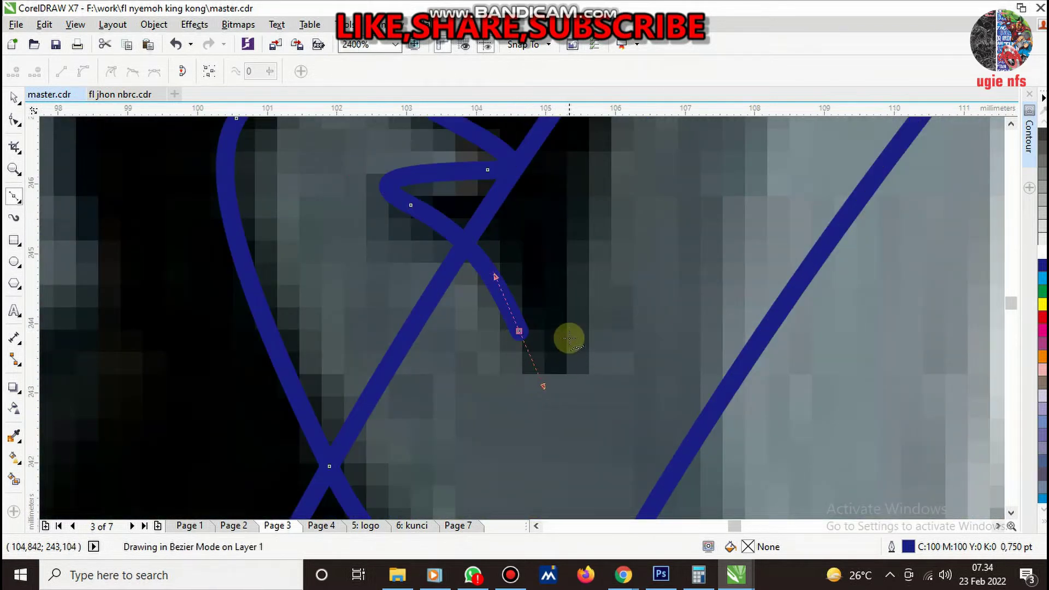
{"action": "scroll", "coordinate": [573, 363], "scroll_direction": "down", "scroll_amount": 2}
{"action": "scroll", "coordinate": [614, 246], "scroll_direction": "up", "scroll_amount": 2}
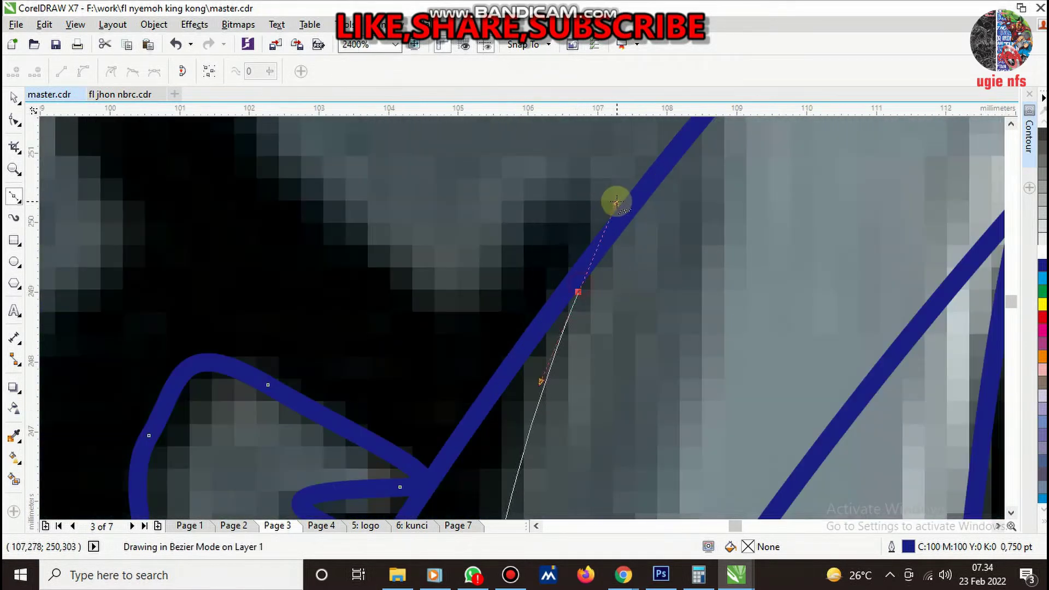
{"action": "left_click_drag", "start_coordinate": [549, 212], "coordinate": [503, 270]}
{"action": "left_click_drag", "start_coordinate": [430, 293], "coordinate": [371, 232]}
- Add nodes along the thumb edge and down into the thumb crease
{"action": "scroll", "coordinate": [618, 332], "scroll_direction": "down", "scroll_amount": 3}
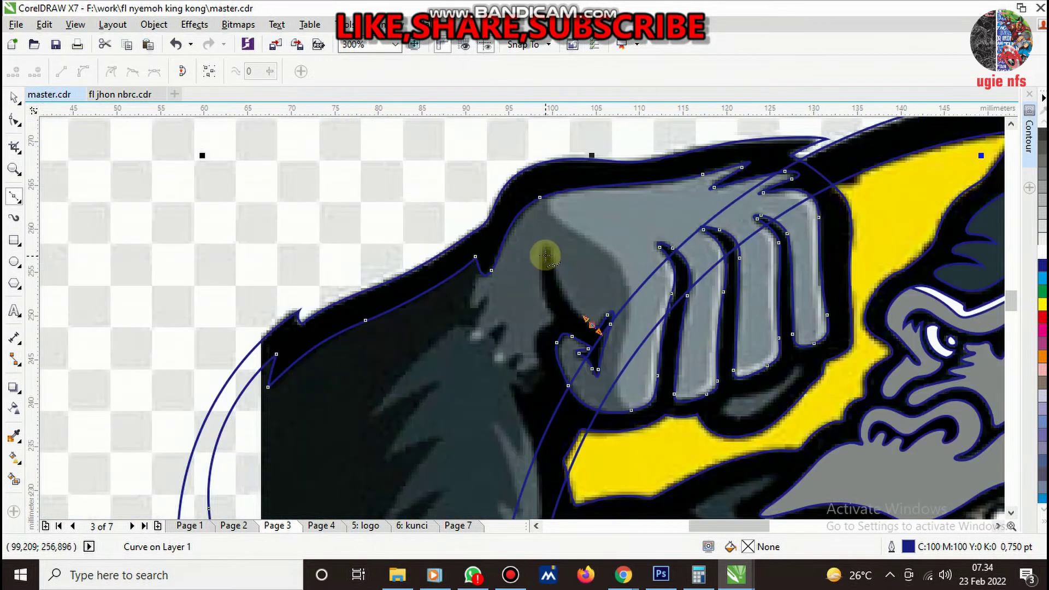
{"action": "scroll", "coordinate": [573, 276], "scroll_direction": "up", "scroll_amount": 2}
{"action": "left_click_drag", "start_coordinate": [565, 276], "coordinate": [547, 156]}
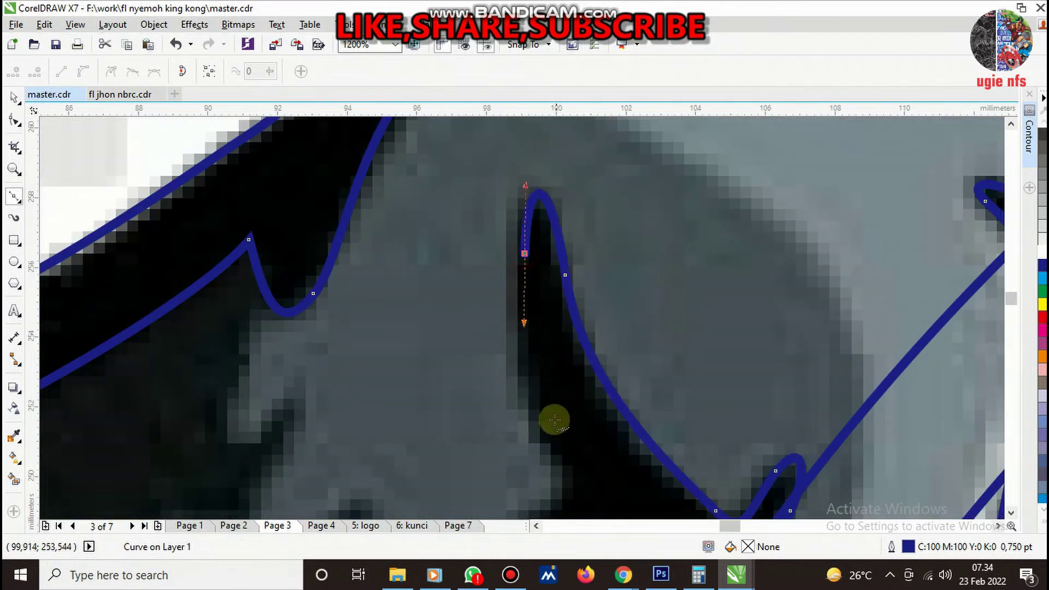
{"action": "left_click_drag", "start_coordinate": [560, 442], "coordinate": [585, 480]}
{"action": "scroll", "coordinate": [585, 480], "scroll_direction": "down", "scroll_amount": 3}
{"action": "scroll", "coordinate": [596, 363], "scroll_direction": "up", "scroll_amount": 2}
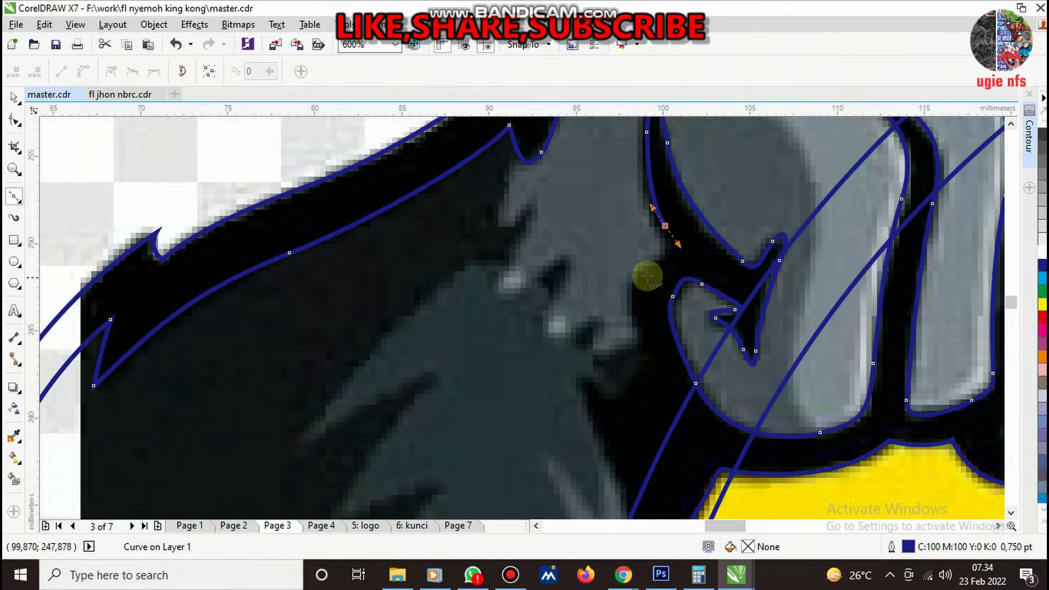
{"action": "scroll", "coordinate": [632, 333], "scroll_direction": "up", "scroll_amount": 1}
- Run the curve along the wrist's dark edge, into its shadow and down the fur outline
{"action": "left_click_drag", "start_coordinate": [644, 293], "coordinate": [681, 374]}
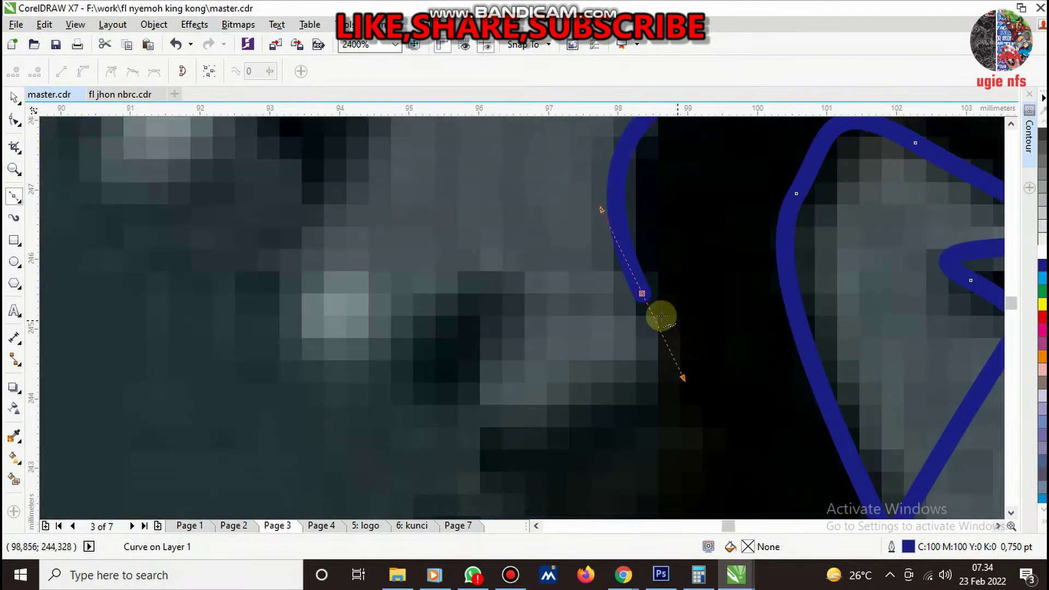
{"action": "scroll", "coordinate": [676, 350], "scroll_direction": "down", "scroll_amount": 2}
{"action": "scroll", "coordinate": [663, 343], "scroll_direction": "up", "scroll_amount": 2}
{"action": "scroll", "coordinate": [672, 316], "scroll_direction": "down", "scroll_amount": 3}
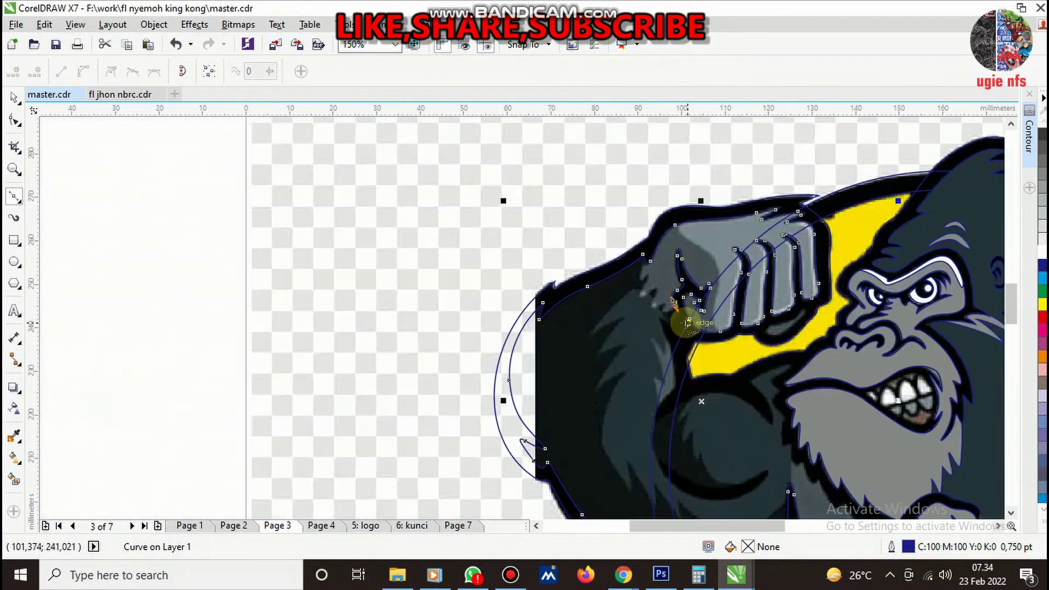
{"action": "scroll", "coordinate": [687, 304], "scroll_direction": "up", "scroll_amount": 2}
{"action": "scroll", "coordinate": [679, 314], "scroll_direction": "up", "scroll_amount": 1}
{"action": "scroll", "coordinate": [613, 242], "scroll_direction": "up", "scroll_amount": 1}
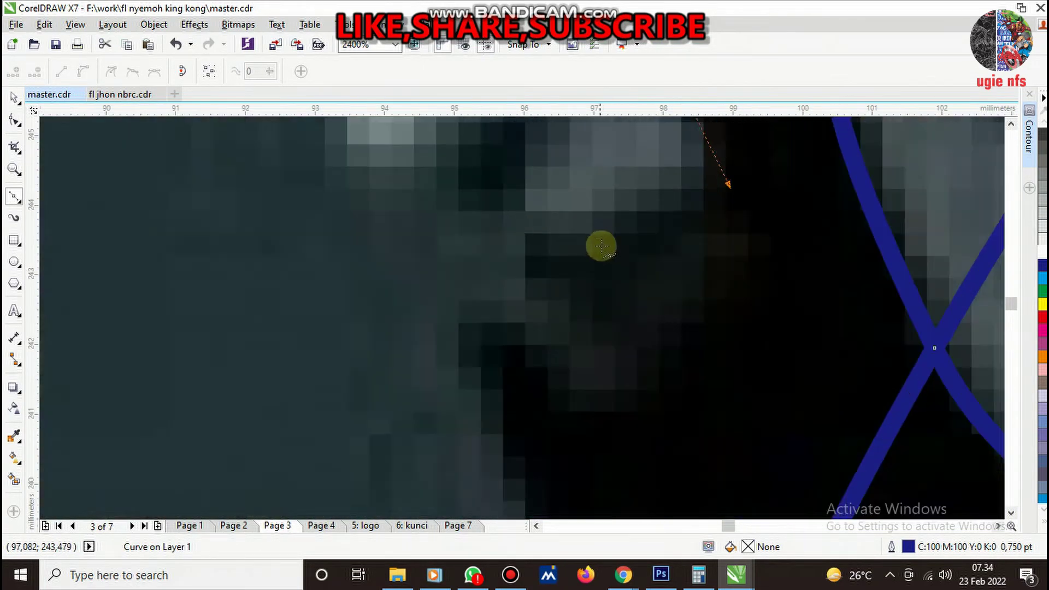
{"action": "left_click_drag", "start_coordinate": [737, 251], "coordinate": [669, 326]}
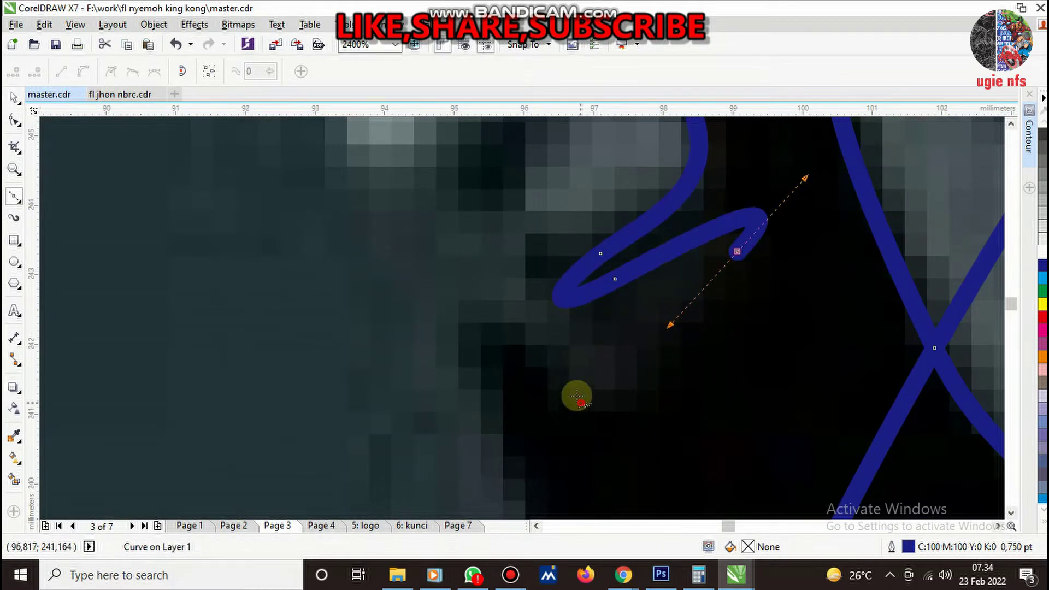
{"action": "mouse_move", "coordinate": [580, 403]}
{"action": "left_mouse_down"}
{"action": "mouse_move", "coordinate": [534, 362]}
{"action": "mouse_move", "coordinate": [504, 428]}
{"action": "left_mouse_up"}
{"action": "scroll", "coordinate": [606, 431], "scroll_direction": "down", "scroll_amount": 3}
{"action": "scroll", "coordinate": [606, 483], "scroll_direction": "up", "scroll_amount": 2}
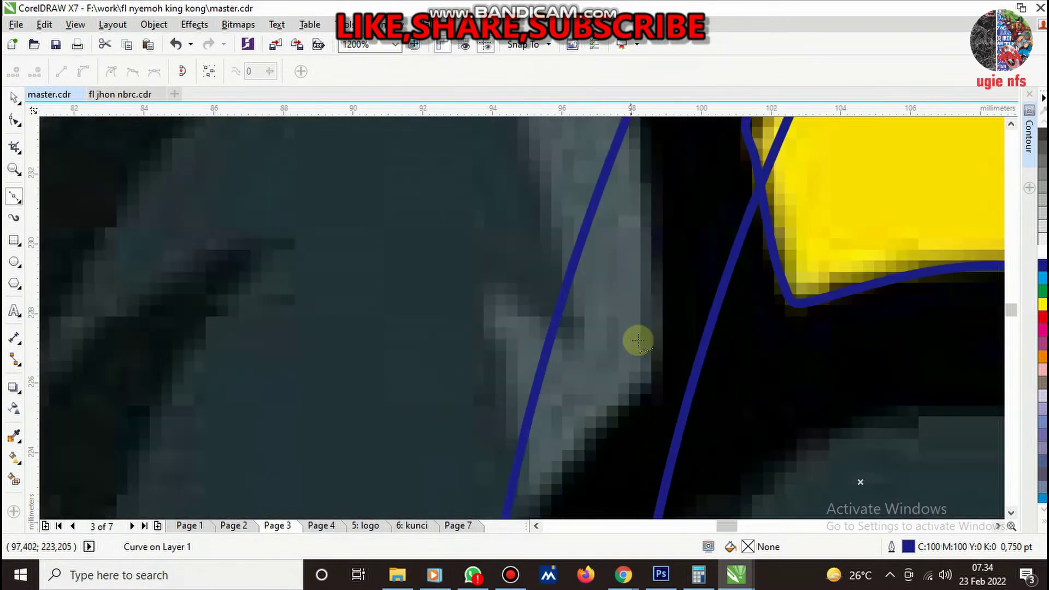
{"action": "left_click_drag", "start_coordinate": [638, 403], "coordinate": [620, 415]}
- Place curved Bézier nodes along the dark fur edge and over the rounded grey shape's top
{"action": "scroll", "coordinate": [621, 414], "scroll_direction": "down", "scroll_amount": 2}
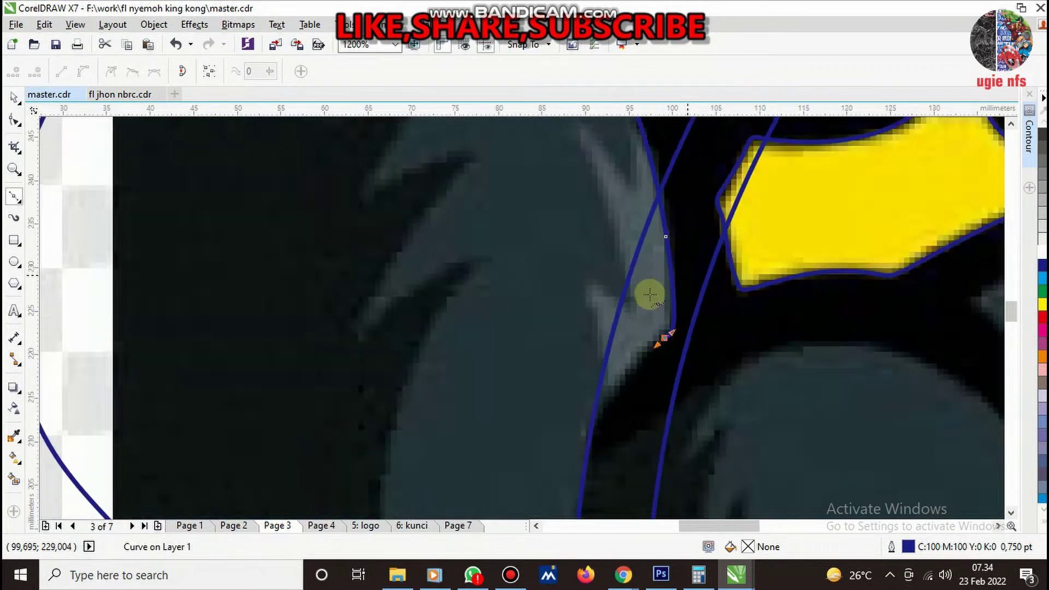
{"action": "scroll", "coordinate": [617, 366], "scroll_direction": "up", "scroll_amount": 2}
{"action": "left_click_drag", "start_coordinate": [632, 317], "coordinate": [609, 379]}
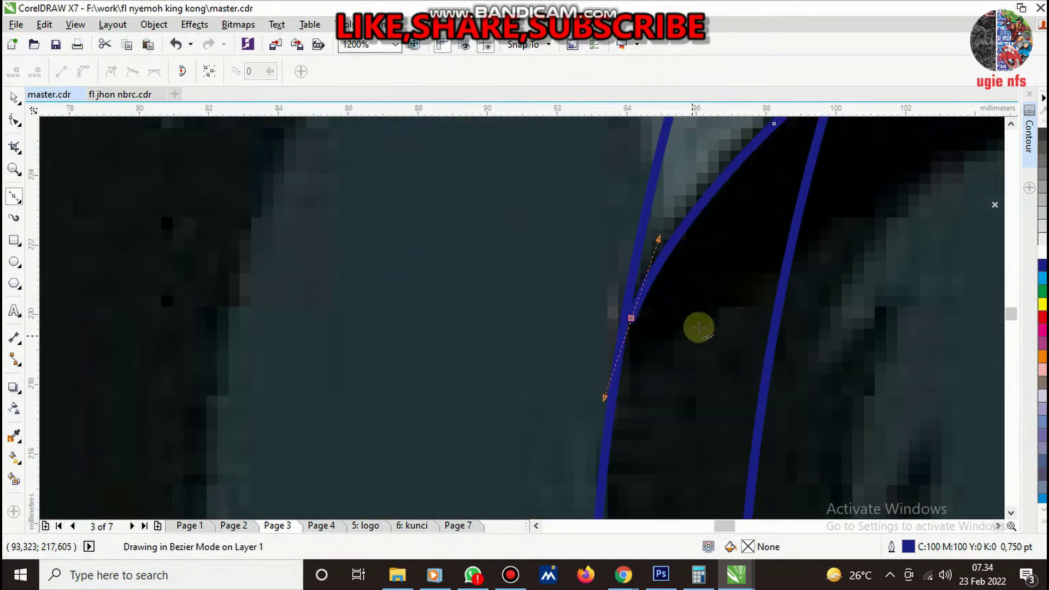
{"action": "left_click_drag", "start_coordinate": [699, 326], "coordinate": [768, 269]}
{"action": "scroll", "coordinate": [754, 262], "scroll_direction": "down", "scroll_amount": 2}
{"action": "scroll", "coordinate": [680, 234], "scroll_direction": "up", "scroll_amount": 2}
{"action": "left_click_drag", "start_coordinate": [665, 217], "coordinate": [892, 245]}
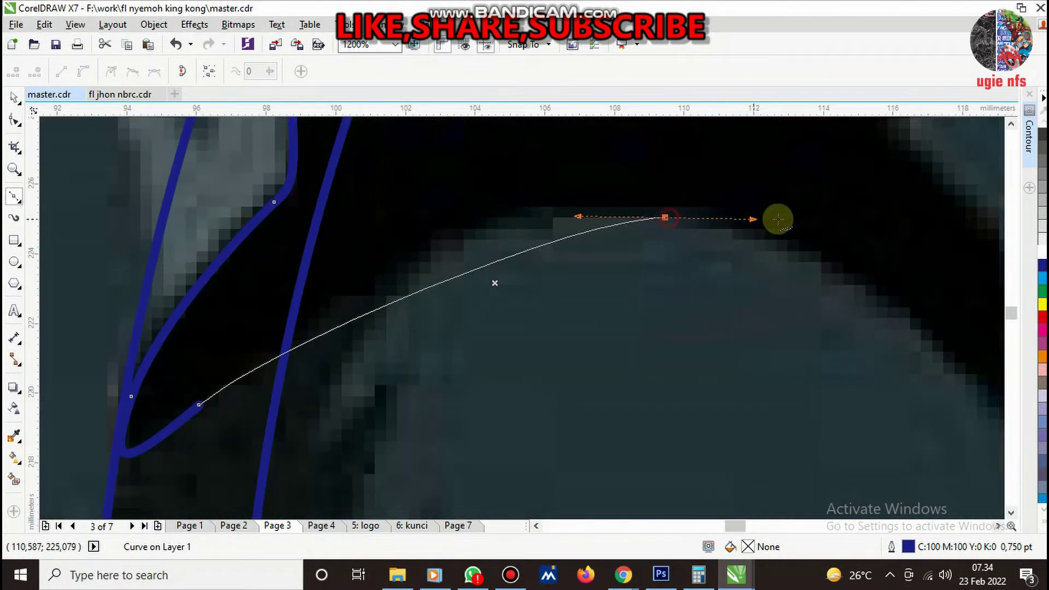
{"action": "scroll", "coordinate": [727, 265], "scroll_direction": "down", "scroll_amount": 1}
{"action": "scroll", "coordinate": [842, 308], "scroll_direction": "down", "scroll_amount": 1}
{"action": "scroll", "coordinate": [769, 297], "scroll_direction": "up", "scroll_amount": 1}
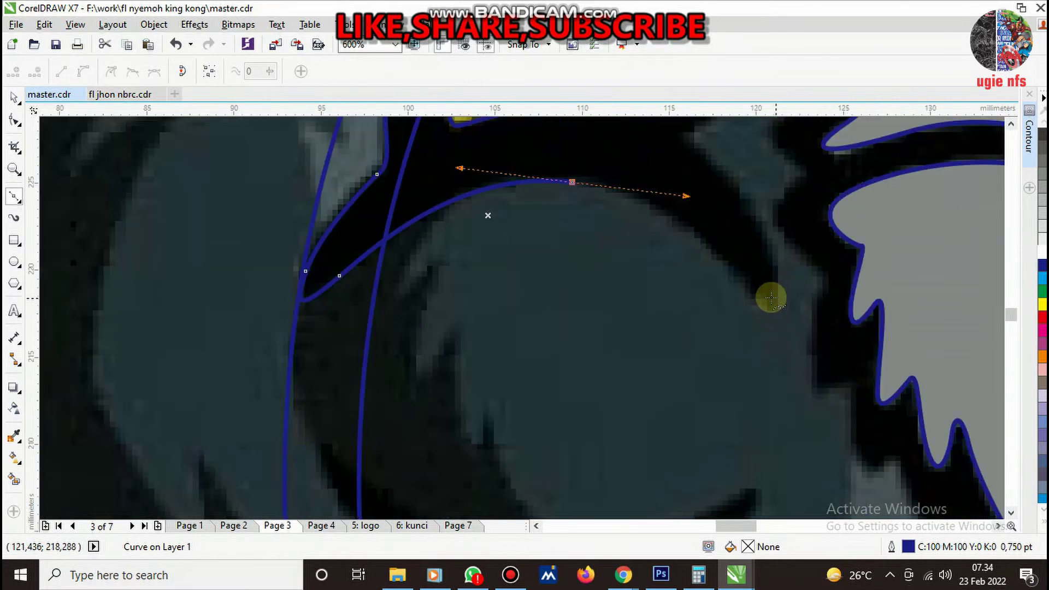
{"action": "left_click_drag", "start_coordinate": [772, 291], "coordinate": [777, 255]}
{"action": "scroll", "coordinate": [730, 211], "scroll_direction": "down", "scroll_amount": 1}
{"action": "scroll", "coordinate": [690, 253], "scroll_direction": "up", "scroll_amount": 2}
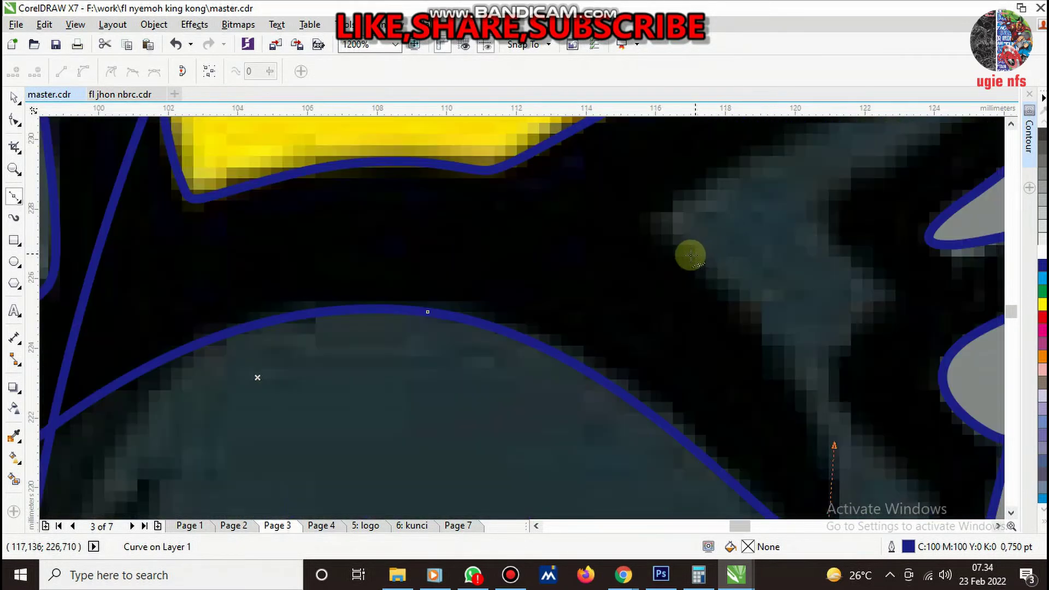
- Continue the path past the rounded shape and curve it around the fur tuft's tip
{"action": "left_click_drag", "start_coordinate": [685, 255], "coordinate": [635, 217]}
{"action": "scroll", "coordinate": [721, 169], "scroll_direction": "down", "scroll_amount": 1}
{"action": "scroll", "coordinate": [763, 206], "scroll_direction": "up", "scroll_amount": 1}
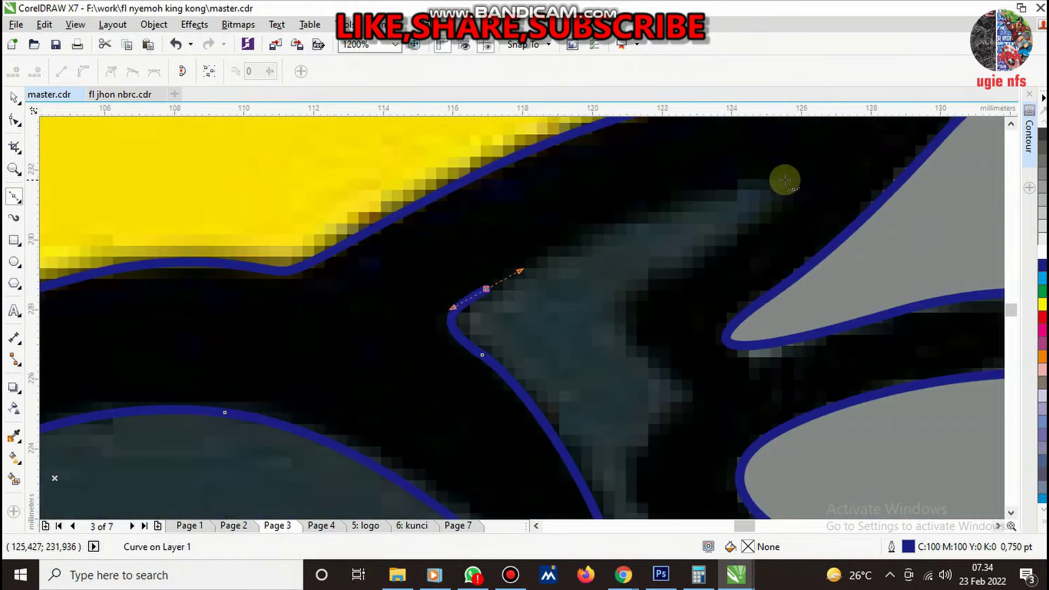
{"action": "left_click_drag", "start_coordinate": [792, 173], "coordinate": [890, 169]}
{"action": "left_click_drag", "start_coordinate": [612, 322], "coordinate": [632, 338]}
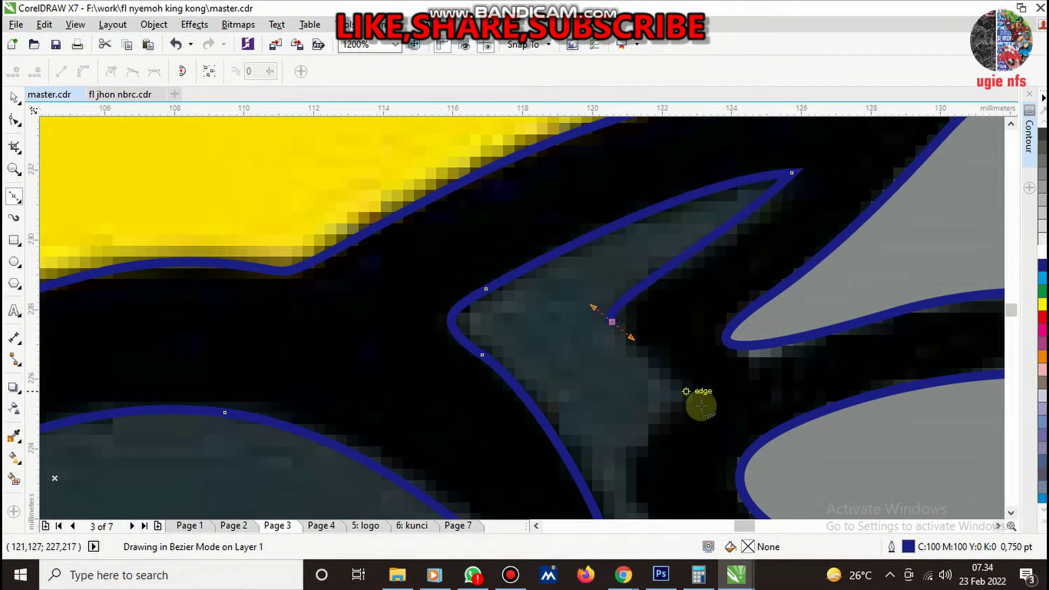
{"action": "scroll", "coordinate": [686, 307], "scroll_direction": "down", "scroll_amount": 1}
{"action": "scroll", "coordinate": [688, 336], "scroll_direction": "up", "scroll_amount": 1}
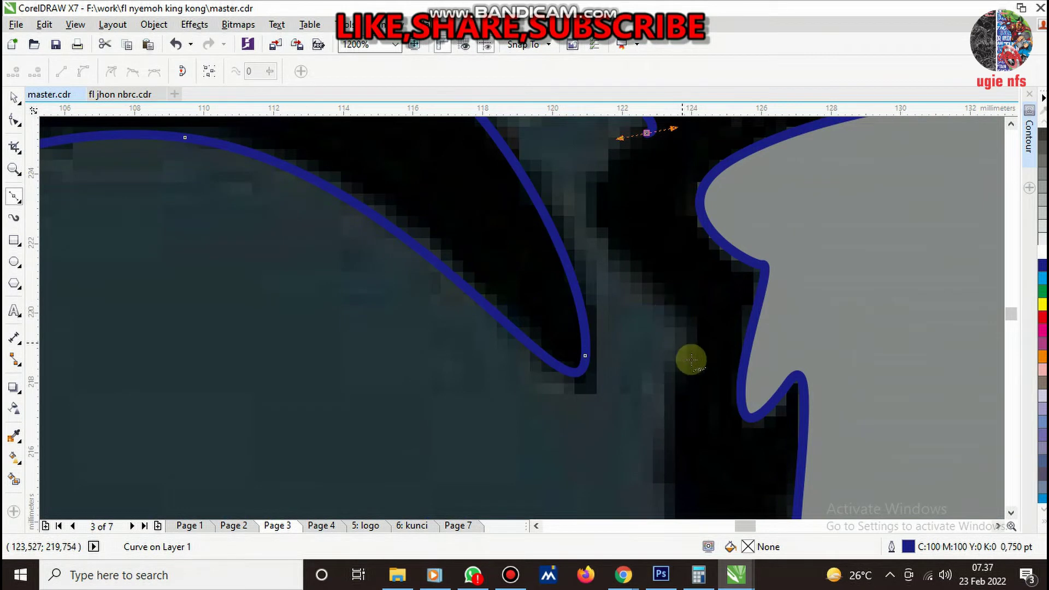
- Add three curved nodes tracing further down the dark fur edge
{"action": "scroll", "coordinate": [630, 238], "scroll_direction": "up", "scroll_amount": 2}
{"action": "left_click_drag", "start_coordinate": [536, 267], "coordinate": [716, 442]}
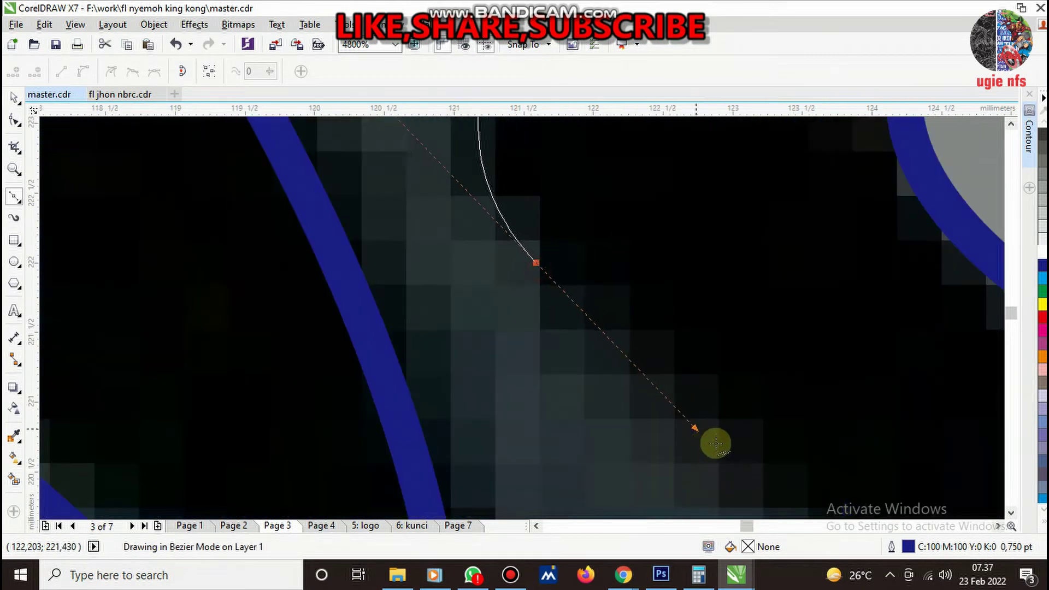
{"action": "scroll", "coordinate": [721, 306], "scroll_direction": "down", "scroll_amount": 2}
{"action": "scroll", "coordinate": [758, 371], "scroll_direction": "up", "scroll_amount": 1}
{"action": "left_click_drag", "start_coordinate": [758, 371], "coordinate": [727, 426]}
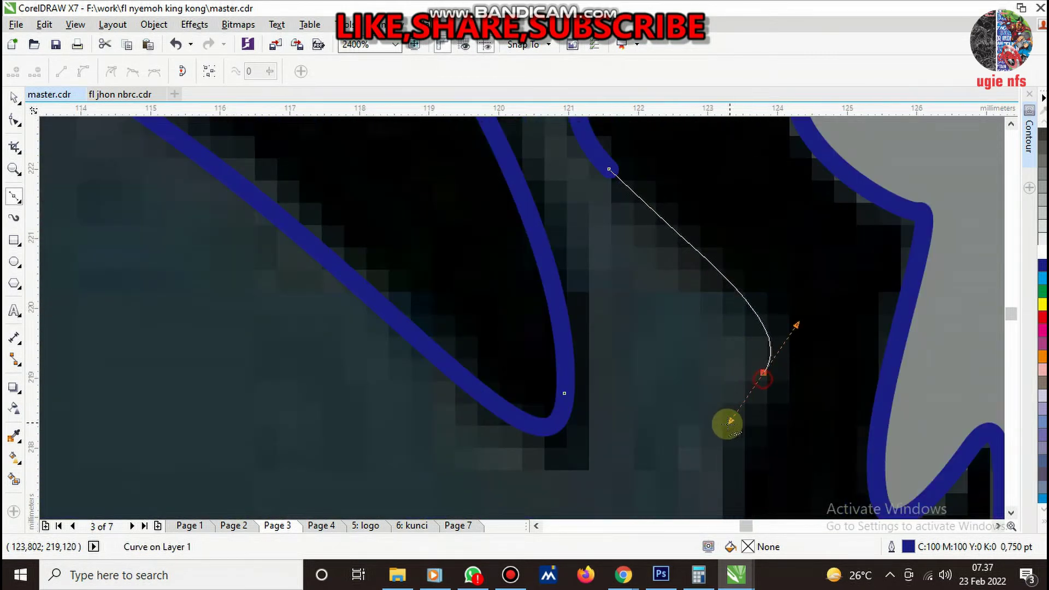
{"action": "scroll", "coordinate": [749, 405], "scroll_direction": "down", "scroll_amount": 2}
{"action": "scroll", "coordinate": [762, 420], "scroll_direction": "up", "scroll_amount": 2}
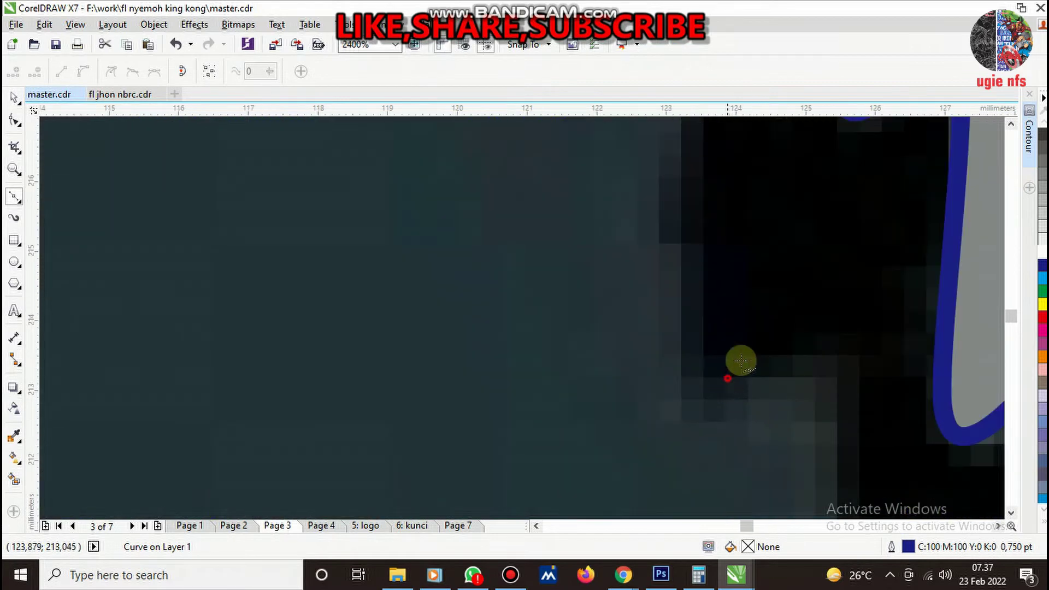
{"action": "left_click_drag", "start_coordinate": [845, 341], "coordinate": [824, 422]}
{"action": "scroll", "coordinate": [803, 330], "scroll_direction": "down", "scroll_amount": 2}
- Trace the jagged fur border and curve the path down the pale grey arm edge
{"action": "scroll", "coordinate": [805, 336], "scroll_direction": "down", "scroll_amount": 1}
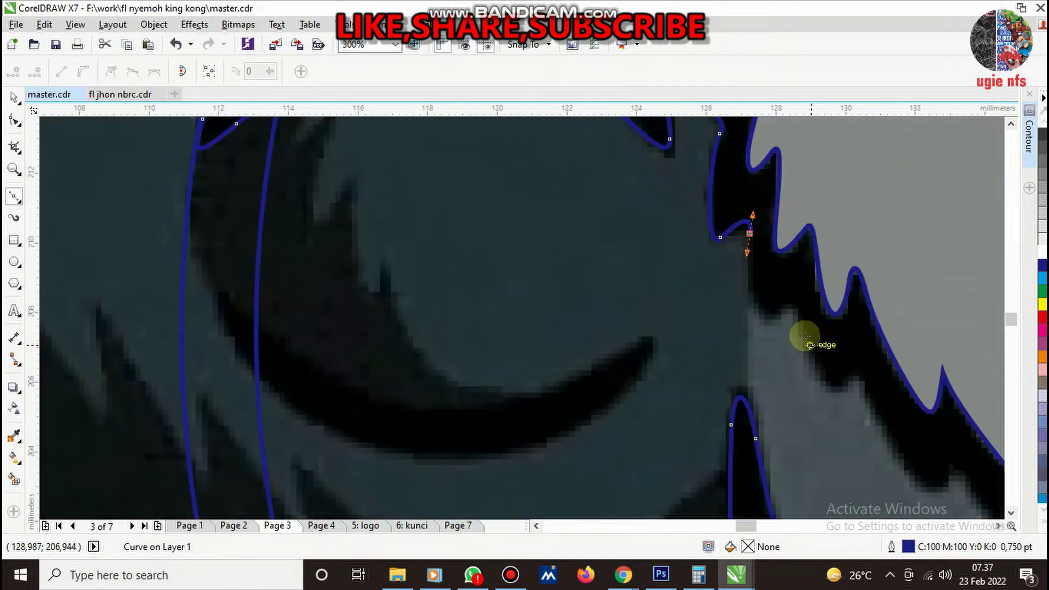
{"action": "scroll", "coordinate": [805, 336], "scroll_direction": "up", "scroll_amount": 3}
{"action": "left_click_drag", "start_coordinate": [691, 245], "coordinate": [737, 172]}
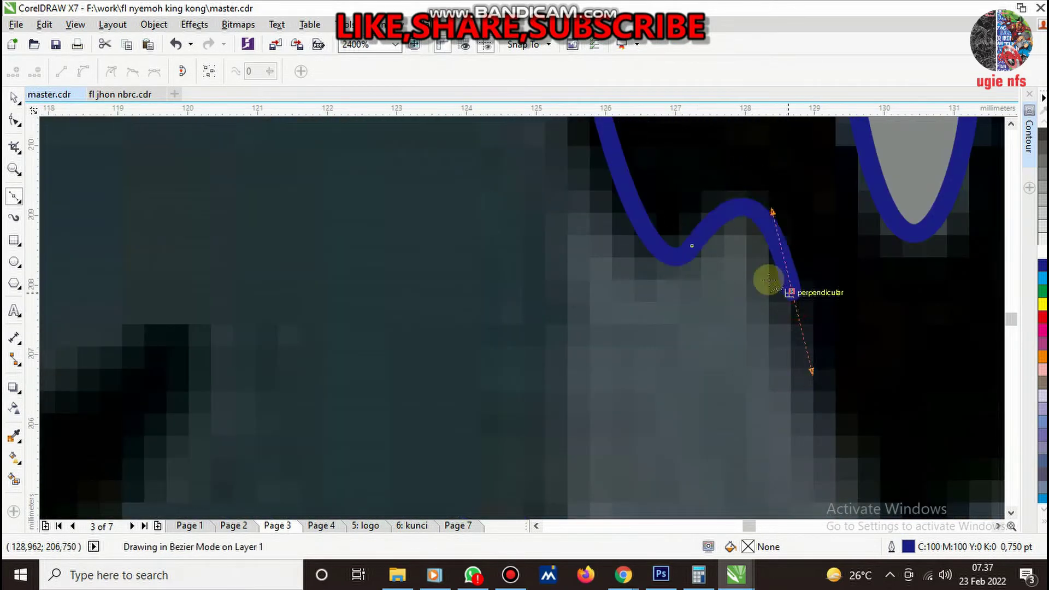
{"action": "scroll", "coordinate": [769, 281], "scroll_direction": "down", "scroll_amount": 3}
{"action": "scroll", "coordinate": [792, 345], "scroll_direction": "up", "scroll_amount": 2}
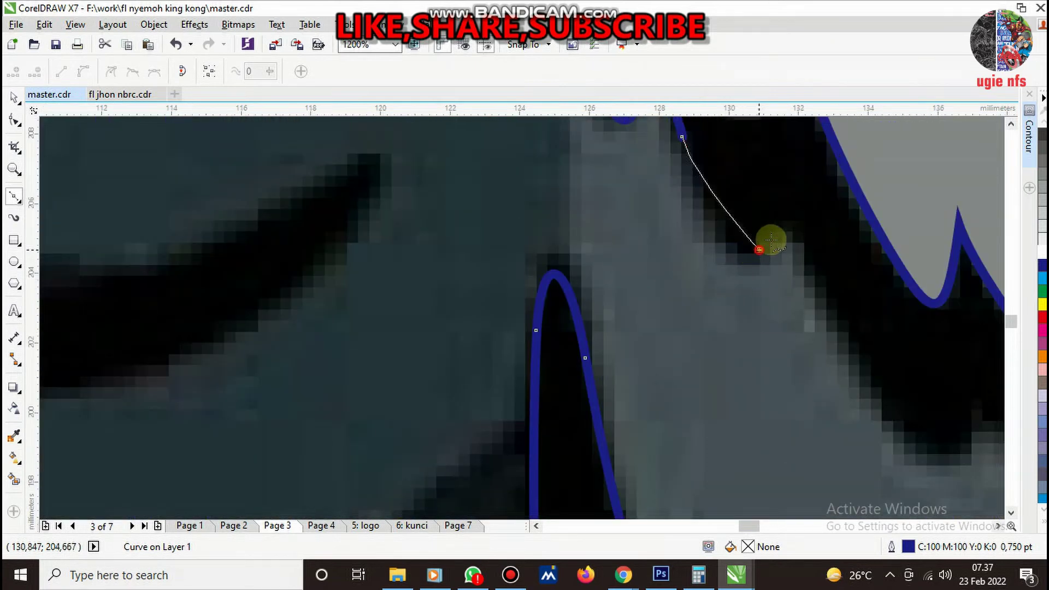
{"action": "left_click_drag", "start_coordinate": [762, 246], "coordinate": [813, 293]}
{"action": "scroll", "coordinate": [704, 262], "scroll_direction": "down", "scroll_amount": 2}
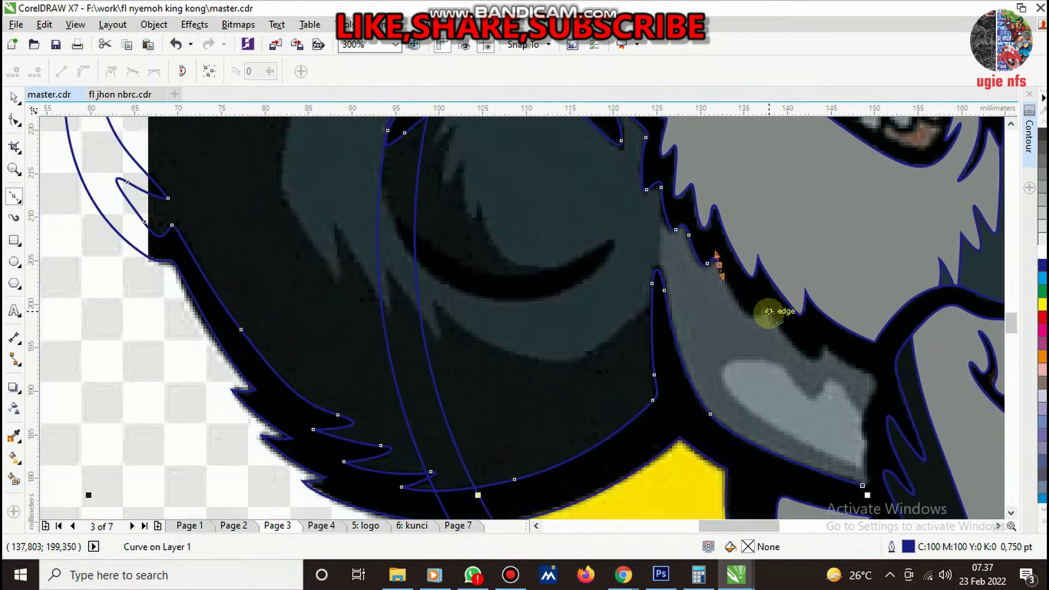
{"action": "scroll", "coordinate": [770, 312], "scroll_direction": "up", "scroll_amount": 2}
{"action": "left_click_drag", "start_coordinate": [701, 312], "coordinate": [739, 341]}
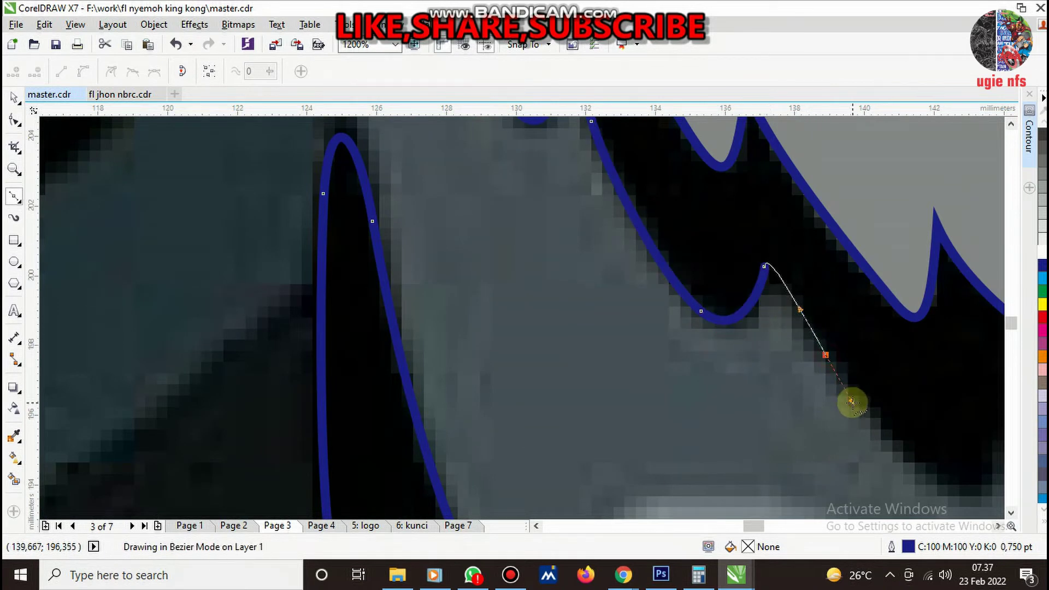
{"action": "scroll", "coordinate": [710, 301], "scroll_direction": "down", "scroll_amount": 2}
{"action": "scroll", "coordinate": [750, 327], "scroll_direction": "up", "scroll_amount": 3}
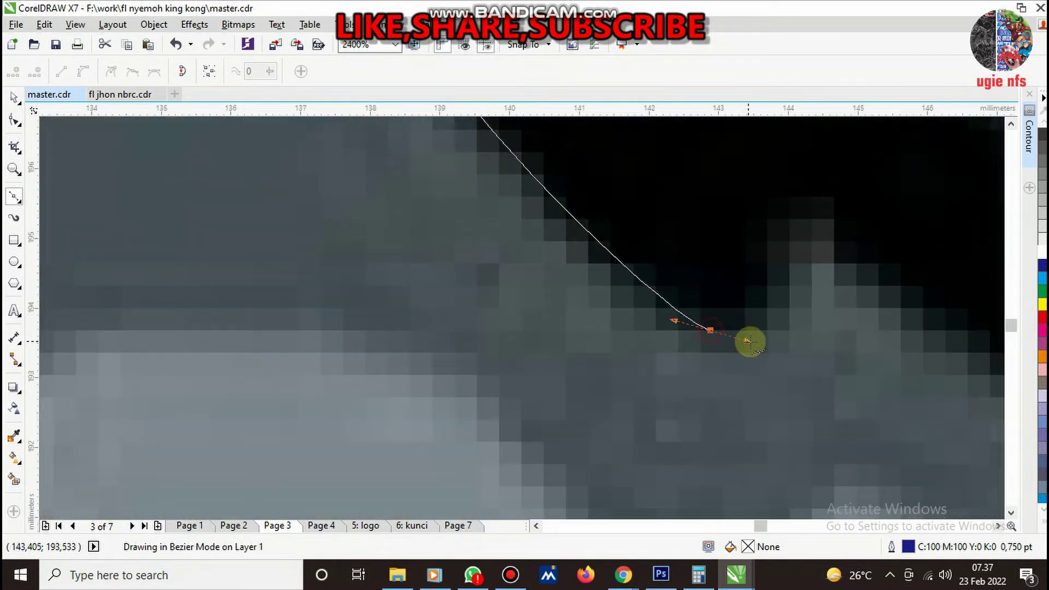
- Outline the fur spike with nodes at its base, a corner point, and its tip
{"action": "left_click_drag", "start_coordinate": [781, 202], "coordinate": [787, 208]}
{"action": "scroll", "coordinate": [762, 262], "scroll_direction": "down", "scroll_amount": 3}
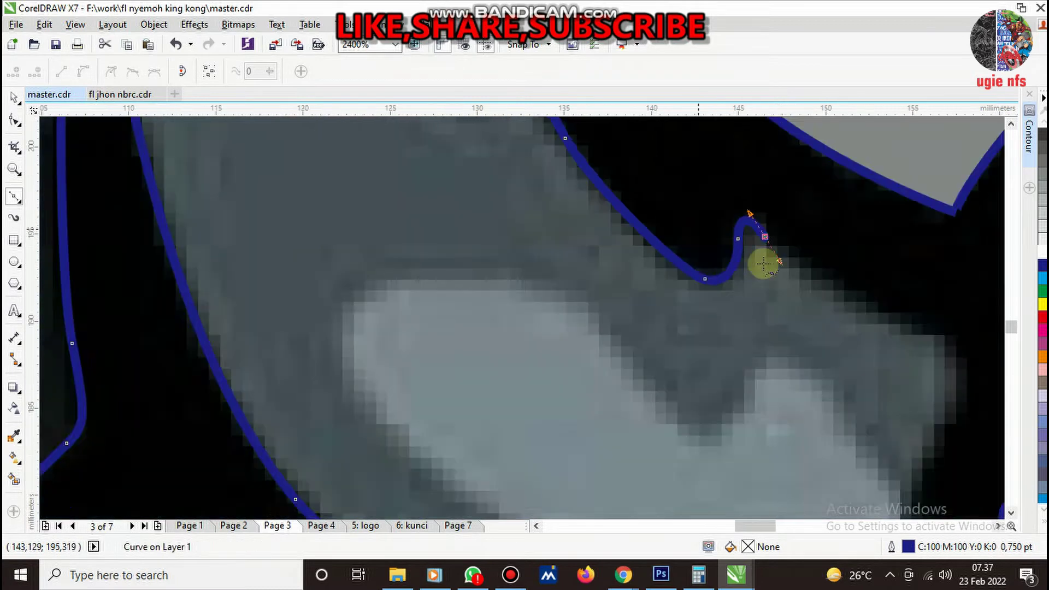
{"action": "scroll", "coordinate": [832, 295], "scroll_direction": "up", "scroll_amount": 3}
{"action": "left_click", "coordinate": [719, 235]}
{"action": "scroll", "coordinate": [789, 297], "scroll_direction": "down", "scroll_amount": 2}
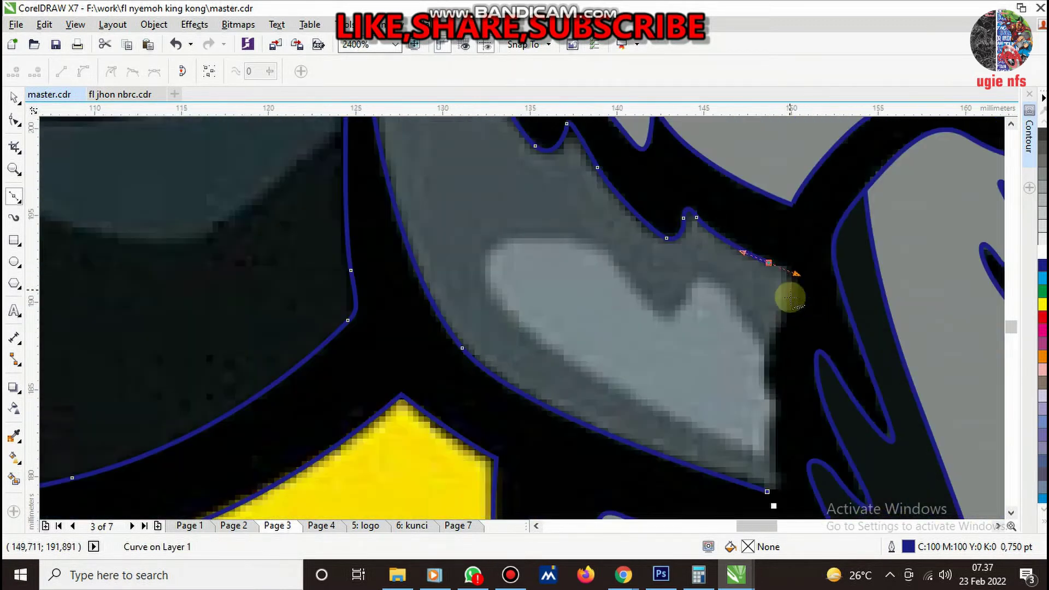
{"action": "scroll", "coordinate": [790, 304], "scroll_direction": "up", "scroll_amount": 1}
{"action": "left_click_drag", "start_coordinate": [801, 293], "coordinate": [787, 335]}
{"action": "scroll", "coordinate": [764, 312], "scroll_direction": "down", "scroll_amount": 1}
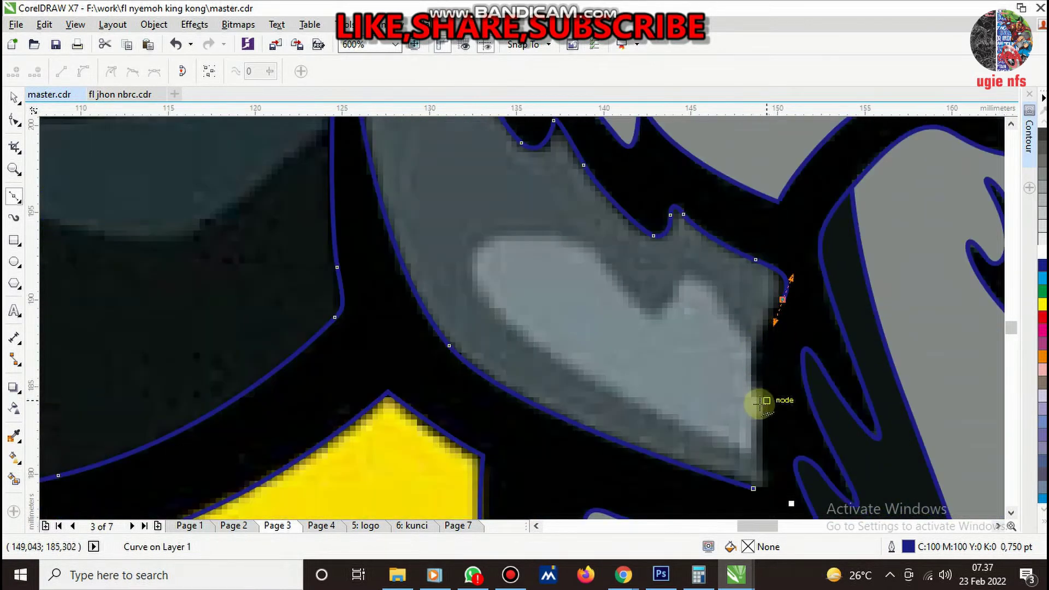
{"action": "scroll", "coordinate": [756, 401], "scroll_direction": "up", "scroll_amount": 1}
- Trace down the grey elbow's side and snap the path onto the existing outline's end node
{"action": "left_click_drag", "start_coordinate": [770, 401], "coordinate": [756, 437]}
{"action": "scroll", "coordinate": [759, 426], "scroll_direction": "down", "scroll_amount": 1}
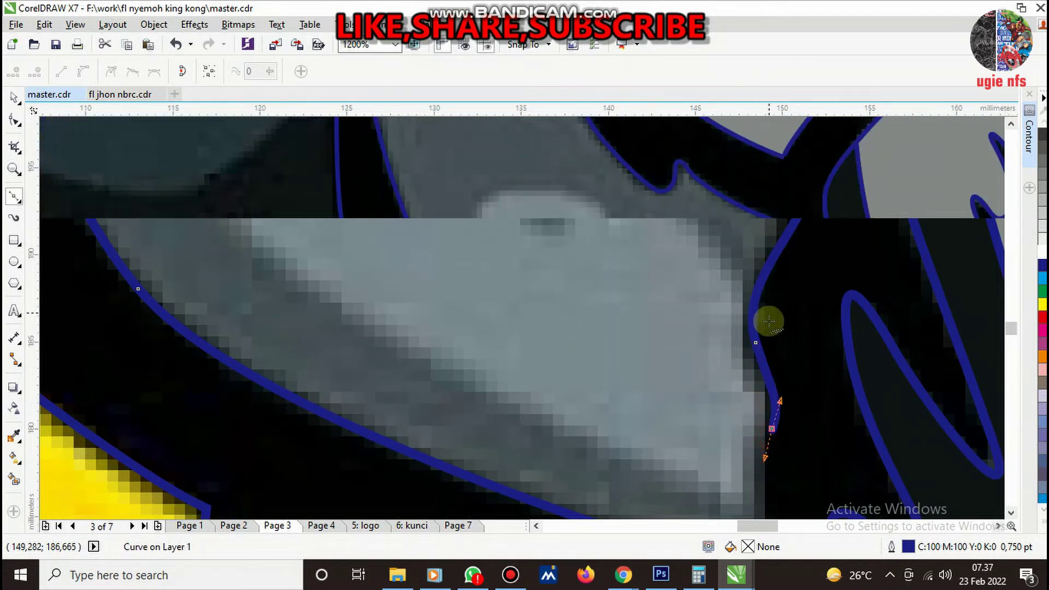
{"action": "scroll", "coordinate": [762, 377], "scroll_direction": "up", "scroll_amount": 2}
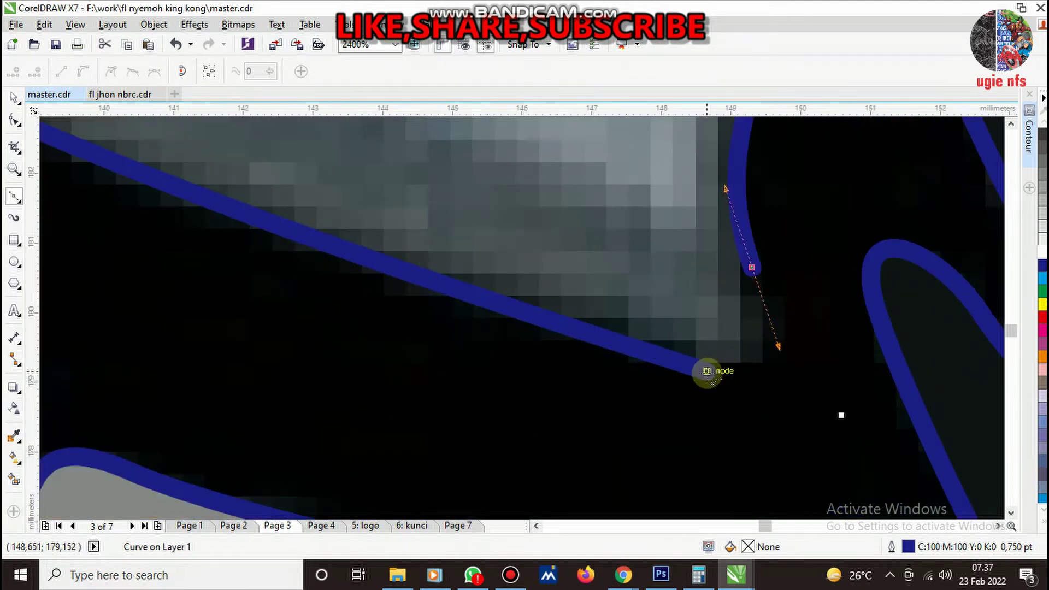
{"action": "left_click_drag", "start_coordinate": [706, 371], "coordinate": [745, 391]}
{"action": "scroll", "coordinate": [715, 394], "scroll_direction": "down", "scroll_amount": 5}
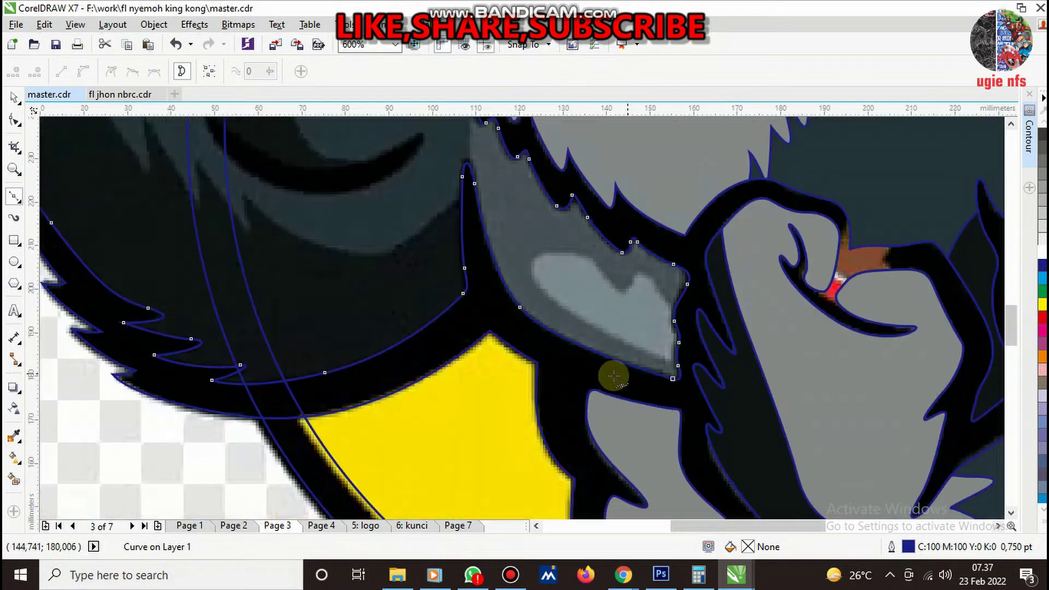
{"action": "scroll", "coordinate": [539, 285], "scroll_direction": "down", "scroll_amount": 3}
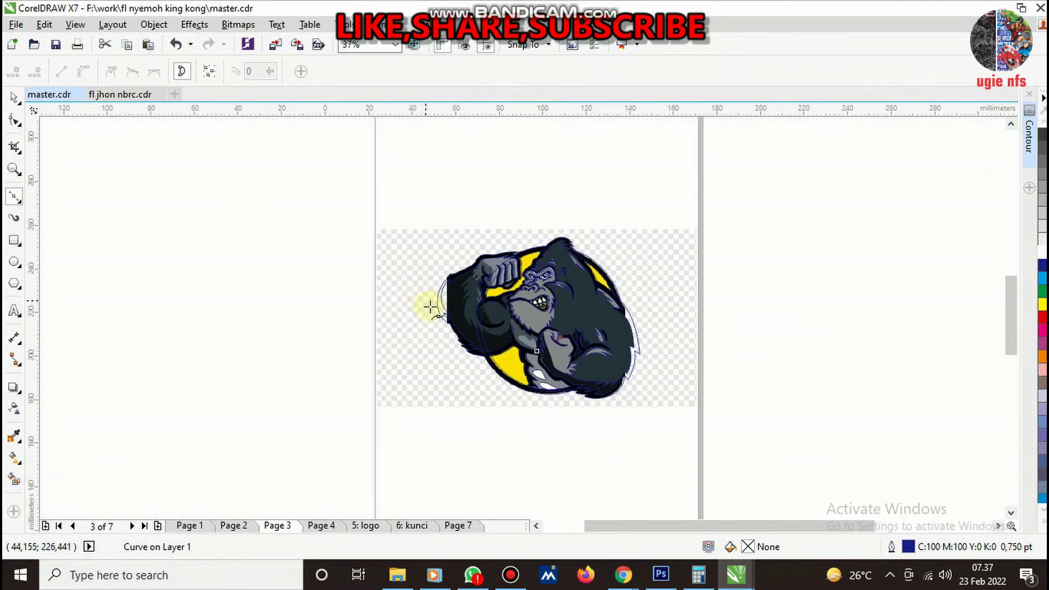
- With the Shape tool, drag the arm outline's segments to follow the bitmap edge
{"action": "scroll", "coordinate": [430, 299], "scroll_direction": "up", "scroll_amount": 3}
{"action": "left_click", "coordinate": [15, 121]}
{"action": "scroll", "coordinate": [470, 337], "scroll_direction": "up", "scroll_amount": 4}
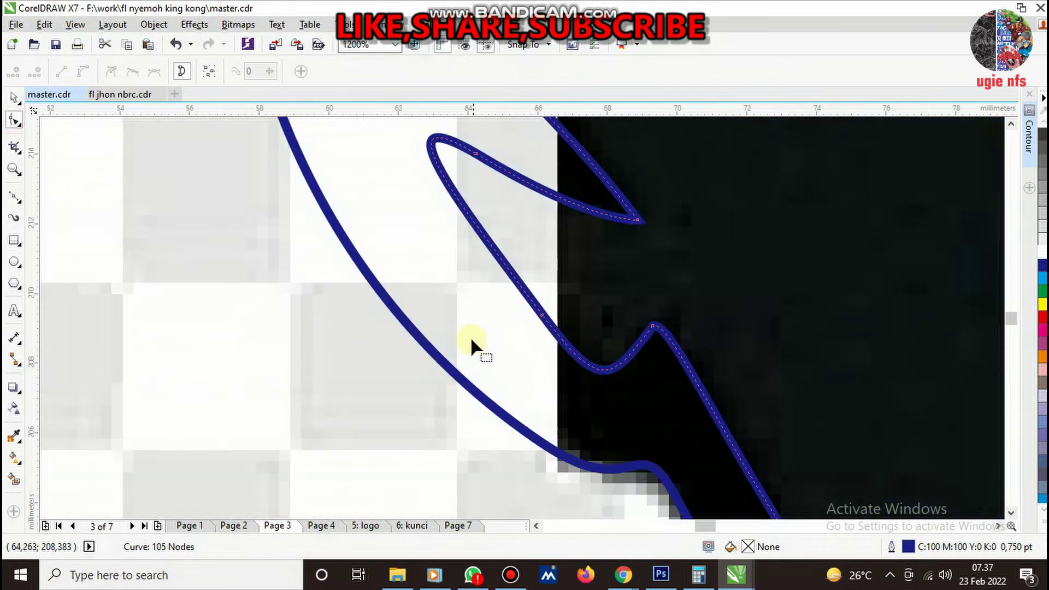
{"action": "scroll", "coordinate": [501, 407], "scroll_direction": "down", "scroll_amount": 2}
{"action": "scroll", "coordinate": [452, 293], "scroll_direction": "up", "scroll_amount": 2}
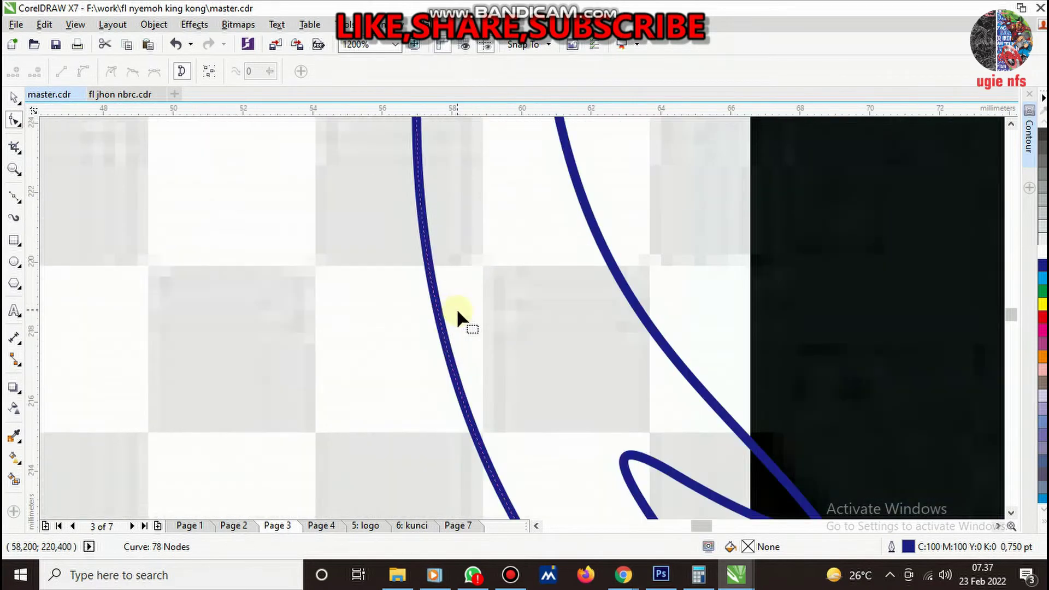
{"action": "left_click_drag", "start_coordinate": [428, 266], "coordinate": [528, 317]}
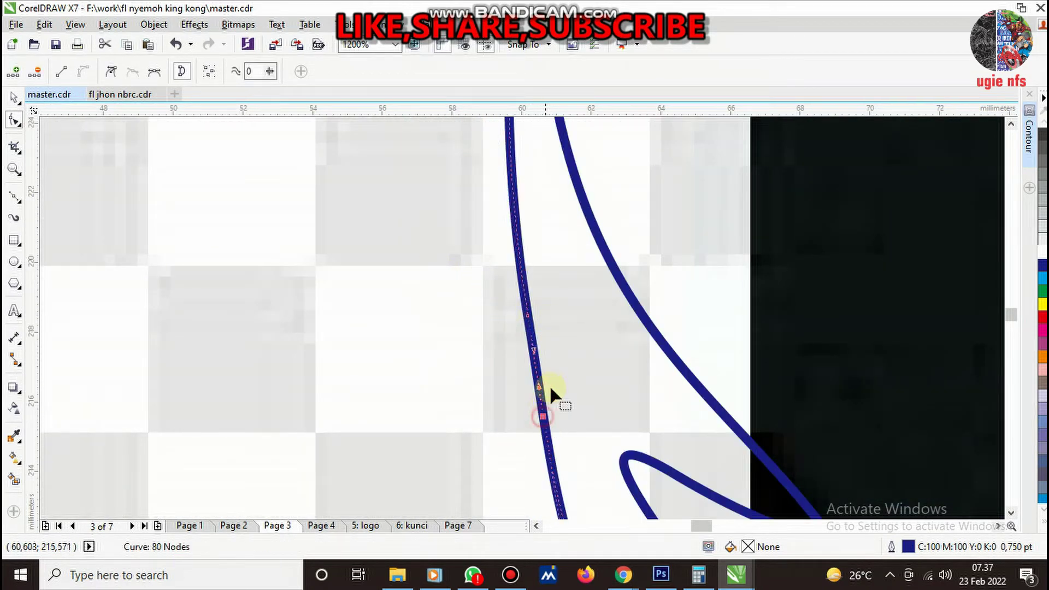
{"action": "left_click_drag", "start_coordinate": [549, 335], "coordinate": [585, 399]}
{"action": "scroll", "coordinate": [592, 304], "scroll_direction": "down", "scroll_amount": 2}
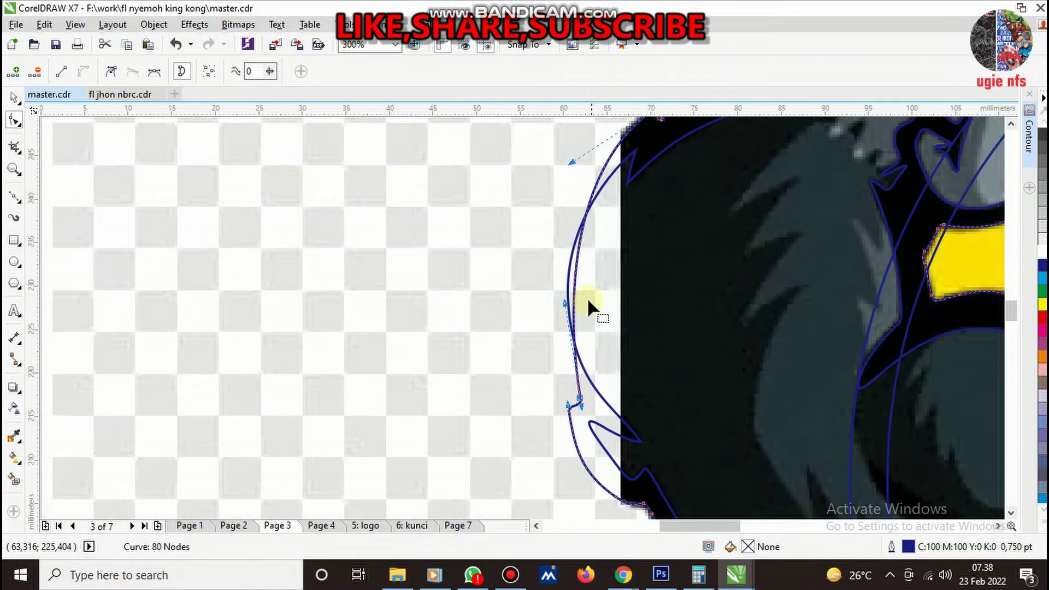
{"action": "scroll", "coordinate": [572, 315], "scroll_direction": "up", "scroll_amount": 1}
{"action": "left_click_drag", "start_coordinate": [566, 313], "coordinate": [421, 241]}
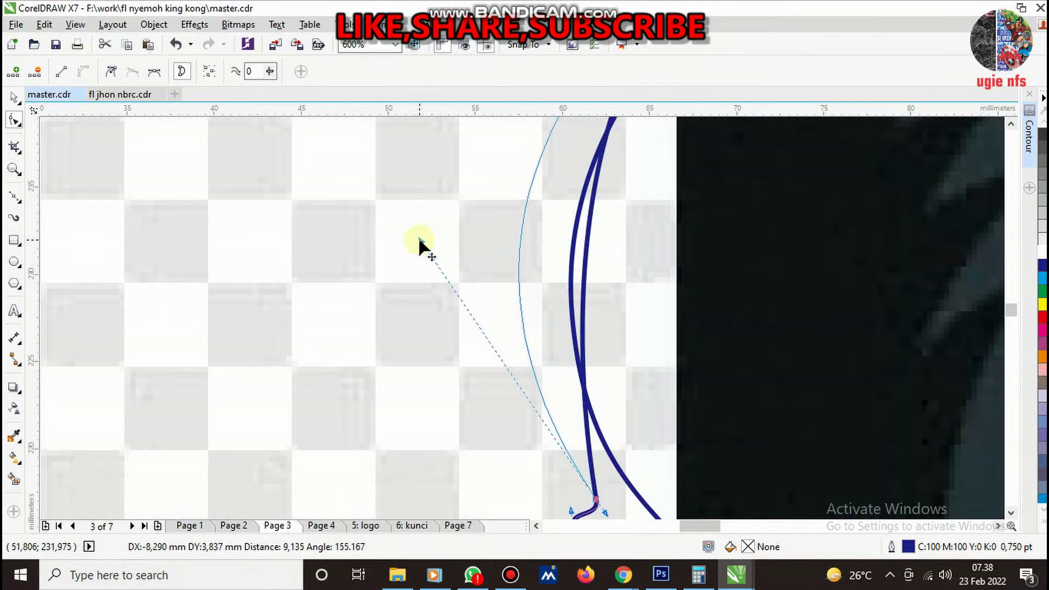
{"action": "scroll", "coordinate": [527, 304], "scroll_direction": "down", "scroll_amount": 4}
{"action": "scroll", "coordinate": [541, 371], "scroll_direction": "up", "scroll_amount": 4}
- Delete a stray node and bend the remaining segments to hug the arm's edge
{"action": "scroll", "coordinate": [550, 378], "scroll_direction": "down", "scroll_amount": 1}
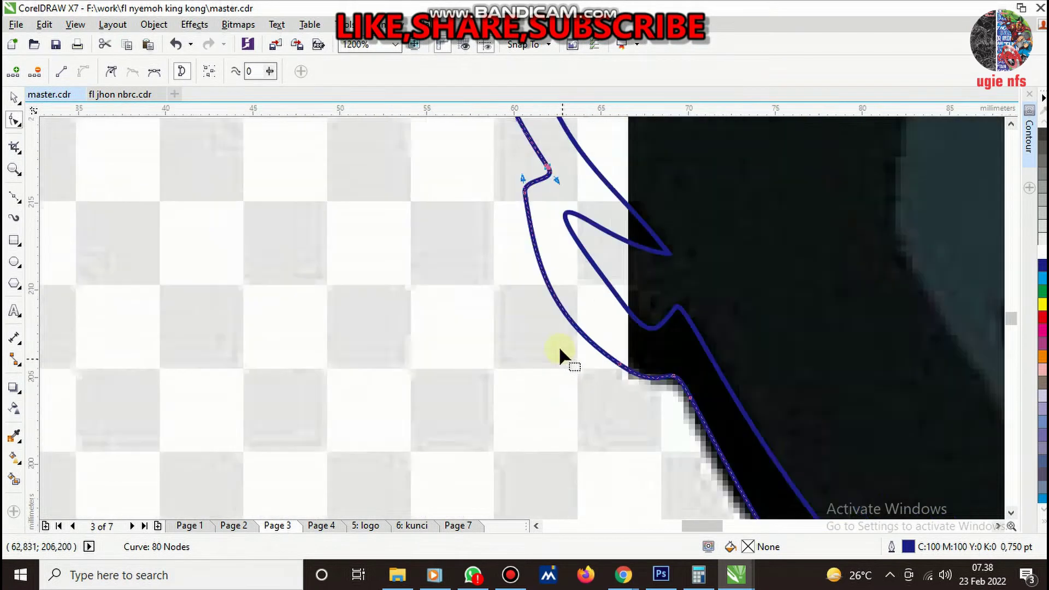
{"action": "scroll", "coordinate": [559, 345], "scroll_direction": "down", "scroll_amount": 2}
{"action": "scroll", "coordinate": [541, 276], "scroll_direction": "up", "scroll_amount": 3}
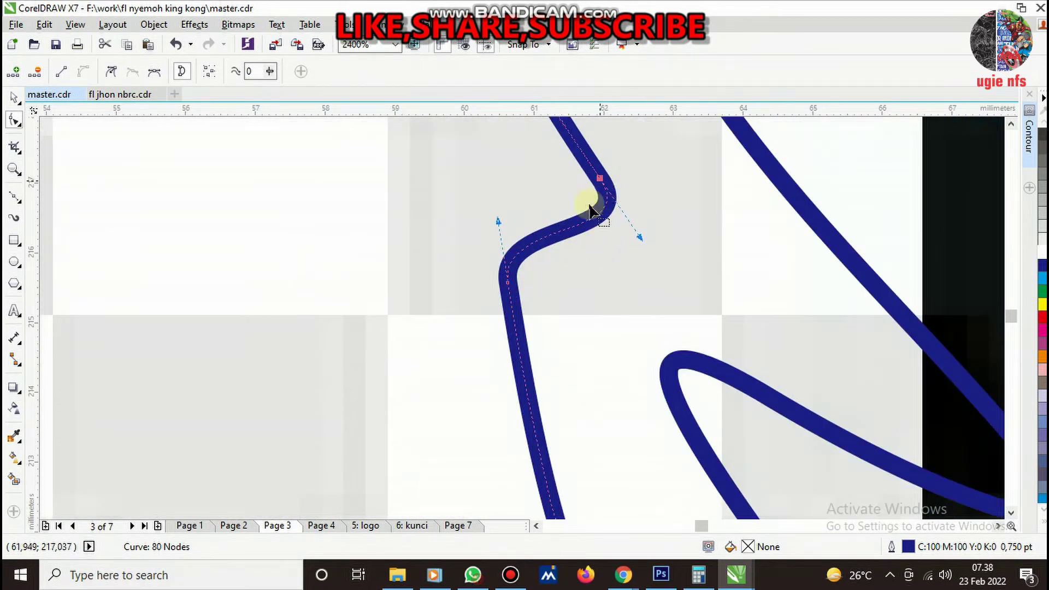
{"action": "scroll", "coordinate": [556, 354], "scroll_direction": "down", "scroll_amount": 1}
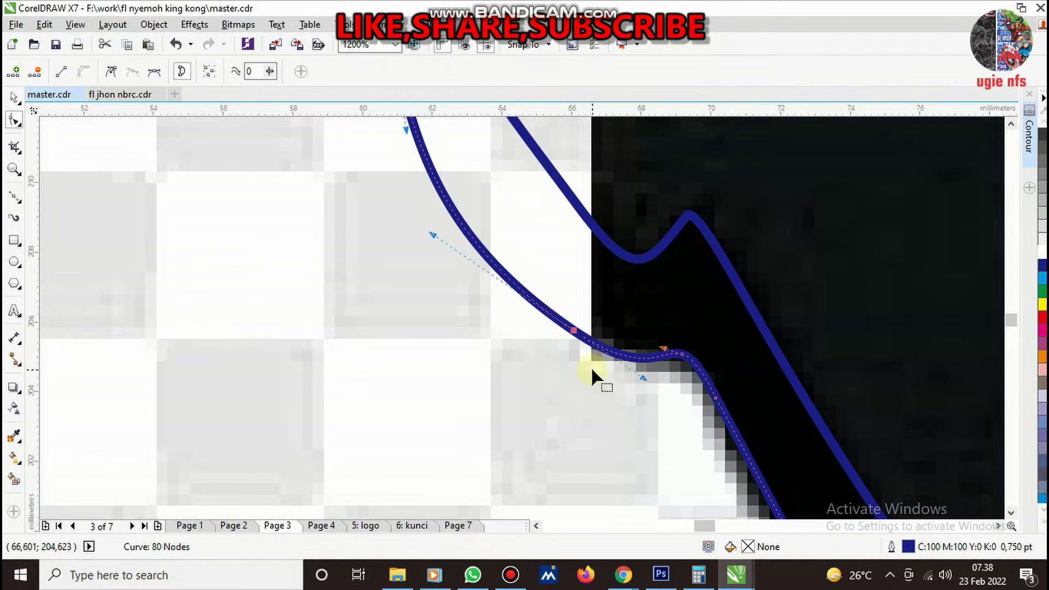
{"action": "key", "text": "Delete"}
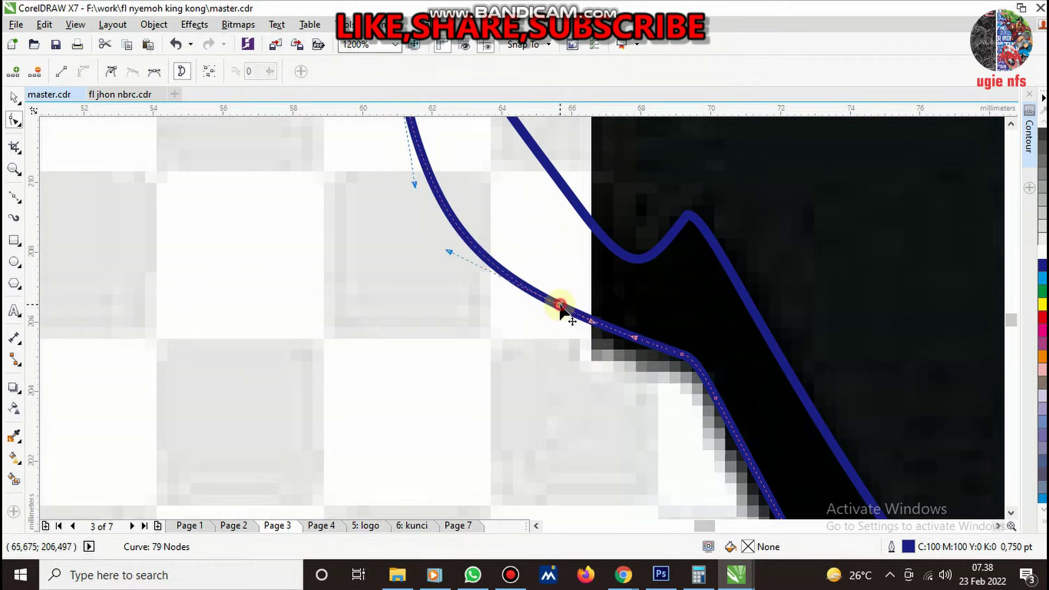
{"action": "left_click_drag", "start_coordinate": [560, 304], "coordinate": [612, 358]}
{"action": "scroll", "coordinate": [606, 392], "scroll_direction": "down", "scroll_amount": 1}
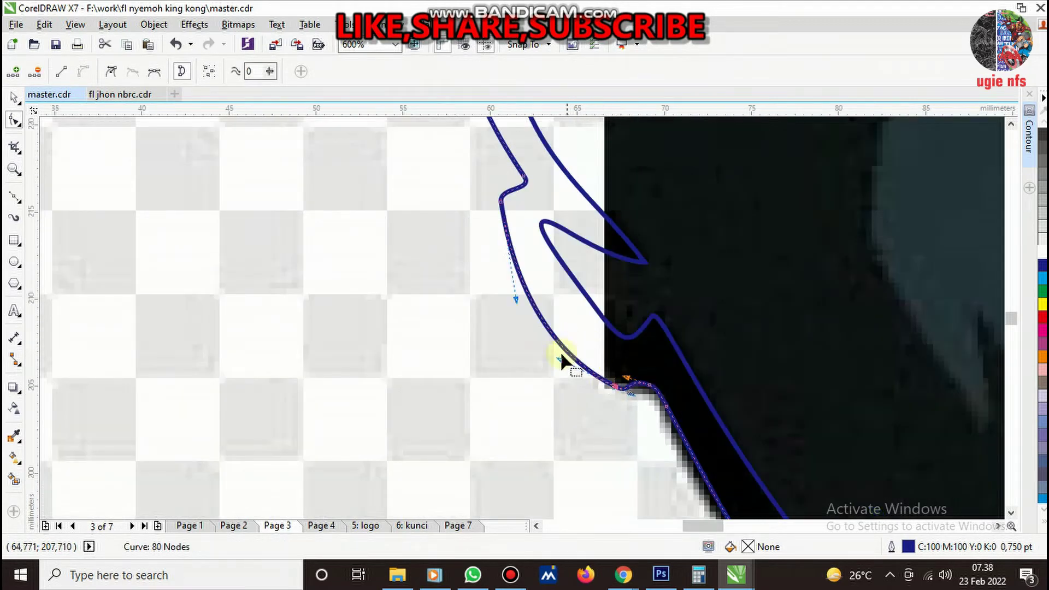
{"action": "left_click_drag", "start_coordinate": [516, 300], "coordinate": [525, 342]}
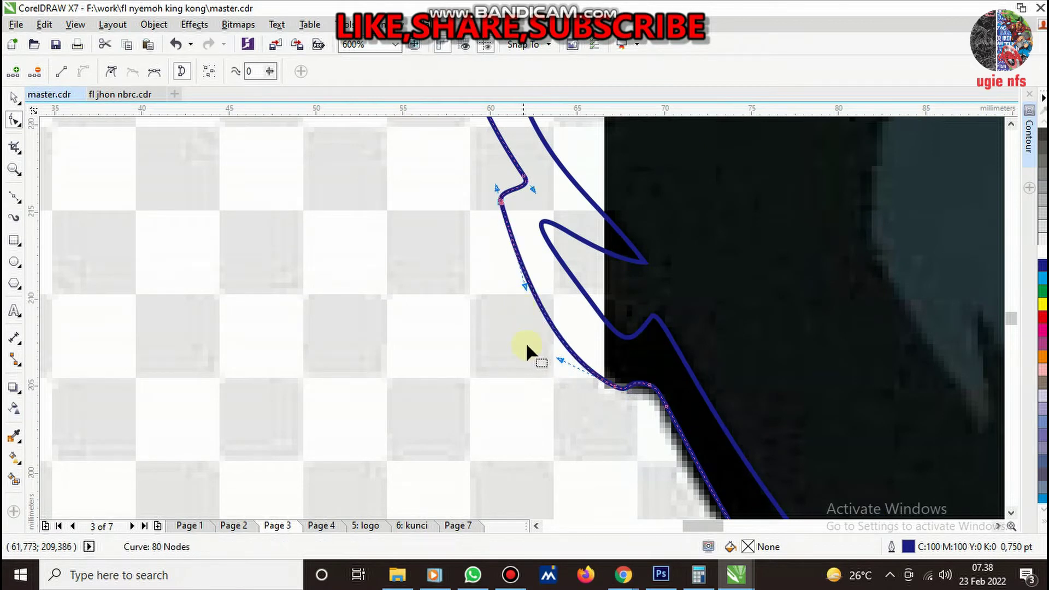
{"action": "scroll", "coordinate": [532, 350], "scroll_direction": "down", "scroll_amount": 3}
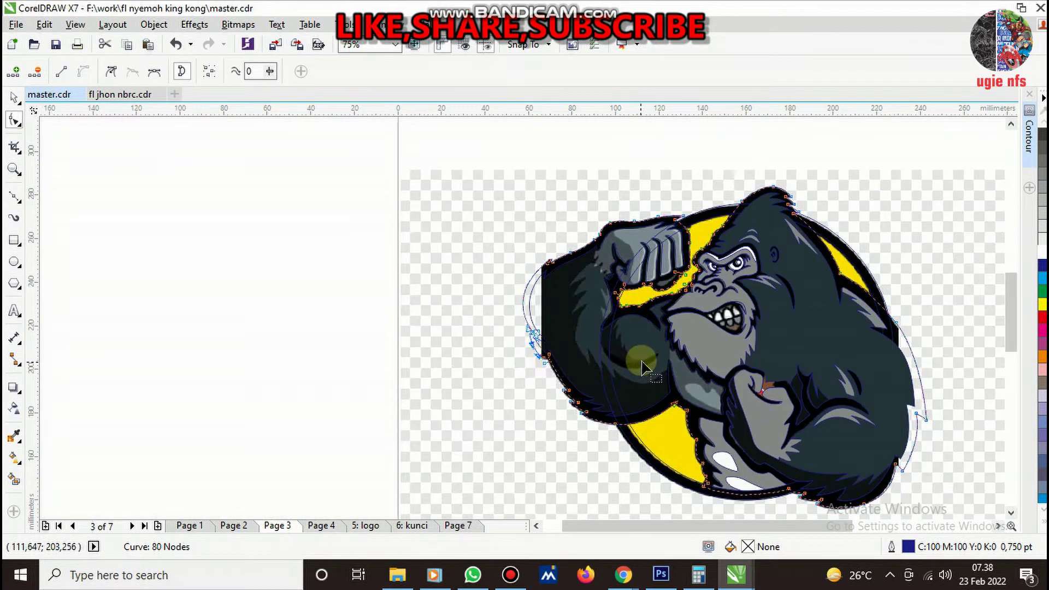
{"action": "scroll", "coordinate": [639, 361], "scroll_direction": "up", "scroll_amount": 3}
{"action": "scroll", "coordinate": [597, 316], "scroll_direction": "down", "scroll_amount": 3}
{"action": "scroll", "coordinate": [571, 255], "scroll_direction": "up", "scroll_amount": 2}
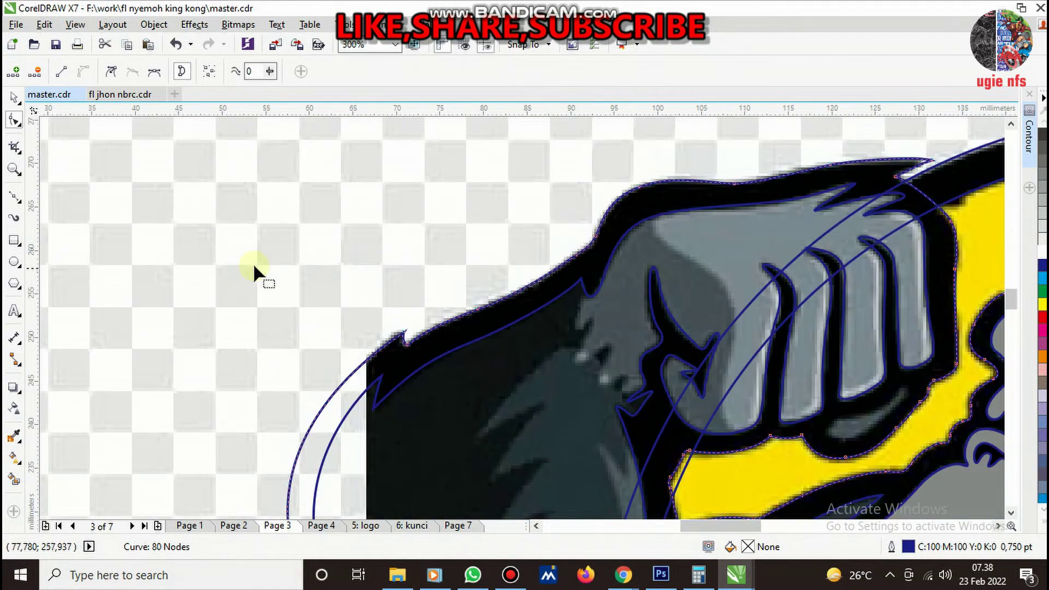
{"action": "scroll", "coordinate": [554, 308], "scroll_direction": "down", "scroll_amount": 3}
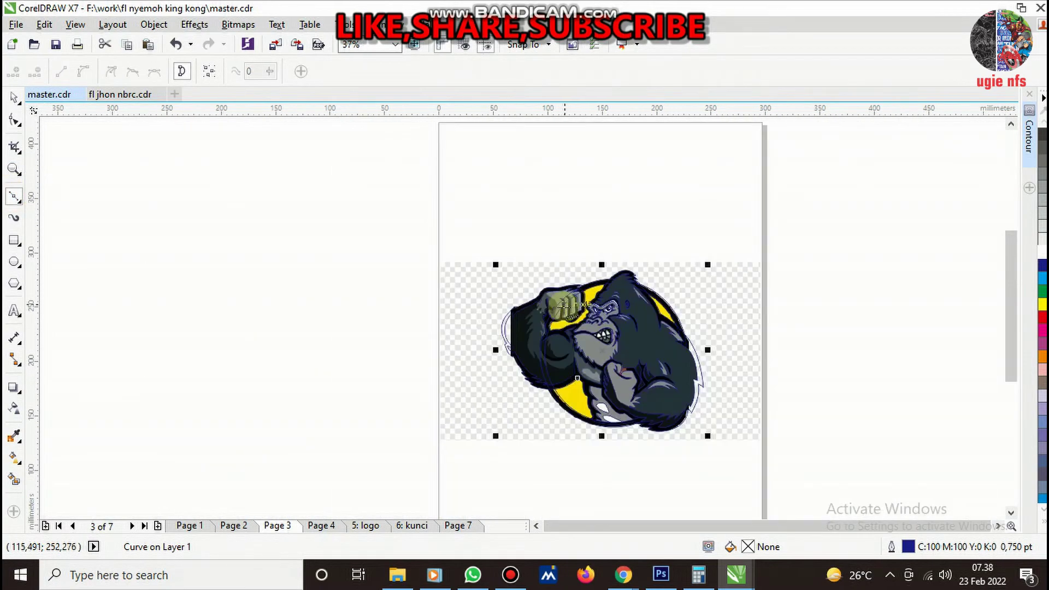
{"action": "scroll", "coordinate": [579, 356], "scroll_direction": "up", "scroll_amount": 1}
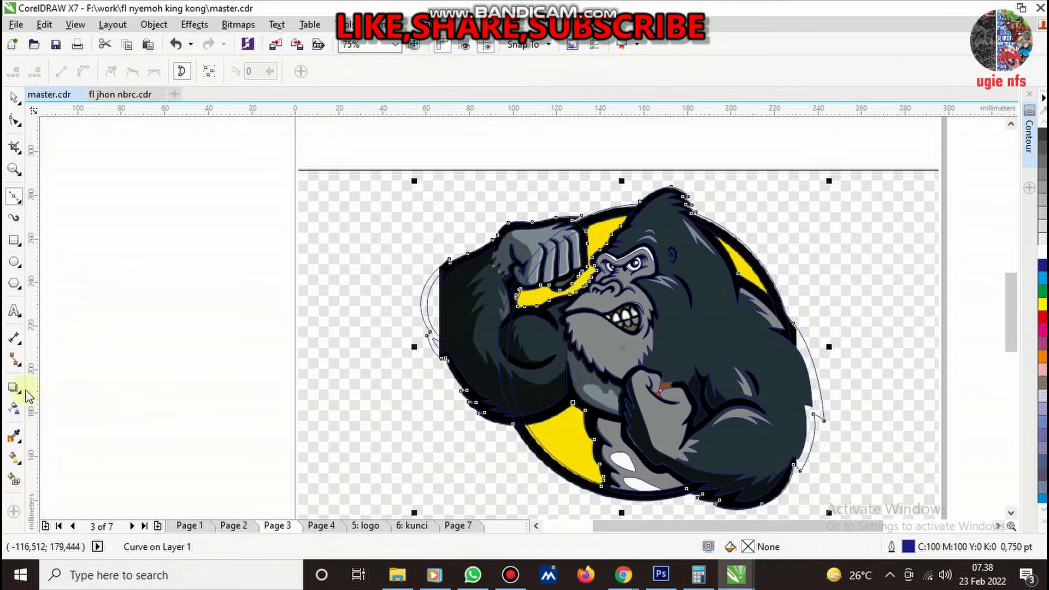
{"action": "left_click", "coordinate": [15, 98]}
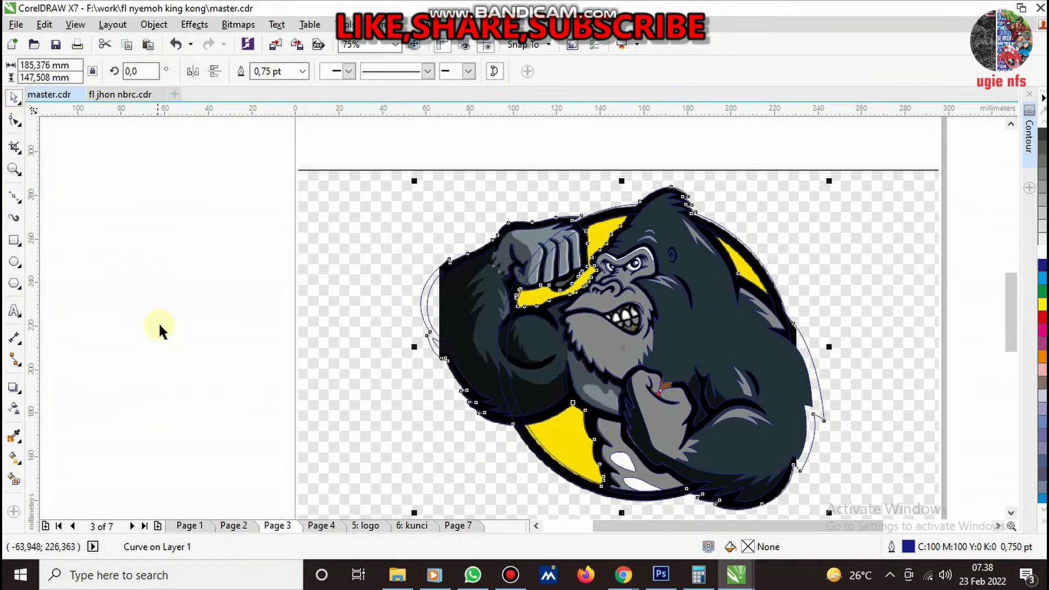
{"action": "left_click", "coordinate": [158, 329]}
{"action": "scroll", "coordinate": [650, 434], "scroll_direction": "up", "scroll_amount": 2}
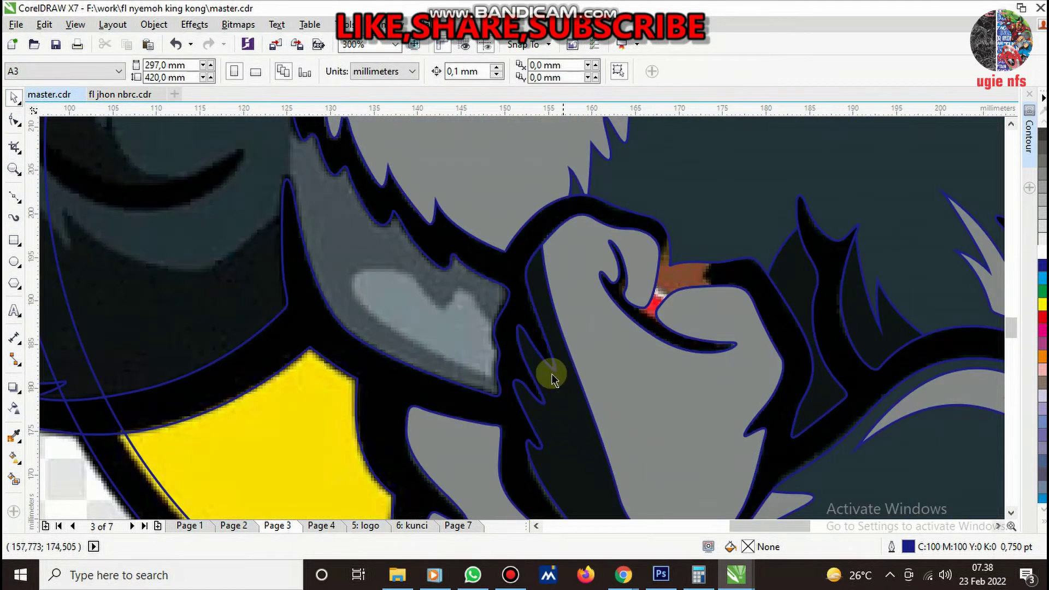
{"action": "scroll", "coordinate": [553, 377], "scroll_direction": "down", "scroll_amount": 2}
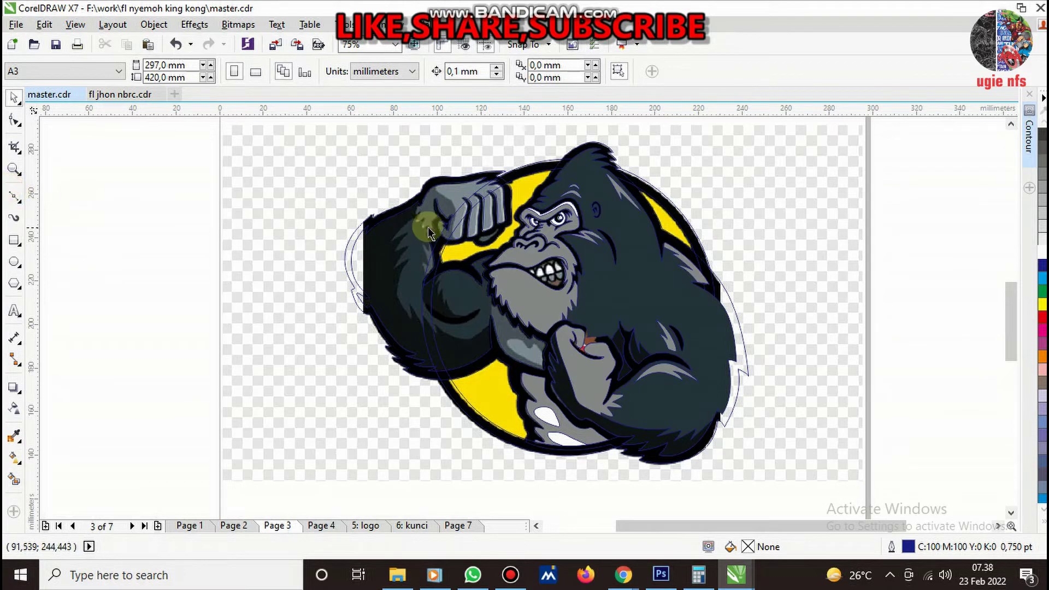
{"action": "scroll", "coordinate": [429, 232], "scroll_direction": "up", "scroll_amount": 2}
- Zoom in and place the first Bézier node of a new shape at the fist's fur edge
{"action": "scroll", "coordinate": [511, 311], "scroll_direction": "down", "scroll_amount": 1}
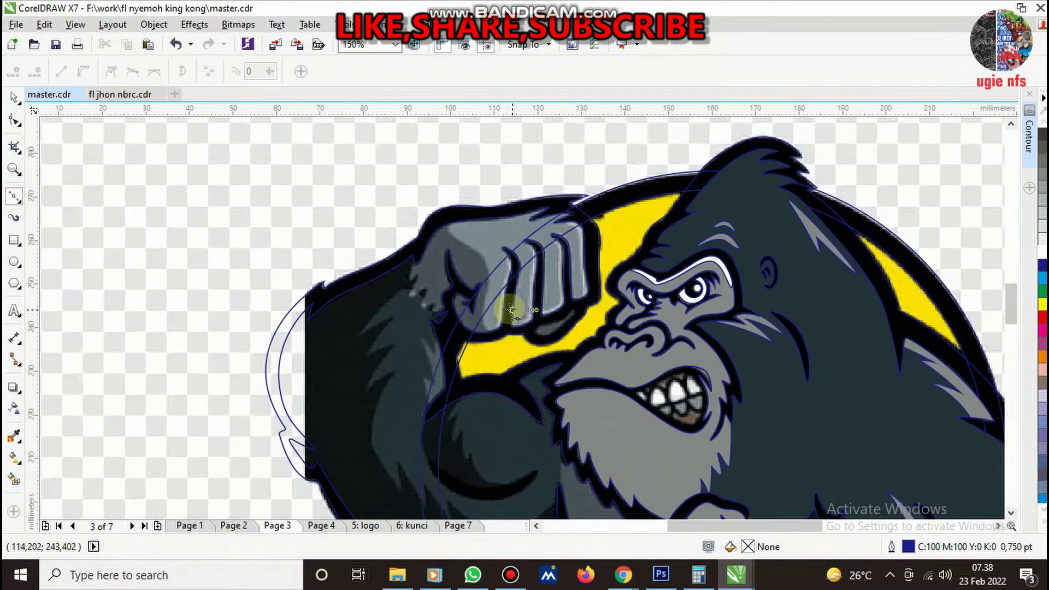
{"action": "scroll", "coordinate": [437, 276], "scroll_direction": "up", "scroll_amount": 1}
{"action": "scroll", "coordinate": [382, 257], "scroll_direction": "up", "scroll_amount": 1}
{"action": "scroll", "coordinate": [388, 235], "scroll_direction": "up", "scroll_amount": 1}
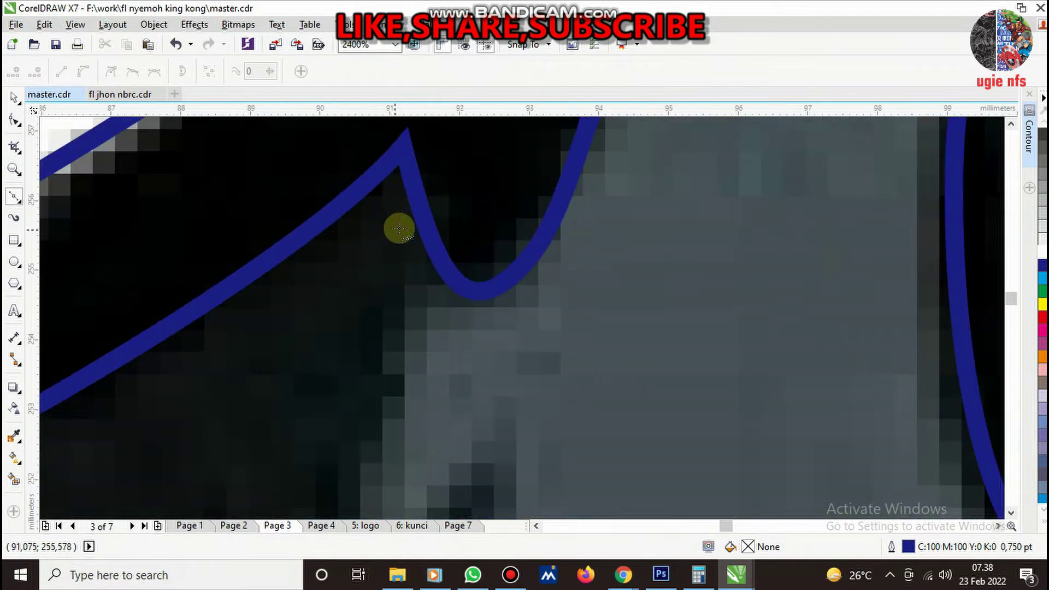
{"action": "scroll", "coordinate": [431, 210], "scroll_direction": "up", "scroll_amount": 1}
{"action": "scroll", "coordinate": [398, 346], "scroll_direction": "down", "scroll_amount": 1}
{"action": "scroll", "coordinate": [417, 399], "scroll_direction": "up", "scroll_amount": 1}
{"action": "mouse_move", "coordinate": [417, 408]}
{"action": "left_mouse_down"}
{"action": "mouse_move", "coordinate": [529, 319]}
{"action": "mouse_move", "coordinate": [514, 367]}
{"action": "mouse_move", "coordinate": [655, 268]}
{"action": "mouse_move", "coordinate": [650, 276]}
{"action": "left_mouse_up"}
{"action": "scroll", "coordinate": [500, 328], "scroll_direction": "down", "scroll_amount": 2}
{"action": "scroll", "coordinate": [499, 332], "scroll_direction": "down", "scroll_amount": 1}
{"action": "scroll", "coordinate": [476, 355], "scroll_direction": "up", "scroll_amount": 3}
{"action": "scroll", "coordinate": [614, 355], "scroll_direction": "down", "scroll_amount": 2}
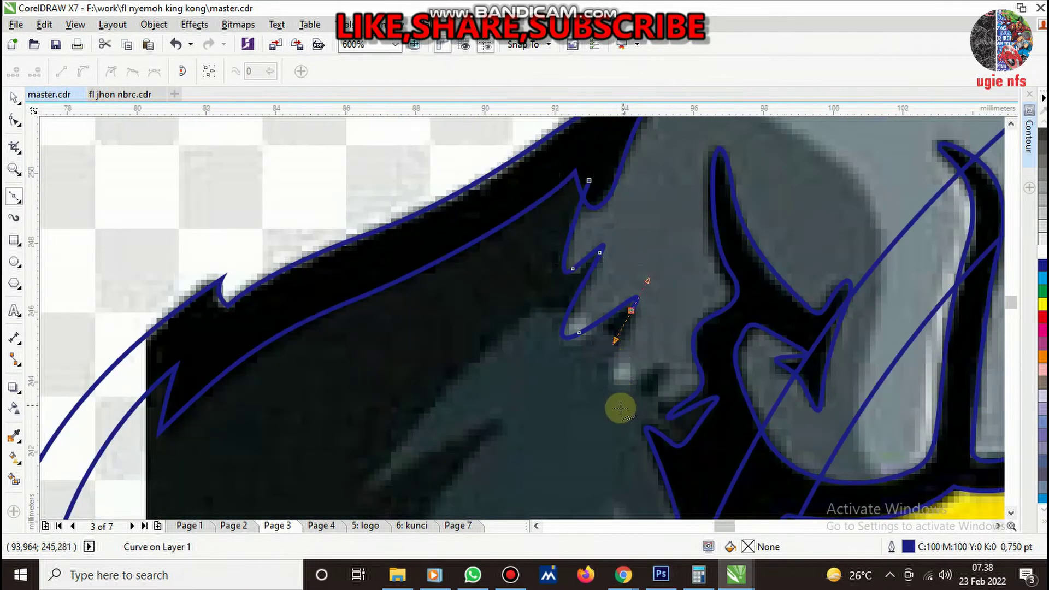
{"action": "scroll", "coordinate": [632, 314], "scroll_direction": "up", "scroll_amount": 2}
- Add zigzag curved and corner nodes following the fur tufts between forearm and fist
{"action": "mouse_move", "coordinate": [633, 314]}
{"action": "left_mouse_down"}
{"action": "mouse_move", "coordinate": [766, 238]}
{"action": "mouse_move", "coordinate": [730, 351]}
{"action": "left_mouse_up"}
{"action": "left_click_drag", "start_coordinate": [809, 366], "coordinate": [902, 348]}
{"action": "scroll", "coordinate": [754, 362], "scroll_direction": "down", "scroll_amount": 2}
{"action": "left_click_drag", "start_coordinate": [819, 324], "coordinate": [825, 296]}
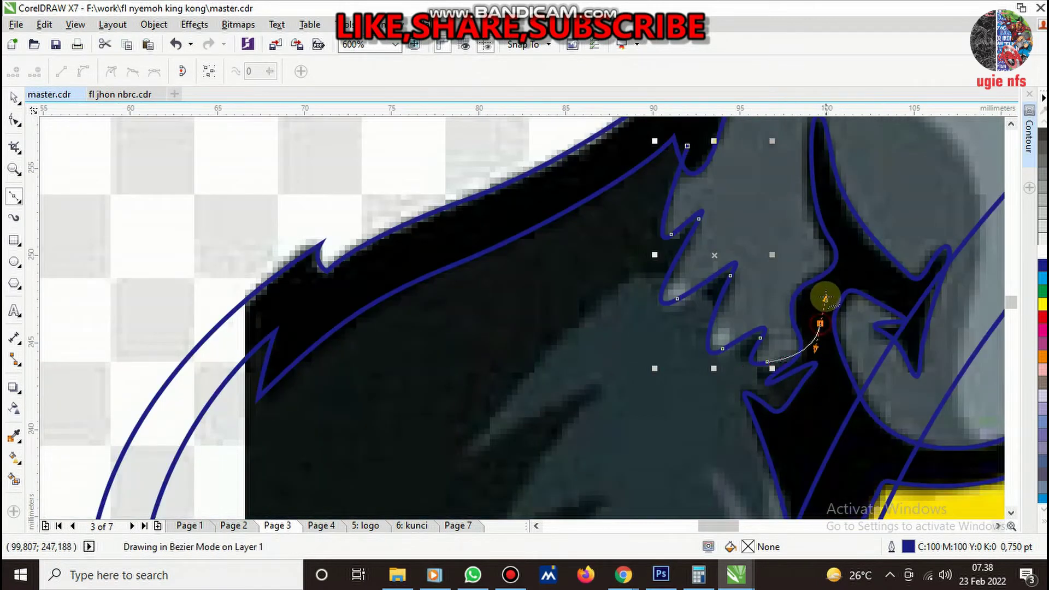
{"action": "left_click", "coordinate": [849, 270]}
{"action": "scroll", "coordinate": [687, 306], "scroll_direction": "down", "scroll_amount": 2}
{"action": "scroll", "coordinate": [765, 346], "scroll_direction": "up", "scroll_amount": 2}
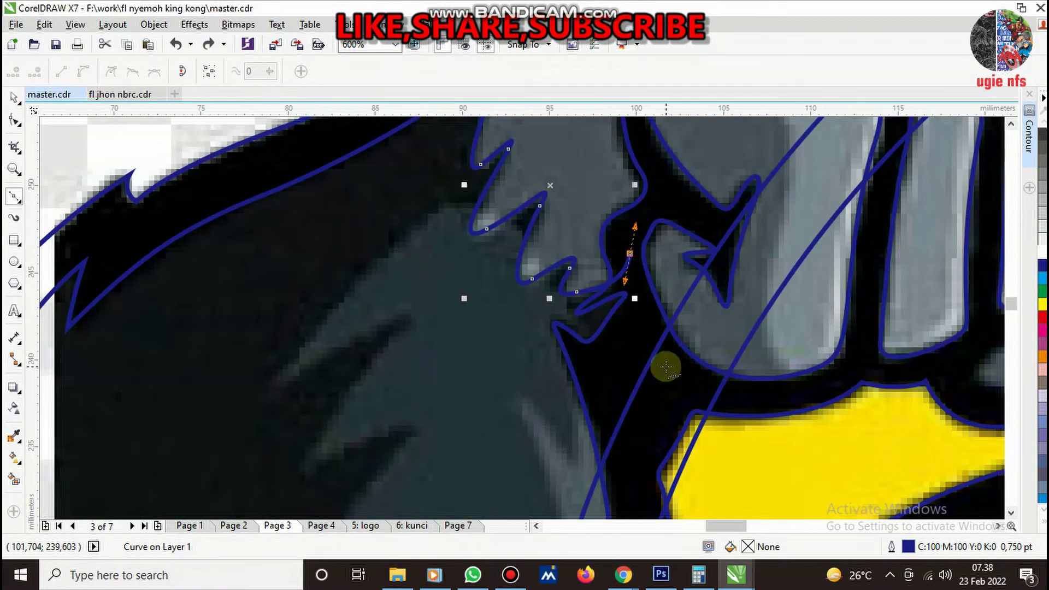
{"action": "left_click", "coordinate": [816, 427]}
{"action": "scroll", "coordinate": [782, 369], "scroll_direction": "down", "scroll_amount": 1}
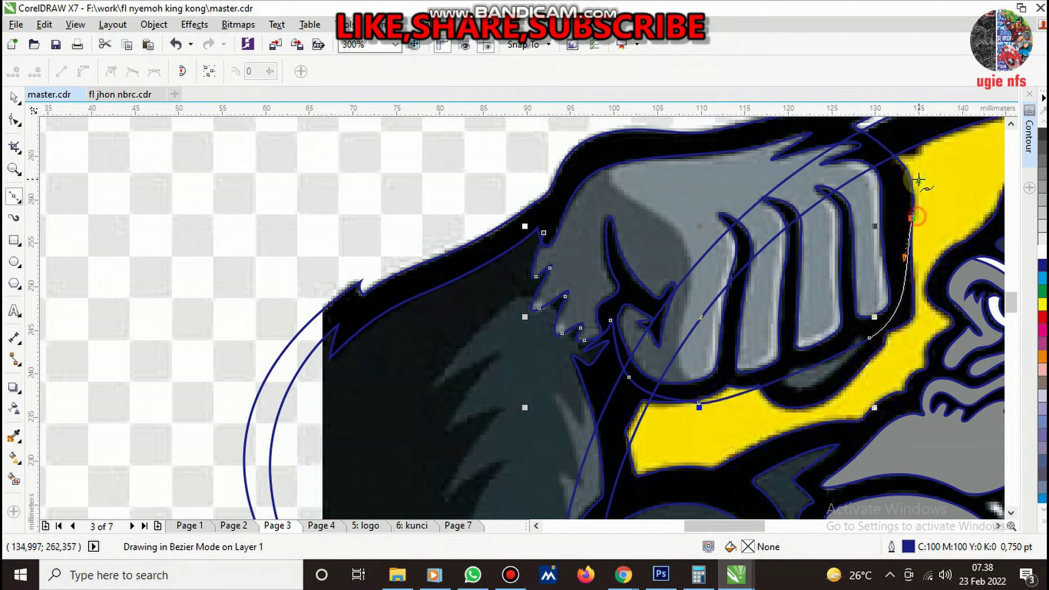
- Arch the fur path over the fist's top, close it, and delete an unwanted arc shape
{"action": "left_click_drag", "start_coordinate": [911, 218], "coordinate": [919, 181]}
{"action": "scroll", "coordinate": [795, 214], "scroll_direction": "down", "scroll_amount": 2}
{"action": "scroll", "coordinate": [792, 212], "scroll_direction": "up", "scroll_amount": 2}
{"action": "left_click_drag", "start_coordinate": [783, 208], "coordinate": [891, 194]}
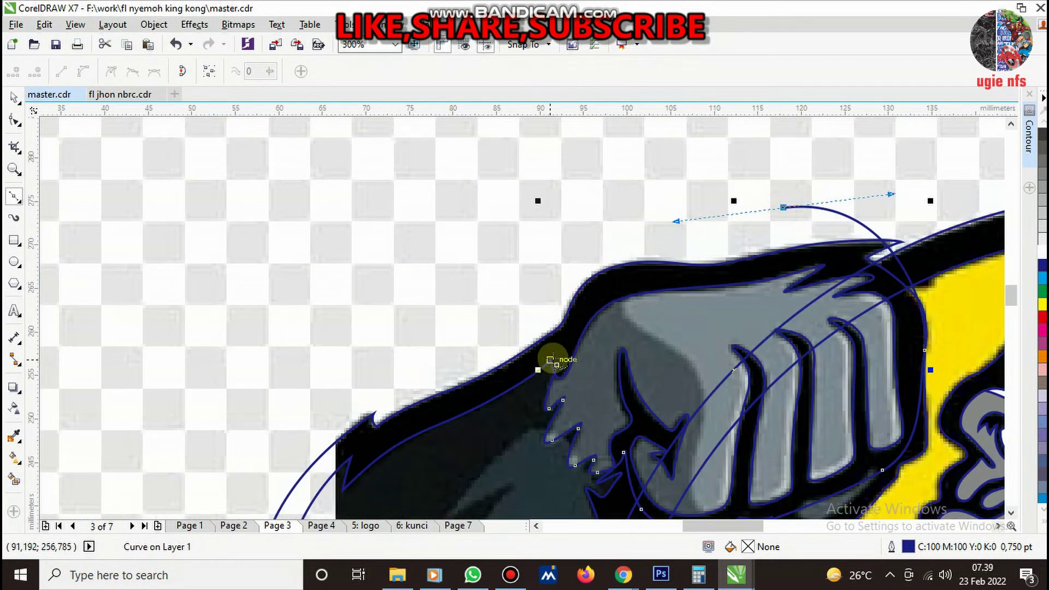
{"action": "left_click_drag", "start_coordinate": [556, 363], "coordinate": [530, 418]}
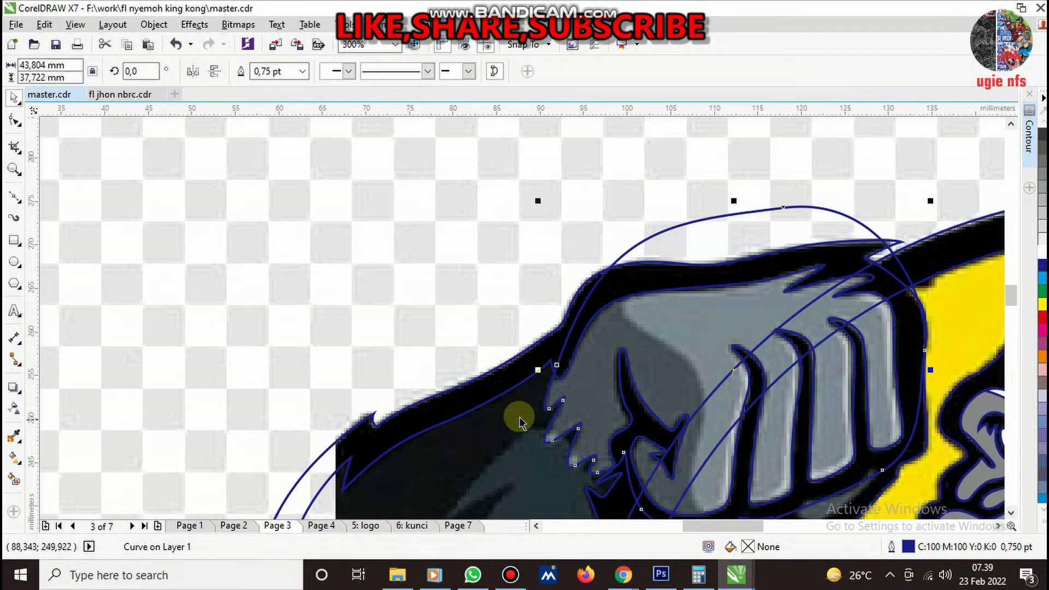
{"action": "key", "text": "space"}
{"action": "left_click", "coordinate": [643, 269], "text": "shift"}
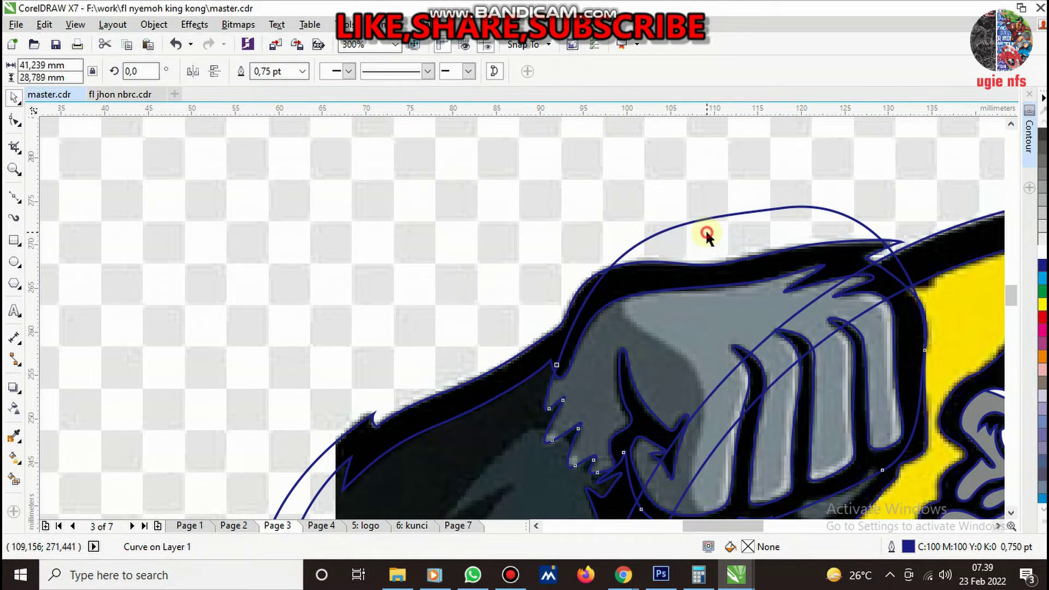
{"action": "key", "text": "Delete"}
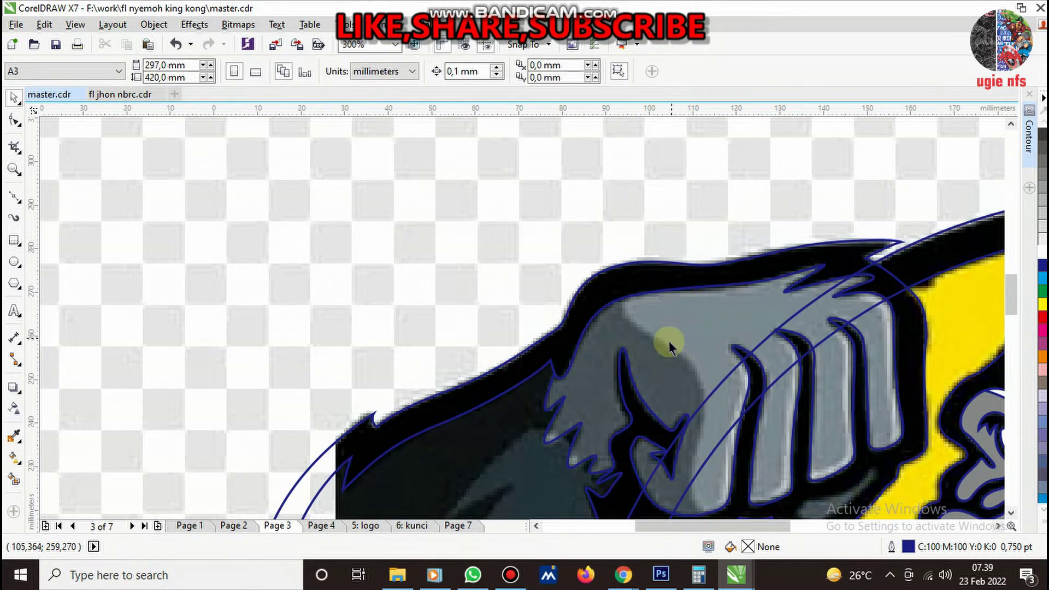
- Trace a closed outline around the grey highlight below the knuckles
{"action": "scroll", "coordinate": [669, 341], "scroll_direction": "down", "scroll_amount": 2}
{"action": "scroll", "coordinate": [705, 389], "scroll_direction": "up", "scroll_amount": 2}
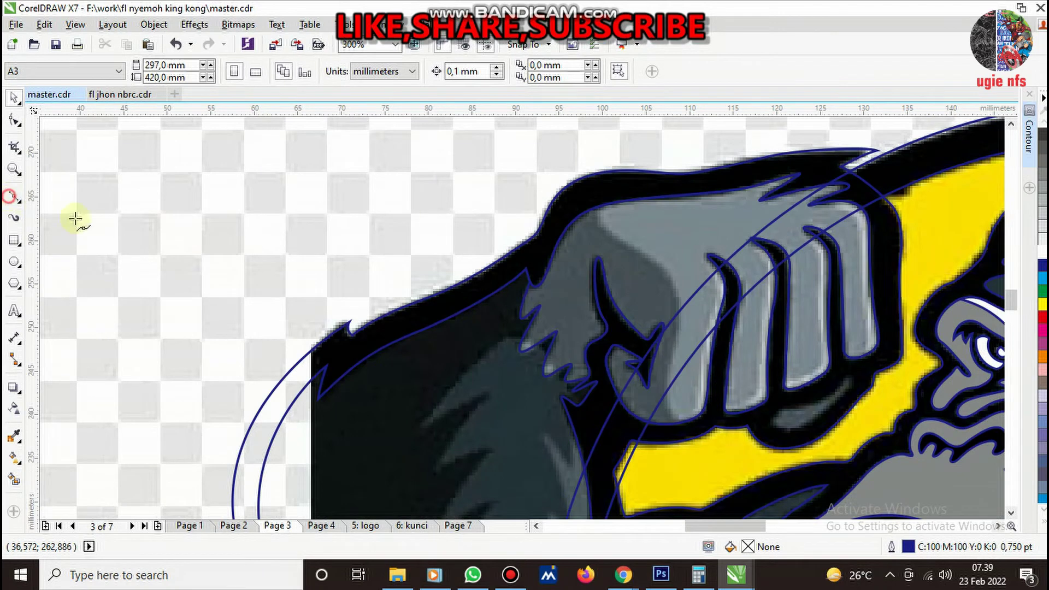
{"action": "scroll", "coordinate": [836, 409], "scroll_direction": "up", "scroll_amount": 2}
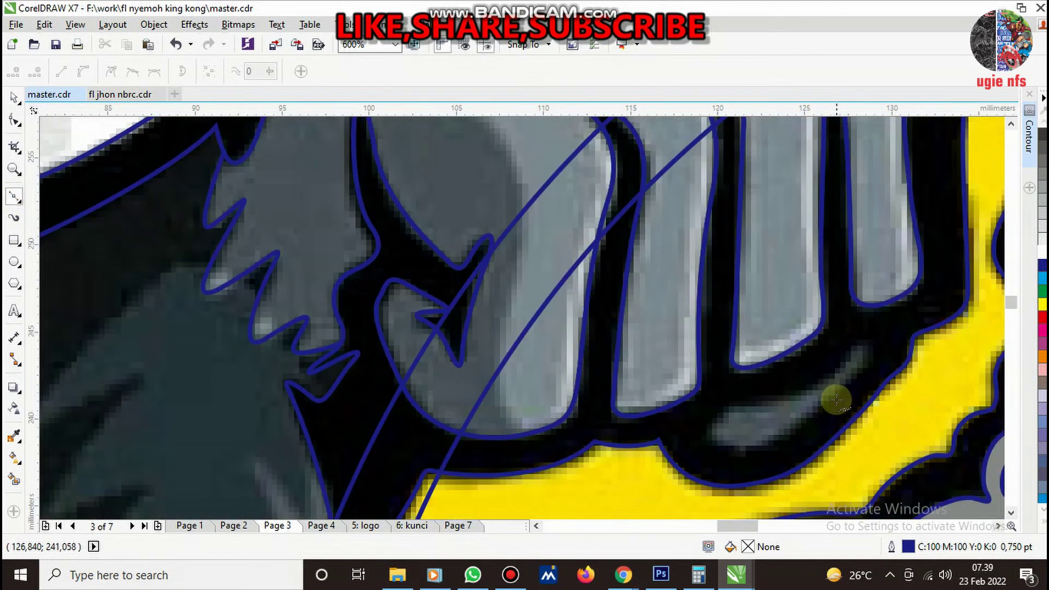
{"action": "scroll", "coordinate": [840, 381], "scroll_direction": "up", "scroll_amount": 2}
{"action": "scroll", "coordinate": [741, 411], "scroll_direction": "up", "scroll_amount": 2}
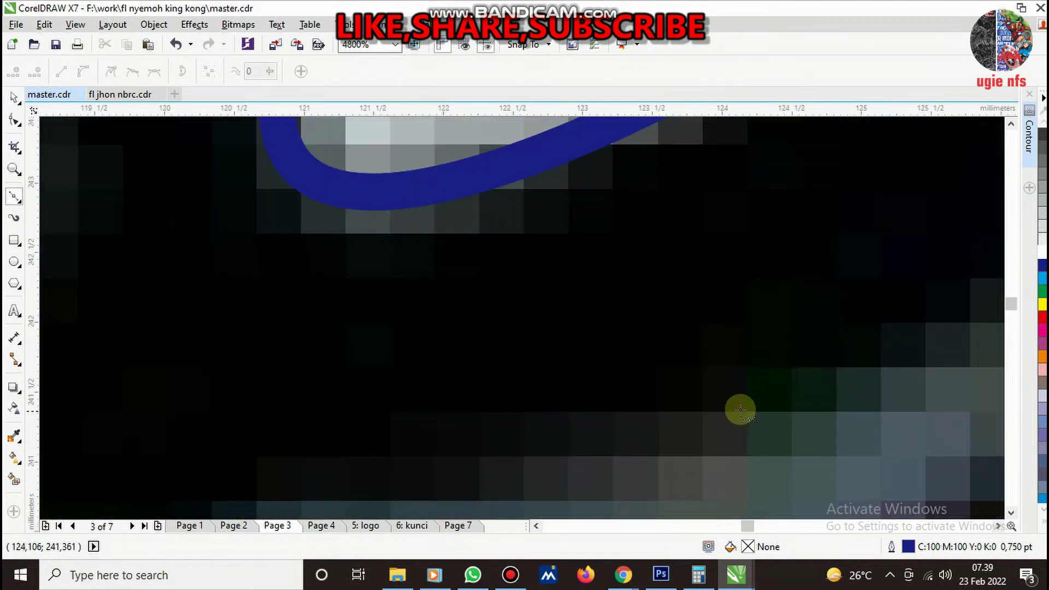
{"action": "scroll", "coordinate": [750, 403], "scroll_direction": "down", "scroll_amount": 1}
{"action": "scroll", "coordinate": [750, 403], "scroll_direction": "down", "scroll_amount": 1}
{"action": "left_click_drag", "start_coordinate": [747, 398], "coordinate": [604, 433]}
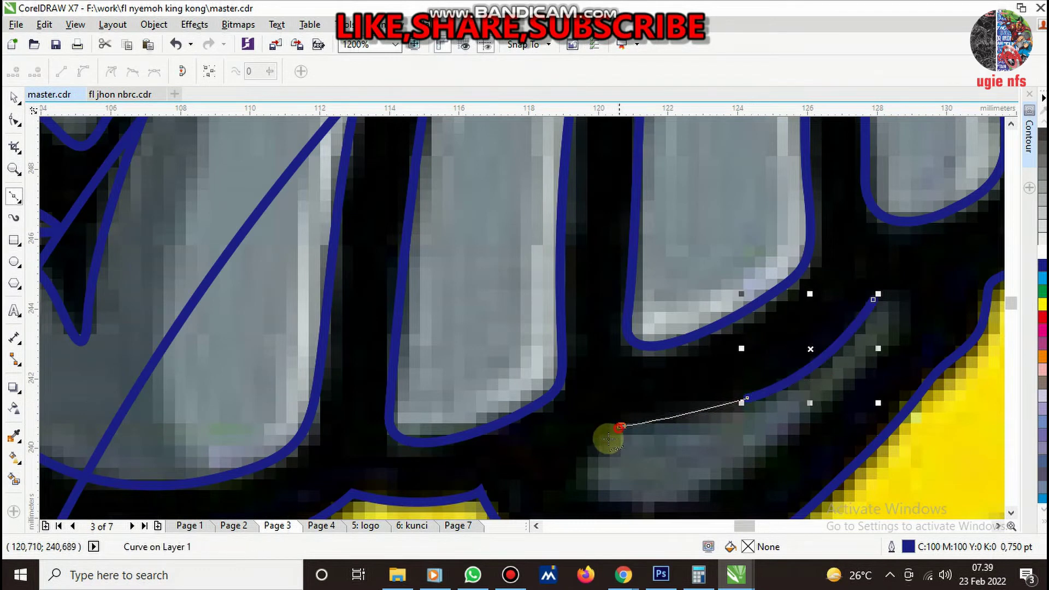
{"action": "left_click_drag", "start_coordinate": [591, 488], "coordinate": [624, 499]}
{"action": "left_click_drag", "start_coordinate": [782, 441], "coordinate": [894, 366]}
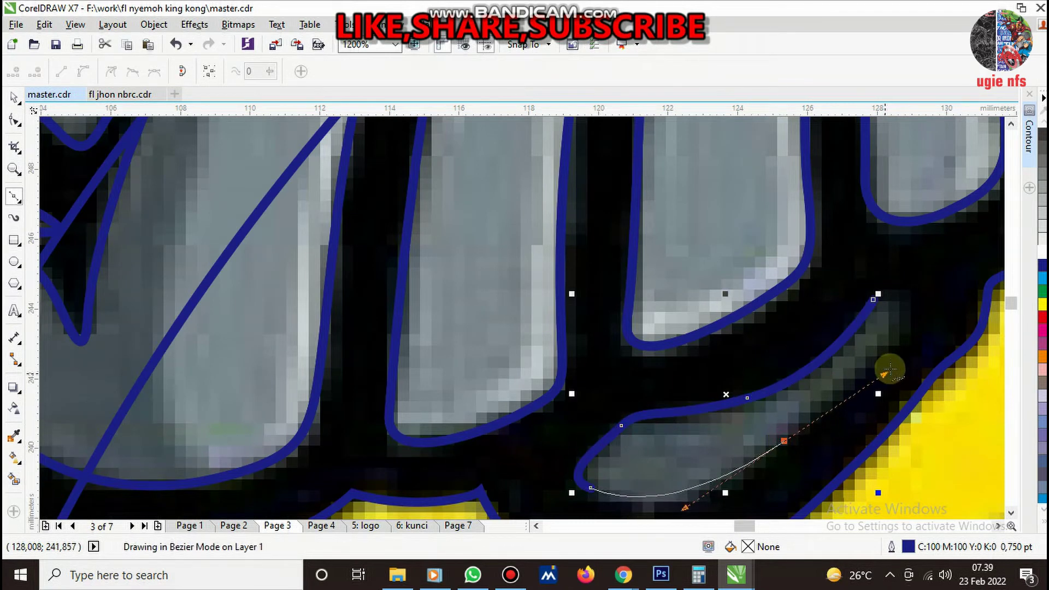
{"action": "left_click_drag", "start_coordinate": [877, 298], "coordinate": [915, 274]}
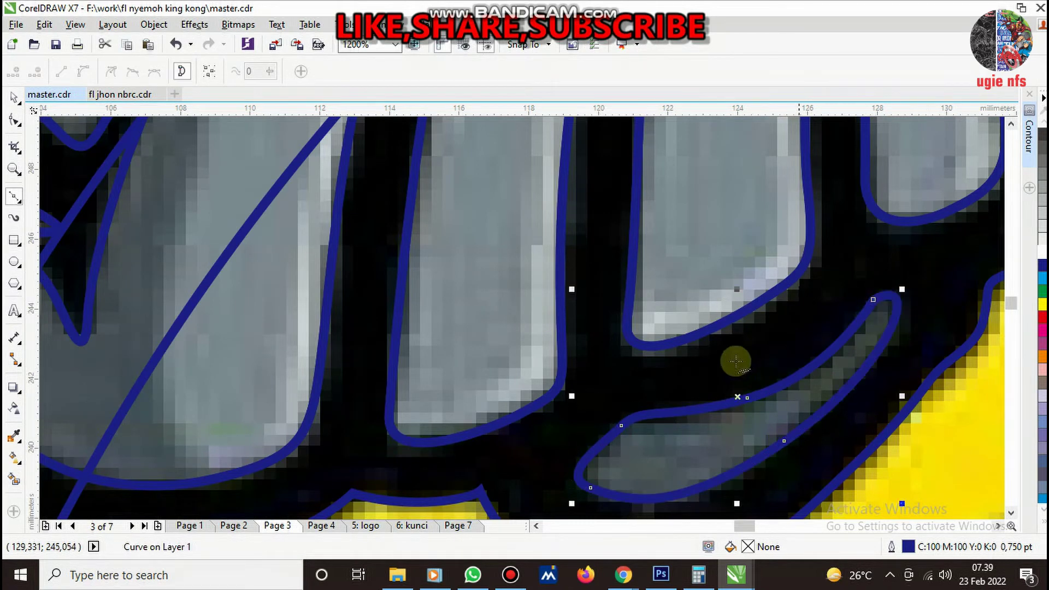
{"action": "scroll", "coordinate": [732, 358], "scroll_direction": "down", "scroll_amount": 3}
{"action": "scroll", "coordinate": [722, 362], "scroll_direction": "down", "scroll_amount": 2}
{"action": "scroll", "coordinate": [702, 341], "scroll_direction": "up", "scroll_amount": 2}
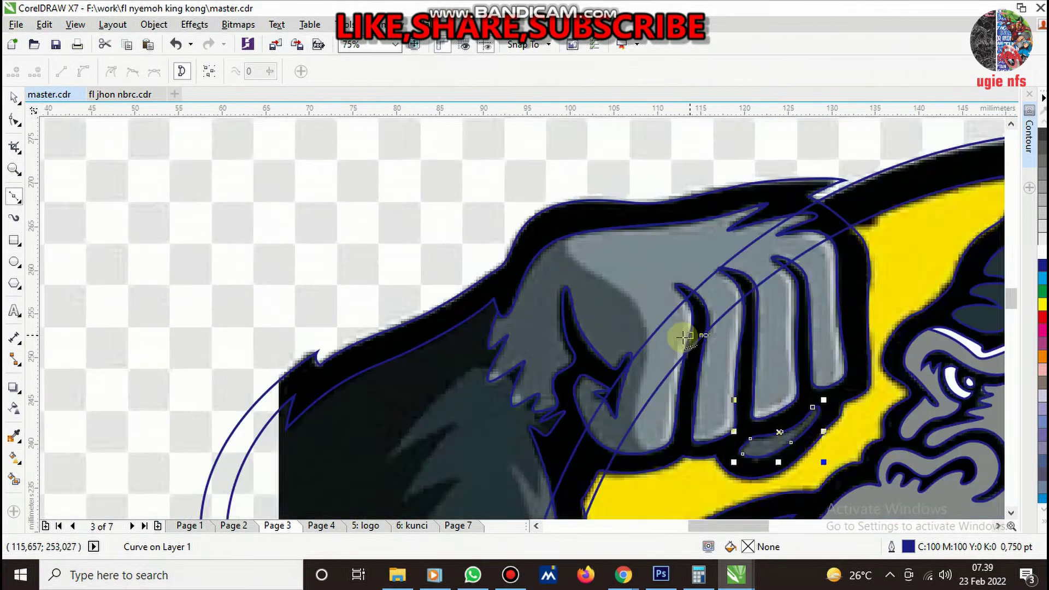
- Trace a closed curve around the fist edge and arm's left side, then select and deselect it
{"action": "left_click", "coordinate": [643, 453]}
{"action": "scroll", "coordinate": [636, 448], "scroll_direction": "up", "scroll_amount": 1}
{"action": "left_click_drag", "start_coordinate": [636, 309], "coordinate": [677, 196]}
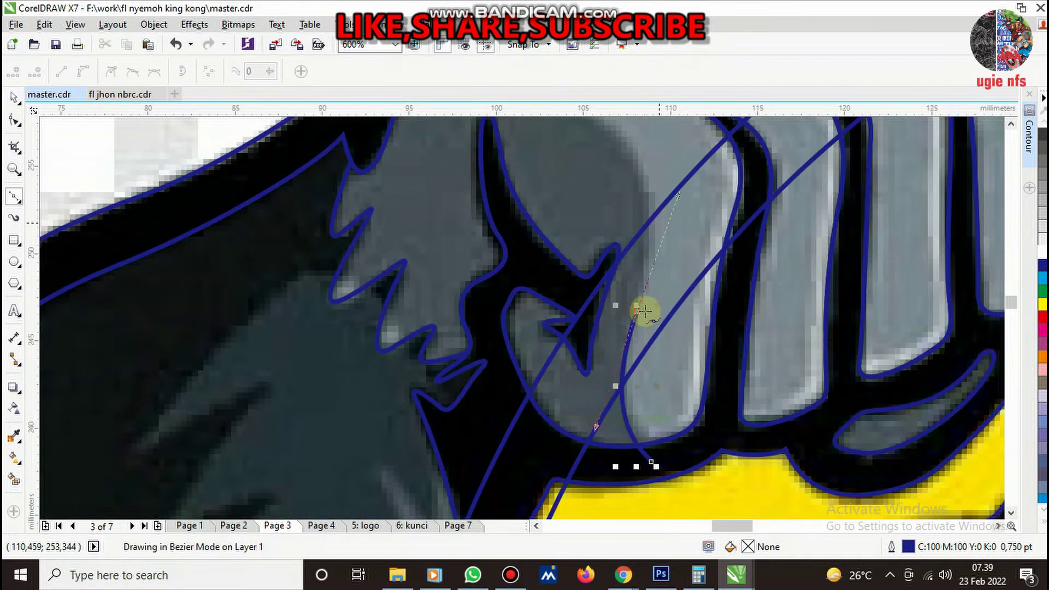
{"action": "scroll", "coordinate": [645, 311], "scroll_direction": "down", "scroll_amount": 1}
{"action": "scroll", "coordinate": [601, 211], "scroll_direction": "up", "scroll_amount": 1}
{"action": "left_click_drag", "start_coordinate": [630, 257], "coordinate": [543, 213]}
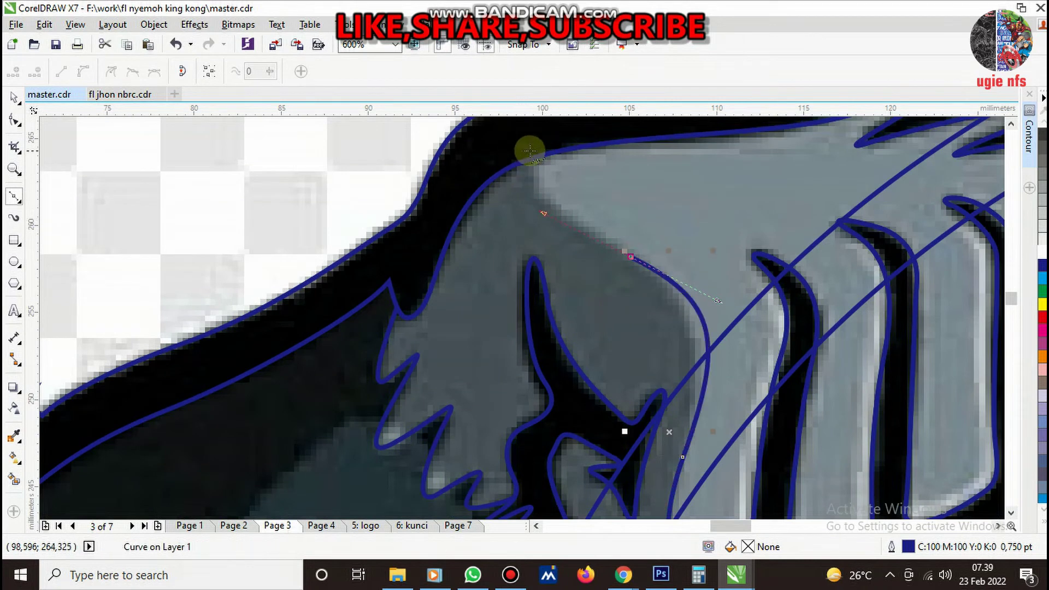
{"action": "left_click_drag", "start_coordinate": [530, 151], "coordinate": [375, 265]}
{"action": "scroll", "coordinate": [375, 264], "scroll_direction": "down", "scroll_amount": 1}
{"action": "left_click_drag", "start_coordinate": [343, 367], "coordinate": [377, 434]}
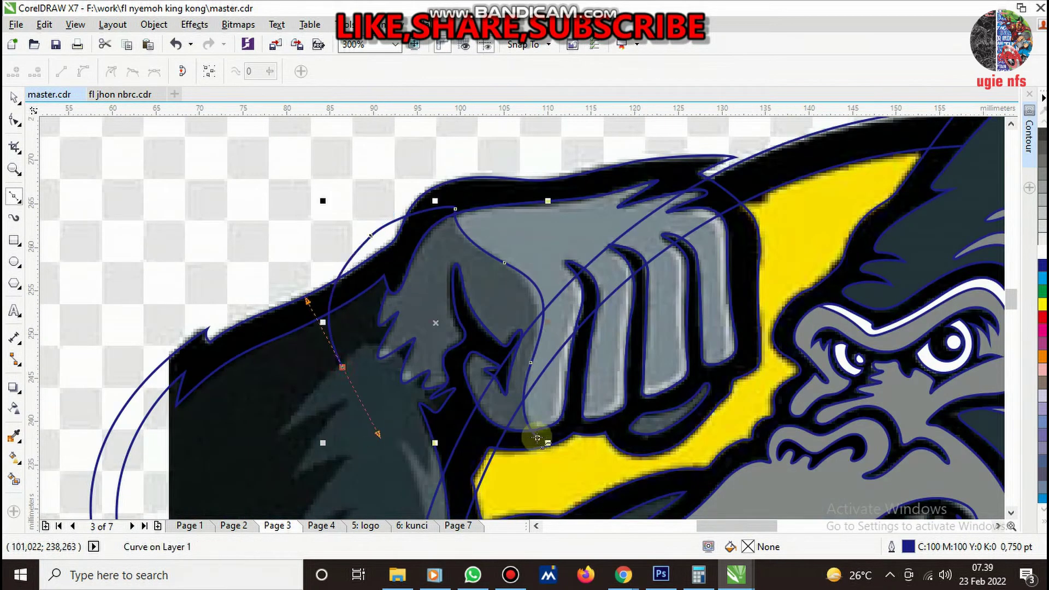
{"action": "left_click_drag", "start_coordinate": [528, 486], "coordinate": [524, 481]}
{"action": "key", "text": "space"}
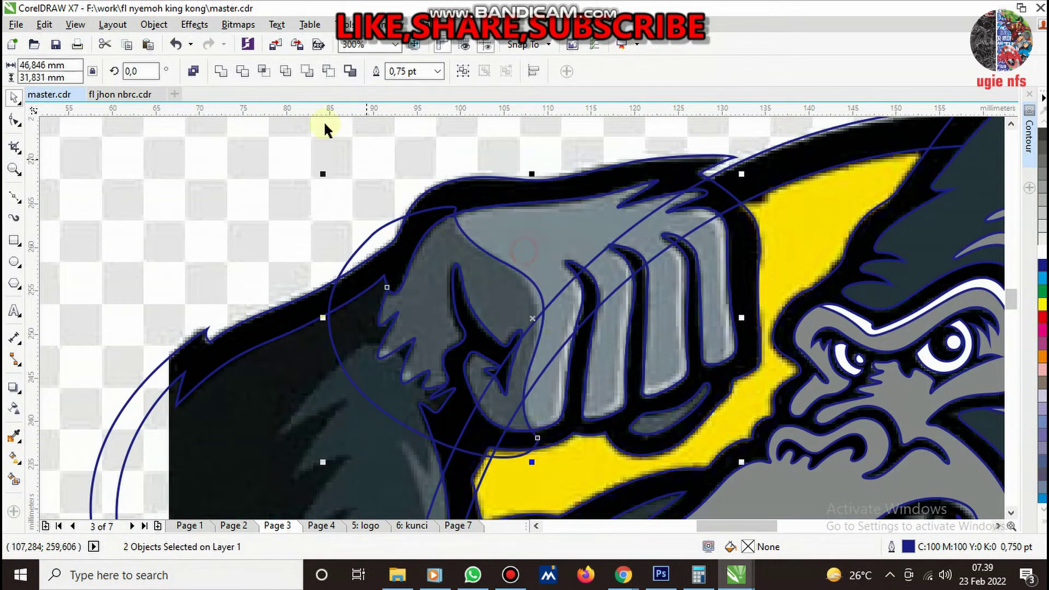
{"action": "left_click", "coordinate": [263, 71]}
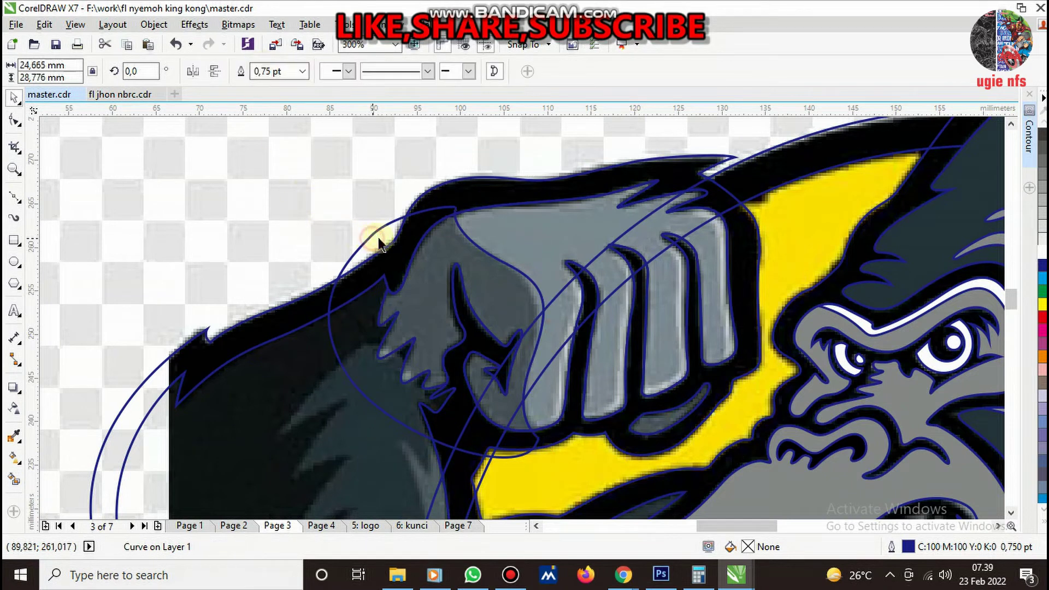
{"action": "key", "text": "Escape"}
{"action": "scroll", "coordinate": [378, 237], "scroll_direction": "down", "scroll_amount": 2}
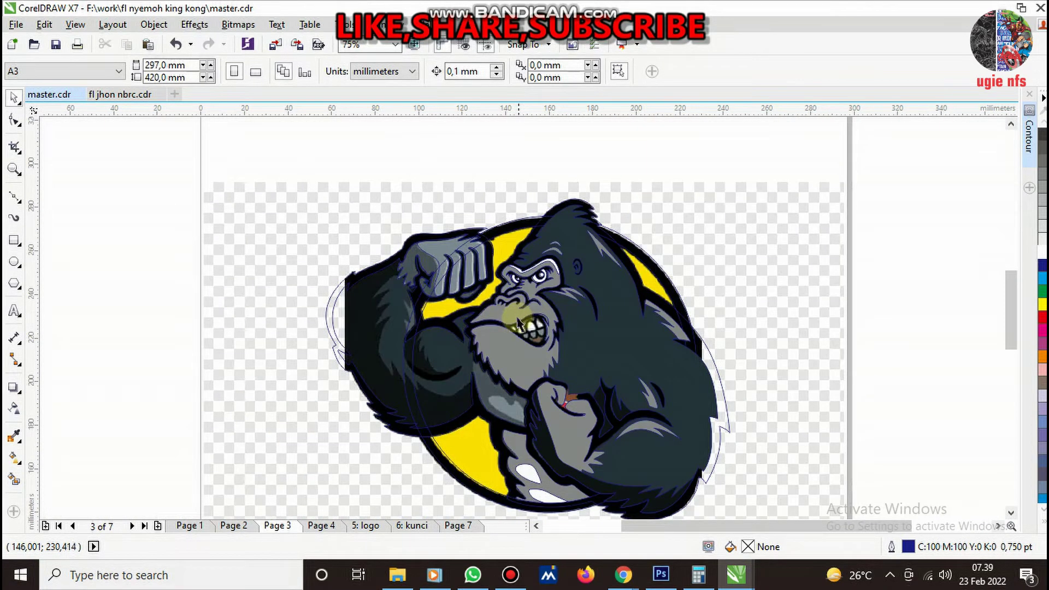
- Start a Bezier outline along the arm fur, adding curved nodes across the first fur spikes
{"action": "scroll", "coordinate": [424, 271], "scroll_direction": "up", "scroll_amount": 1}
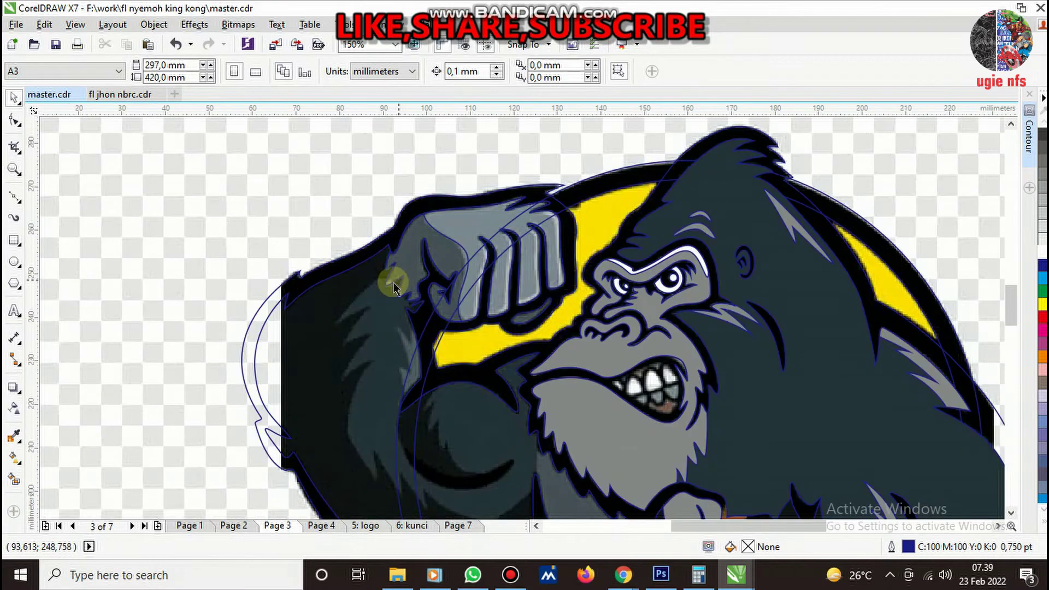
{"action": "left_click", "coordinate": [14, 195]}
{"action": "scroll", "coordinate": [437, 346], "scroll_direction": "down", "scroll_amount": 1}
{"action": "scroll", "coordinate": [405, 340], "scroll_direction": "up", "scroll_amount": 1}
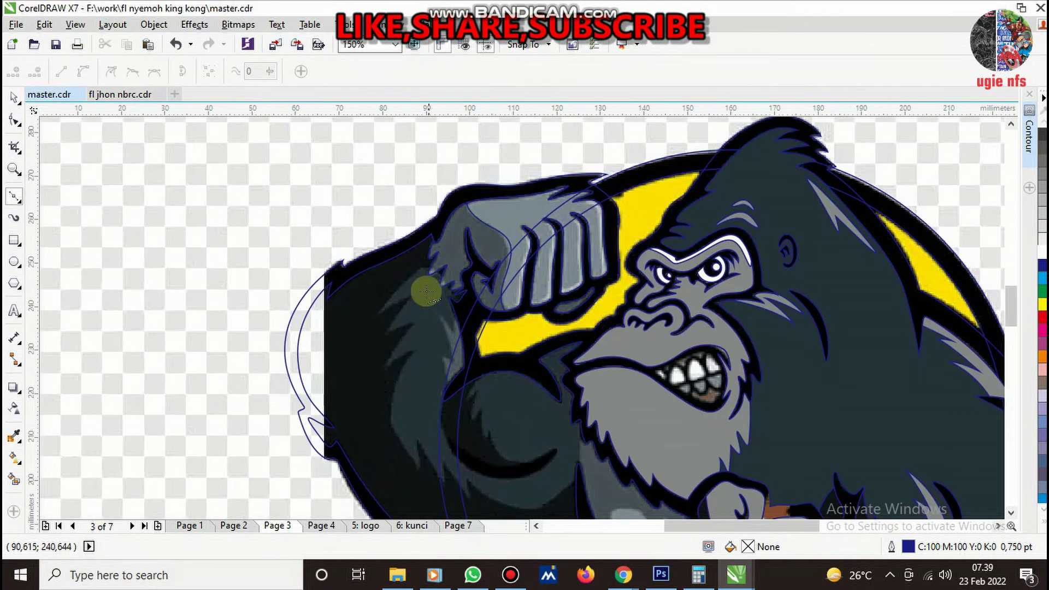
{"action": "scroll", "coordinate": [425, 292], "scroll_direction": "up", "scroll_amount": 1}
{"action": "scroll", "coordinate": [422, 279], "scroll_direction": "up", "scroll_amount": 1}
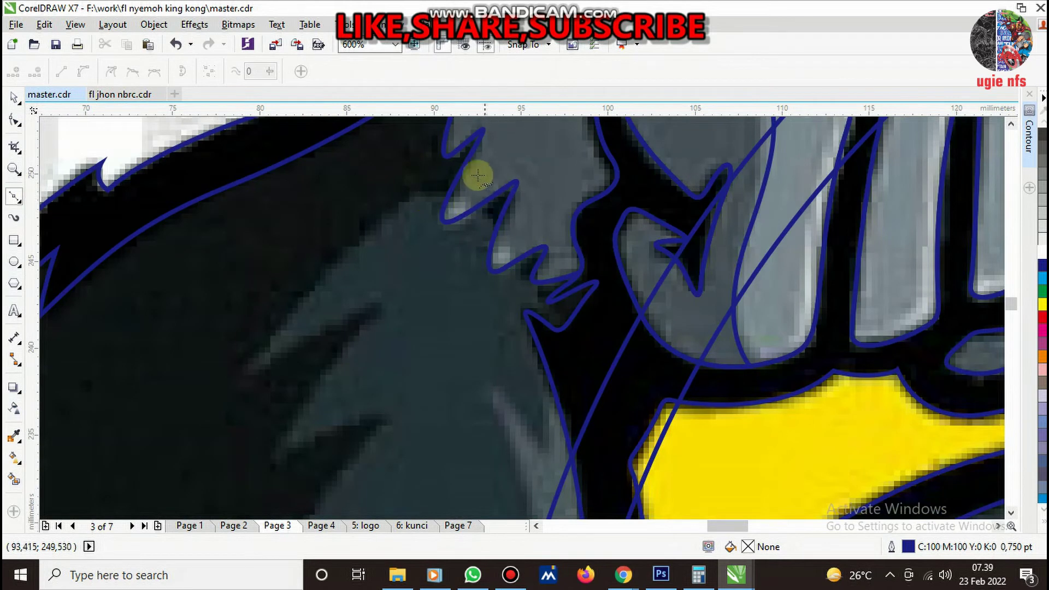
{"action": "left_click_drag", "start_coordinate": [320, 282], "coordinate": [269, 342]}
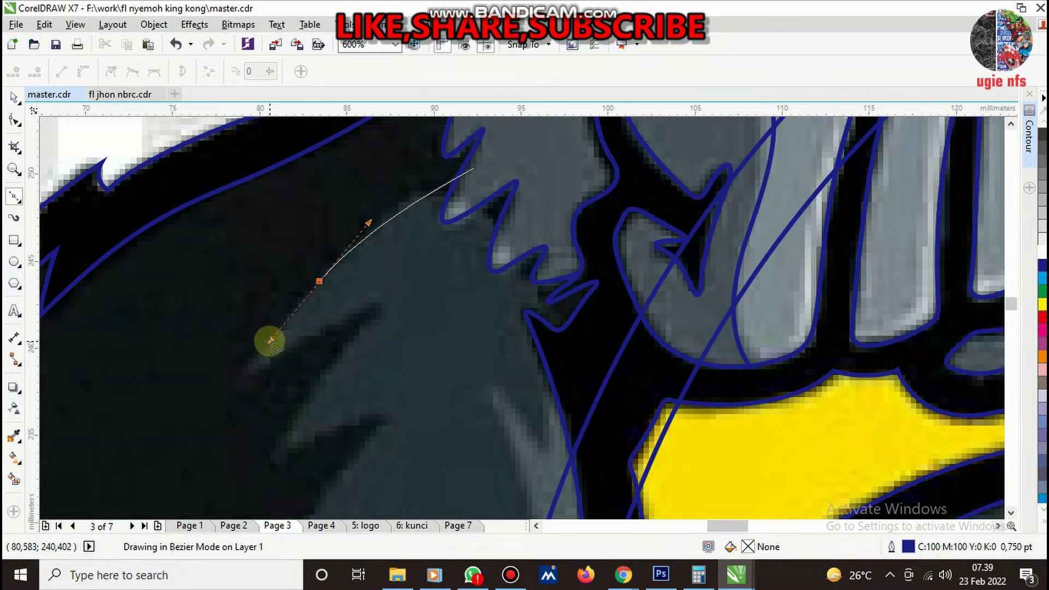
{"action": "scroll", "coordinate": [359, 343], "scroll_direction": "down", "scroll_amount": 1}
{"action": "scroll", "coordinate": [385, 326], "scroll_direction": "up", "scroll_amount": 2}
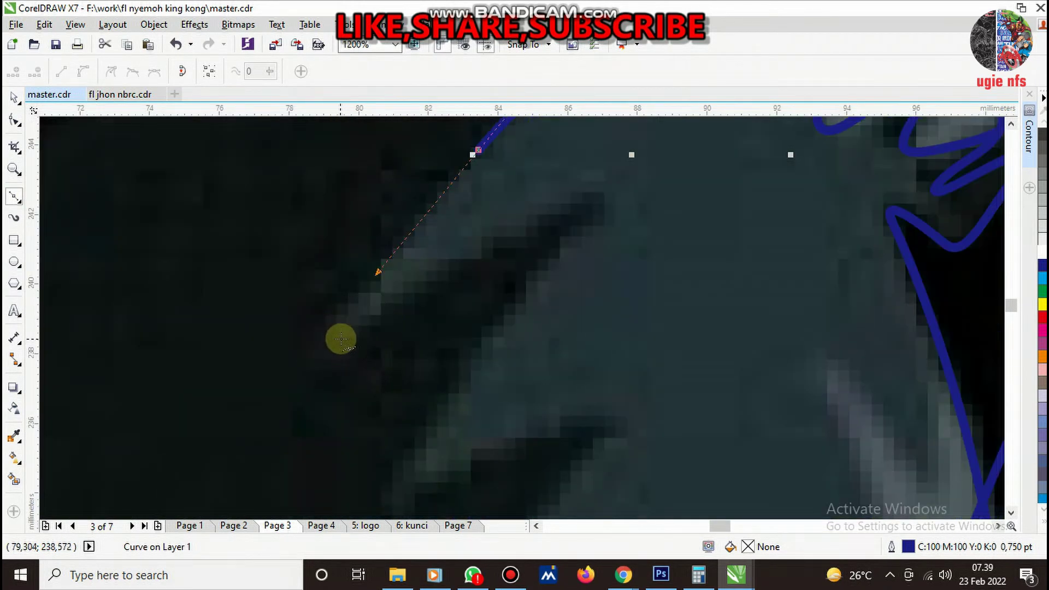
{"action": "scroll", "coordinate": [340, 339], "scroll_direction": "down", "scroll_amount": 1}
{"action": "left_click_drag", "start_coordinate": [592, 202], "coordinate": [468, 316]}
{"action": "scroll", "coordinate": [450, 398], "scroll_direction": "down", "scroll_amount": 1}
{"action": "scroll", "coordinate": [441, 394], "scroll_direction": "up", "scroll_amount": 3}
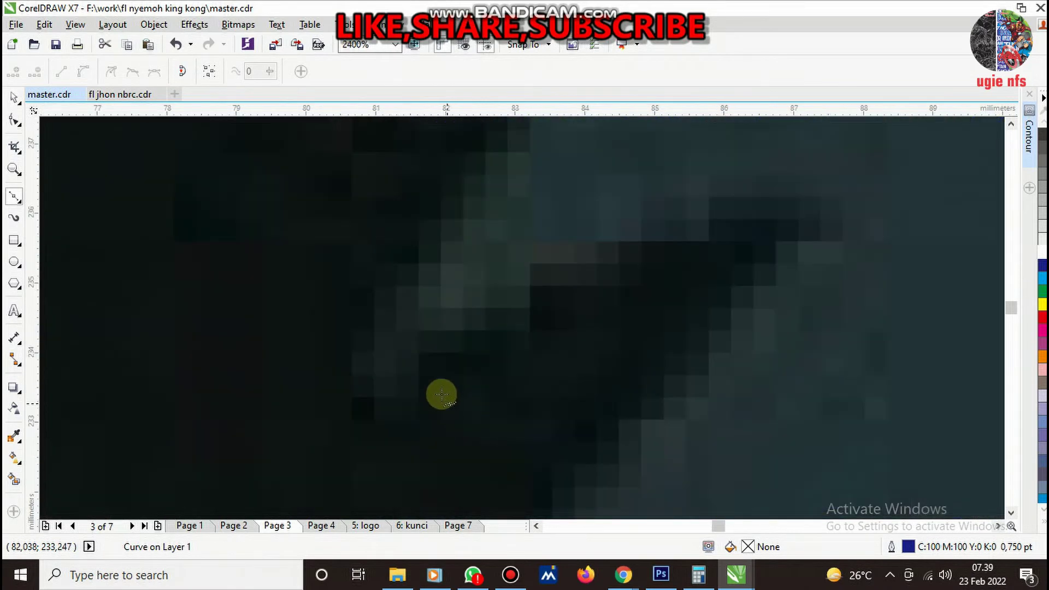
{"action": "left_click_drag", "start_coordinate": [789, 215], "coordinate": [607, 330]}
{"action": "scroll", "coordinate": [580, 480], "scroll_direction": "down", "scroll_amount": 2}
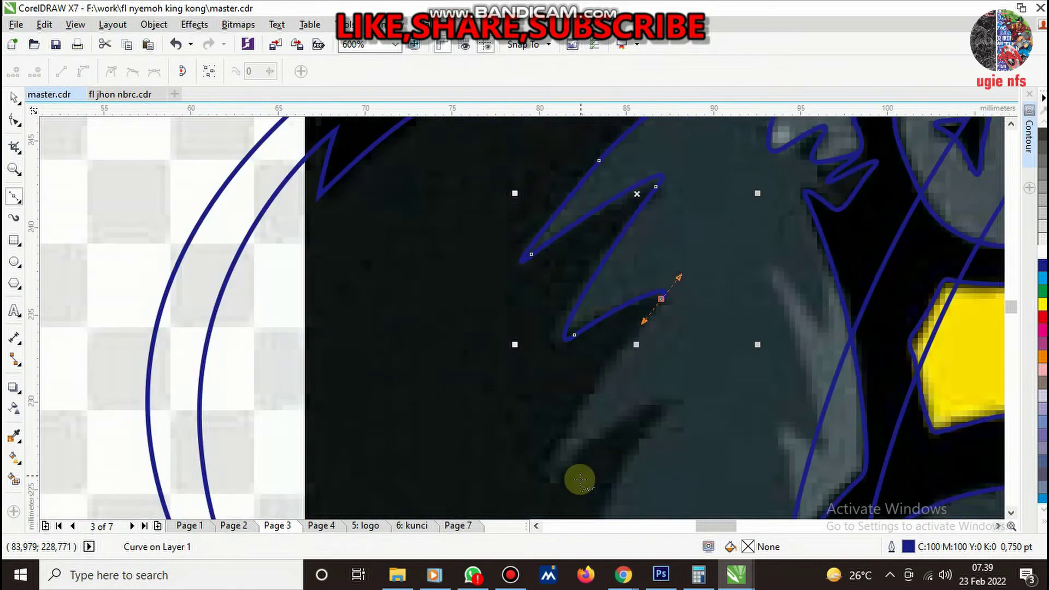
{"action": "scroll", "coordinate": [580, 479], "scroll_direction": "up", "scroll_amount": 2}
{"action": "scroll", "coordinate": [543, 425], "scroll_direction": "down", "scroll_amount": 2}
{"action": "mouse_move", "coordinate": [567, 402]}
{"action": "left_mouse_down"}
{"action": "mouse_move", "coordinate": [639, 349]}
{"action": "mouse_move", "coordinate": [626, 398]}
{"action": "left_mouse_up"}
- Continue the spiky fur outline along the underarm and close it with an arc over the shoulder
{"action": "scroll", "coordinate": [585, 498], "scroll_direction": "down", "scroll_amount": 2}
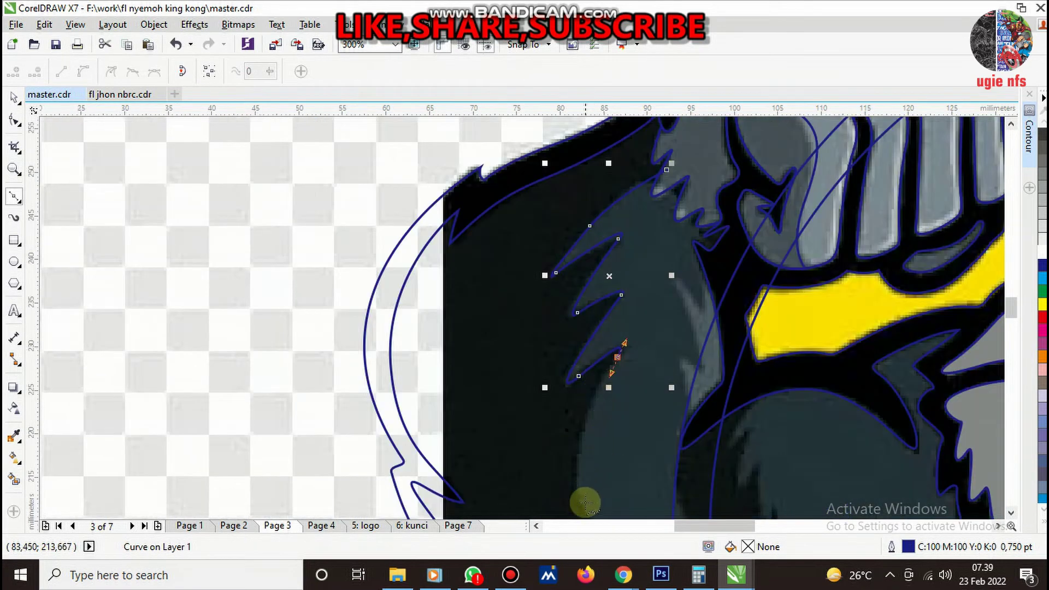
{"action": "scroll", "coordinate": [606, 344], "scroll_direction": "up", "scroll_amount": 2}
{"action": "scroll", "coordinate": [603, 398], "scroll_direction": "down", "scroll_amount": 2}
{"action": "scroll", "coordinate": [561, 338], "scroll_direction": "up", "scroll_amount": 2}
{"action": "mouse_move", "coordinate": [562, 343]}
{"action": "left_mouse_down"}
{"action": "mouse_move", "coordinate": [605, 435]}
{"action": "mouse_move", "coordinate": [637, 346]}
{"action": "mouse_move", "coordinate": [672, 379]}
{"action": "mouse_move", "coordinate": [710, 394]}
{"action": "left_mouse_up"}
{"action": "scroll", "coordinate": [609, 368], "scroll_direction": "down", "scroll_amount": 2}
{"action": "scroll", "coordinate": [632, 428], "scroll_direction": "up", "scroll_amount": 2}
{"action": "scroll", "coordinate": [671, 383], "scroll_direction": "down", "scroll_amount": 2}
{"action": "scroll", "coordinate": [697, 435], "scroll_direction": "up", "scroll_amount": 2}
{"action": "scroll", "coordinate": [710, 399], "scroll_direction": "down", "scroll_amount": 1}
{"action": "scroll", "coordinate": [750, 430], "scroll_direction": "up", "scroll_amount": 1}
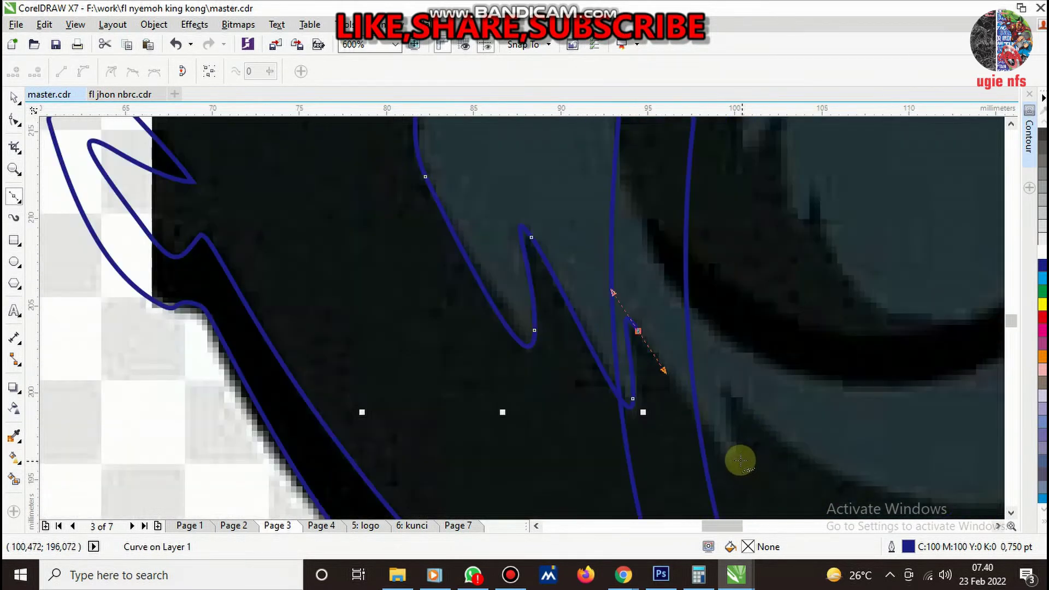
{"action": "mouse_move", "coordinate": [738, 460]}
{"action": "left_mouse_down"}
{"action": "mouse_move", "coordinate": [733, 403]}
{"action": "mouse_move", "coordinate": [767, 436]}
{"action": "left_mouse_up"}
{"action": "scroll", "coordinate": [650, 388], "scroll_direction": "down", "scroll_amount": 2}
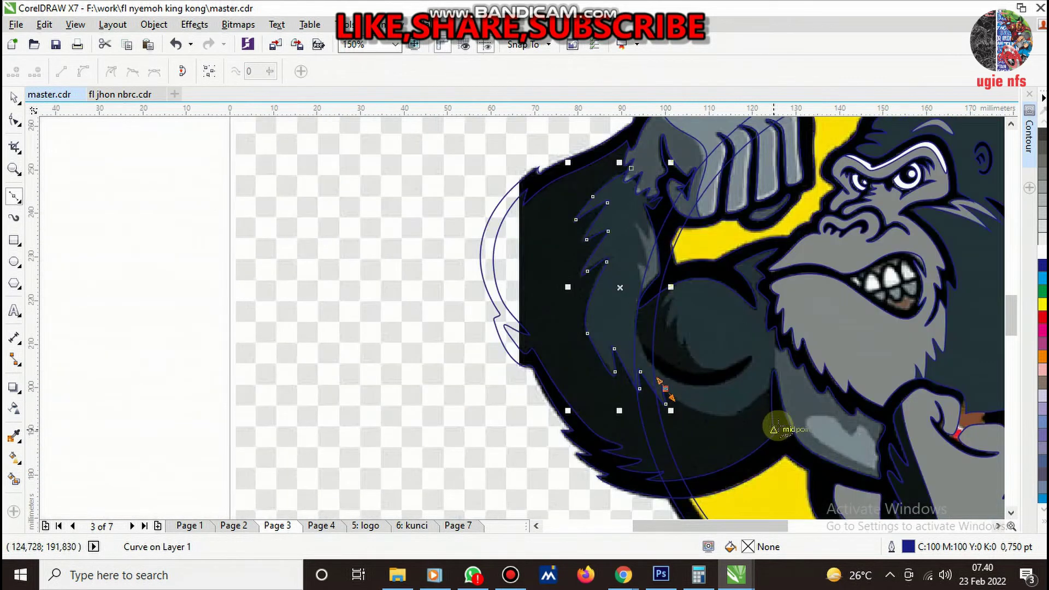
{"action": "scroll", "coordinate": [740, 422], "scroll_direction": "up", "scroll_amount": 1}
{"action": "scroll", "coordinate": [732, 413], "scroll_direction": "up", "scroll_amount": 1}
{"action": "left_click_drag", "start_coordinate": [709, 392], "coordinate": [787, 358]}
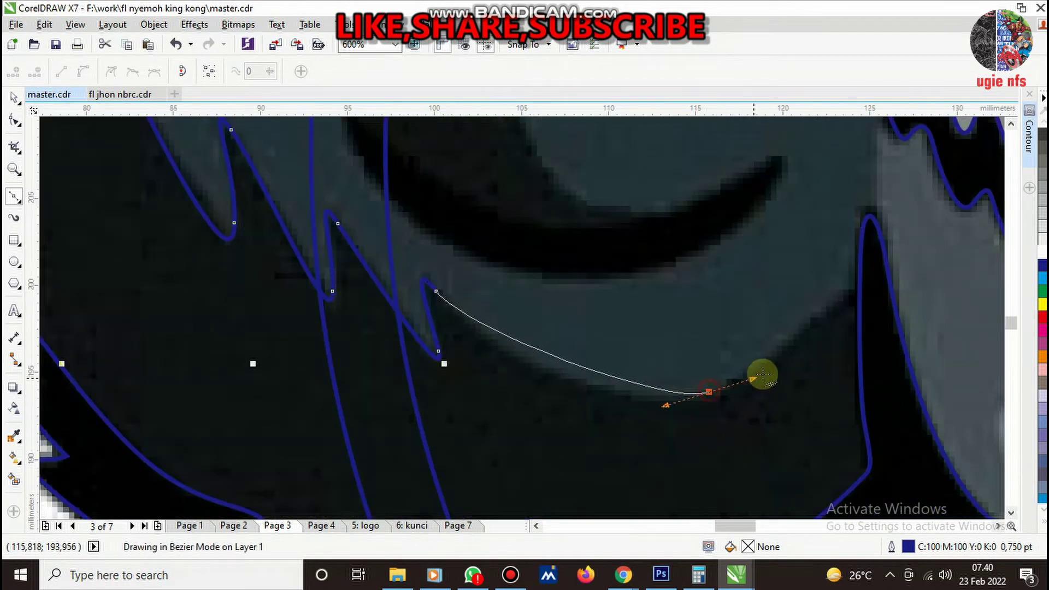
{"action": "left_click_drag", "start_coordinate": [866, 291], "coordinate": [872, 320]}
{"action": "scroll", "coordinate": [820, 345], "scroll_direction": "down", "scroll_amount": 1}
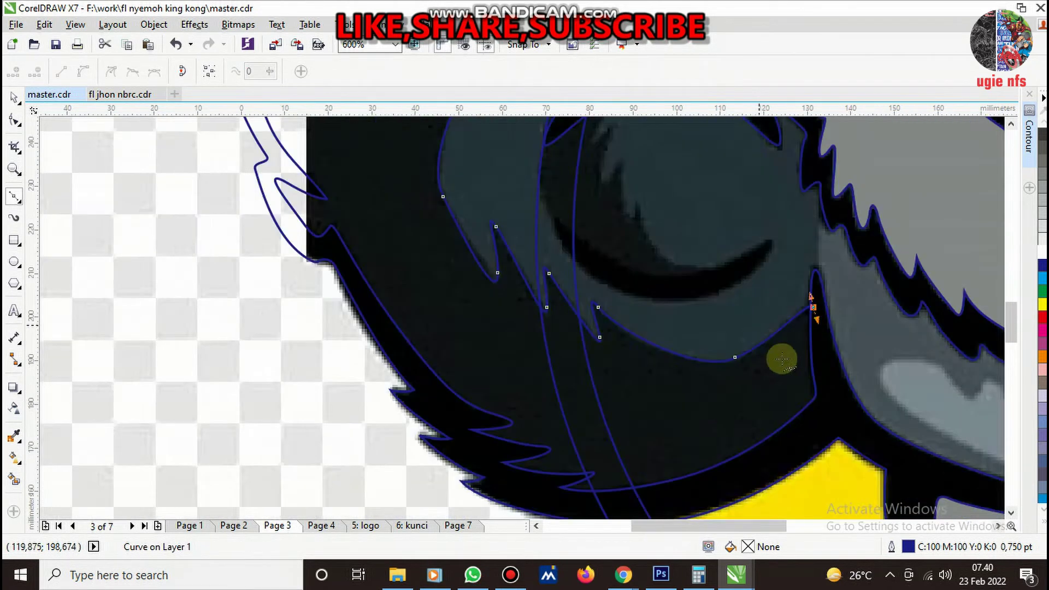
{"action": "scroll", "coordinate": [793, 415], "scroll_direction": "down", "scroll_amount": 1}
{"action": "left_click", "coordinate": [786, 414]}
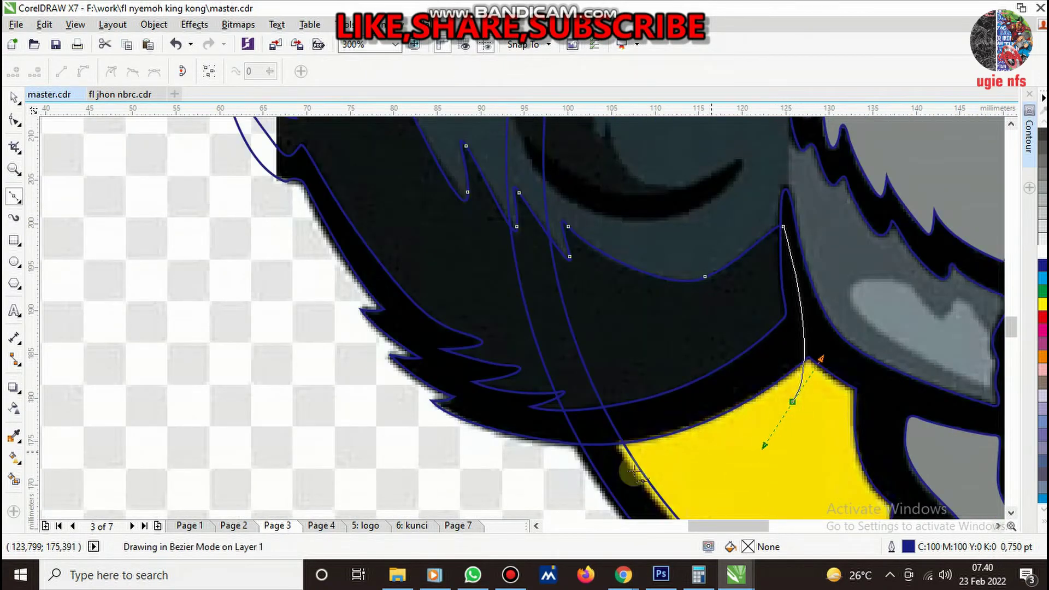
{"action": "scroll", "coordinate": [487, 444], "scroll_direction": "down", "scroll_amount": 2}
{"action": "left_click_drag", "start_coordinate": [366, 343], "coordinate": [380, 289]}
{"action": "scroll", "coordinate": [469, 291], "scroll_direction": "up", "scroll_amount": 1}
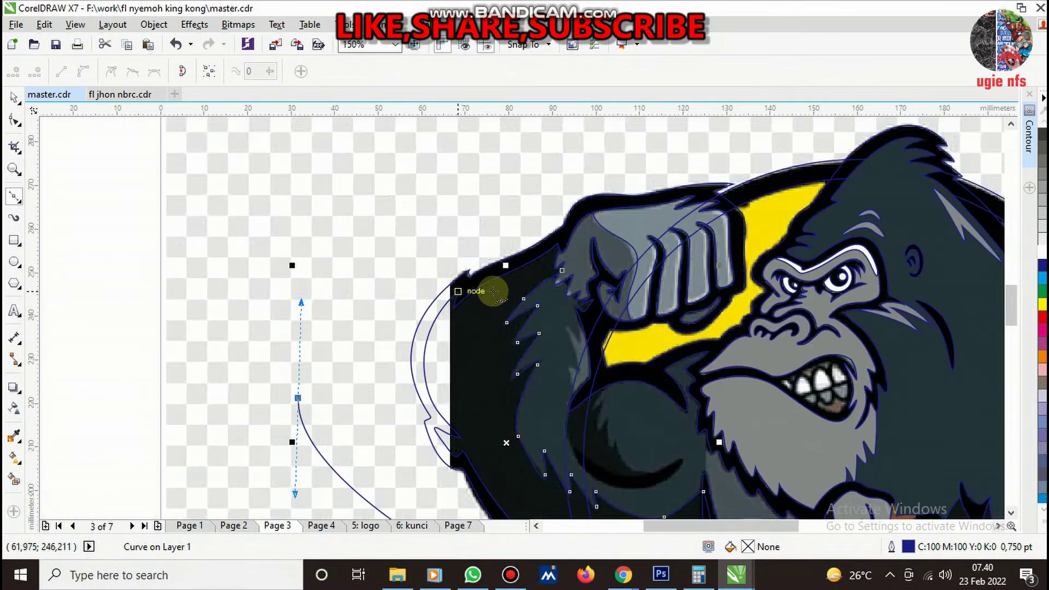
{"action": "scroll", "coordinate": [545, 245], "scroll_direction": "up", "scroll_amount": 1}
{"action": "scroll", "coordinate": [545, 240], "scroll_direction": "up", "scroll_amount": 1}
{"action": "left_click_drag", "start_coordinate": [503, 193], "coordinate": [571, 149]}
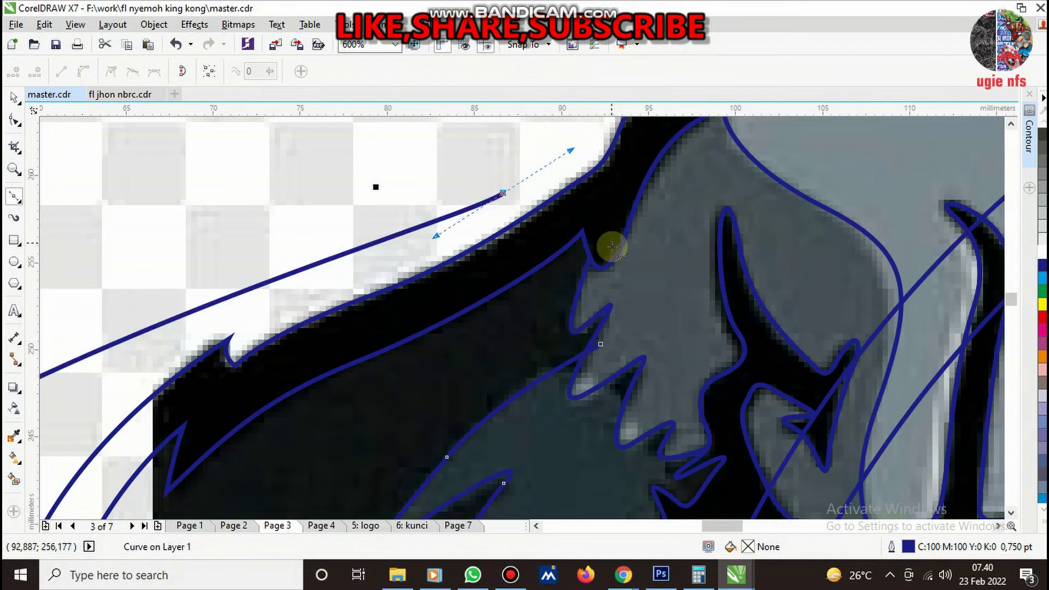
{"action": "left_click_drag", "start_coordinate": [601, 344], "coordinate": [683, 223]}
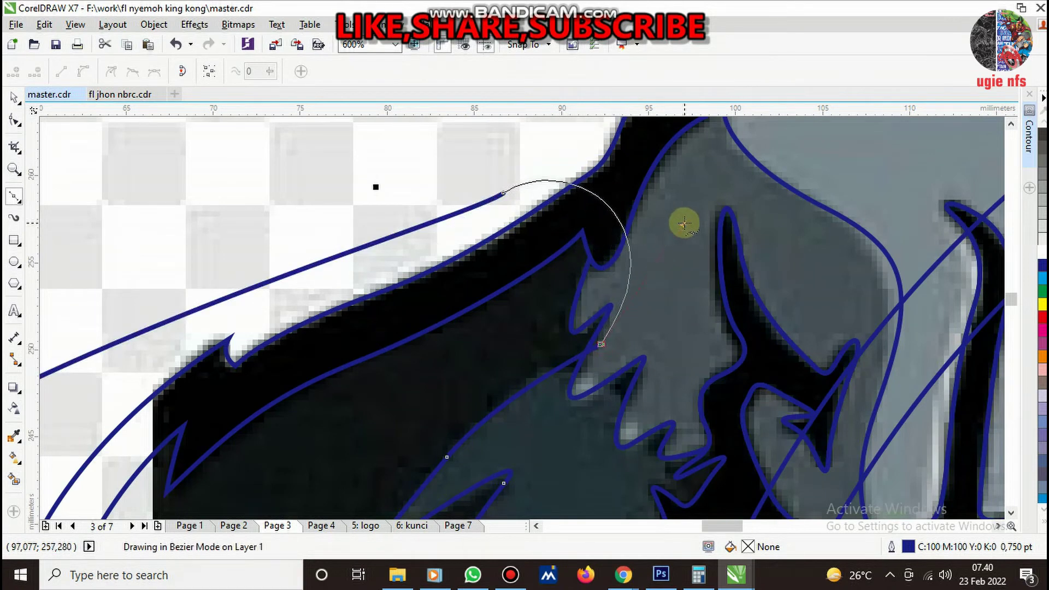
- Combine the two selected shapes into one curve, then check the traced arm outline
{"action": "key", "text": "space"}
{"action": "left_click", "coordinate": [262, 69]}
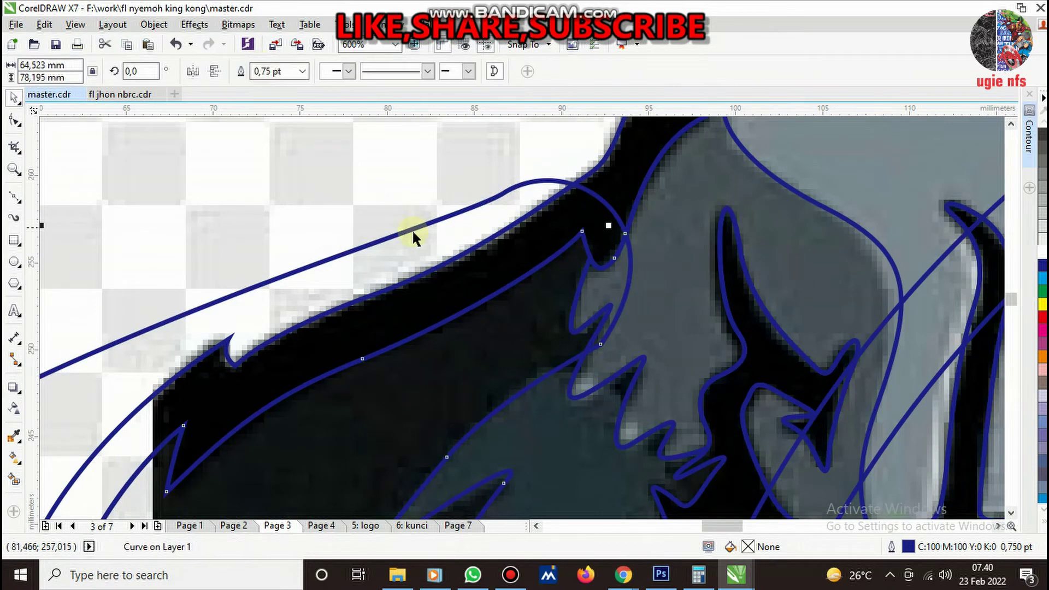
{"action": "key", "text": "Escape"}
{"action": "scroll", "coordinate": [519, 327], "scroll_direction": "down", "scroll_amount": 4}
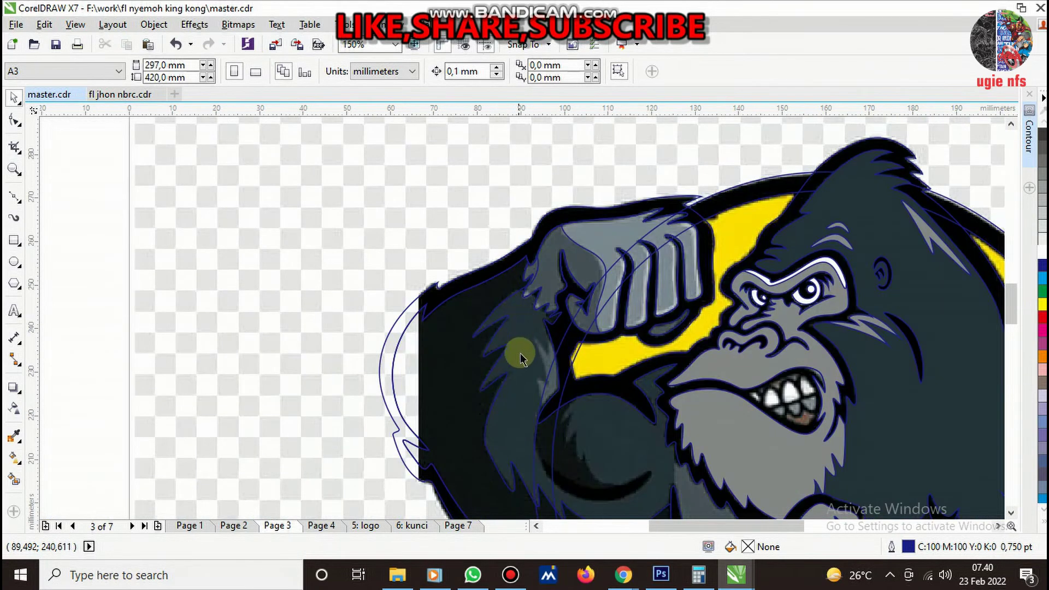
{"action": "scroll", "coordinate": [540, 303], "scroll_direction": "up", "scroll_amount": 4}
{"action": "left_click", "coordinate": [421, 274]}
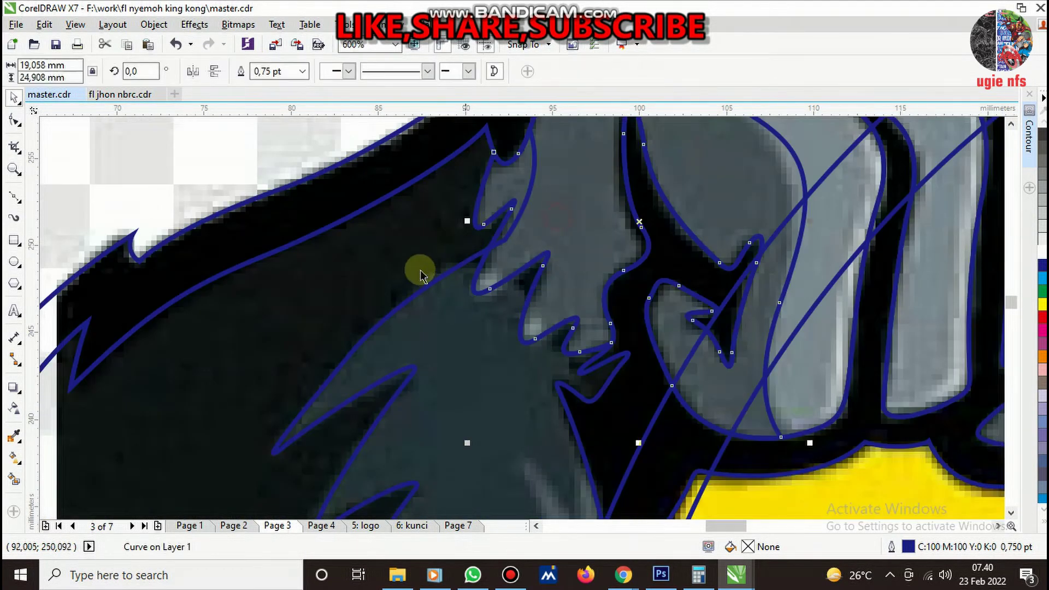
{"action": "key", "text": "Escape"}
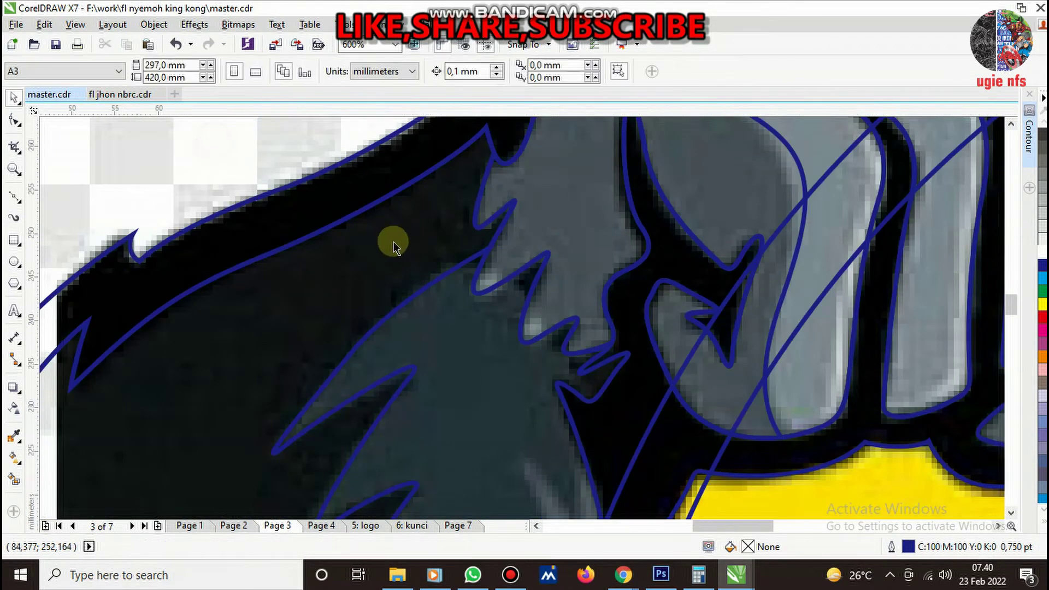
- Reshape the fur spike's bottom node and last segment to hug the jagged fur edge
{"action": "scroll", "coordinate": [394, 241], "scroll_direction": "down", "scroll_amount": 5}
{"action": "scroll", "coordinate": [394, 362], "scroll_direction": "up", "scroll_amount": 4}
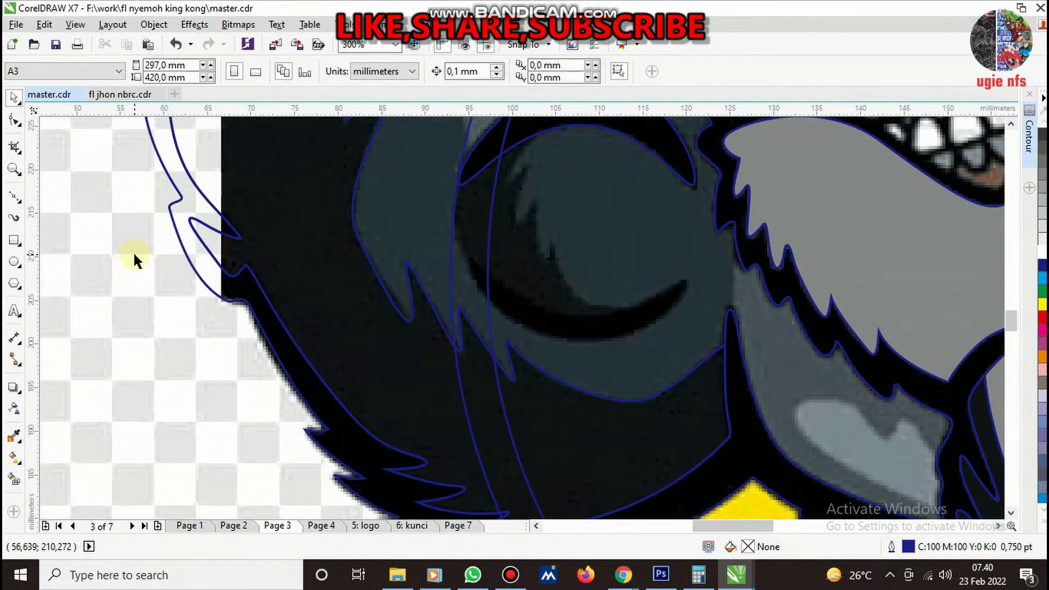
{"action": "scroll", "coordinate": [385, 289], "scroll_direction": "up", "scroll_amount": 3}
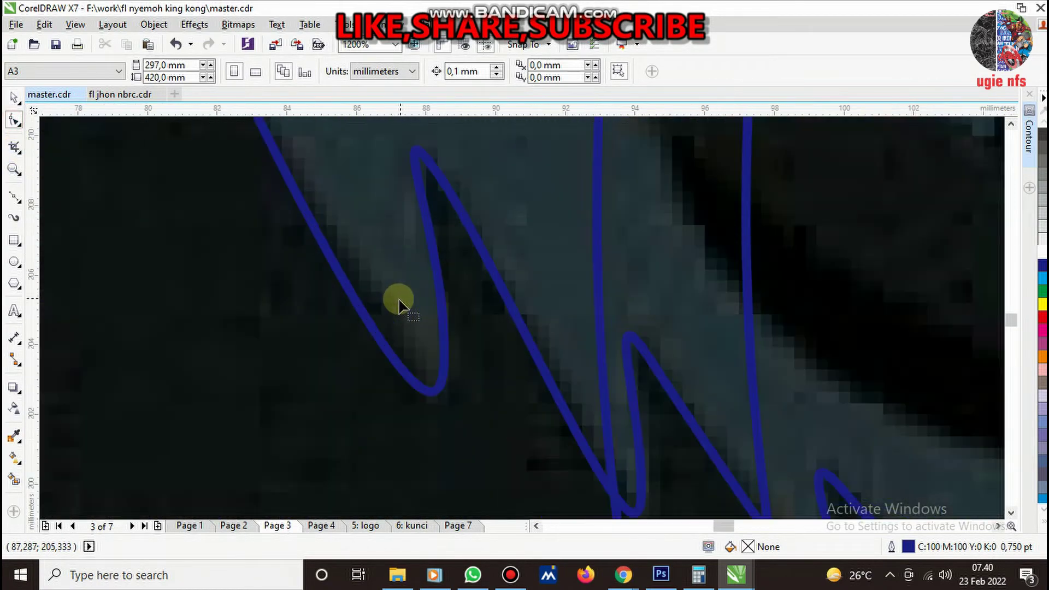
{"action": "left_click", "coordinate": [415, 355]}
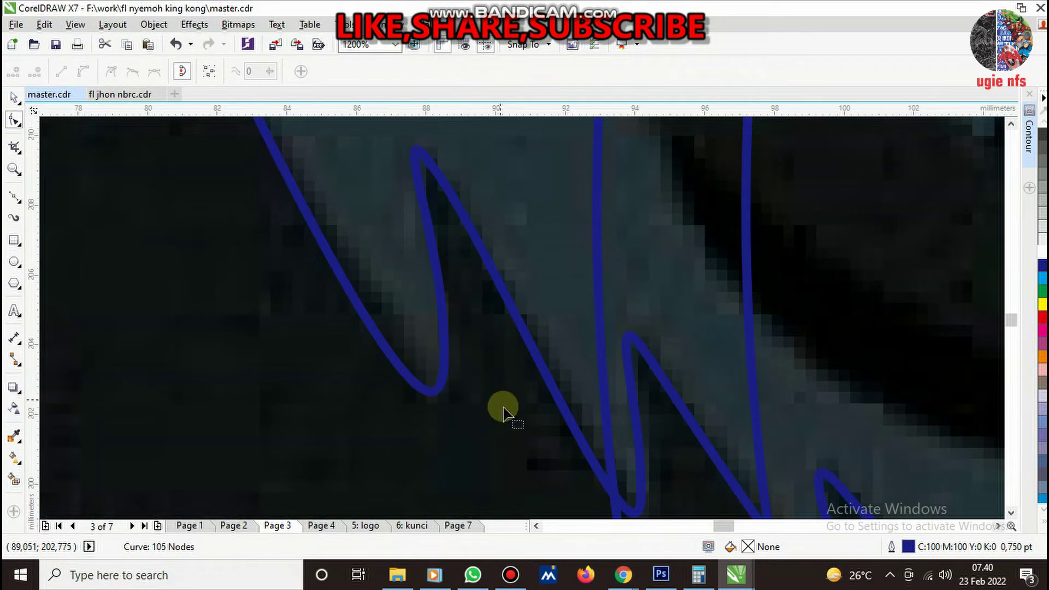
{"action": "scroll", "coordinate": [495, 403], "scroll_direction": "down", "scroll_amount": 2}
{"action": "scroll", "coordinate": [480, 398], "scroll_direction": "up", "scroll_amount": 1}
{"action": "scroll", "coordinate": [485, 391], "scroll_direction": "up", "scroll_amount": 1}
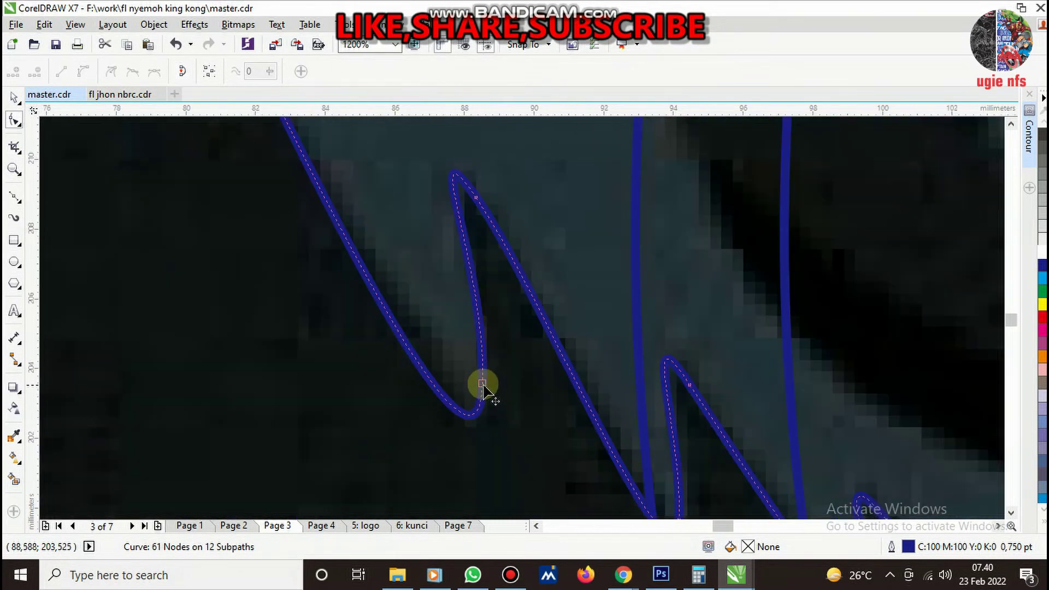
{"action": "left_click_drag", "start_coordinate": [484, 389], "coordinate": [490, 400]}
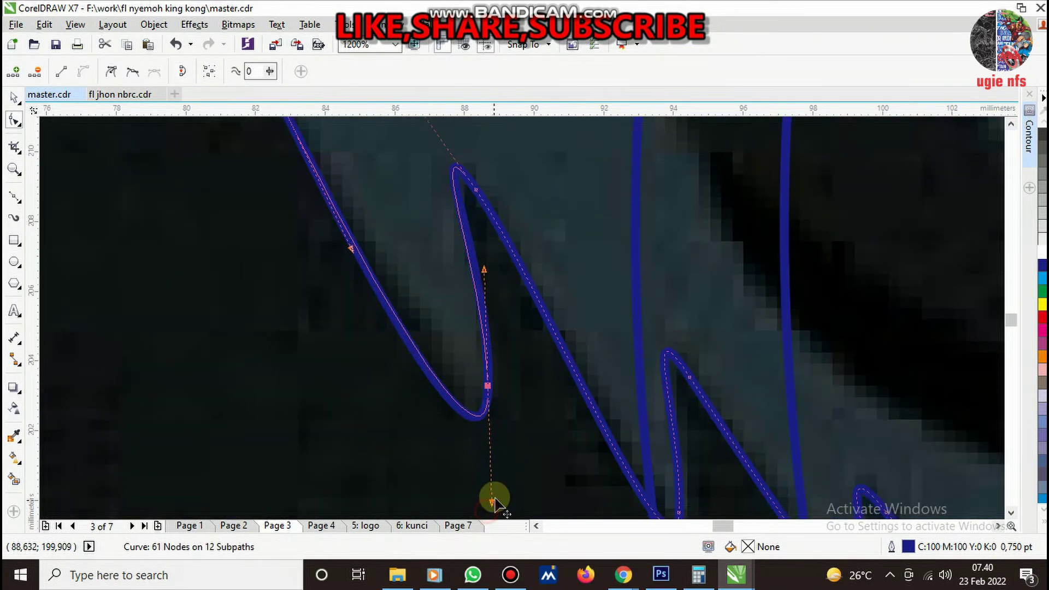
{"action": "left_click_drag", "start_coordinate": [488, 512], "coordinate": [495, 468]}
{"action": "scroll", "coordinate": [473, 409], "scroll_direction": "down", "scroll_amount": 3}
{"action": "key", "text": "space"}
{"action": "scroll", "coordinate": [468, 350], "scroll_direction": "down", "scroll_amount": 2}
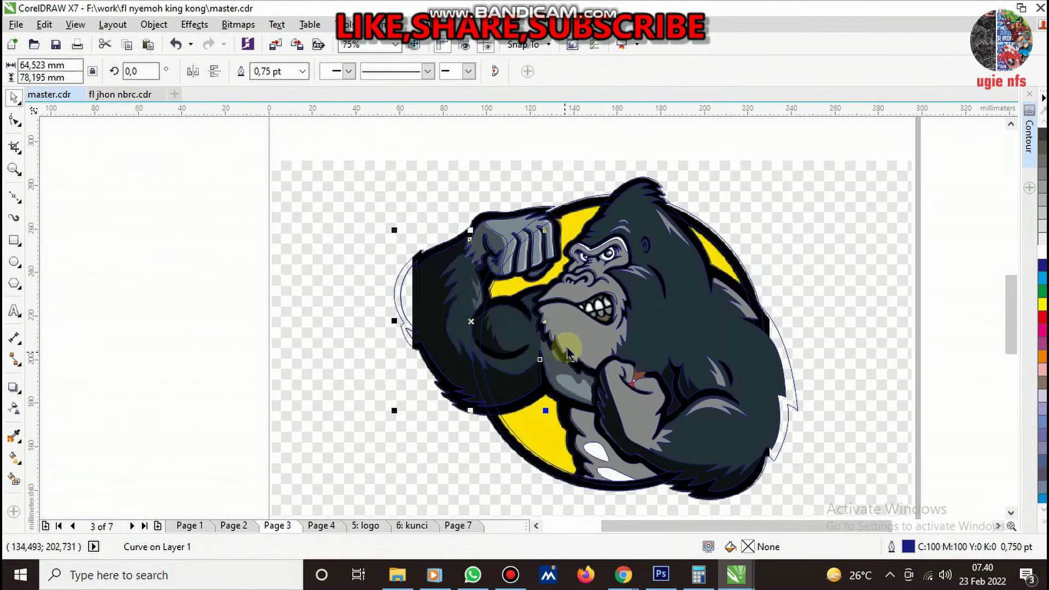
{"action": "scroll", "coordinate": [508, 348], "scroll_direction": "up", "scroll_amount": 2}
- Trace the dark crescent crease as a closed four-node Bezier curve
{"action": "left_click", "coordinate": [16, 195]}
{"action": "scroll", "coordinate": [461, 347], "scroll_direction": "up", "scroll_amount": 2}
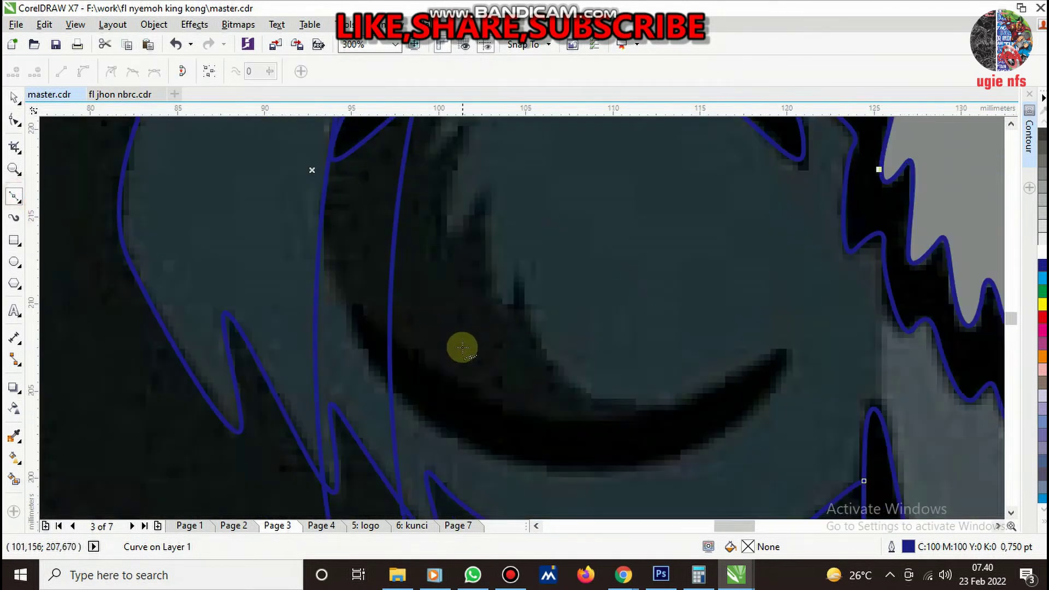
{"action": "left_click", "coordinate": [358, 307]}
{"action": "left_click_drag", "start_coordinate": [599, 418], "coordinate": [709, 411]}
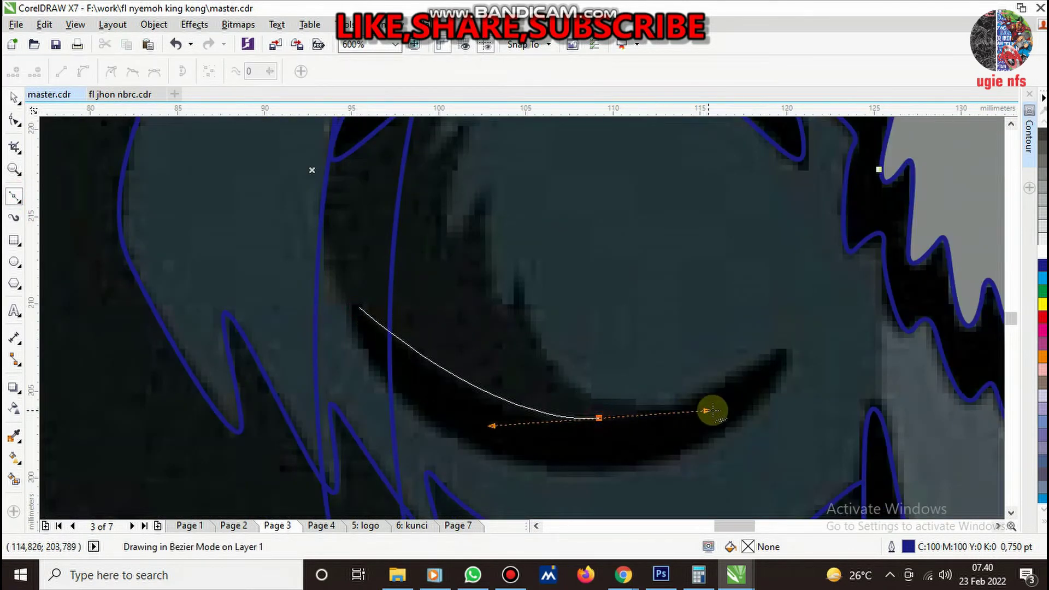
{"action": "left_click_drag", "start_coordinate": [783, 362], "coordinate": [765, 398]}
{"action": "left_click_drag", "start_coordinate": [557, 469], "coordinate": [413, 458]}
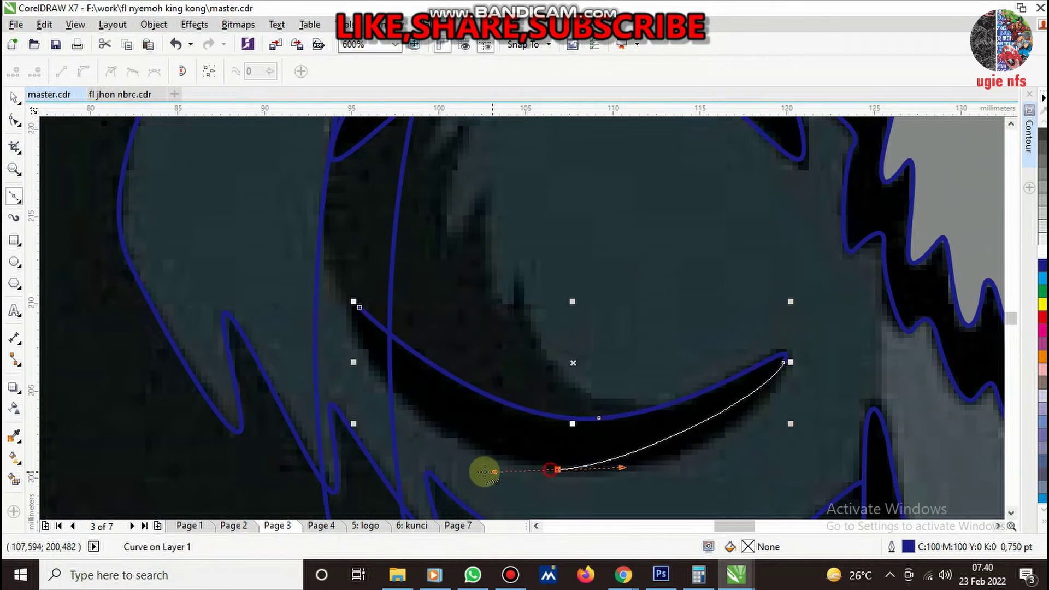
{"action": "left_click", "coordinate": [359, 307]}
{"action": "scroll", "coordinate": [499, 352], "scroll_direction": "down", "scroll_amount": 2}
{"action": "scroll", "coordinate": [526, 403], "scroll_direction": "up", "scroll_amount": 2}
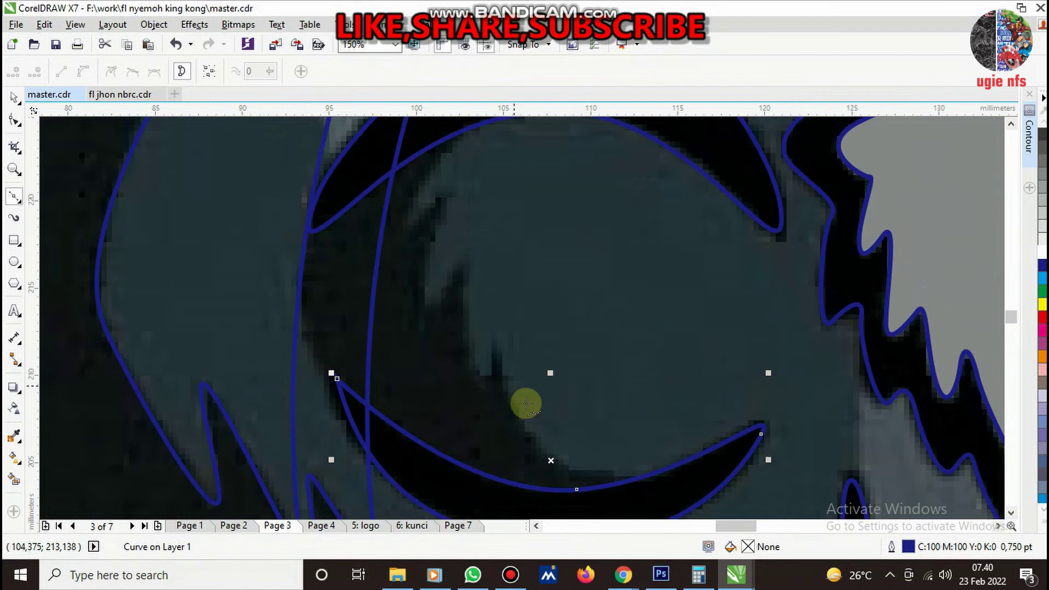
{"action": "left_click", "coordinate": [600, 500]}
- Begin tracing the fur spike above the crescent, with a sharp node at its tip
{"action": "left_click_drag", "start_coordinate": [498, 343], "coordinate": [487, 208]}
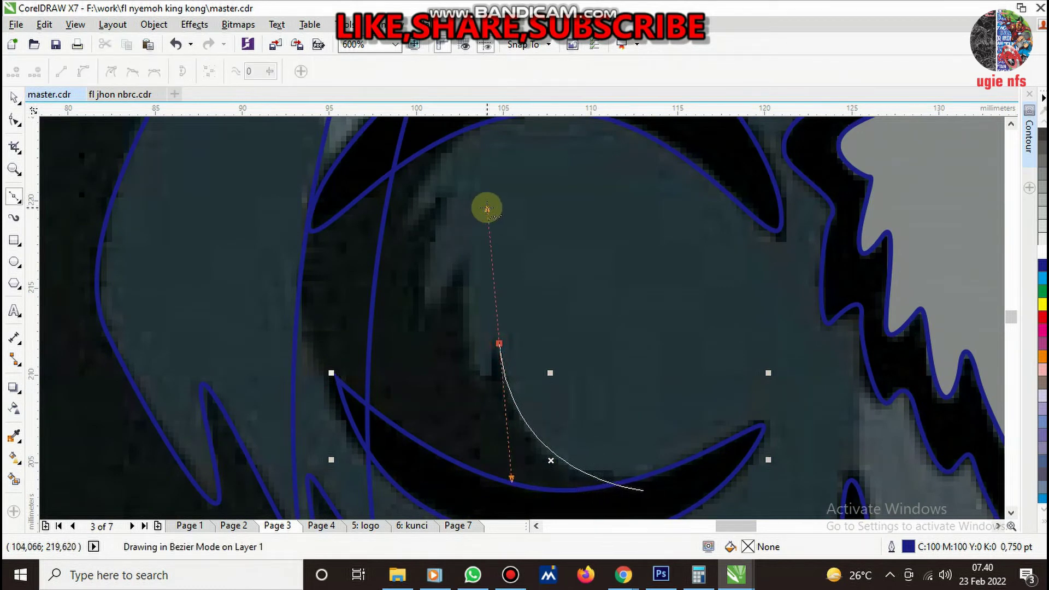
{"action": "left_click_drag", "start_coordinate": [493, 380], "coordinate": [493, 380]}
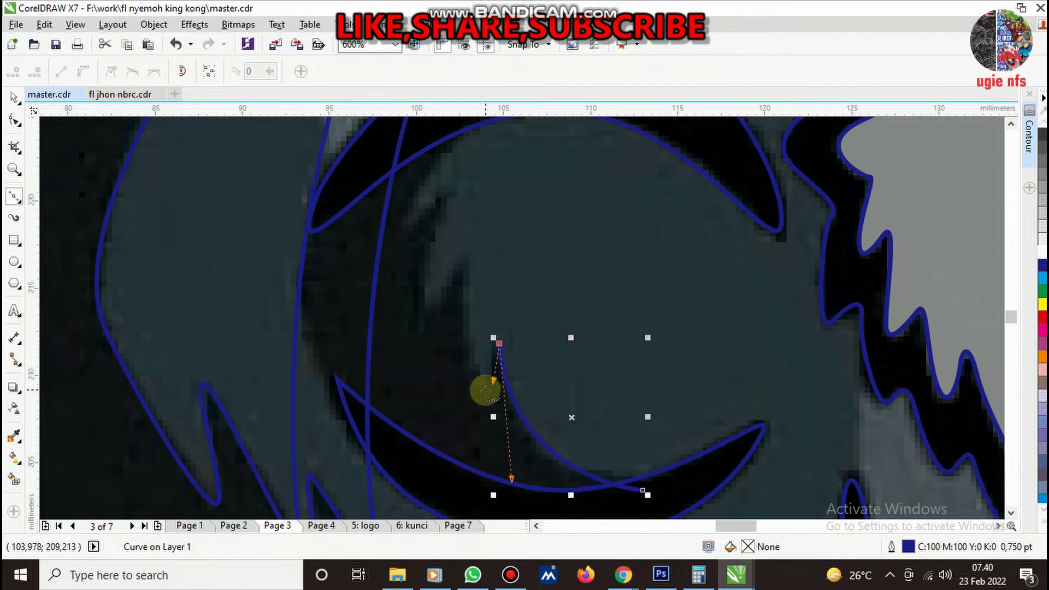
{"action": "left_click_drag", "start_coordinate": [474, 245], "coordinate": [483, 218]}
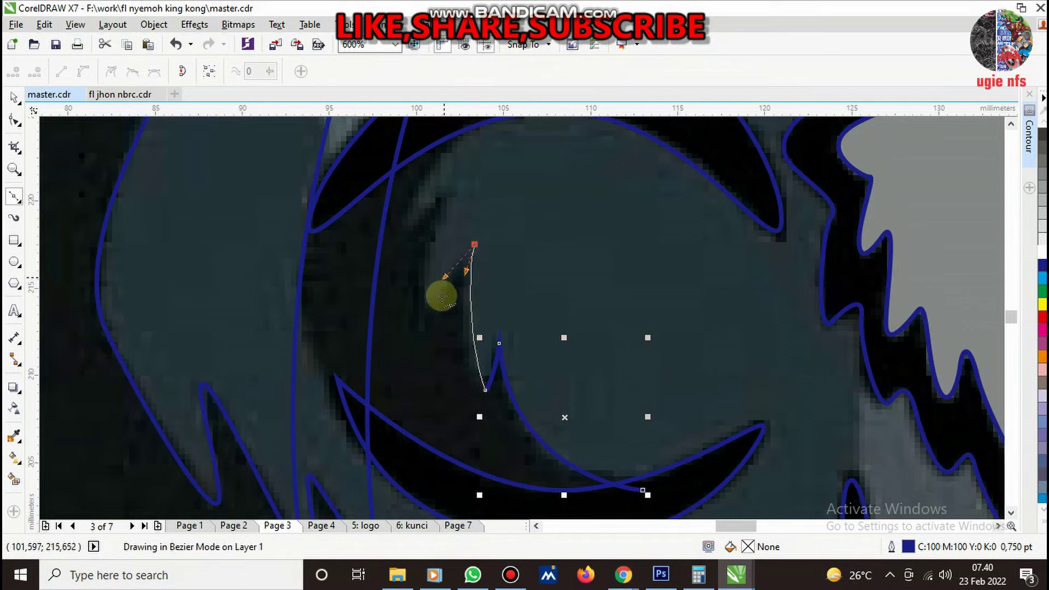
{"action": "left_click", "coordinate": [428, 326]}
{"action": "mouse_move", "coordinate": [464, 179]}
{"action": "left_mouse_down"}
{"action": "mouse_move", "coordinate": [408, 239]}
{"action": "mouse_move", "coordinate": [445, 192]}
{"action": "left_mouse_up"}
{"action": "scroll", "coordinate": [466, 252], "scroll_direction": "down", "scroll_amount": 3}
{"action": "scroll", "coordinate": [466, 253], "scroll_direction": "up", "scroll_amount": 3}
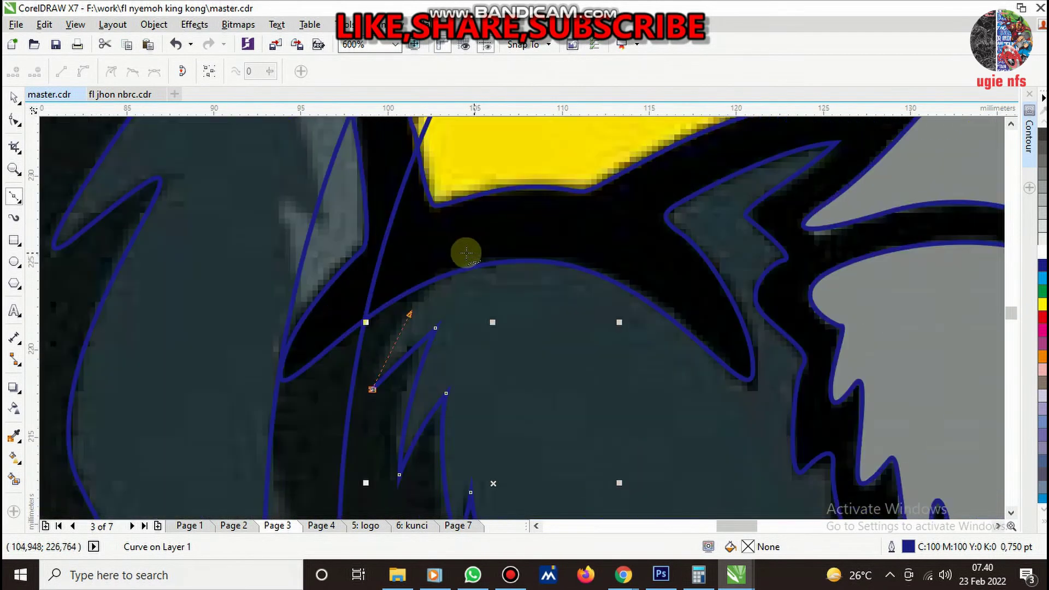
- Finish the fur spike outline down the arm edge, close it and select it
{"action": "left_click", "coordinate": [462, 253]}
{"action": "scroll", "coordinate": [456, 257], "scroll_direction": "down", "scroll_amount": 3}
{"action": "scroll", "coordinate": [422, 290], "scroll_direction": "up", "scroll_amount": 3}
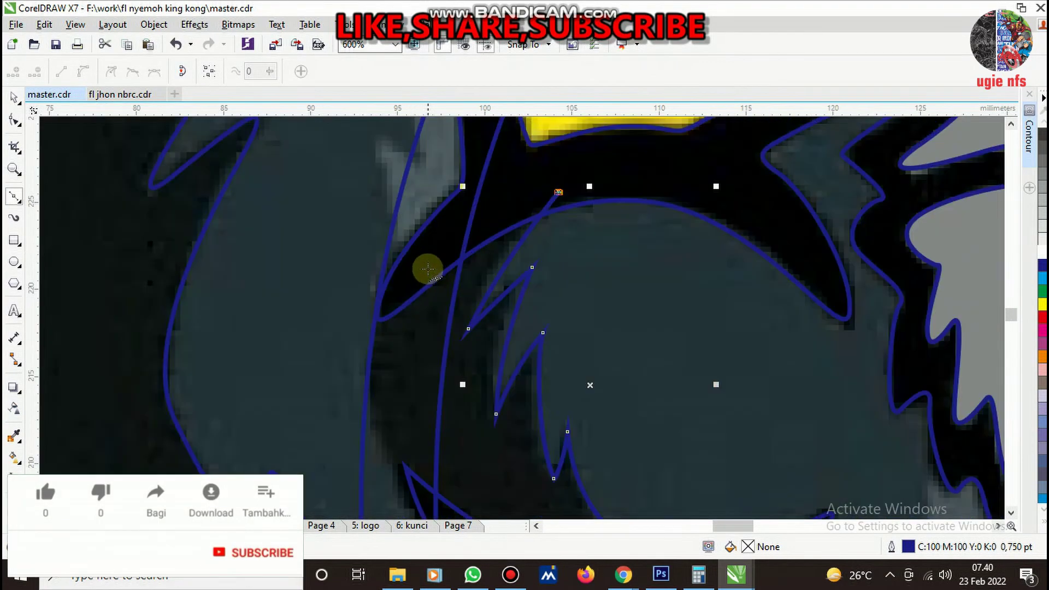
{"action": "left_click_drag", "start_coordinate": [425, 265], "coordinate": [375, 316]}
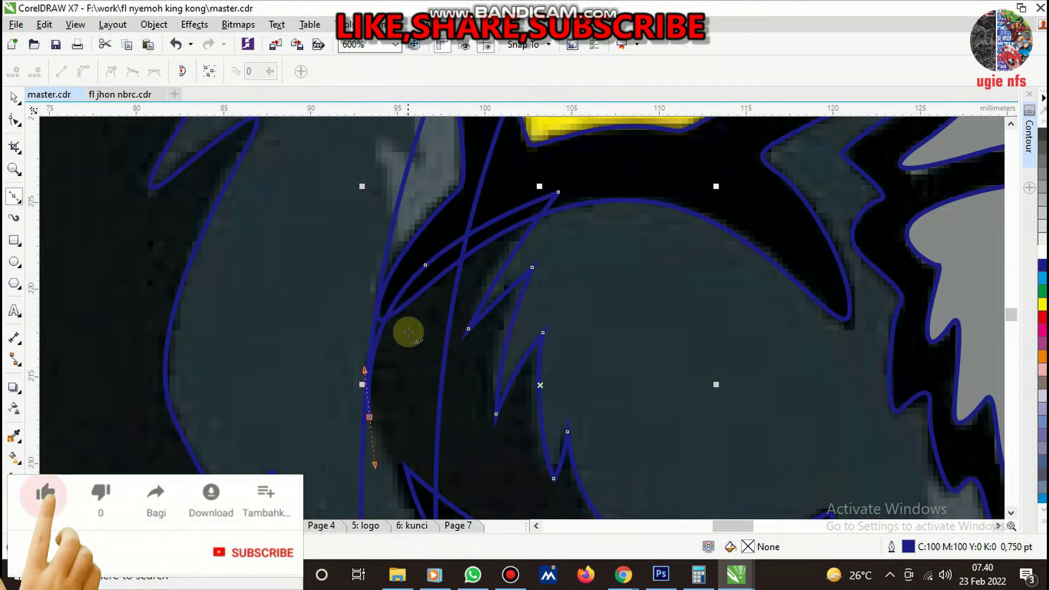
{"action": "scroll", "coordinate": [405, 330], "scroll_direction": "down", "scroll_amount": 3}
{"action": "scroll", "coordinate": [484, 428], "scroll_direction": "up", "scroll_amount": 3}
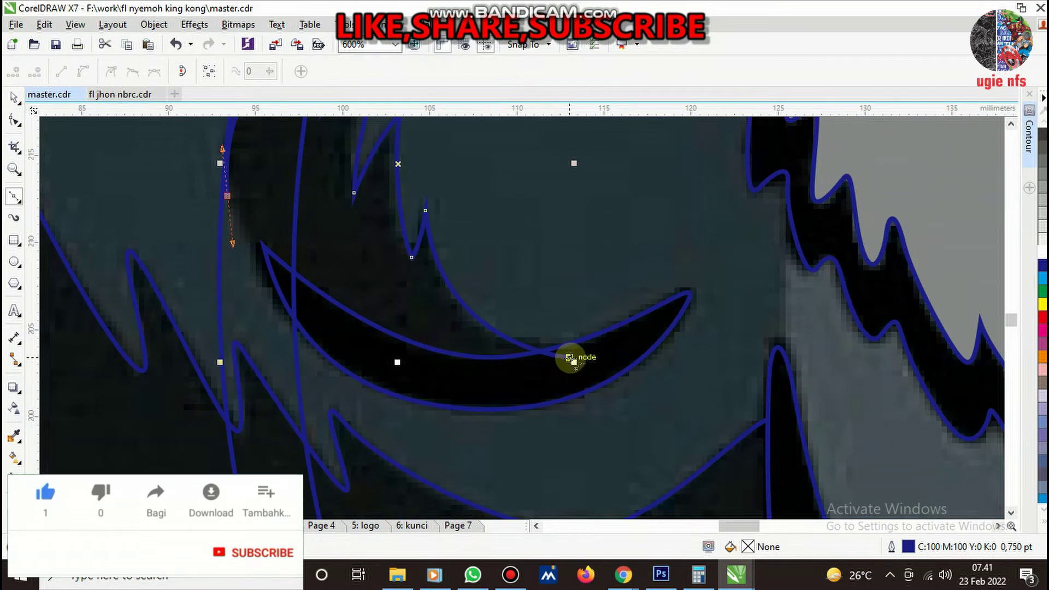
{"action": "mouse_move", "coordinate": [571, 358]}
{"action": "left_mouse_down"}
{"action": "mouse_move", "coordinate": [382, 421]}
{"action": "mouse_move", "coordinate": [534, 374]}
{"action": "left_mouse_up"}
{"action": "key", "text": "space"}
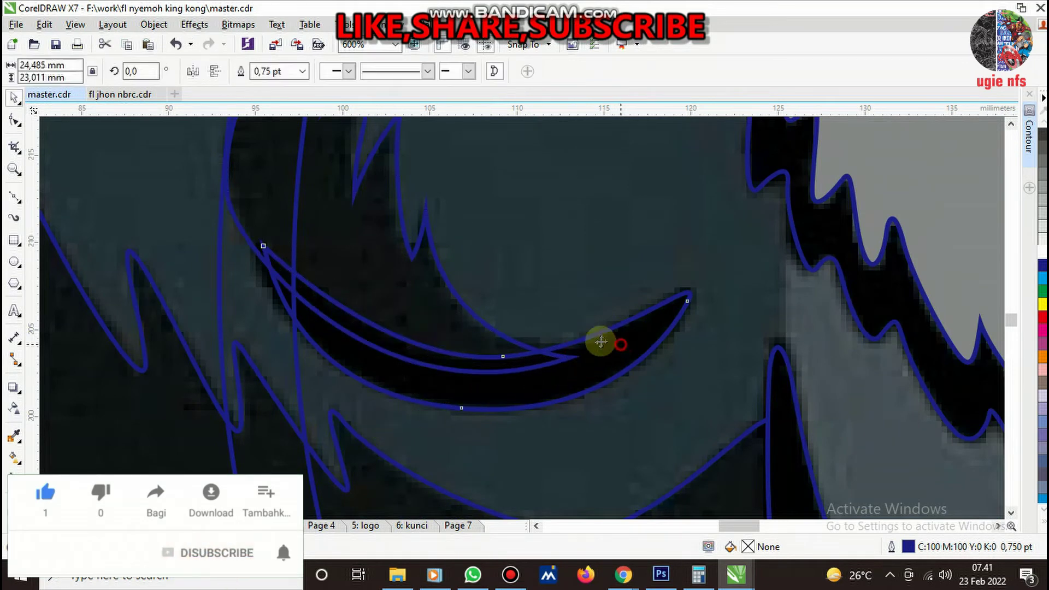
{"action": "left_click", "coordinate": [441, 300]}
{"action": "scroll", "coordinate": [503, 328], "scroll_direction": "down", "scroll_amount": 2}
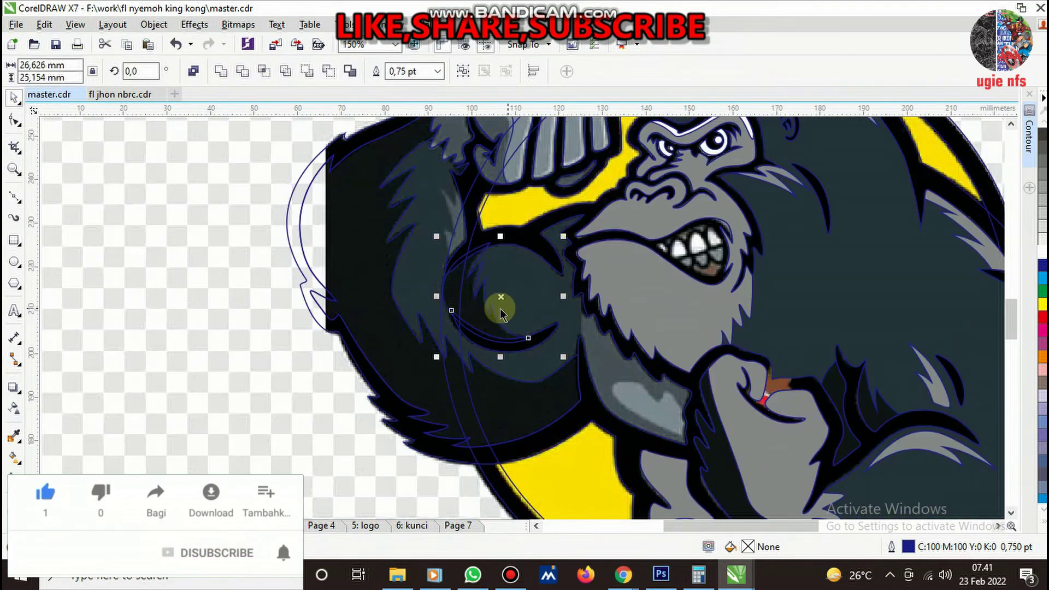
{"action": "scroll", "coordinate": [494, 305], "scroll_direction": "up", "scroll_amount": 1}
- Check the crescent curve, then begin a Bezier outline of the light fur tuft
{"action": "left_click", "coordinate": [547, 280]}
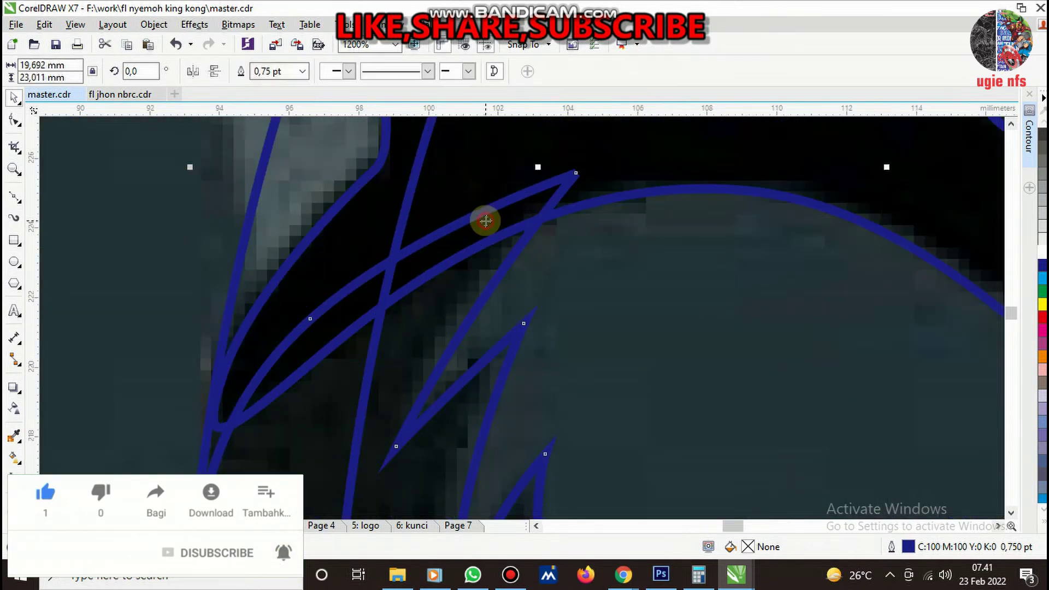
{"action": "key", "text": "Escape"}
{"action": "scroll", "coordinate": [492, 230], "scroll_direction": "down", "scroll_amount": 3}
{"action": "scroll", "coordinate": [503, 262], "scroll_direction": "down", "scroll_amount": 2}
{"action": "scroll", "coordinate": [494, 251], "scroll_direction": "up", "scroll_amount": 3}
{"action": "key", "text": "F5"}
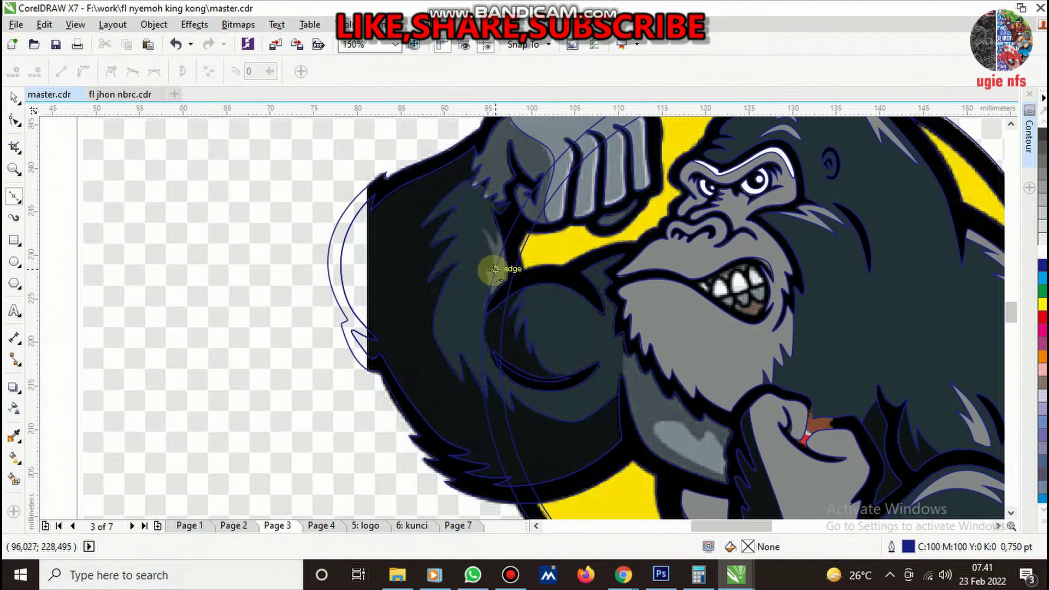
{"action": "scroll", "coordinate": [492, 268], "scroll_direction": "up", "scroll_amount": 3}
{"action": "left_click", "coordinate": [493, 391]}
{"action": "left_click_drag", "start_coordinate": [450, 254], "coordinate": [425, 228]}
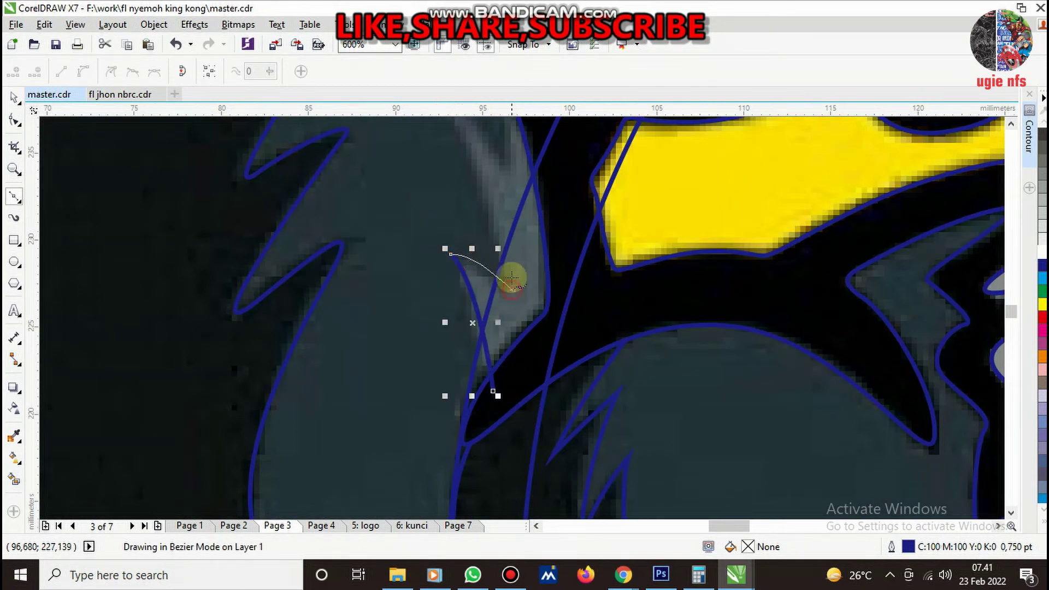
{"action": "scroll", "coordinate": [480, 192], "scroll_direction": "down", "scroll_amount": 2}
{"action": "scroll", "coordinate": [481, 192], "scroll_direction": "up", "scroll_amount": 2}
- Complete the tuft outline along its top and right edge and close it
{"action": "left_click", "coordinate": [421, 189]}
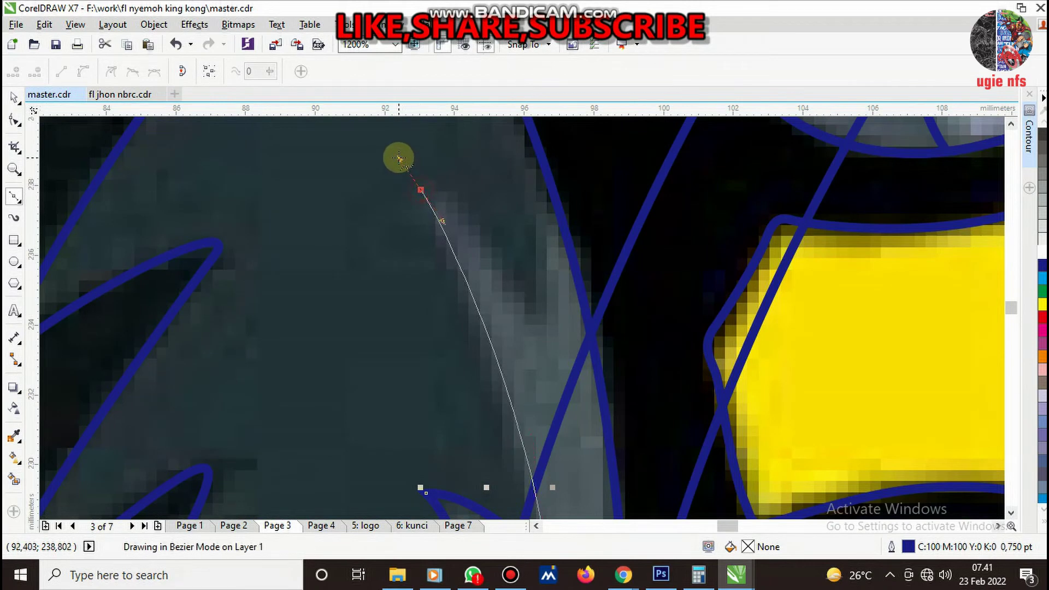
{"action": "left_click_drag", "start_coordinate": [539, 329], "coordinate": [541, 235]}
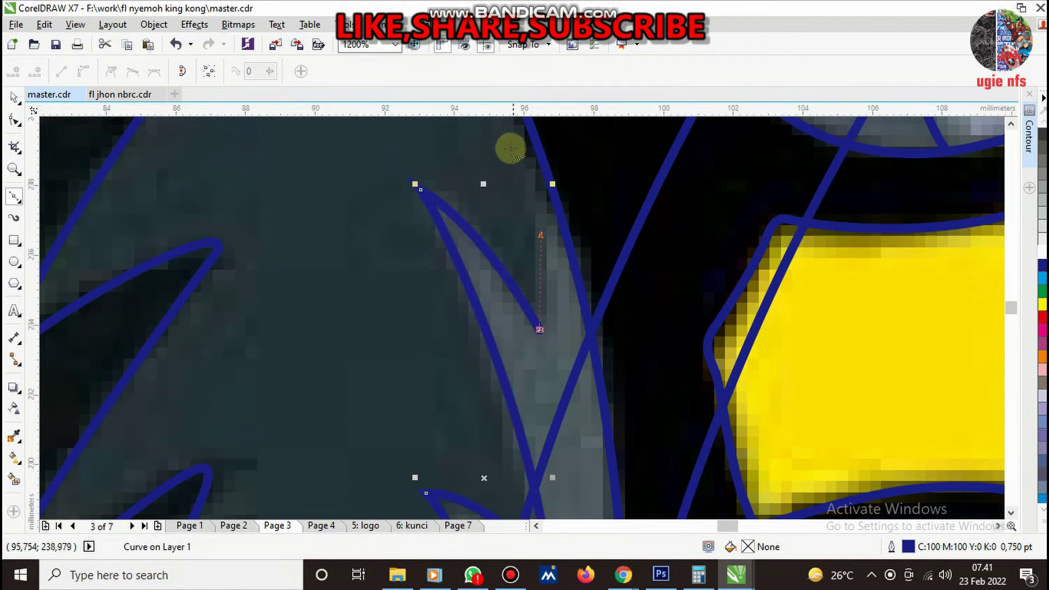
{"action": "left_click", "coordinate": [655, 330]}
{"action": "scroll", "coordinate": [585, 370], "scroll_direction": "down", "scroll_amount": 1}
{"action": "scroll", "coordinate": [585, 370], "scroll_direction": "up", "scroll_amount": 1}
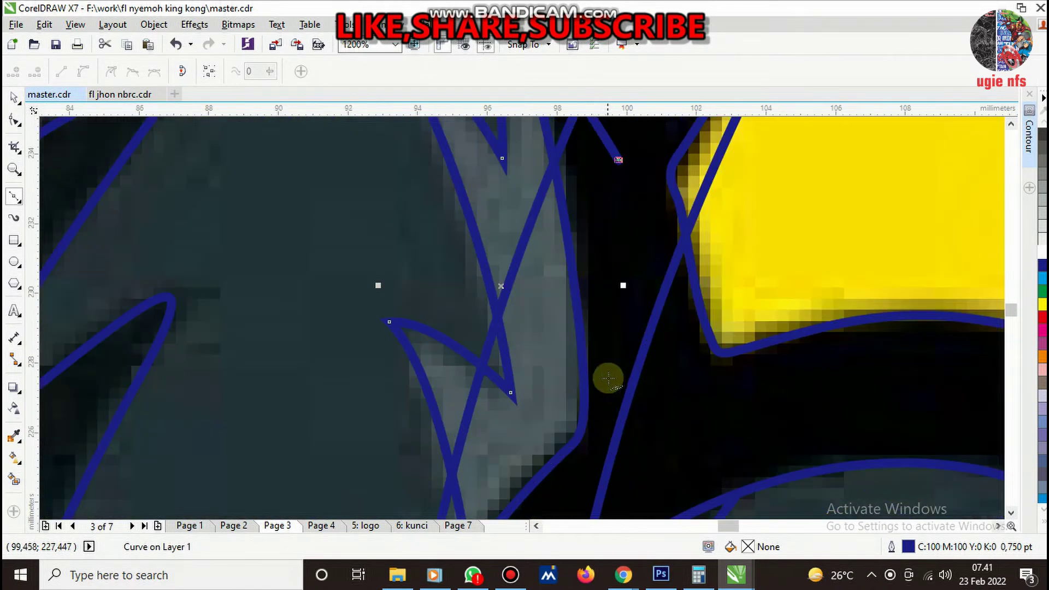
{"action": "left_click_drag", "start_coordinate": [609, 376], "coordinate": [628, 336]}
{"action": "scroll", "coordinate": [629, 336], "scroll_direction": "down", "scroll_amount": 1}
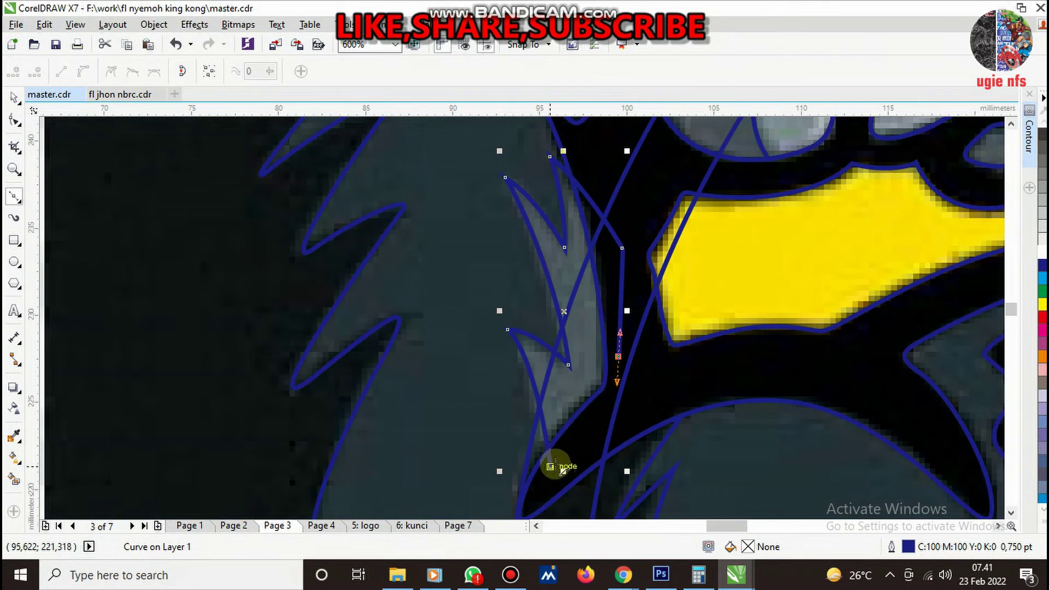
{"action": "left_click_drag", "start_coordinate": [550, 466], "coordinate": [593, 429]}
{"action": "key", "text": "space"}
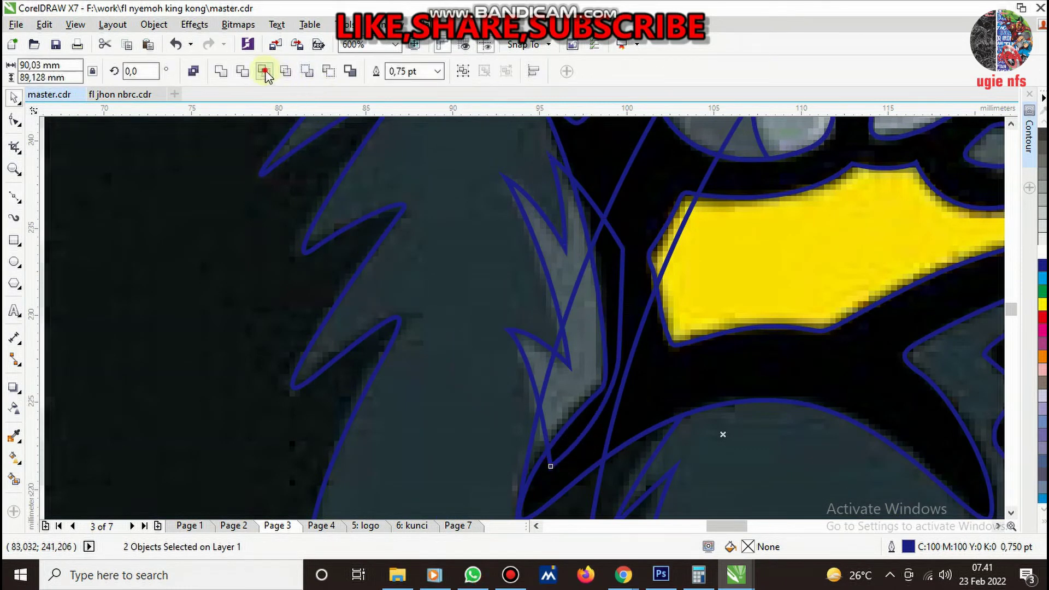
- Merge the tuft with the neighbouring shape into one curve and pick the Color Eyedropper
{"action": "left_click", "coordinate": [263, 71]}
{"action": "key", "text": "Escape"}
{"action": "scroll", "coordinate": [587, 363], "scroll_direction": "down", "scroll_amount": 1}
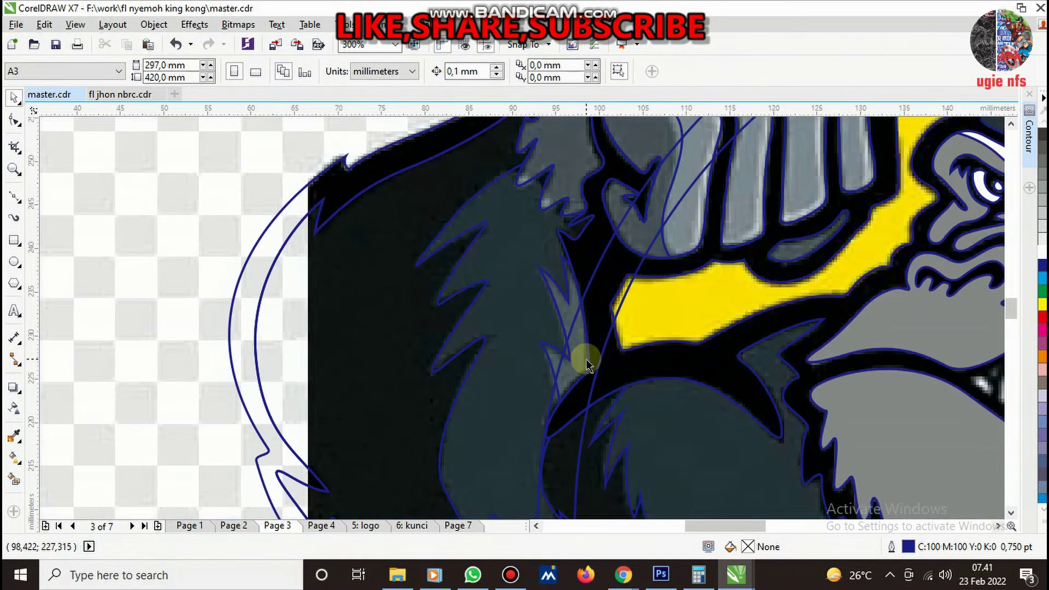
{"action": "scroll", "coordinate": [594, 363], "scroll_direction": "down", "scroll_amount": 2}
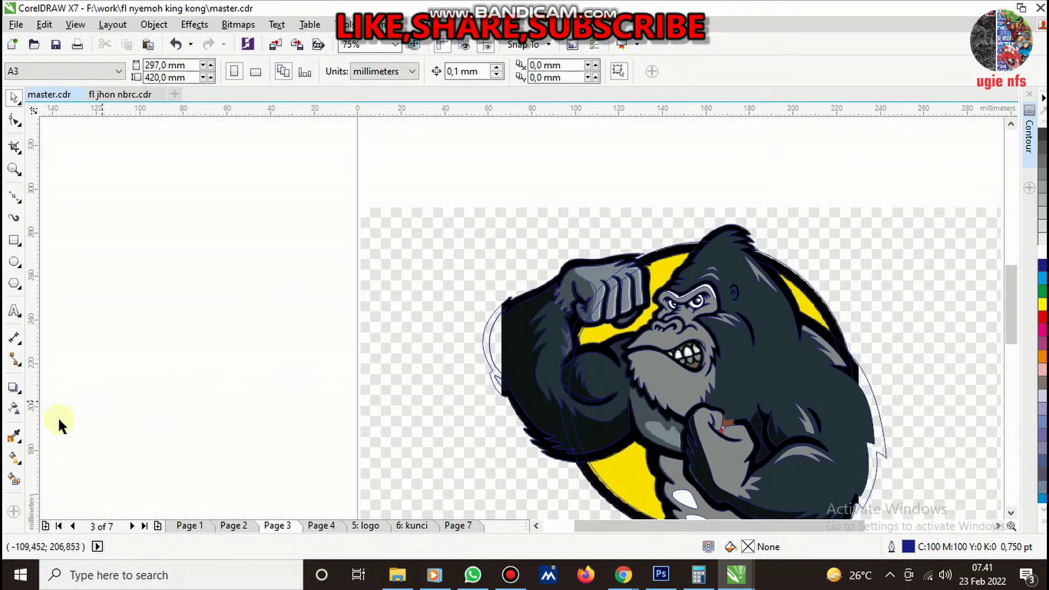
{"action": "left_click", "coordinate": [15, 436]}
{"action": "scroll", "coordinate": [710, 335], "scroll_direction": "up", "scroll_amount": 1}
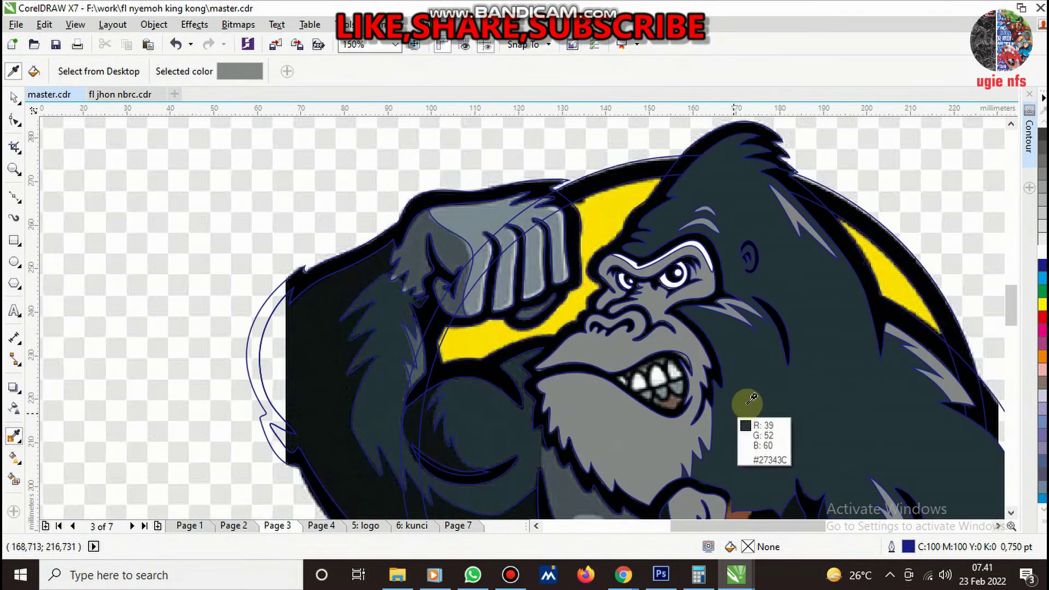
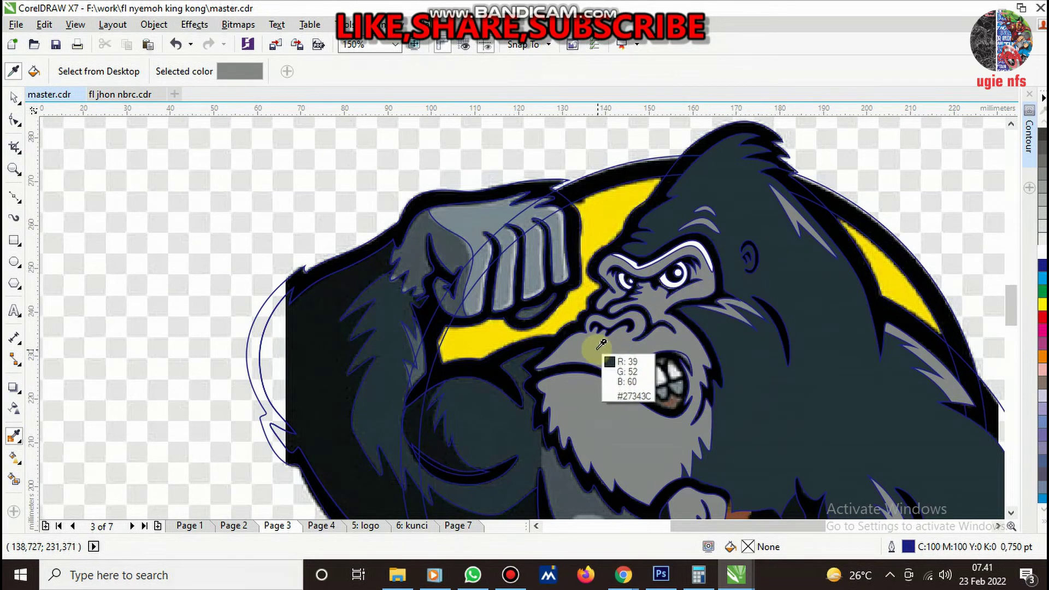
- Sample grey and dark fur colours from the bitmap and fill the arm region dark
{"action": "left_click", "coordinate": [476, 251]}
{"action": "scroll", "coordinate": [475, 250], "scroll_direction": "up", "scroll_amount": 2}
{"action": "scroll", "coordinate": [488, 253], "scroll_direction": "down", "scroll_amount": 2}
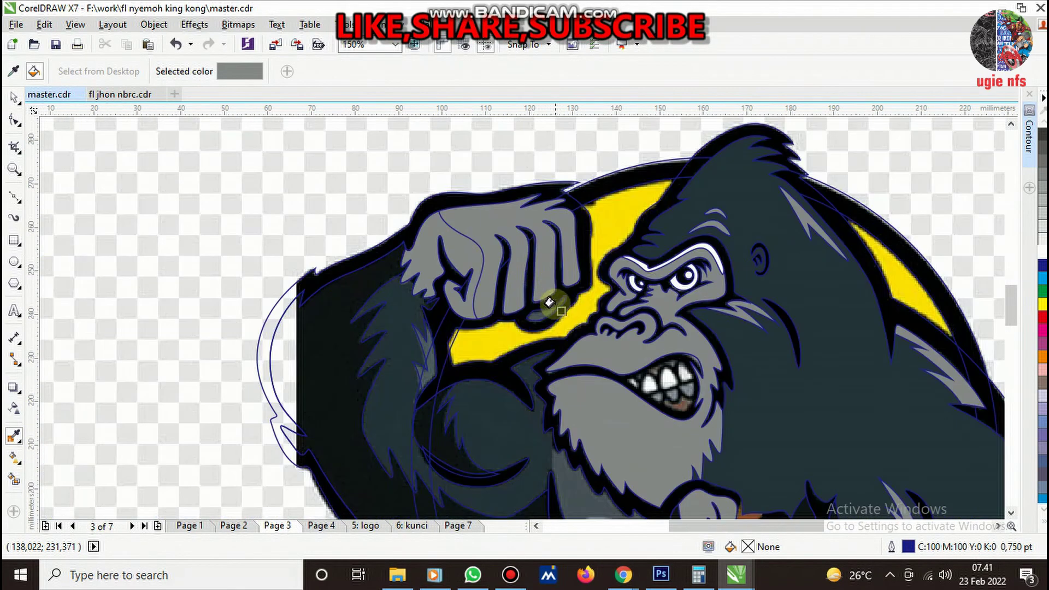
{"action": "scroll", "coordinate": [761, 361], "scroll_direction": "down", "scroll_amount": 1}
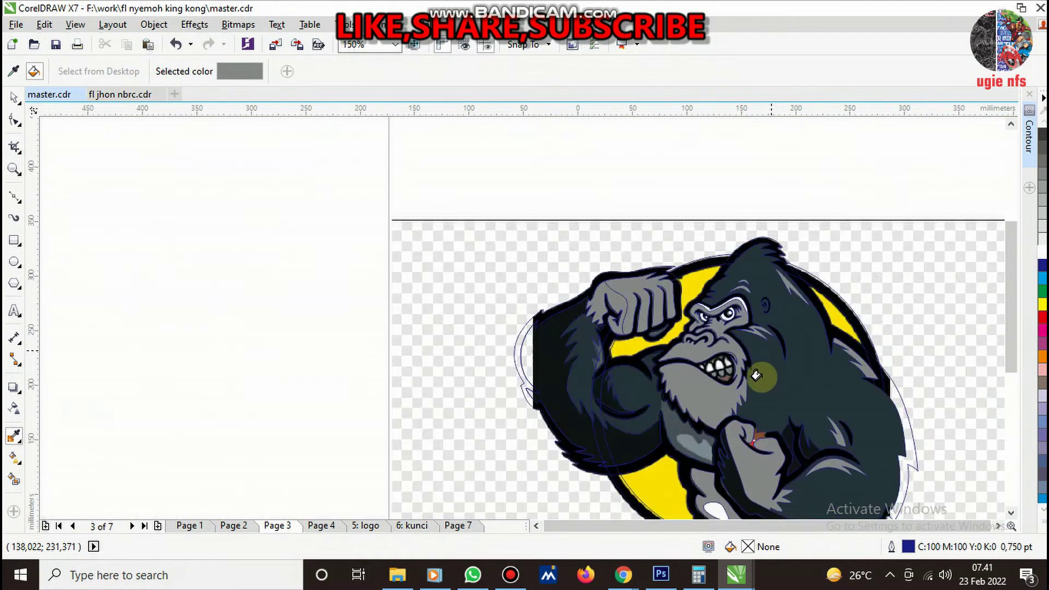
{"action": "scroll", "coordinate": [726, 426], "scroll_direction": "up", "scroll_amount": 1}
{"action": "scroll", "coordinate": [710, 429], "scroll_direction": "up", "scroll_amount": 1}
{"action": "left_click", "coordinate": [607, 437]}
{"action": "scroll", "coordinate": [639, 424], "scroll_direction": "down", "scroll_amount": 2}
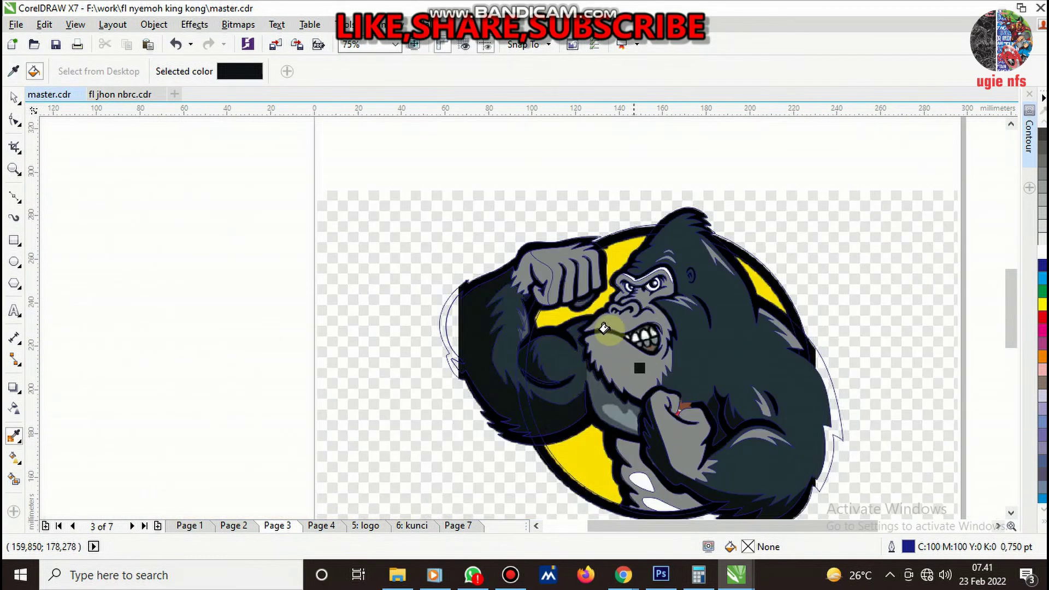
{"action": "scroll", "coordinate": [488, 250], "scroll_direction": "up", "scroll_amount": 1}
{"action": "scroll", "coordinate": [555, 270], "scroll_direction": "up", "scroll_amount": 1}
{"action": "left_click", "coordinate": [555, 270]}
- Sample a grey from the artwork and fill the fur spike with it
{"action": "scroll", "coordinate": [519, 305], "scroll_direction": "down", "scroll_amount": 1}
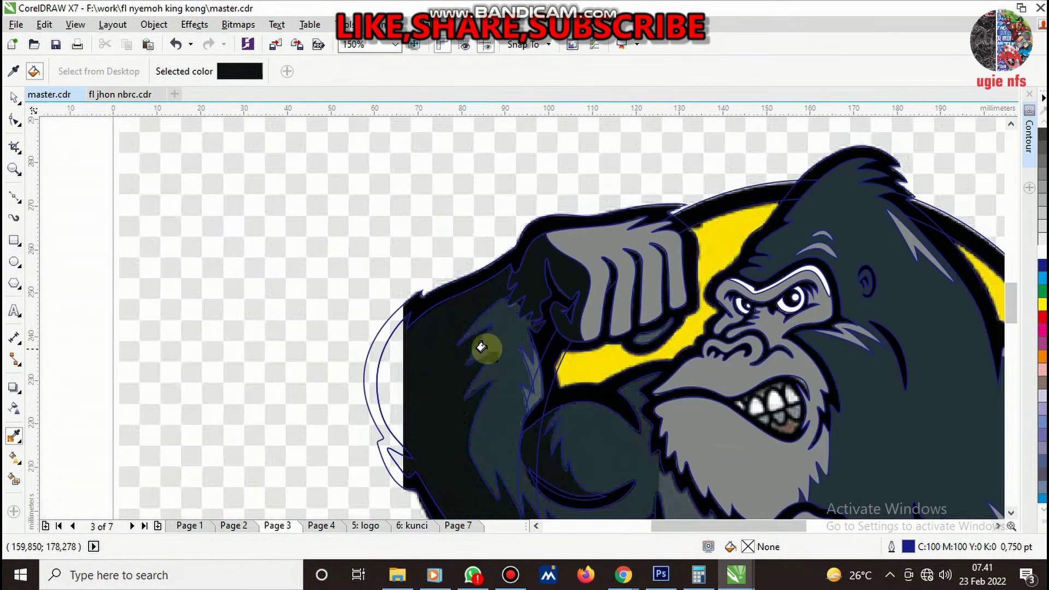
{"action": "scroll", "coordinate": [491, 344], "scroll_direction": "up", "scroll_amount": 1}
{"action": "scroll", "coordinate": [535, 277], "scroll_direction": "down", "scroll_amount": 1}
{"action": "scroll", "coordinate": [535, 277], "scroll_direction": "down", "scroll_amount": 1}
{"action": "scroll", "coordinate": [511, 329], "scroll_direction": "up", "scroll_amount": 1}
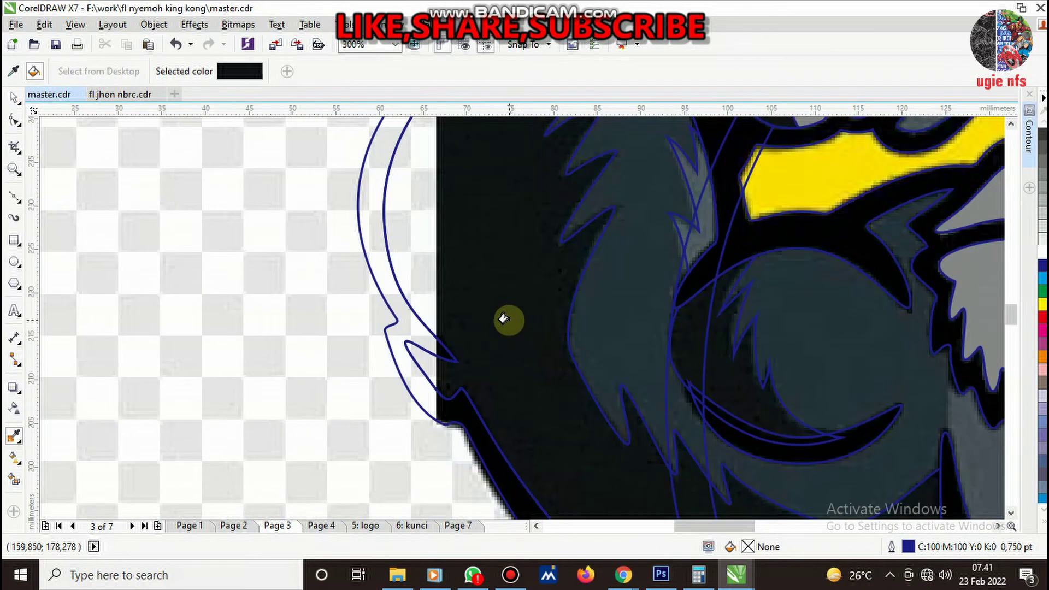
{"action": "scroll", "coordinate": [503, 317], "scroll_direction": "down", "scroll_amount": 1}
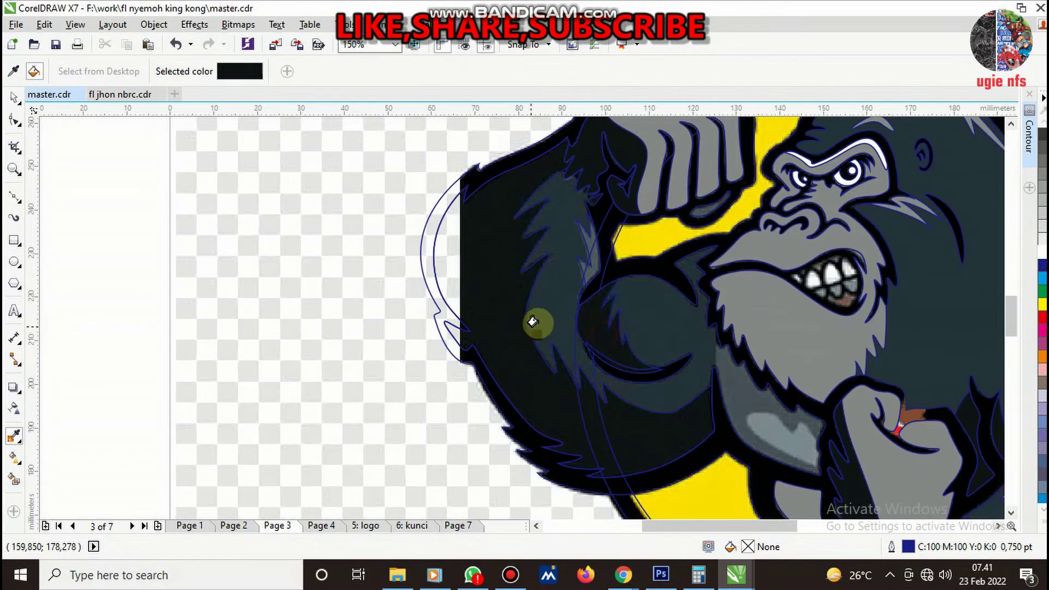
{"action": "left_click", "coordinate": [782, 309]}
{"action": "scroll", "coordinate": [573, 265], "scroll_direction": "up", "scroll_amount": 2}
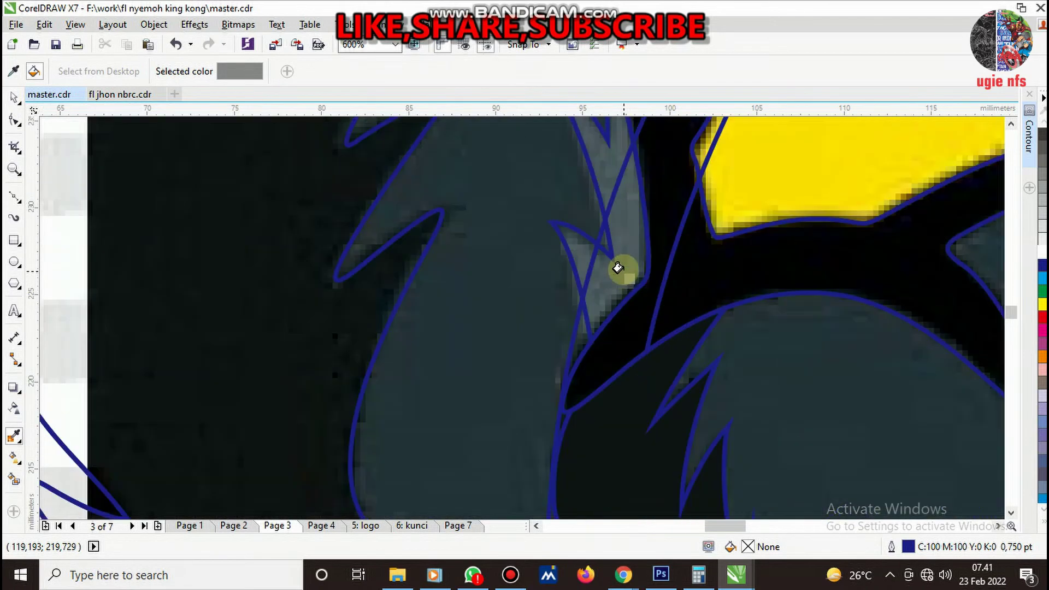
{"action": "left_click", "coordinate": [629, 295]}
- Refill the arm shape slate grey with the sampled fur colour and fill the outer body outline black
{"action": "scroll", "coordinate": [629, 295], "scroll_direction": "down", "scroll_amount": 2}
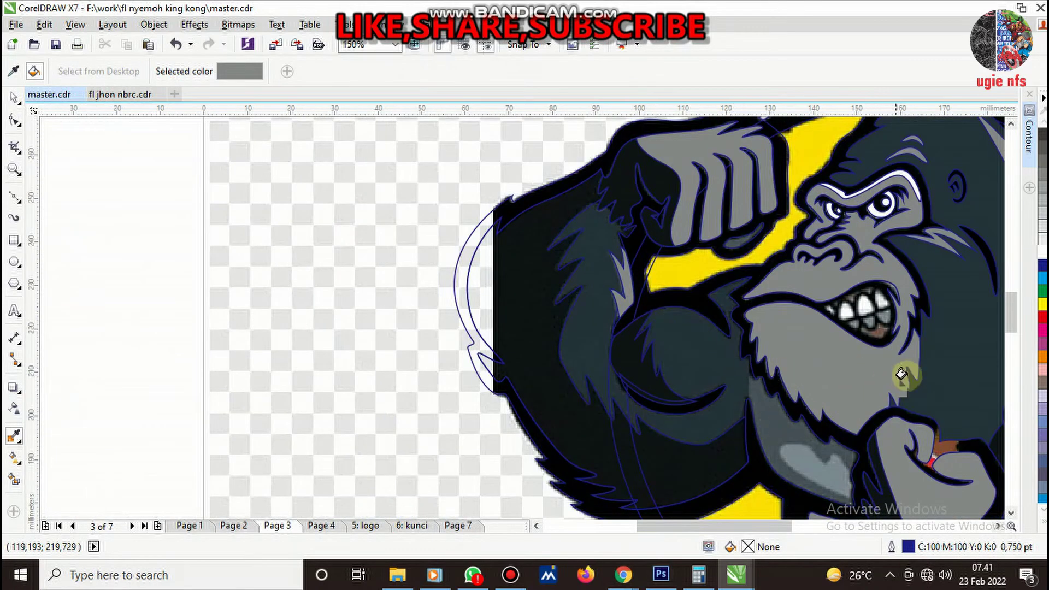
{"action": "left_click", "coordinate": [953, 359]}
{"action": "left_click", "coordinate": [694, 354]}
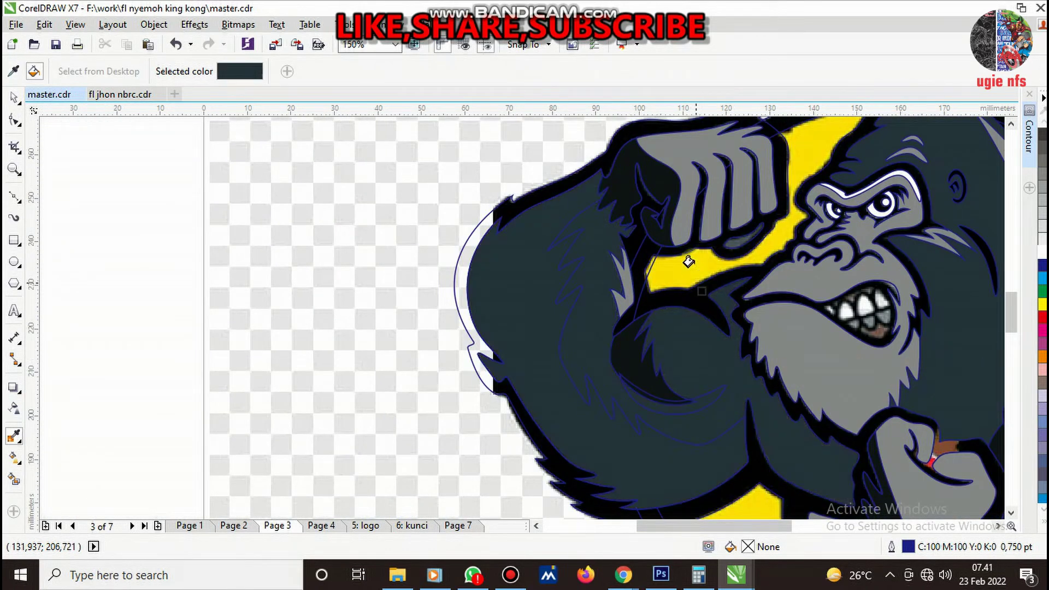
{"action": "left_click", "coordinate": [661, 176], "text": "shift"}
{"action": "left_click", "coordinate": [538, 281]}
{"action": "scroll", "coordinate": [473, 299], "scroll_direction": "down", "scroll_amount": 3}
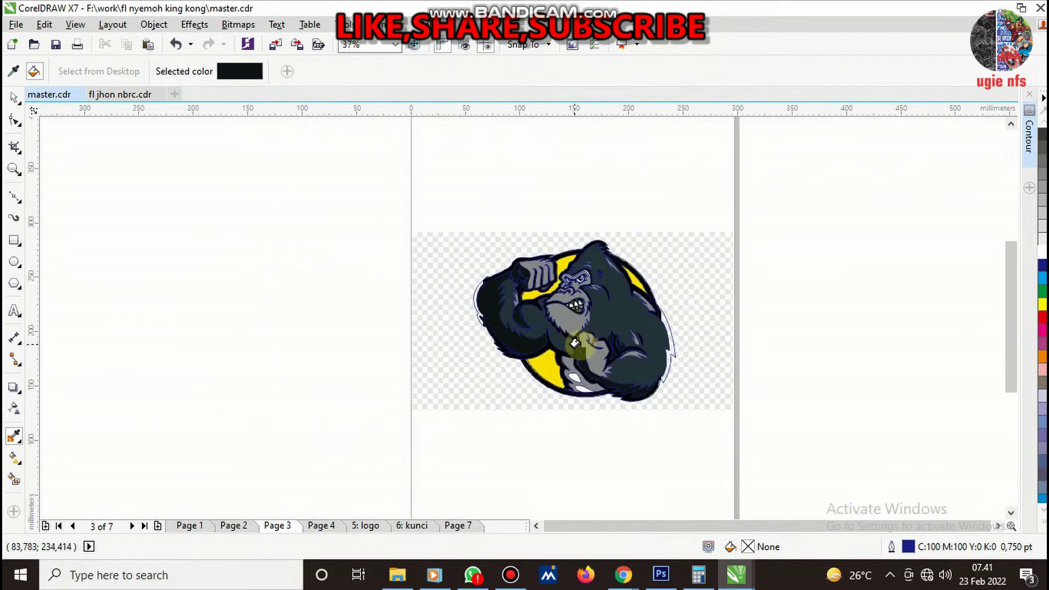
{"action": "key", "text": "space"}
{"action": "scroll", "coordinate": [585, 335], "scroll_direction": "up", "scroll_amount": 1}
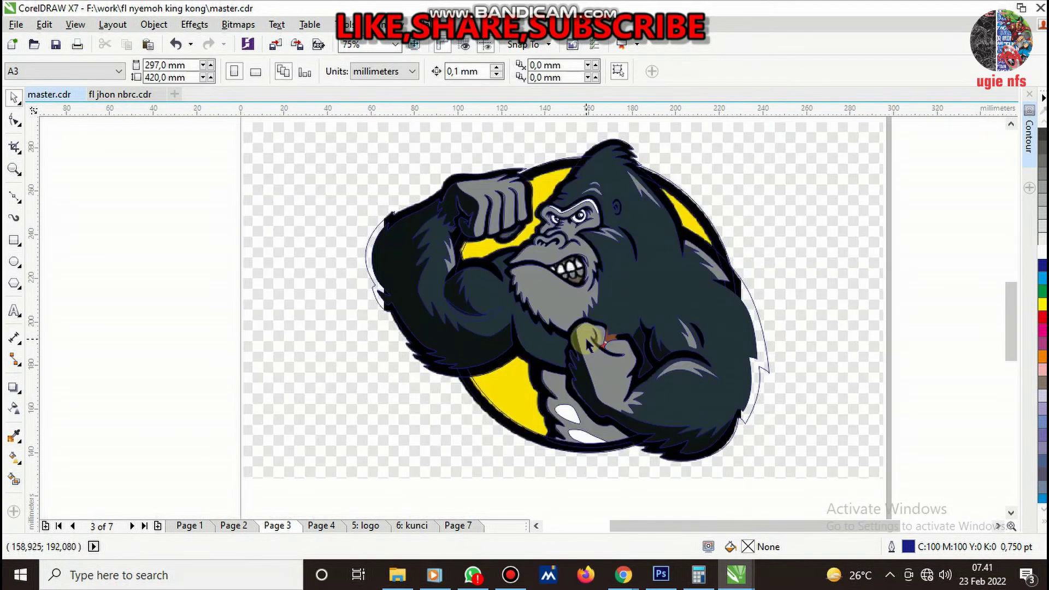
- Sample grey from the fist and fill the small shape below the fist with it
{"action": "left_click", "coordinate": [12, 199]}
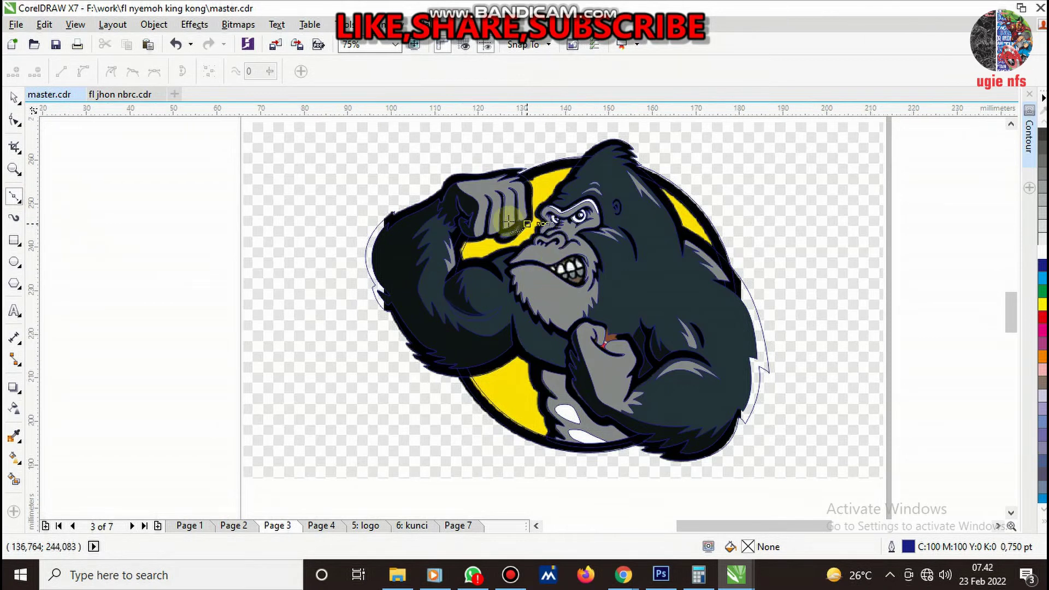
{"action": "scroll", "coordinate": [492, 219], "scroll_direction": "up", "scroll_amount": 5}
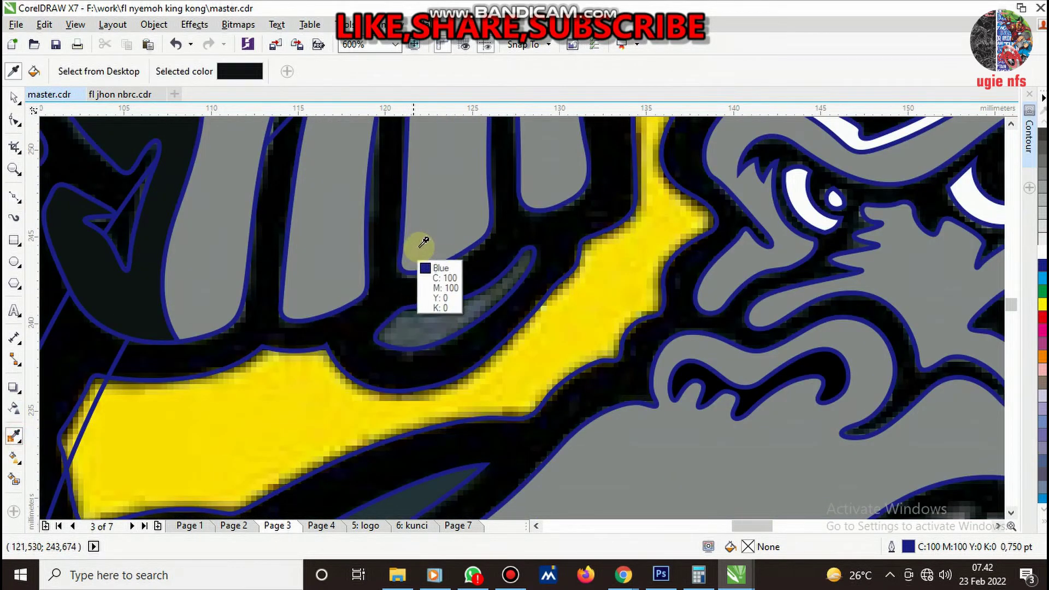
{"action": "left_click", "coordinate": [445, 228]}
{"action": "left_click", "coordinate": [420, 323]}
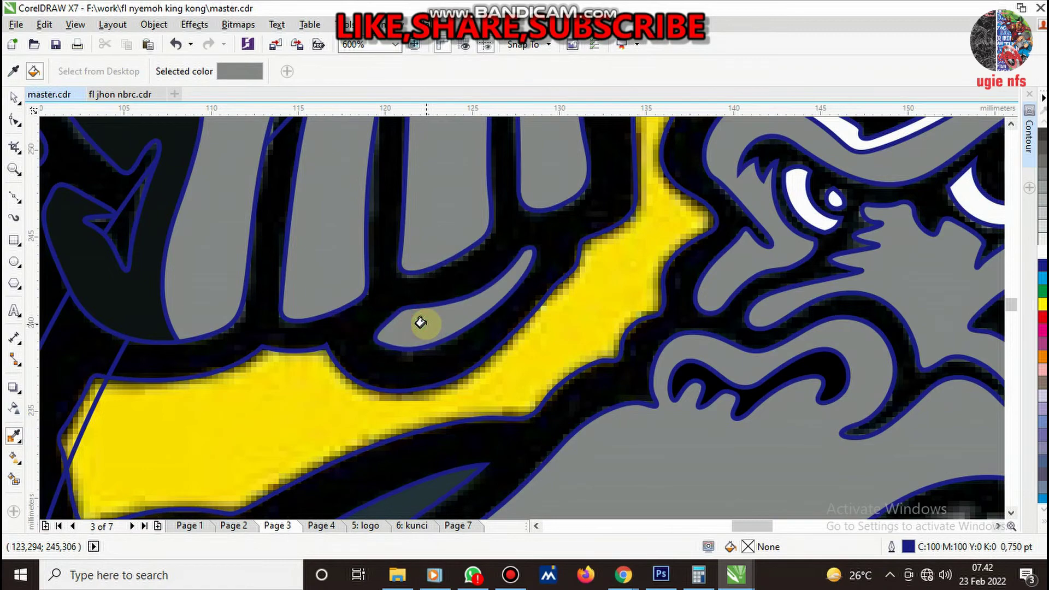
{"action": "scroll", "coordinate": [421, 322], "scroll_direction": "down", "scroll_amount": 4}
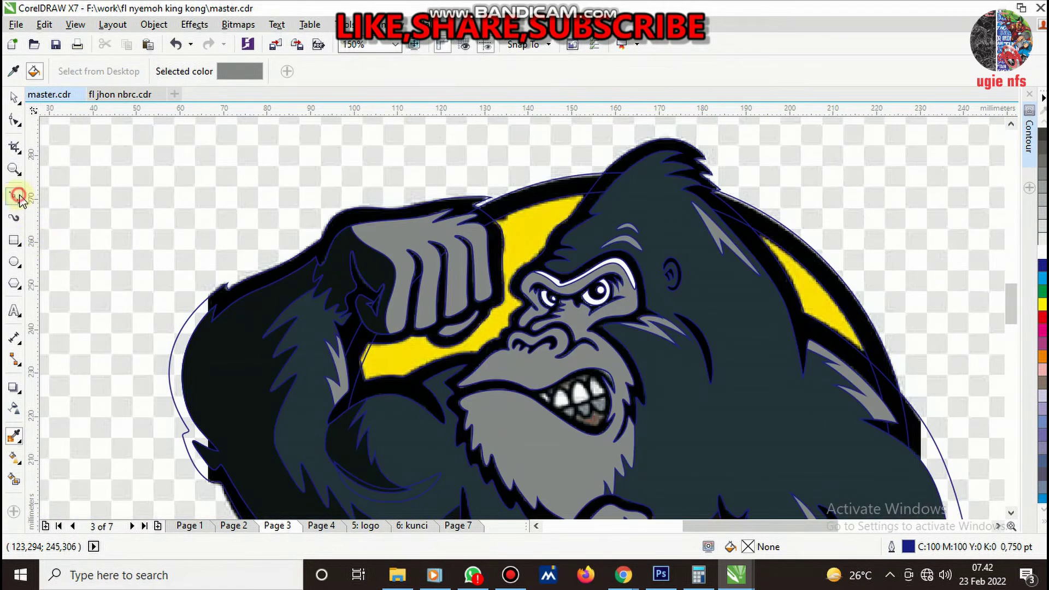
- Trace a new closed Bezier outline along the fur patch beside the lower fist
{"action": "left_click", "coordinate": [19, 198]}
{"action": "scroll", "coordinate": [579, 361], "scroll_direction": "down", "scroll_amount": 2}
{"action": "scroll", "coordinate": [492, 339], "scroll_direction": "up", "scroll_amount": 1}
{"action": "scroll", "coordinate": [514, 322], "scroll_direction": "up", "scroll_amount": 2}
{"action": "scroll", "coordinate": [503, 431], "scroll_direction": "down", "scroll_amount": 2}
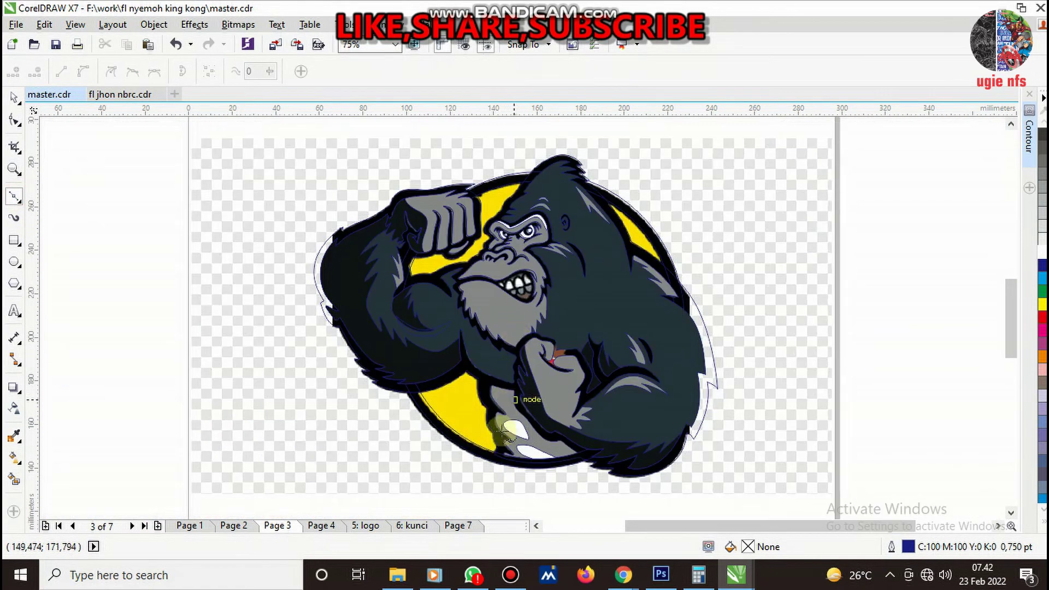
{"action": "scroll", "coordinate": [502, 432], "scroll_direction": "up", "scroll_amount": 4}
{"action": "scroll", "coordinate": [499, 398], "scroll_direction": "down", "scroll_amount": 2}
{"action": "scroll", "coordinate": [499, 375], "scroll_direction": "down", "scroll_amount": 2}
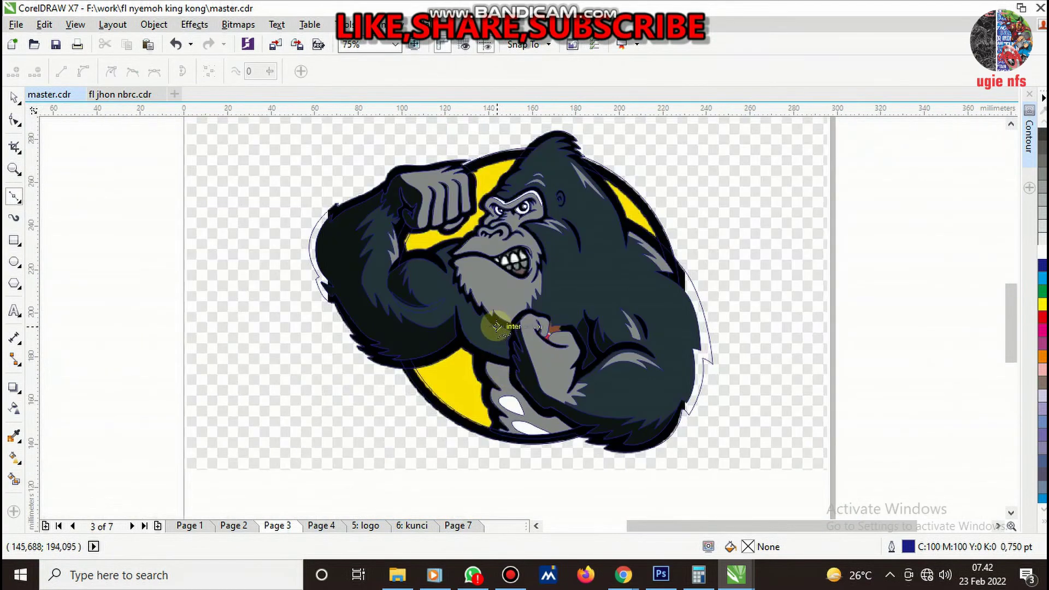
{"action": "scroll", "coordinate": [496, 326], "scroll_direction": "up", "scroll_amount": 2}
{"action": "left_click", "coordinate": [491, 323]}
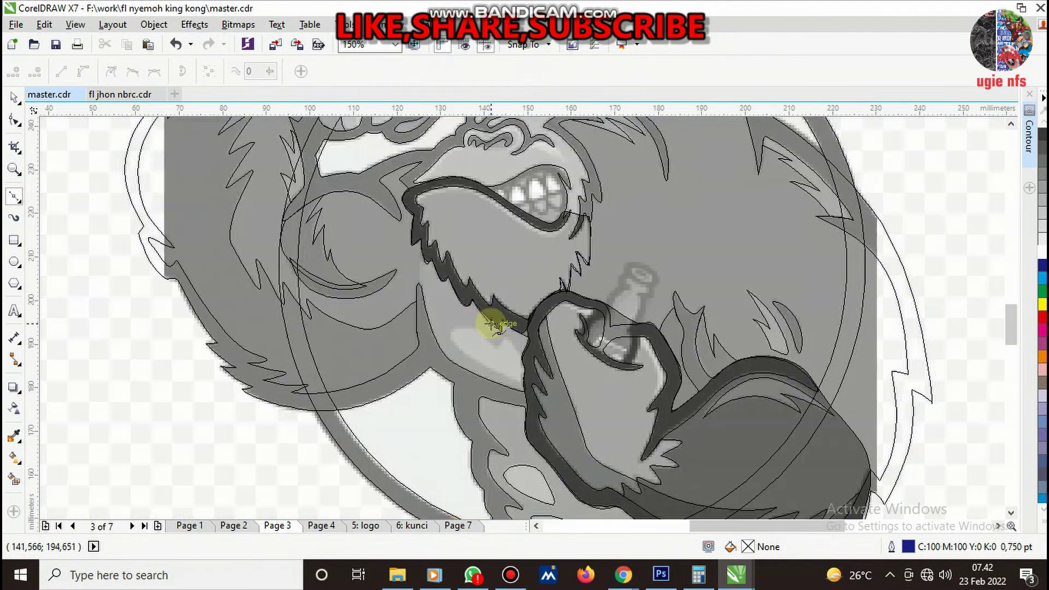
{"action": "scroll", "coordinate": [454, 320], "scroll_direction": "up", "scroll_amount": 2}
{"action": "scroll", "coordinate": [557, 418], "scroll_direction": "up", "scroll_amount": 2}
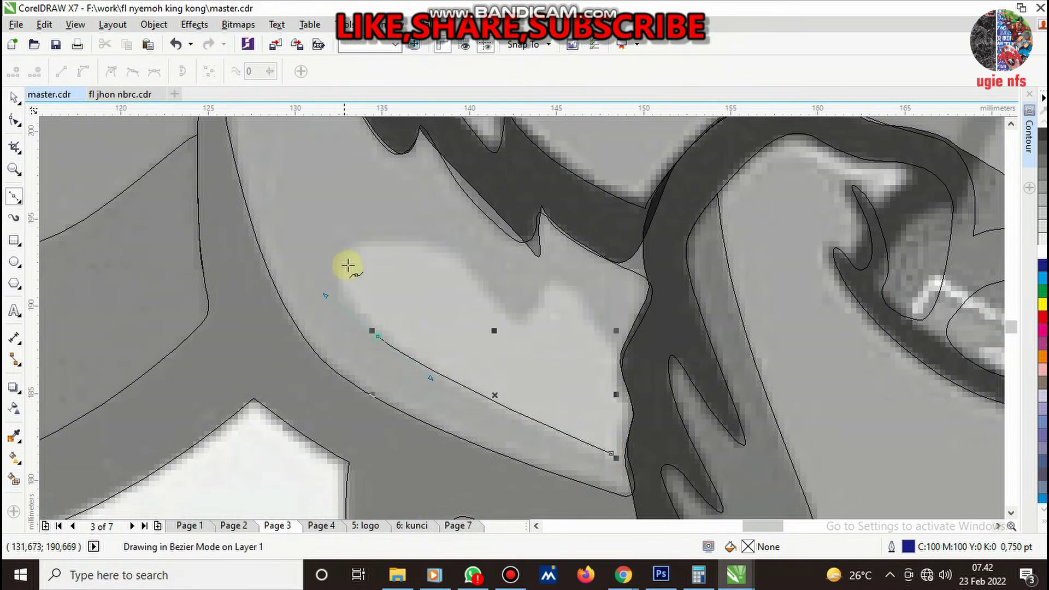
{"action": "left_click_drag", "start_coordinate": [357, 244], "coordinate": [374, 235]}
{"action": "mouse_move", "coordinate": [475, 281]}
{"action": "left_mouse_down"}
{"action": "mouse_move", "coordinate": [517, 325]}
{"action": "mouse_move", "coordinate": [541, 288]}
{"action": "mouse_move", "coordinate": [601, 331]}
{"action": "left_mouse_up"}
{"action": "left_click_drag", "start_coordinate": [638, 387], "coordinate": [650, 416]}
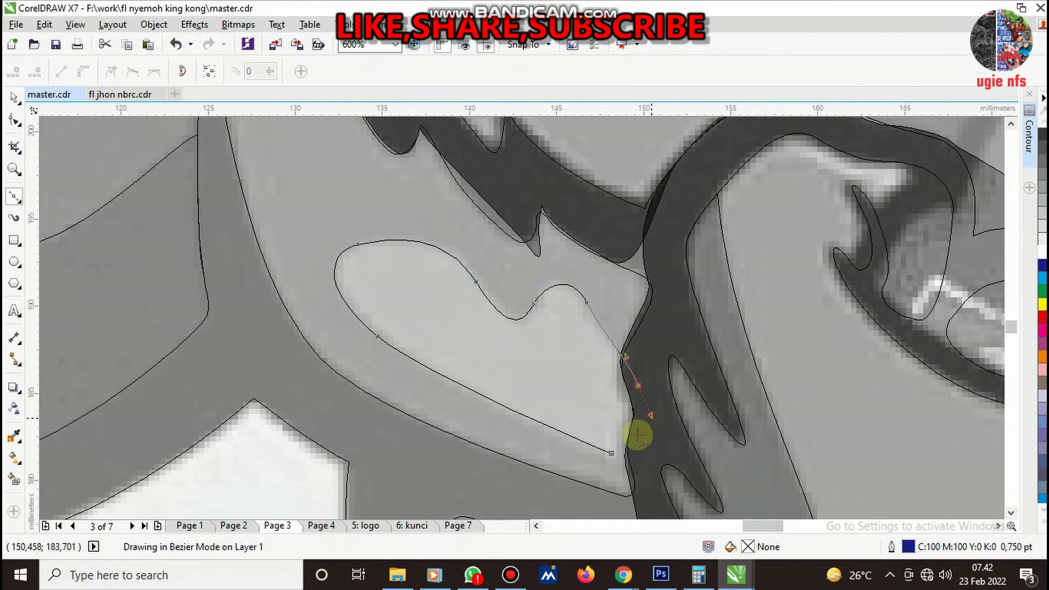
{"action": "left_click", "coordinate": [611, 452]}
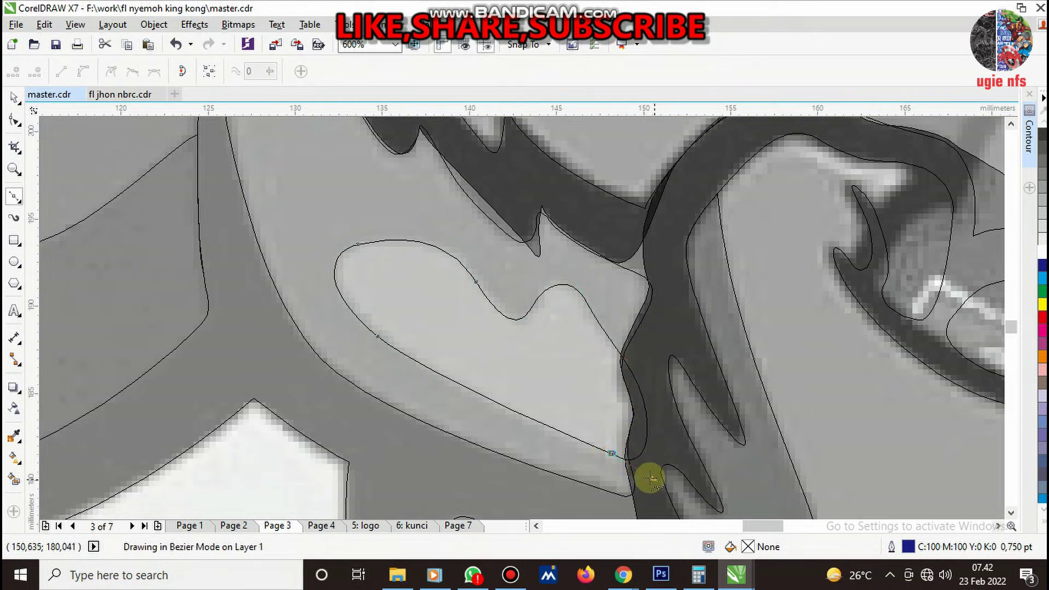
{"action": "key", "text": "space"}
- Intersect the new curve with the shape beneath it and return to the full-colour view
{"action": "left_click", "coordinate": [531, 448], "text": "shift"}
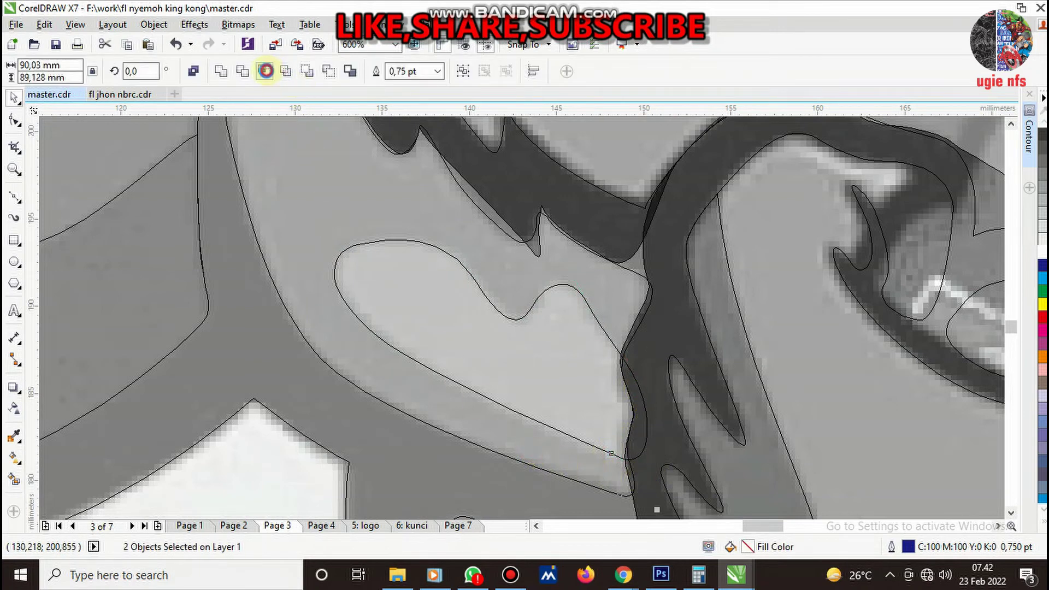
{"action": "left_click", "coordinate": [265, 71]}
{"action": "left_click", "coordinate": [642, 414]}
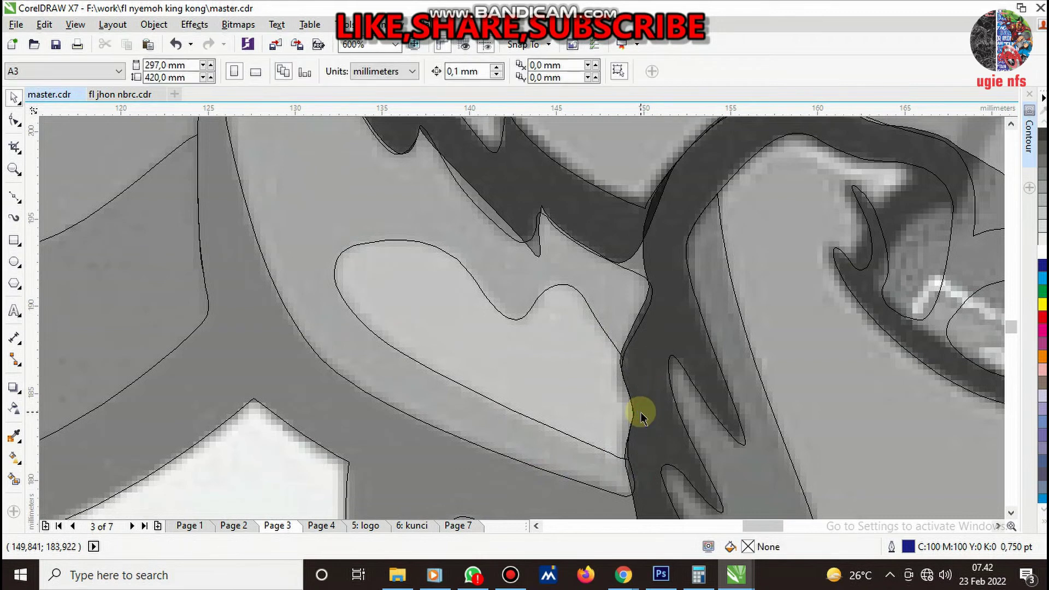
{"action": "key", "text": "shift+F9"}
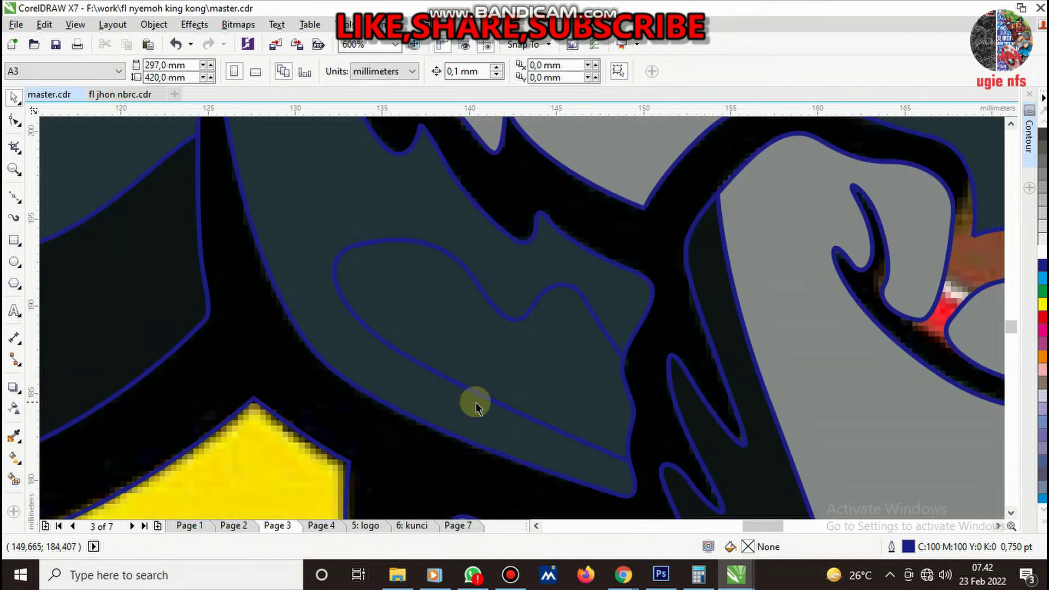
- Sample the dark fur colour #111518 and a fur grey, filling the light hand patch grey
{"action": "left_click", "coordinate": [15, 436]}
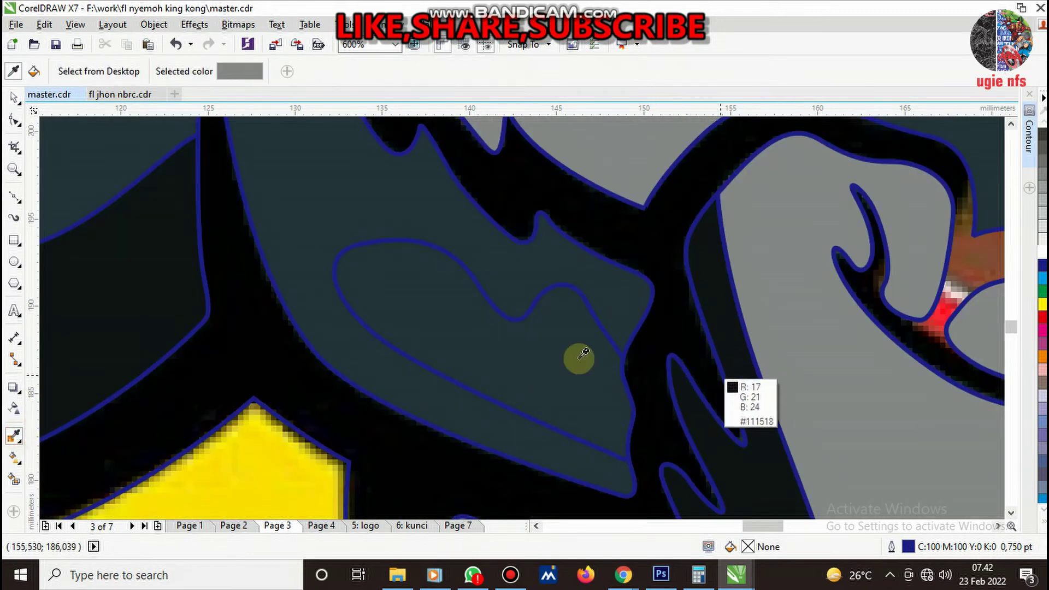
{"action": "scroll", "coordinate": [628, 317], "scroll_direction": "down", "scroll_amount": 4}
{"action": "scroll", "coordinate": [632, 355], "scroll_direction": "down", "scroll_amount": 3}
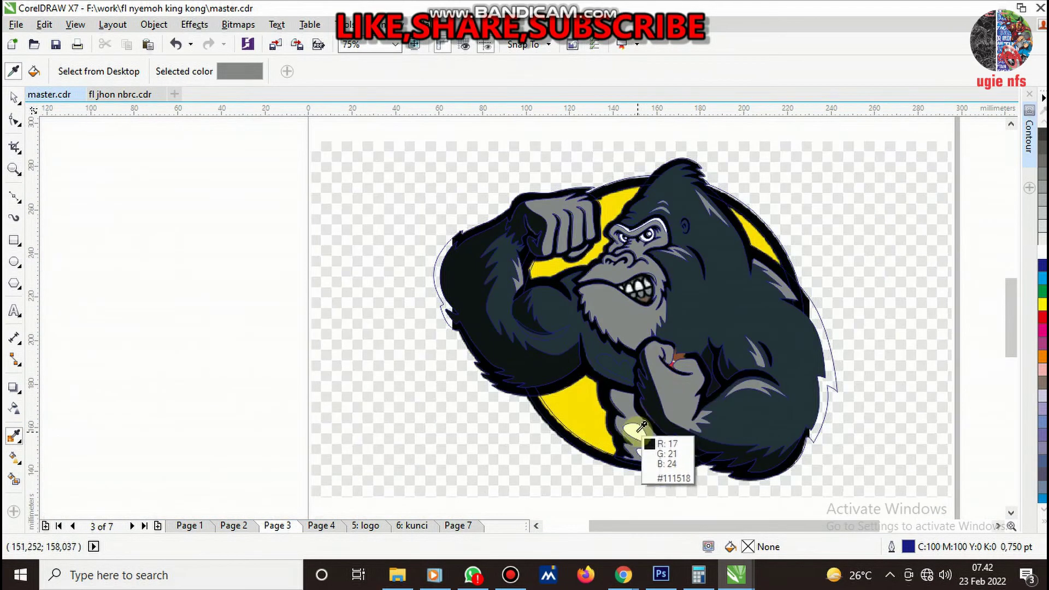
{"action": "left_click", "coordinate": [629, 425]}
{"action": "scroll", "coordinate": [617, 362], "scroll_direction": "up", "scroll_amount": 5}
{"action": "scroll", "coordinate": [618, 363], "scroll_direction": "up", "scroll_amount": 4}
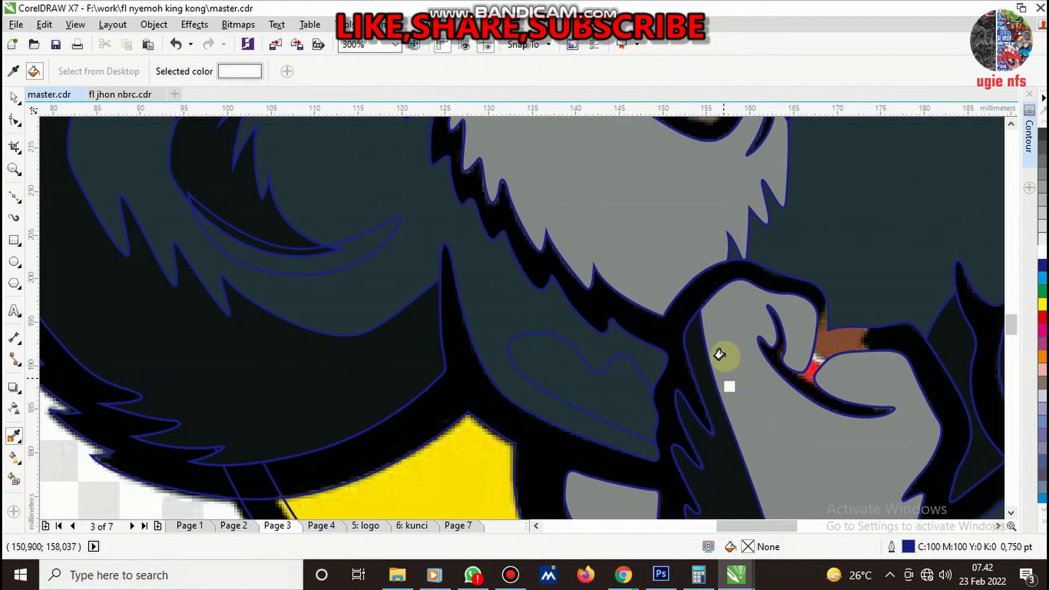
{"action": "left_click", "coordinate": [639, 243], "text": "shift"}
{"action": "left_click", "coordinate": [614, 390]}
{"action": "scroll", "coordinate": [556, 401], "scroll_direction": "down", "scroll_amount": 5}
- Begin tracing the mouth outline with Bezier curves along its lower edge
{"action": "left_click", "coordinate": [14, 97]}
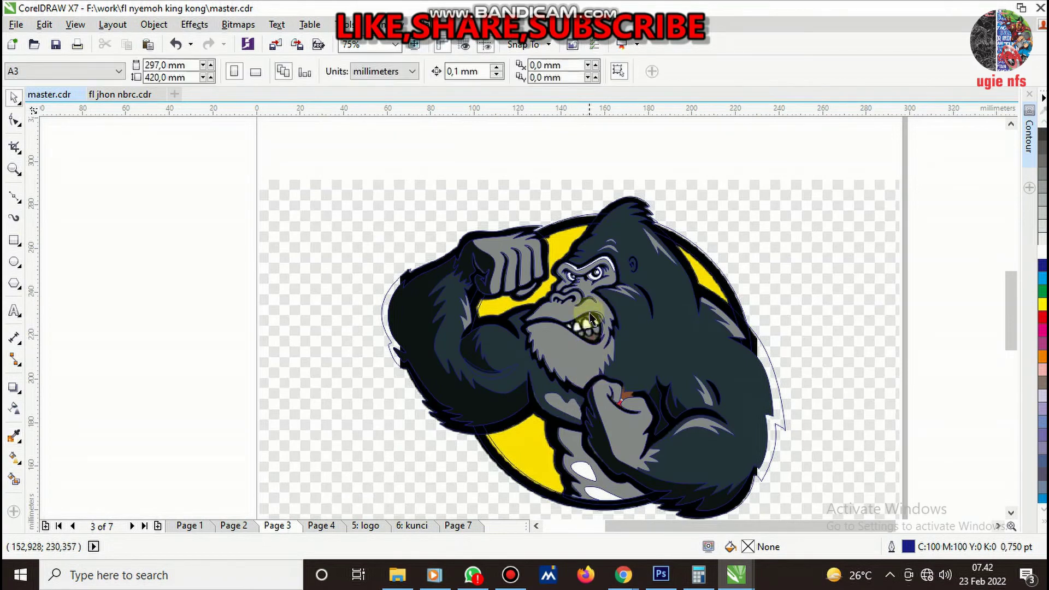
{"action": "scroll", "coordinate": [597, 328], "scroll_direction": "up", "scroll_amount": 5}
{"action": "left_click", "coordinate": [13, 195]}
{"action": "scroll", "coordinate": [350, 262], "scroll_direction": "down", "scroll_amount": 2}
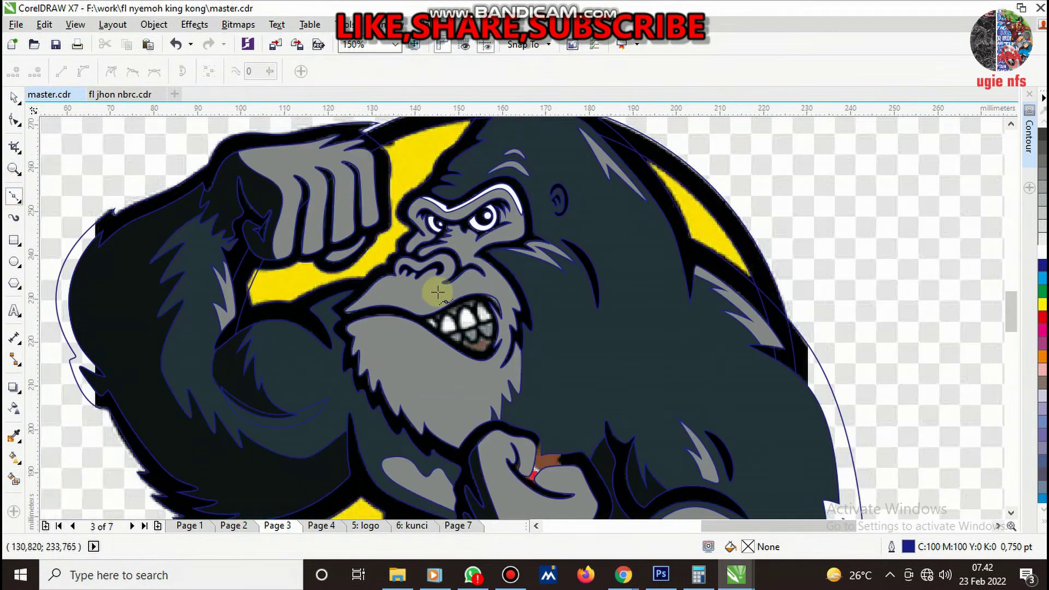
{"action": "scroll", "coordinate": [483, 322], "scroll_direction": "up", "scroll_amount": 2}
{"action": "scroll", "coordinate": [470, 369], "scroll_direction": "up", "scroll_amount": 2}
{"action": "scroll", "coordinate": [467, 377], "scroll_direction": "down", "scroll_amount": 4}
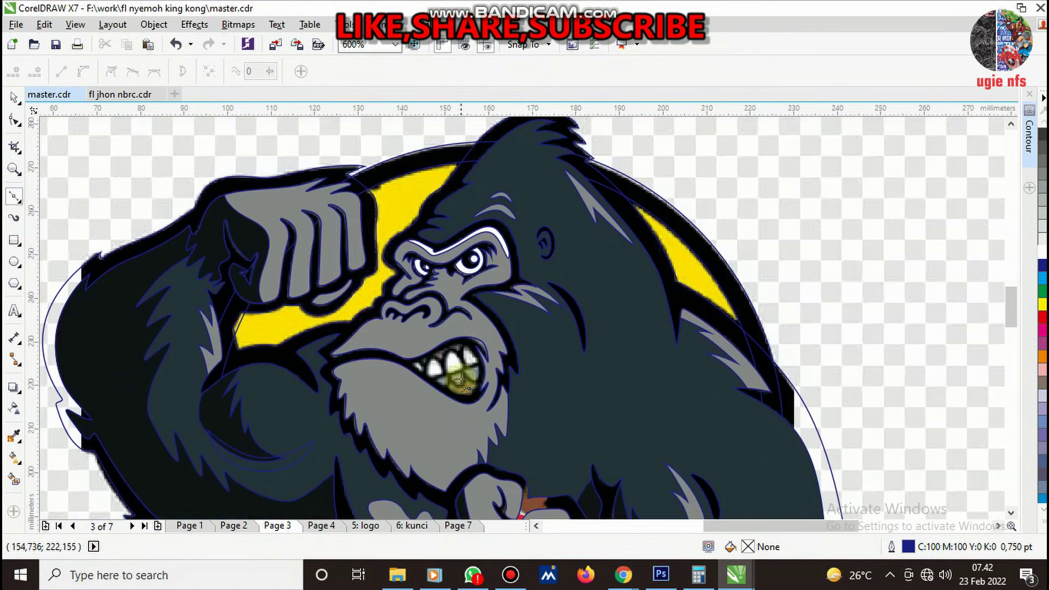
{"action": "scroll", "coordinate": [467, 393], "scroll_direction": "up", "scroll_amount": 4}
{"action": "scroll", "coordinate": [460, 340], "scroll_direction": "down", "scroll_amount": 5}
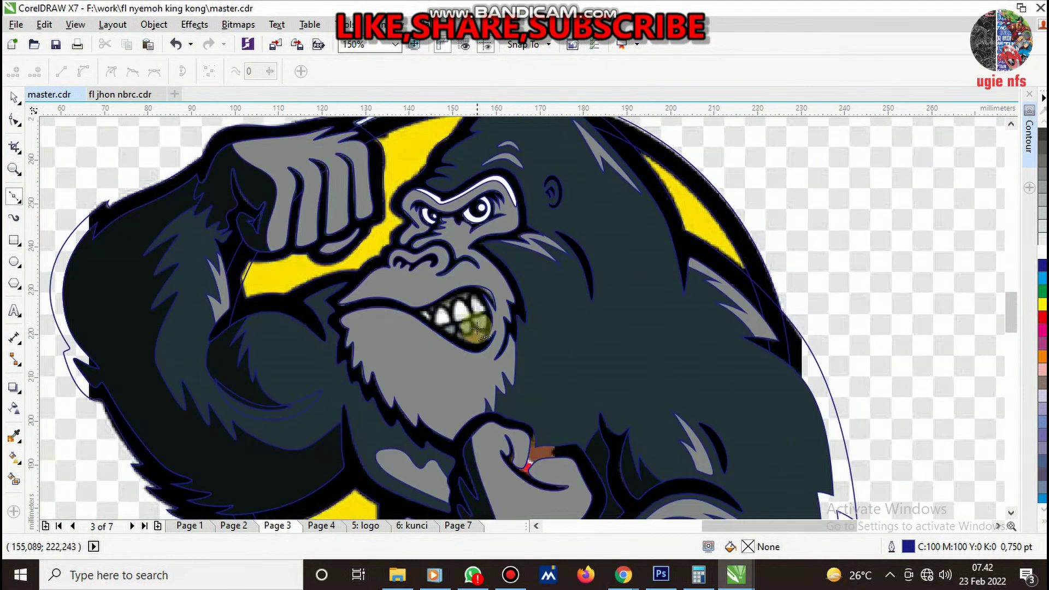
{"action": "scroll", "coordinate": [465, 344], "scroll_direction": "down", "scroll_amount": 2}
{"action": "scroll", "coordinate": [493, 386], "scroll_direction": "up", "scroll_amount": 4}
{"action": "scroll", "coordinate": [481, 393], "scroll_direction": "down", "scroll_amount": 3}
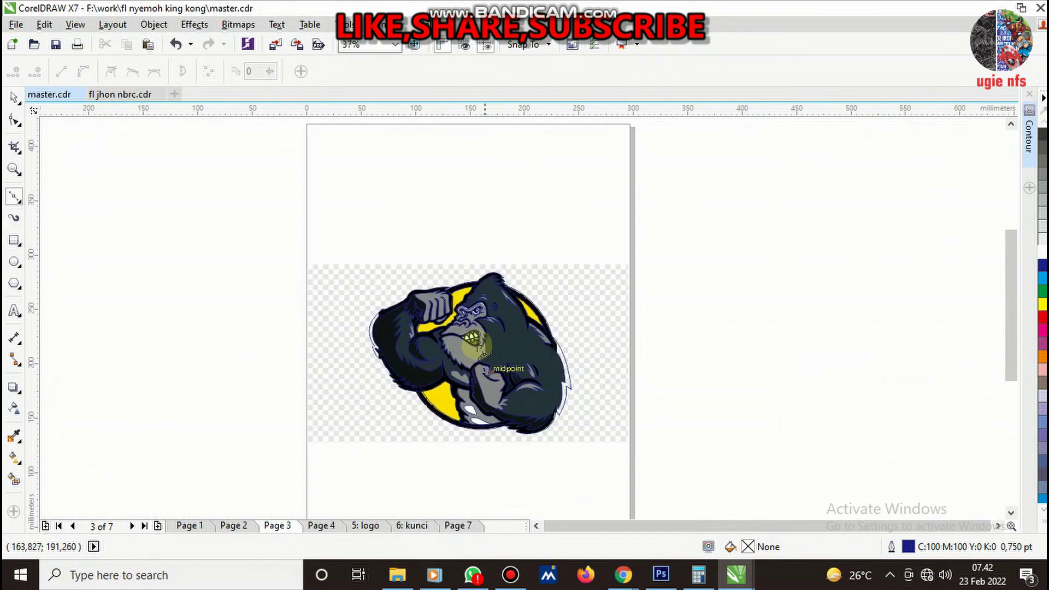
{"action": "scroll", "coordinate": [475, 333], "scroll_direction": "up", "scroll_amount": 2}
{"action": "scroll", "coordinate": [440, 328], "scroll_direction": "up", "scroll_amount": 2}
{"action": "scroll", "coordinate": [389, 315], "scroll_direction": "up", "scroll_amount": 2}
{"action": "scroll", "coordinate": [389, 316], "scroll_direction": "up", "scroll_amount": 2}
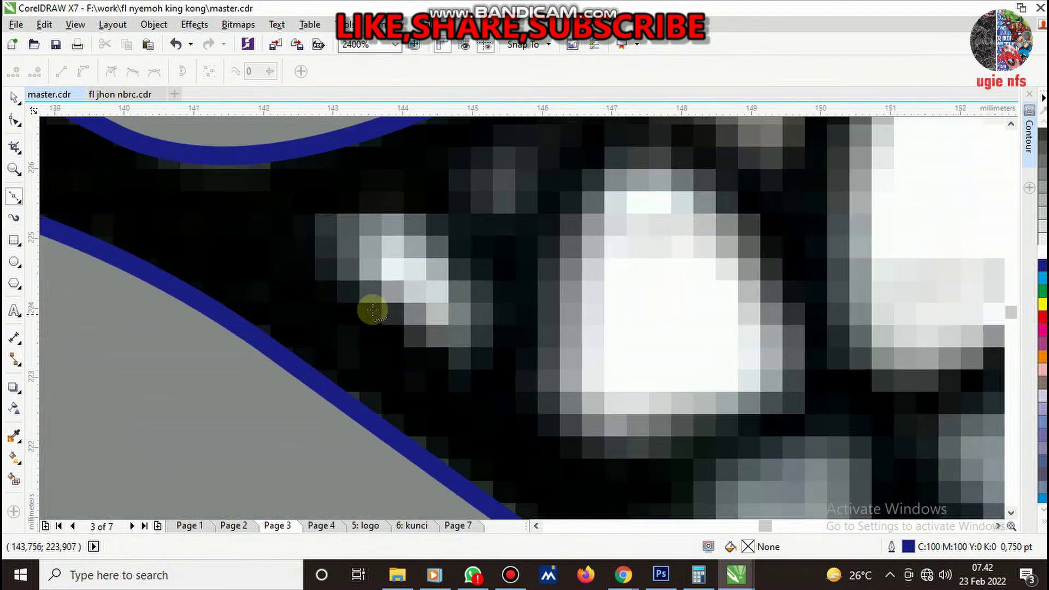
{"action": "scroll", "coordinate": [511, 398], "scroll_direction": "down", "scroll_amount": 2}
{"action": "scroll", "coordinate": [497, 379], "scroll_direction": "up", "scroll_amount": 1}
{"action": "left_click_drag", "start_coordinate": [498, 373], "coordinate": [636, 453]}
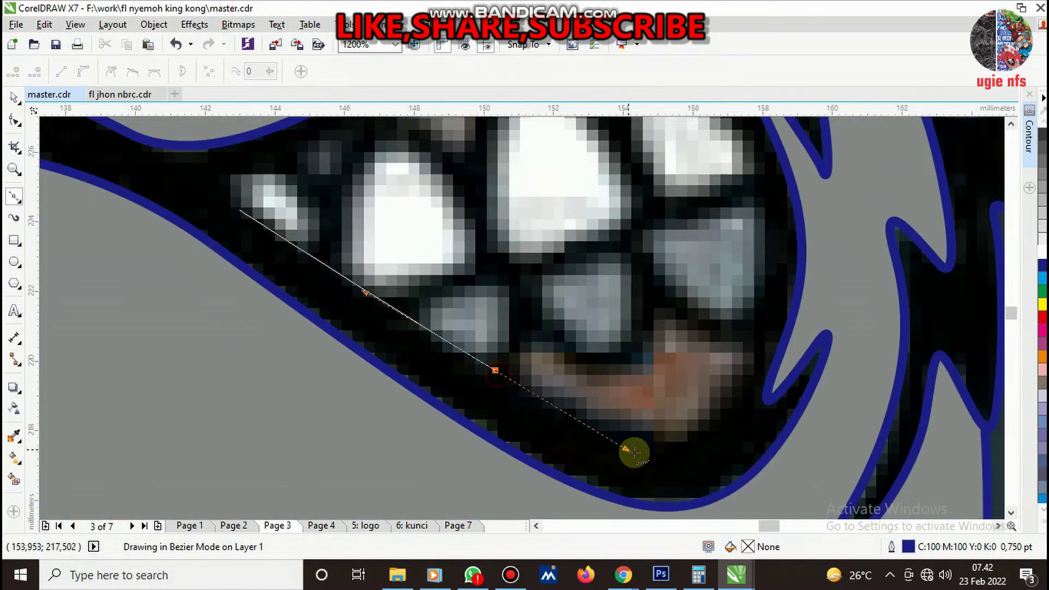
{"action": "left_click_drag", "start_coordinate": [725, 432], "coordinate": [761, 363]}
- Continue the outline up the mouth's right side and along the upper lip, closing it
{"action": "scroll", "coordinate": [707, 403], "scroll_direction": "down", "scroll_amount": 2}
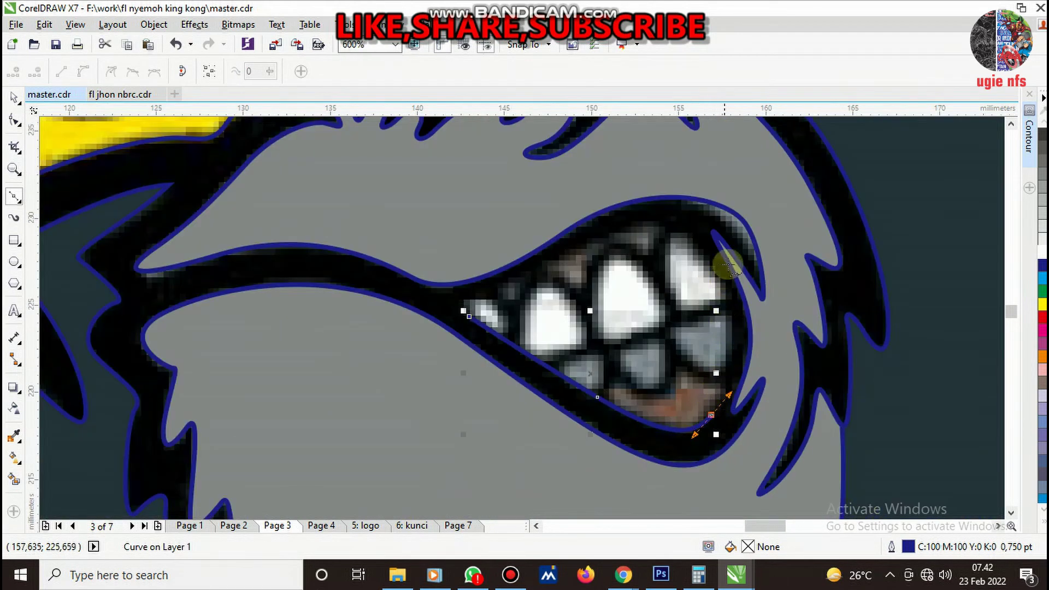
{"action": "scroll", "coordinate": [728, 316], "scroll_direction": "up", "scroll_amount": 2}
{"action": "left_click_drag", "start_coordinate": [726, 307], "coordinate": [700, 245]}
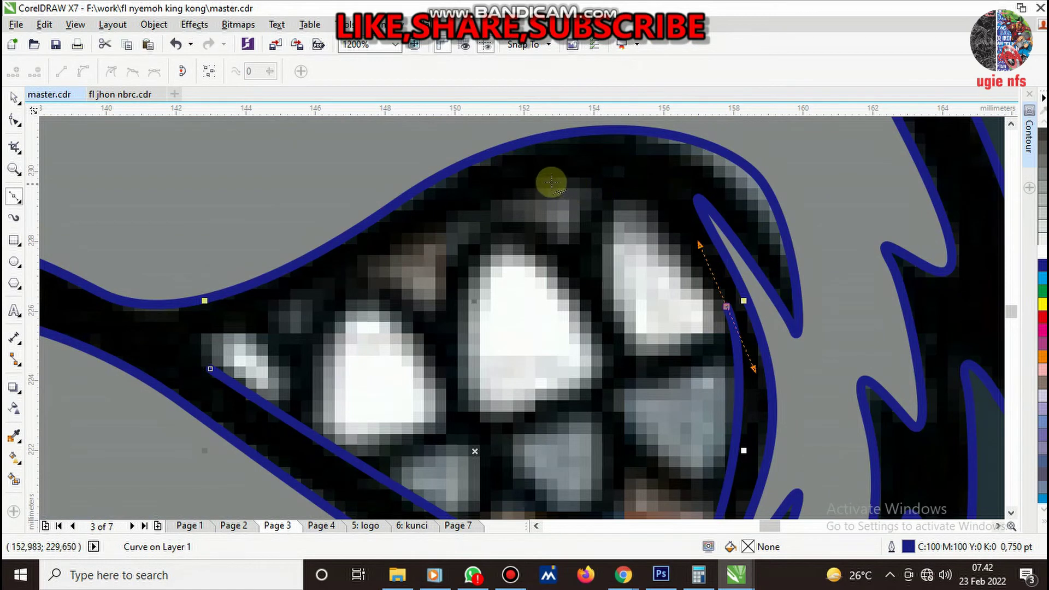
{"action": "left_click_drag", "start_coordinate": [550, 182], "coordinate": [491, 189]}
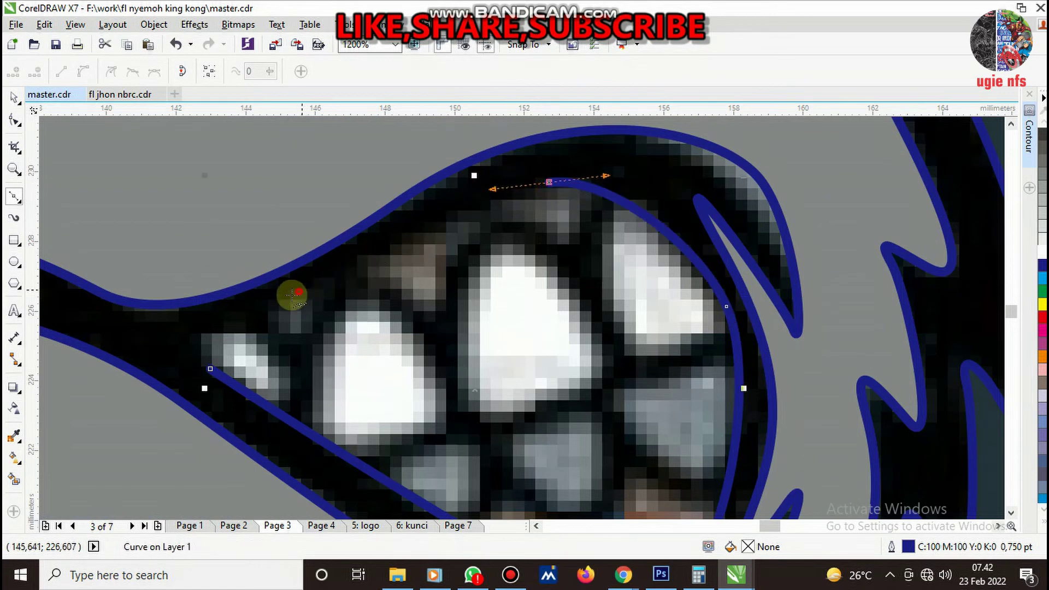
{"action": "left_click_drag", "start_coordinate": [300, 290], "coordinate": [232, 319]}
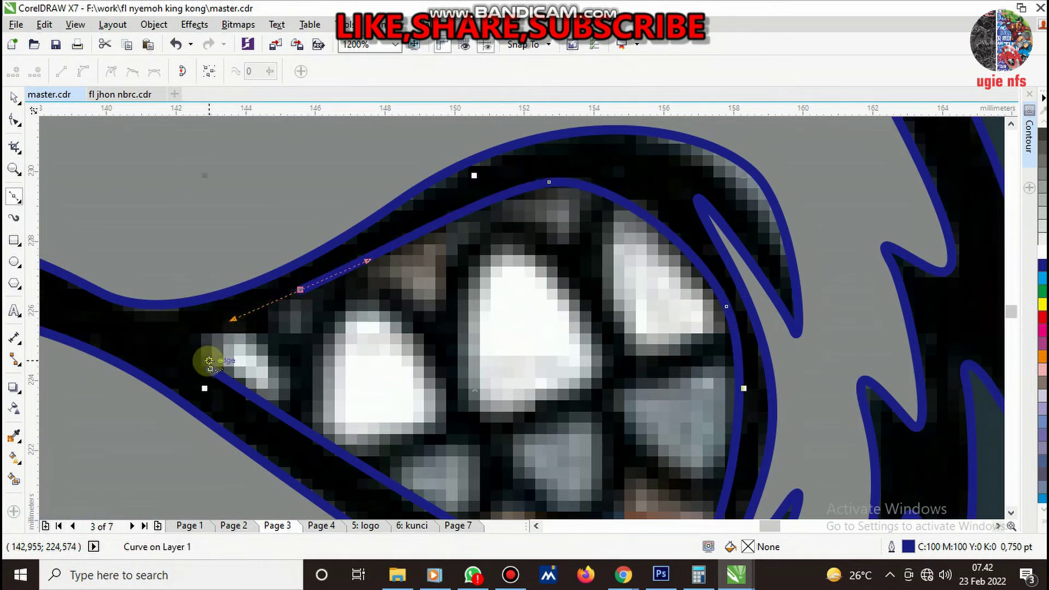
{"action": "left_click", "coordinate": [207, 365]}
- Drag a node to reshape the mouth outline near its right corner
{"action": "scroll", "coordinate": [199, 361], "scroll_direction": "down", "scroll_amount": 1}
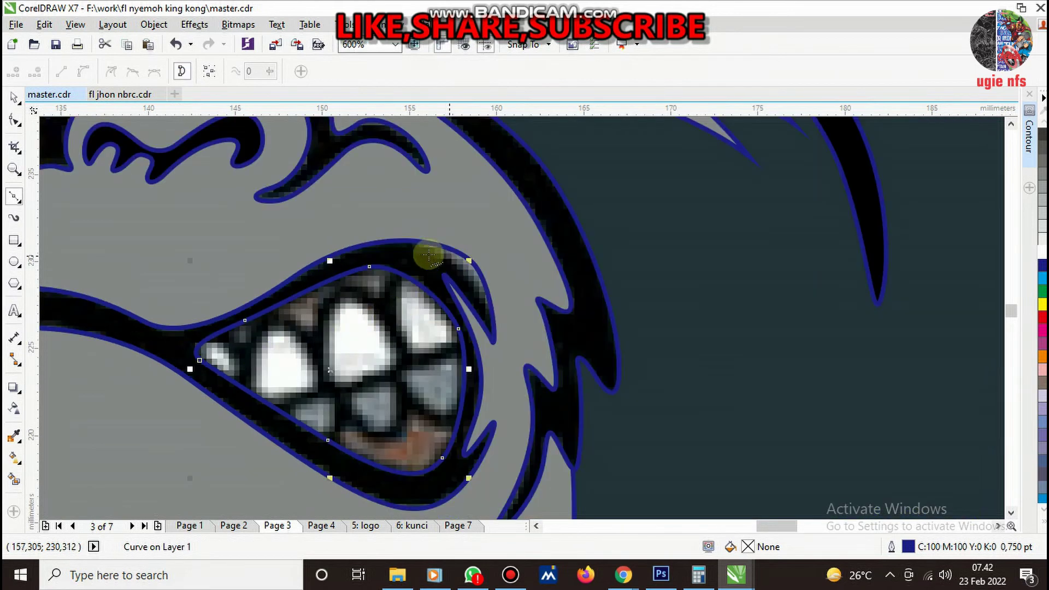
{"action": "left_click", "coordinate": [469, 271]}
{"action": "left_click_drag", "start_coordinate": [450, 247], "coordinate": [429, 288]}
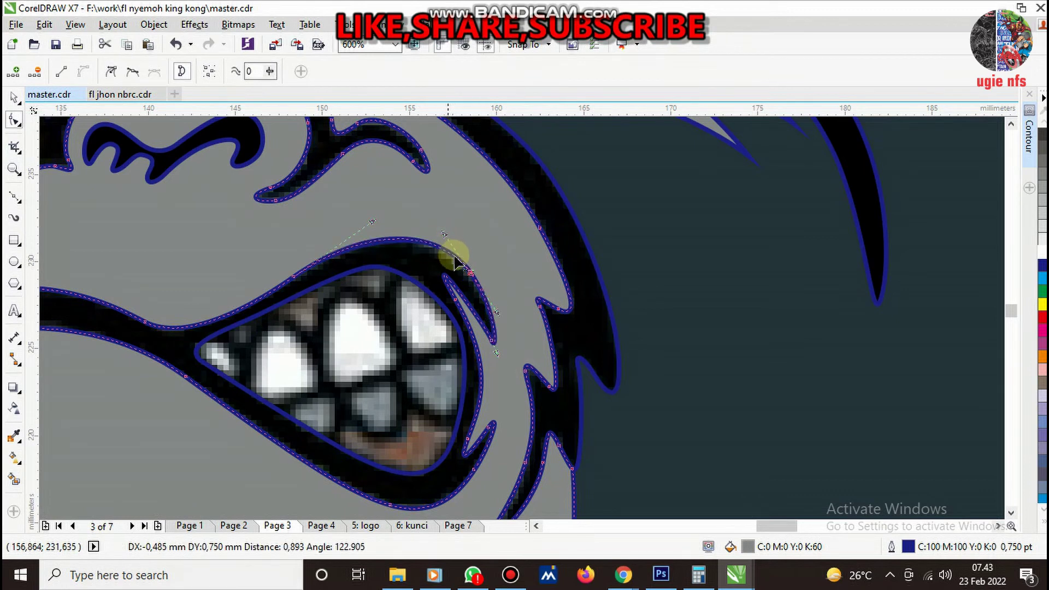
{"action": "key", "text": "space"}
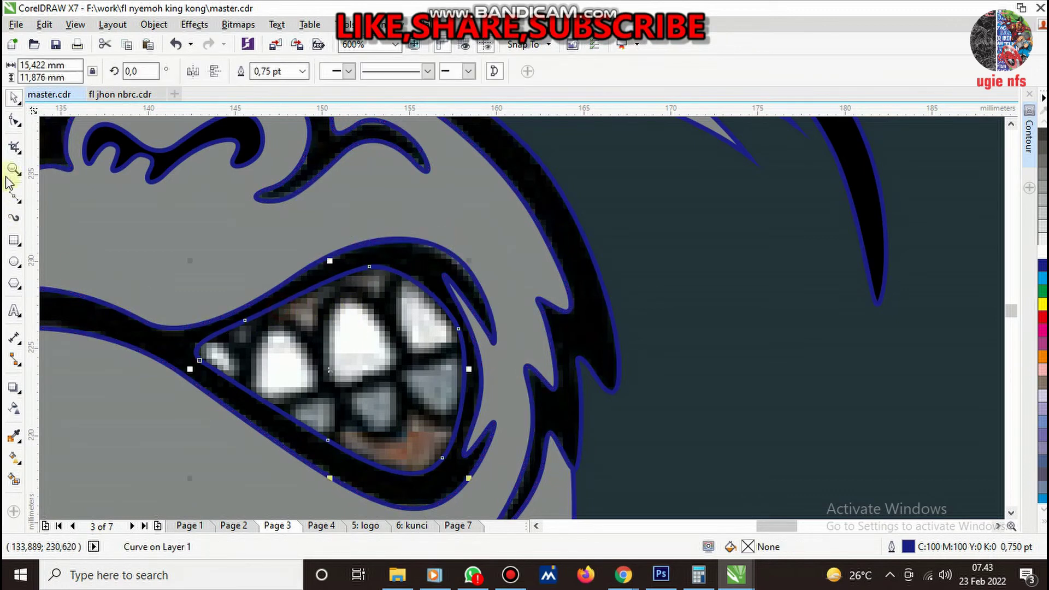
- Add a node at the mouth's left corner and fit it to the bitmap edge
{"action": "left_click", "coordinate": [14, 123]}
{"action": "scroll", "coordinate": [262, 312], "scroll_direction": "up", "scroll_amount": 3}
{"action": "scroll", "coordinate": [129, 347], "scroll_direction": "down", "scroll_amount": 2}
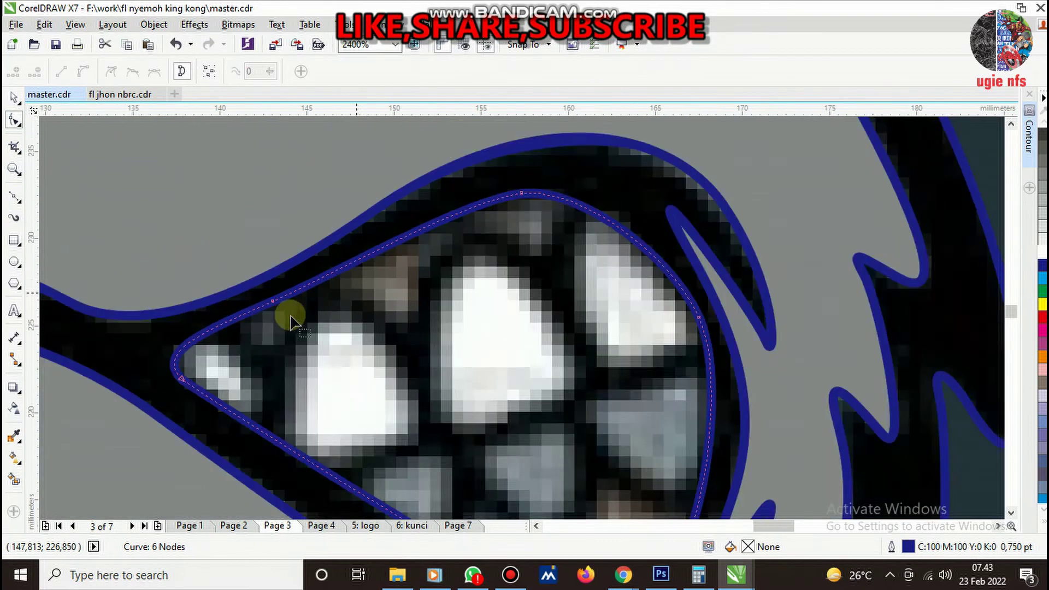
{"action": "scroll", "coordinate": [291, 314], "scroll_direction": "up", "scroll_amount": 1}
{"action": "double_click", "coordinate": [392, 259]}
{"action": "left_click_drag", "start_coordinate": [392, 253], "coordinate": [475, 251]}
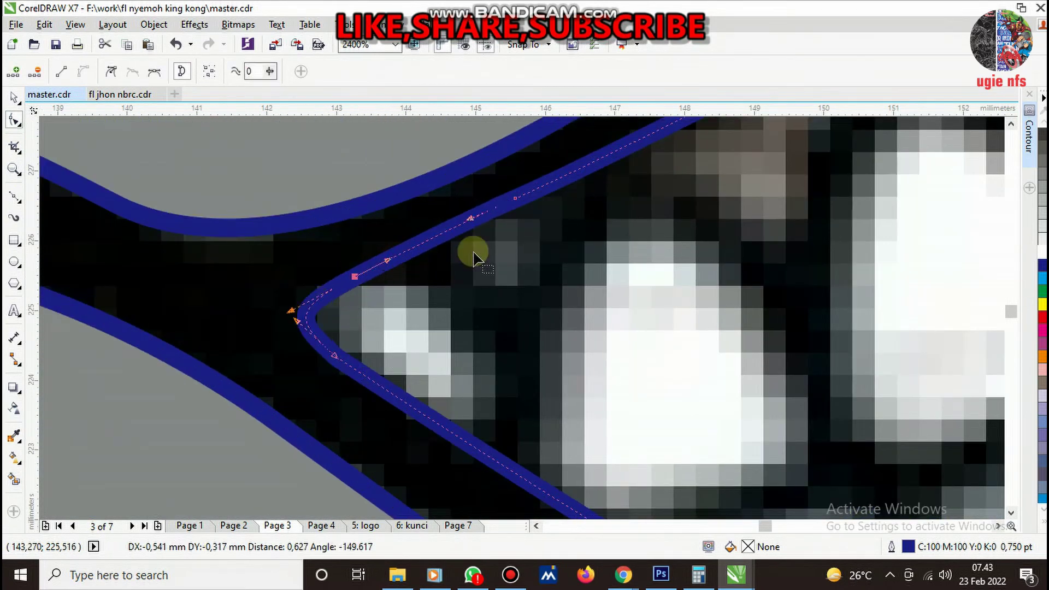
{"action": "left_click_drag", "start_coordinate": [516, 199], "coordinate": [518, 219]}
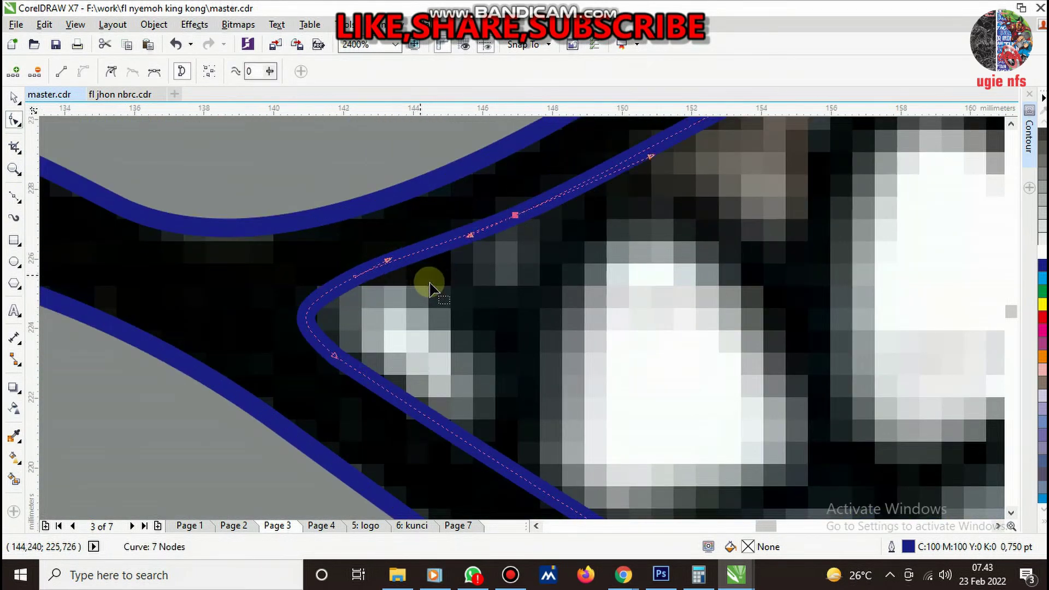
{"action": "scroll", "coordinate": [424, 295], "scroll_direction": "down", "scroll_amount": 2}
{"action": "key", "text": "space"}
{"action": "left_click", "coordinate": [20, 203]}
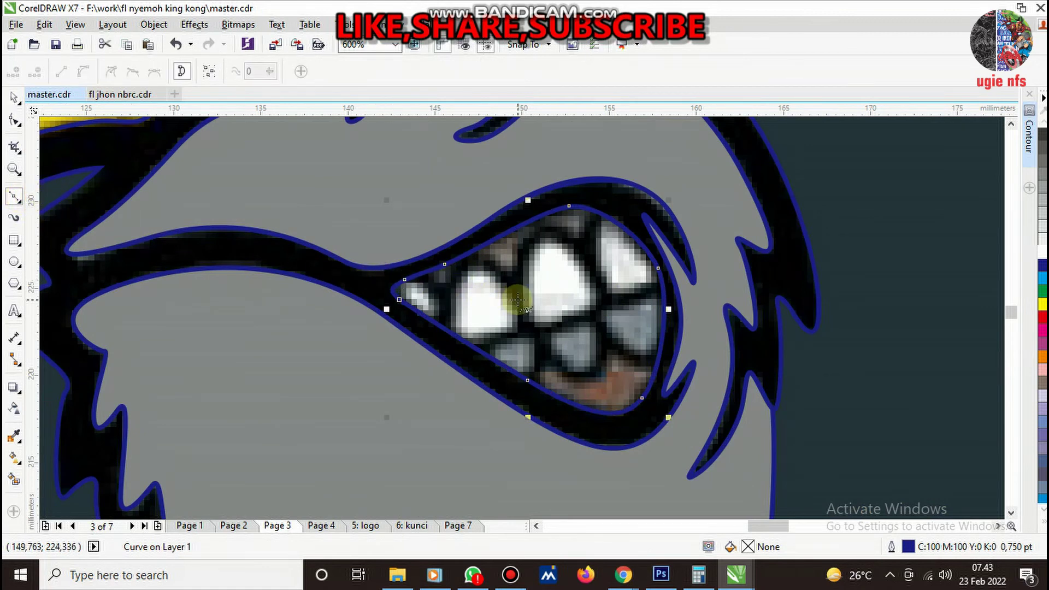
{"action": "scroll", "coordinate": [496, 309], "scroll_direction": "up", "scroll_amount": 1}
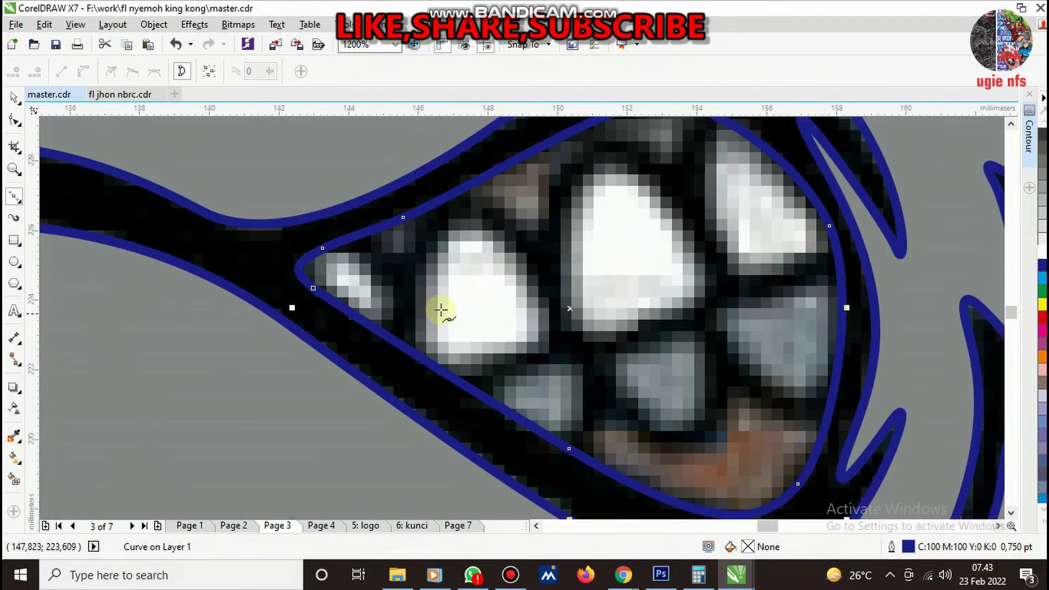
- Draw a closed curved outline around one of the teeth
{"action": "scroll", "coordinate": [515, 333], "scroll_direction": "up", "scroll_amount": 2}
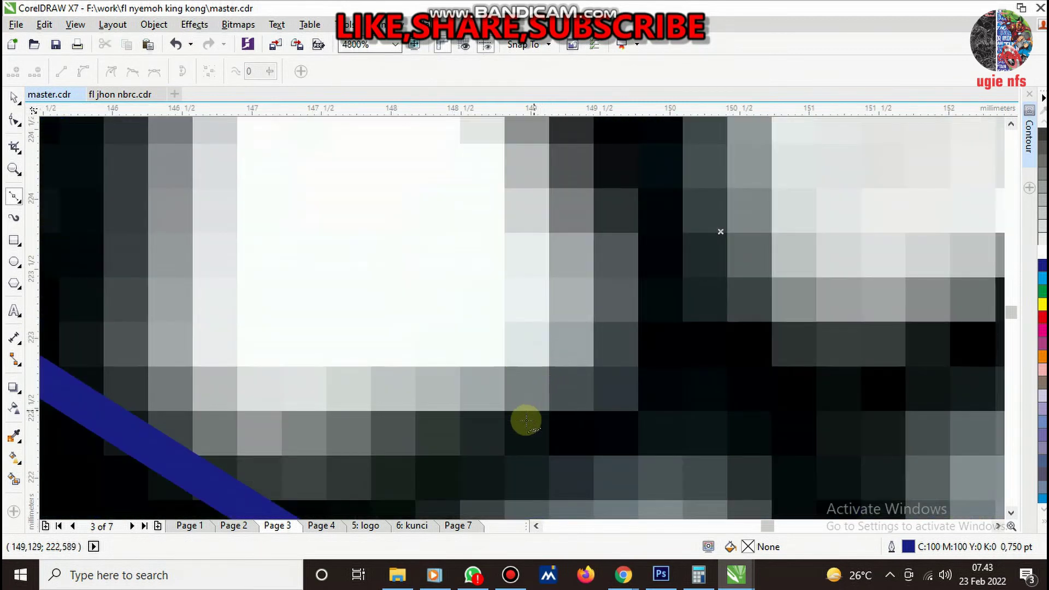
{"action": "left_click", "coordinate": [543, 403]}
{"action": "left_click_drag", "start_coordinate": [602, 237], "coordinate": [562, 147]}
{"action": "scroll", "coordinate": [561, 146], "scroll_direction": "down", "scroll_amount": 2}
{"action": "scroll", "coordinate": [506, 195], "scroll_direction": "up", "scroll_amount": 1}
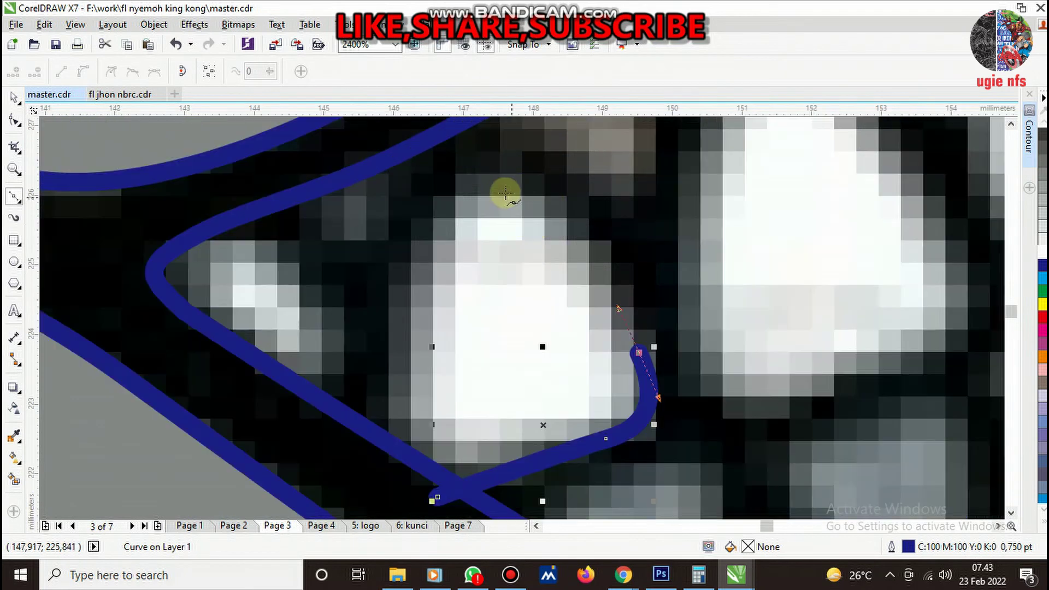
{"action": "left_click_drag", "start_coordinate": [448, 187], "coordinate": [392, 263]}
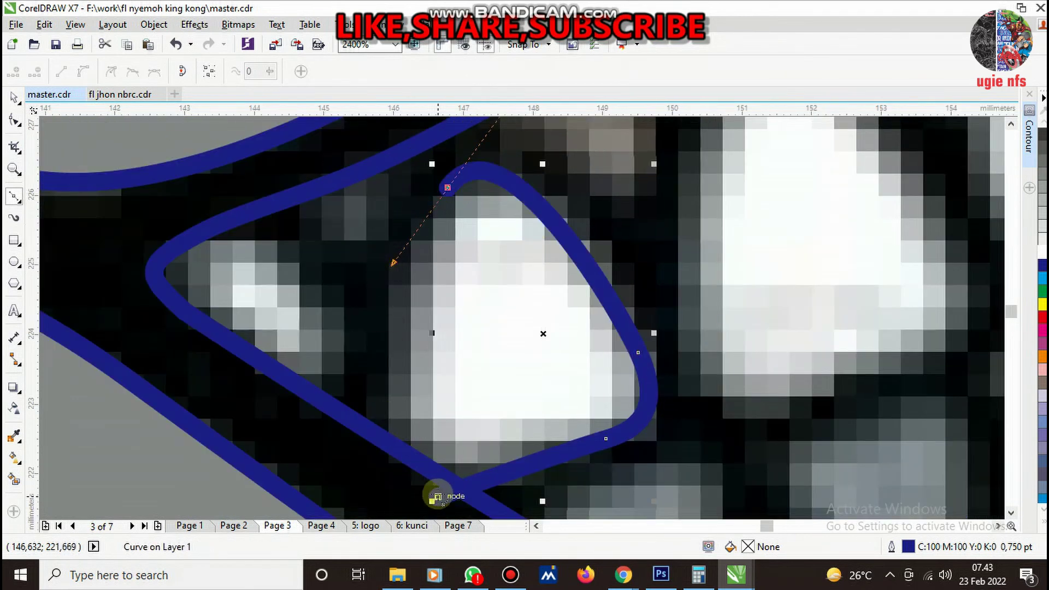
{"action": "left_click_drag", "start_coordinate": [437, 496], "coordinate": [352, 498]}
{"action": "scroll", "coordinate": [411, 416], "scroll_direction": "down", "scroll_amount": 1}
{"action": "key", "text": "space"}
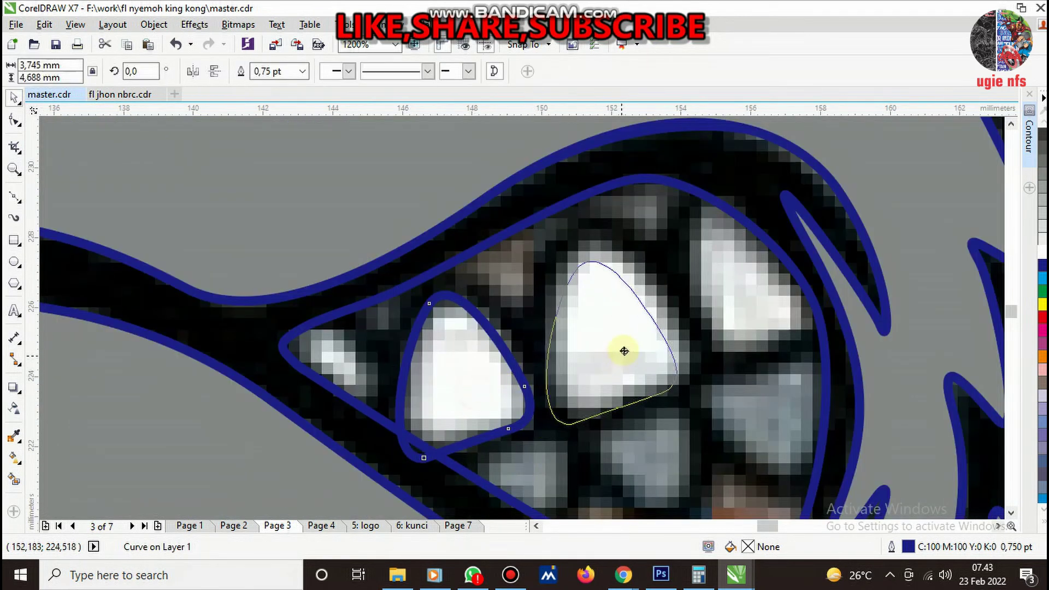
- Place copies of the tooth outline on the middle and upper-right teeth and reshape them to fit
{"action": "left_click_drag", "start_coordinate": [624, 351], "coordinate": [621, 339]}
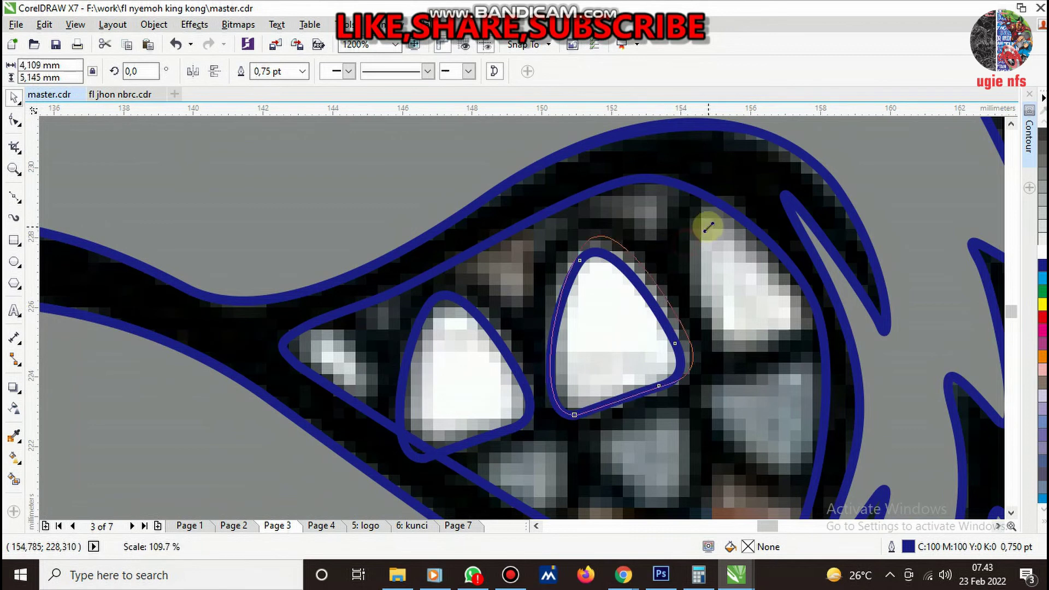
{"action": "left_click_drag", "start_coordinate": [685, 243], "coordinate": [699, 228]}
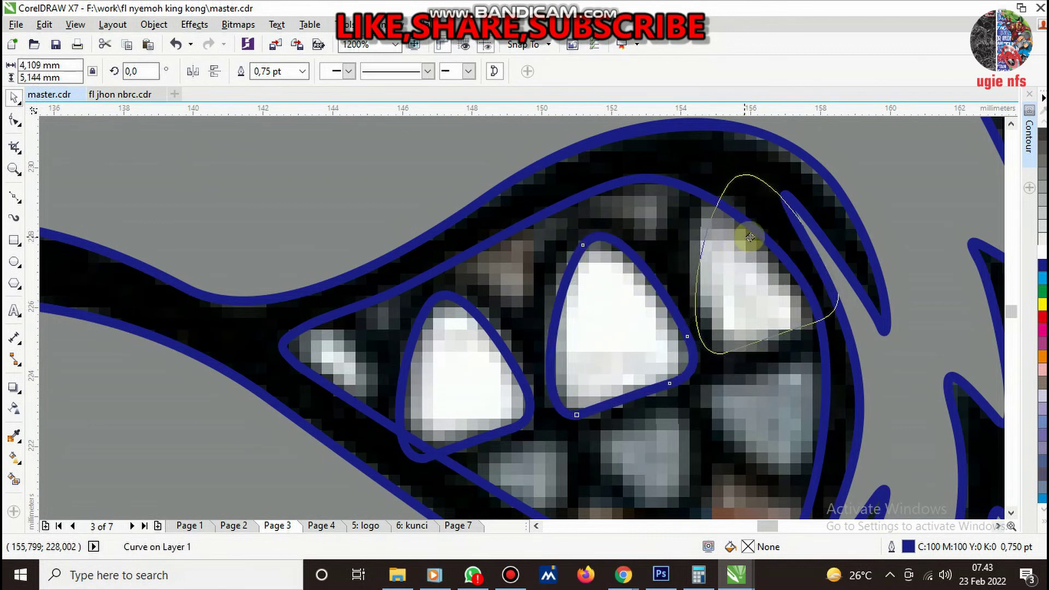
{"action": "left_click_drag", "start_coordinate": [610, 304], "coordinate": [757, 245]}
{"action": "key", "text": "space"}
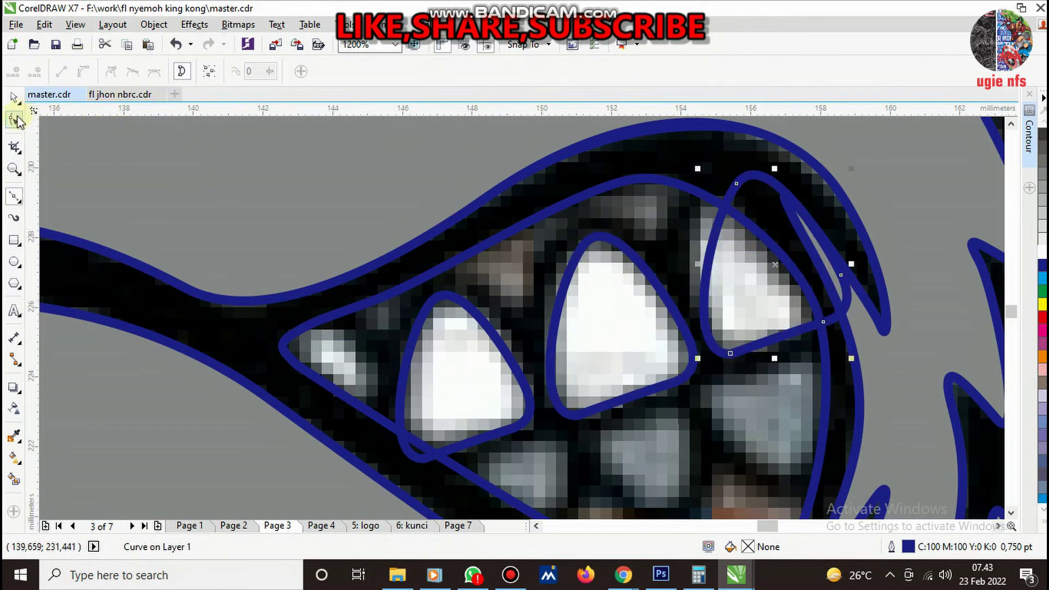
{"action": "mouse_move", "coordinate": [738, 185]}
{"action": "left_mouse_down"}
{"action": "mouse_move", "coordinate": [721, 186]}
{"action": "mouse_move", "coordinate": [715, 174]}
{"action": "left_mouse_up"}
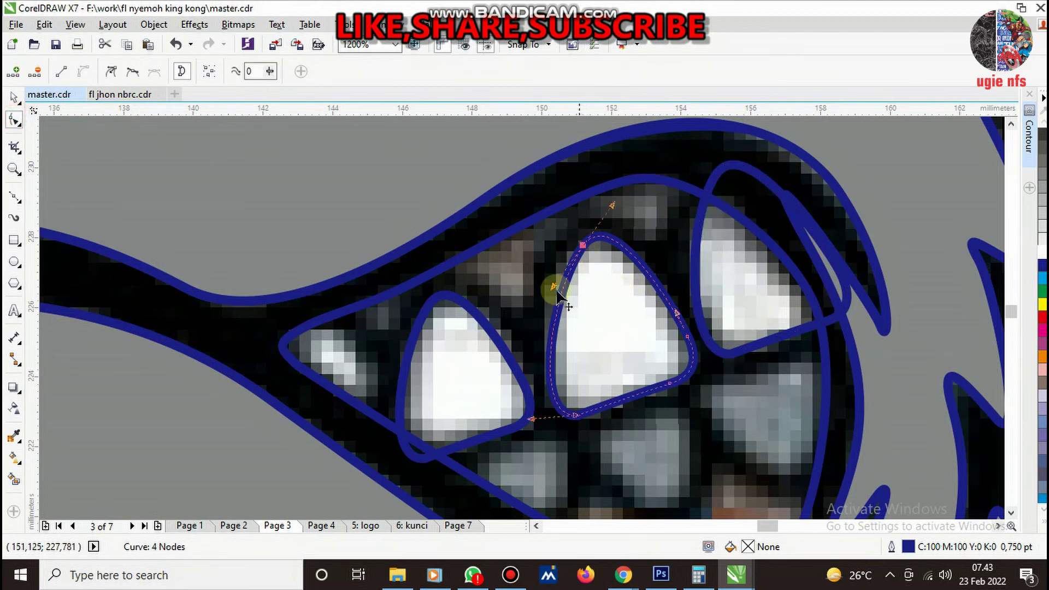
{"action": "left_click_drag", "start_coordinate": [553, 287], "coordinate": [560, 268]}
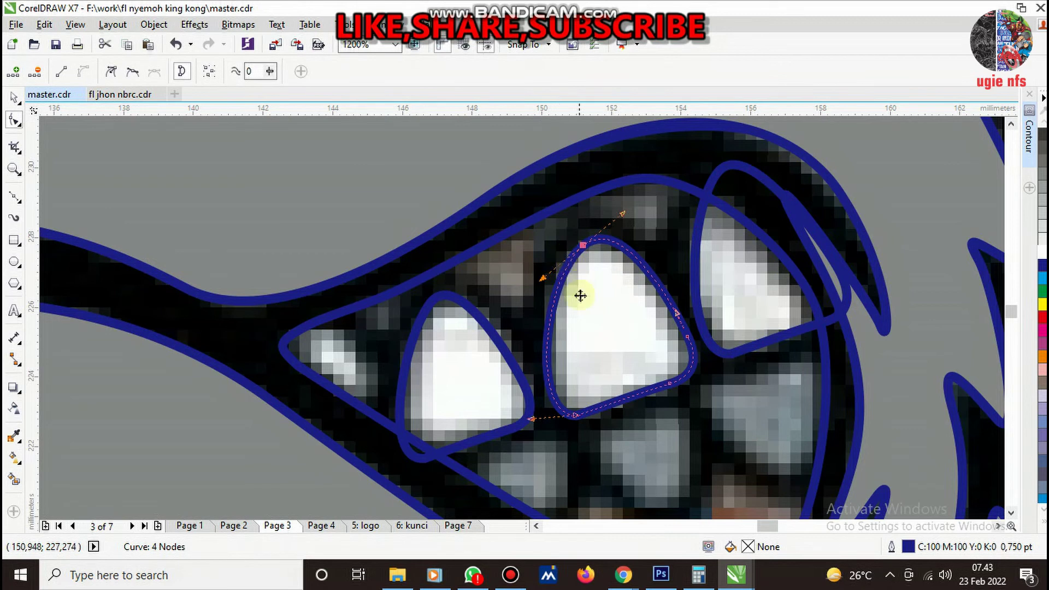
{"action": "key", "text": "space"}
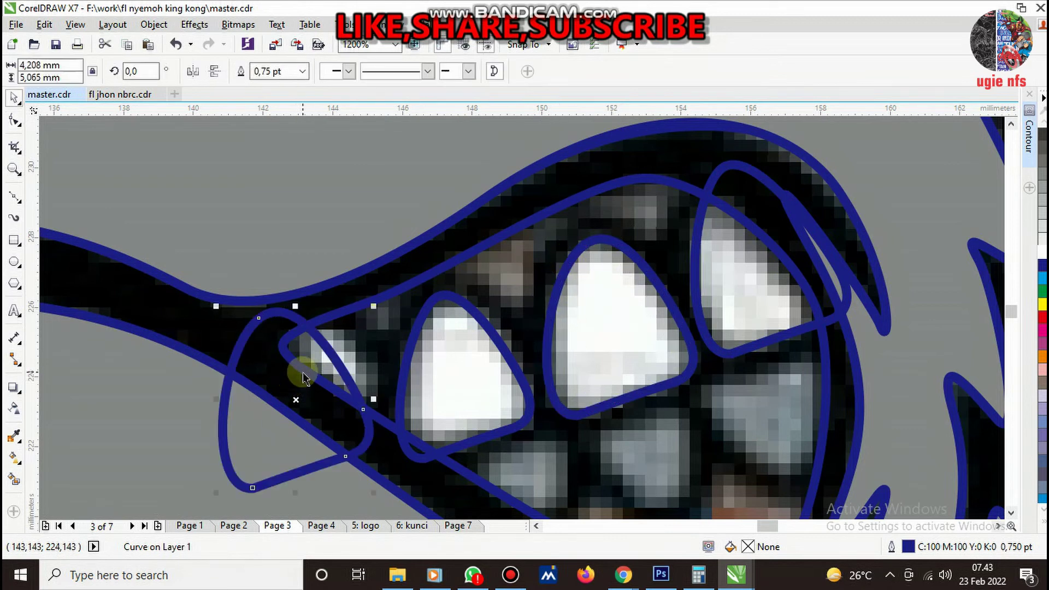
- Outline the small tooth at the mouth's left corner
{"action": "left_click", "coordinate": [145, 368]}
{"action": "left_click", "coordinate": [14, 196]}
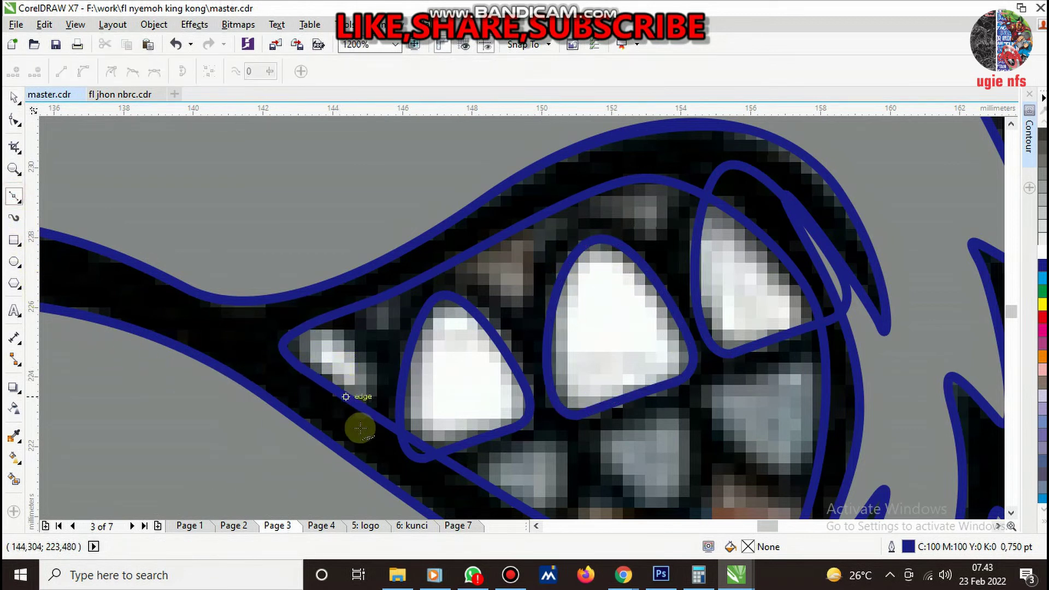
{"action": "left_click", "coordinate": [357, 356]}
{"action": "left_click_drag", "start_coordinate": [282, 316], "coordinate": [258, 314]}
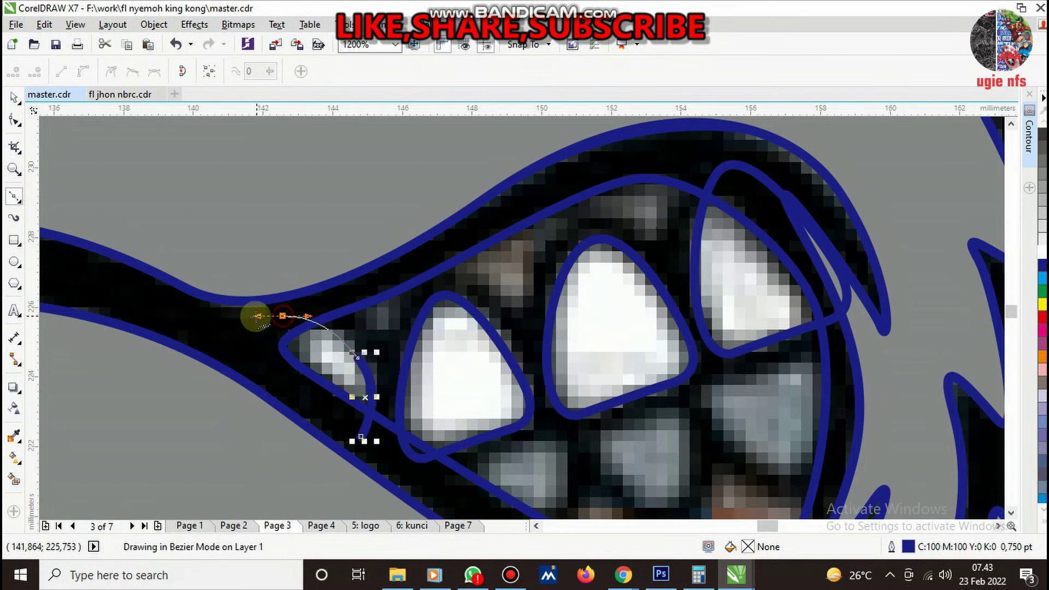
{"action": "left_click", "coordinate": [360, 437]}
{"action": "key", "text": "space"}
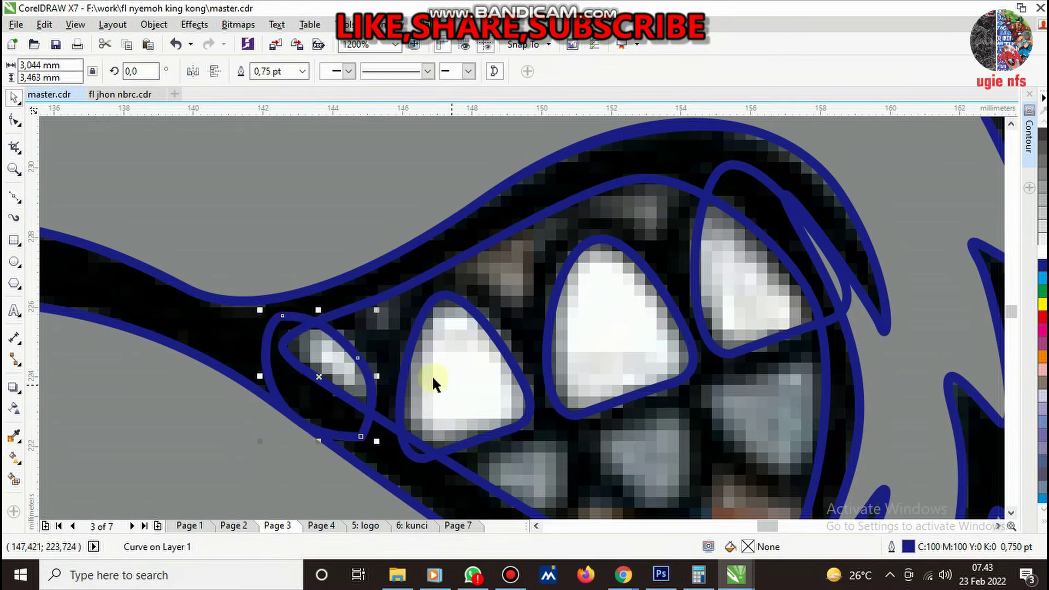
- Trim the small left tooth into a closed shape, then select the middle tooth and overlapping mouth line
{"action": "left_click", "coordinate": [391, 326], "text": "shift"}
{"action": "left_click", "coordinate": [264, 72]}
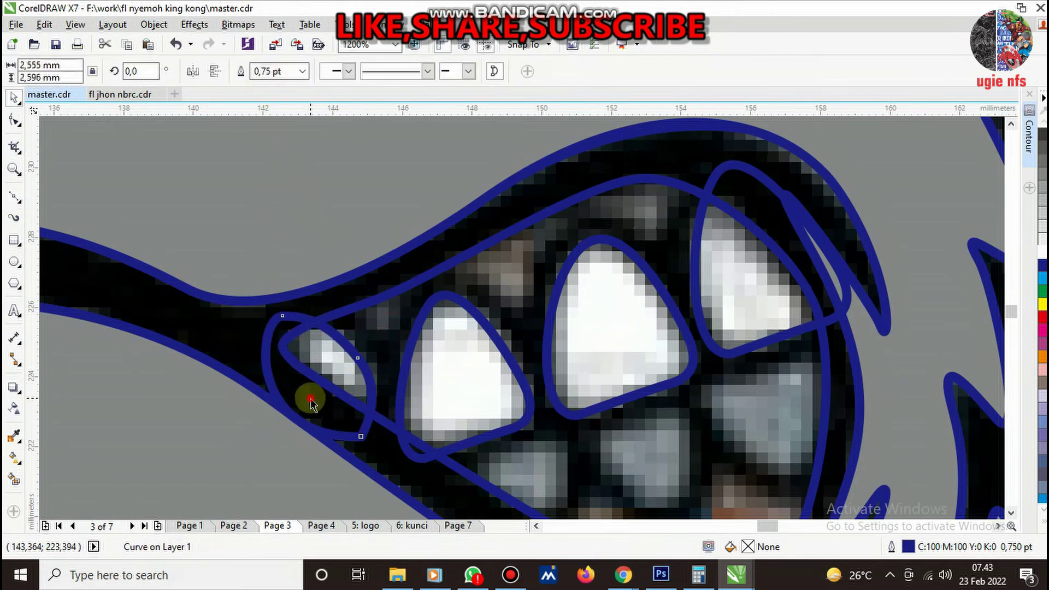
{"action": "left_click", "coordinate": [452, 384], "text": "shift"}
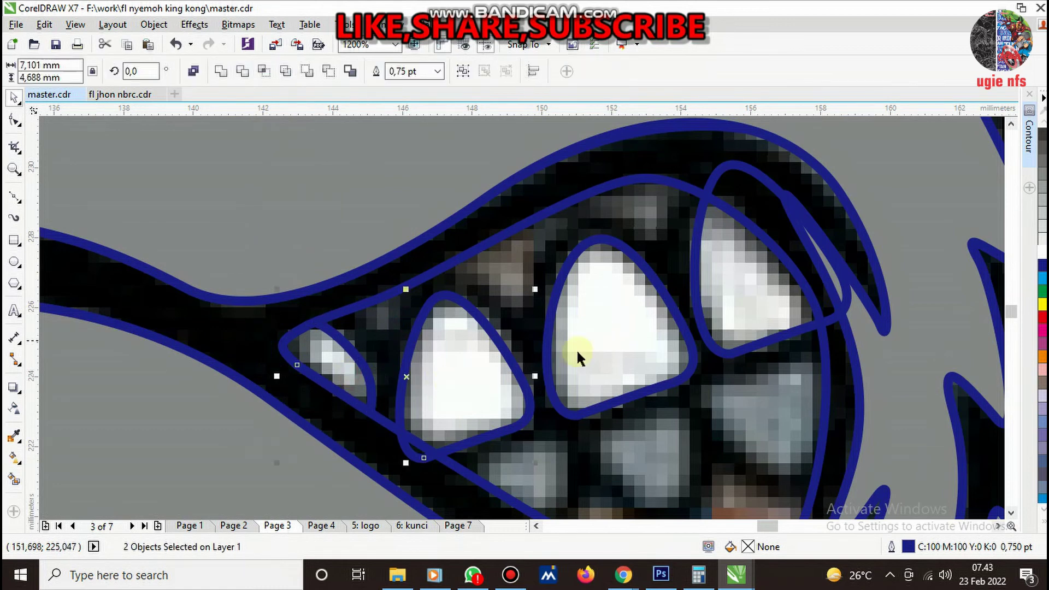
{"action": "scroll", "coordinate": [481, 354], "scroll_direction": "down", "scroll_amount": 1}
{"action": "scroll", "coordinate": [510, 413], "scroll_direction": "up", "scroll_amount": 2}
{"action": "left_click", "coordinate": [408, 290]}
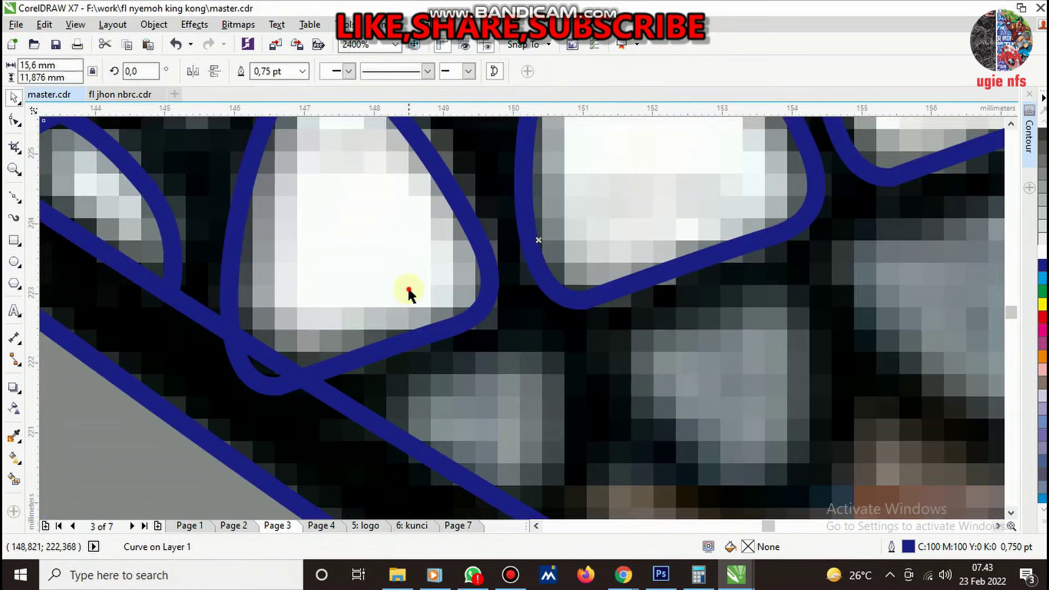
{"action": "left_click", "coordinate": [489, 377], "text": "shift"}
{"action": "left_click", "coordinate": [274, 364]}
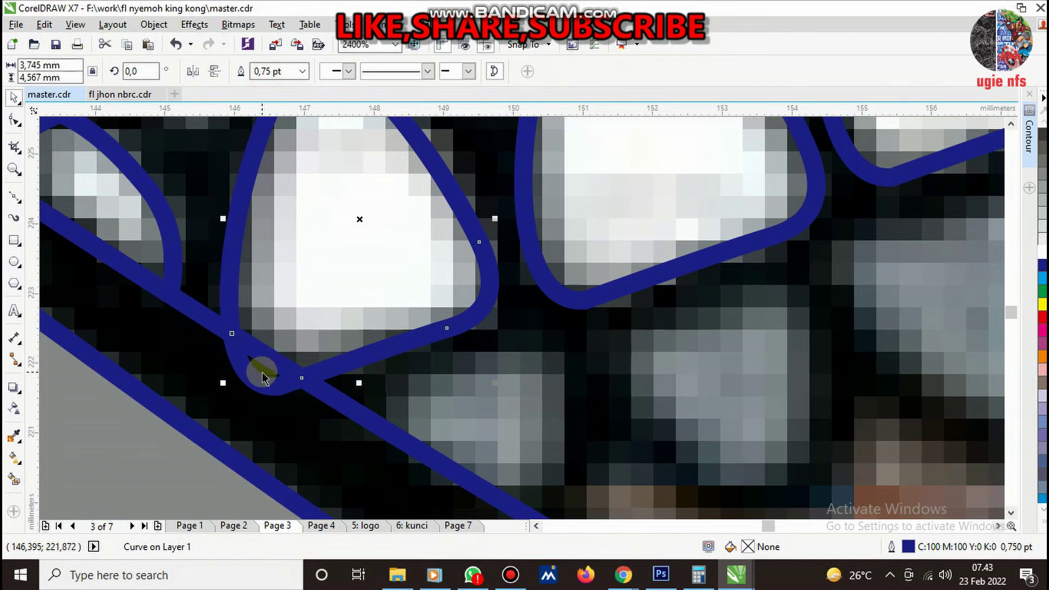
{"action": "left_click", "coordinate": [382, 374]}
{"action": "scroll", "coordinate": [478, 398], "scroll_direction": "down", "scroll_amount": 2}
{"action": "scroll", "coordinate": [478, 398], "scroll_direction": "up", "scroll_amount": 2}
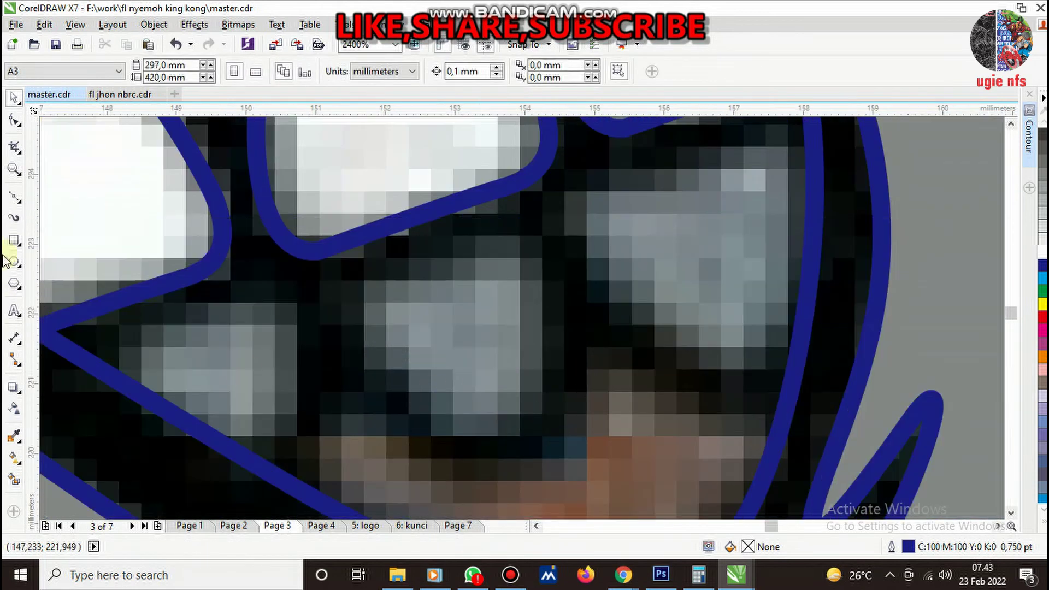
- Trace the left lower tooth as a closed Bézier outline
{"action": "left_click", "coordinate": [14, 196]}
{"action": "left_click", "coordinate": [76, 381]}
{"action": "left_click_drag", "start_coordinate": [224, 306], "coordinate": [279, 290]}
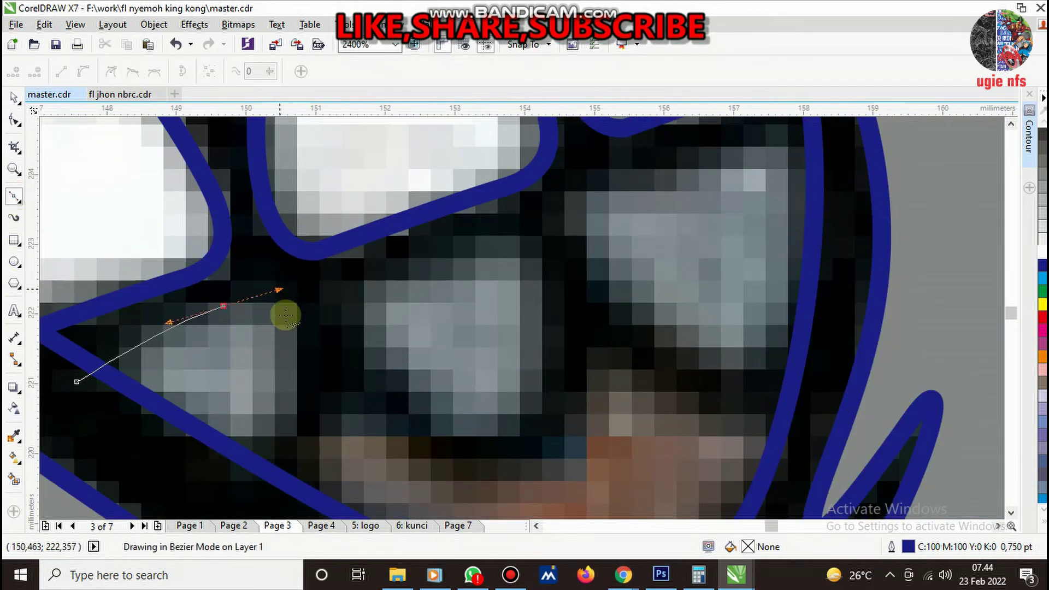
{"action": "left_click_drag", "start_coordinate": [286, 373], "coordinate": [284, 415]}
{"action": "left_click_drag", "start_coordinate": [215, 475], "coordinate": [178, 470]}
{"action": "left_click", "coordinate": [76, 382]}
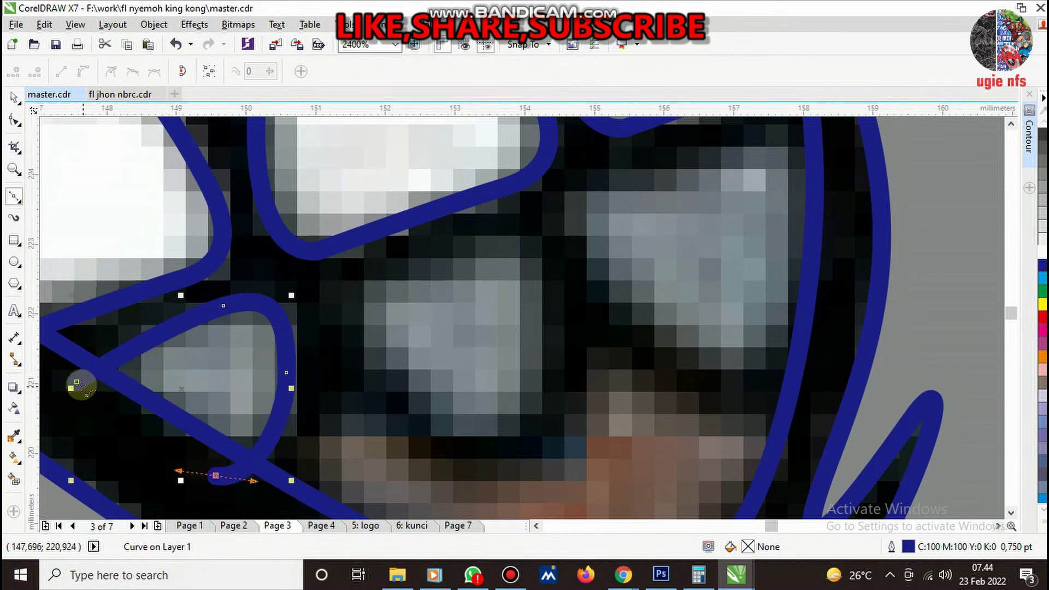
{"action": "left_click_drag", "start_coordinate": [76, 381], "coordinate": [82, 426]}
{"action": "key", "text": "space"}
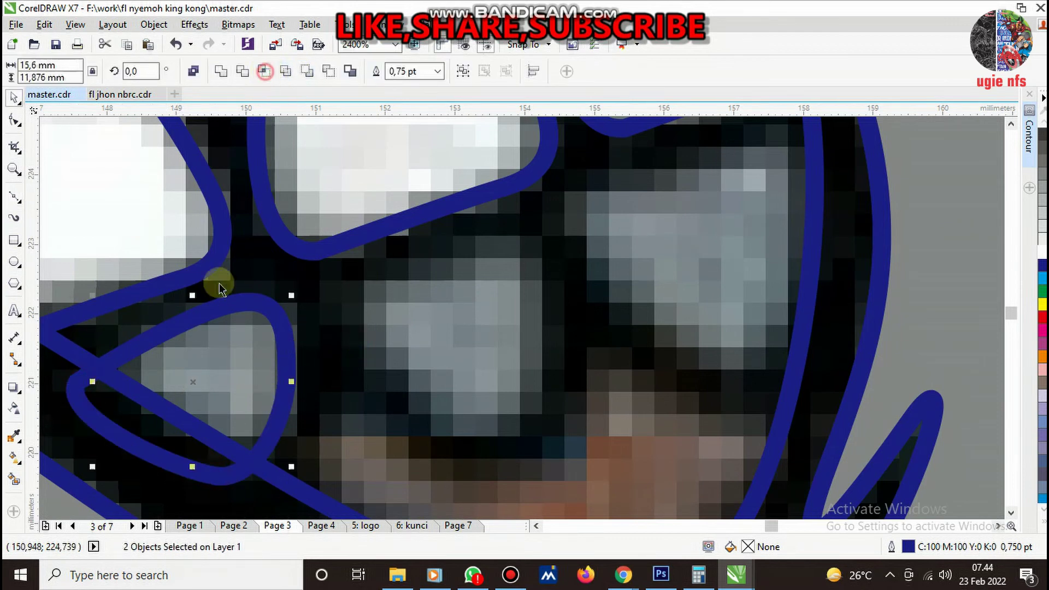
{"action": "key", "text": "Escape"}
{"action": "key", "text": "space"}
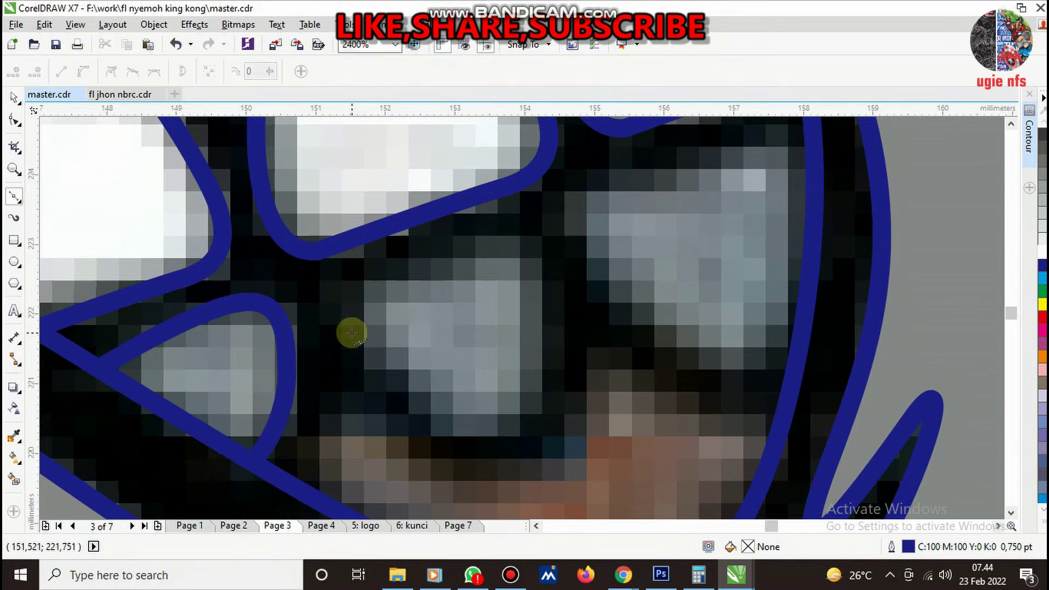
- Trace the middle lower tooth as a closed Bézier outline, redoing a misplaced first curve
{"action": "left_click_drag", "start_coordinate": [563, 377], "coordinate": [629, 231]}
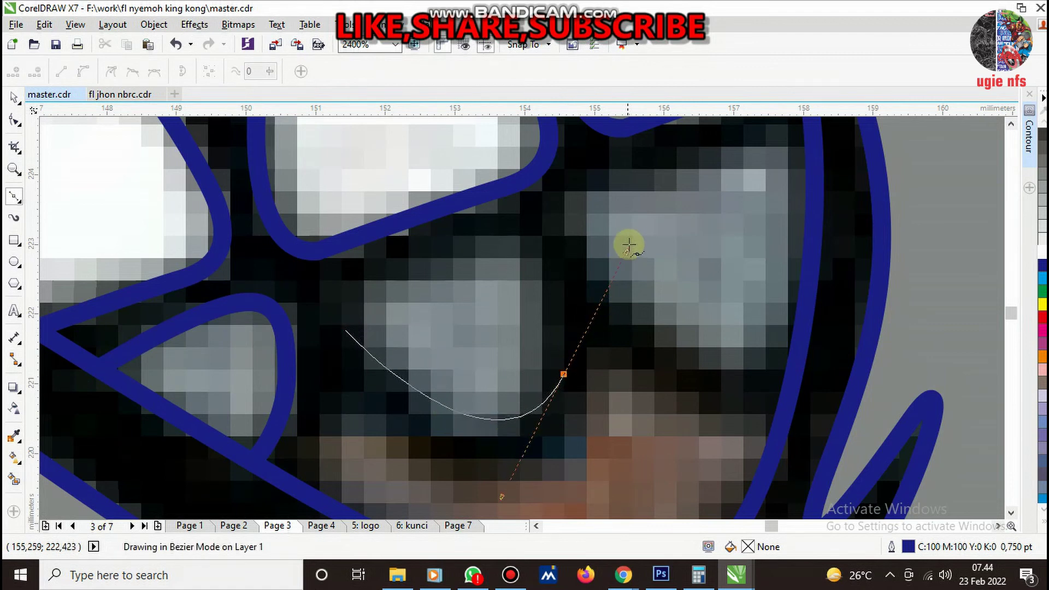
{"action": "key", "text": "ctrl+z"}
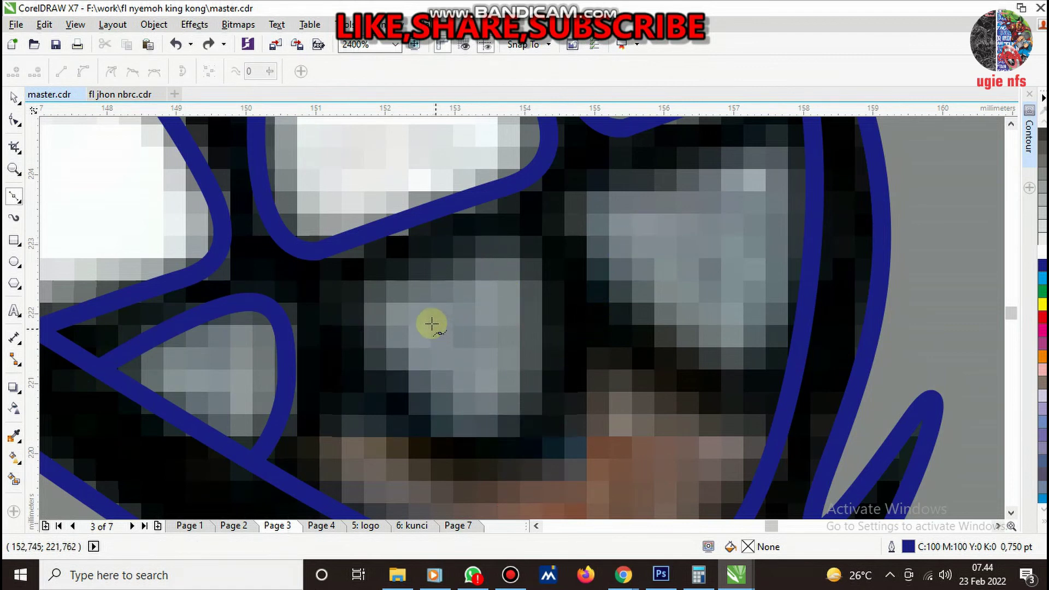
{"action": "left_click", "coordinate": [344, 343]}
{"action": "left_click_drag", "start_coordinate": [480, 433], "coordinate": [499, 412]}
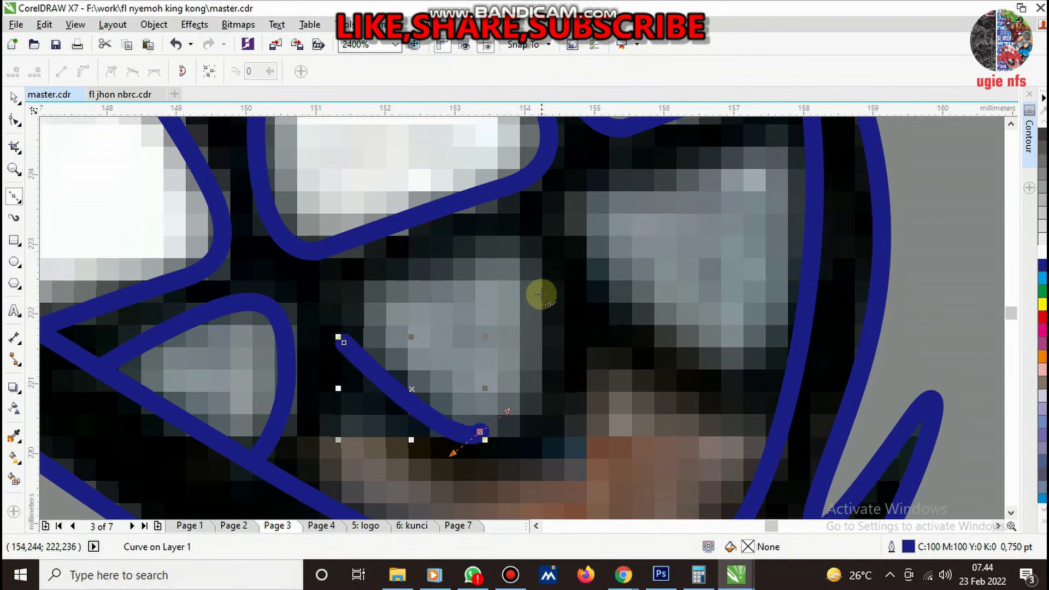
{"action": "left_click_drag", "start_coordinate": [542, 292], "coordinate": [543, 230]}
{"action": "left_click_drag", "start_coordinate": [459, 258], "coordinate": [415, 271]}
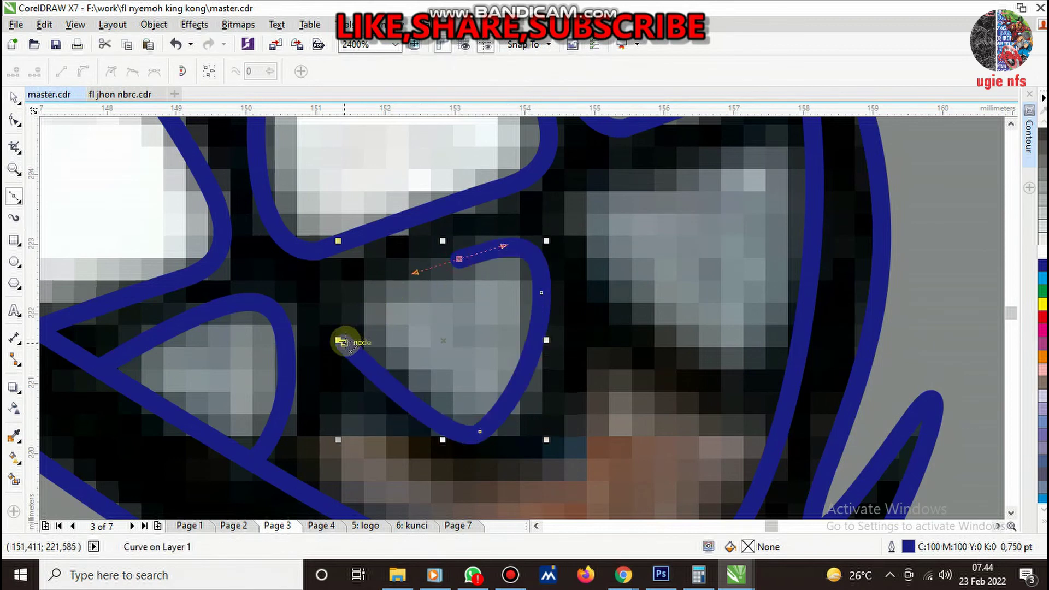
{"action": "left_click_drag", "start_coordinate": [342, 343], "coordinate": [304, 293]}
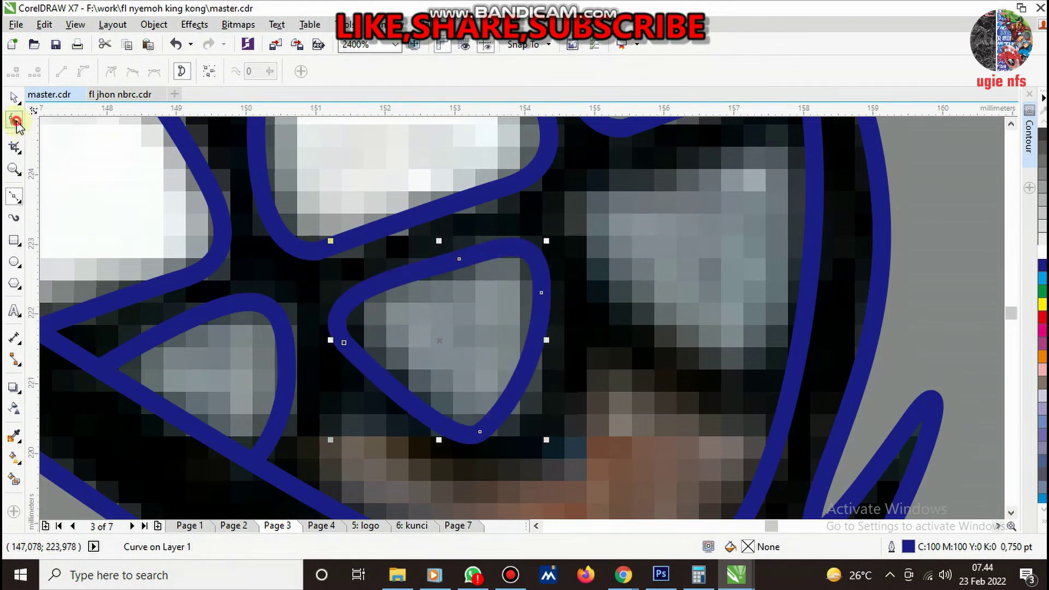
{"action": "key", "text": "space"}
{"action": "scroll", "coordinate": [422, 410], "scroll_direction": "down", "scroll_amount": 3}
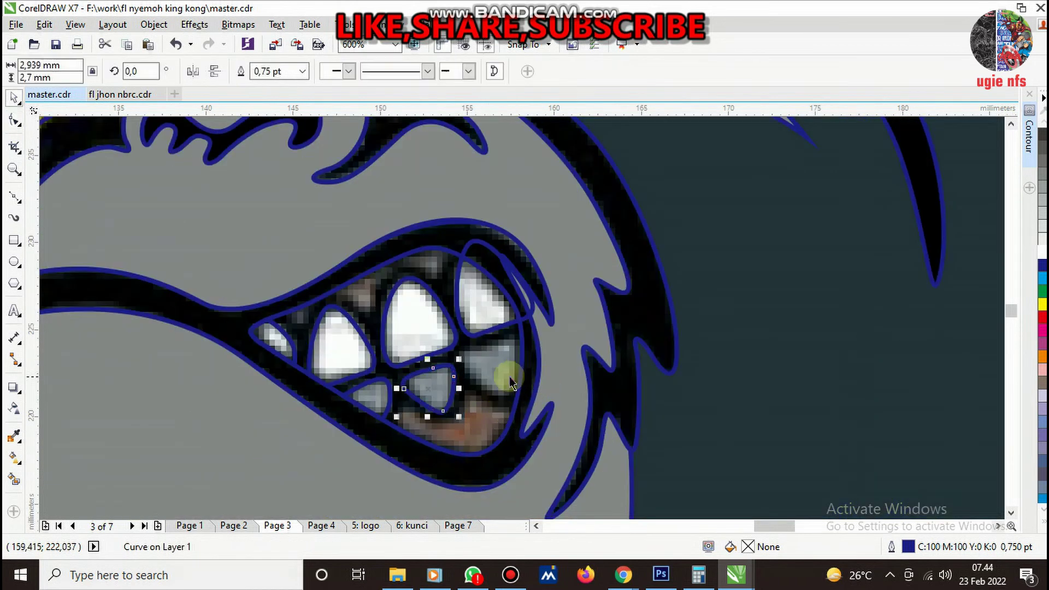
{"action": "scroll", "coordinate": [503, 370], "scroll_direction": "up", "scroll_amount": 3}
{"action": "key", "text": "F10"}
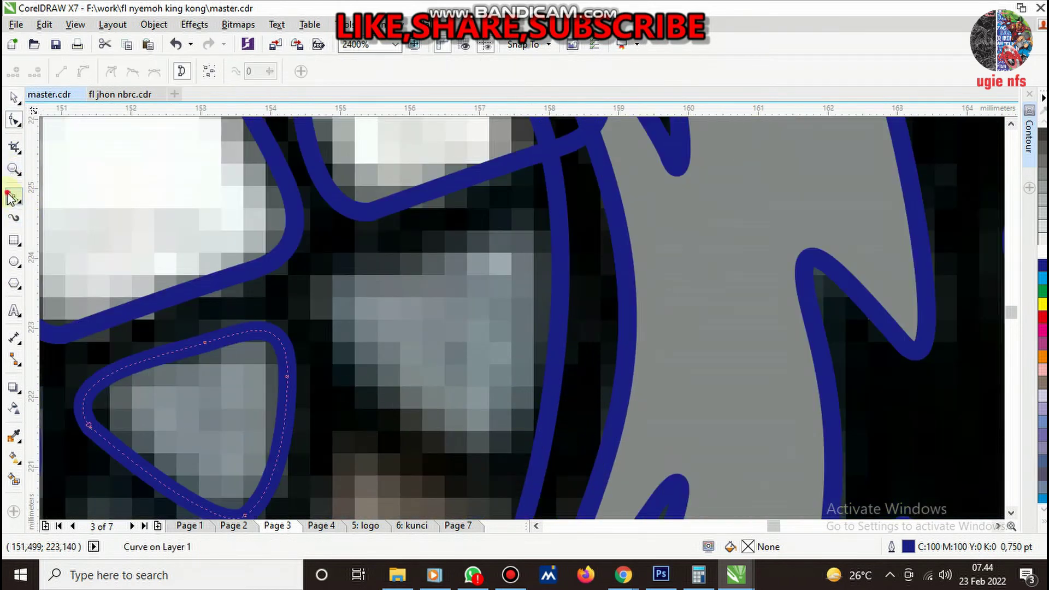
- Trace the right lower tooth and trim it against the mouth line to follow its inner edge
{"action": "left_click", "coordinate": [9, 195]}
{"action": "left_click", "coordinate": [577, 438]}
{"action": "left_click_drag", "start_coordinate": [400, 411], "coordinate": [319, 313]}
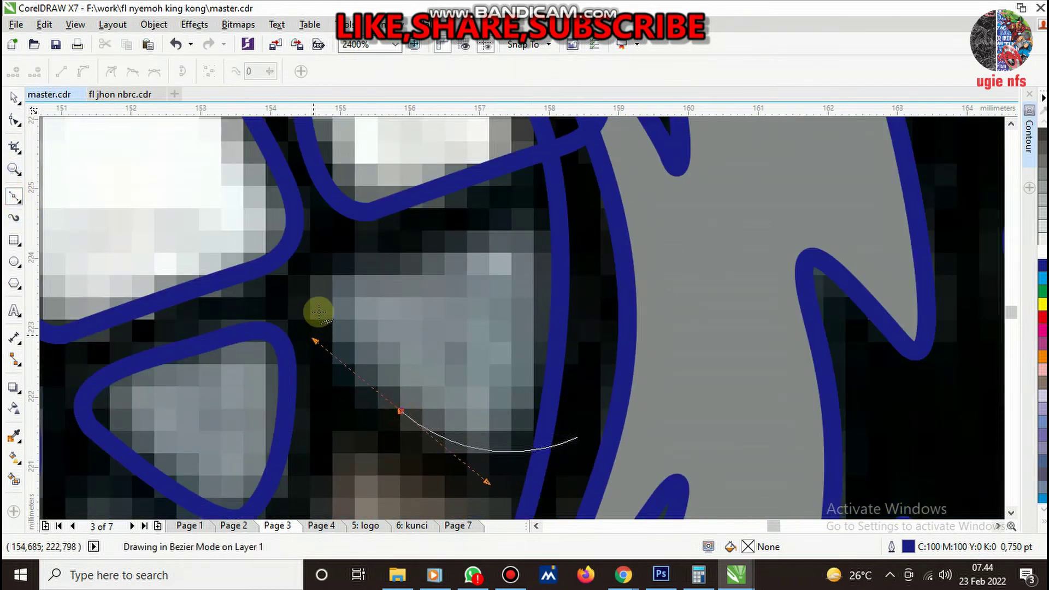
{"action": "left_click", "coordinate": [342, 284]}
{"action": "left_click", "coordinate": [525, 218]}
{"action": "left_click_drag", "start_coordinate": [585, 243], "coordinate": [586, 360]}
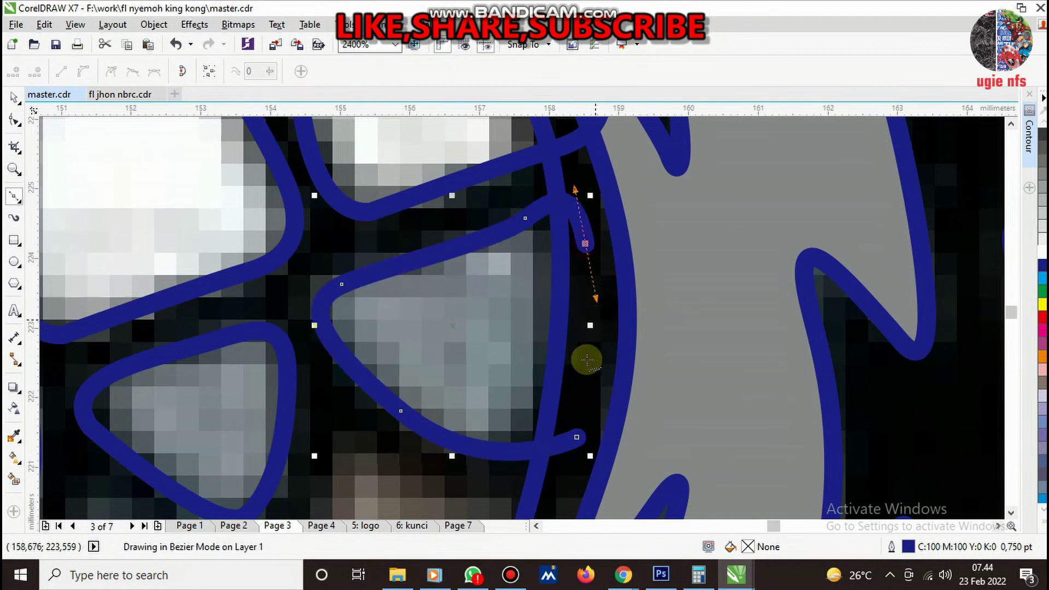
{"action": "left_click_drag", "start_coordinate": [576, 438], "coordinate": [606, 393]}
{"action": "key", "text": "space"}
{"action": "left_click", "coordinate": [386, 456], "text": "shift"}
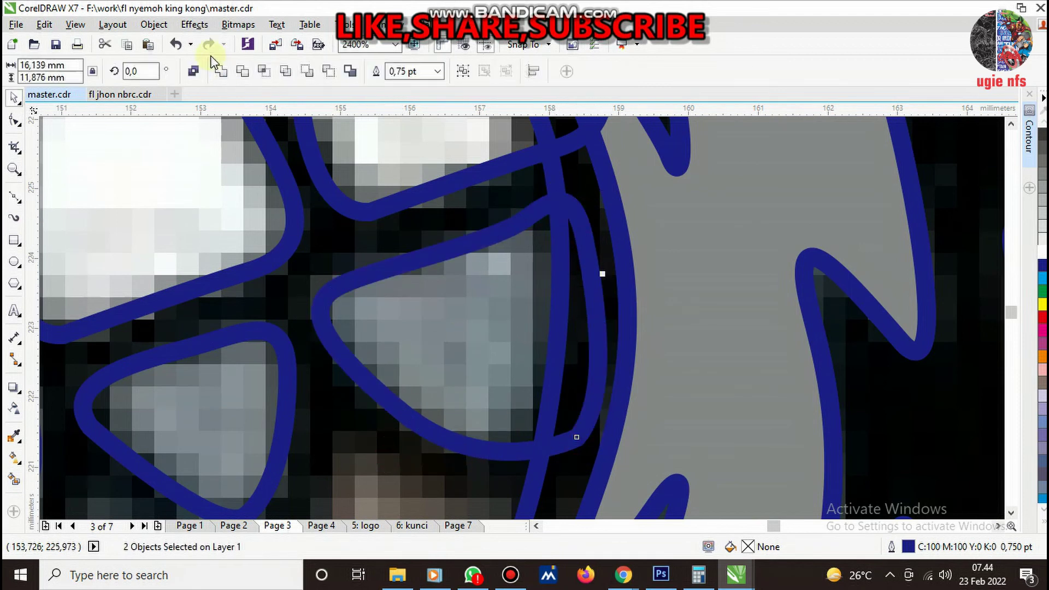
{"action": "left_click", "coordinate": [263, 72]}
{"action": "scroll", "coordinate": [572, 343], "scroll_direction": "down", "scroll_amount": 2}
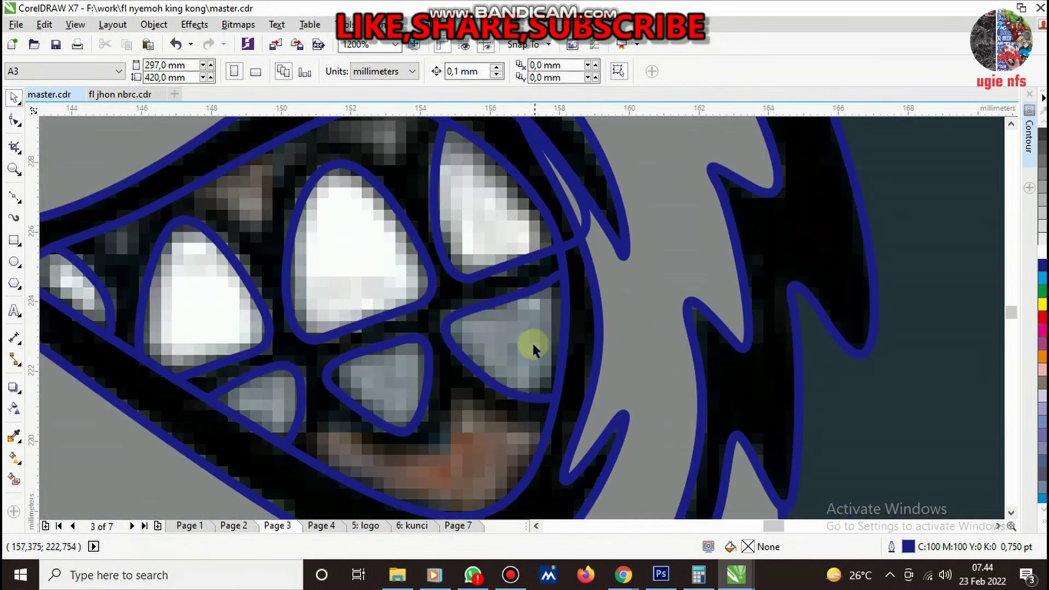
{"action": "left_click", "coordinate": [452, 284]}
- Group the seven tooth outlines together with Ctrl+G
{"action": "left_click", "coordinate": [457, 391], "text": "shift"}
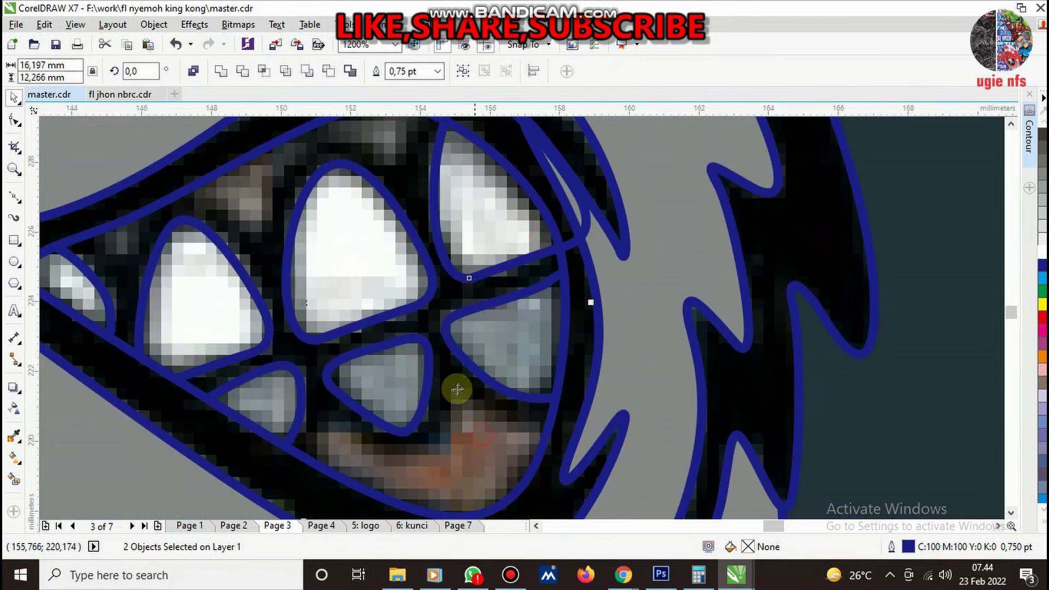
{"action": "left_click", "coordinate": [483, 165]}
{"action": "left_click", "coordinate": [485, 227]}
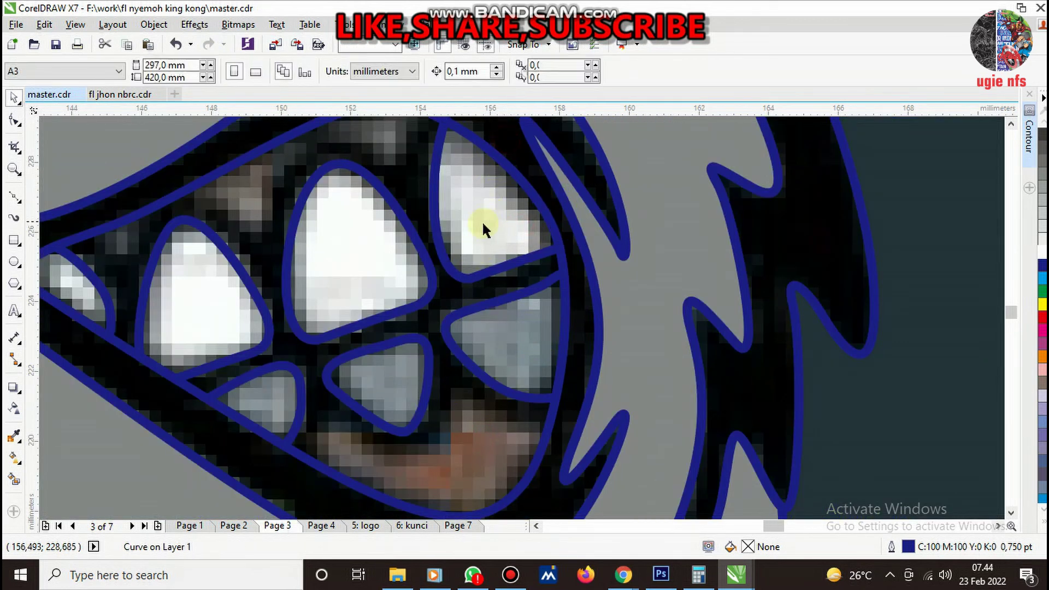
{"action": "left_click", "coordinate": [506, 327]}
{"action": "left_click", "coordinate": [377, 374], "text": "shift"}
{"action": "left_click", "coordinate": [307, 375], "text": "shift"}
{"action": "left_click", "coordinate": [315, 350], "text": "shift"}
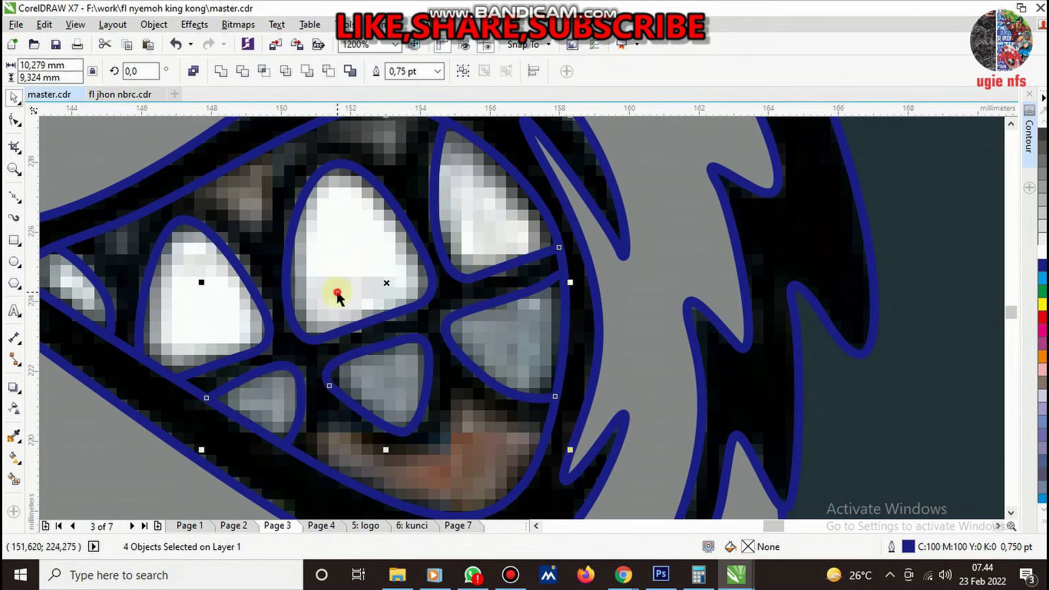
{"action": "left_click", "coordinate": [134, 305], "text": "shift"}
{"action": "left_click", "coordinate": [86, 295], "text": "shift"}
{"action": "left_click", "coordinate": [159, 276], "text": "shift"}
{"action": "key", "text": "ctrl+g"}
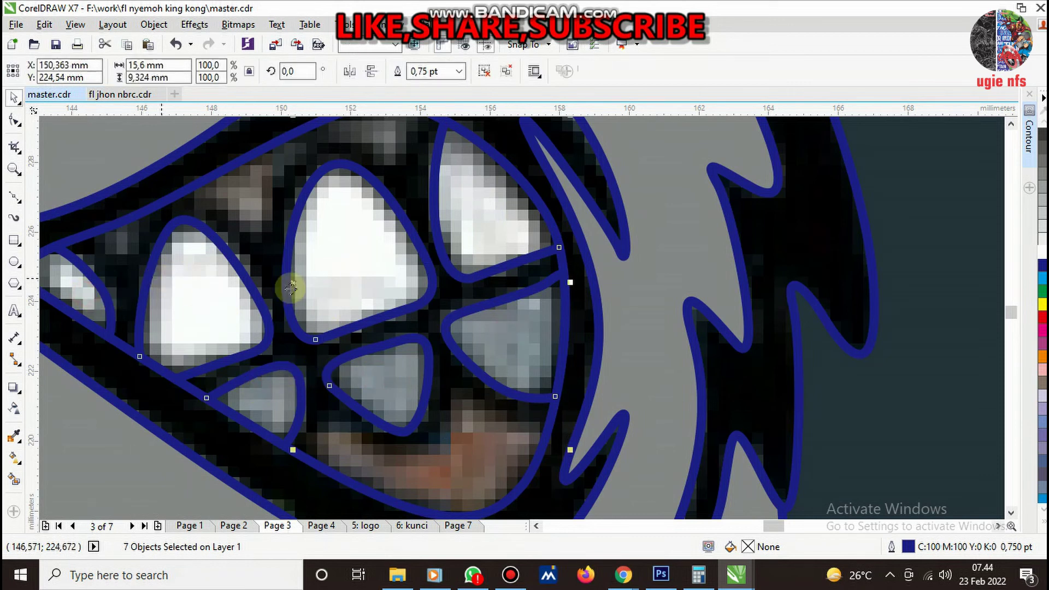
- Add a 1 mm outside contour to the teeth, break it apart, shape the mouth, delete it
{"action": "left_click", "coordinate": [1029, 143]}
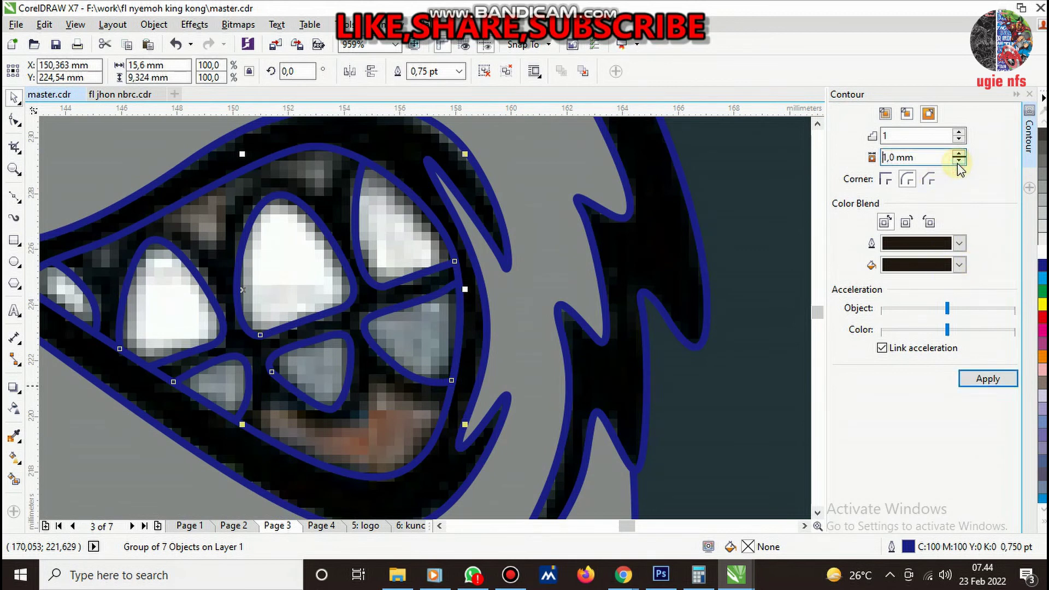
{"action": "left_click", "coordinate": [973, 379]}
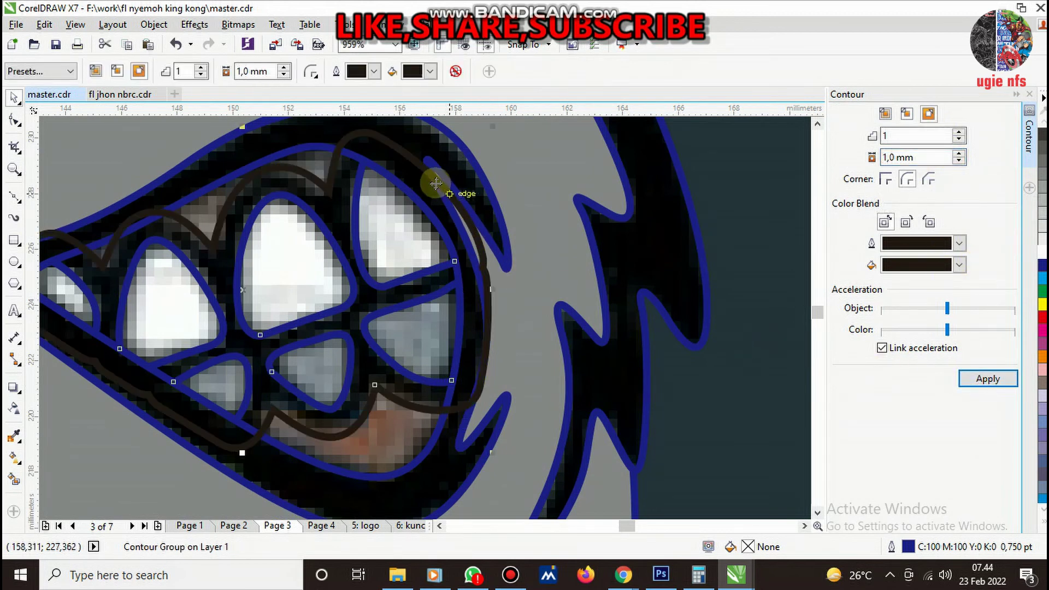
{"action": "right_click", "coordinate": [341, 168]}
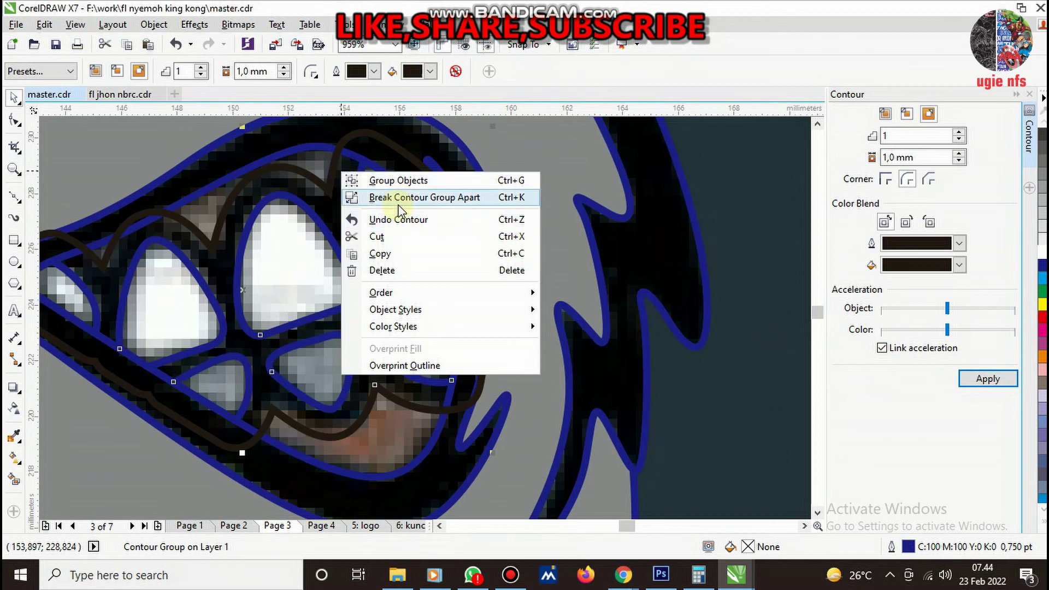
{"action": "left_click", "coordinate": [372, 195]}
{"action": "left_click", "coordinate": [308, 142]}
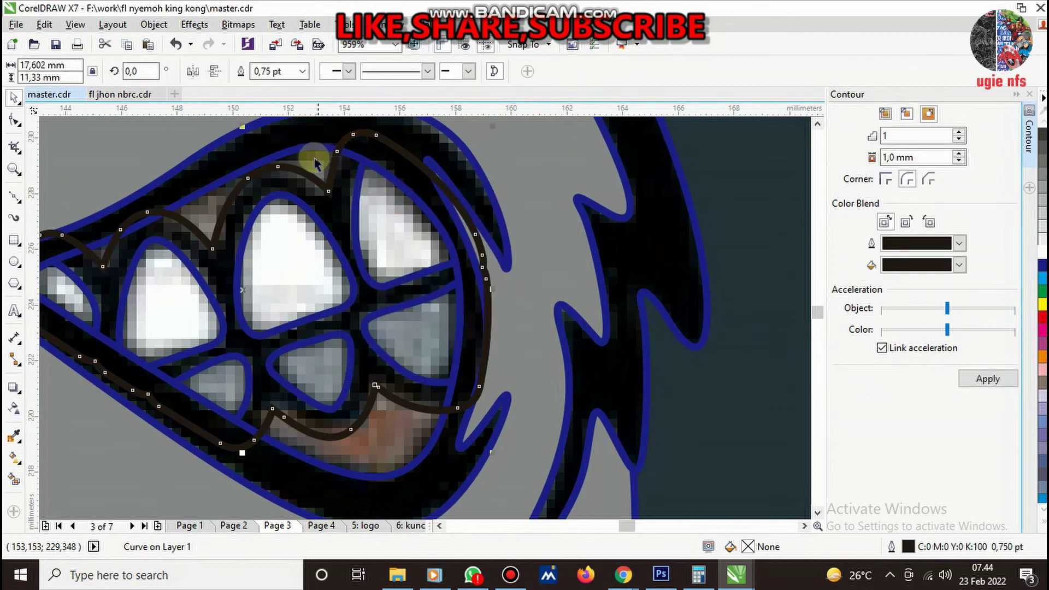
{"action": "left_click", "coordinate": [266, 73]}
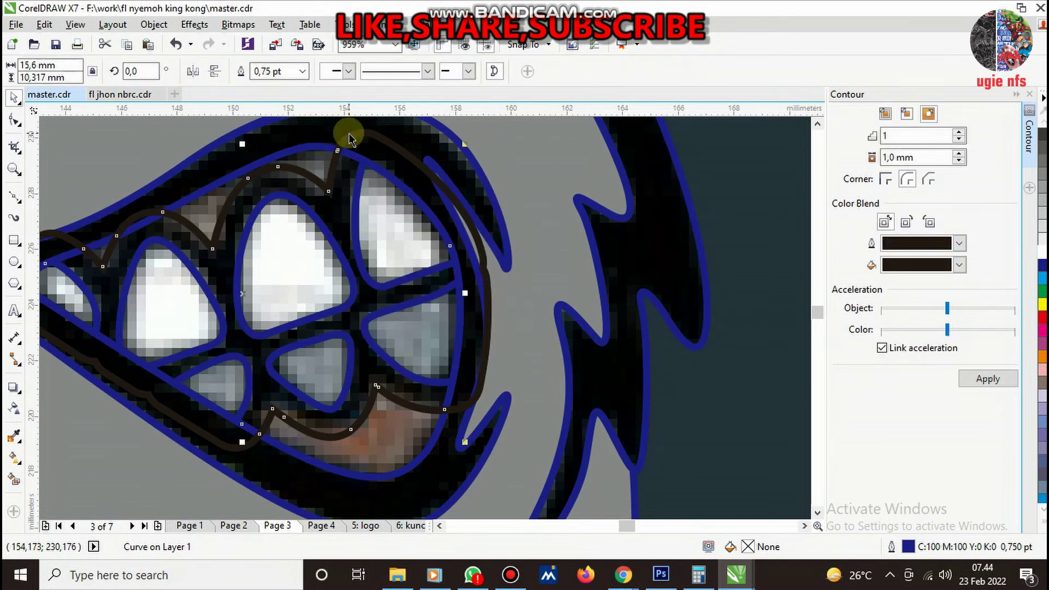
{"action": "key", "text": "Delete"}
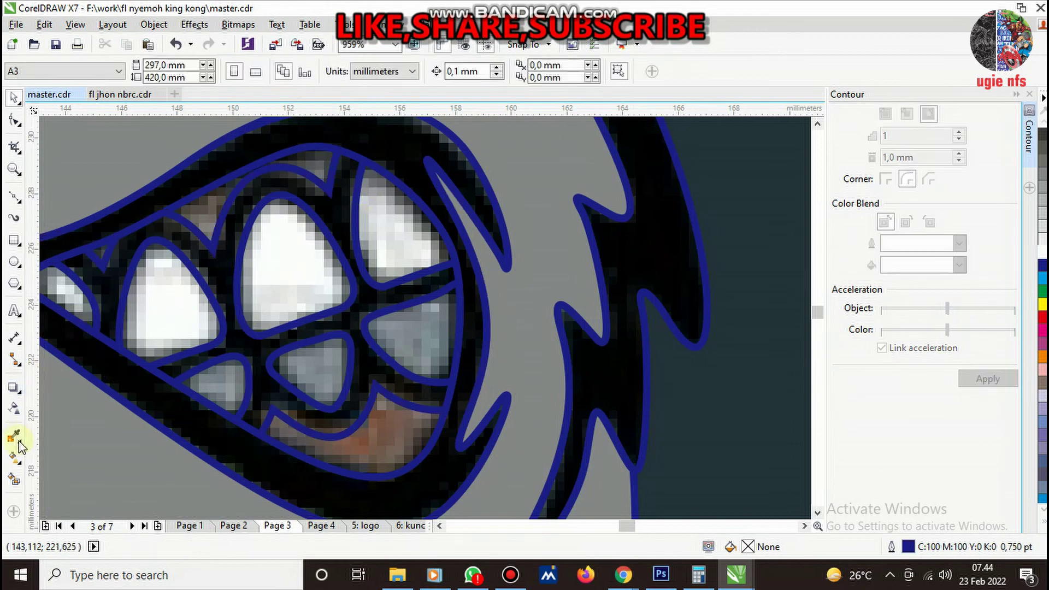
- Sample the white of the gorilla's eye with the Color Eyedropper
{"action": "left_click", "coordinate": [14, 437]}
{"action": "key", "text": "F4"}
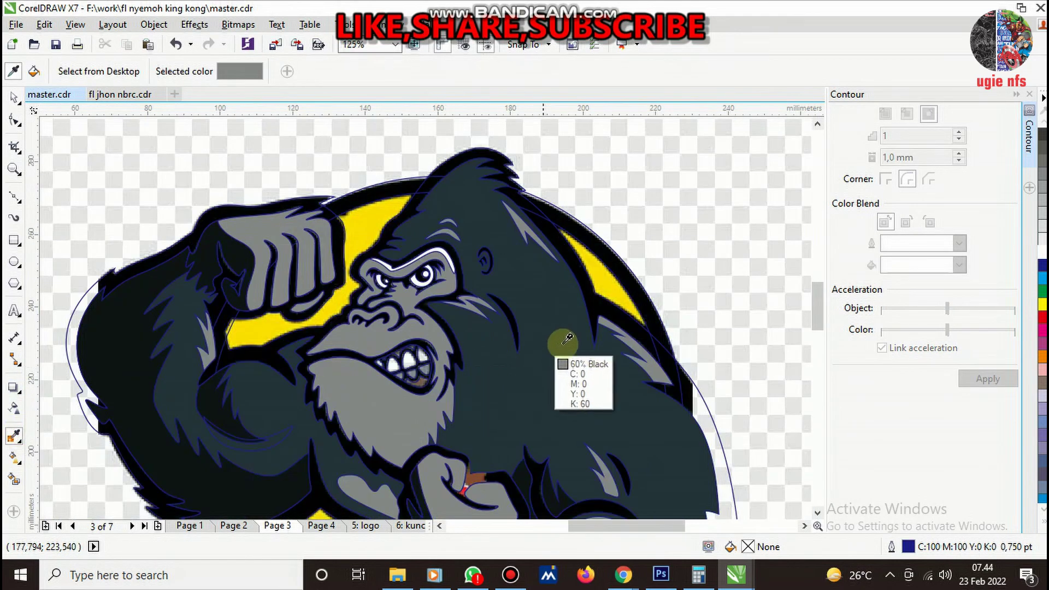
{"action": "scroll", "coordinate": [517, 332], "scroll_direction": "up", "scroll_amount": 3}
{"action": "left_click", "coordinate": [519, 319]}
{"action": "scroll", "coordinate": [414, 354], "scroll_direction": "down", "scroll_amount": 1}
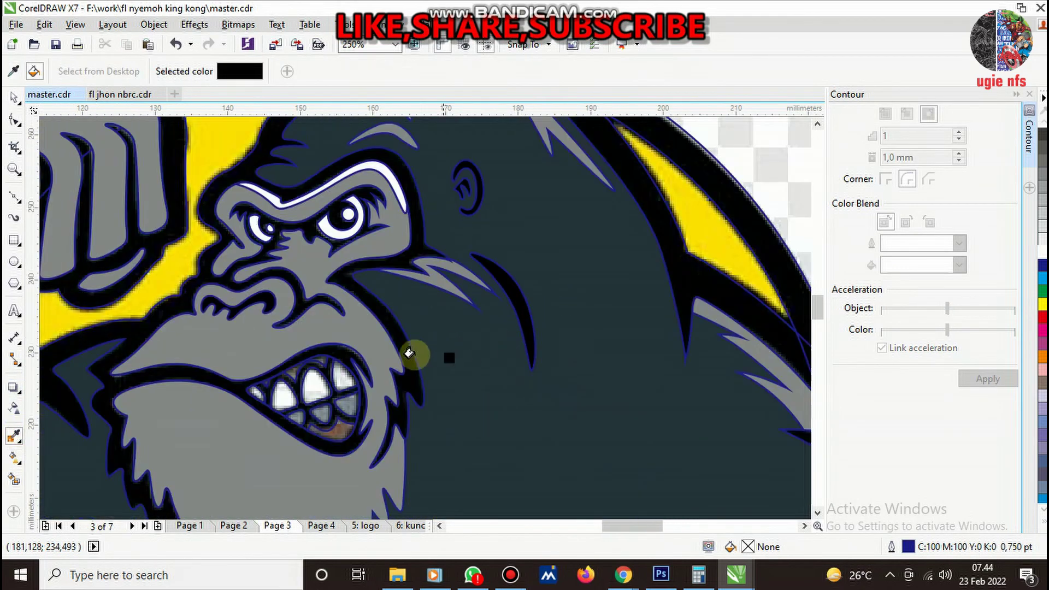
{"action": "scroll", "coordinate": [306, 377], "scroll_direction": "up", "scroll_amount": 1}
{"action": "scroll", "coordinate": [297, 385], "scroll_direction": "up", "scroll_amount": 3}
{"action": "scroll", "coordinate": [457, 331], "scroll_direction": "down", "scroll_amount": 1}
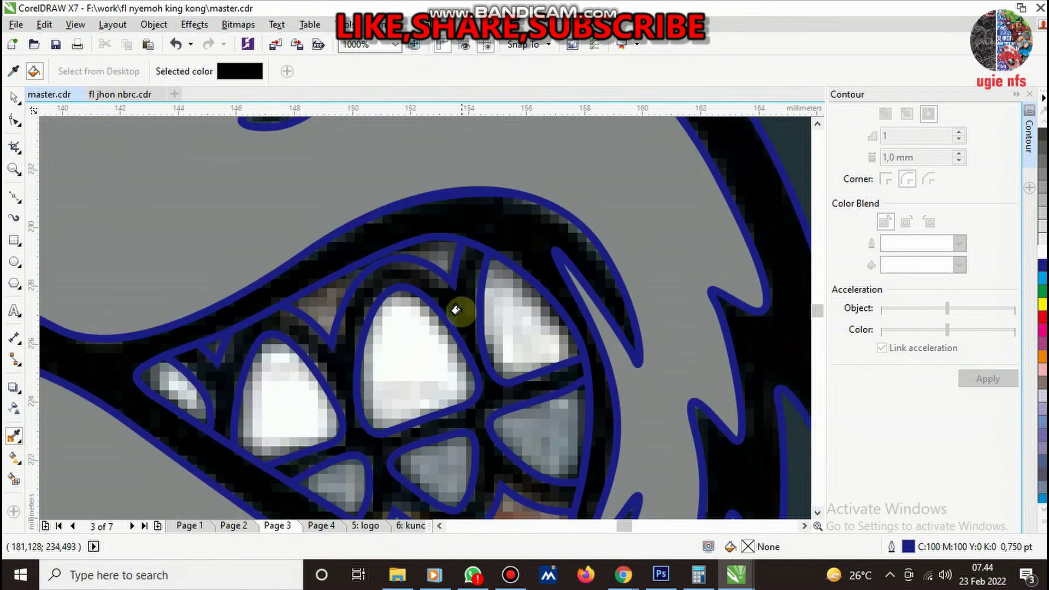
{"action": "scroll", "coordinate": [455, 310], "scroll_direction": "down", "scroll_amount": 1}
{"action": "scroll", "coordinate": [444, 323], "scroll_direction": "down", "scroll_amount": 3}
{"action": "scroll", "coordinate": [456, 293], "scroll_direction": "up", "scroll_amount": 2}
{"action": "scroll", "coordinate": [476, 264], "scroll_direction": "up", "scroll_amount": 2}
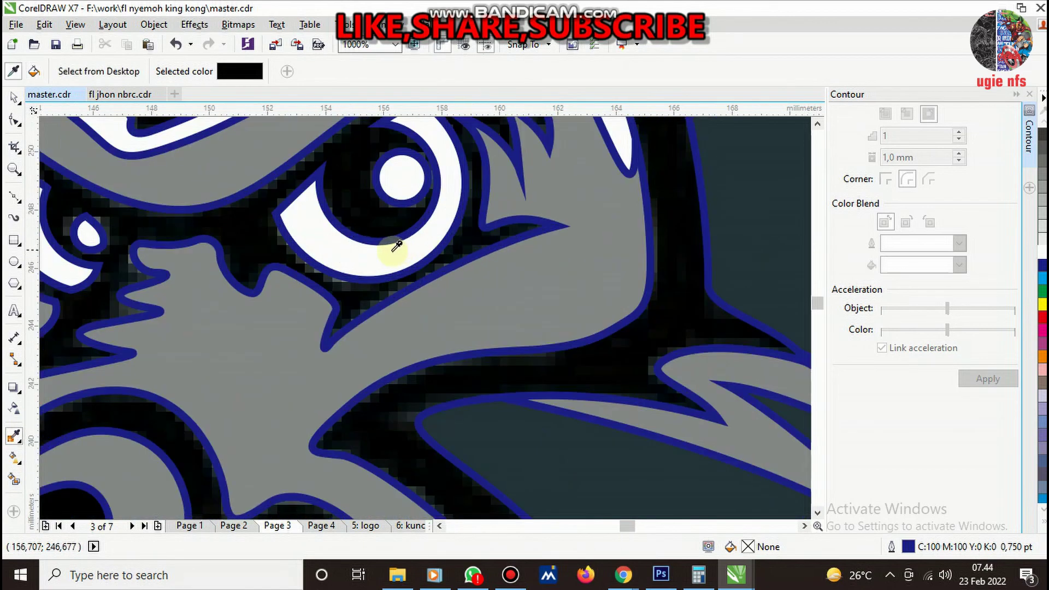
{"action": "left_click", "coordinate": [397, 246]}
{"action": "scroll", "coordinate": [433, 269], "scroll_direction": "down", "scroll_amount": 3}
{"action": "scroll", "coordinate": [403, 404], "scroll_direction": "up", "scroll_amount": 3}
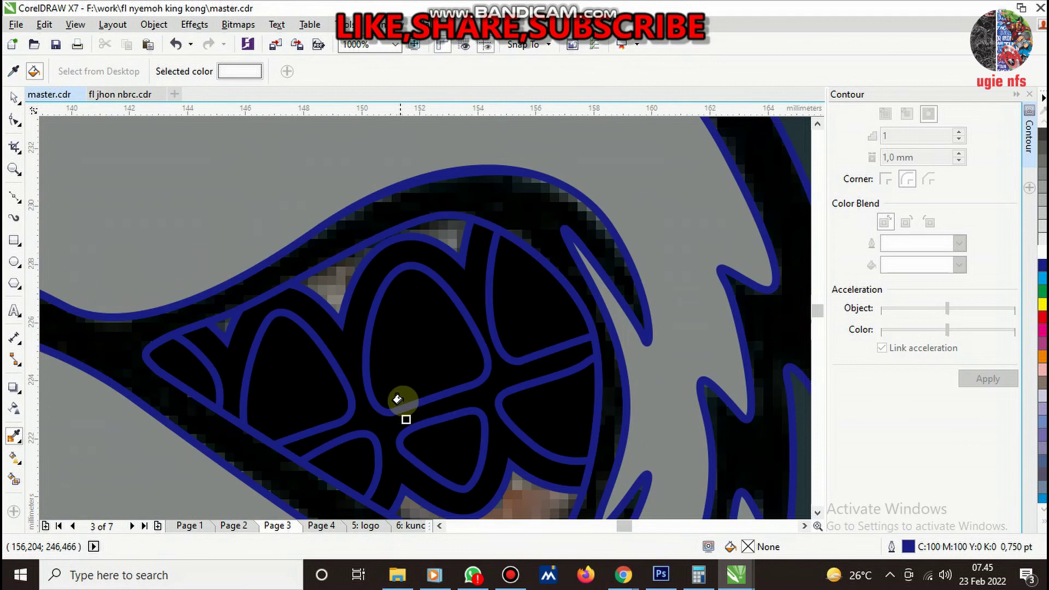
- Fill all eight black tooth shapes with the sampled white
{"action": "left_click", "coordinate": [407, 358]}
{"action": "left_click", "coordinate": [454, 445]}
{"action": "left_click", "coordinate": [346, 462]}
{"action": "left_click", "coordinate": [304, 402]}
{"action": "left_click", "coordinate": [193, 376]}
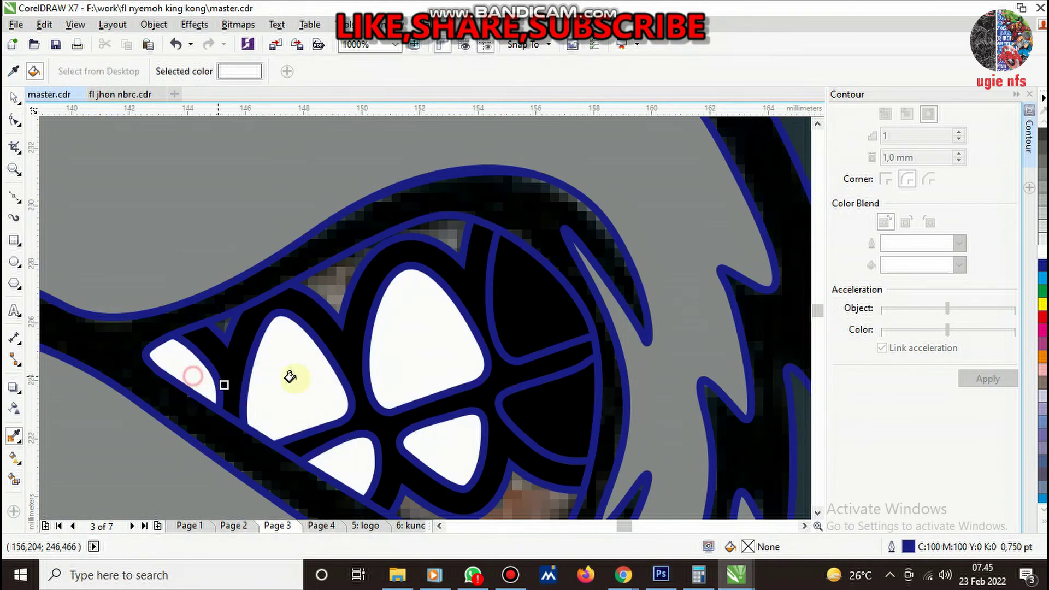
{"action": "left_click", "coordinate": [533, 311]}
{"action": "left_click", "coordinate": [555, 397]}
{"action": "left_click", "coordinate": [508, 478]}
{"action": "scroll", "coordinate": [459, 314], "scroll_direction": "down", "scroll_amount": 3}
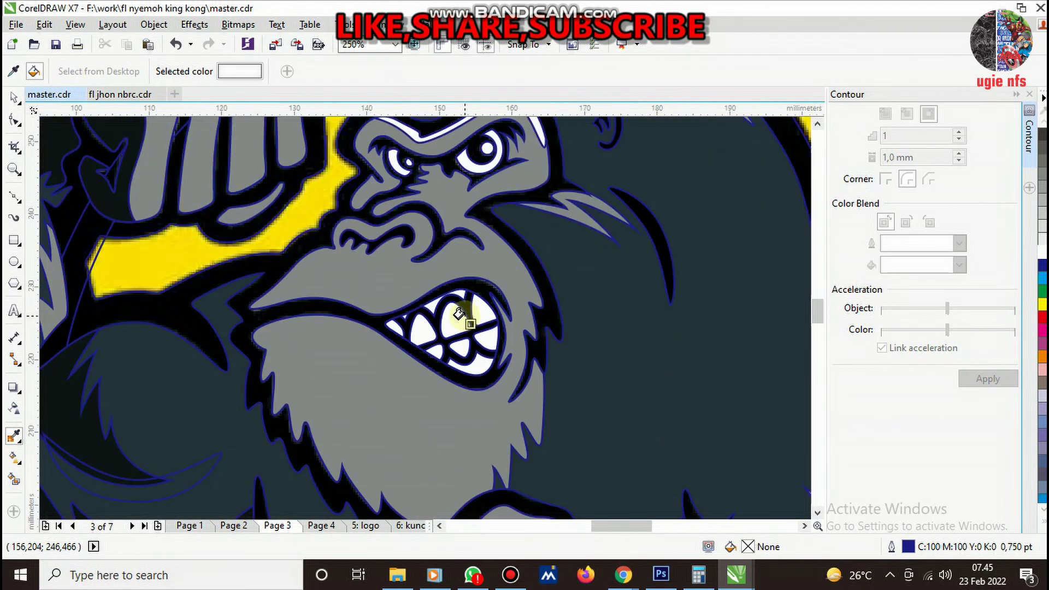
- Sample black from the mouth outline
{"action": "key", "text": "space"}
{"action": "key", "text": "space"}
{"action": "scroll", "coordinate": [460, 312], "scroll_direction": "up", "scroll_amount": 2}
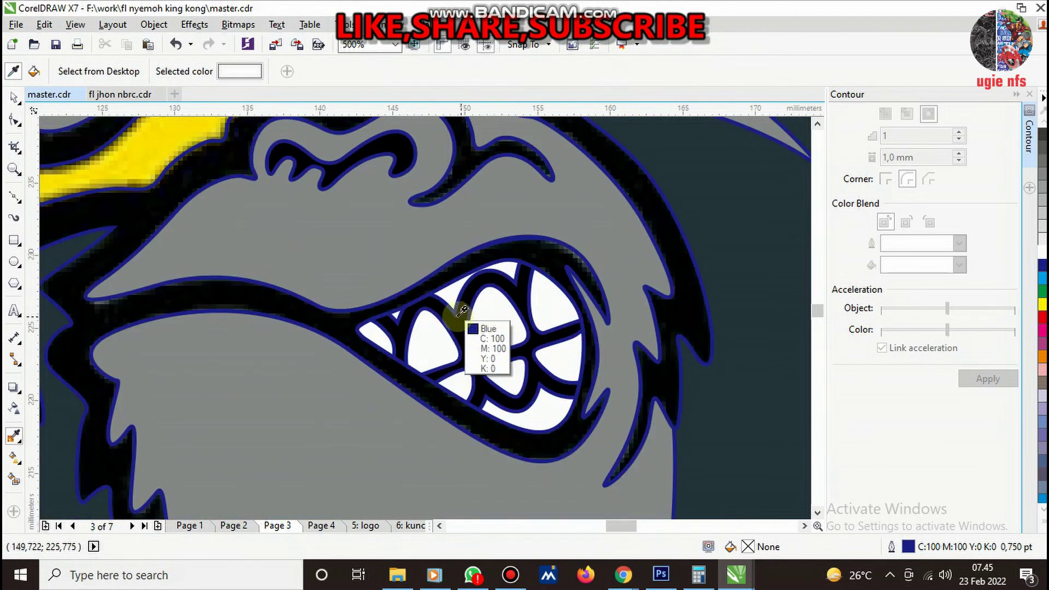
{"action": "left_click", "coordinate": [450, 324]}
{"action": "scroll", "coordinate": [403, 281], "scroll_direction": "down", "scroll_amount": 3}
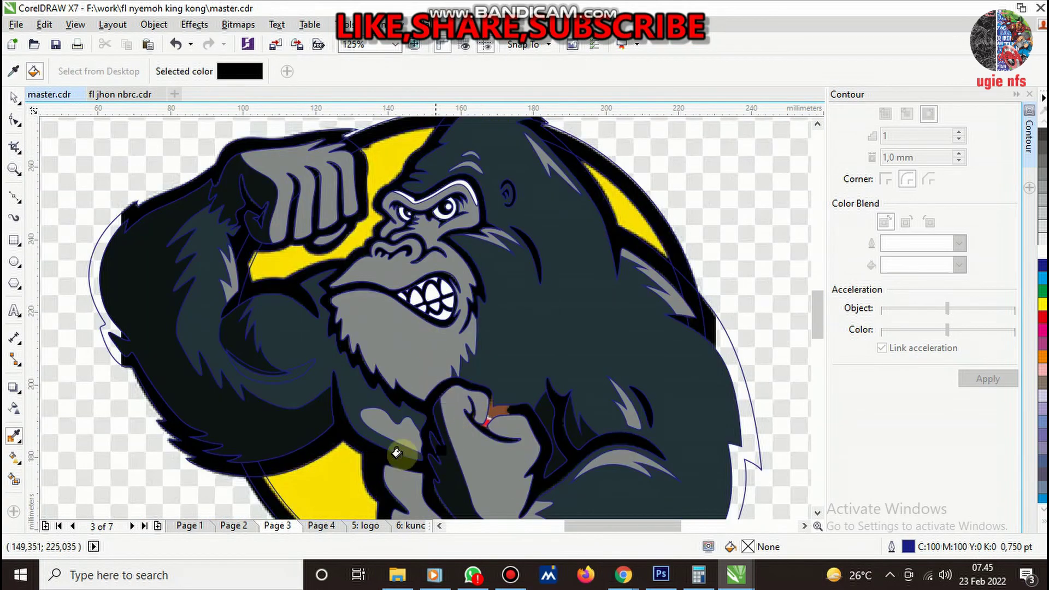
{"action": "scroll", "coordinate": [346, 450], "scroll_direction": "up", "scroll_amount": 3}
{"action": "scroll", "coordinate": [443, 266], "scroll_direction": "down", "scroll_amount": 3}
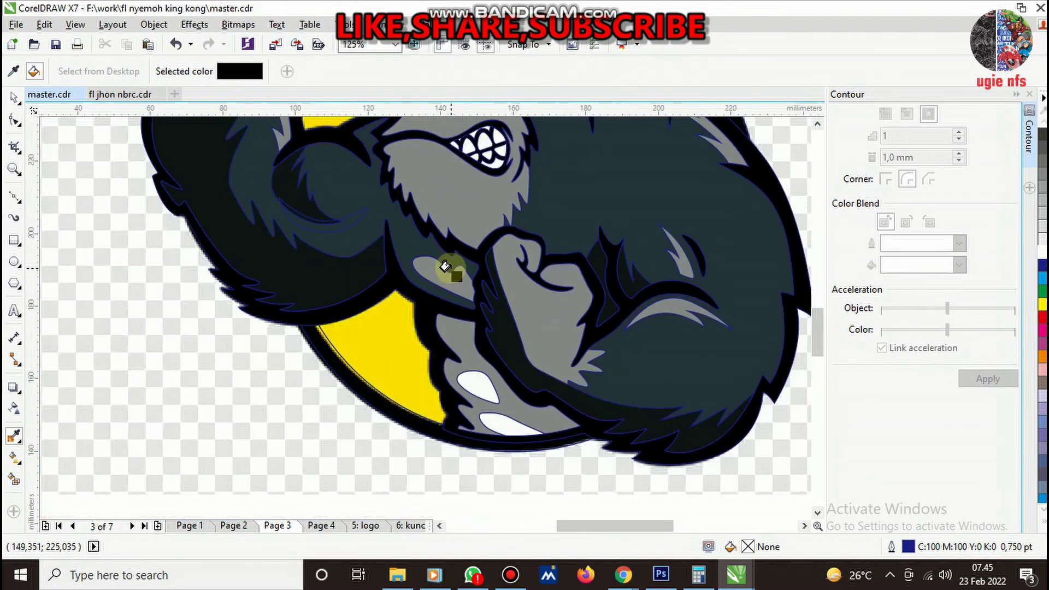
{"action": "scroll", "coordinate": [445, 266], "scroll_direction": "down", "scroll_amount": 3}
{"action": "scroll", "coordinate": [455, 247], "scroll_direction": "up", "scroll_amount": 1}
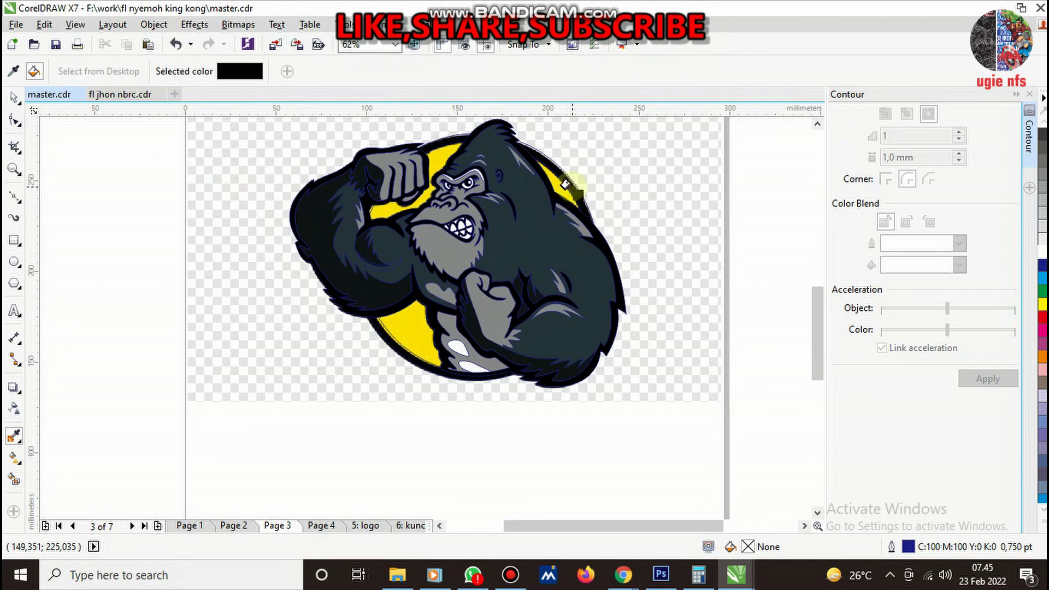
- Group all 41 traced gorilla pieces and remove their outlines
{"action": "scroll", "coordinate": [569, 180], "scroll_direction": "up", "scroll_amount": 2}
{"action": "left_click", "coordinate": [571, 196]}
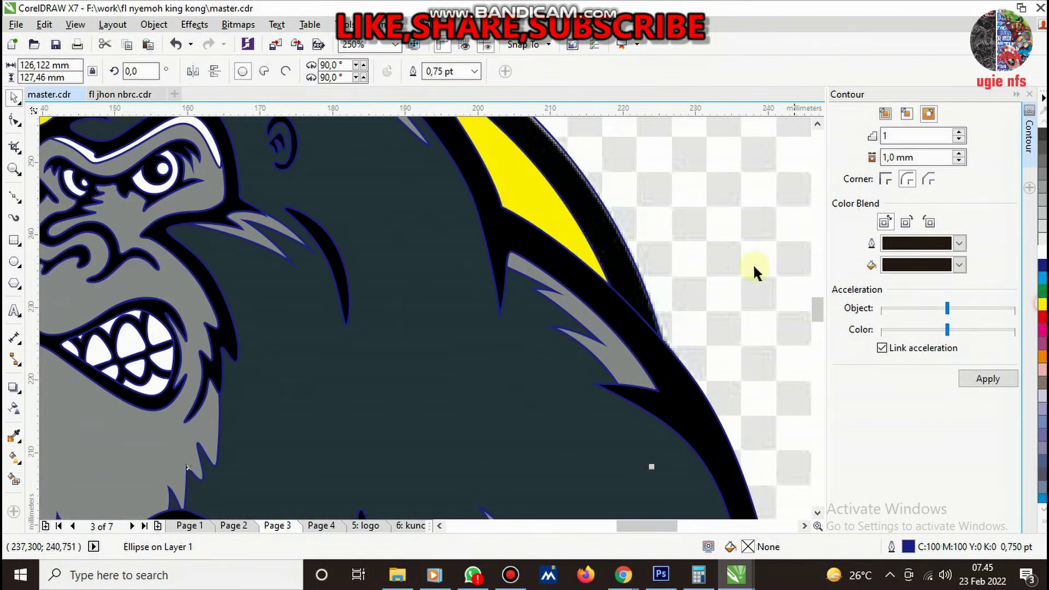
{"action": "scroll", "coordinate": [677, 232], "scroll_direction": "down", "scroll_amount": 2}
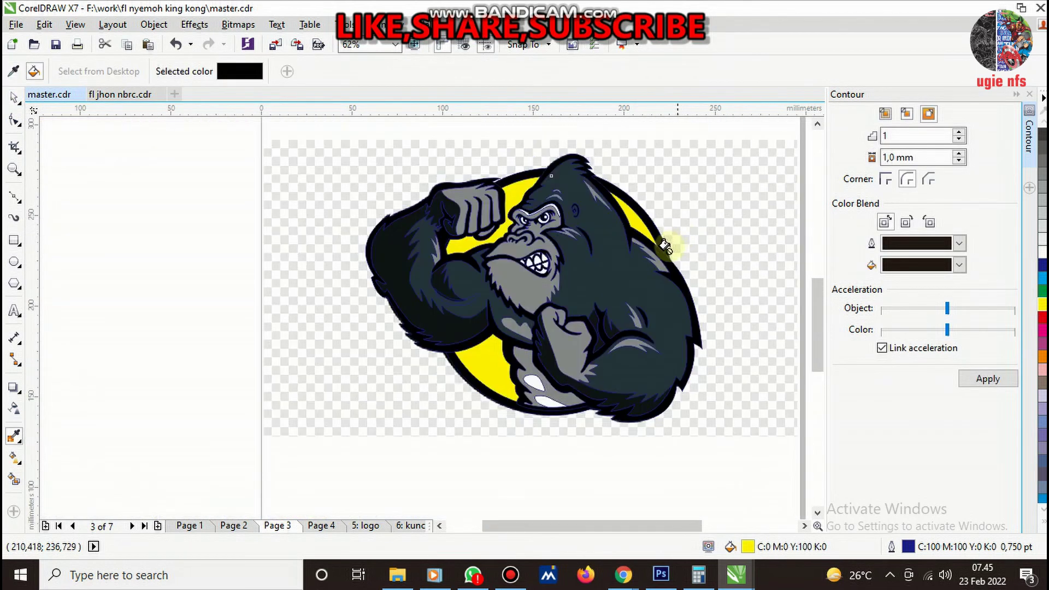
{"action": "key", "text": "space"}
{"action": "left_click_drag", "start_coordinate": [335, 128], "coordinate": [758, 456]}
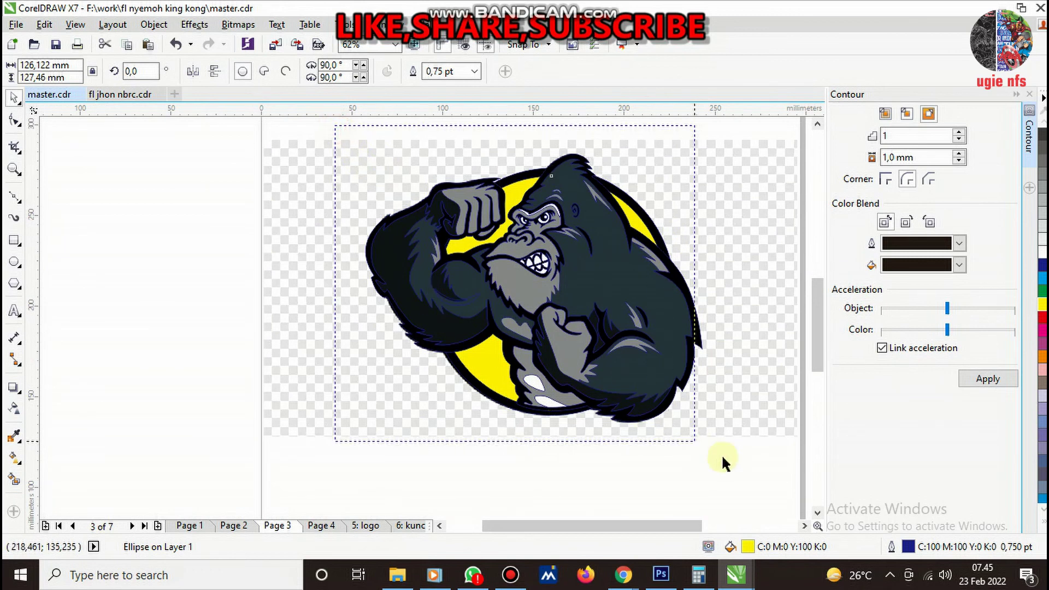
{"action": "key", "text": "ctrl+g"}
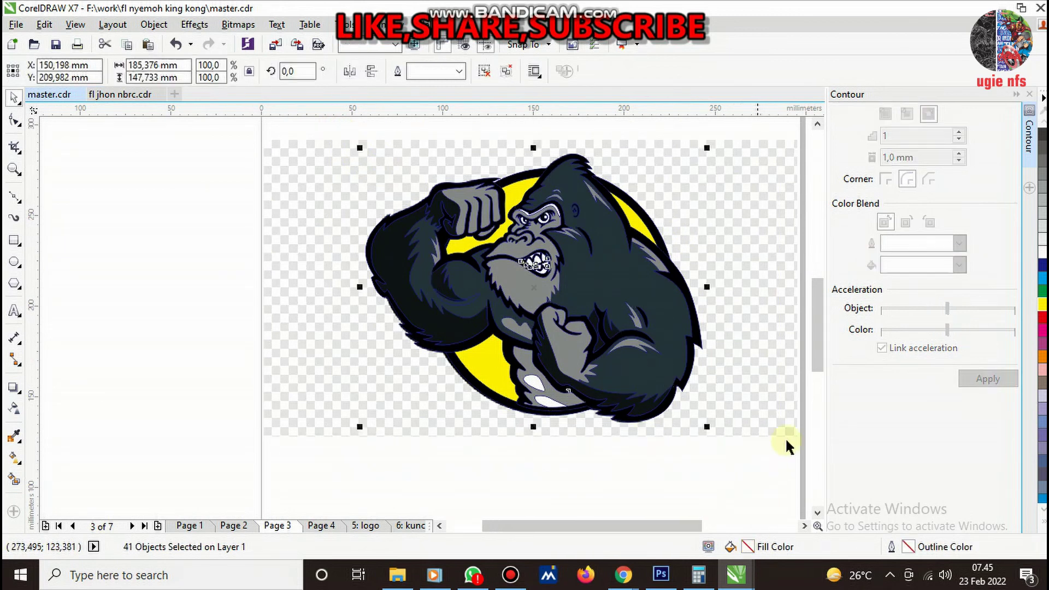
{"action": "left_click", "coordinate": [1043, 525]}
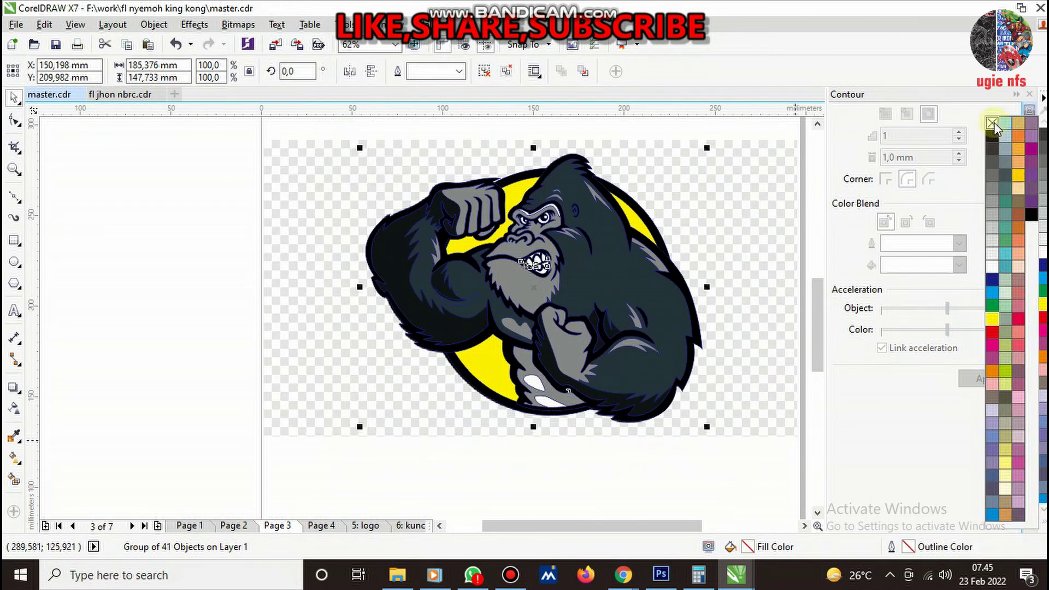
{"action": "right_click", "coordinate": [993, 130]}
- Place a copy of the traced gorilla group to the right of the original
{"action": "left_click", "coordinate": [710, 465]}
{"action": "scroll", "coordinate": [710, 465], "scroll_direction": "down", "scroll_amount": 3}
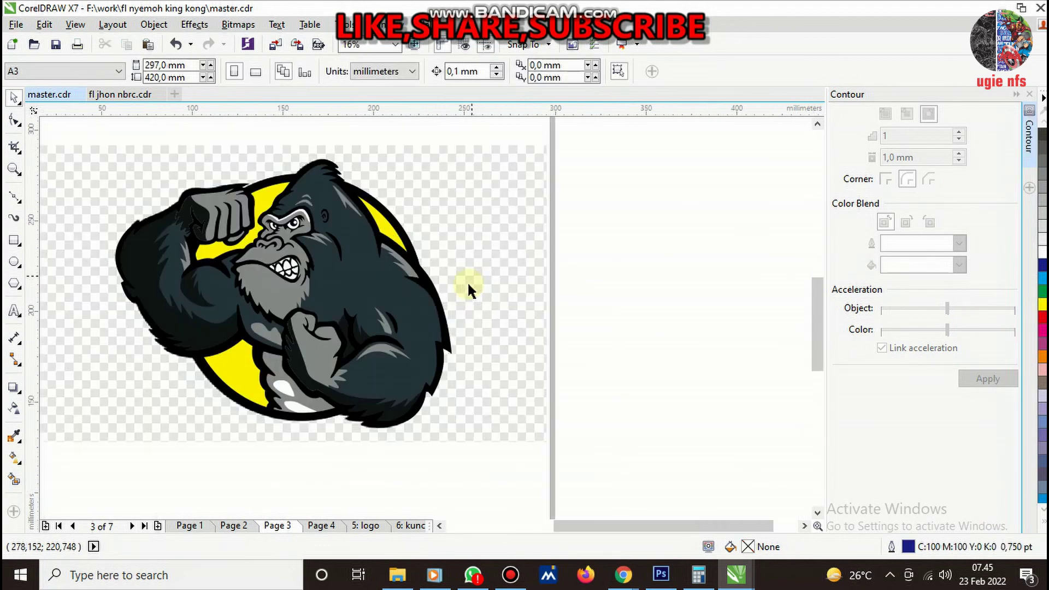
{"action": "left_click", "coordinate": [304, 301]}
{"action": "left_click_drag", "start_coordinate": [300, 297], "coordinate": [560, 317]}
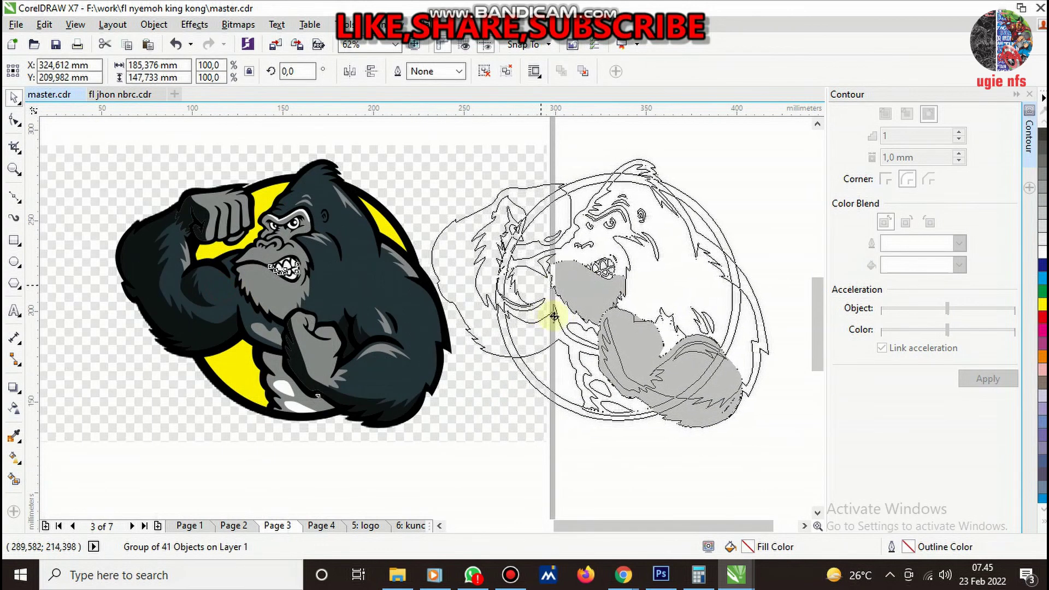
{"action": "right_click", "coordinate": [560, 316]}
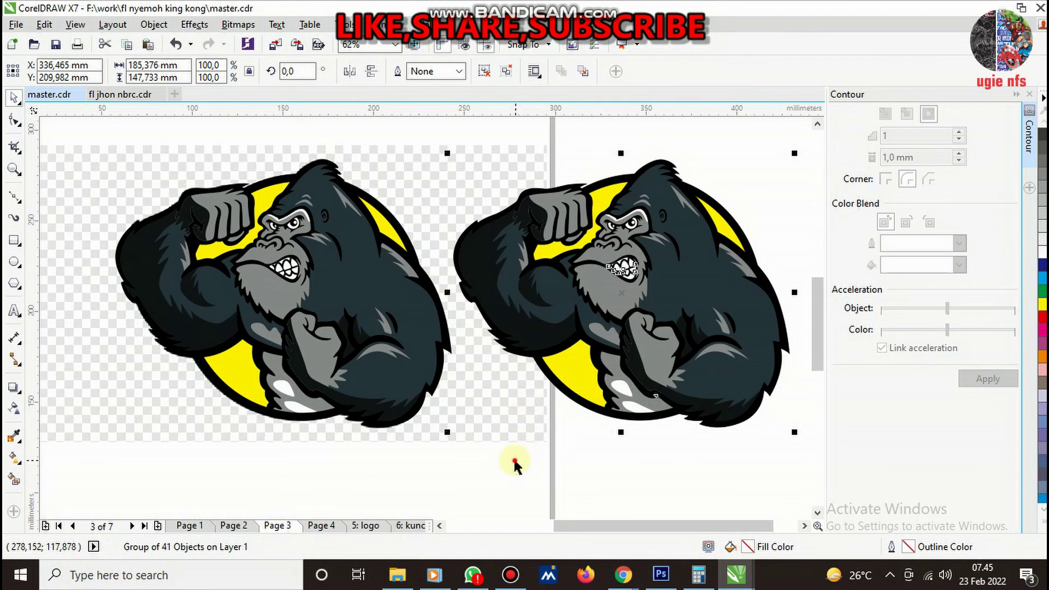
{"action": "left_click", "coordinate": [515, 464]}
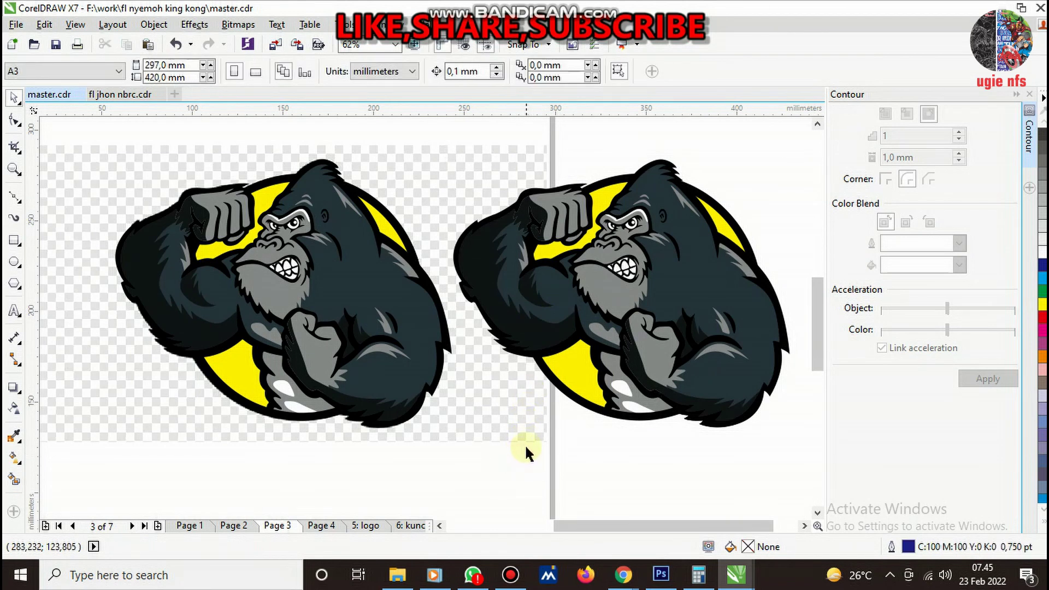
{"action": "left_click", "coordinate": [1015, 99]}
- Fill the dark crescent on the original gorilla's arm with sampled black
{"action": "scroll", "coordinate": [628, 306], "scroll_direction": "down", "scroll_amount": 2}
{"action": "scroll", "coordinate": [655, 295], "scroll_direction": "up", "scroll_amount": 1}
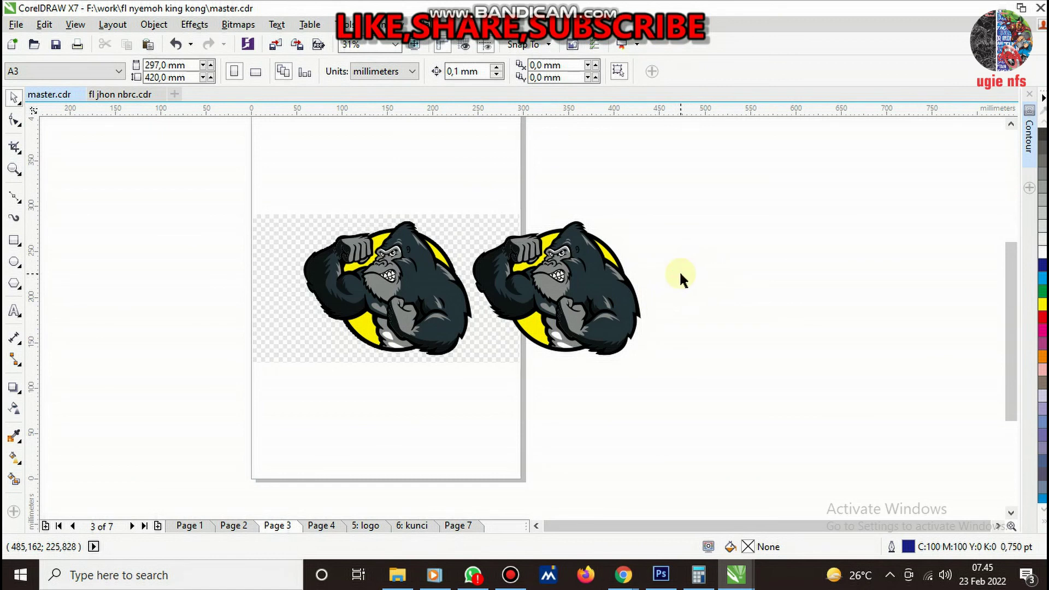
{"action": "scroll", "coordinate": [434, 273], "scroll_direction": "up", "scroll_amount": 1}
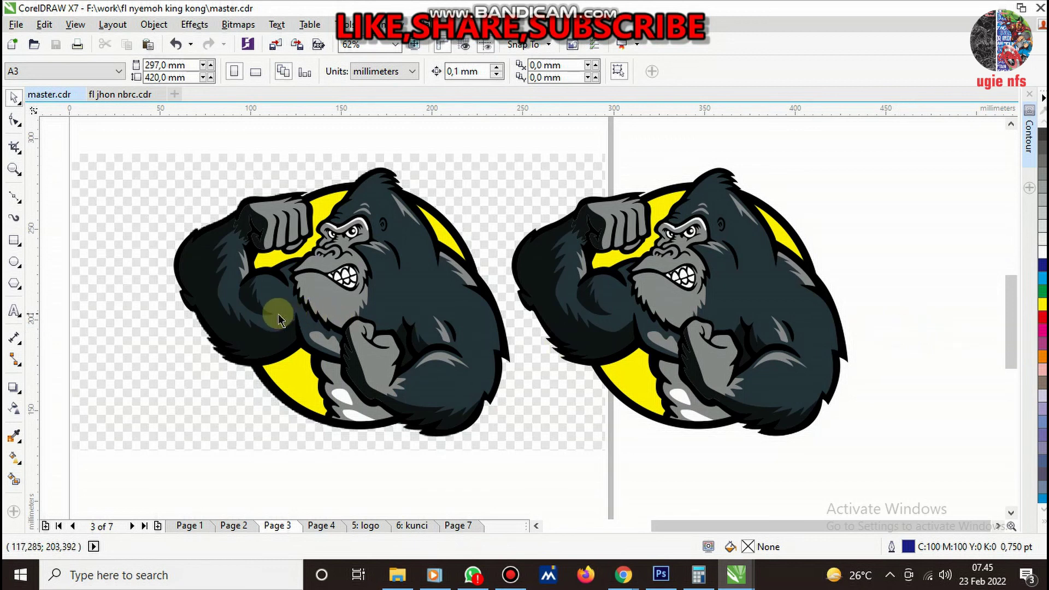
{"action": "left_click", "coordinate": [16, 435]}
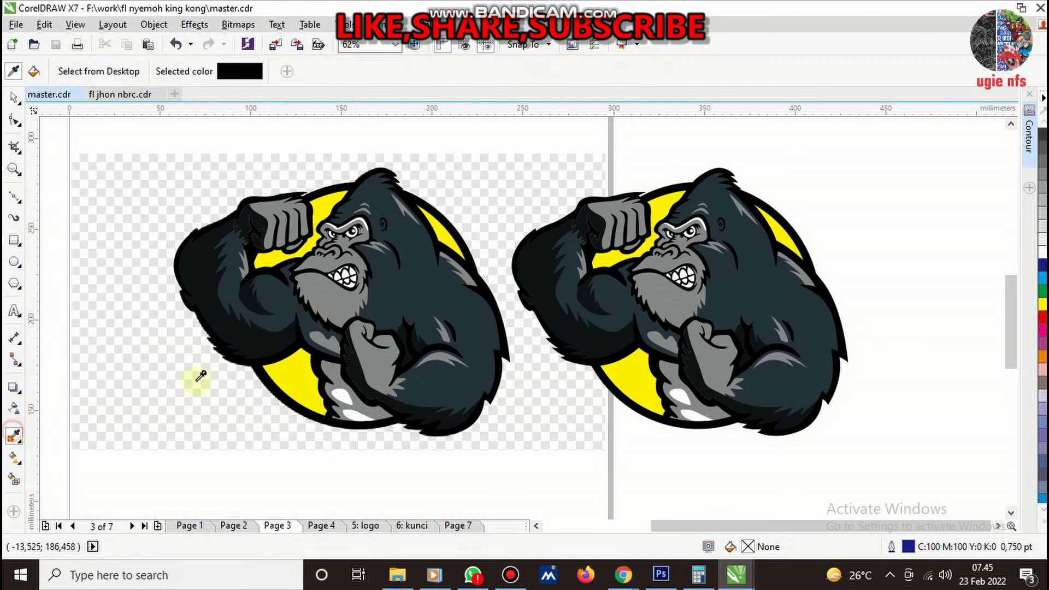
{"action": "scroll", "coordinate": [306, 245], "scroll_direction": "up", "scroll_amount": 4}
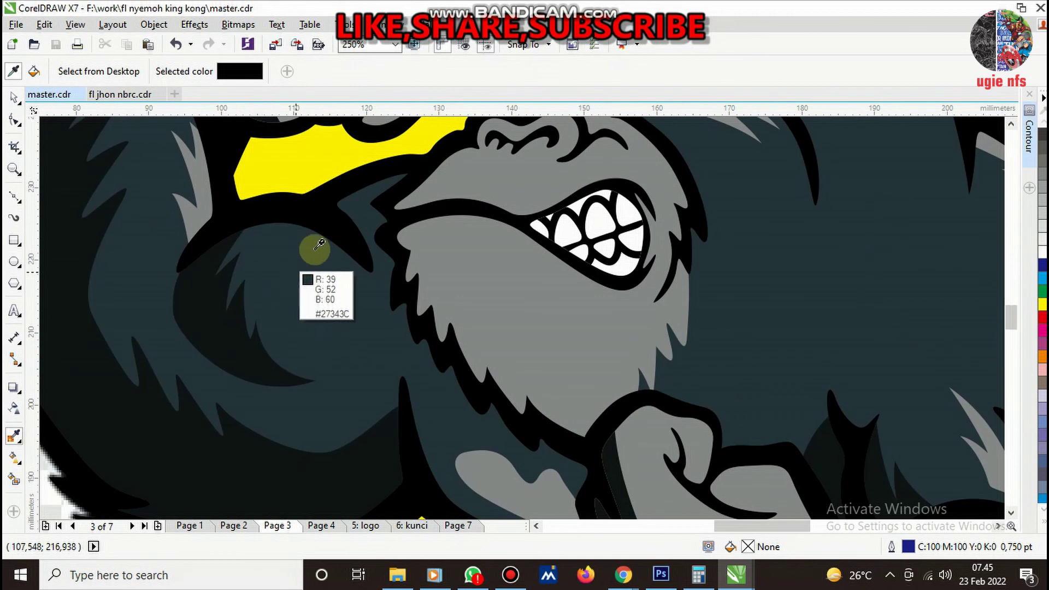
{"action": "left_click", "coordinate": [236, 365]}
{"action": "key", "text": "ctrl+z"}
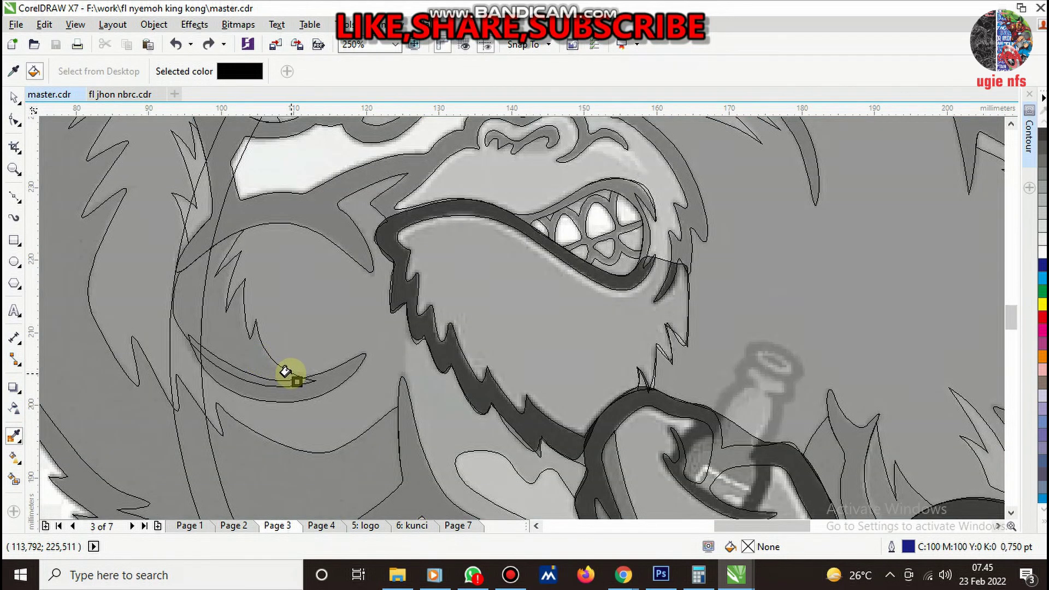
{"action": "left_click", "coordinate": [285, 372]}
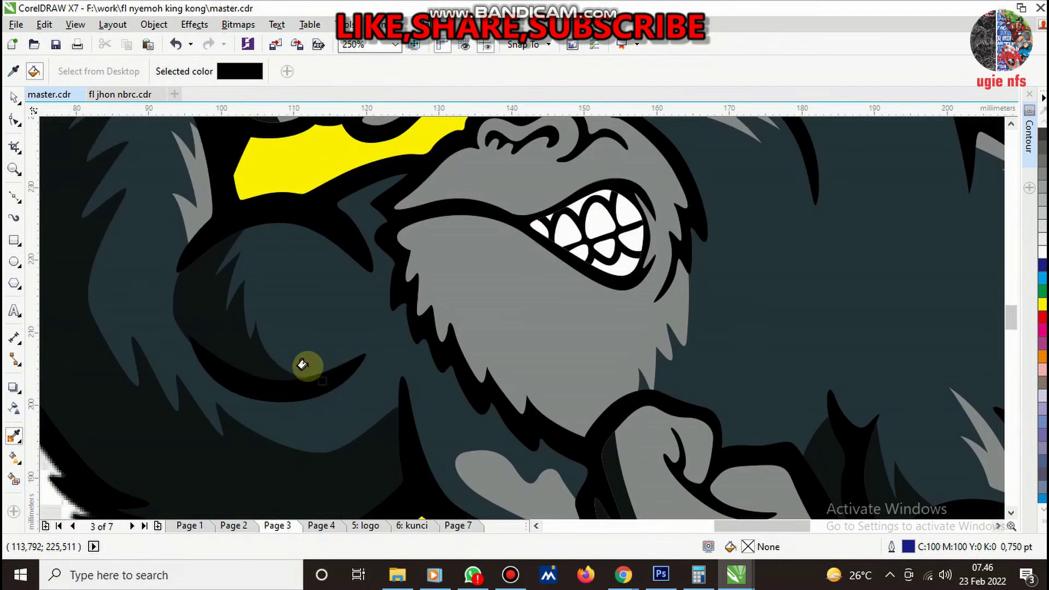
- Fill the crescent on the copy's arm black as well
{"action": "scroll", "coordinate": [355, 360], "scroll_direction": "down", "scroll_amount": 4}
{"action": "scroll", "coordinate": [683, 361], "scroll_direction": "up", "scroll_amount": 3}
{"action": "scroll", "coordinate": [432, 358], "scroll_direction": "up", "scroll_amount": 3}
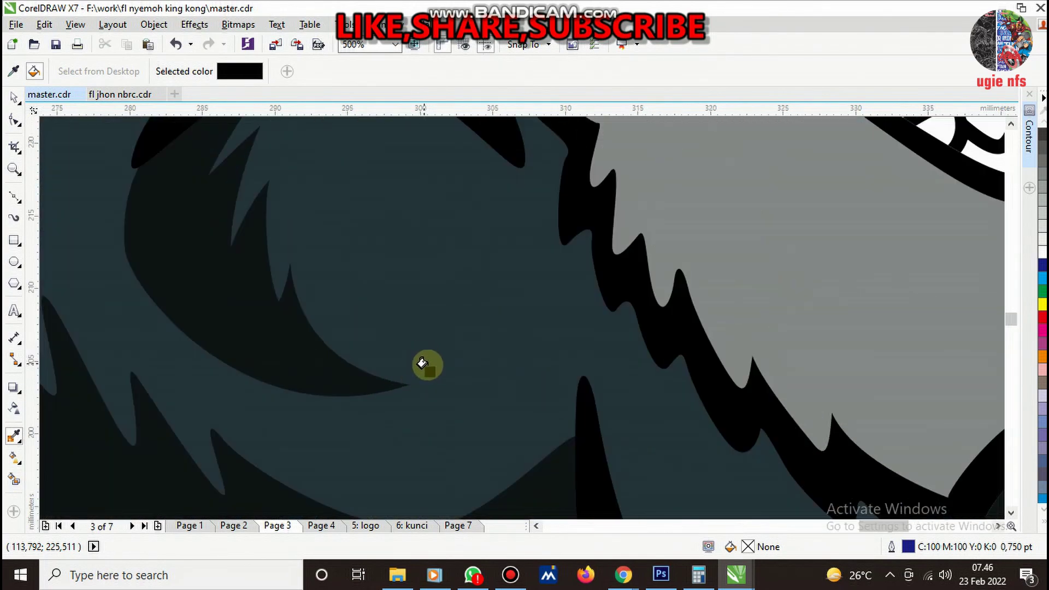
{"action": "left_click", "coordinate": [428, 373]}
{"action": "scroll", "coordinate": [456, 364], "scroll_direction": "down", "scroll_amount": 6}
{"action": "key", "text": "space"}
{"action": "left_click", "coordinate": [398, 344]}
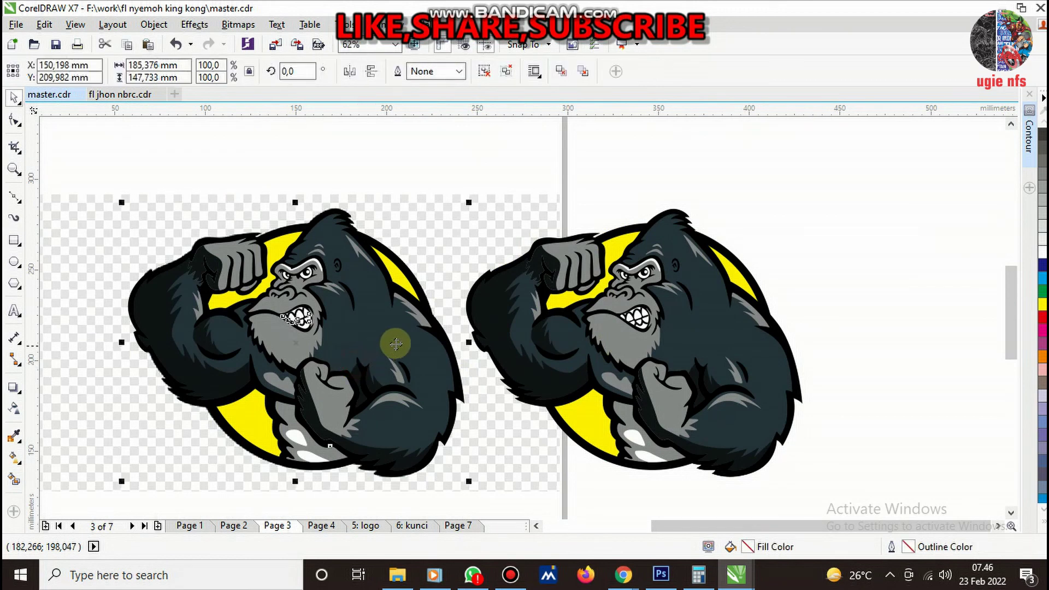